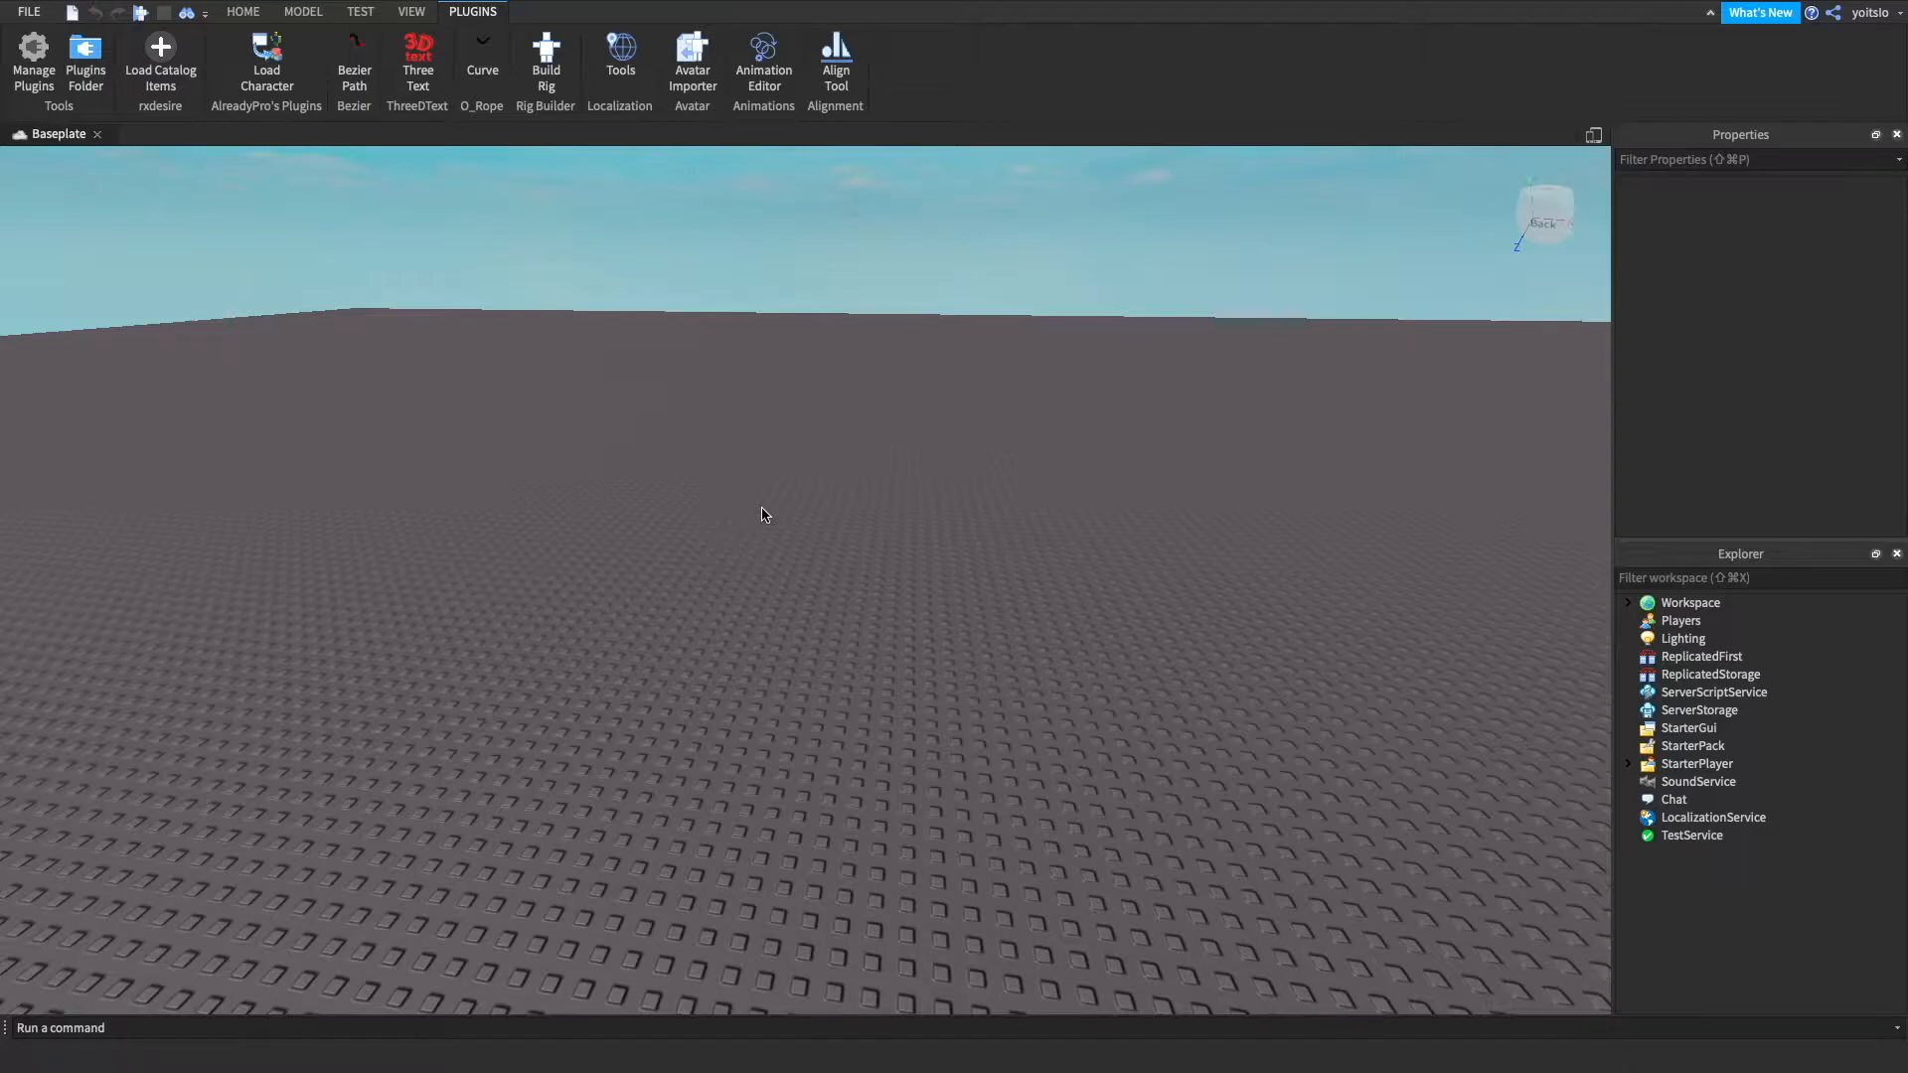
Spawn an R6 avatar at the origin by entering the avatar's username in Load Character.
click(266, 55)
text(yoitslo)
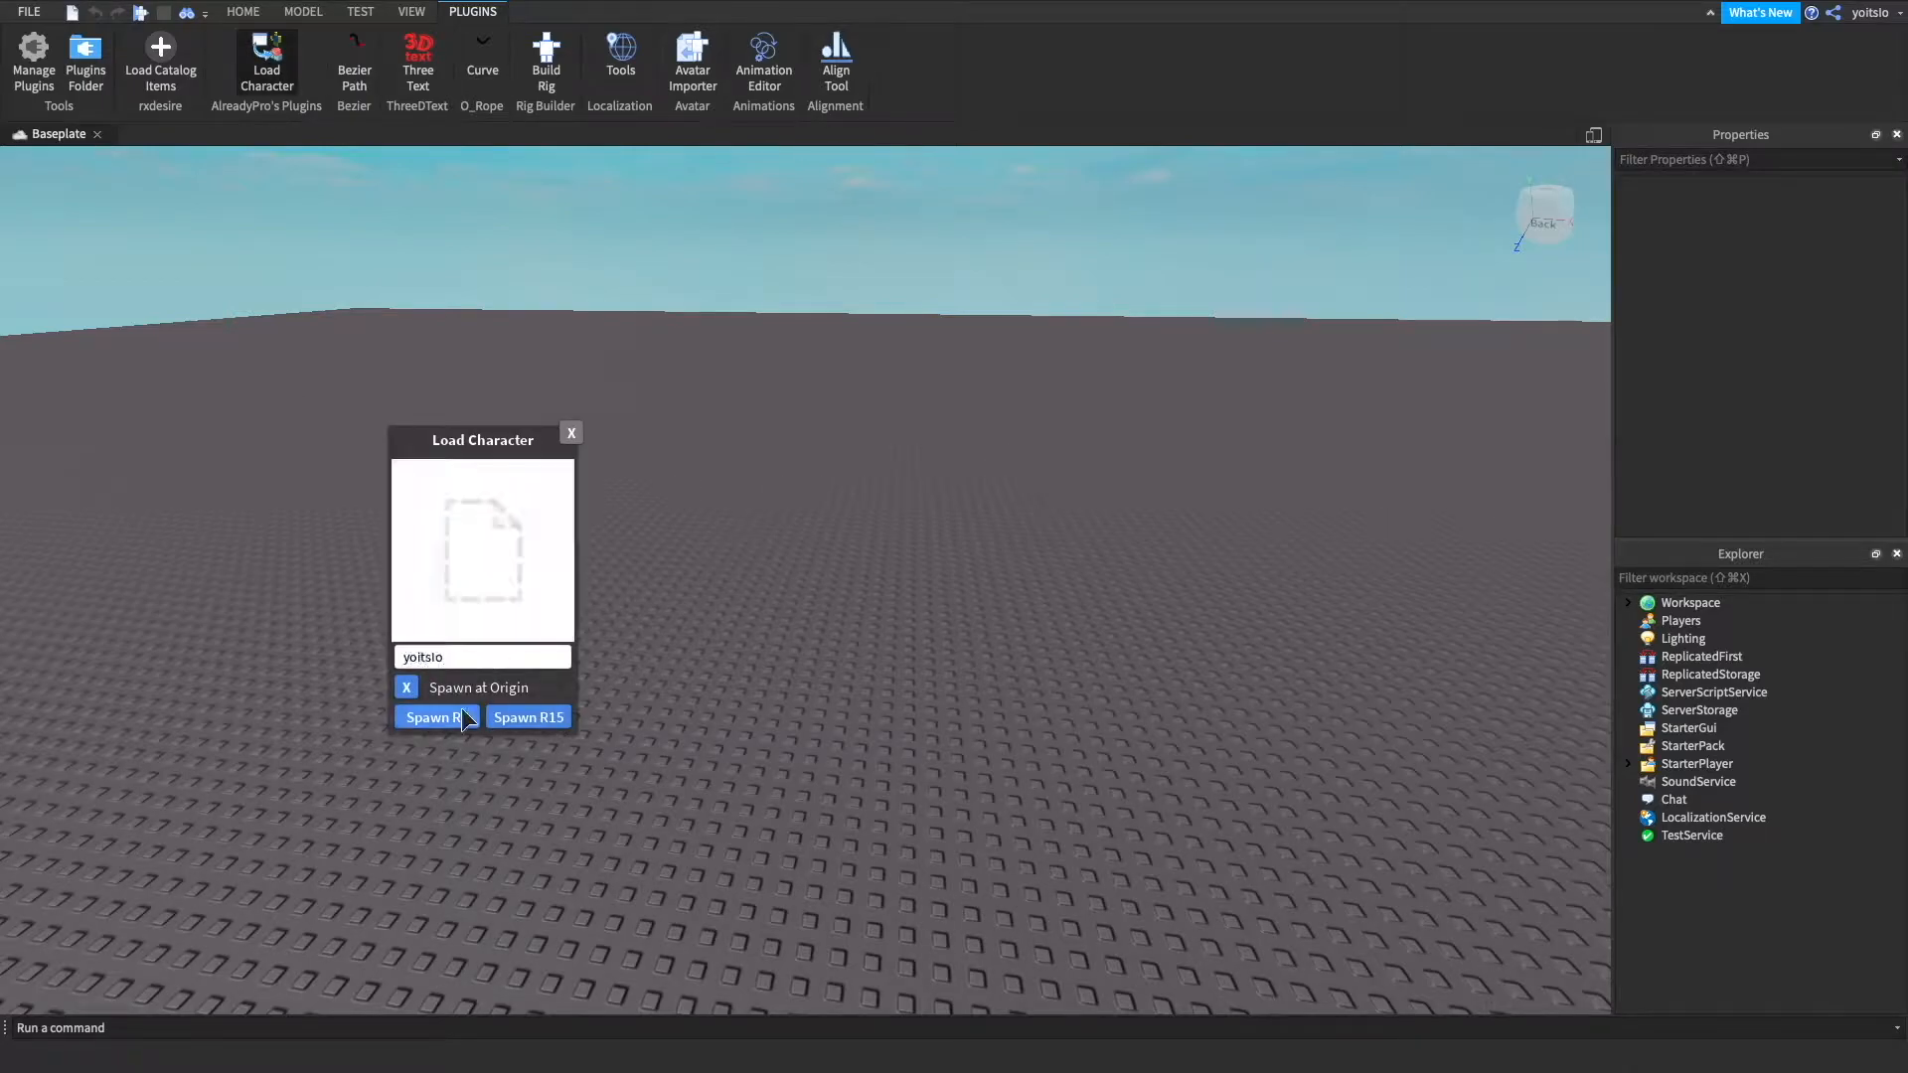
click(461, 710)
click(685, 473)
drag(687, 479, 758, 566)
key(s)
click(723, 597)
Replace the texture of the head's face decal with the pasted asset link, id 494290547.
click(1649, 657)
click(1714, 853)
click(1669, 852)
click(1731, 960)
click(1793, 235)
key(super+v)
key(Return)
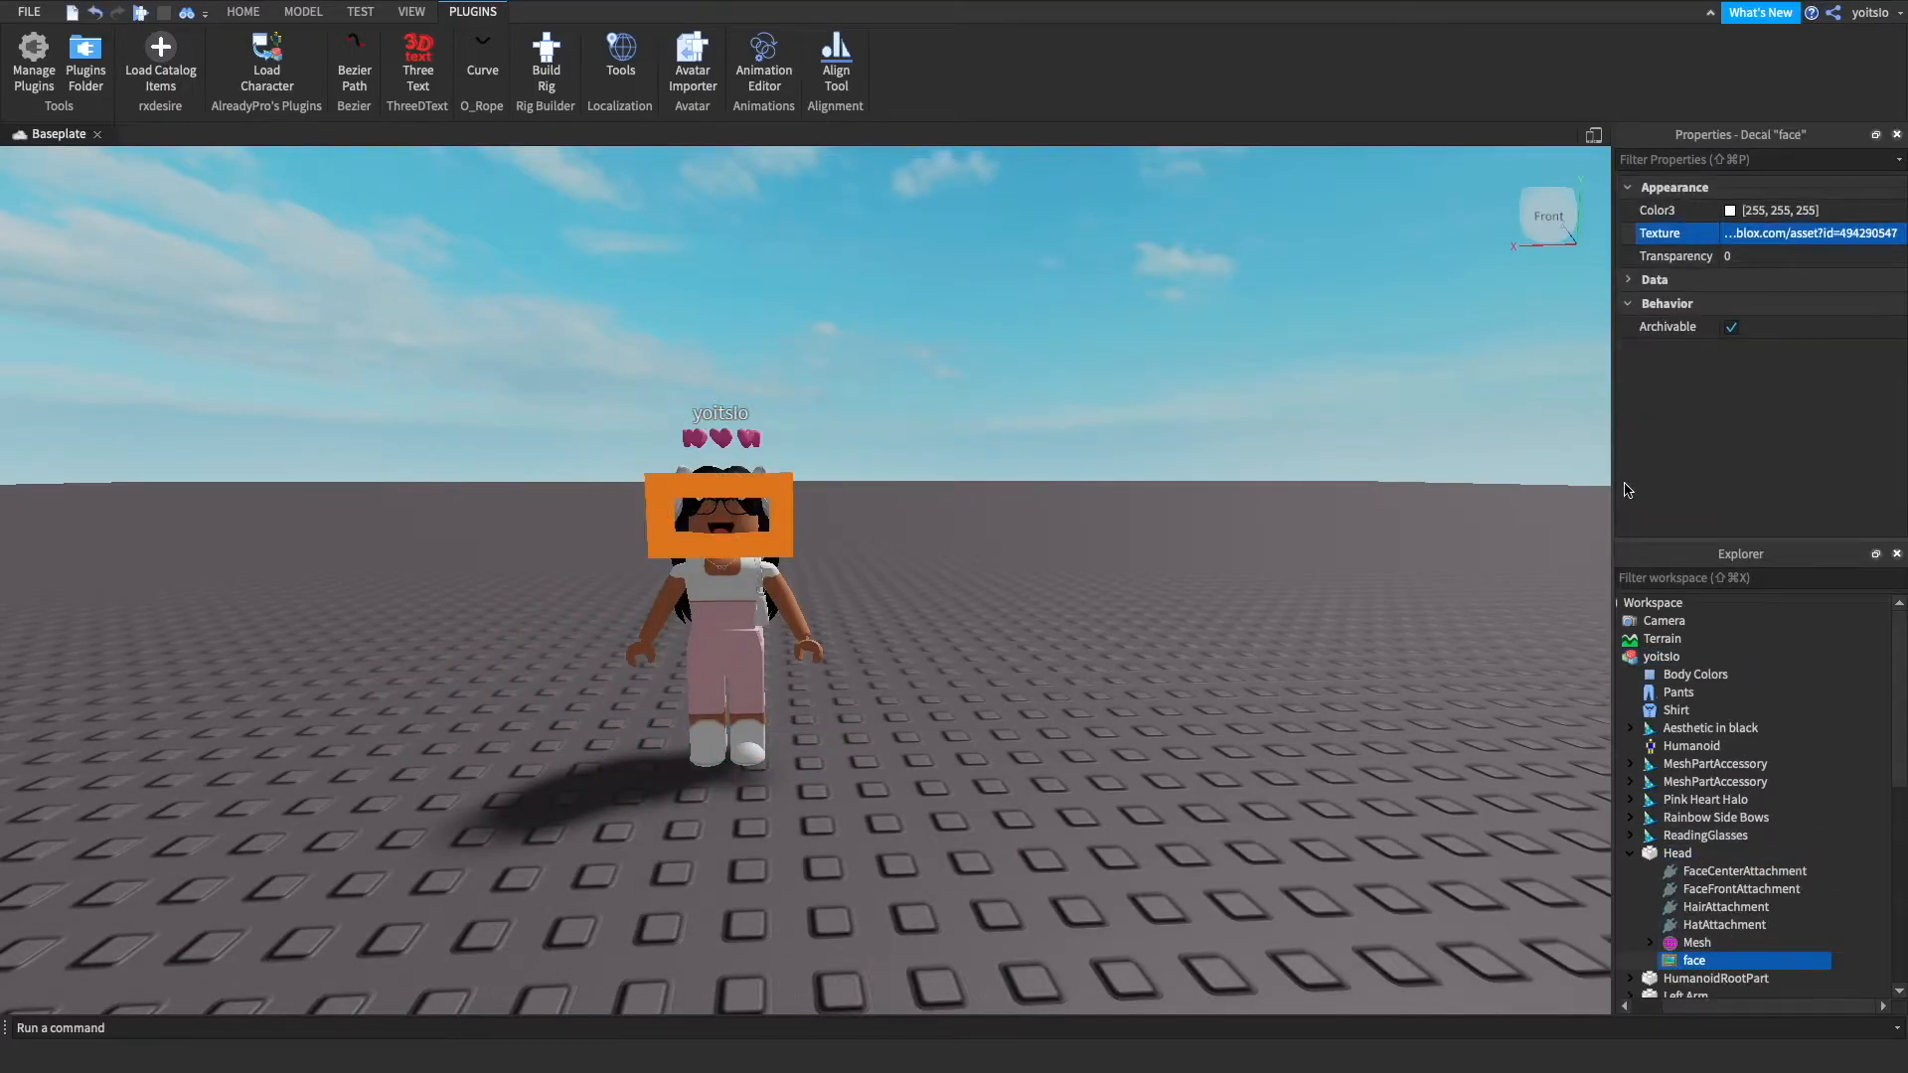
Remove an unwanted item from the avatar, undoing the first deletion before deleting the other one.
click(1670, 852)
click(1724, 836)
key(BackSpace)
key(super+z)
double_click(1724, 657)
key(BackSpace)
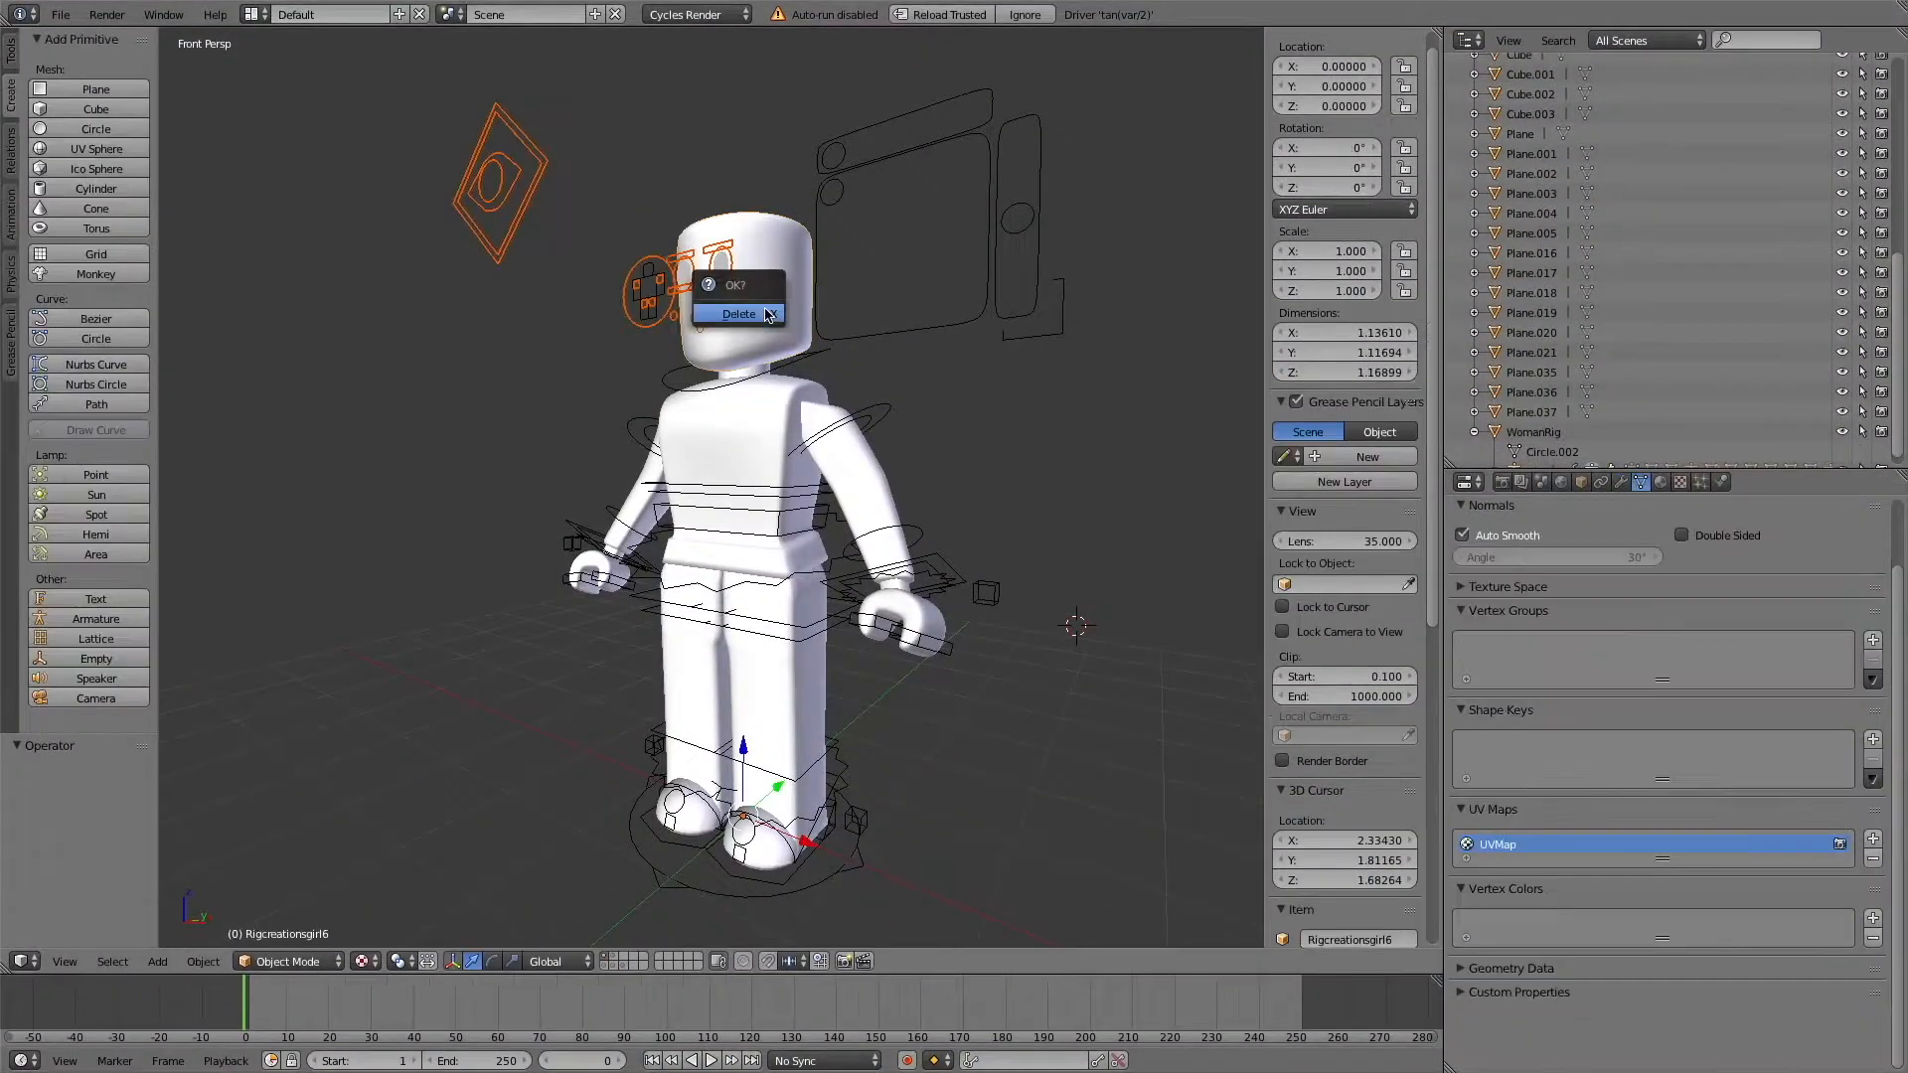
Switch to Blender, delete the rig's head and face parts, and join its remaining body meshes.
right_click(733, 327)
shift+click(730, 417)
key(ctrl+j)
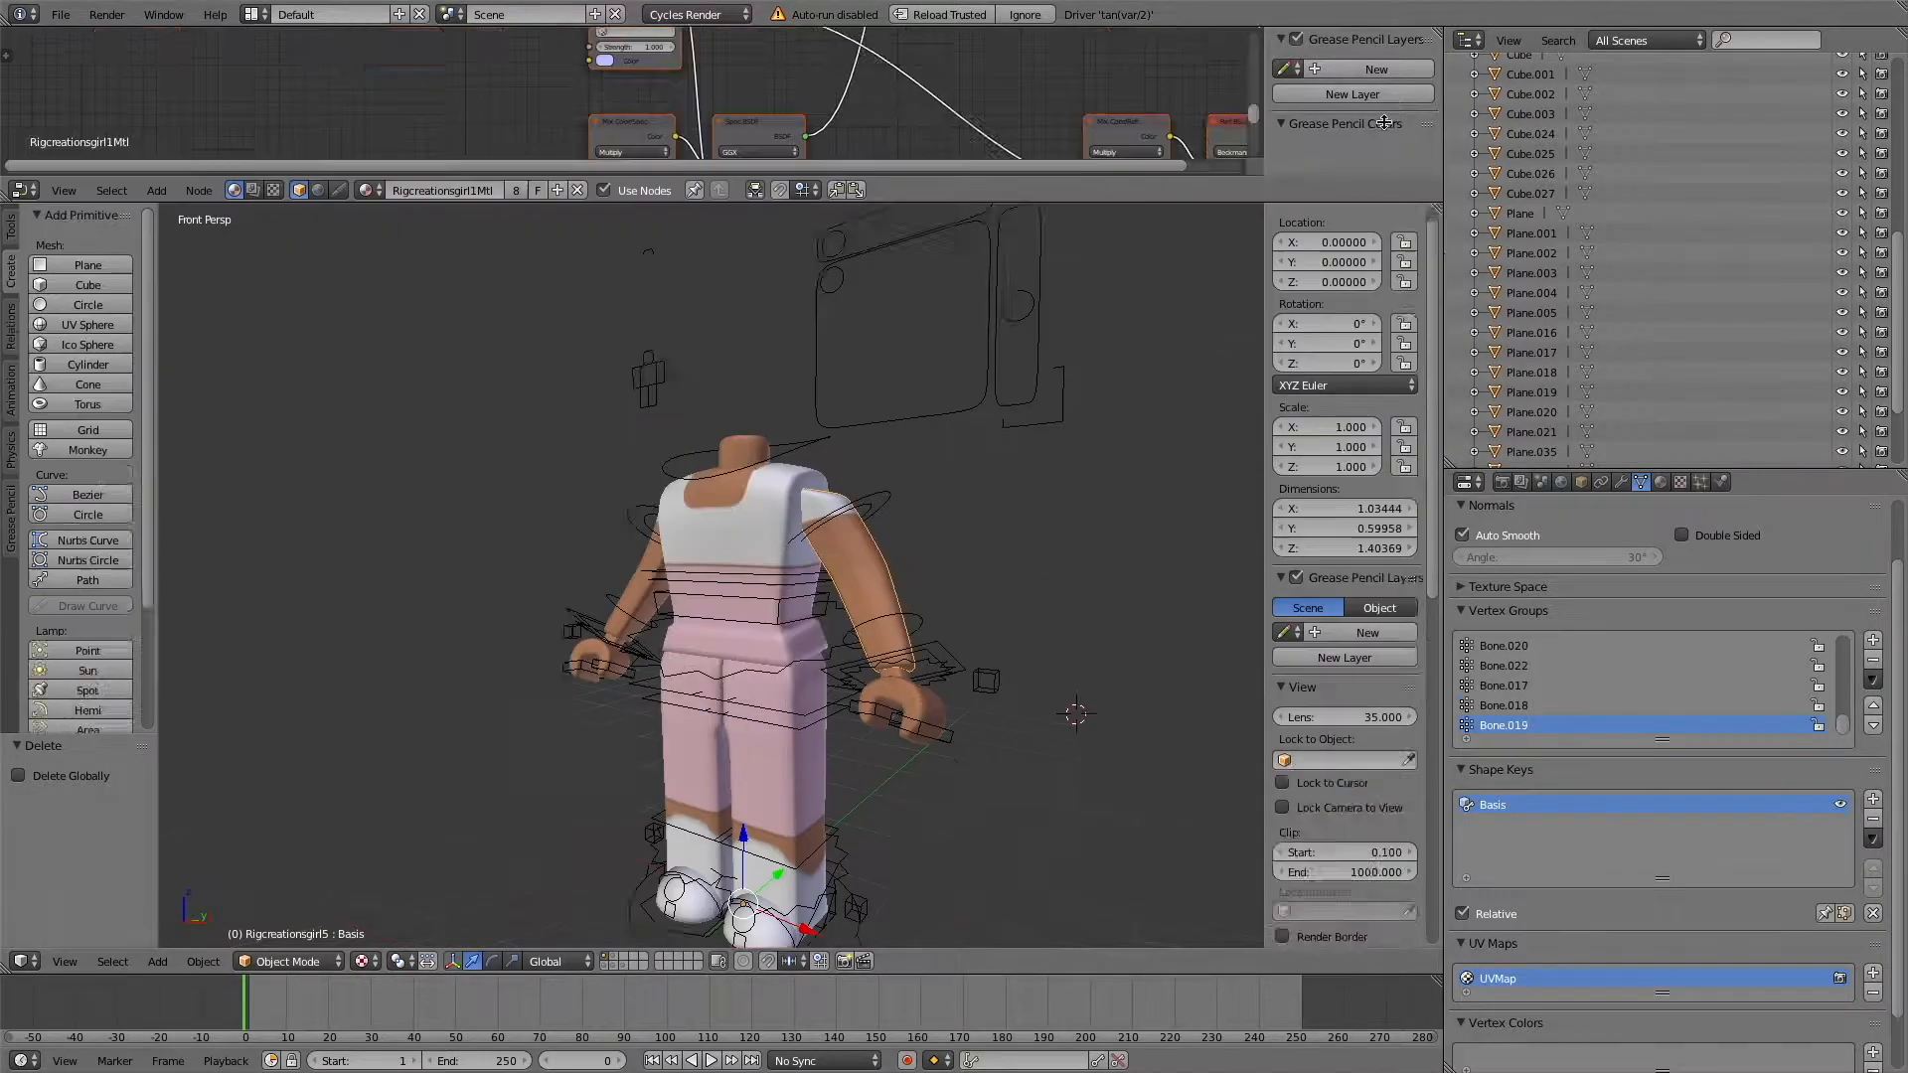
Import the exported avatar model and rotate it 180° about the Z axis.
click(61, 14)
mouse_move(111, 399)
click(341, 510)
click(376, 154)
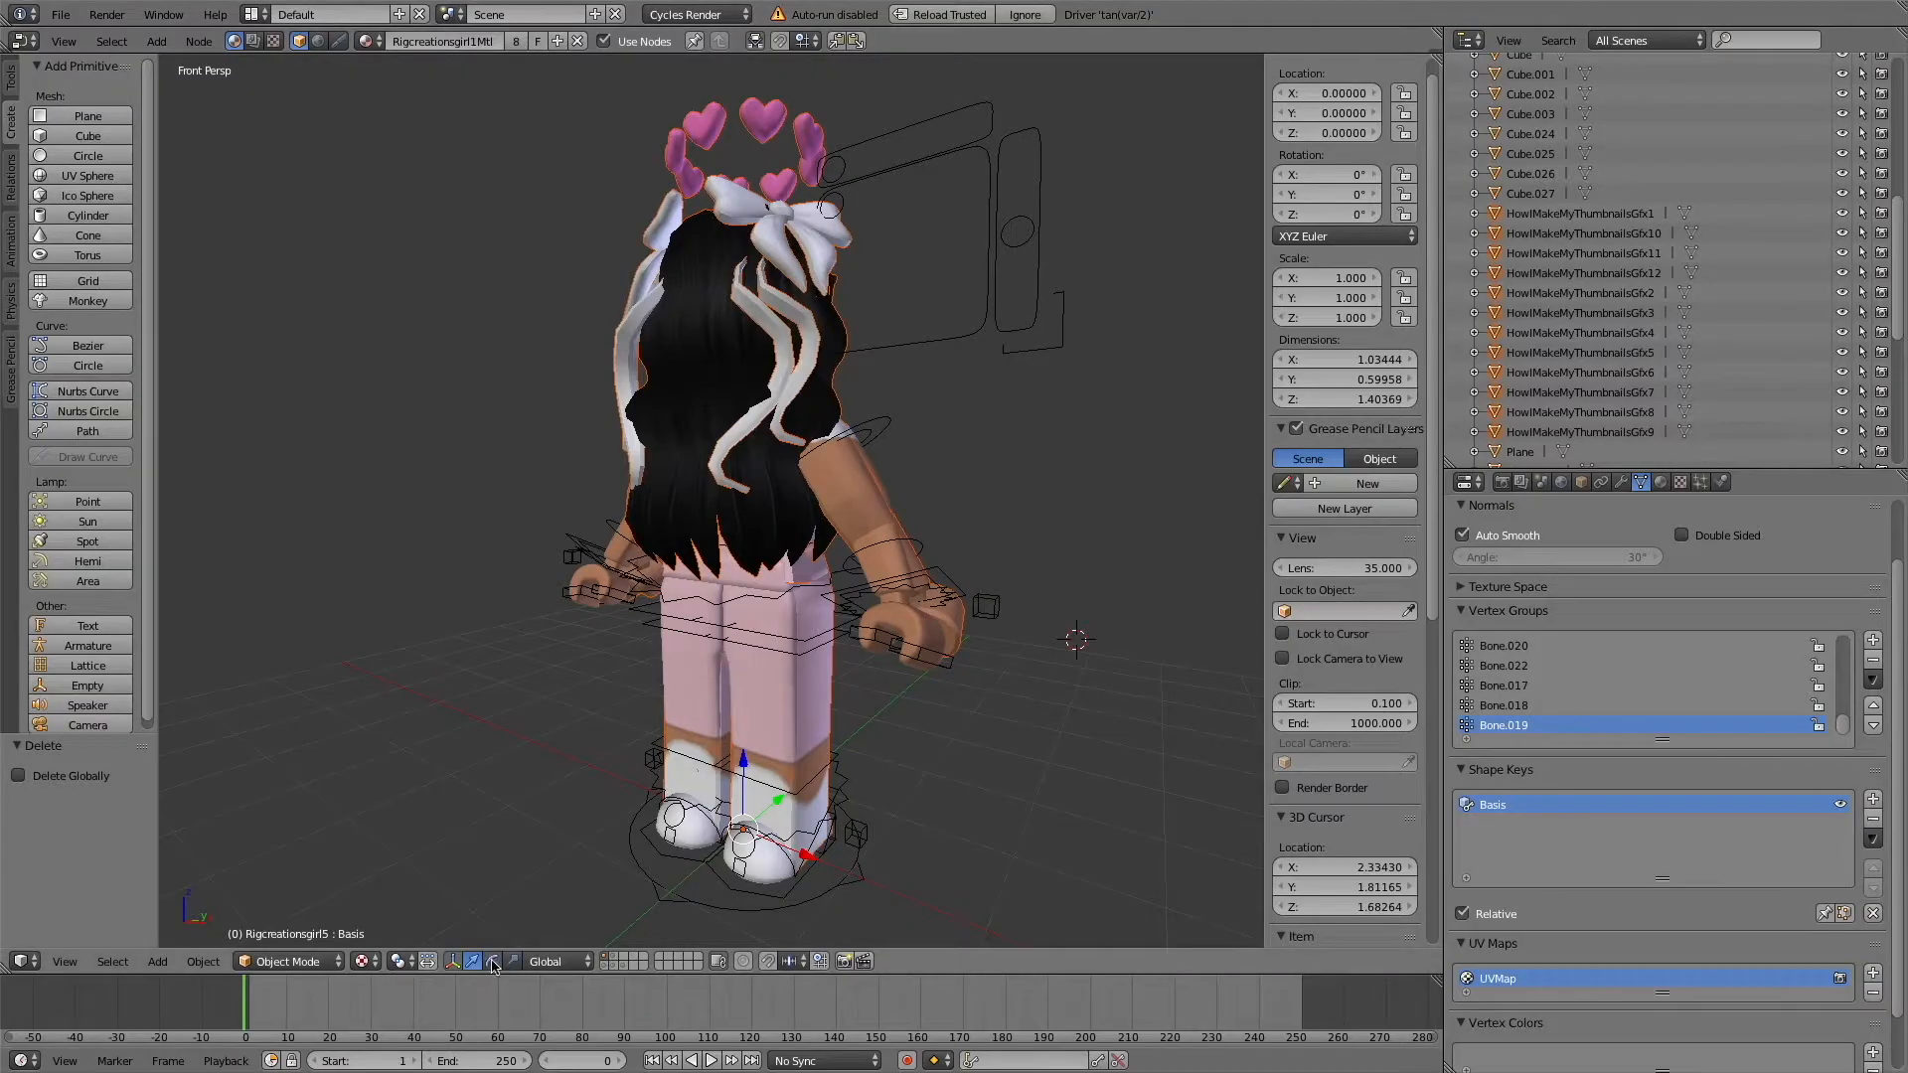
key(r)
key(z)
key(1)
key(8)
key(0)
key(Return)
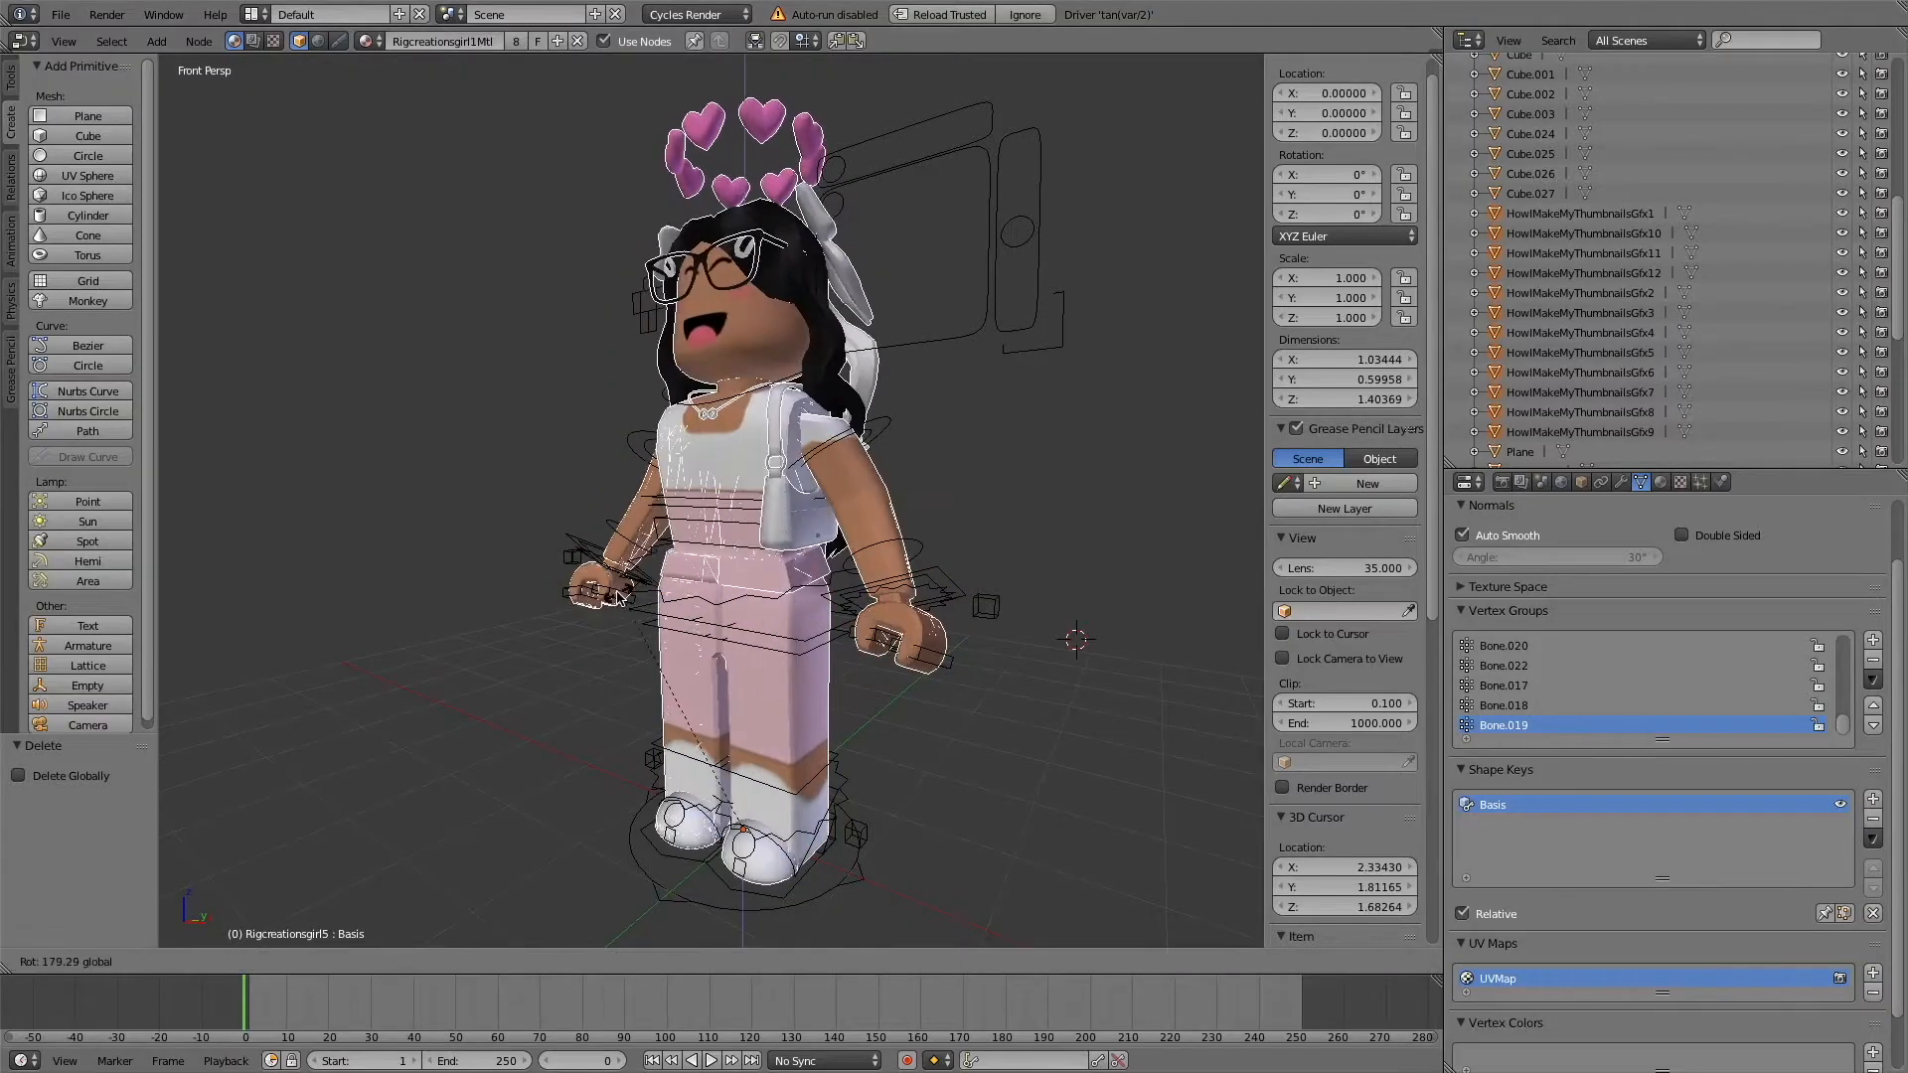
Move the imported avatar to about X 4.58 so it stands beside the rig.
key(shift+f)
key(s)
click(711, 500)
click(472, 961)
drag(755, 755, 754, 711)
Delete the heart halo accessory above the imported avatar's head.
right_click(1076, 318)
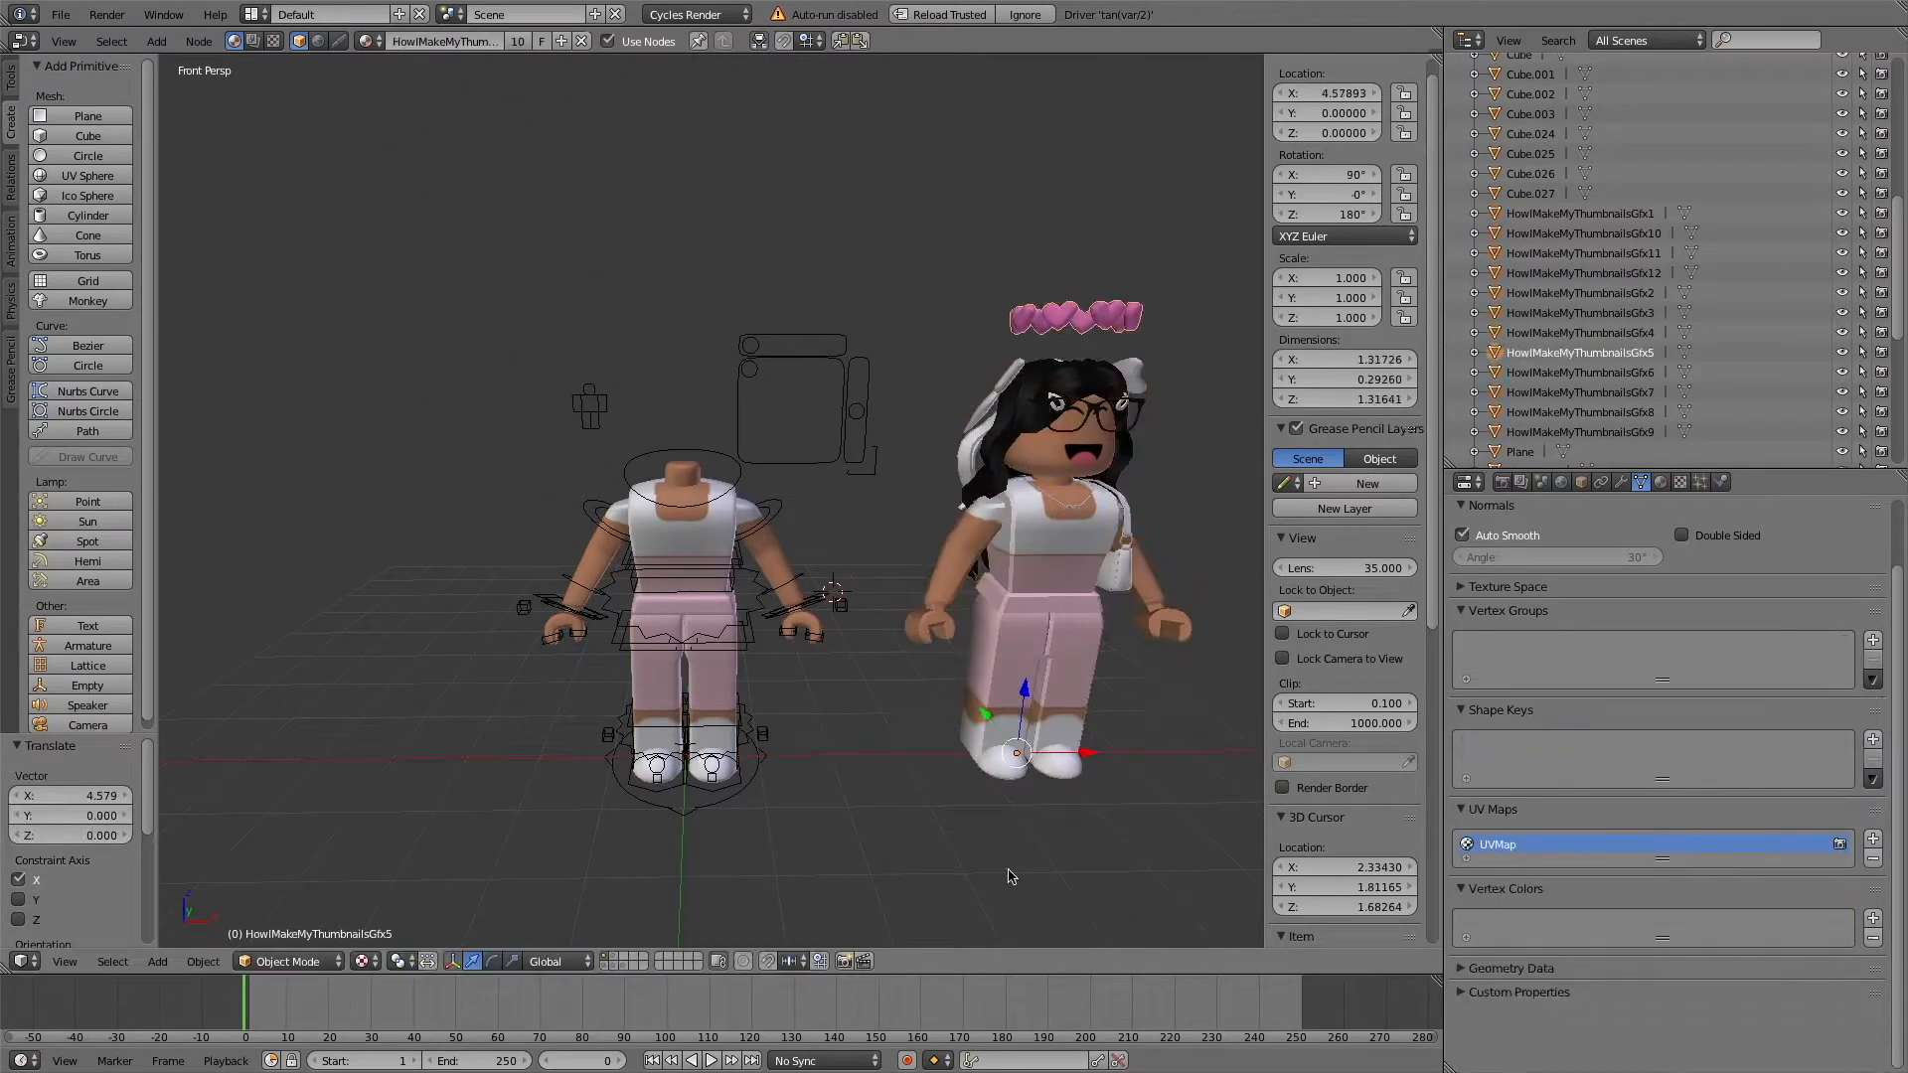
key(x)
click(1091, 505)
right_click(1058, 514)
mouse_move(686, 715)
mouse_down()
mouse_move(690, 740)
mouse_move(688, 698)
mouse_up()
key(space)
key(super+z)
key(super+z)
drag(758, 758, 760, 757)
Join the imported avatar's head, hair and head accessories into one mesh and move it along X onto the rig.
right_click(1111, 432)
shift+right_click(1084, 395)
shift+right_click(1069, 378)
shift+right_click(1131, 375)
click(11, 77)
click(80, 285)
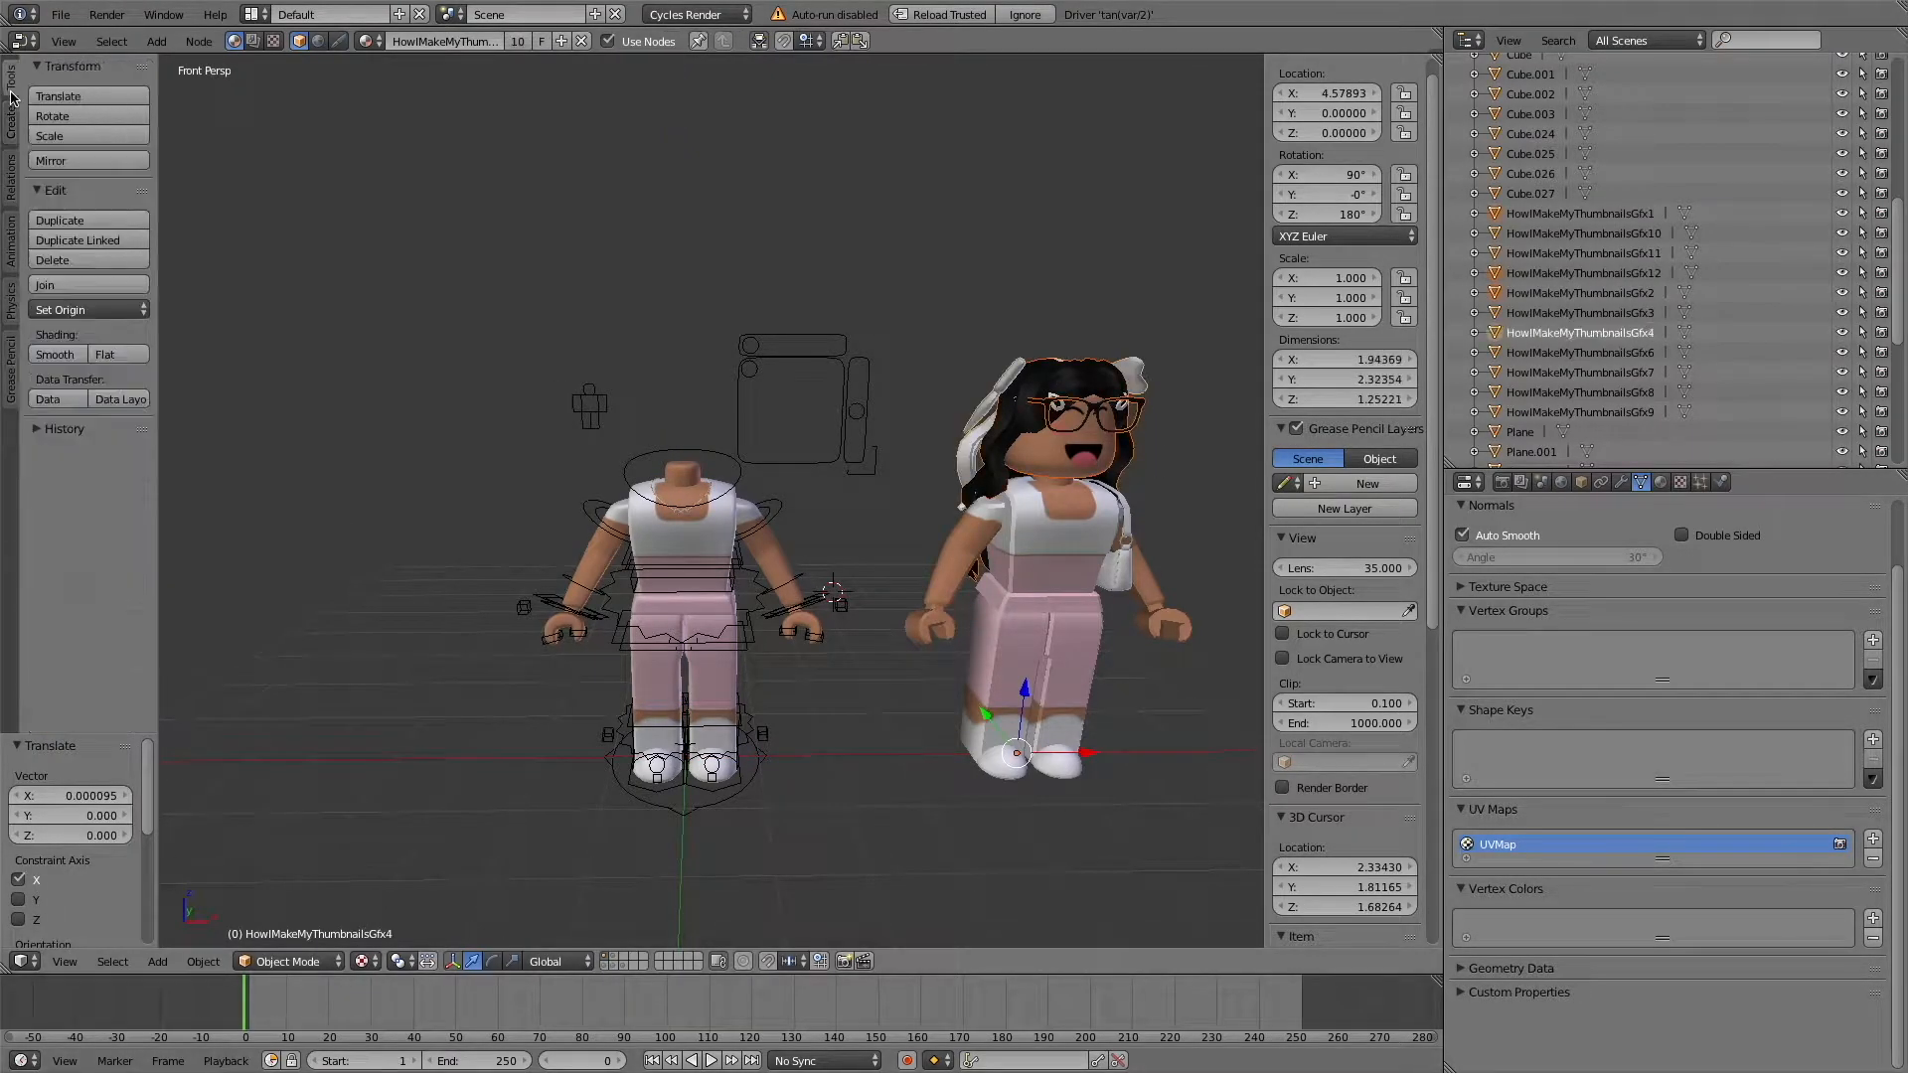
drag(1089, 753, 762, 705)
Rotate the upper bone of the character's right arm slightly.
right_click(589, 510)
click(442, 961)
drag(653, 444, 632, 436)
Move the white shoulder bag -4.631 units along X onto the rig.
right_click(1117, 571)
click(472, 961)
drag(1089, 753, 757, 672)
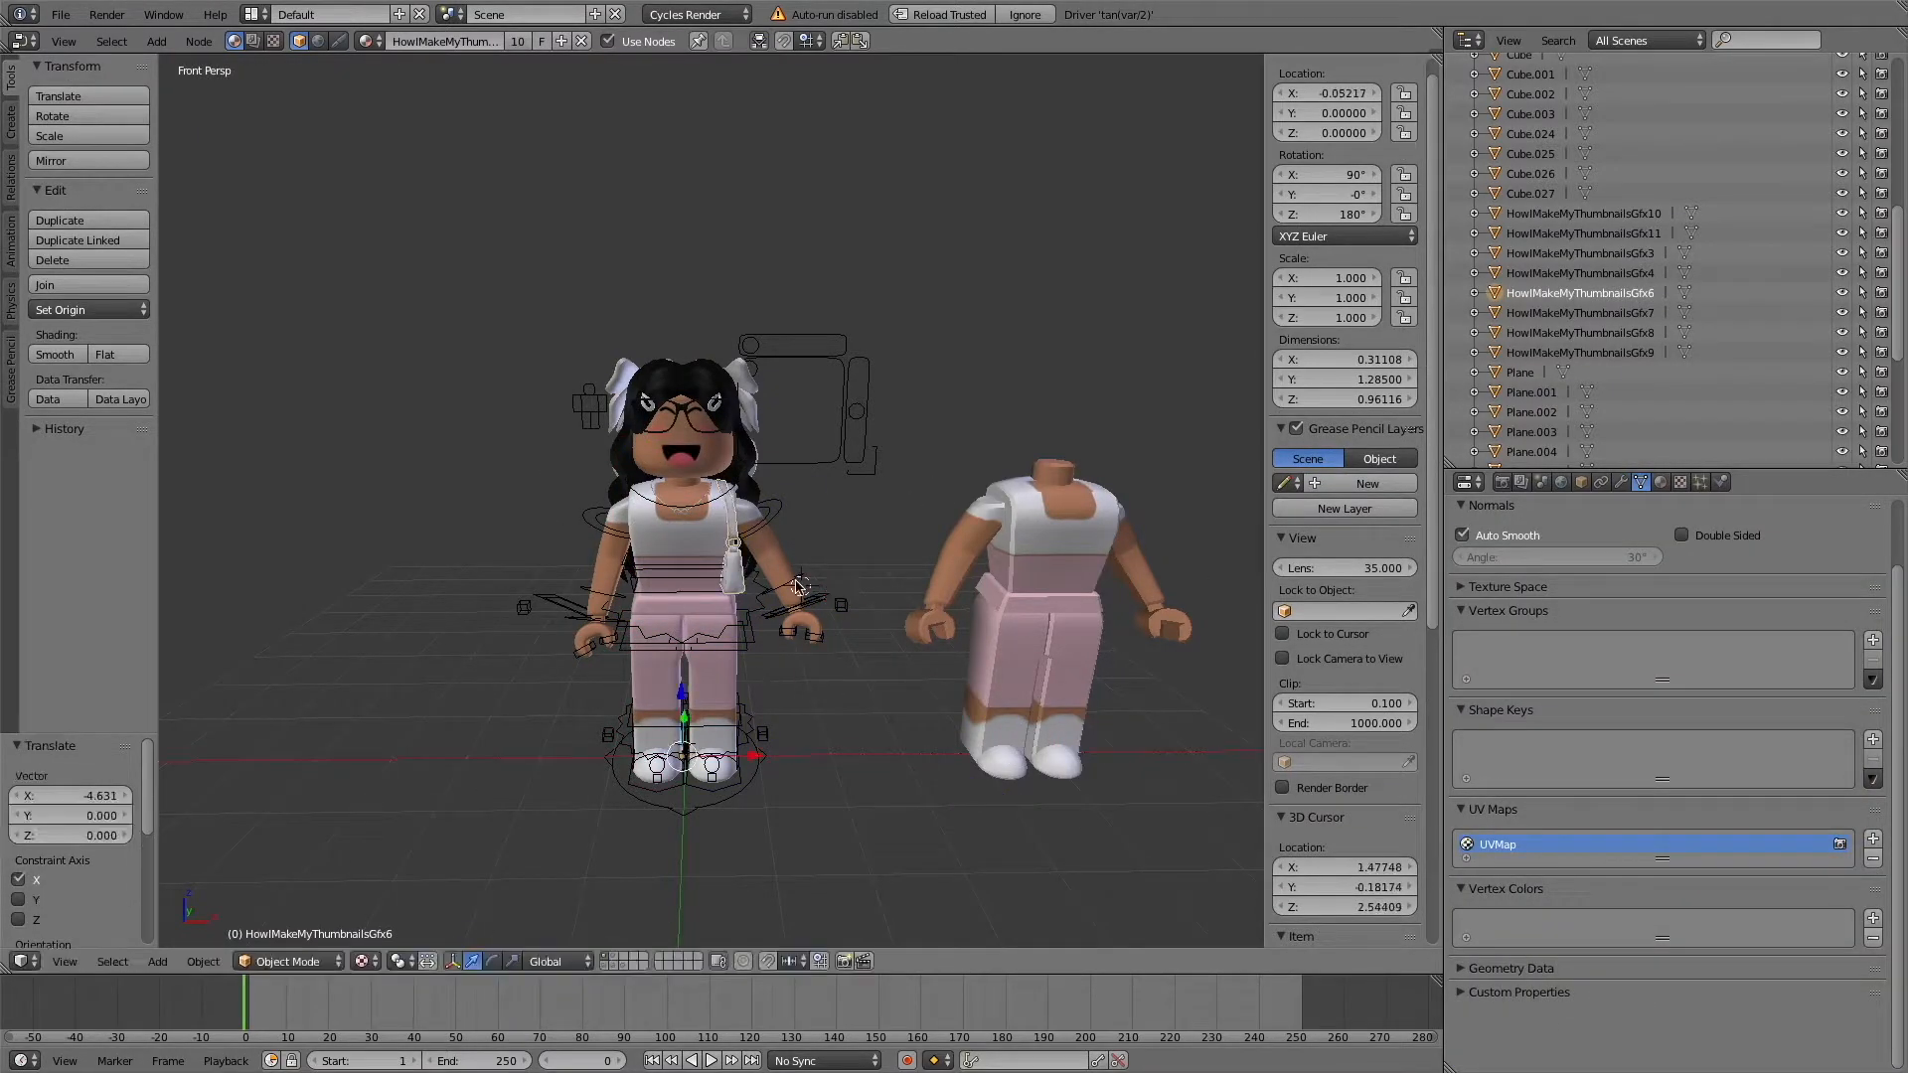
Rotate the character's left arm bones so the forearm bends in front of the torso beside the bag.
right_click(801, 589)
click(443, 961)
click(800, 586)
drag(801, 583, 755, 546)
right_click(779, 513)
click(809, 535)
right_click(730, 566)
drag(730, 587, 722, 511)
Select the leftover headless body parts of the imported avatar and delete them.
right_click(1006, 651)
shift+click(1071, 656)
right_click(954, 556)
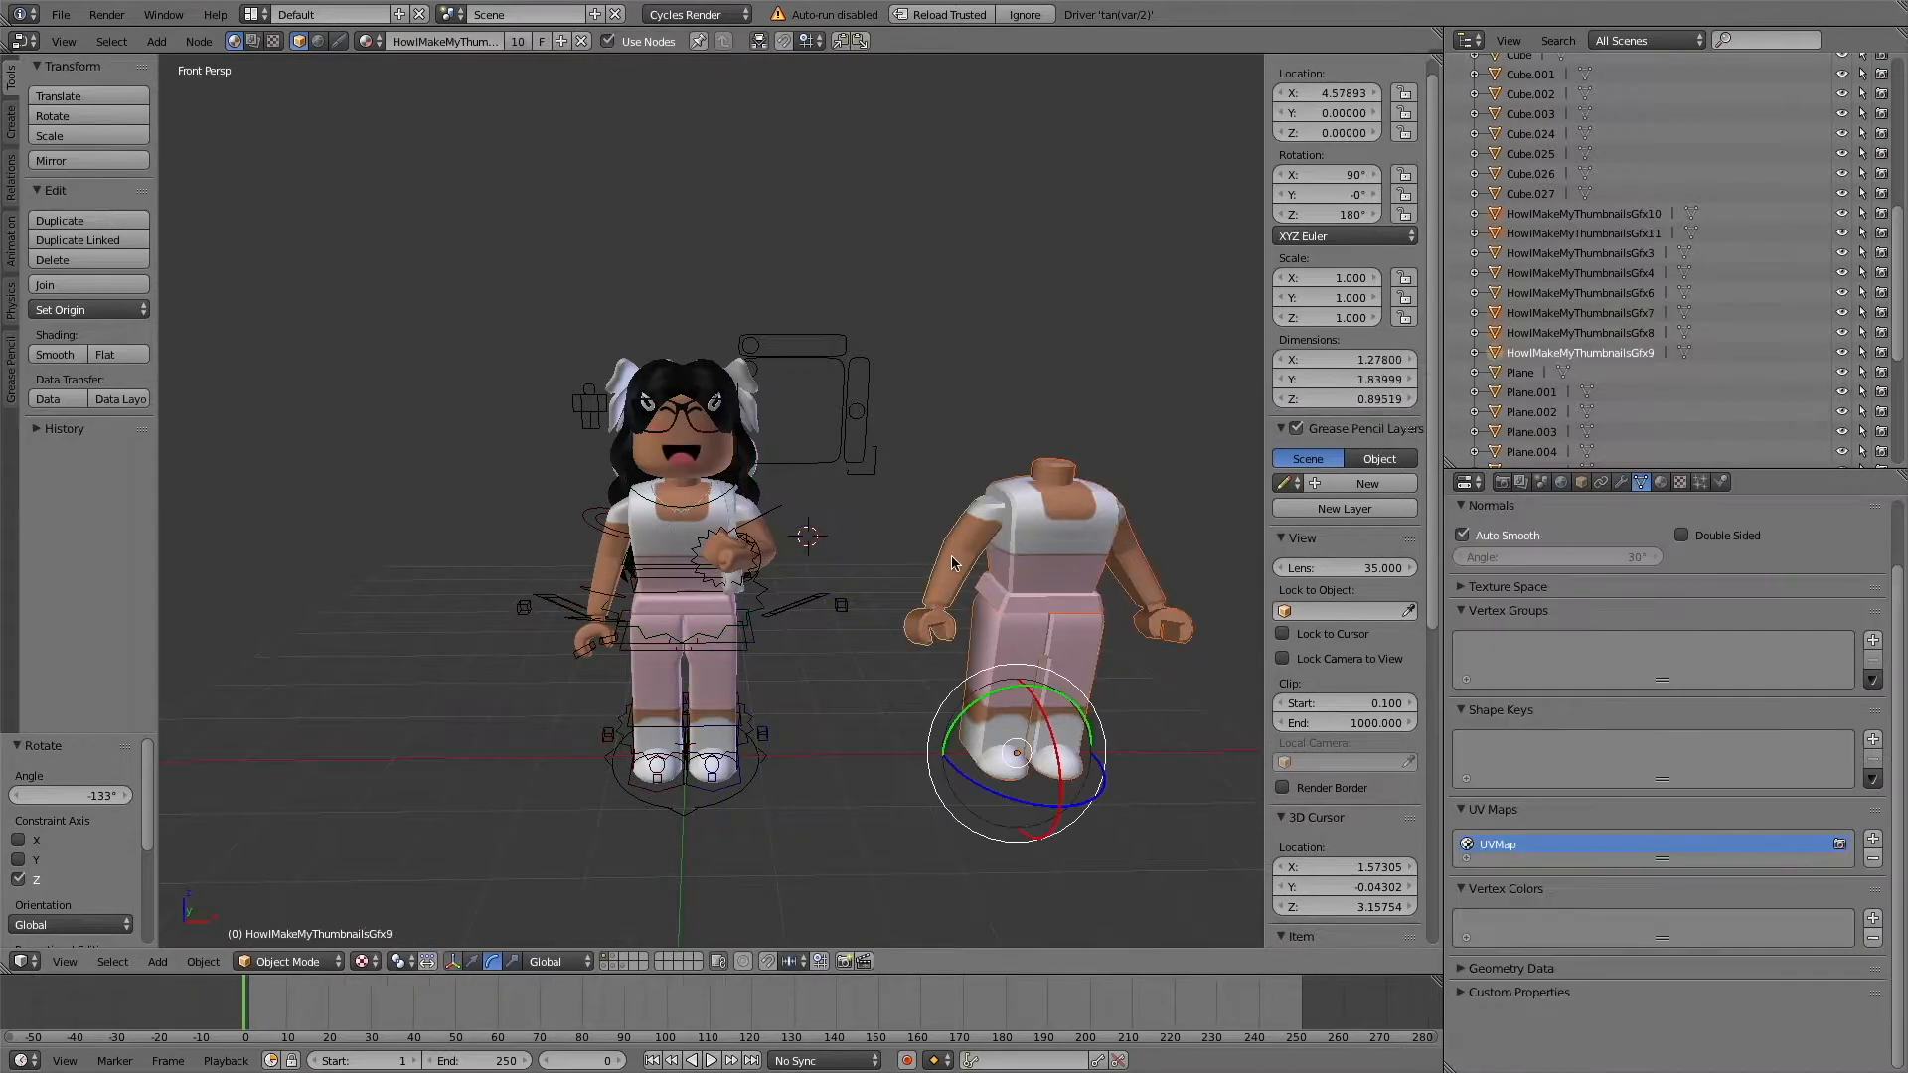
key(Delete)
Rotate the character's left leg bones so the lower leg kicks back behind the body.
click(742, 620)
right_click(750, 637)
right_click(715, 767)
drag(774, 628, 682, 688)
right_click(739, 717)
Rotate the joined head mesh to about 3.17° in Y and 184° in Z and shift it to about X 0.185.
right_click(684, 388)
drag(663, 806, 658, 804)
click(472, 960)
click(765, 768)
drag(761, 757, 775, 759)
drag(700, 687, 700, 688)
key(shift+f)
key(w)
key(s)
key(w)
click(712, 500)
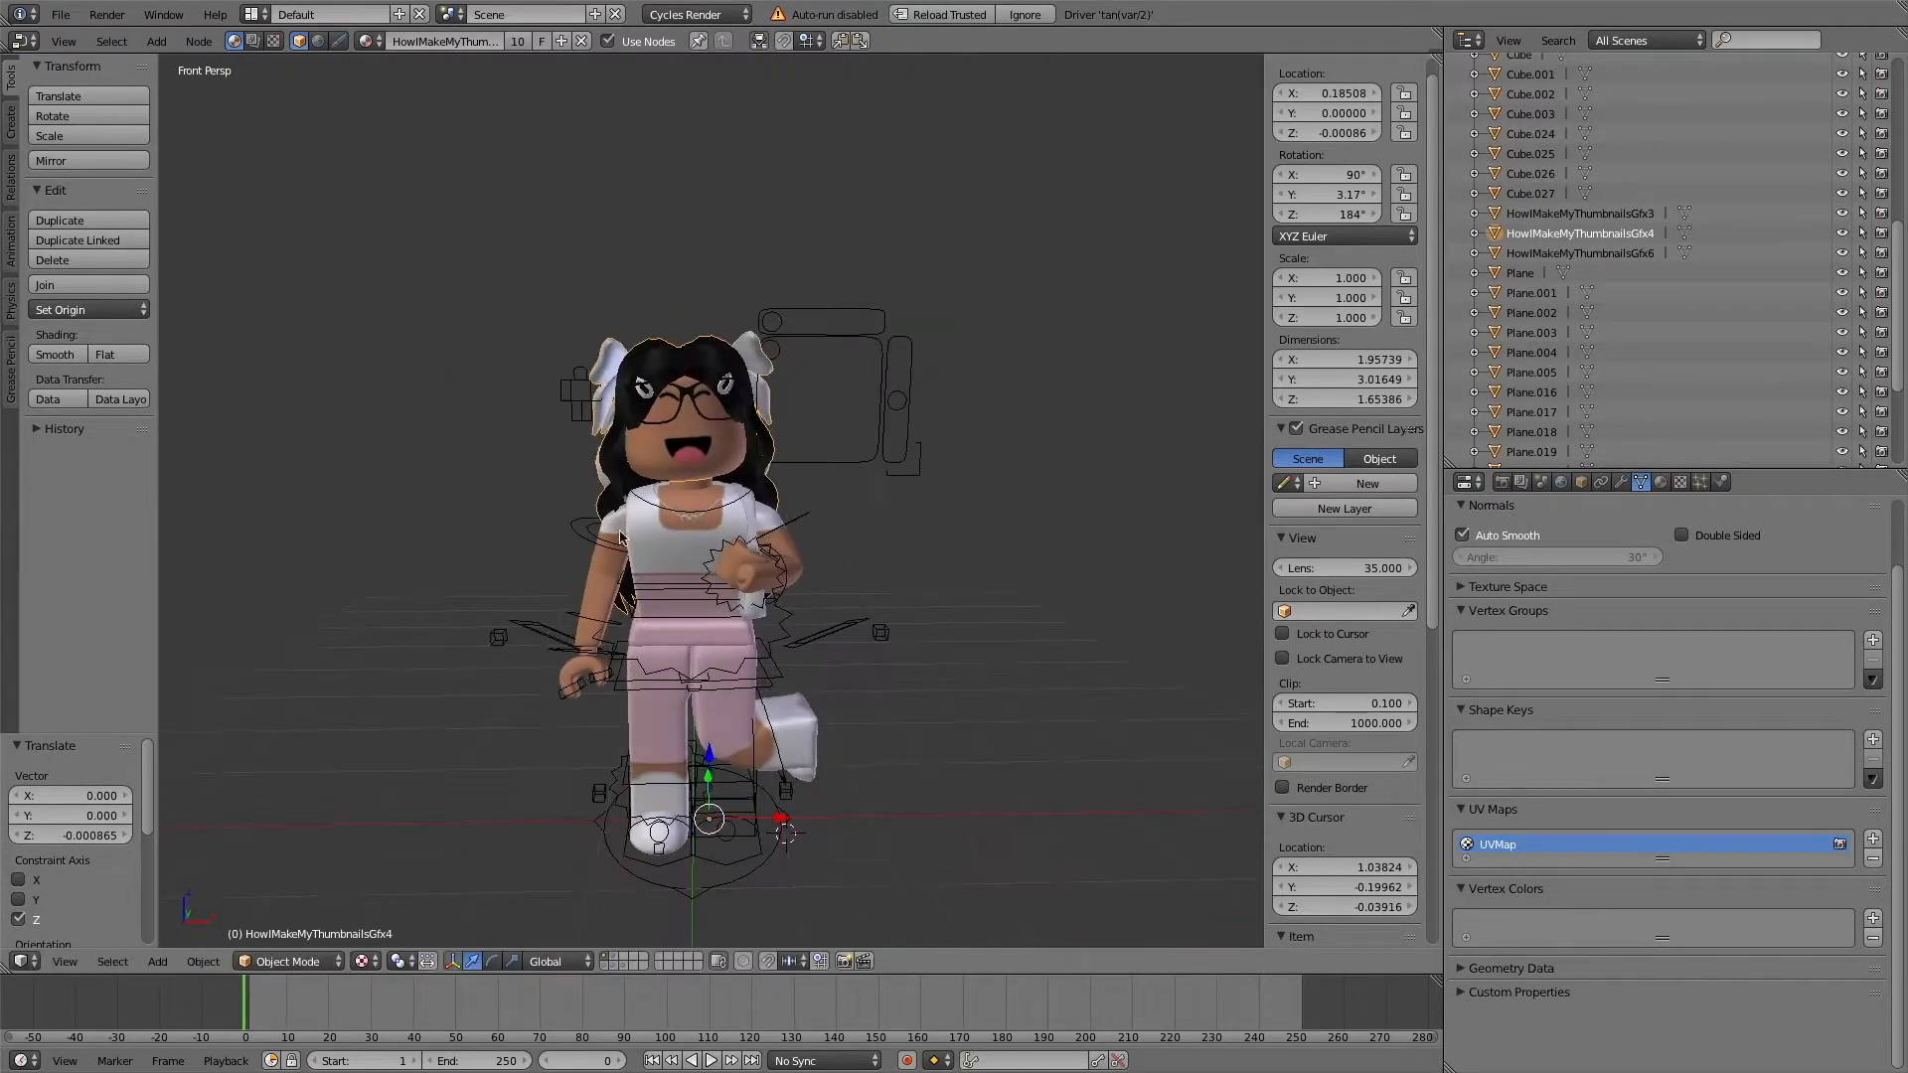
Rotate the character's right arm bone by about 7° around the Y axis.
right_click(584, 520)
click(433, 961)
drag(553, 487, 559, 476)
Open the render settings and preview the posed character in rendered viewport shading.
click(1562, 481)
click(1502, 481)
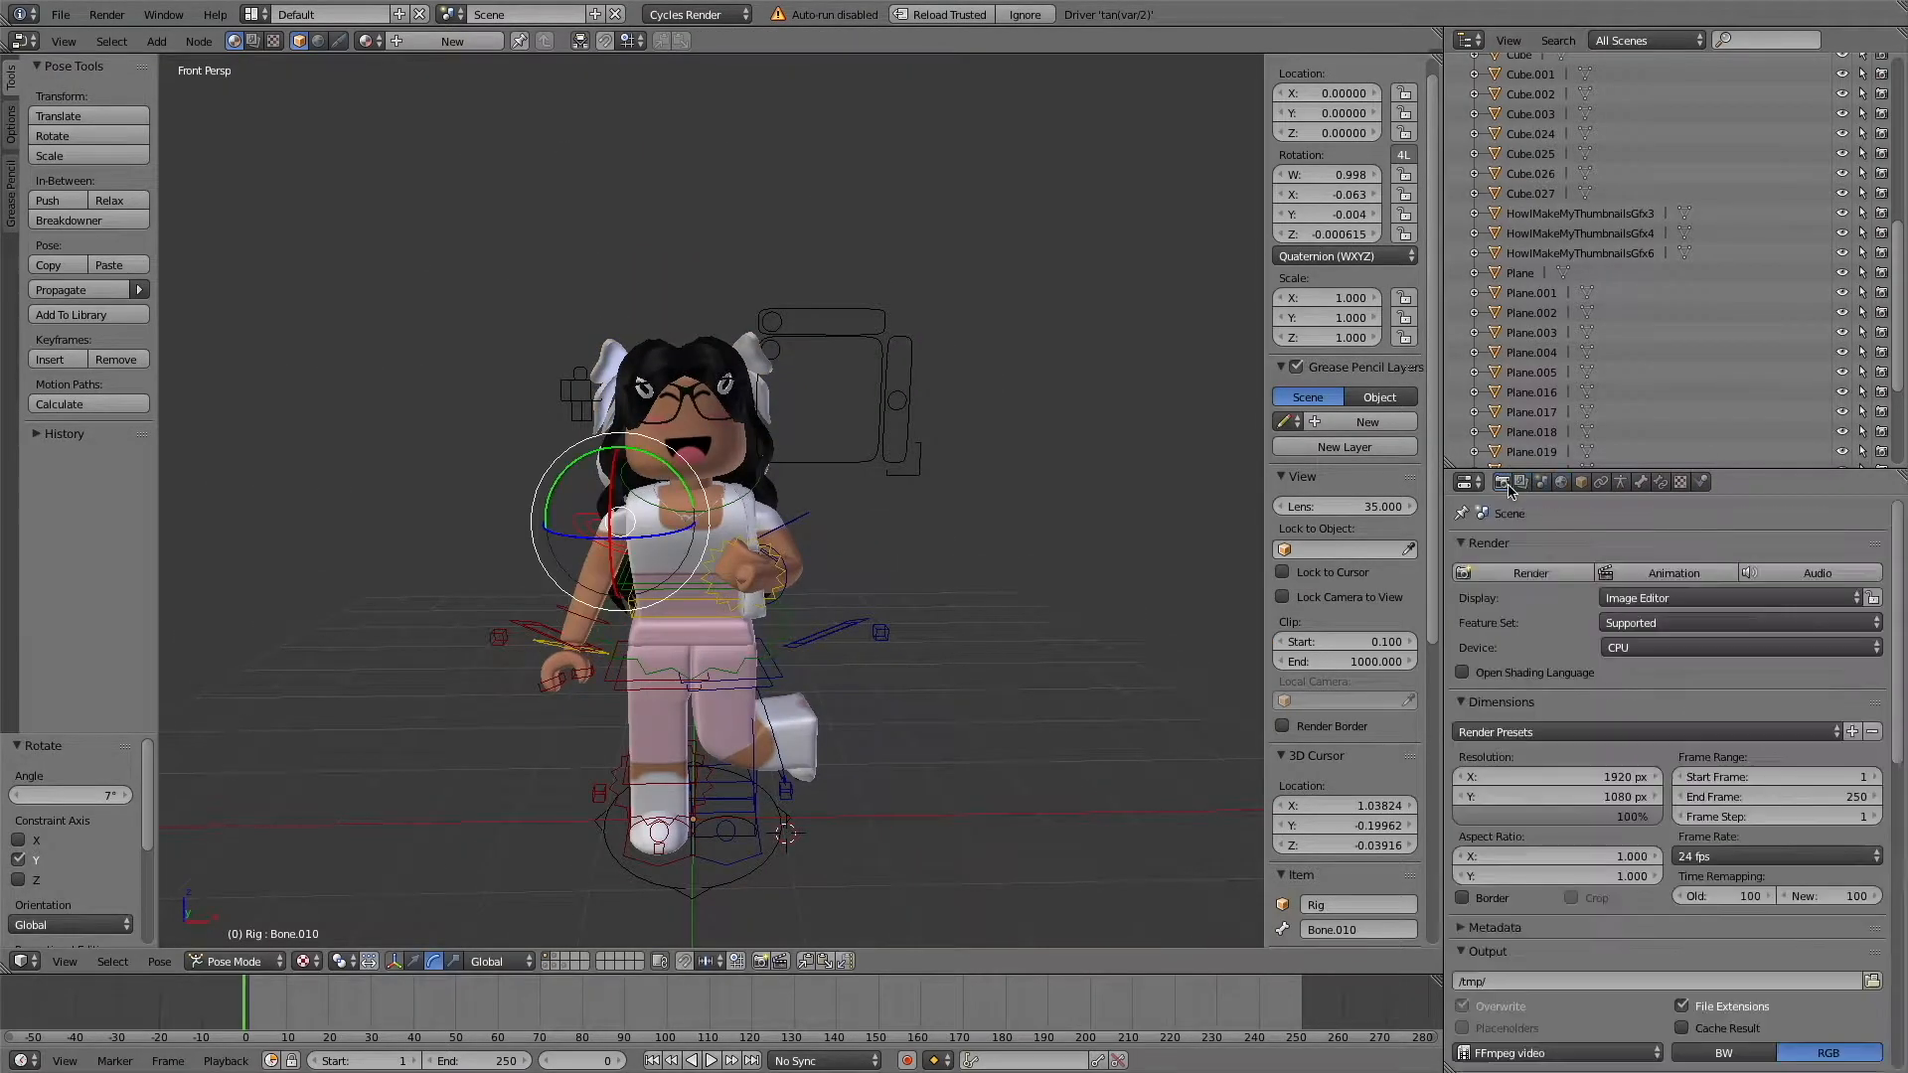
click(303, 961)
click(344, 827)
scroll(1669, 746, down, 12)
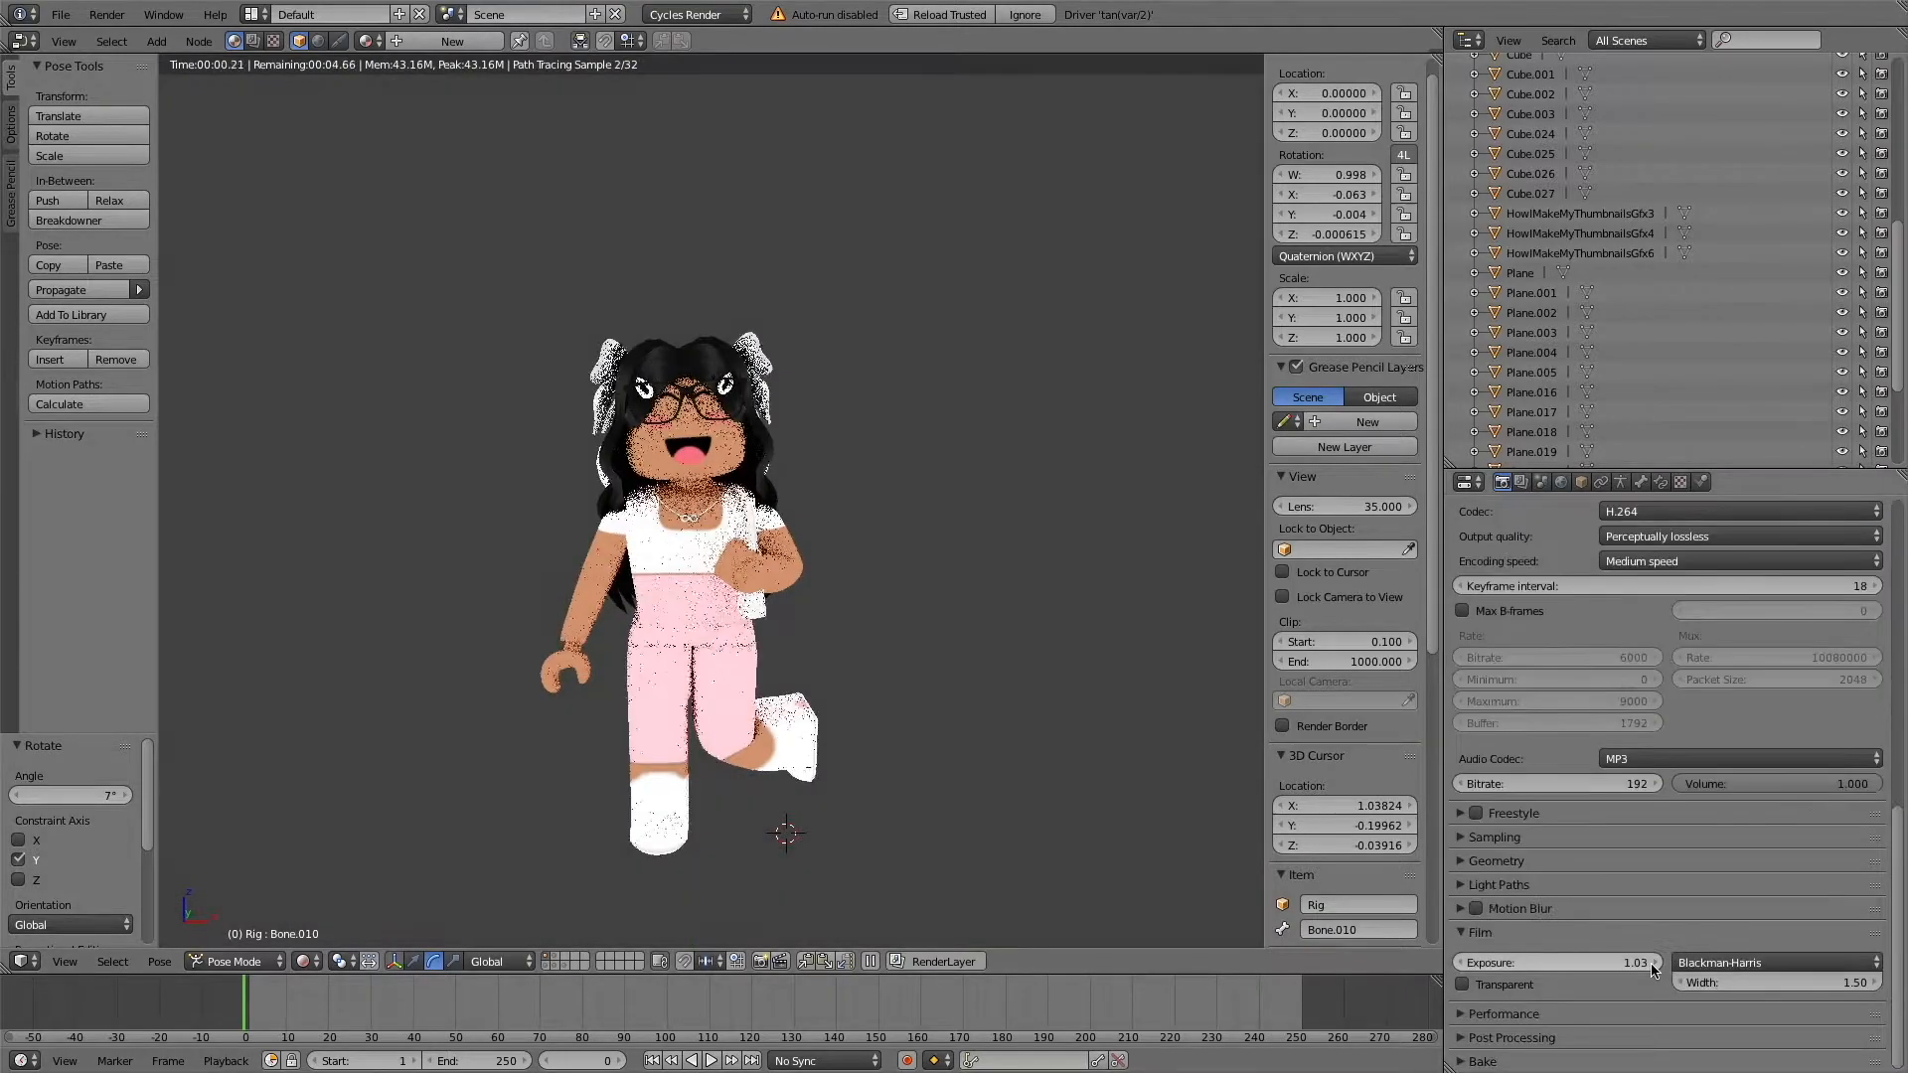
click(303, 961)
click(367, 872)
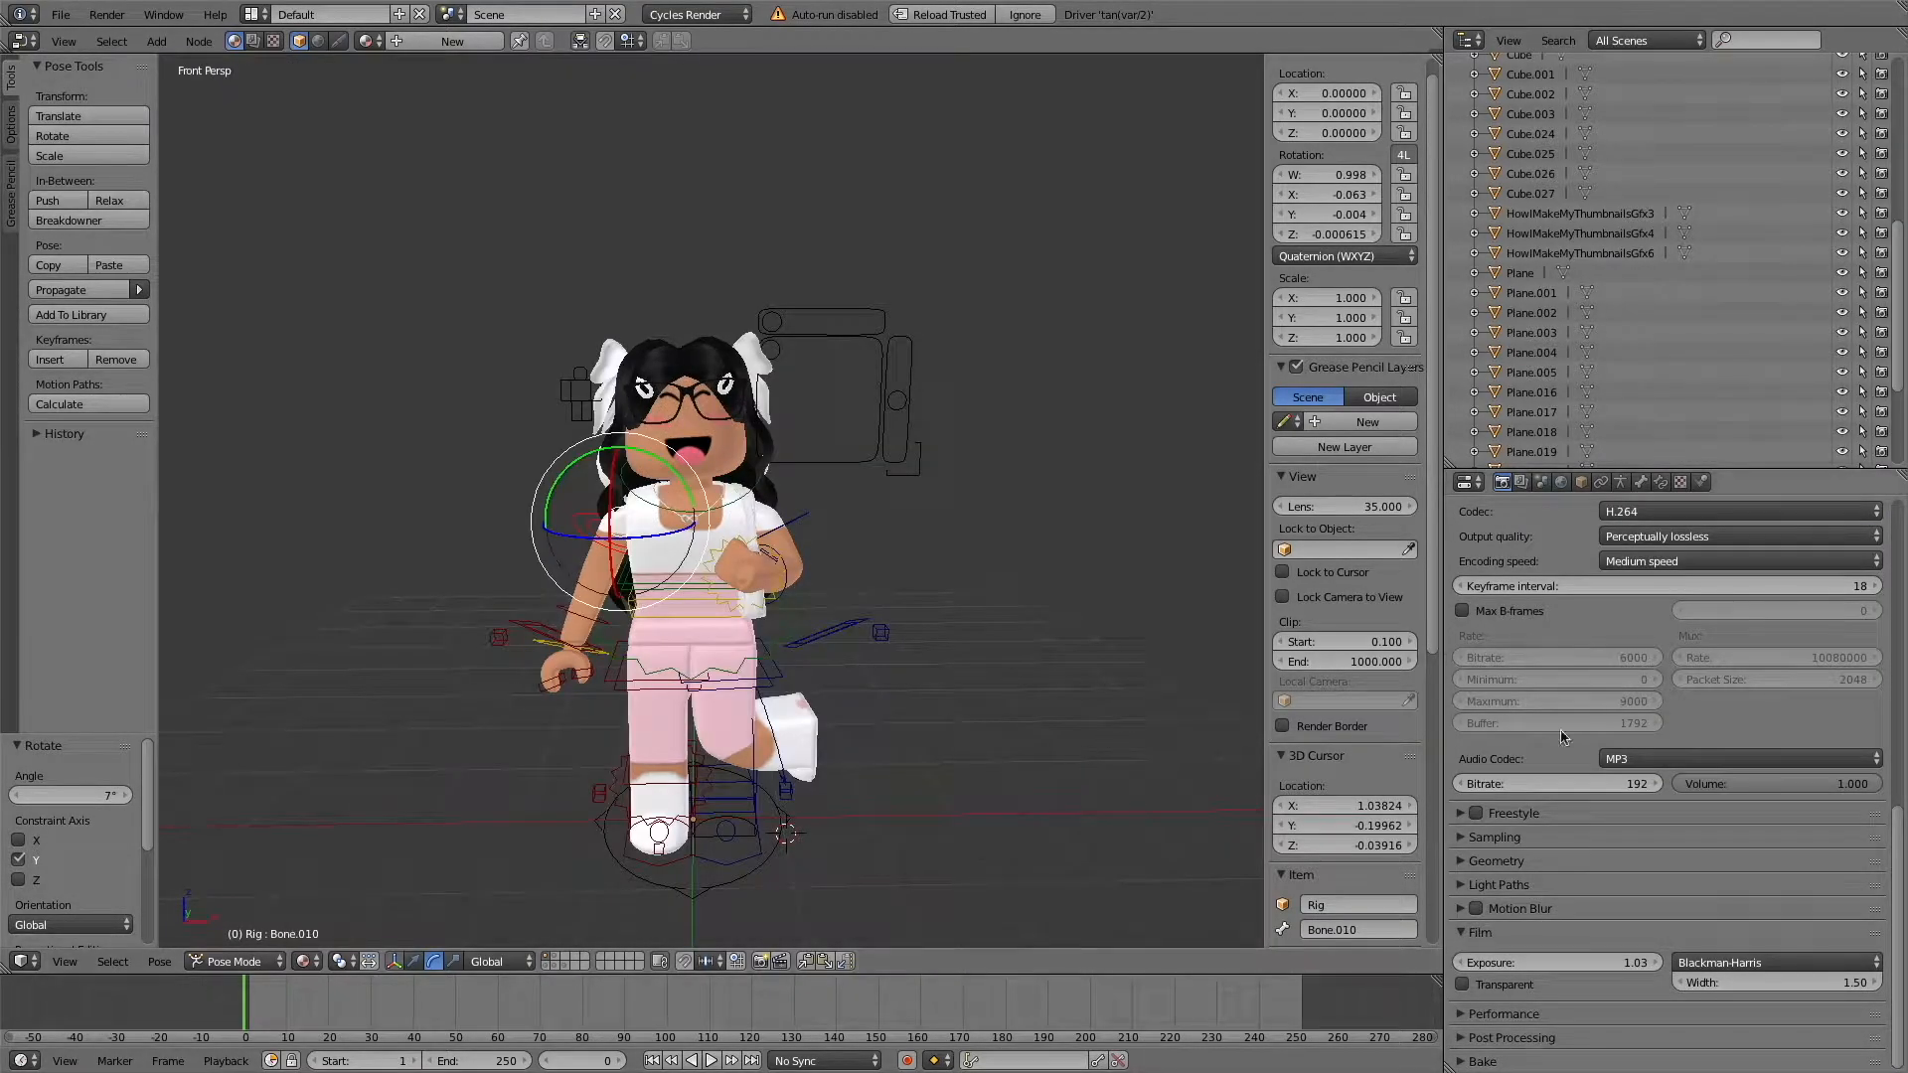
Turn on the transparent film background and set the render output to PNG with RGBA color.
scroll(1641, 645, up, 3)
scroll(1642, 646, up, 2)
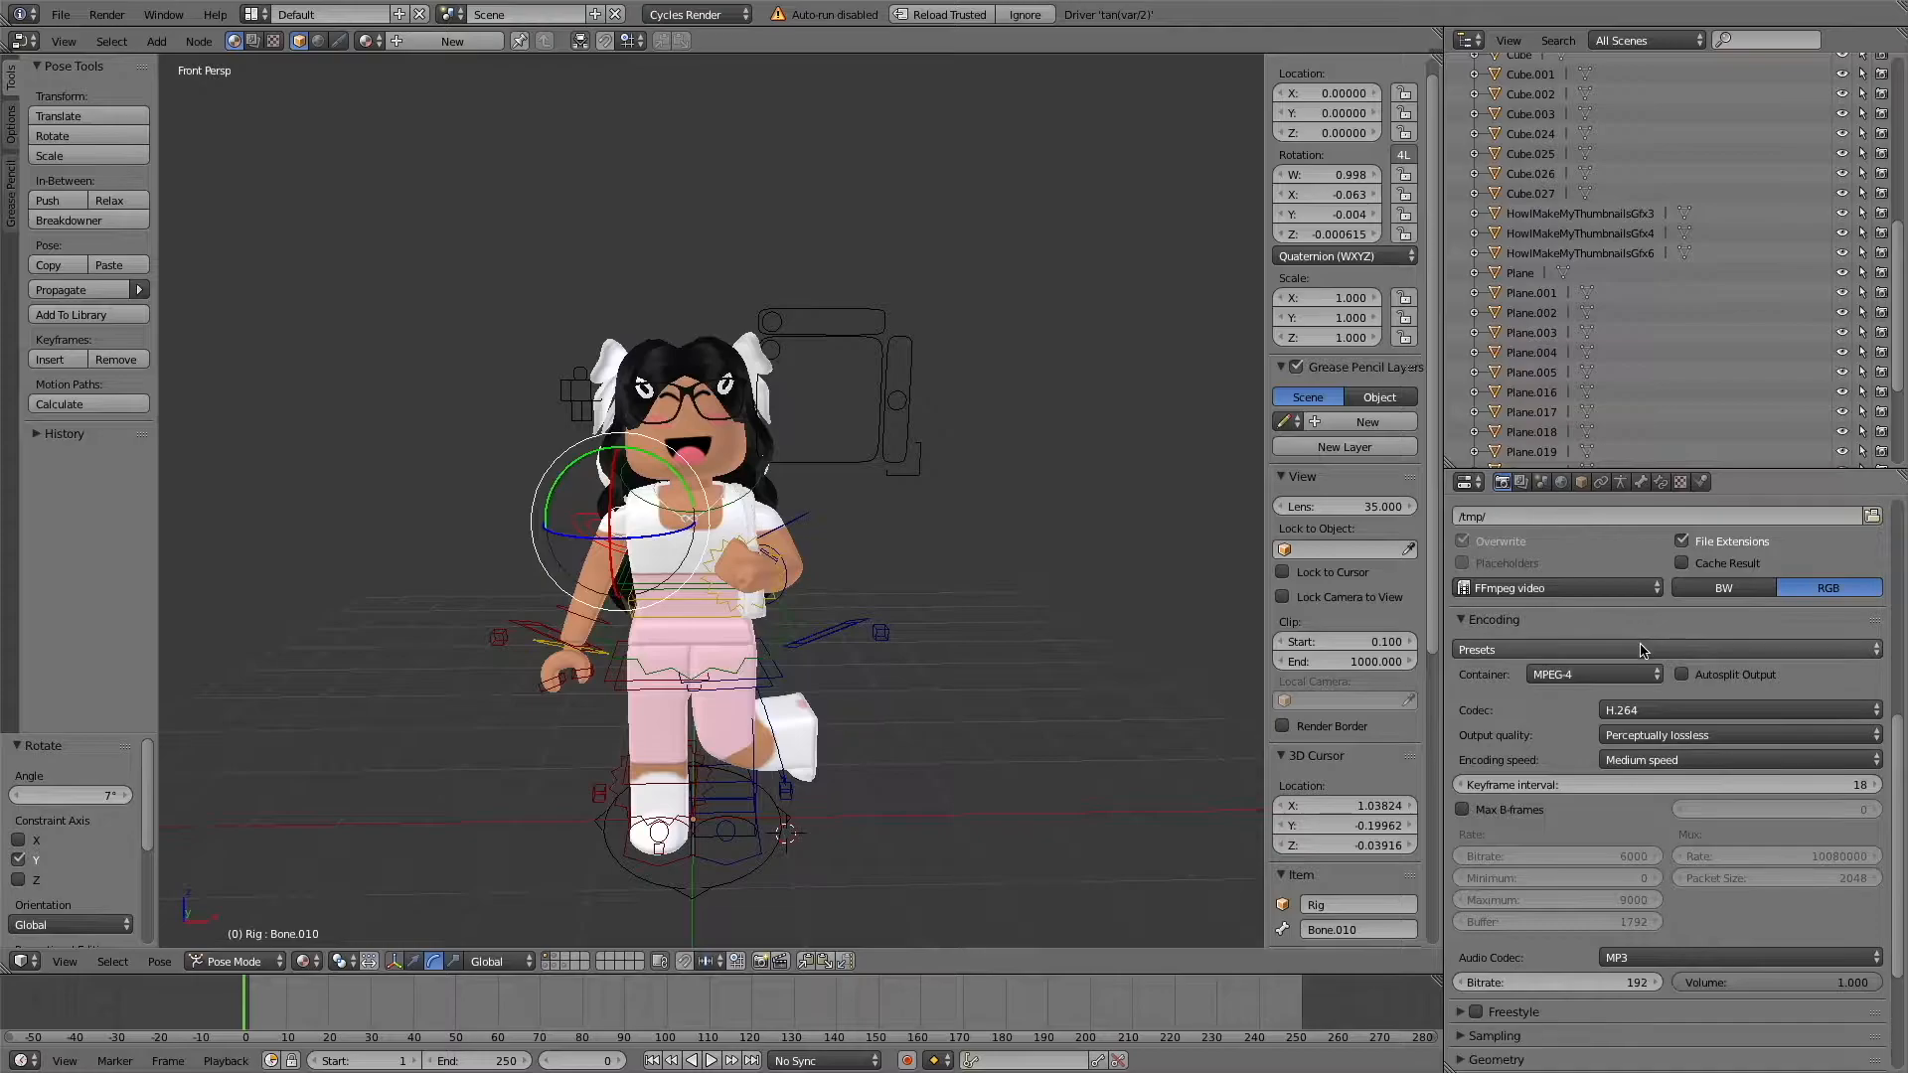
scroll(1641, 651, down, 5)
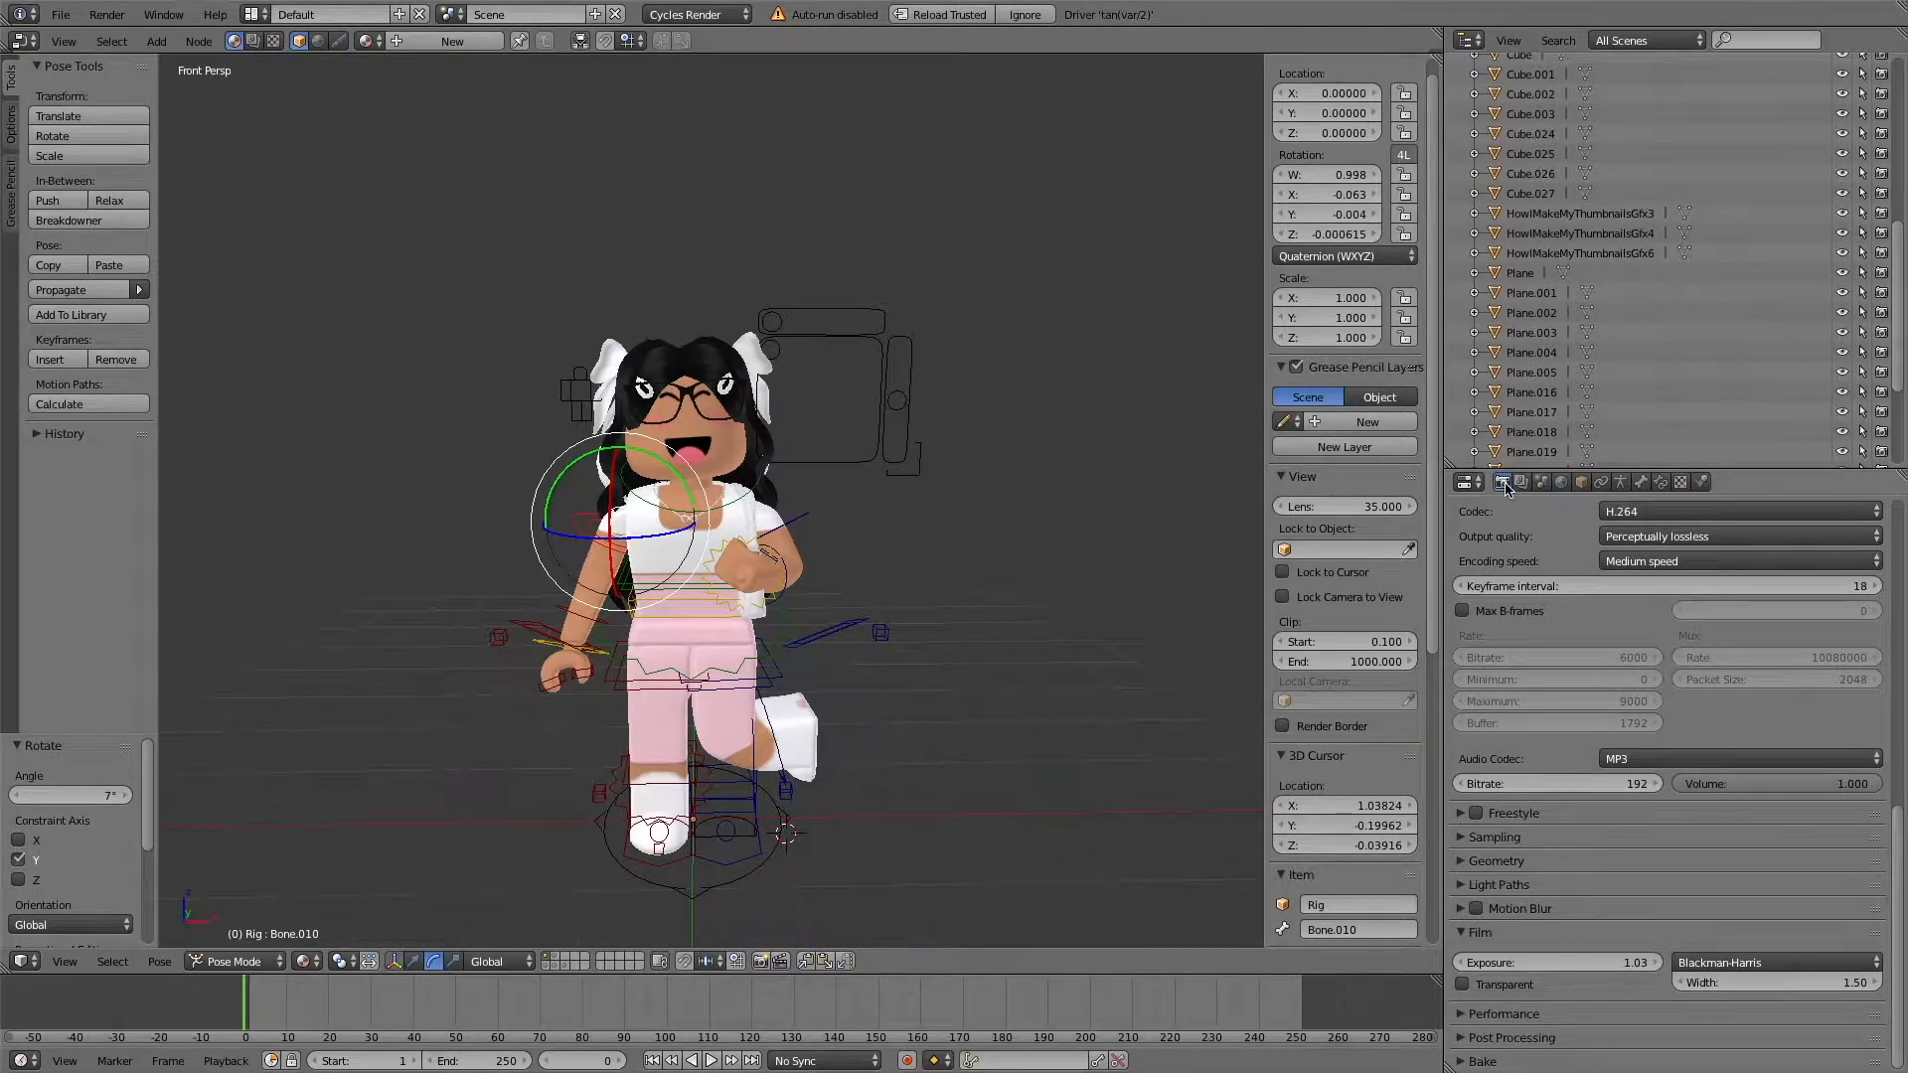
click(1499, 985)
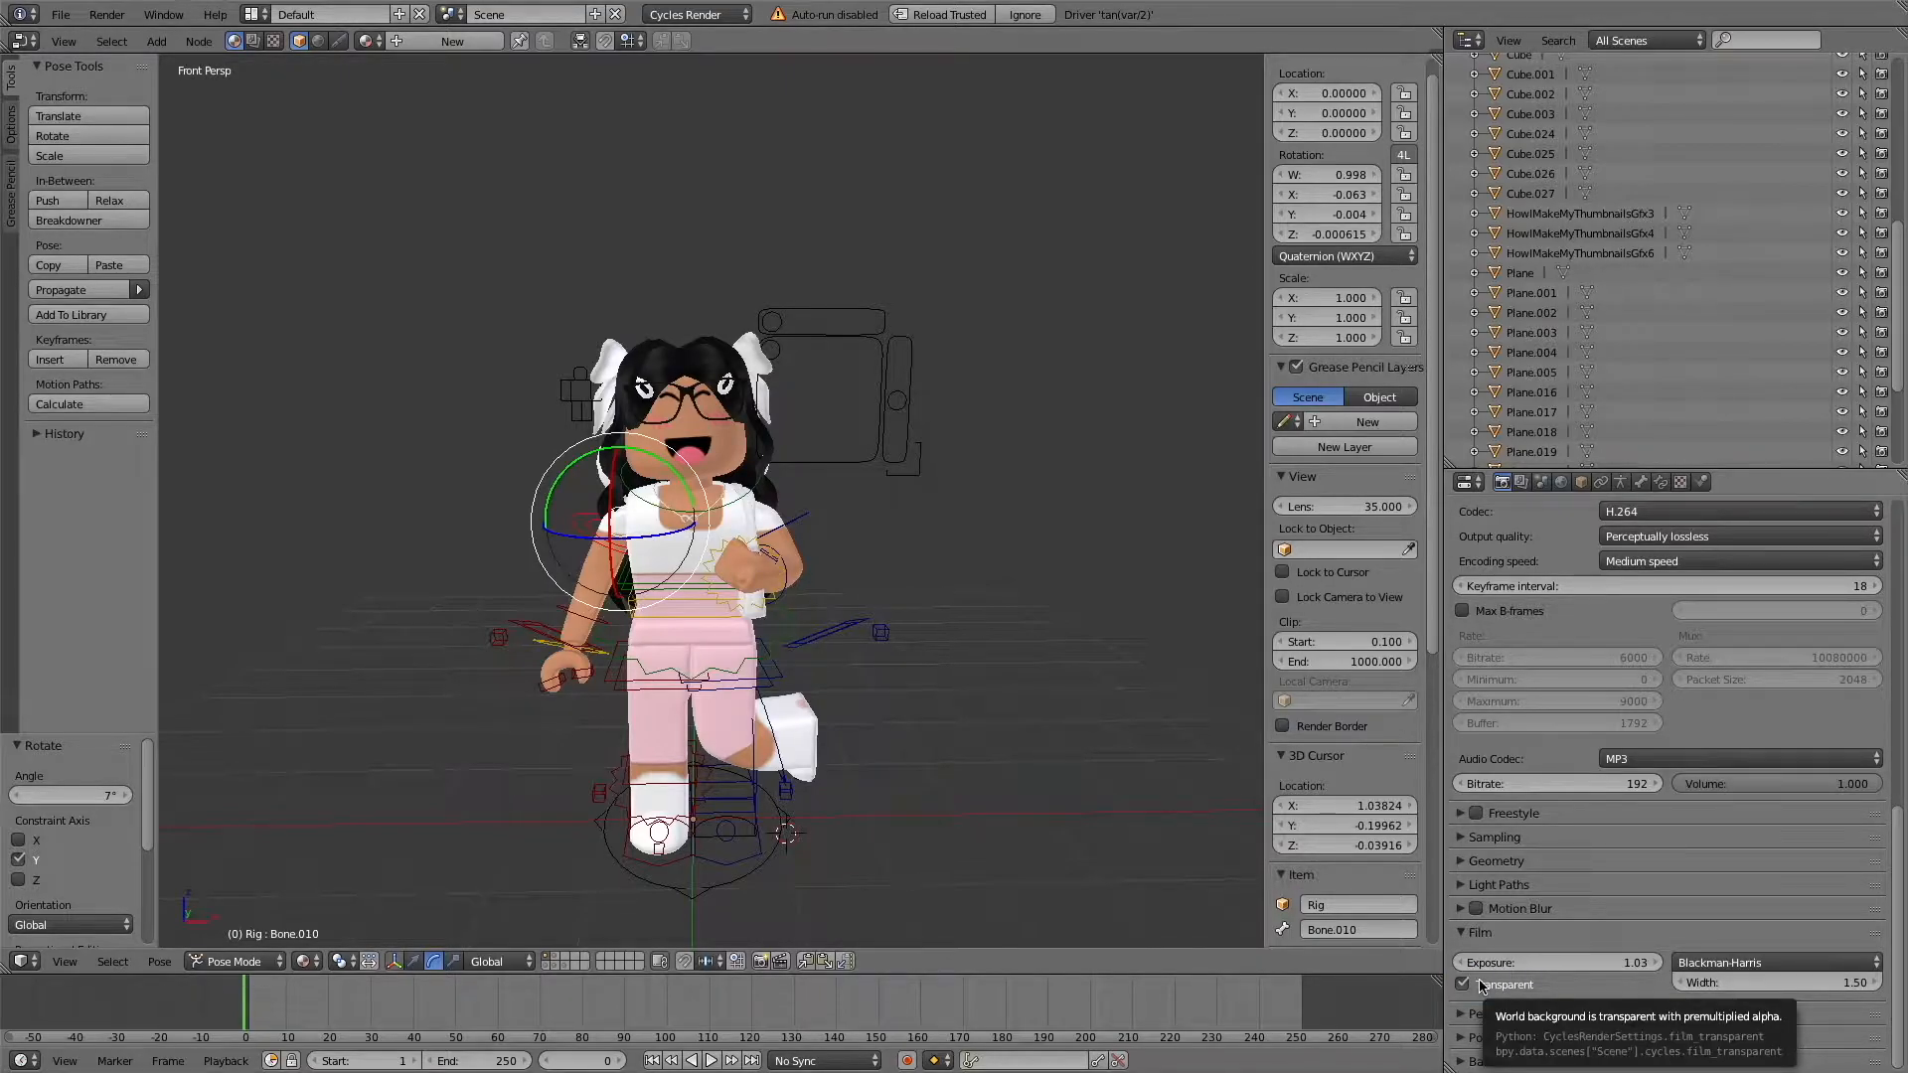
scroll(1564, 854, up, 8)
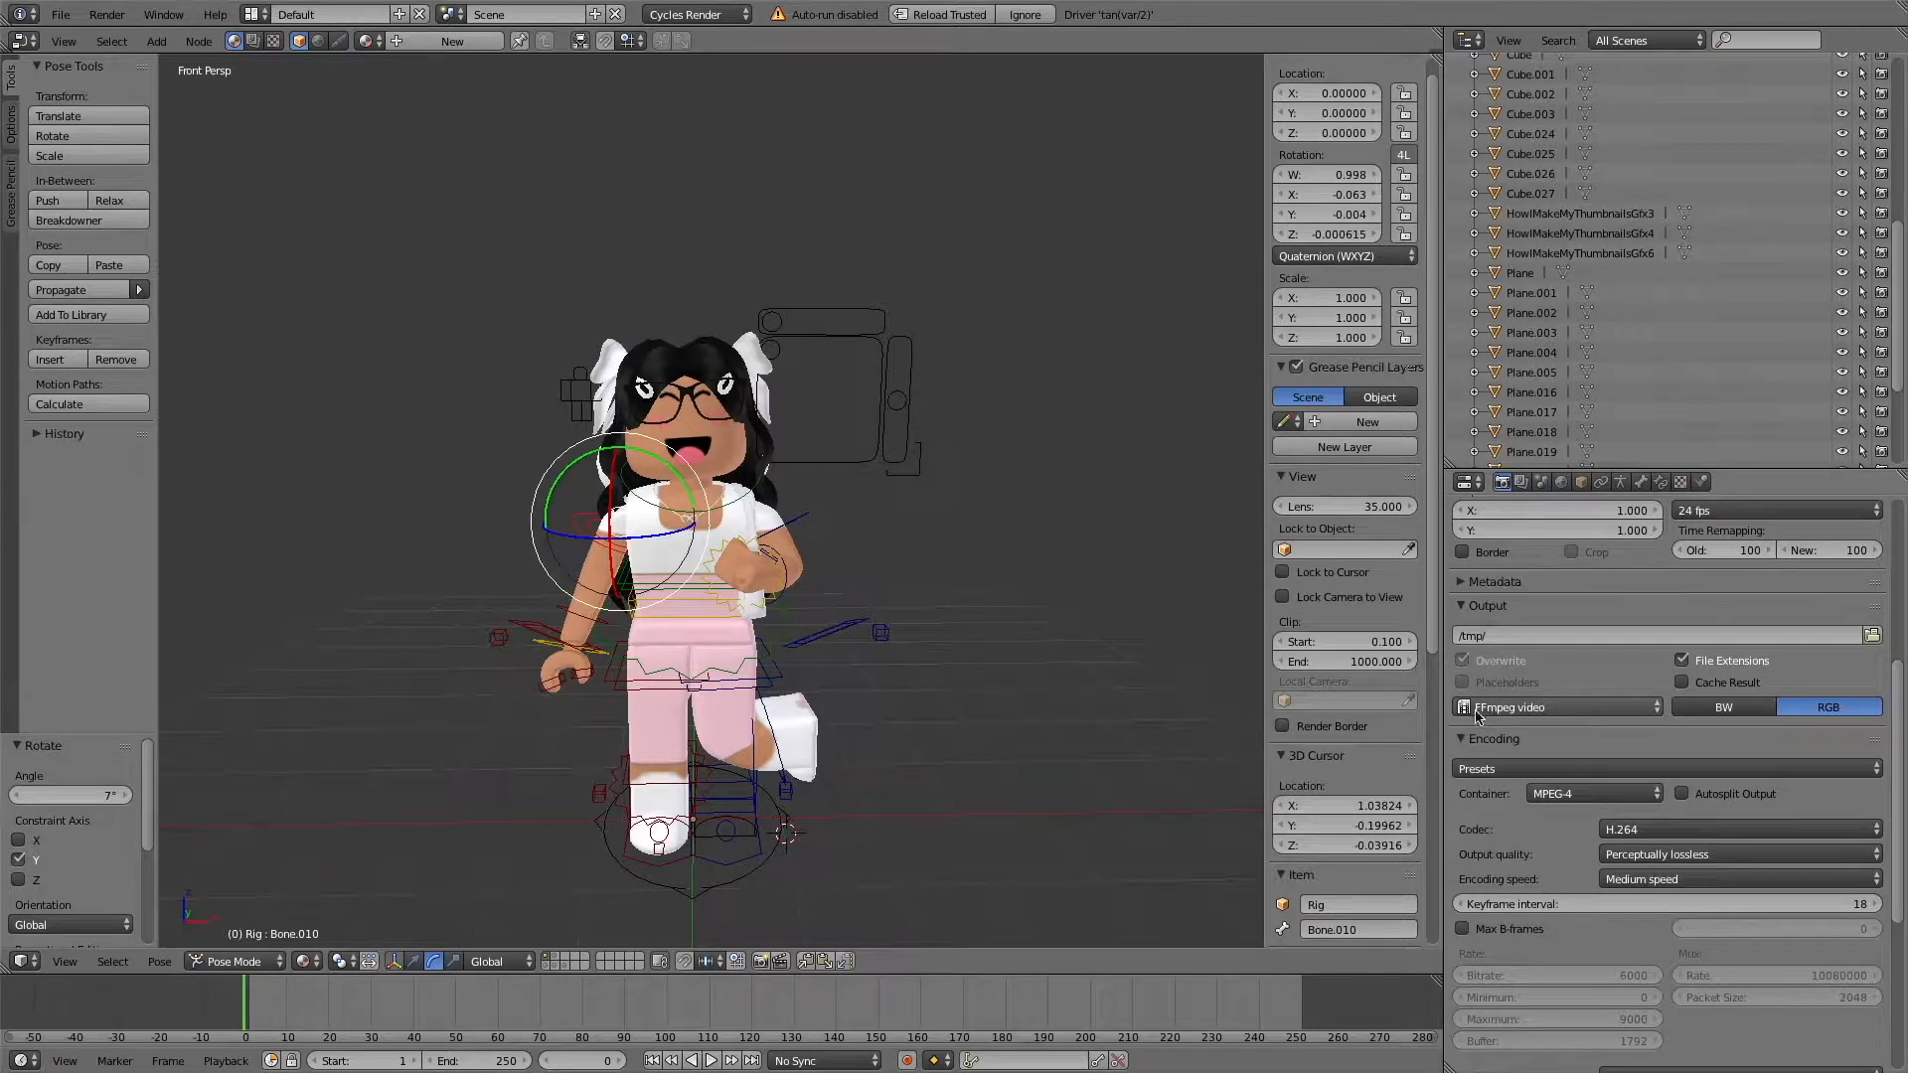
click(1508, 715)
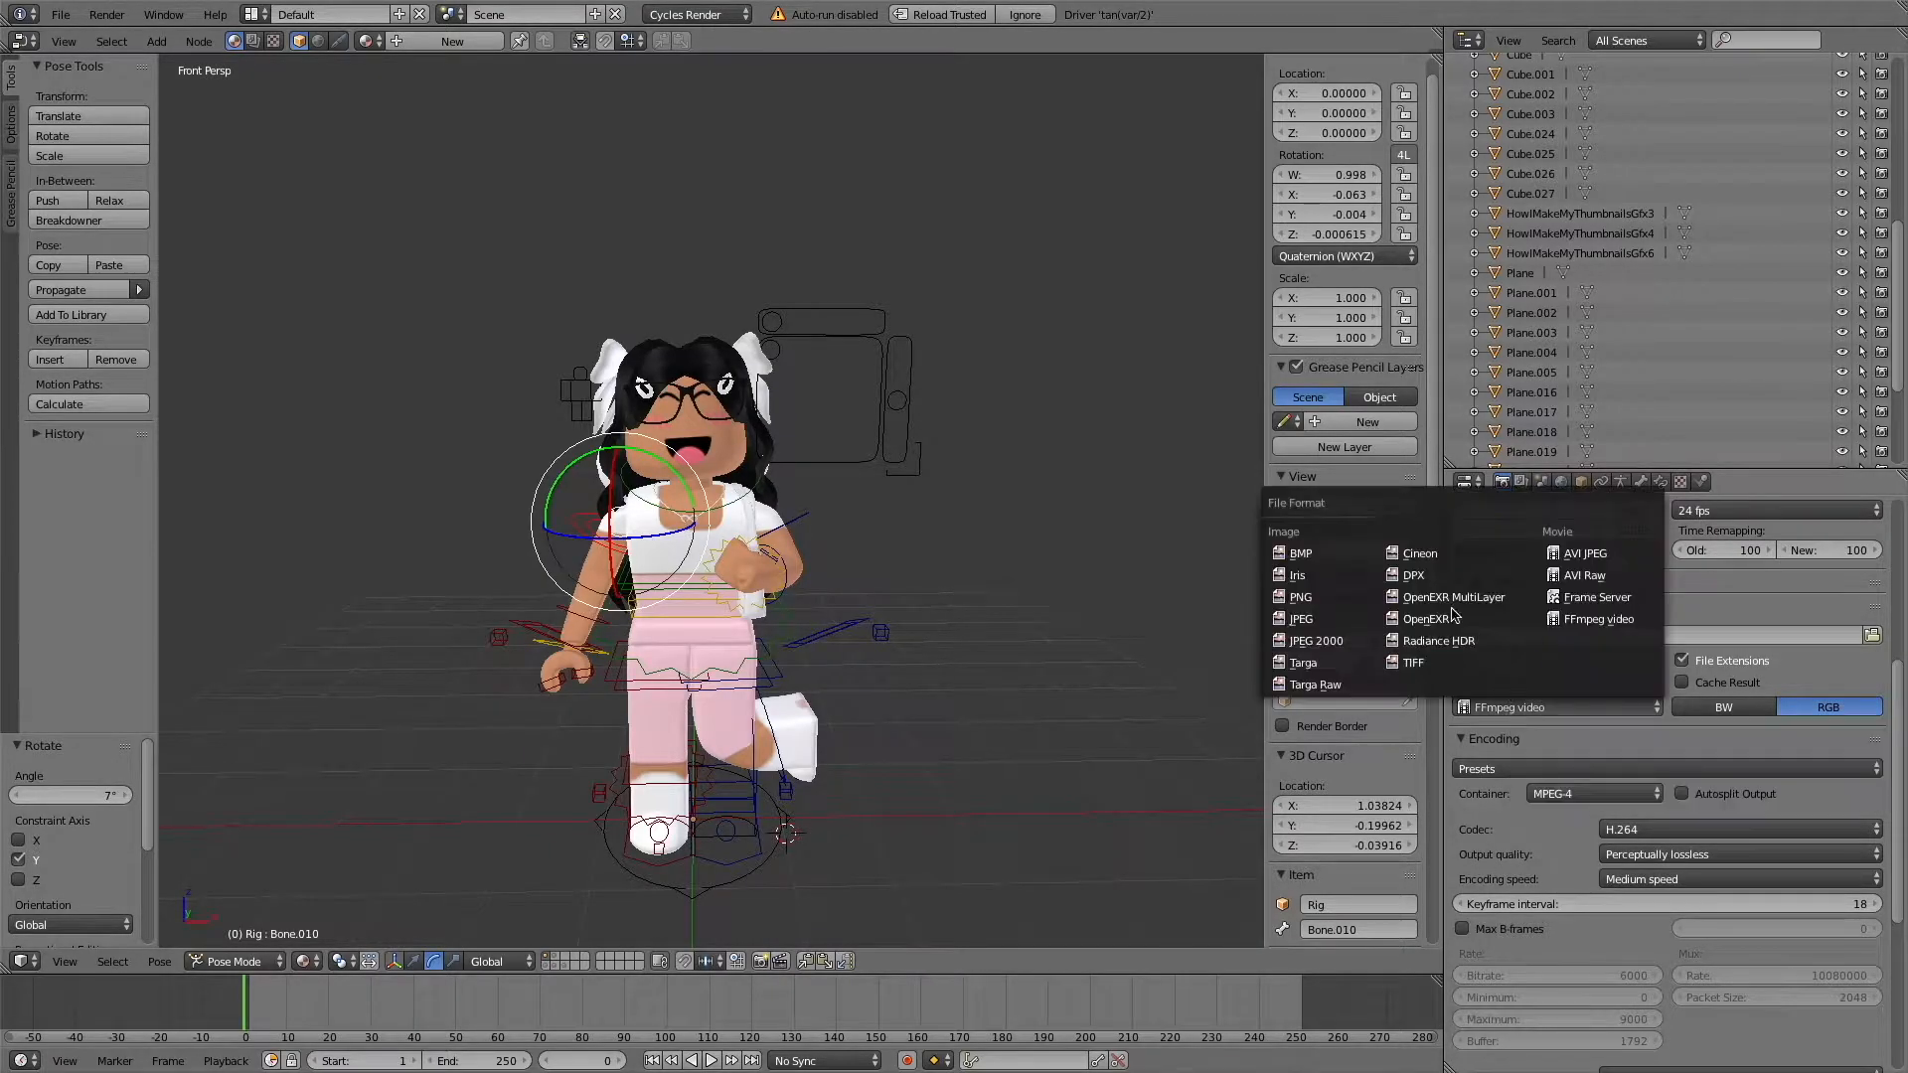
click(1320, 605)
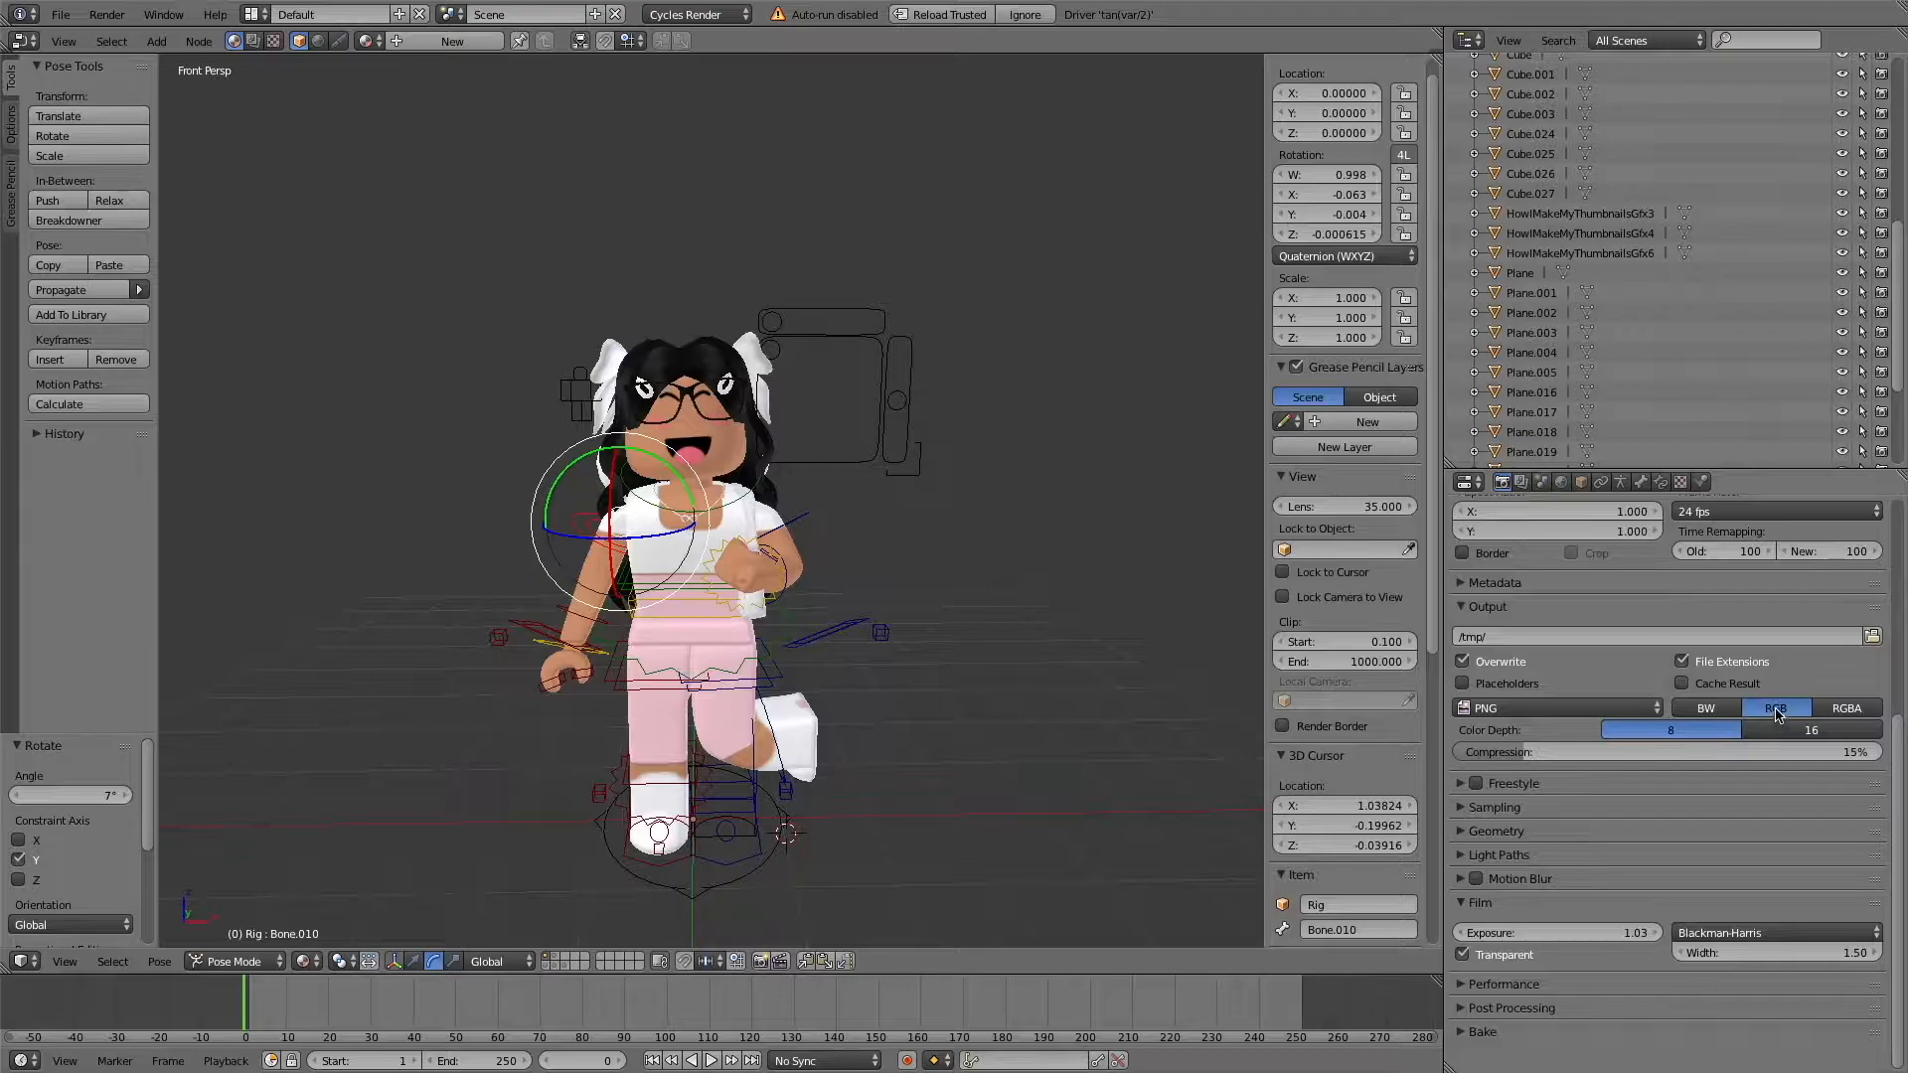
click(1856, 713)
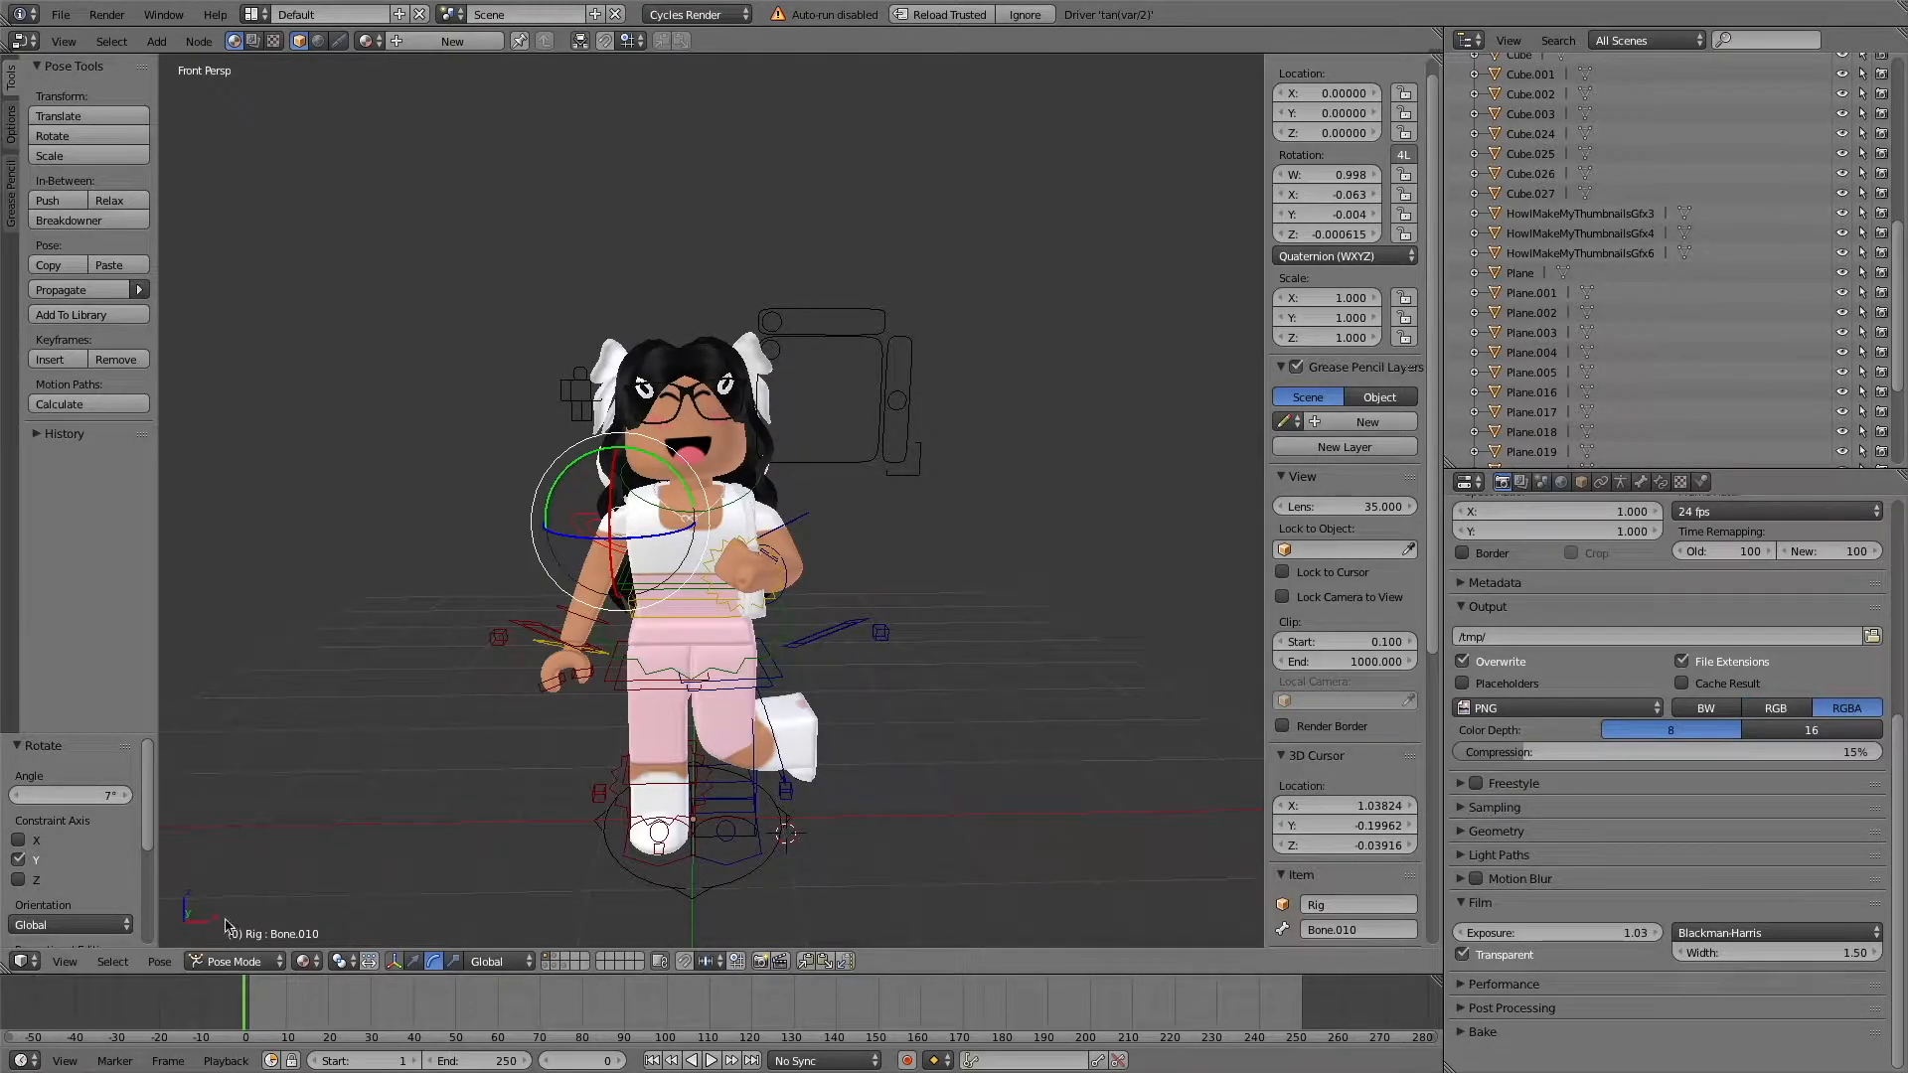
Return to Object Mode, add a camera to the scene and look through it.
right_click(702, 405)
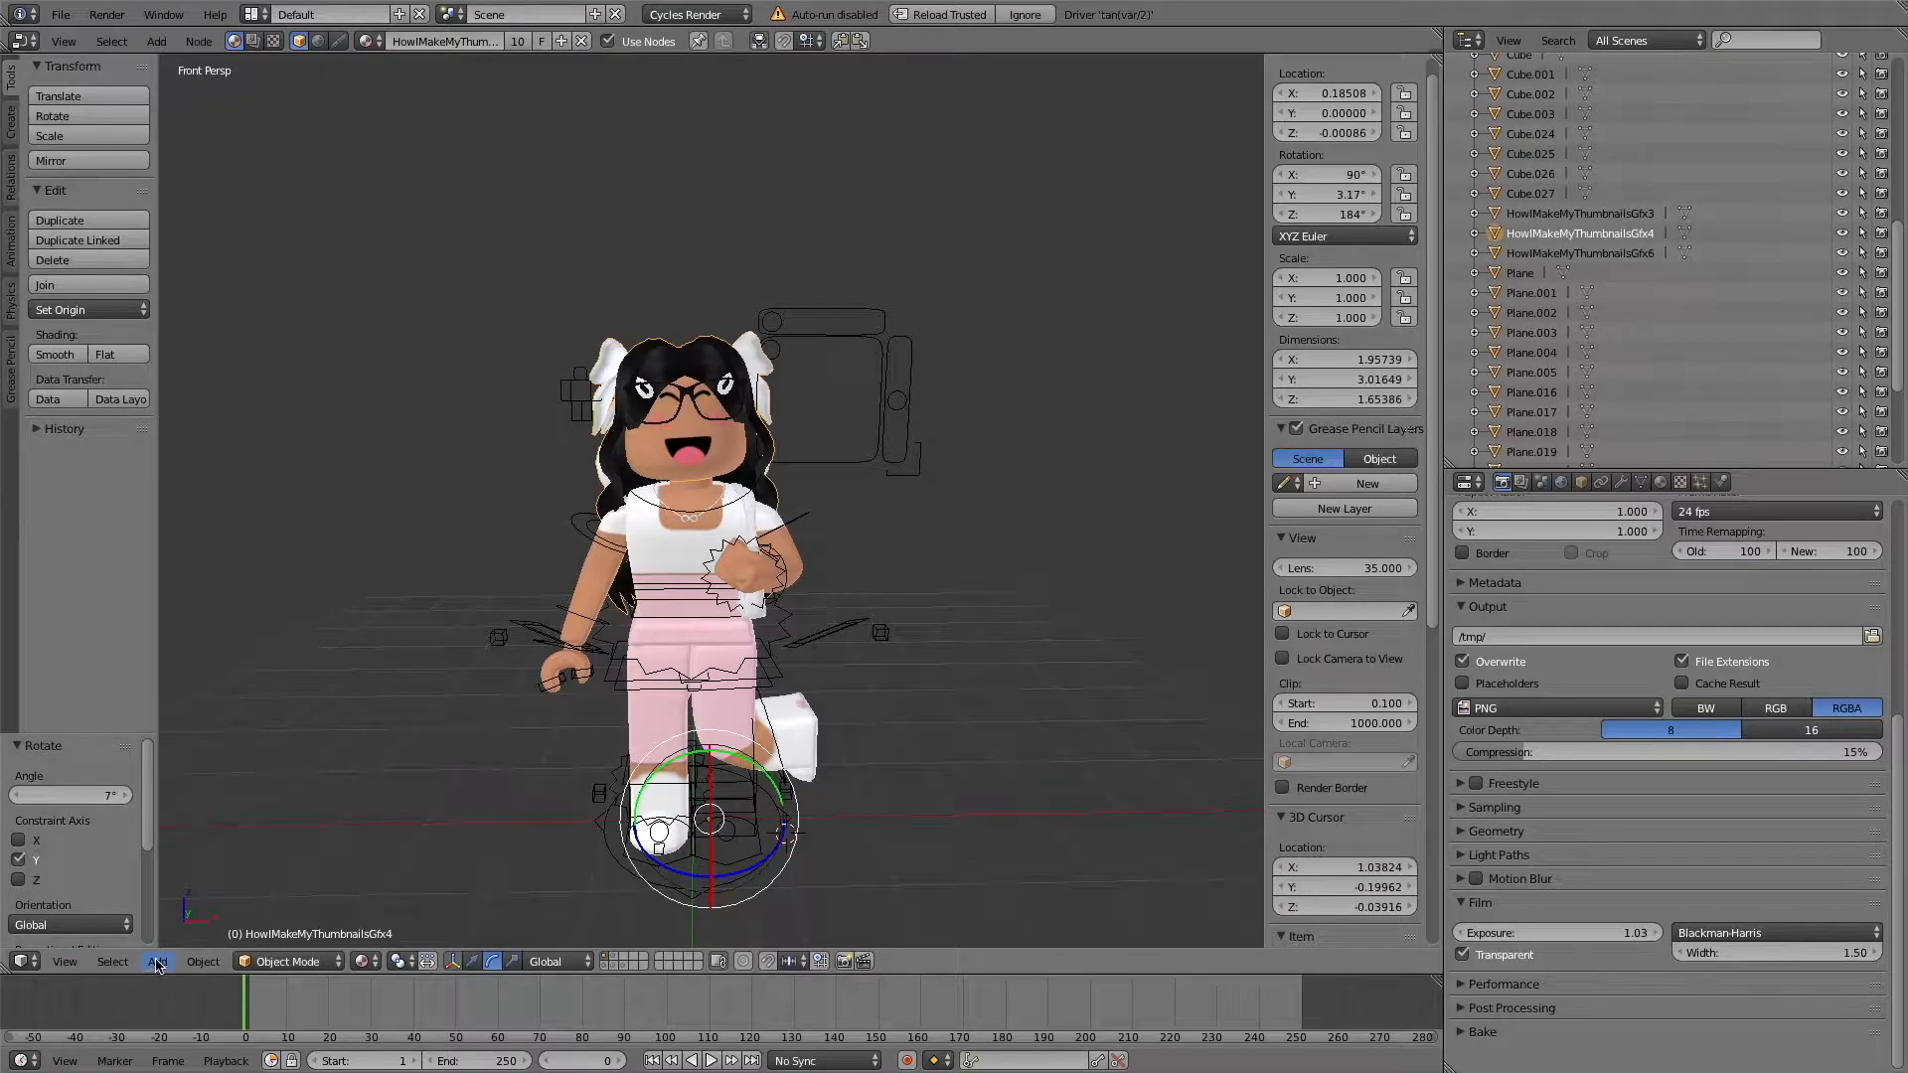
click(159, 964)
click(211, 732)
click(68, 961)
click(128, 888)
Fly the camera to about X 0.063, Y -11.502, Z 4.279 so the full character is framed from the front.
key(shift+f)
key(s)
key(s)
key(w)
key(s)
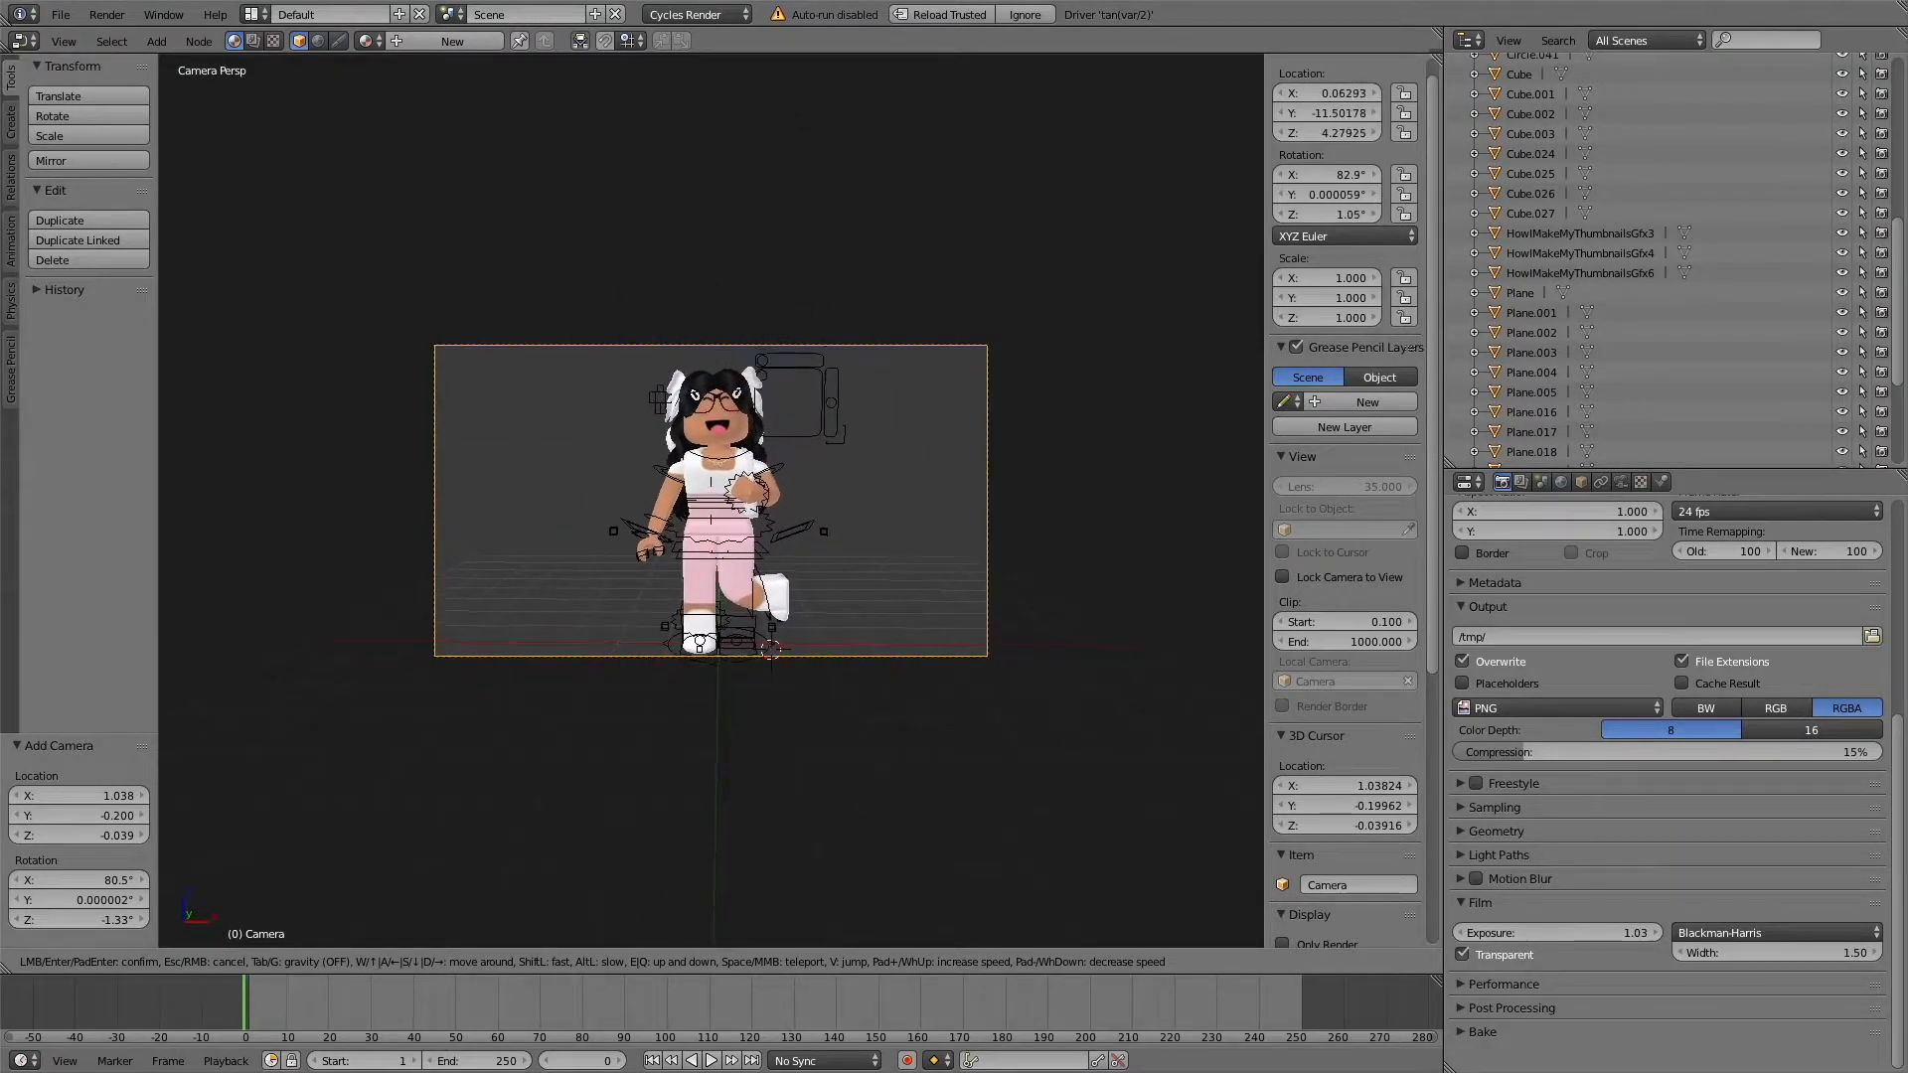
key(Return)
Preview the camera view in rendered shading, raise the film exposure to 1.06 and leave the rendered preview.
key(shift+z)
scroll(1563, 550, up, 8)
scroll(1563, 549, down, 8)
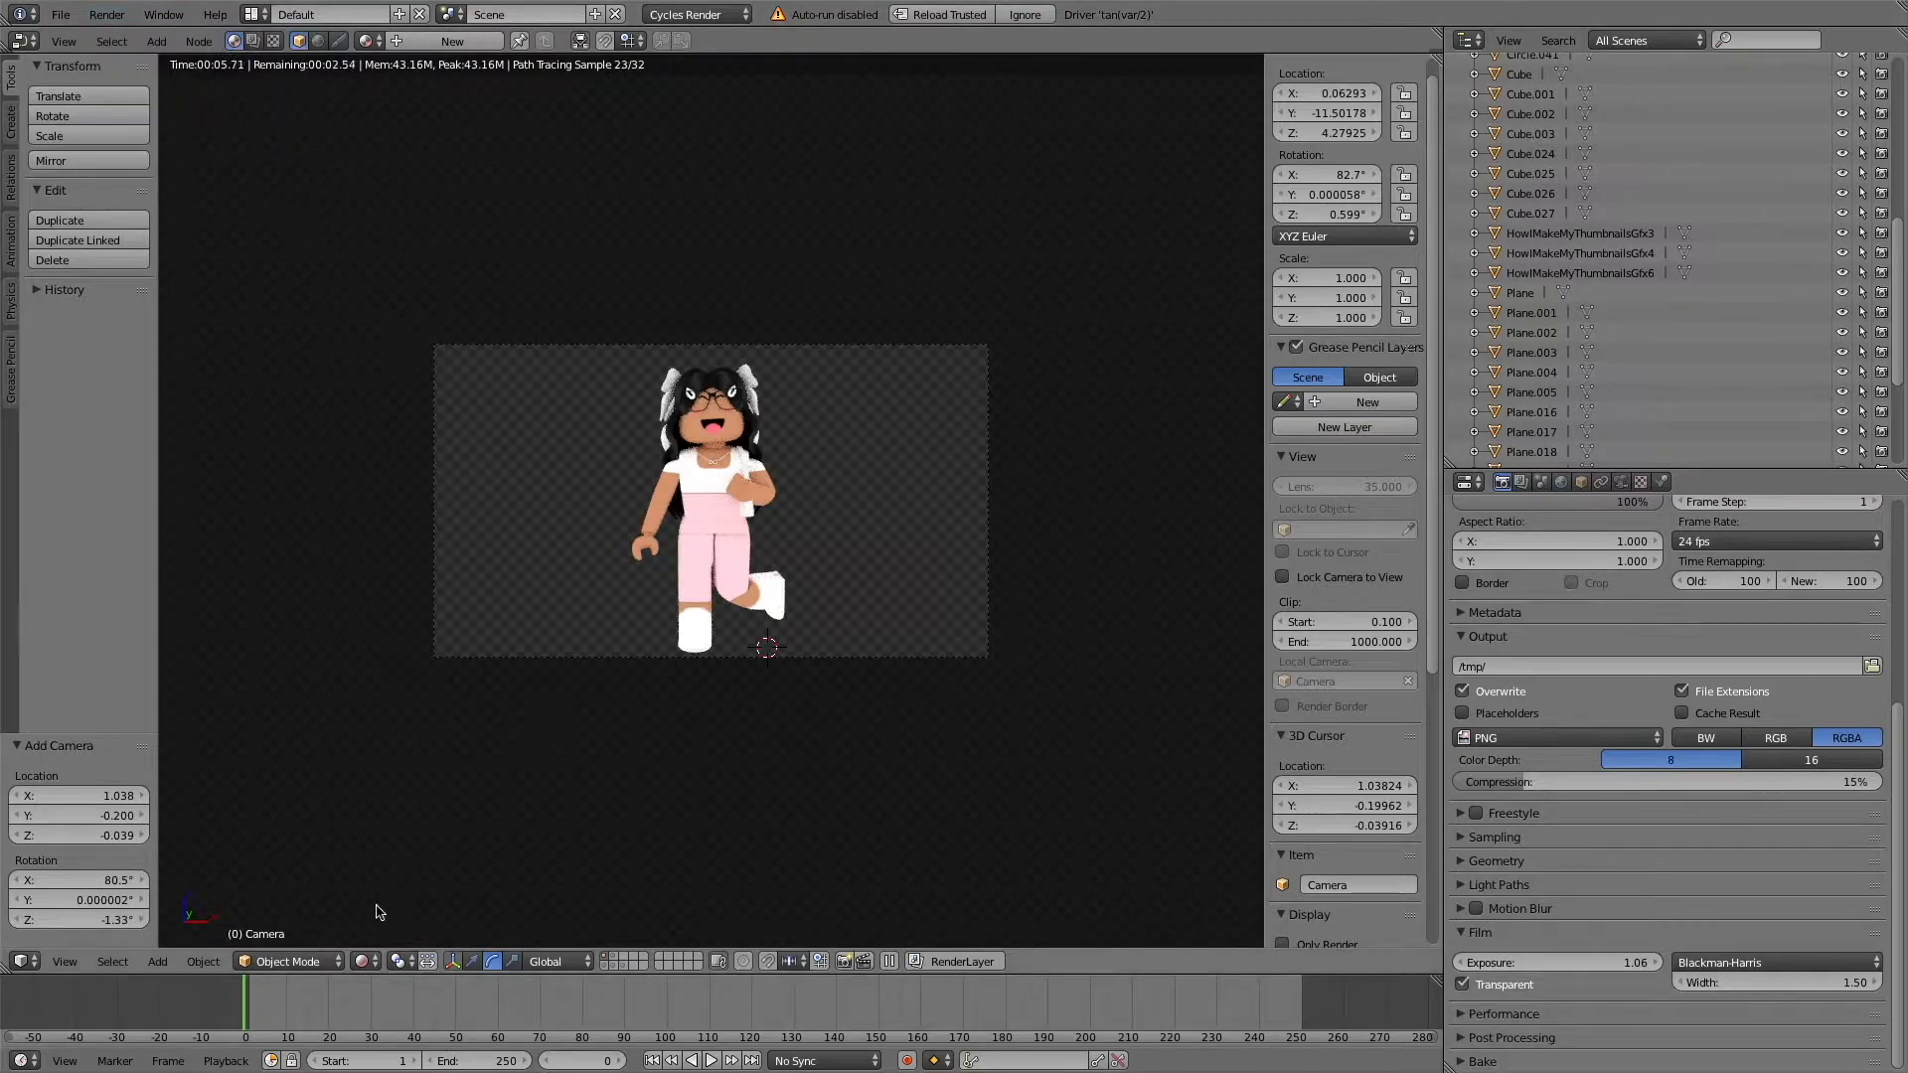
click(366, 961)
click(398, 846)
Readjust the joined head mesh to about X 0.338 with rotations of about 90.1°, 4.86° and 178°, and return to the camera view.
key(KP_0)
key(shift+f)
key(s)
key(Return)
right_click(742, 467)
mouse_move(753, 743)
mouse_down()
mouse_move(748, 725)
mouse_move(752, 742)
mouse_up()
drag(746, 652, 748, 654)
click(472, 961)
drag(783, 717, 781, 664)
click(64, 961)
click(72, 893)
click(492, 961)
Compare the adjusted head through the camera in rendered and non-rendered viewport shading.
click(366, 961)
click(394, 825)
click(366, 961)
click(395, 846)
click(367, 961)
click(393, 824)
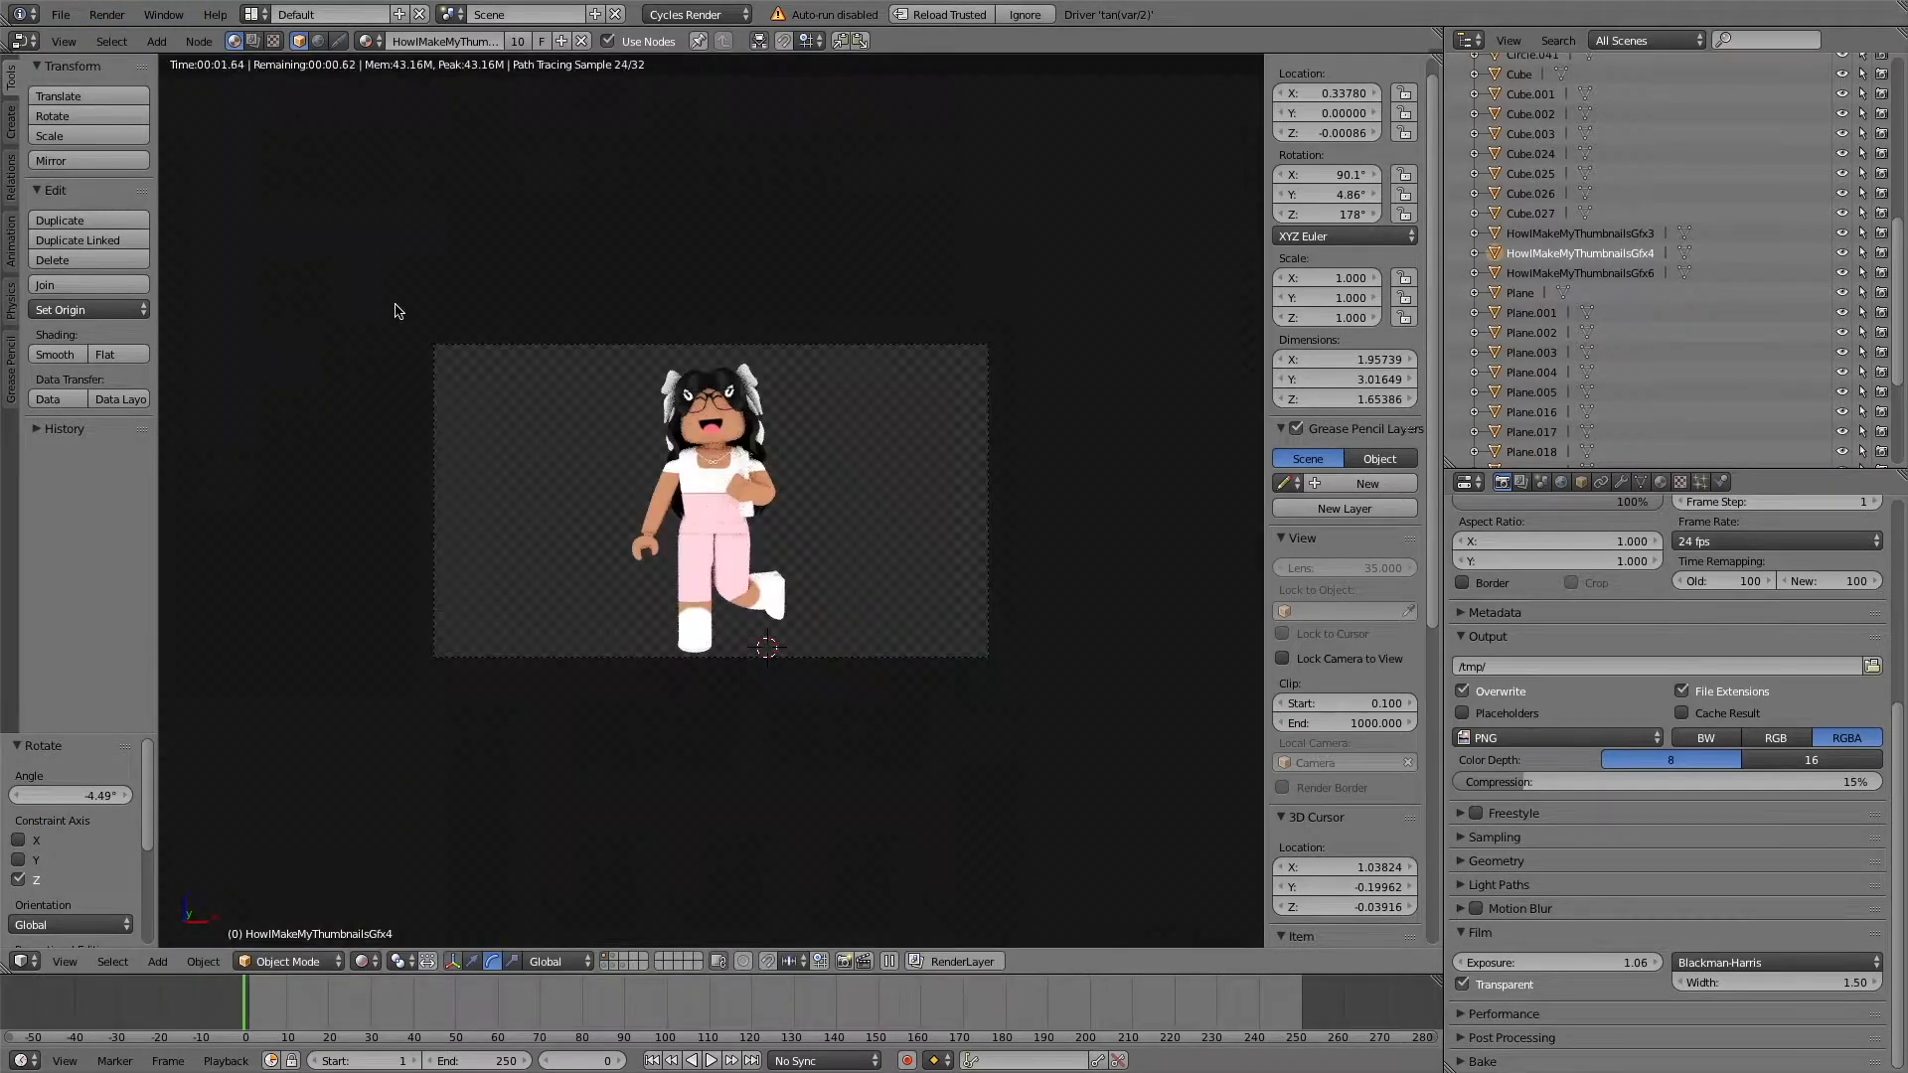
Render a still image of the character and open the image commands for the render result.
click(106, 14)
click(139, 33)
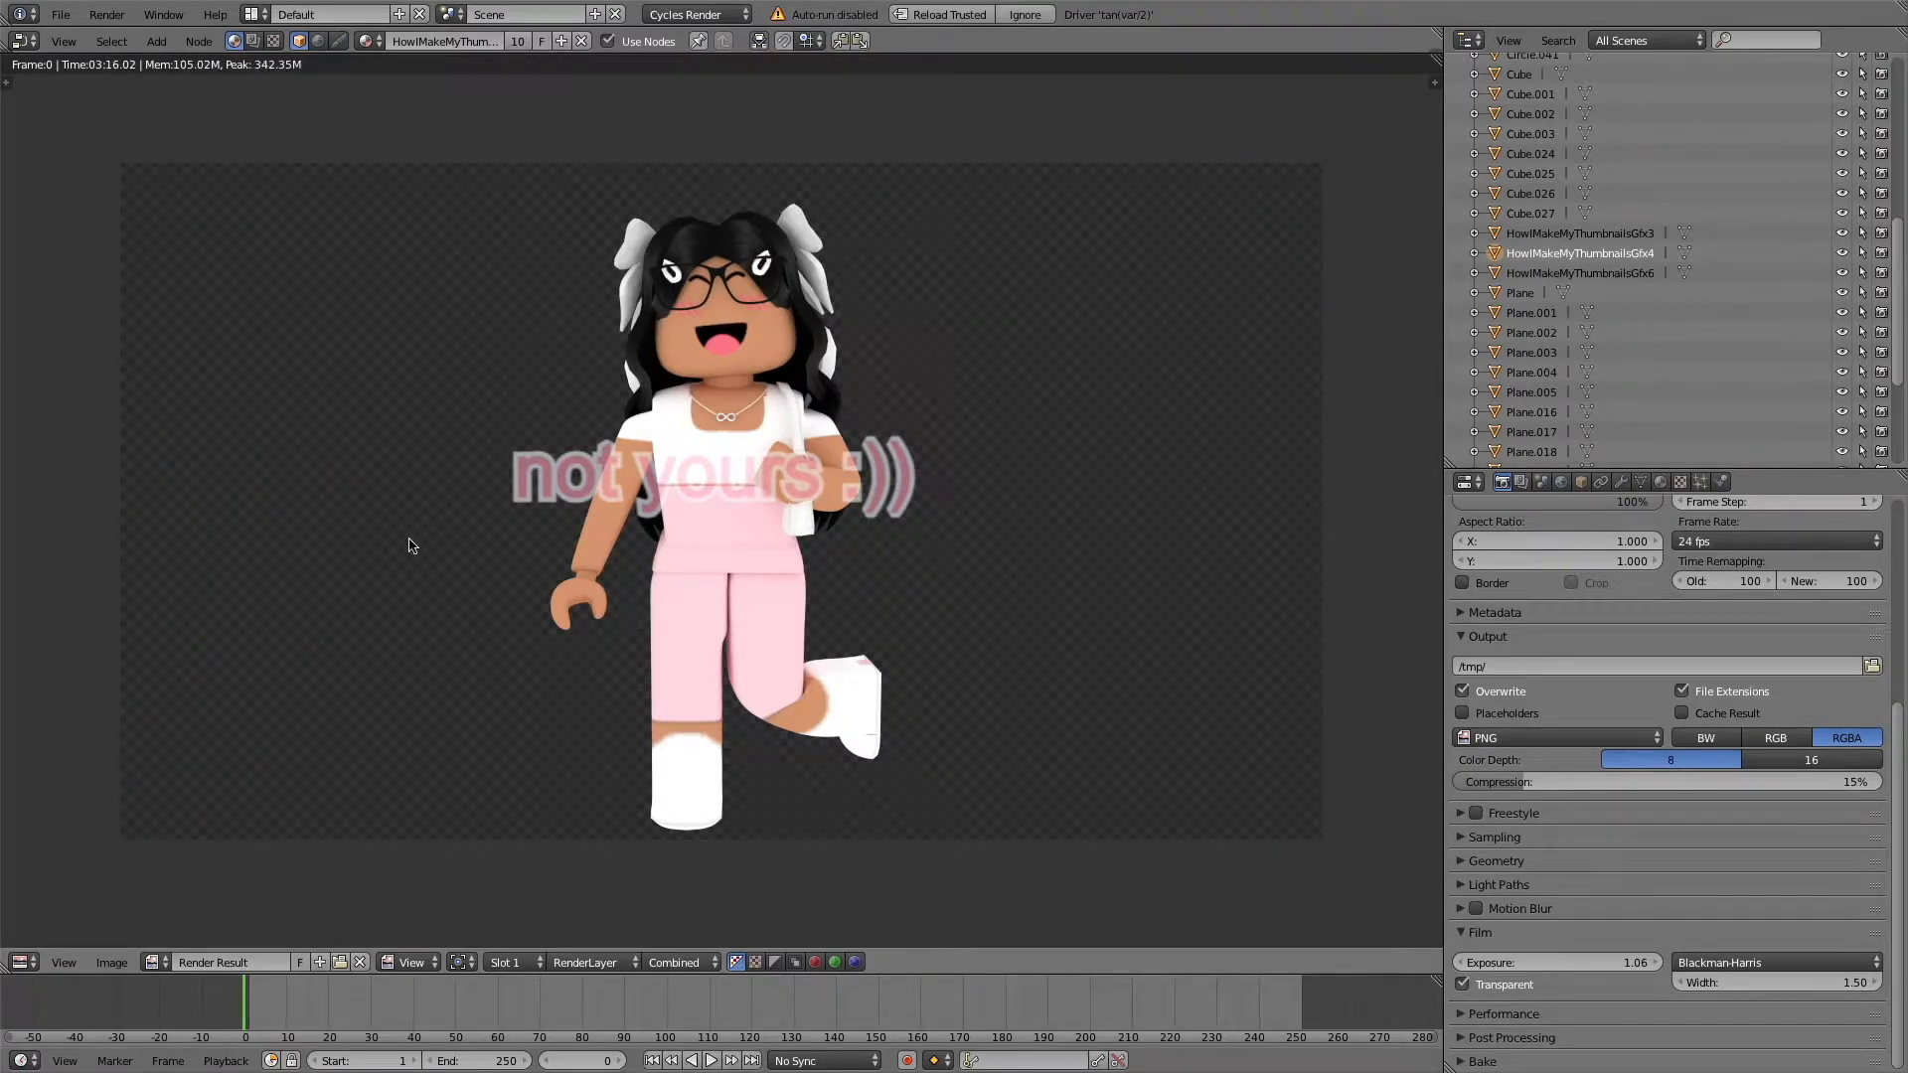
click(110, 963)
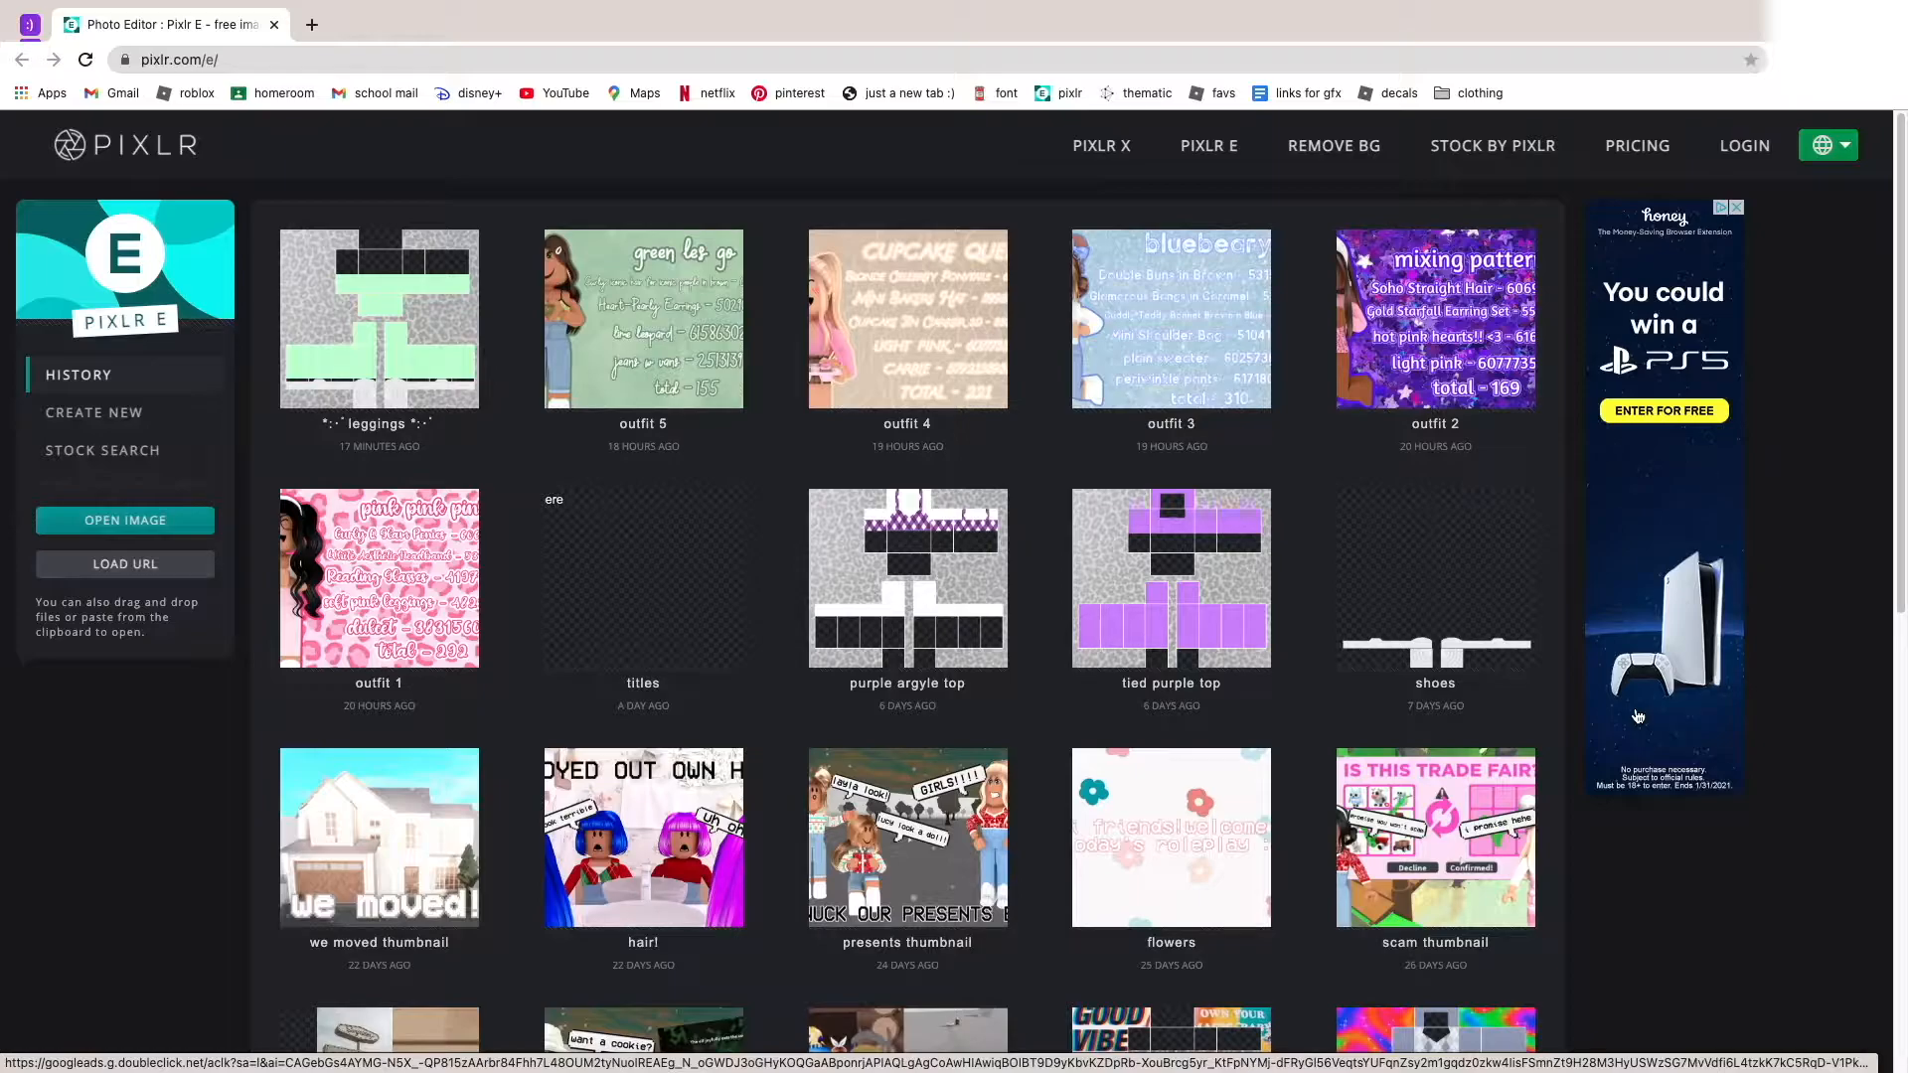
Switch to Pixlr E and create a 1920 × 1080 image without a background, named "how i make my thumbnails yhumbnail".
click(136, 430)
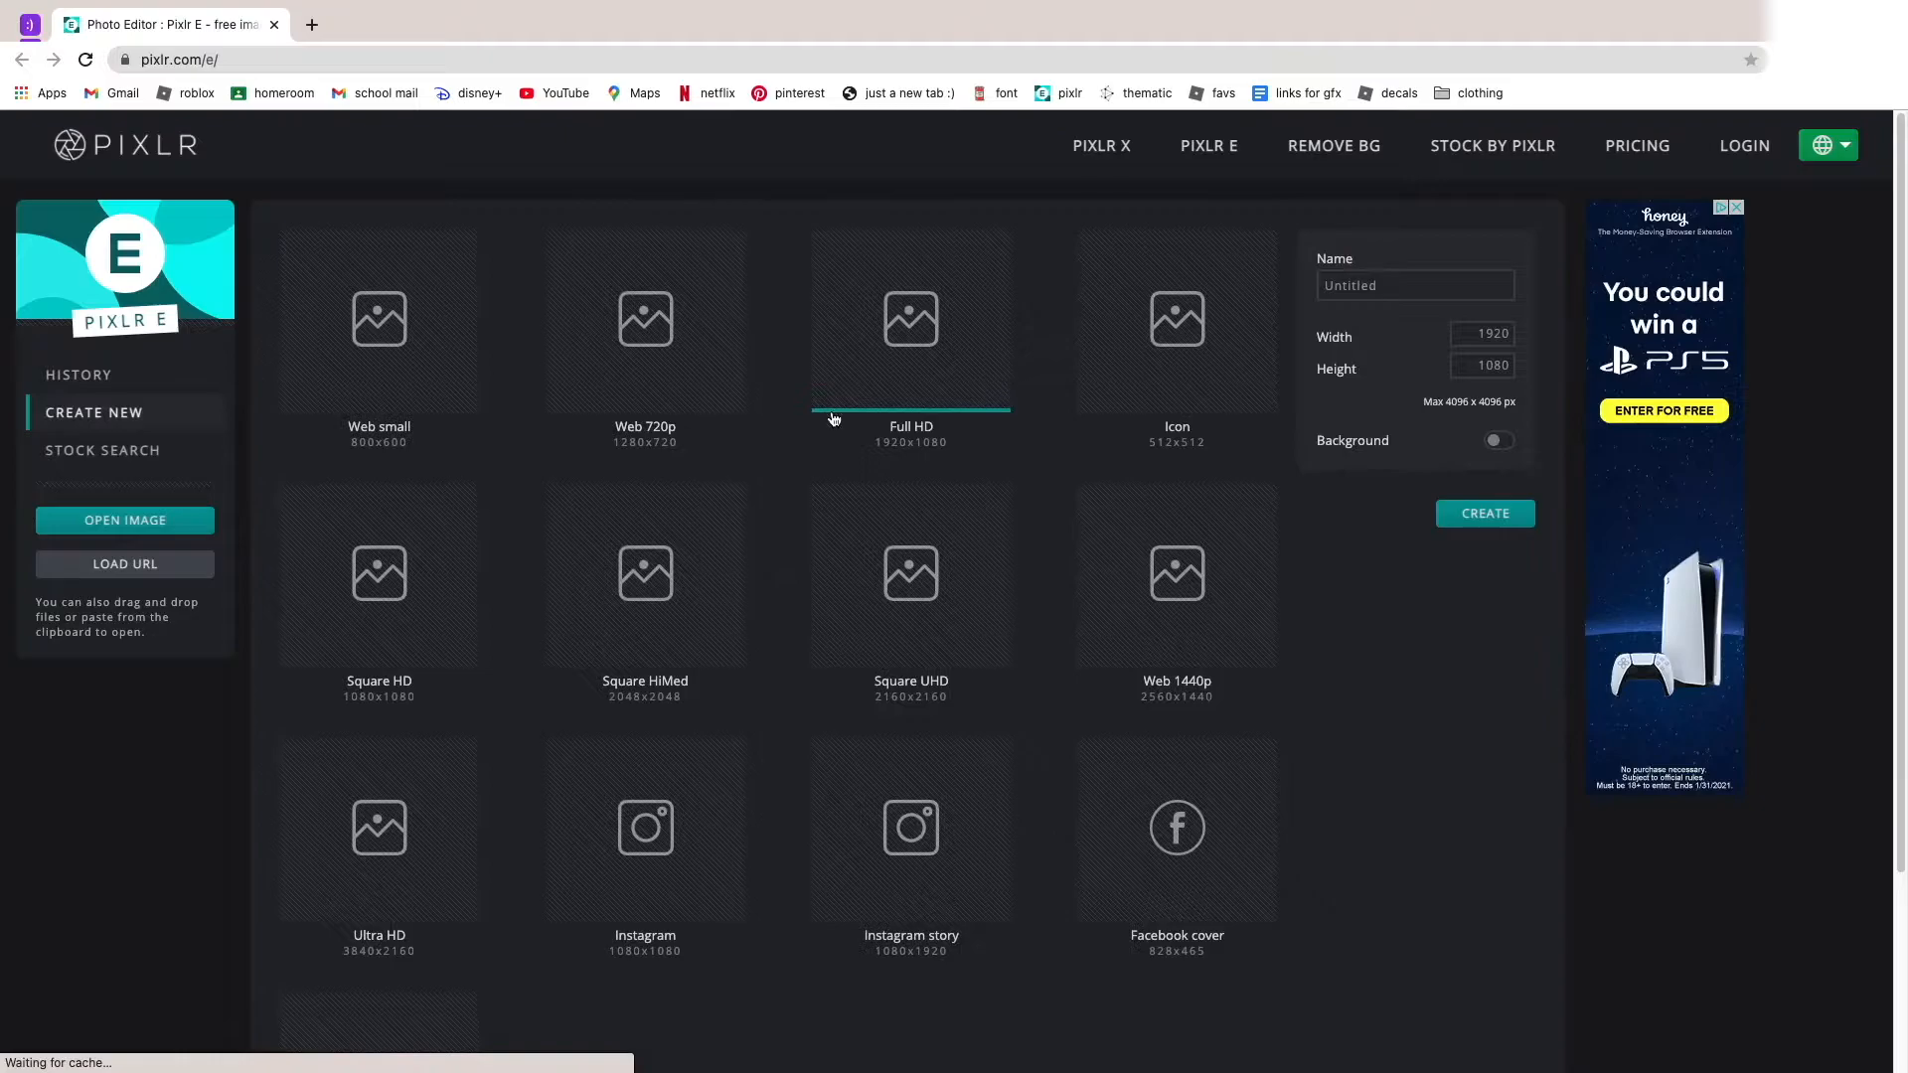
scroll(847, 1063, down, 3)
scroll(881, 945, up, 3)
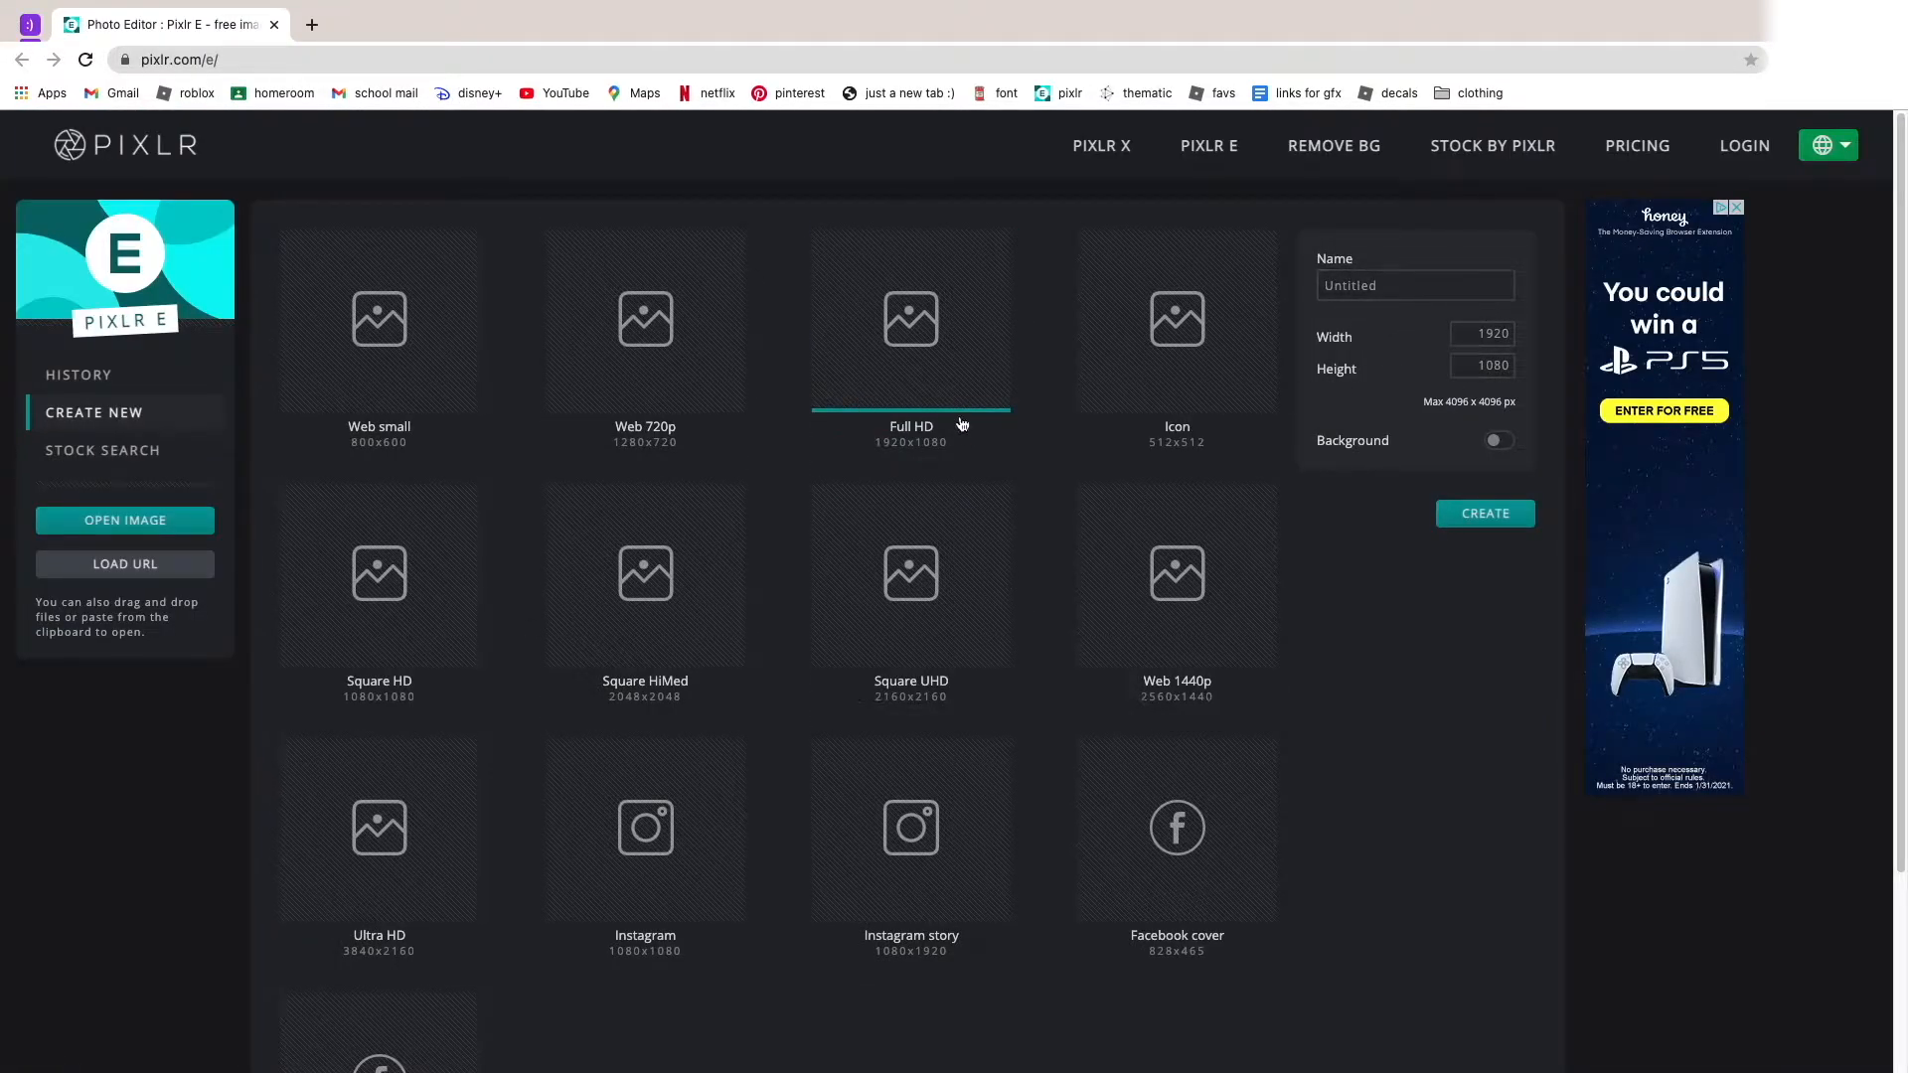
click(1455, 287)
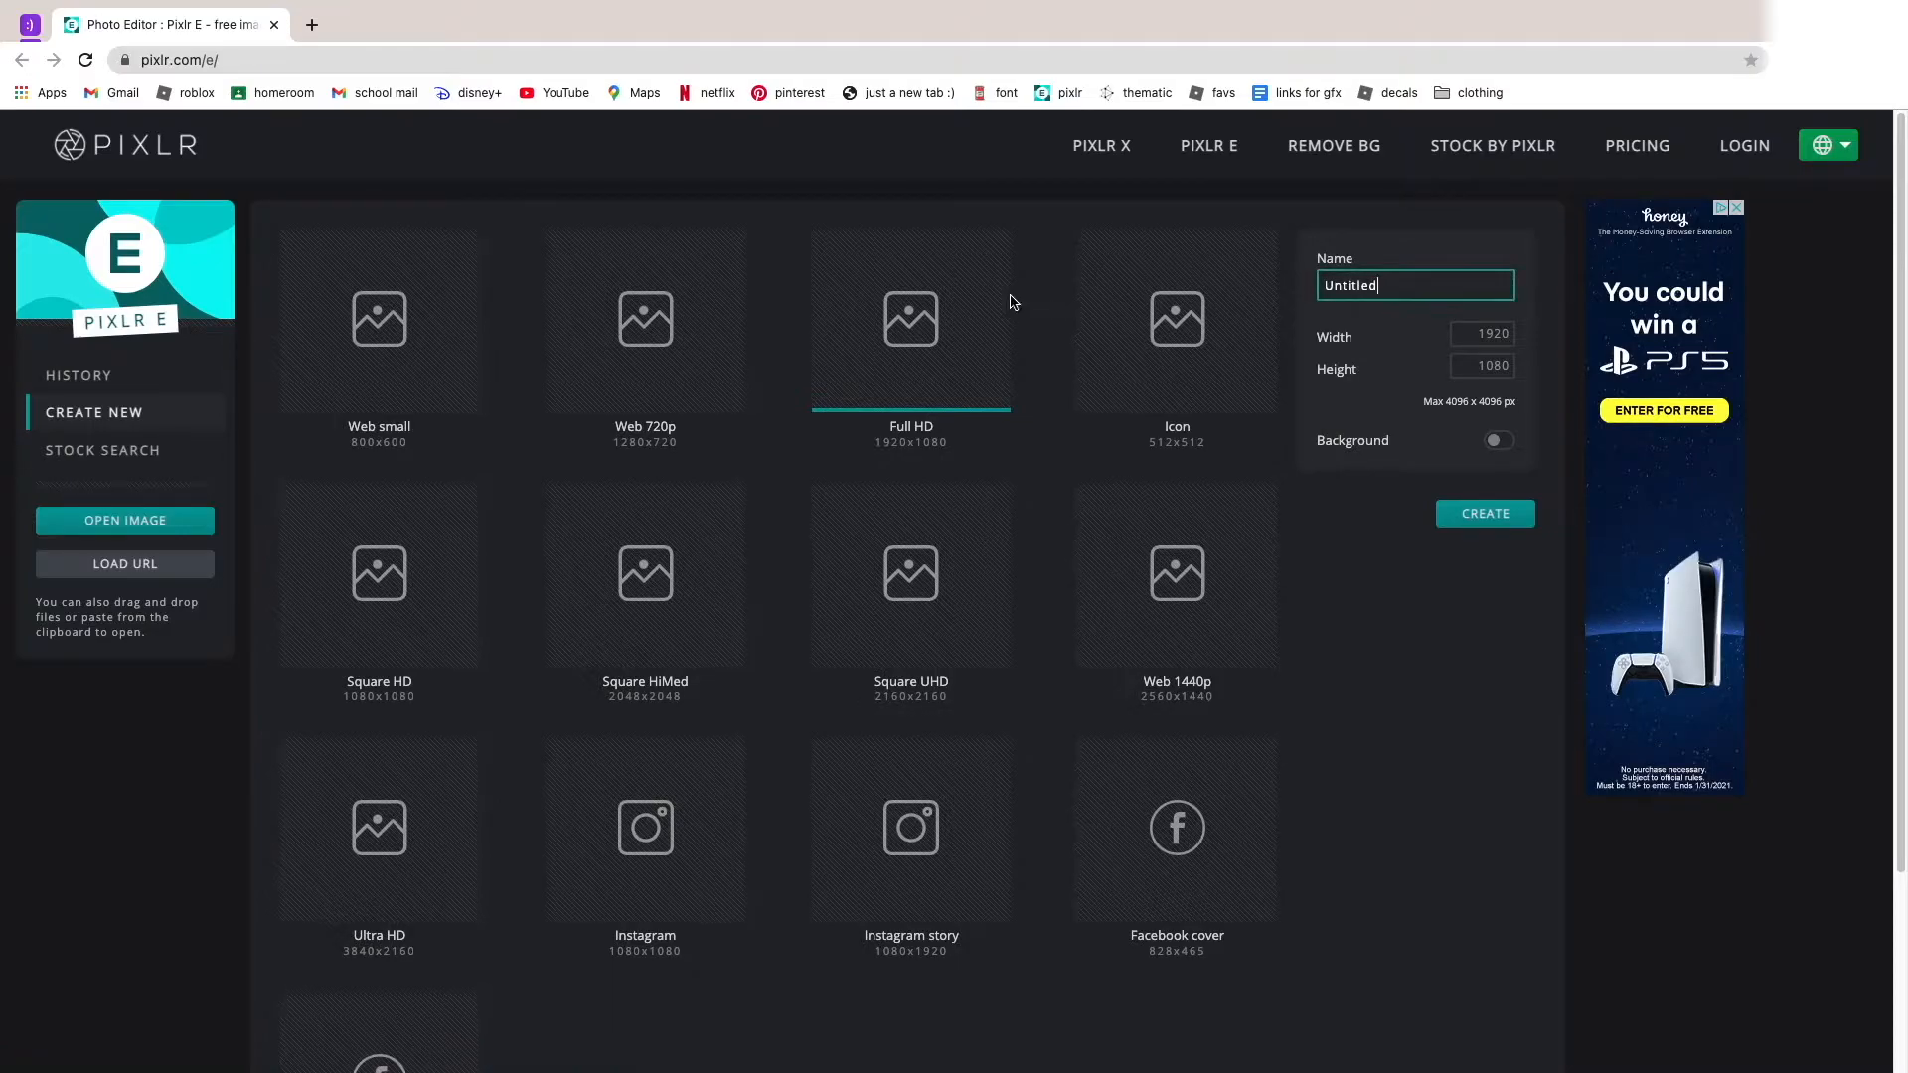
drag(1437, 286, 1378, 269)
click(1398, 279)
text(how i make my thumbnails yhumbnail)
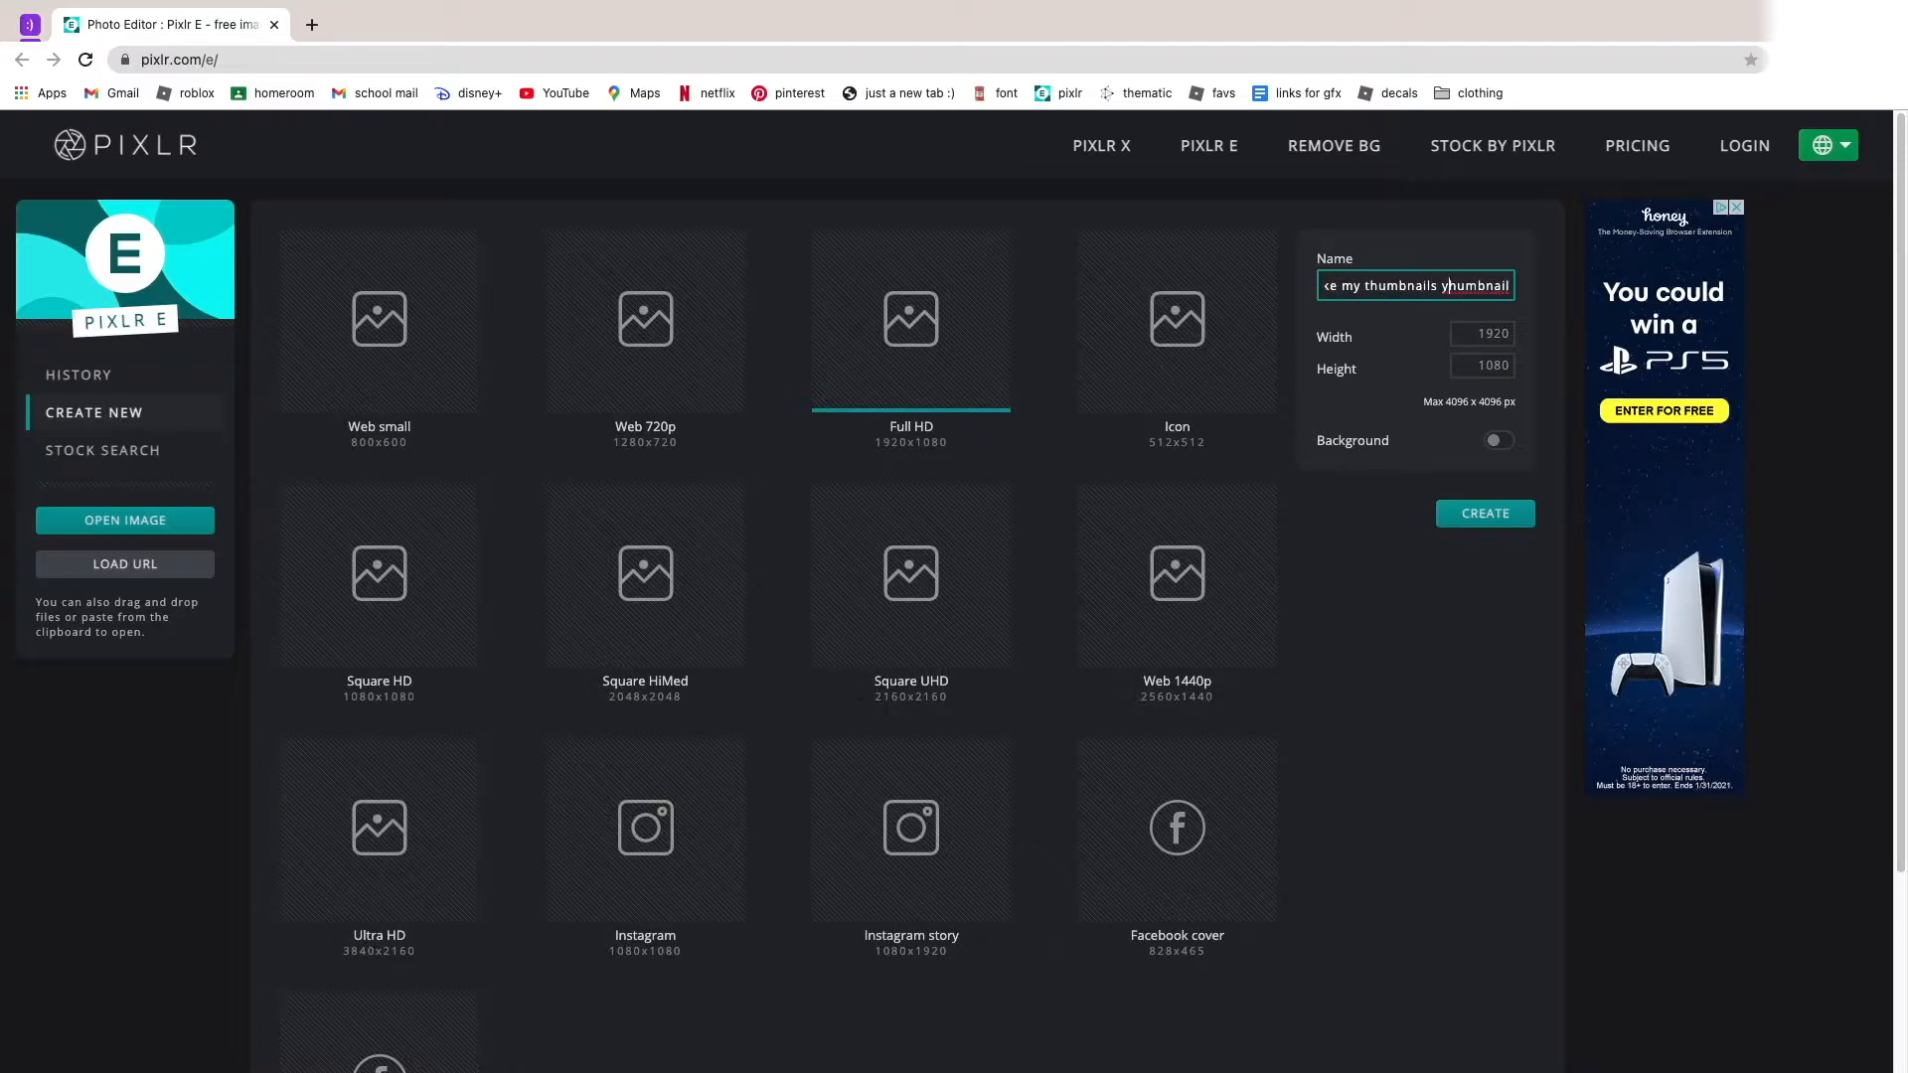
click(1506, 517)
scroll(1066, 401, down, 3)
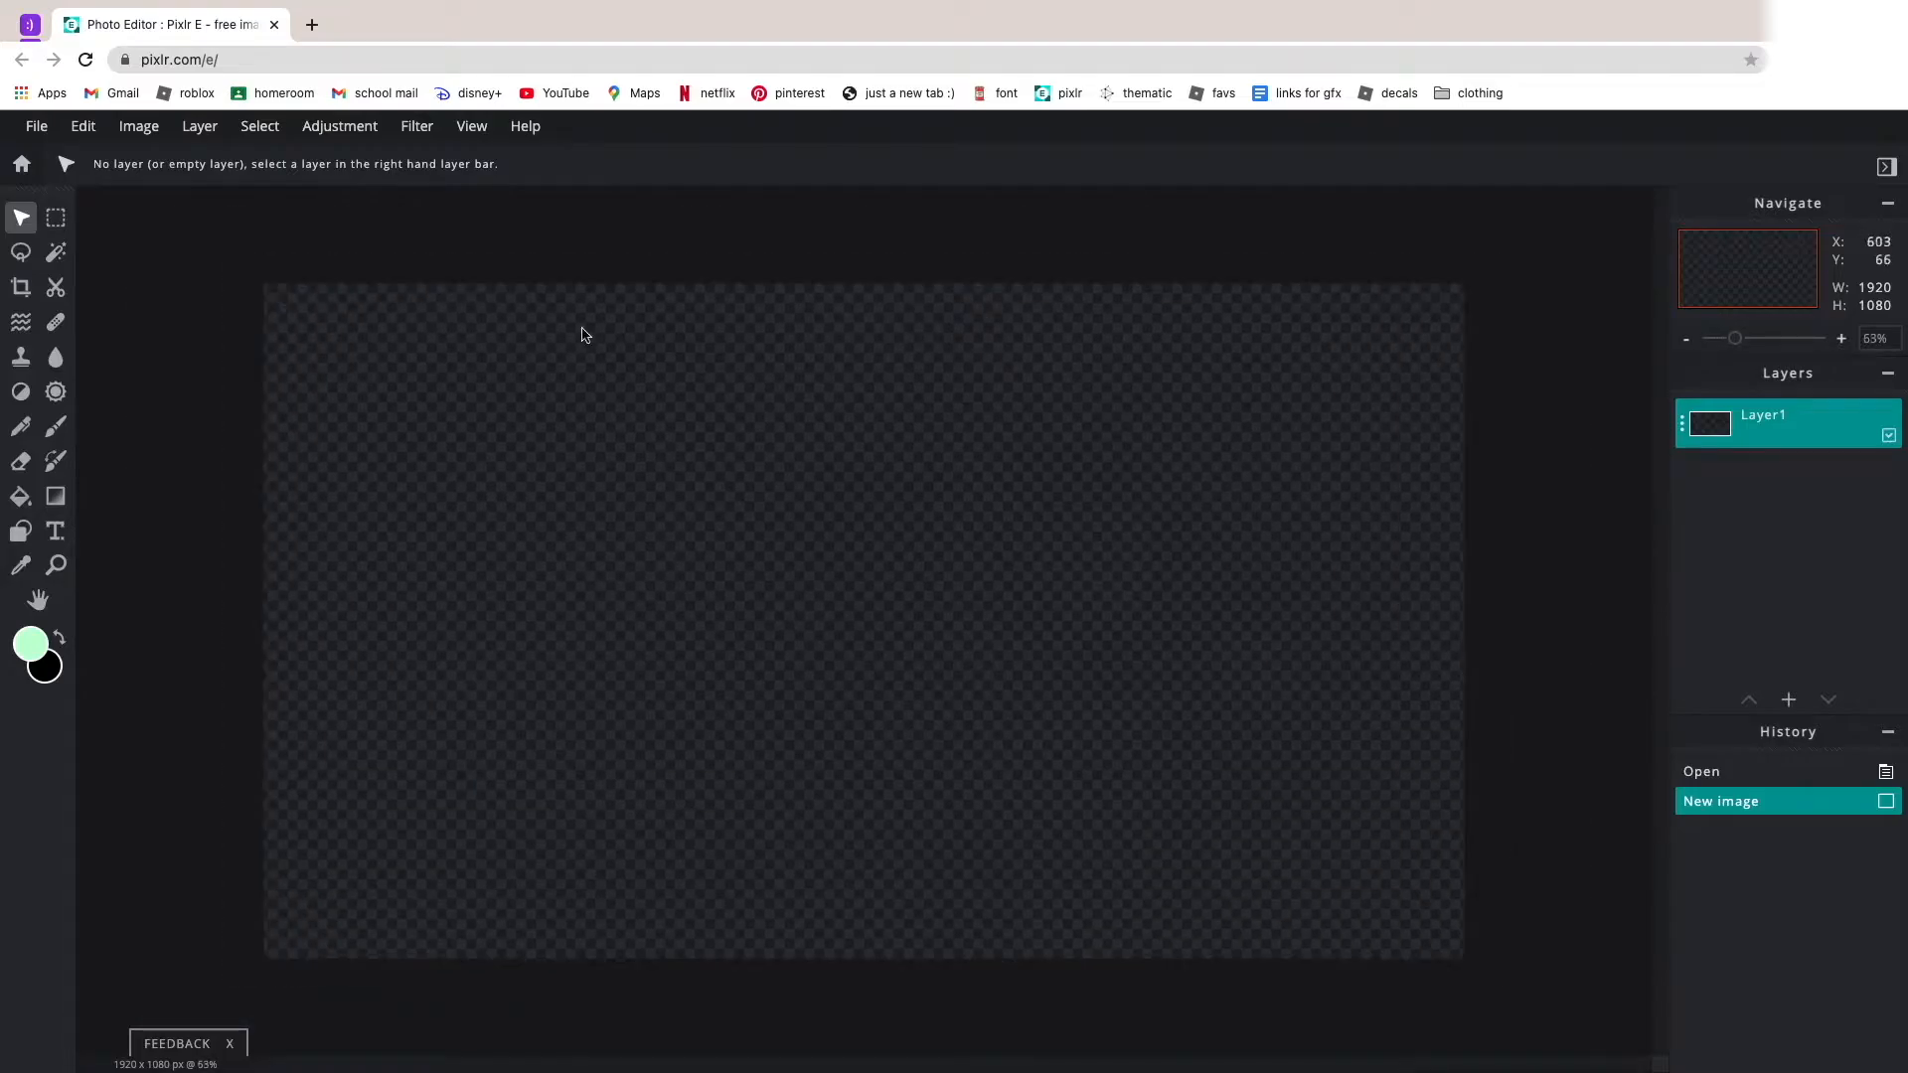
Unlock Layer1 of the new blank image.
click(1681, 424)
click(1623, 602)
scroll(1151, 465, up, 1)
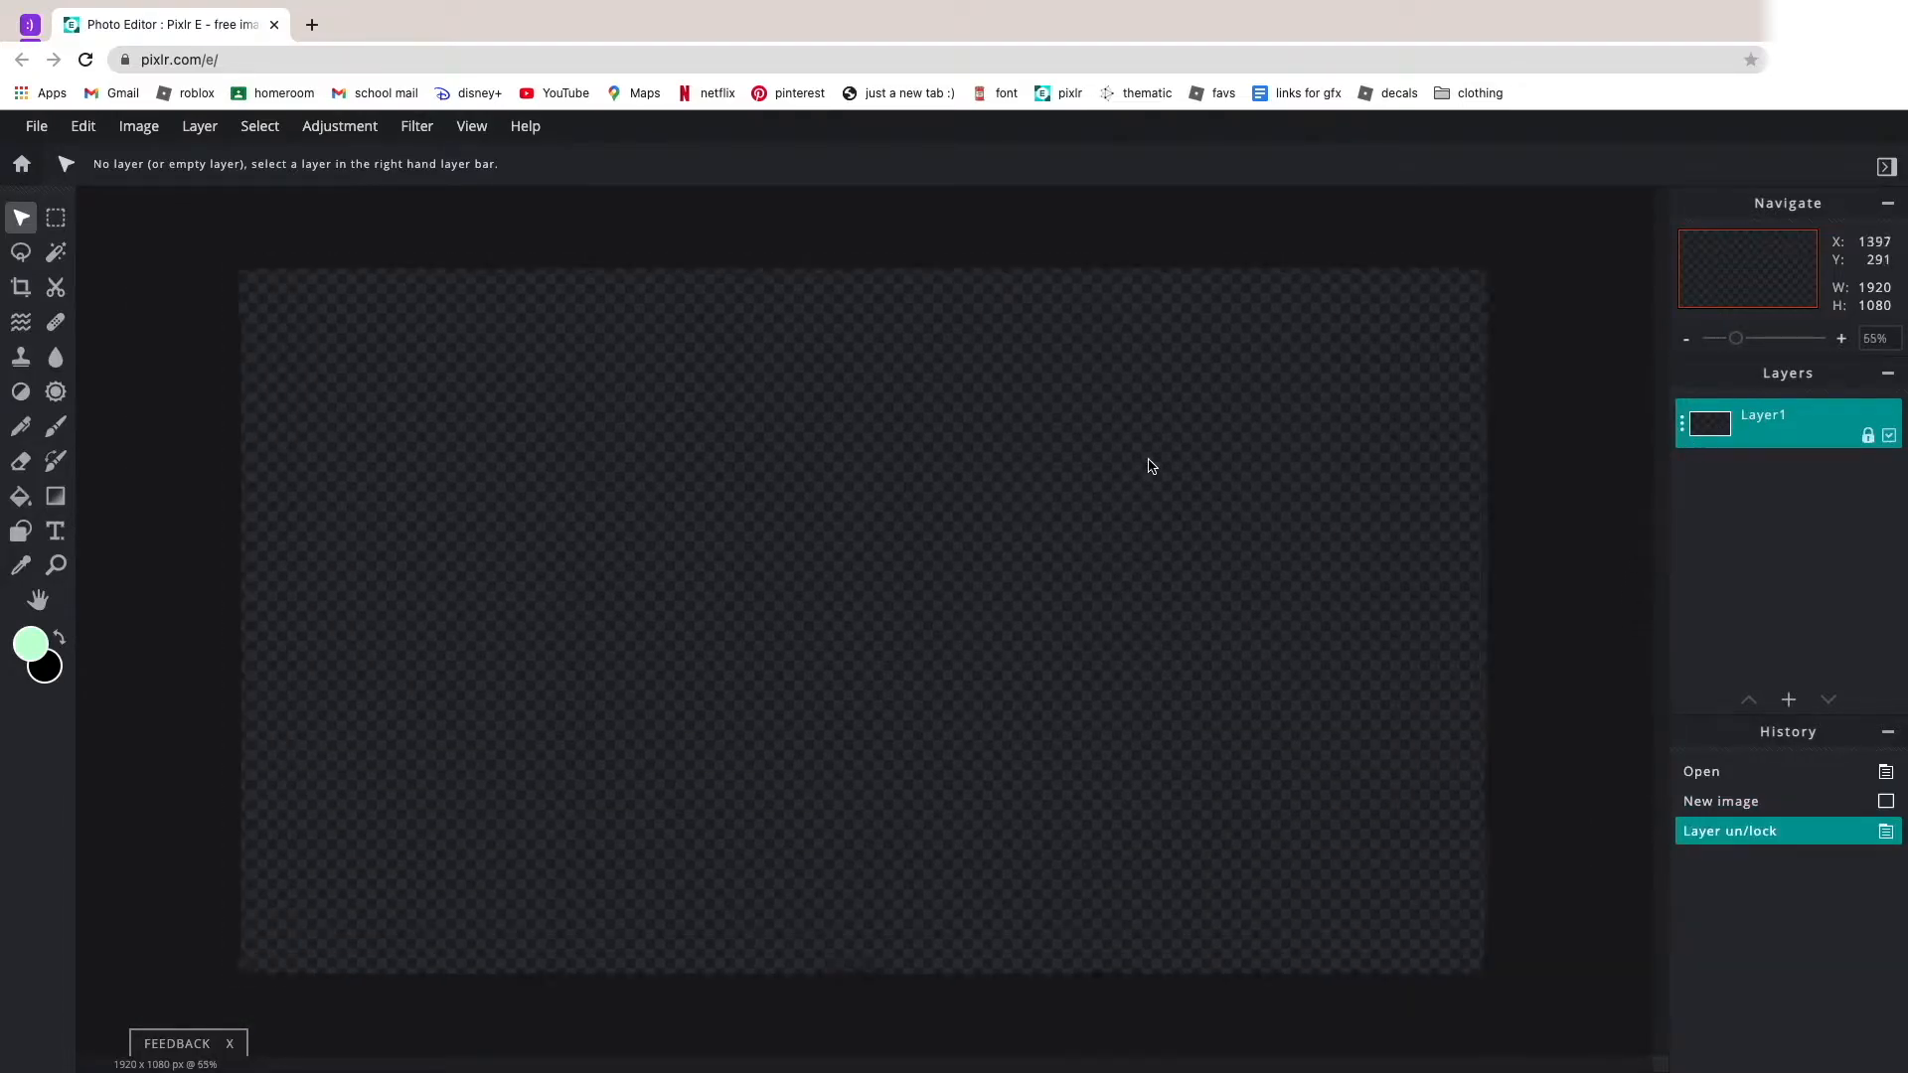
scroll(1151, 465, up, 1)
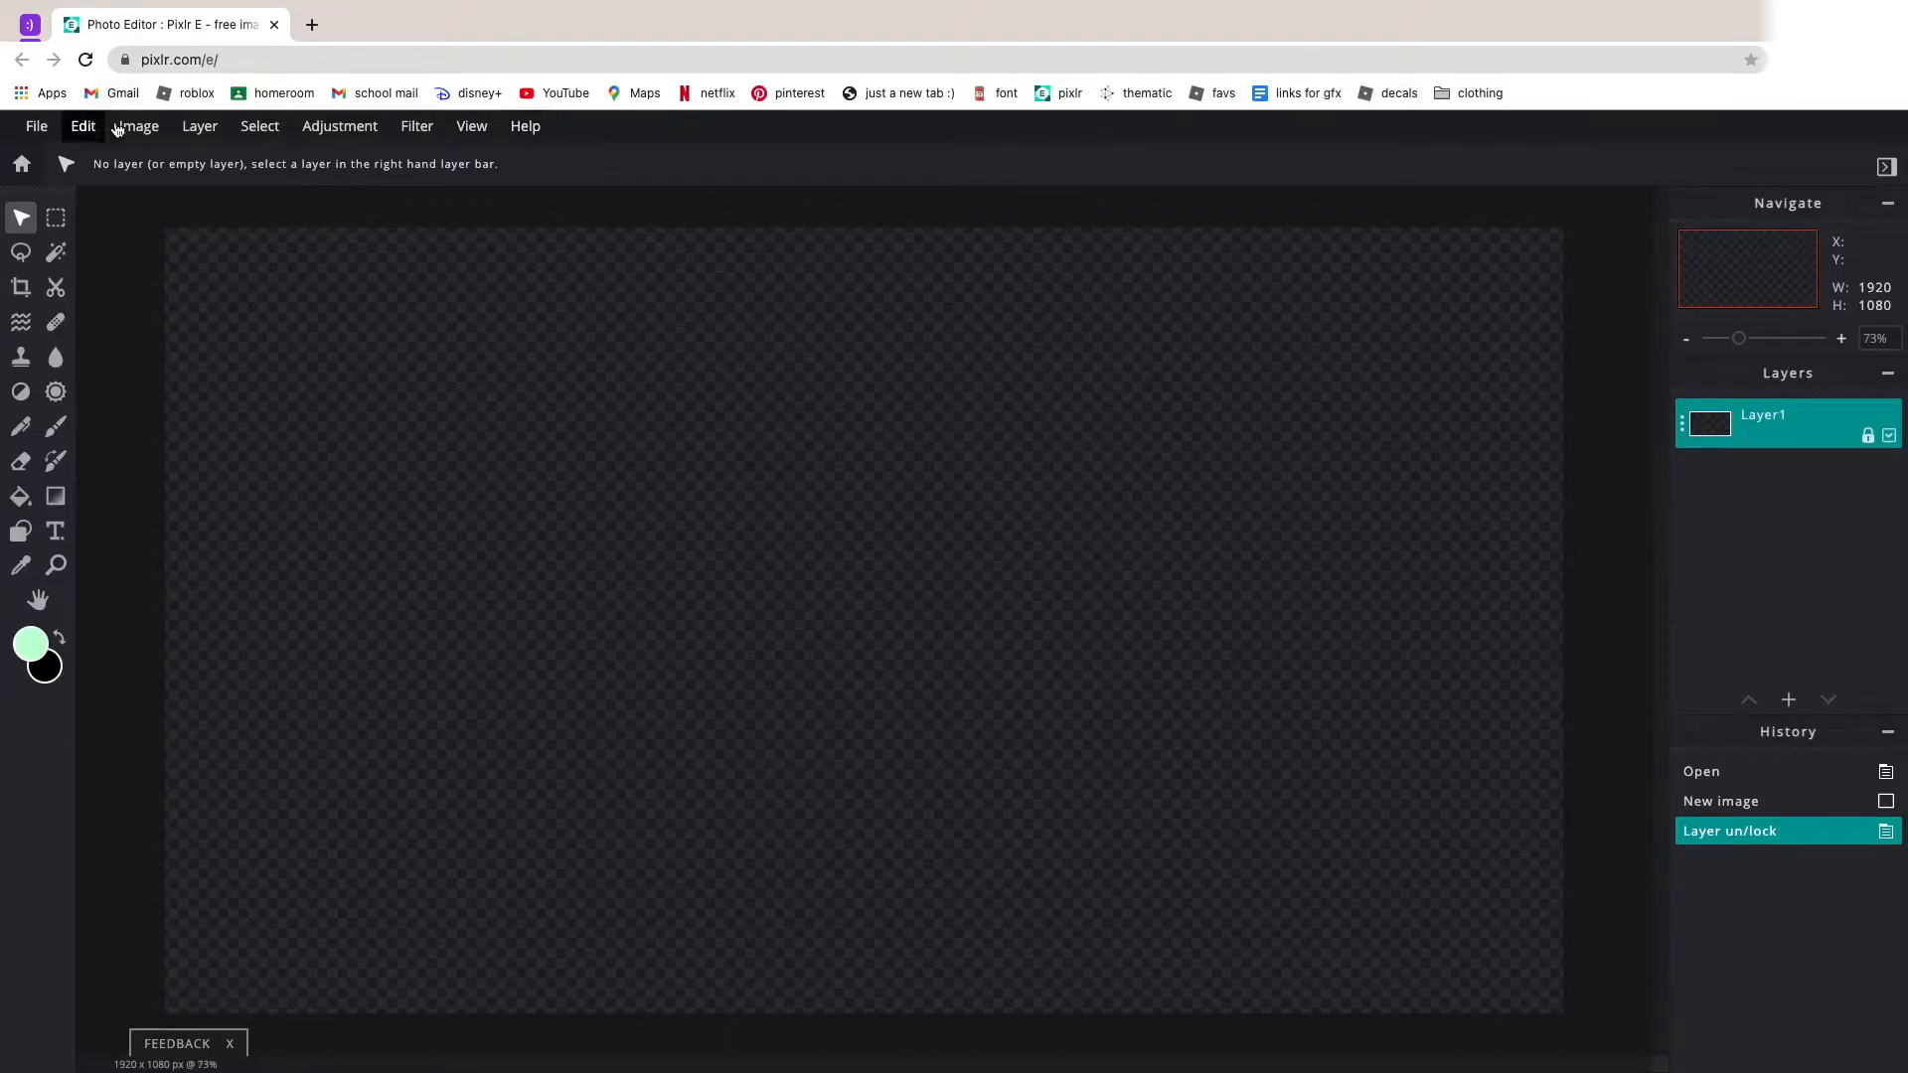
Add the image "cottagecore base.jpg" as a new layer above Layer1.
click(199, 126)
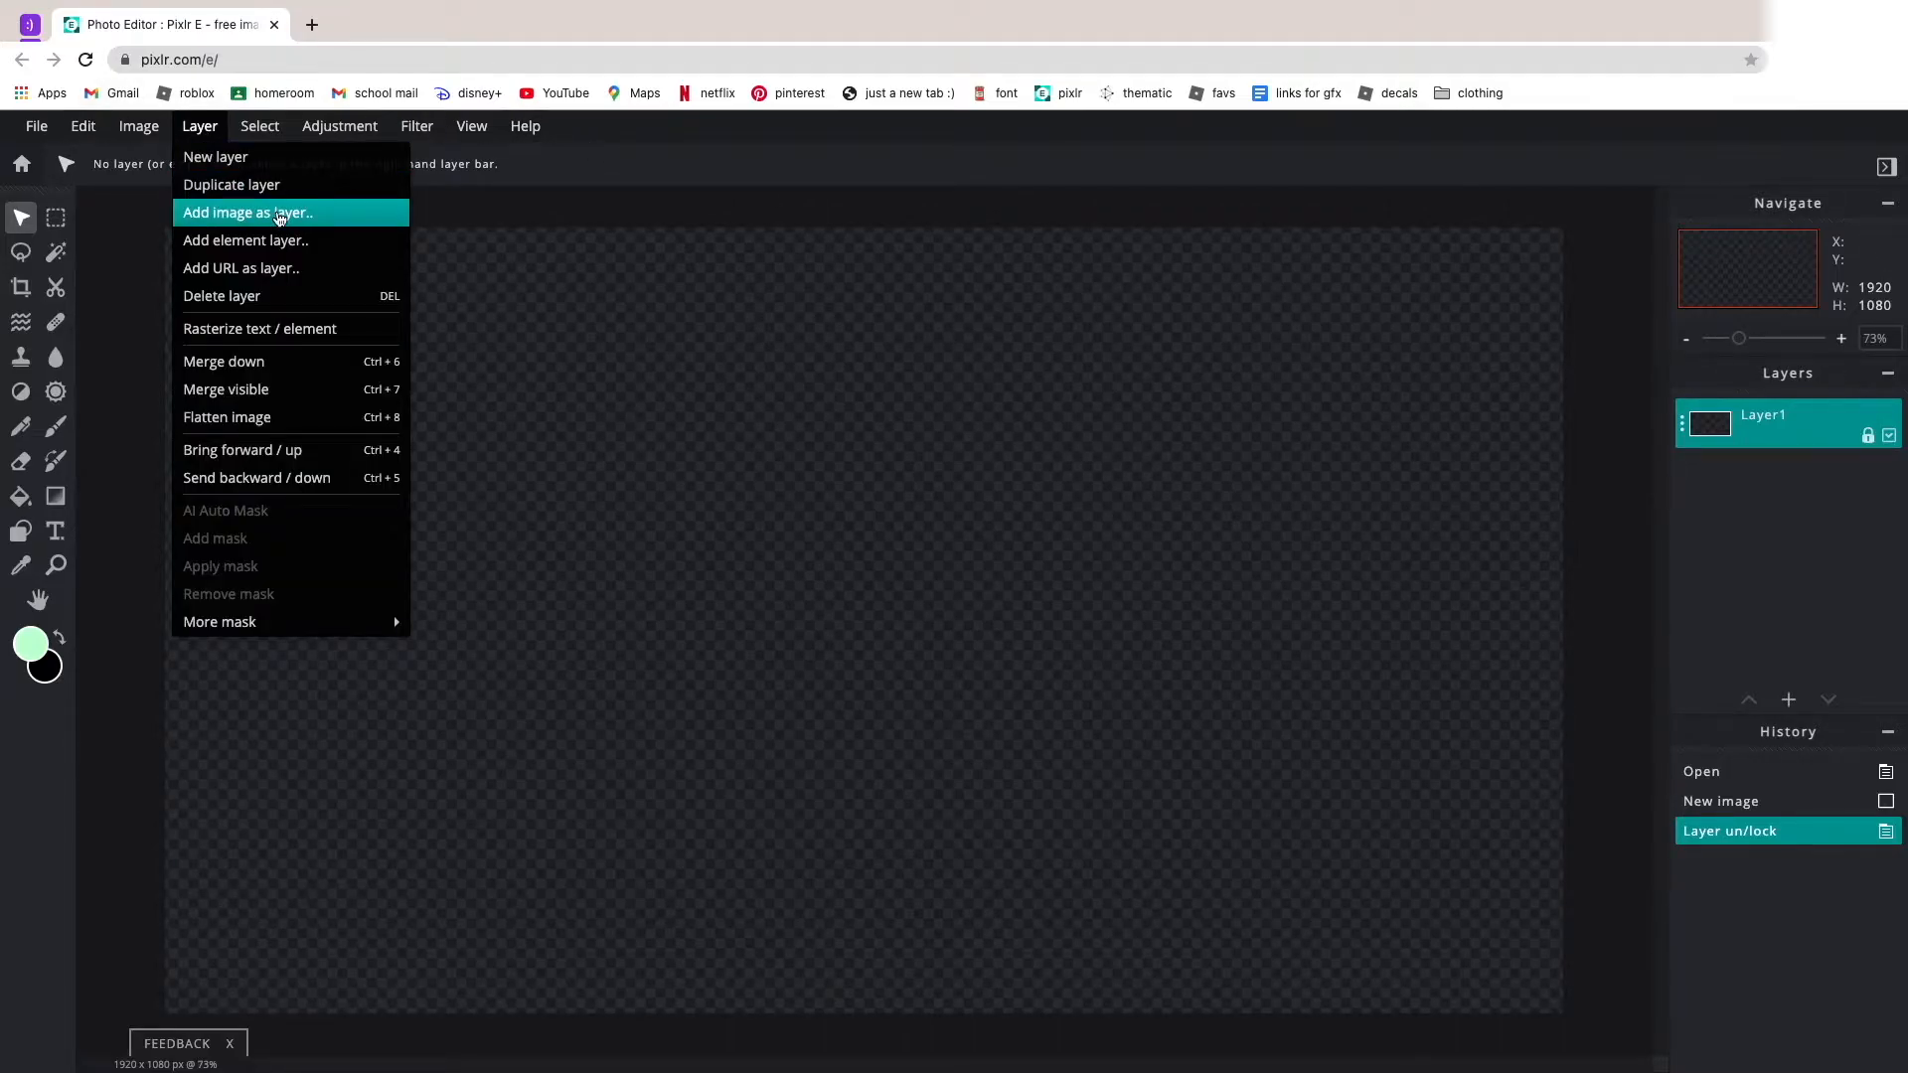
click(279, 213)
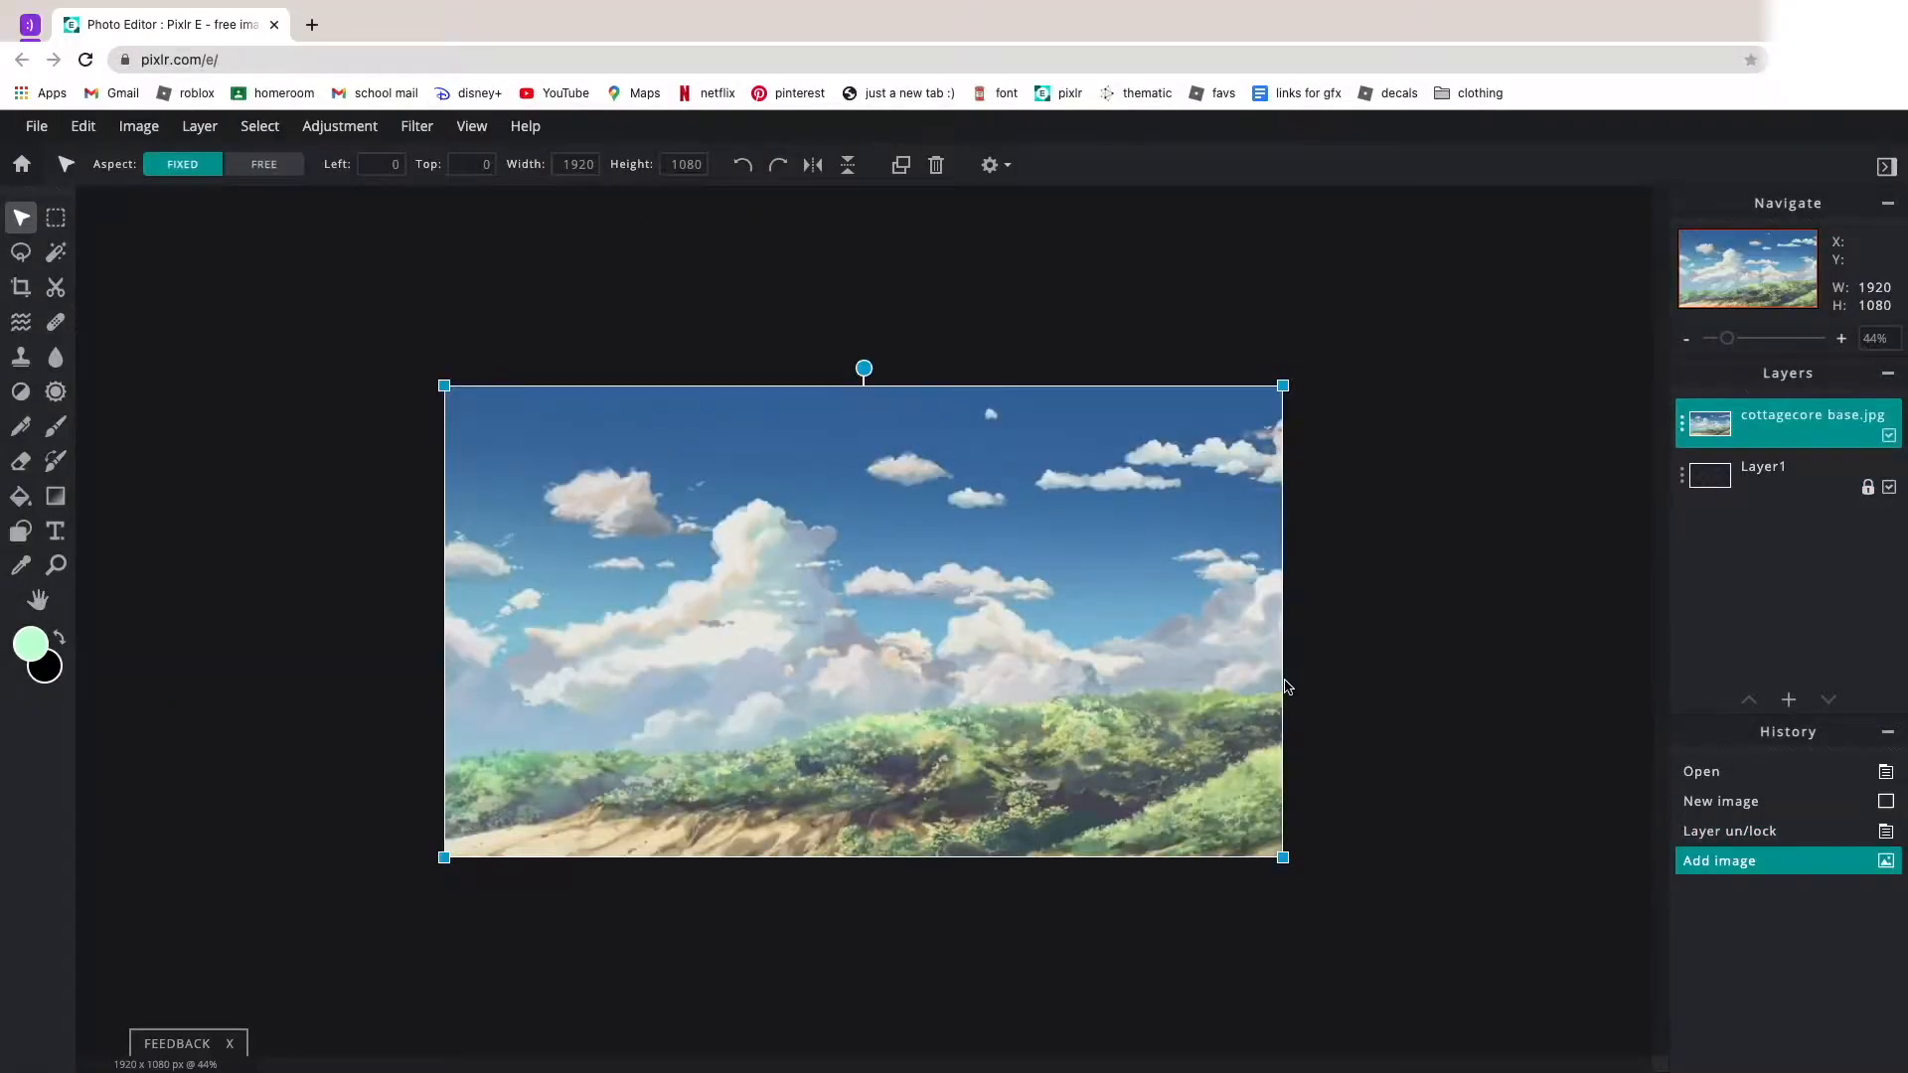
scroll(1288, 687, down, 1)
scroll(1288, 687, up, 3)
click(1419, 586)
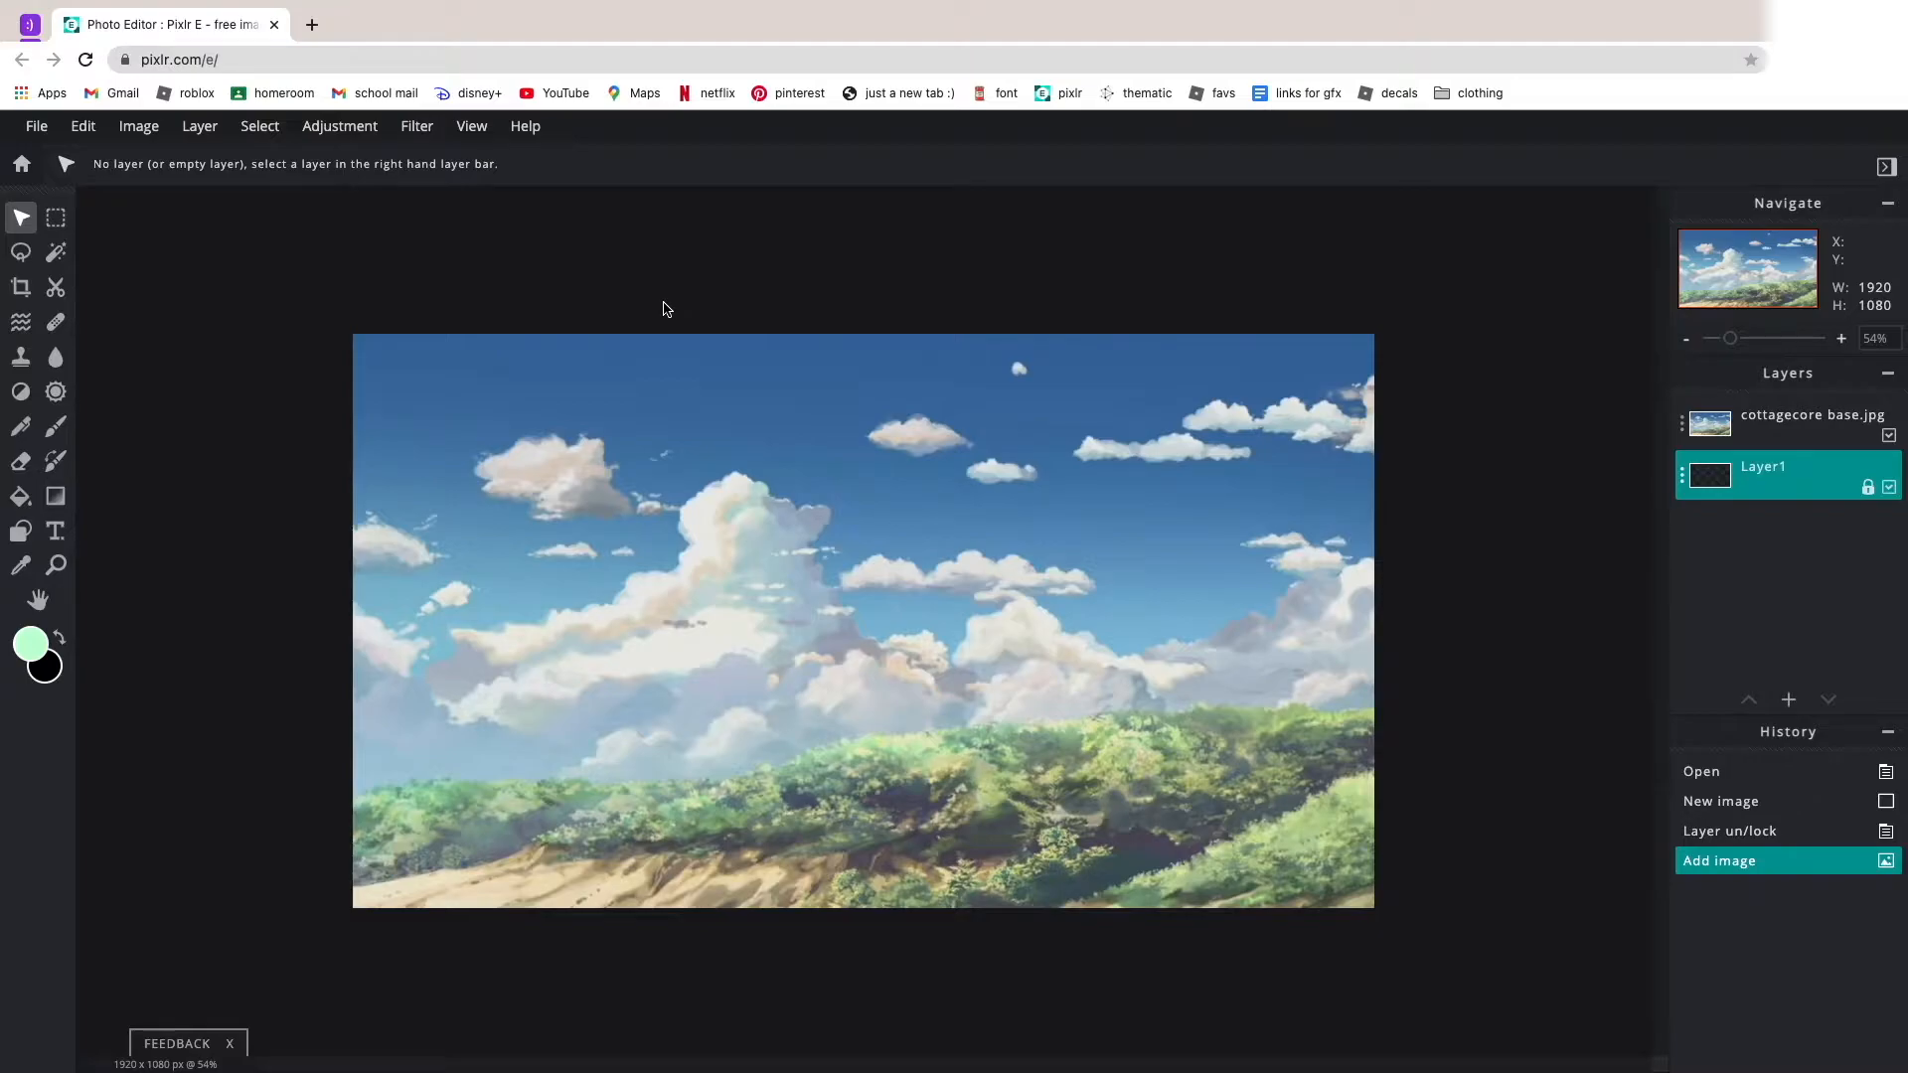
Fit the cottagecore base.jpg layer over the canvas at about 1912 × 1076.
scroll(674, 328, down, 2)
scroll(673, 328, up, 4)
scroll(676, 324, down, 3)
scroll(676, 324, up, 2)
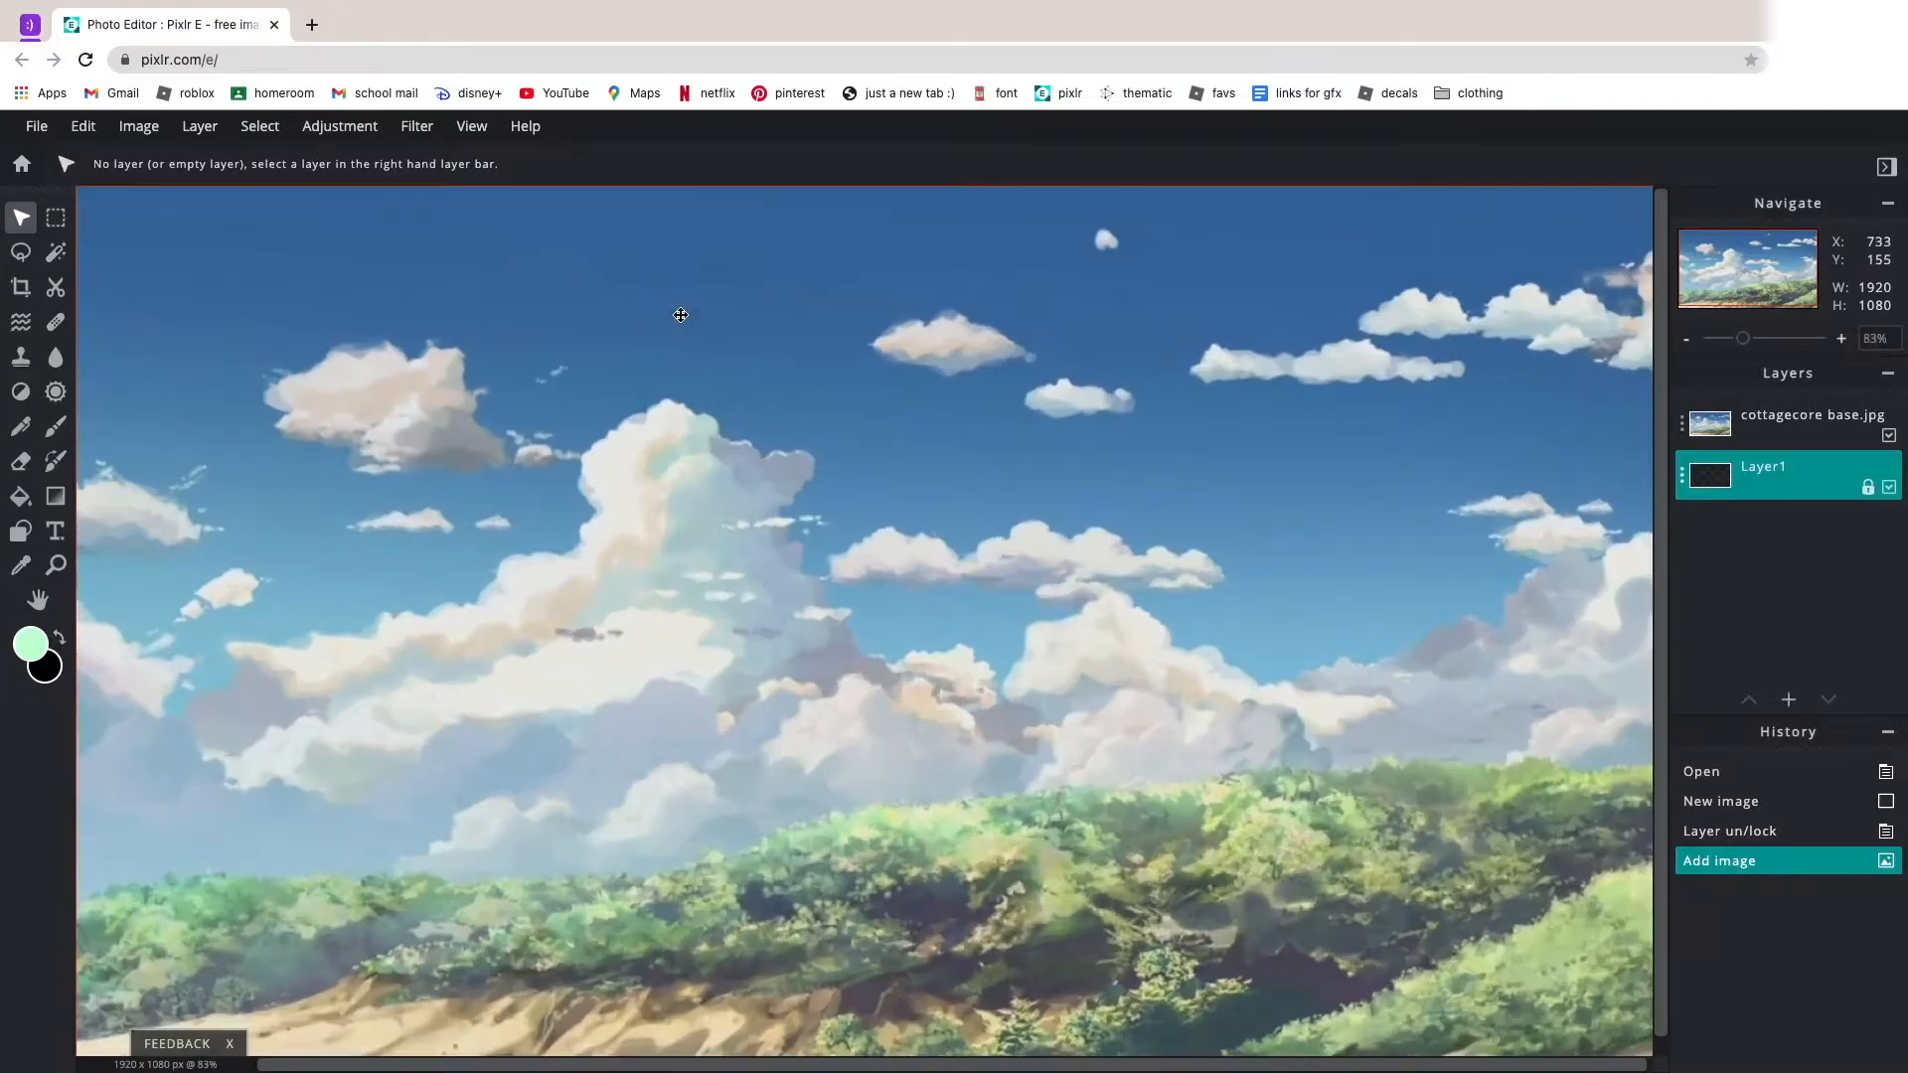
scroll(680, 317, down, 1)
drag(774, 296, 712, 322)
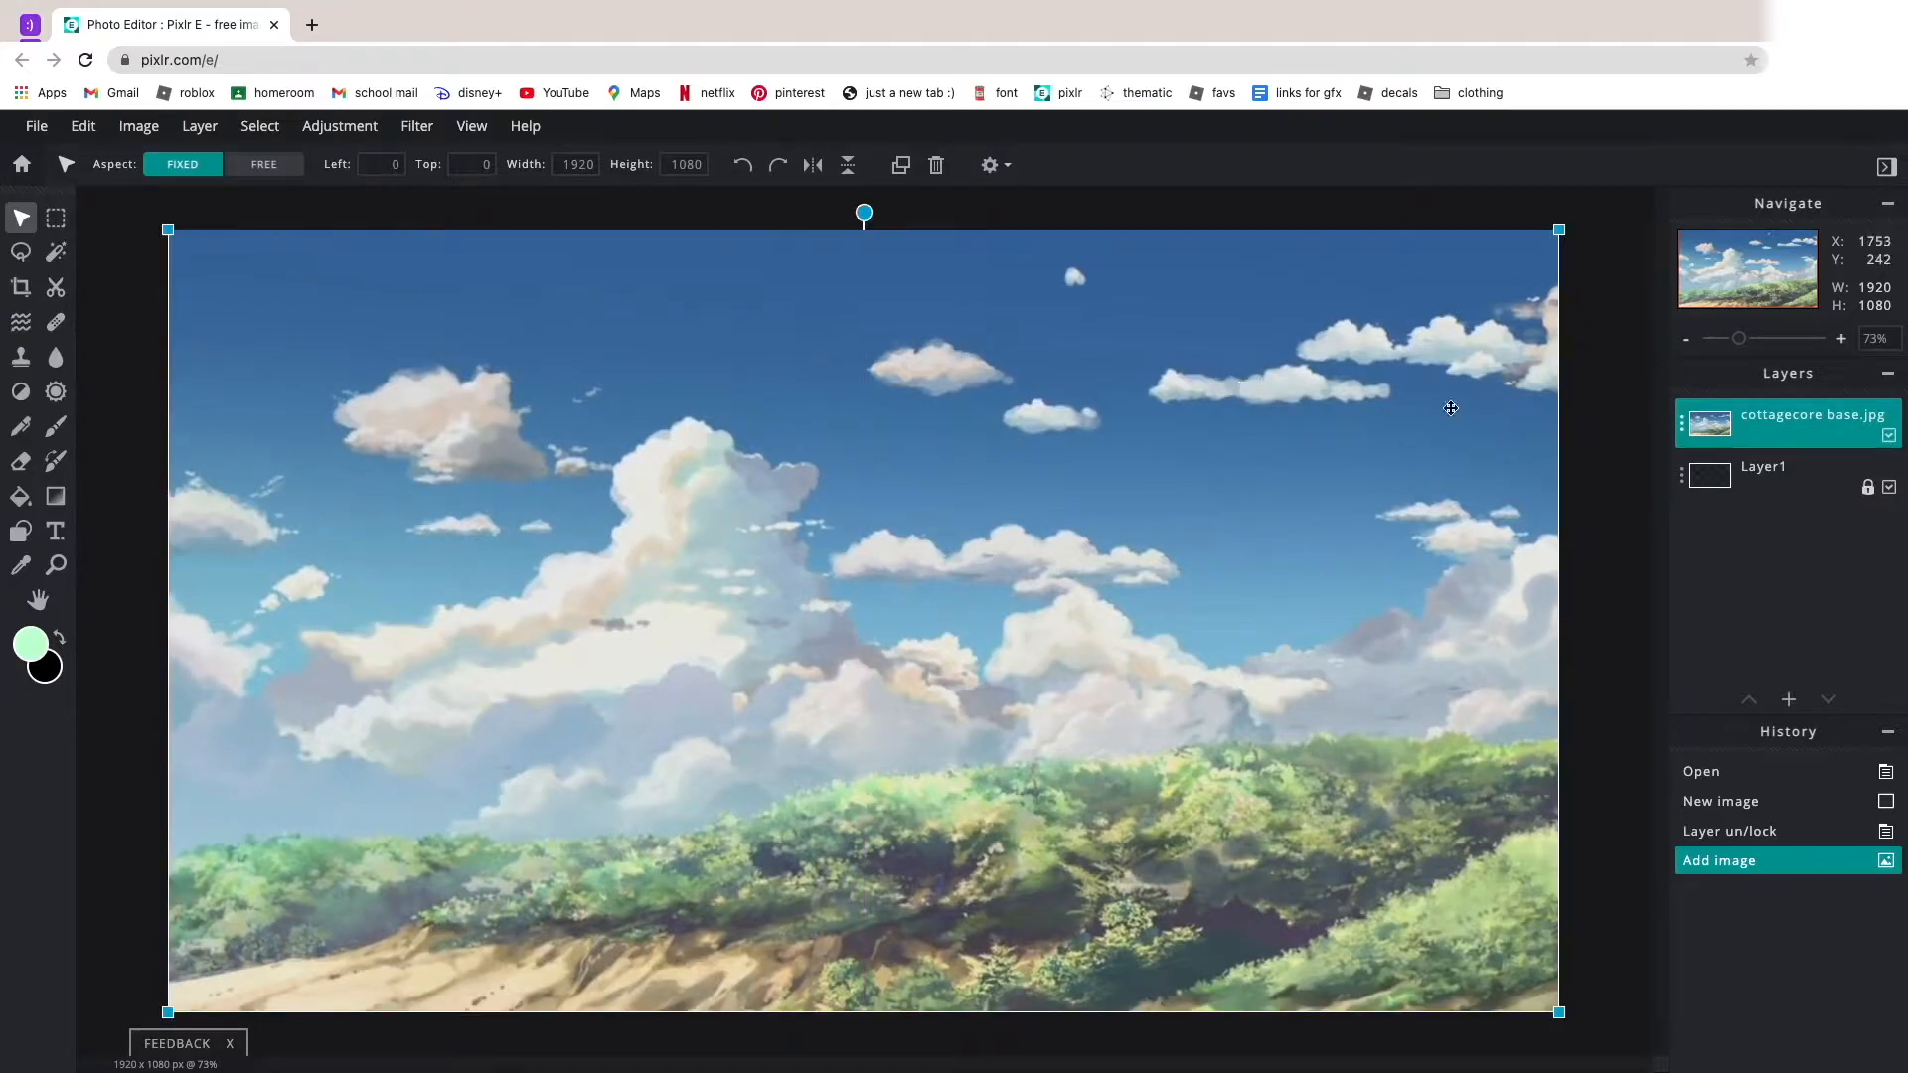
click(1611, 414)
scroll(1611, 414, down, 3)
scroll(1610, 412, up, 4)
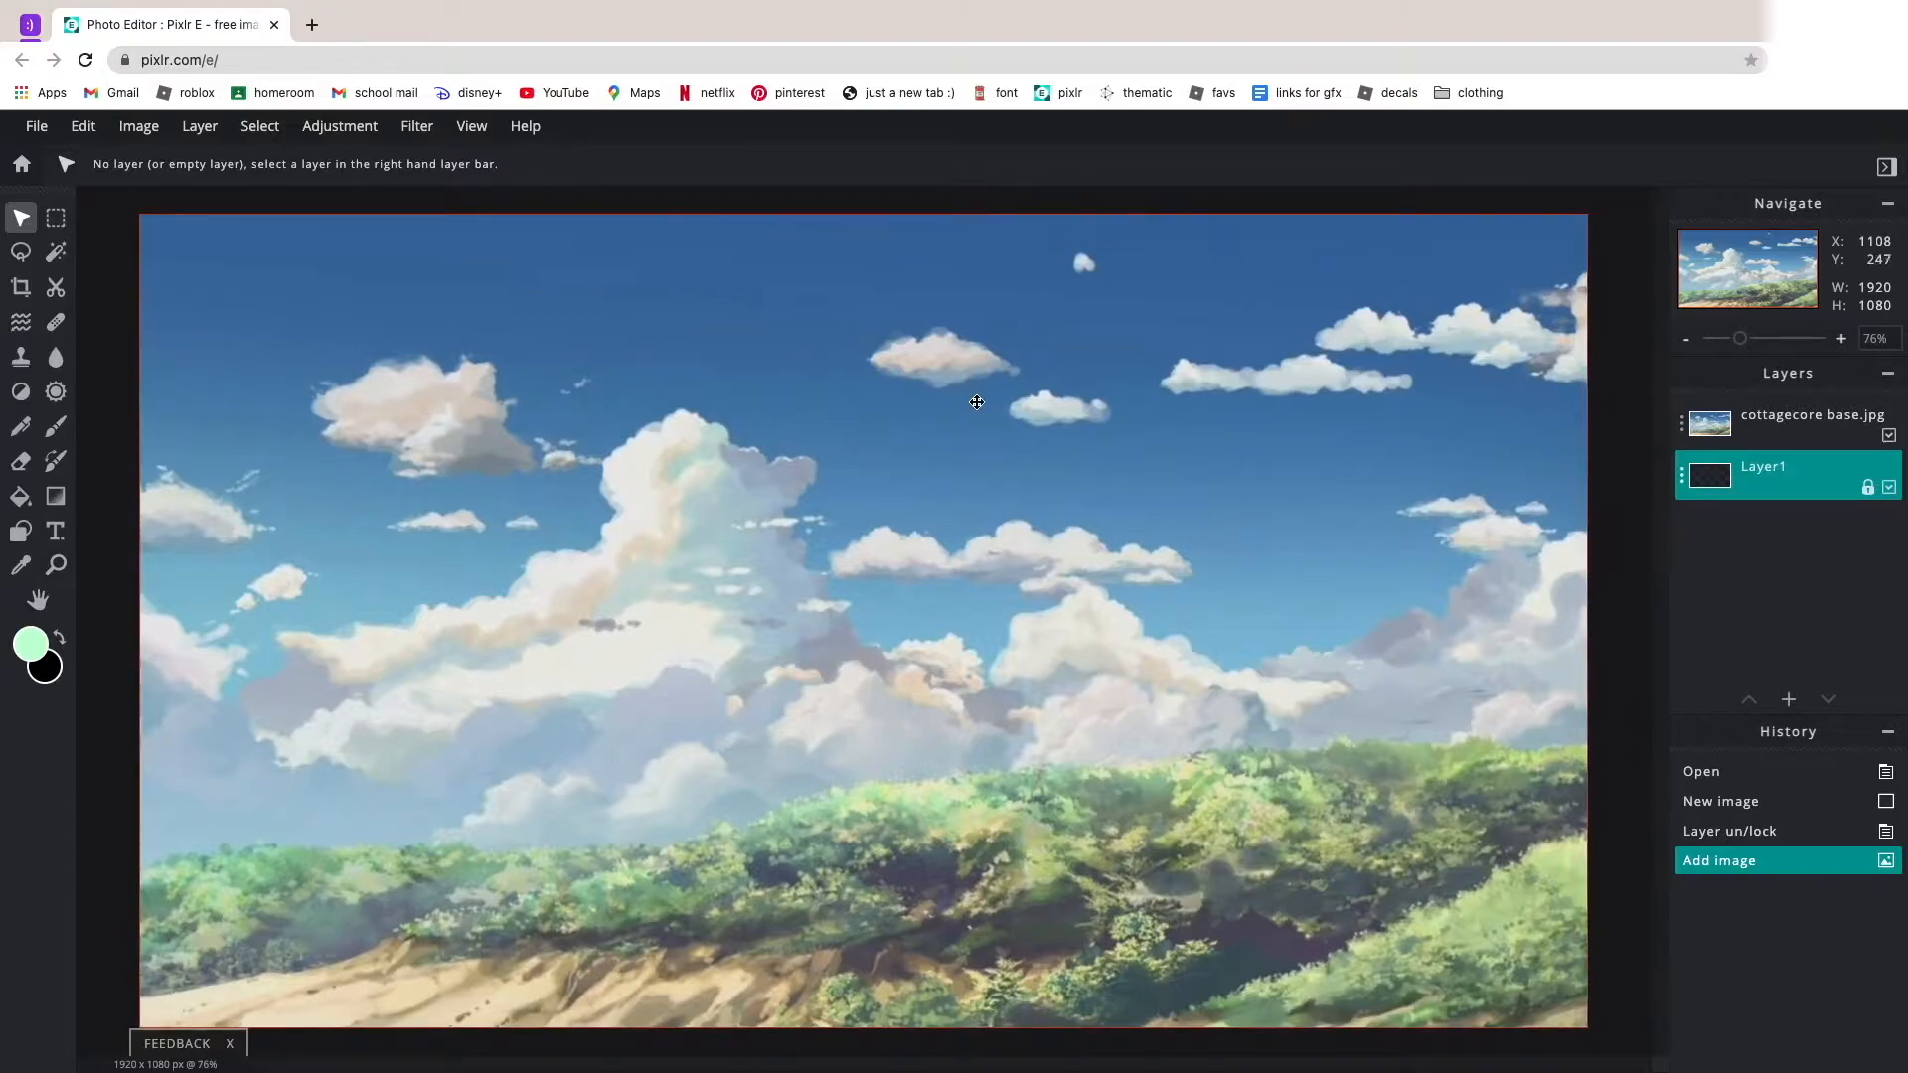
scroll(1056, 450, down, 4)
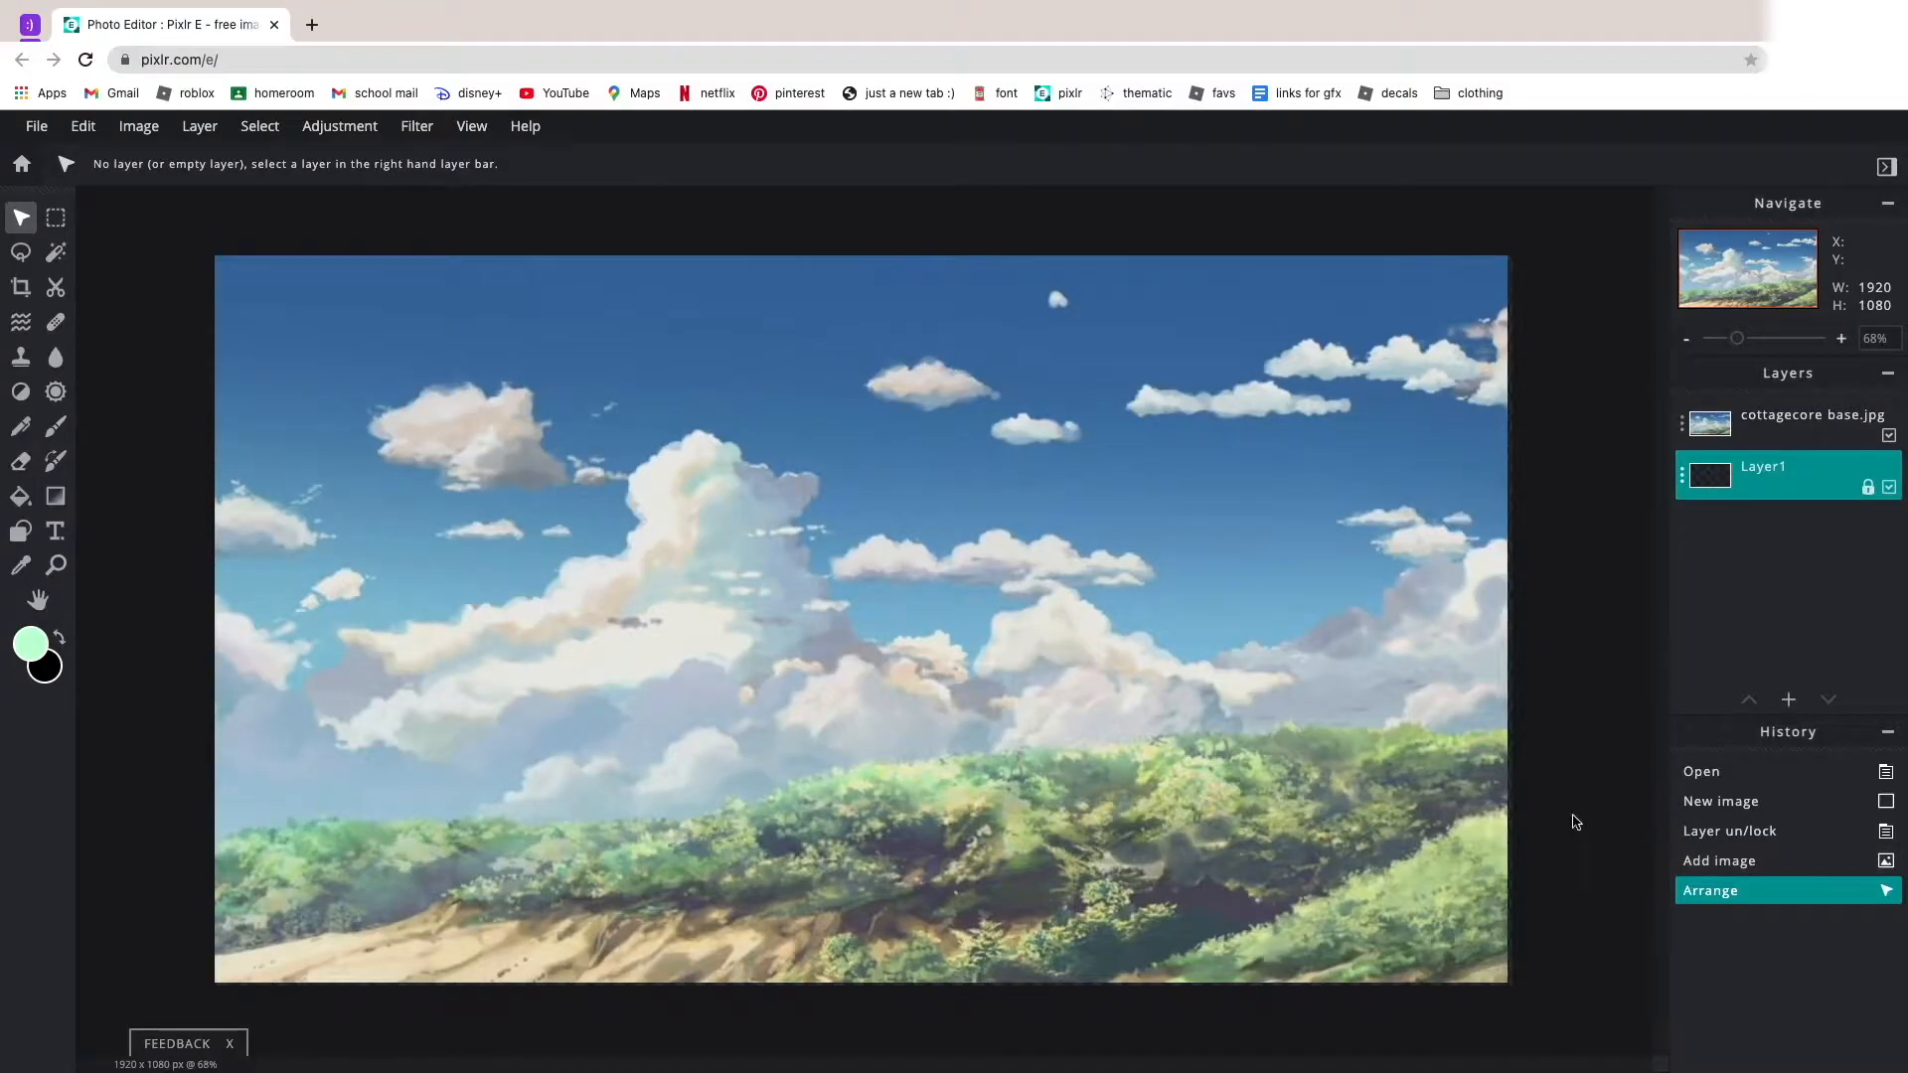
scroll(1571, 818, up, 1)
Merge the cottagecore base.jpg layer down onto Layer1.
click(1700, 434)
click(1700, 434)
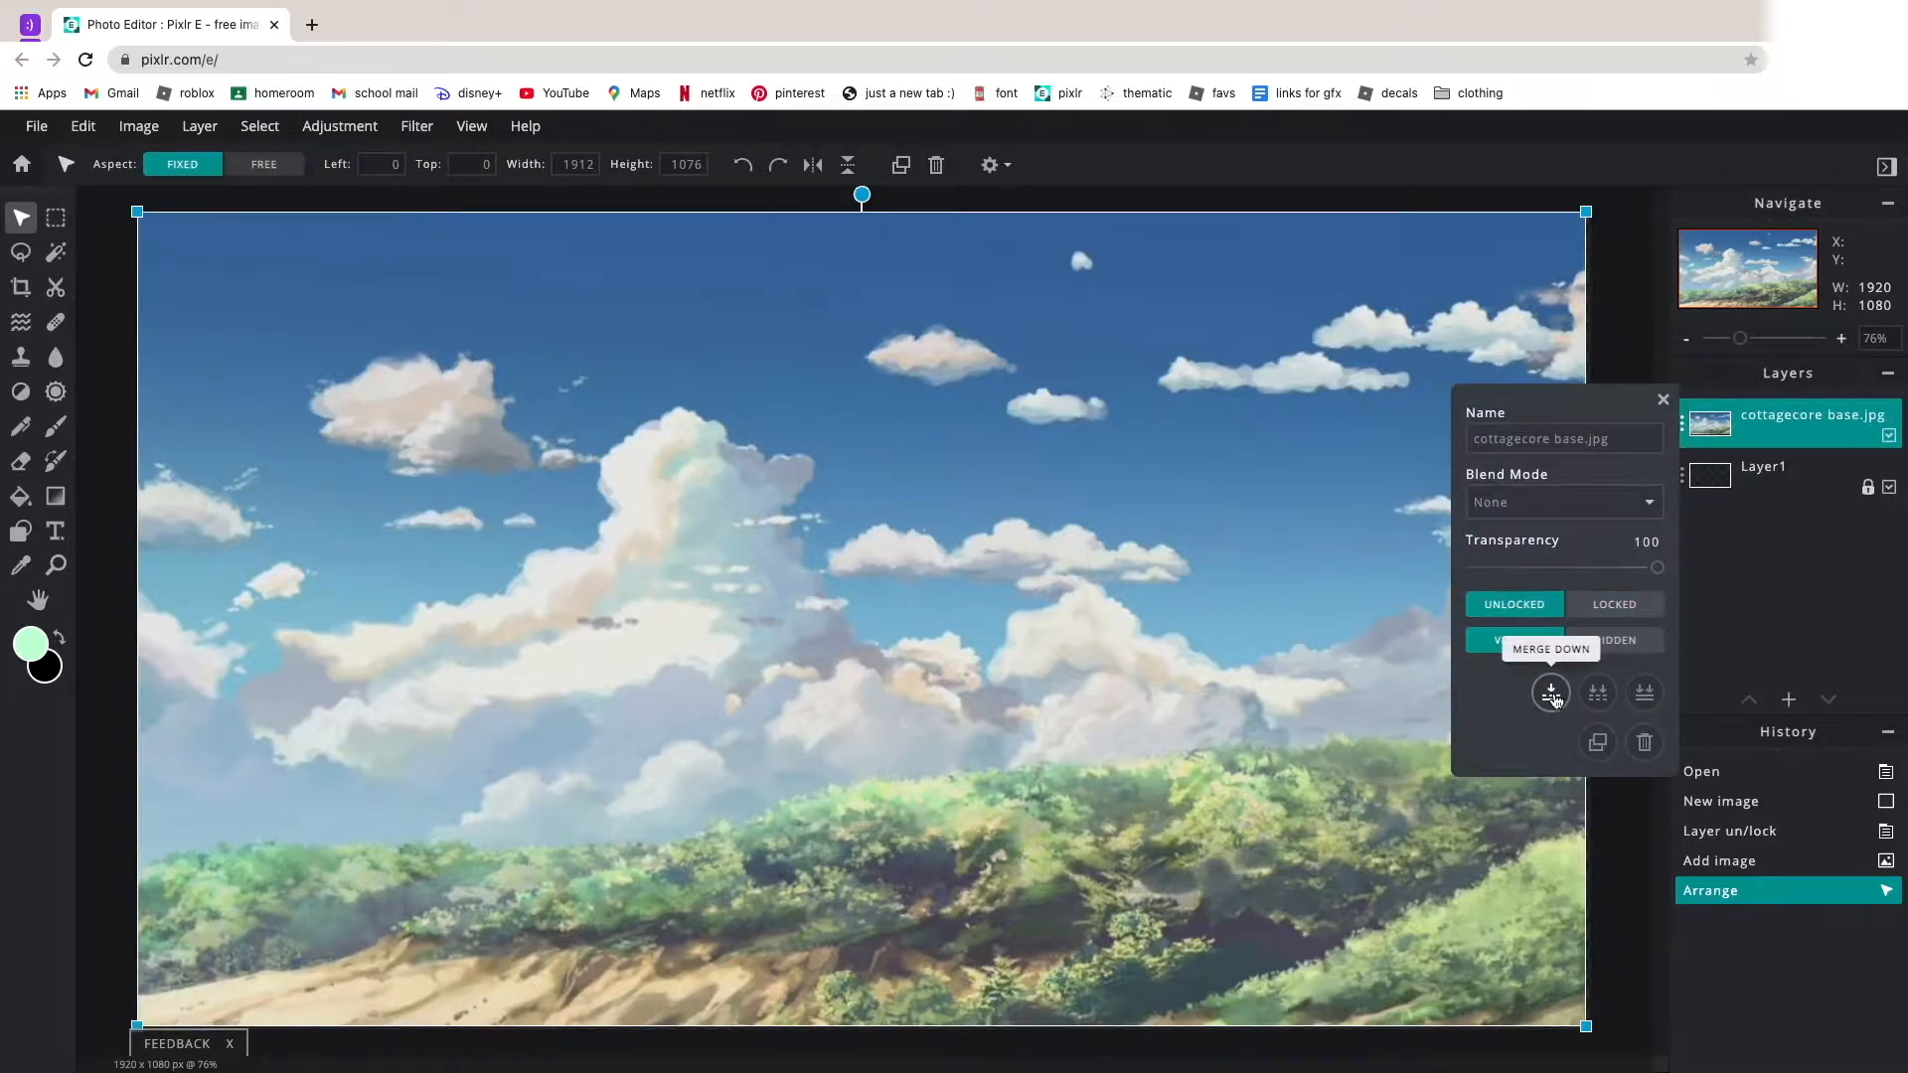
click(1548, 654)
click(1699, 415)
scroll(1201, 672, down, 3)
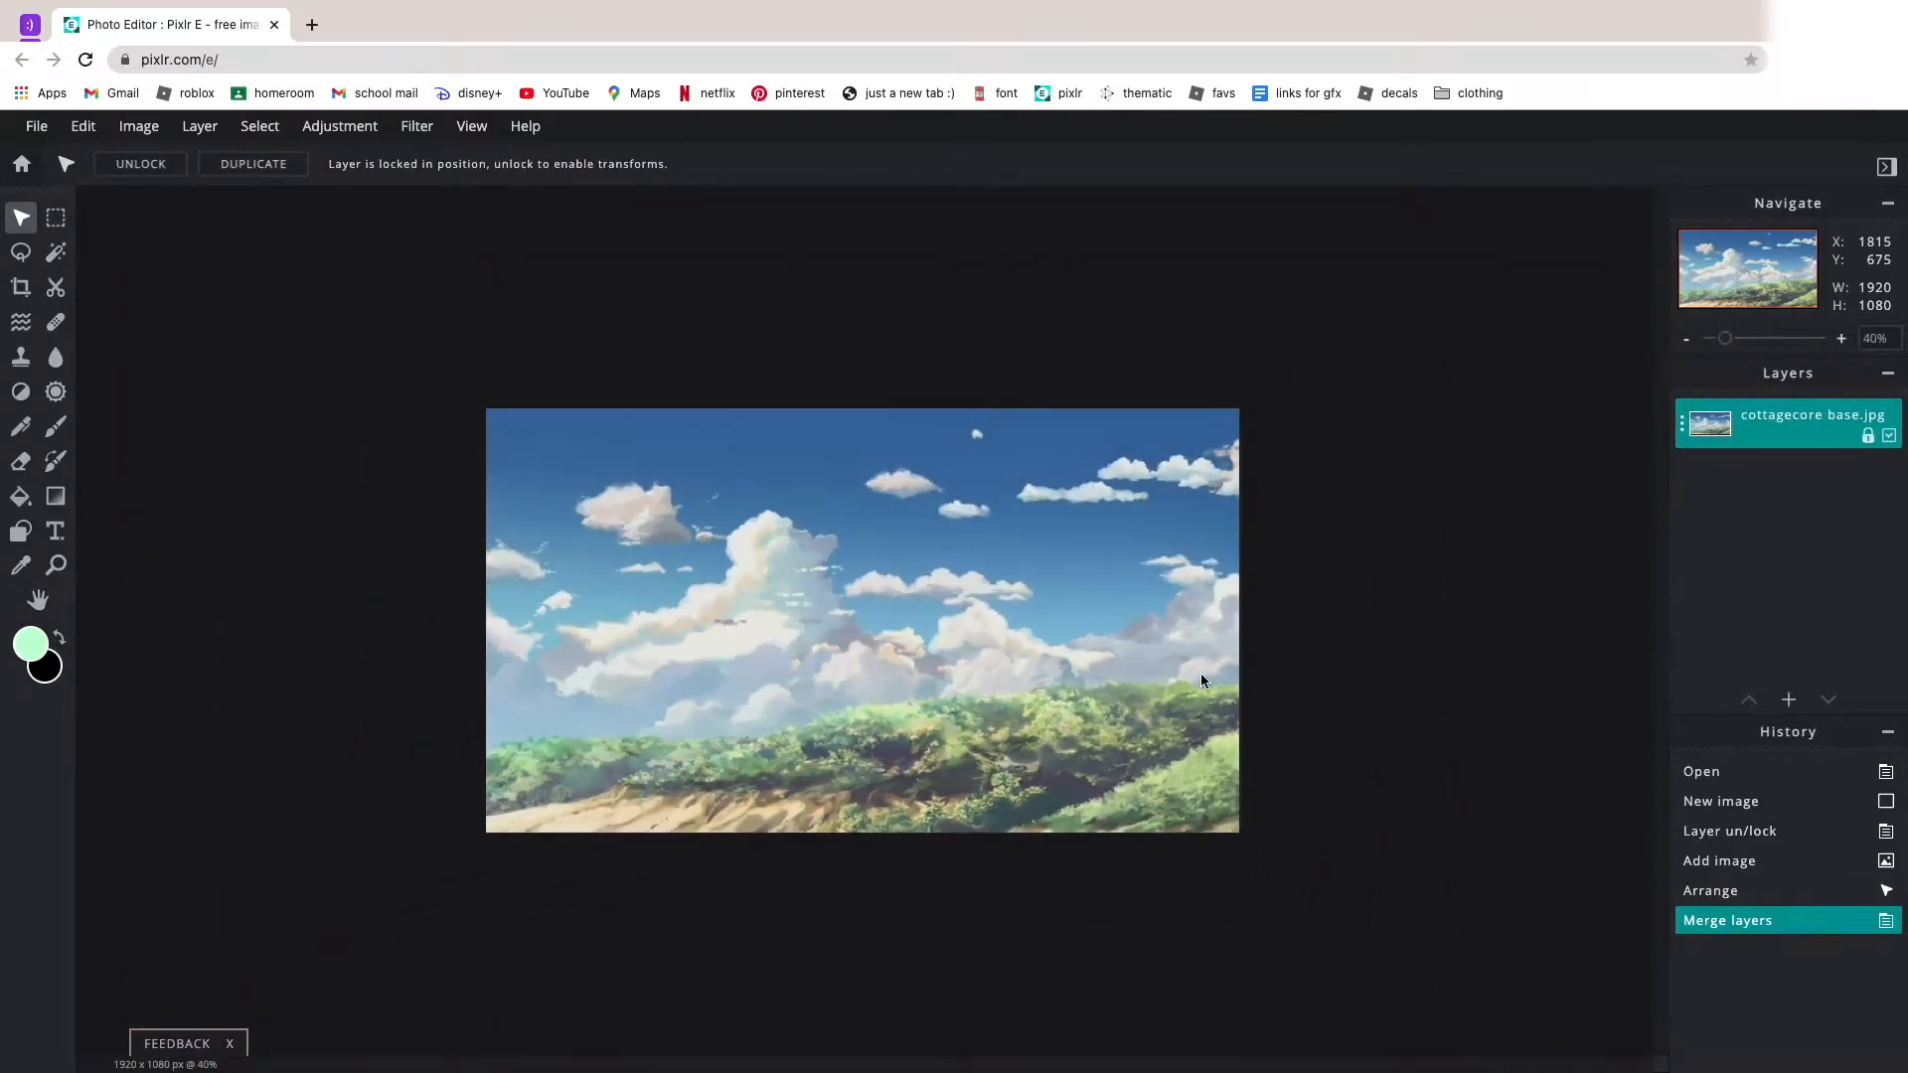
scroll(1223, 567, down, 3)
scroll(1468, 528, up, 6)
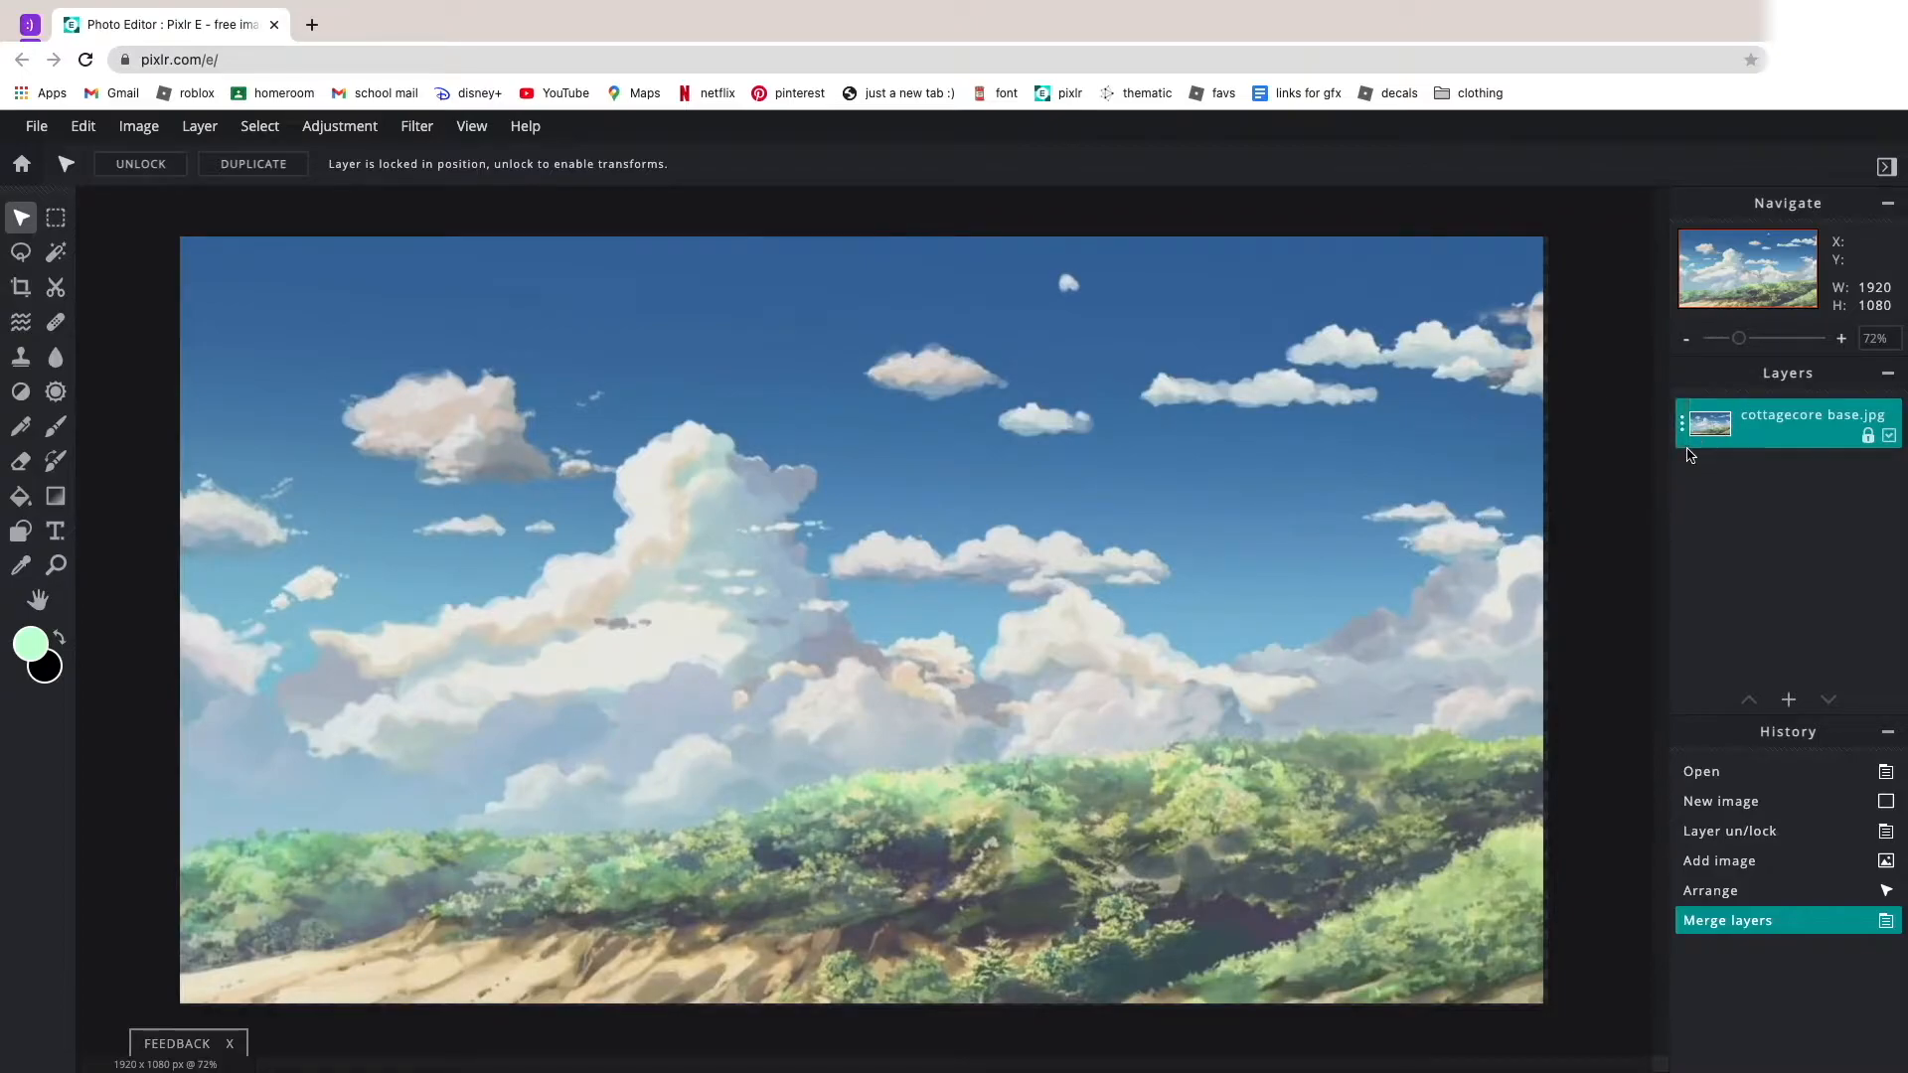
Undo the layer merge, redo it, and undo it once more.
key(ctrl+z)
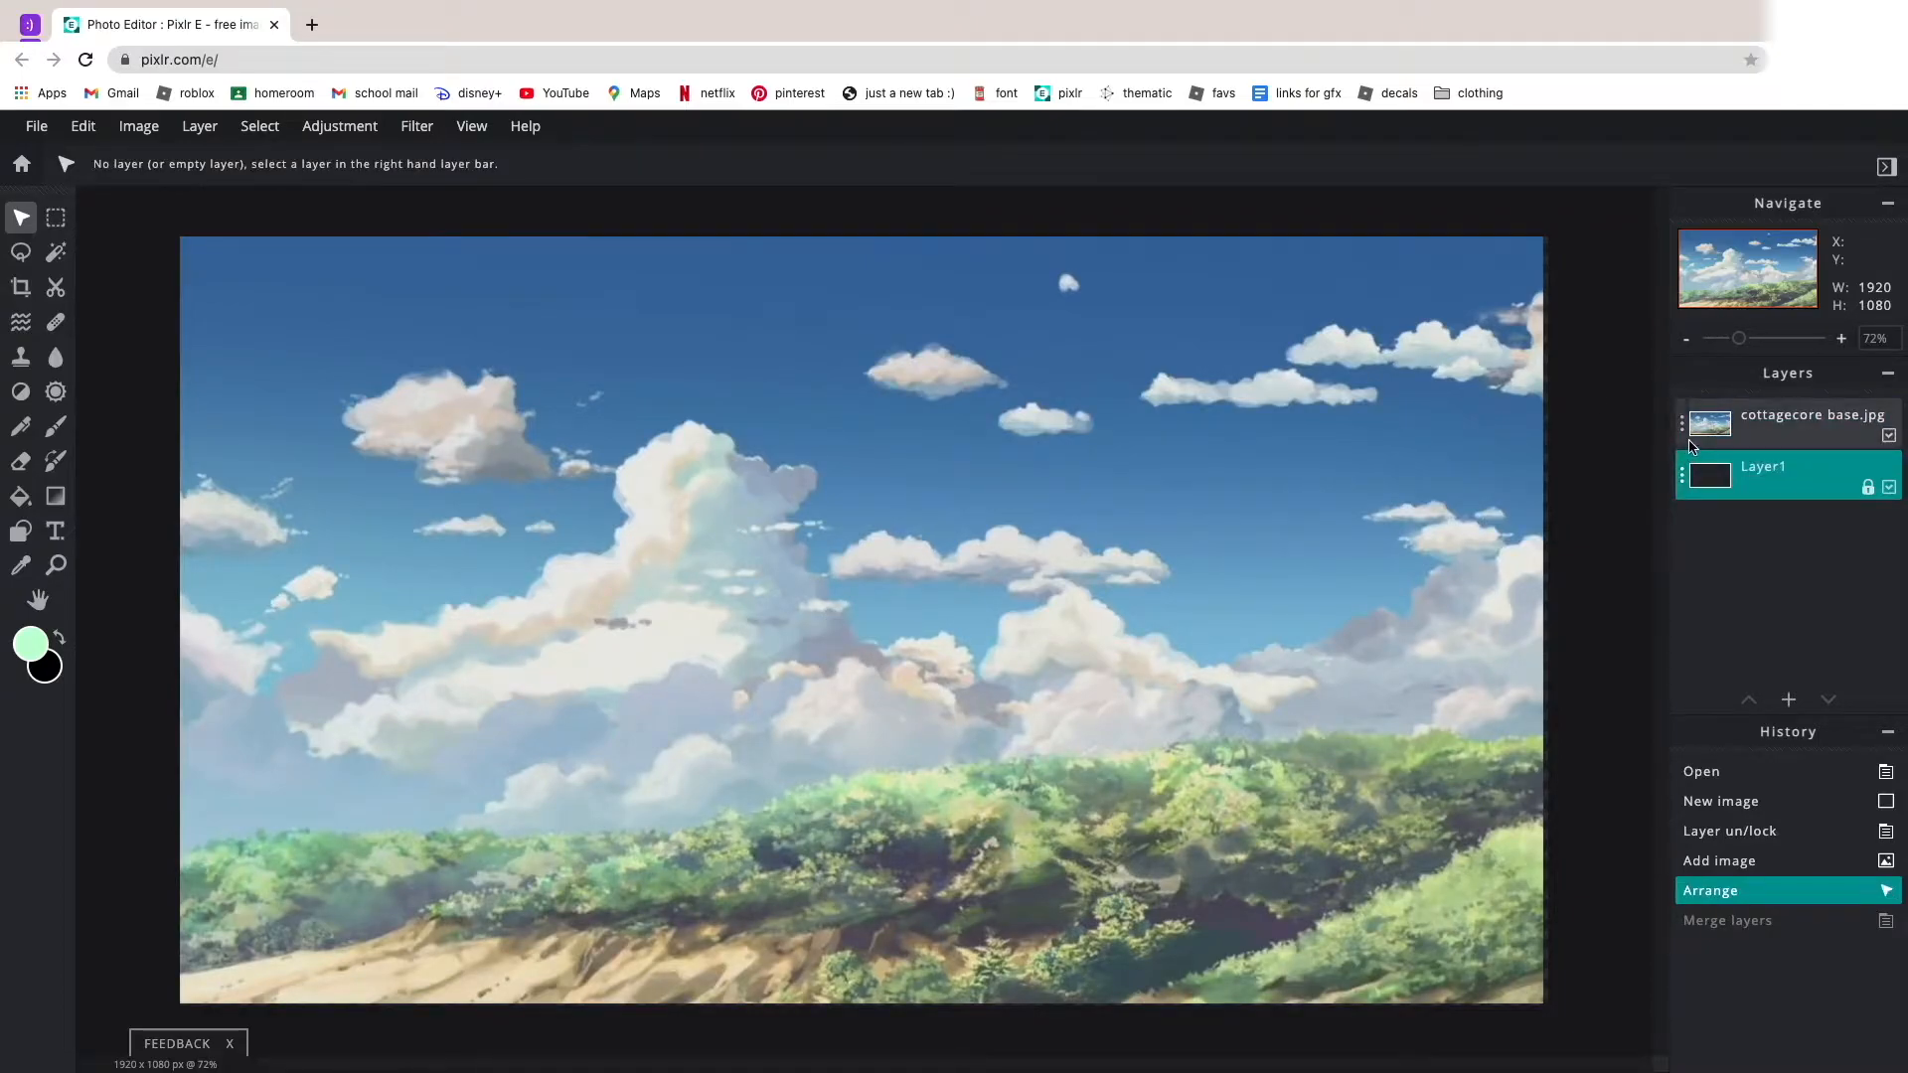
key(ctrl+y)
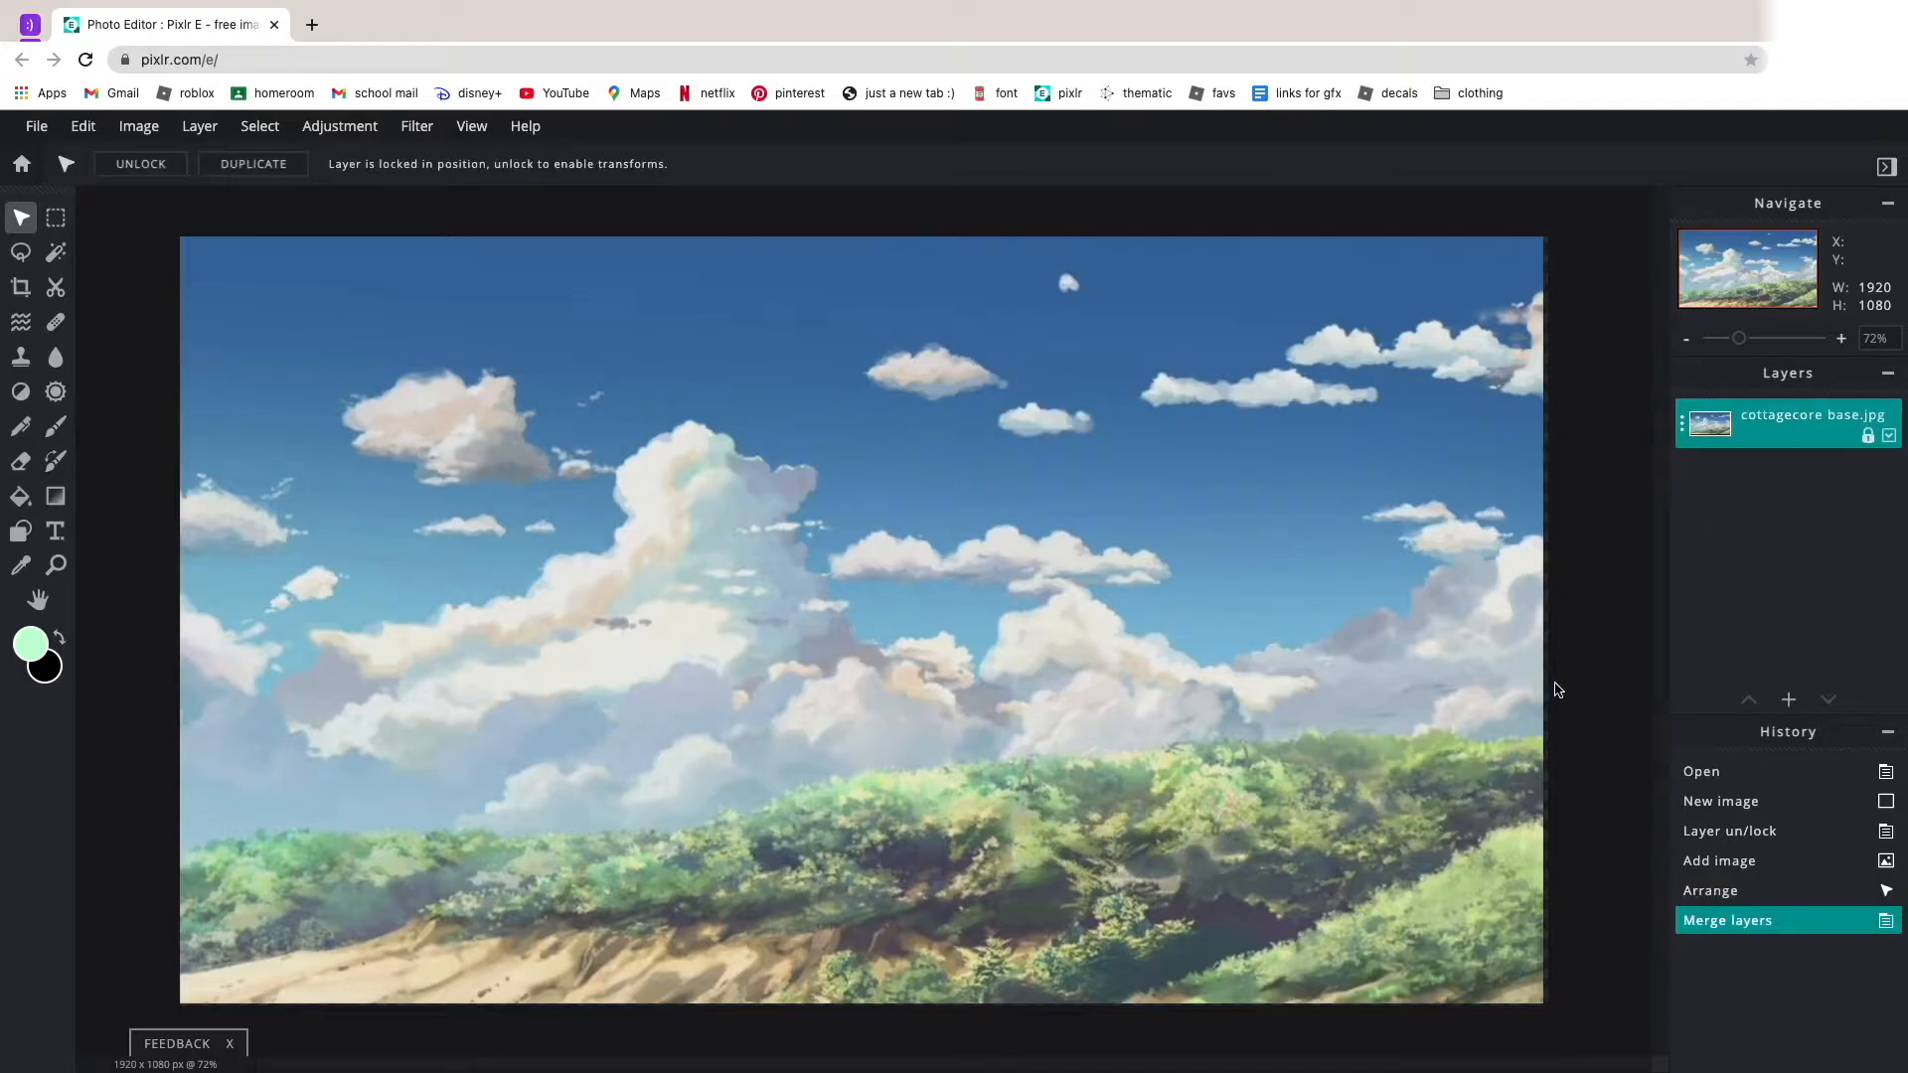
key(ctrl+z)
Merge the cottagecore sky image with the empty Layer1 beneath it again.
scroll(1580, 596, up, 2)
scroll(1593, 501, down, 4)
click(1765, 427)
click(1764, 427)
click(1585, 644)
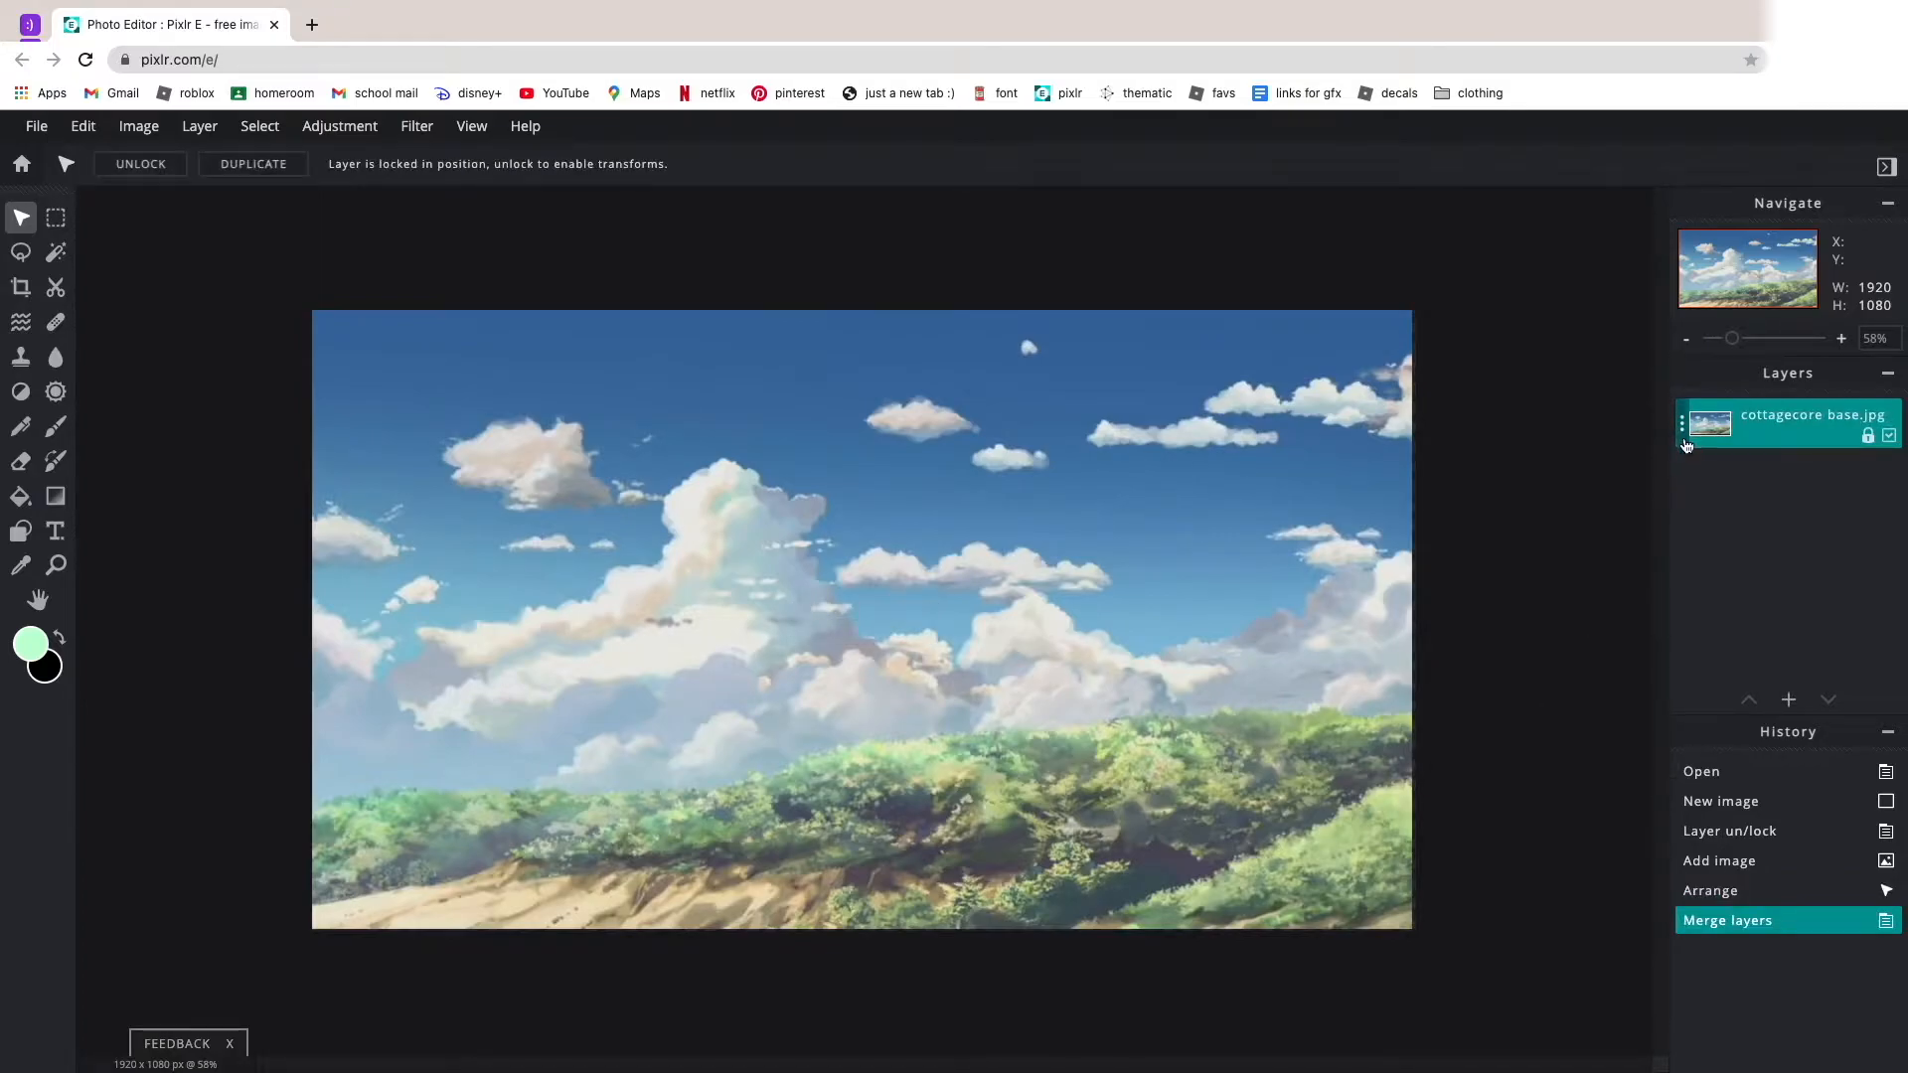
Rename the merged layer "background".
click(1684, 425)
drag(1655, 445, 1431, 445)
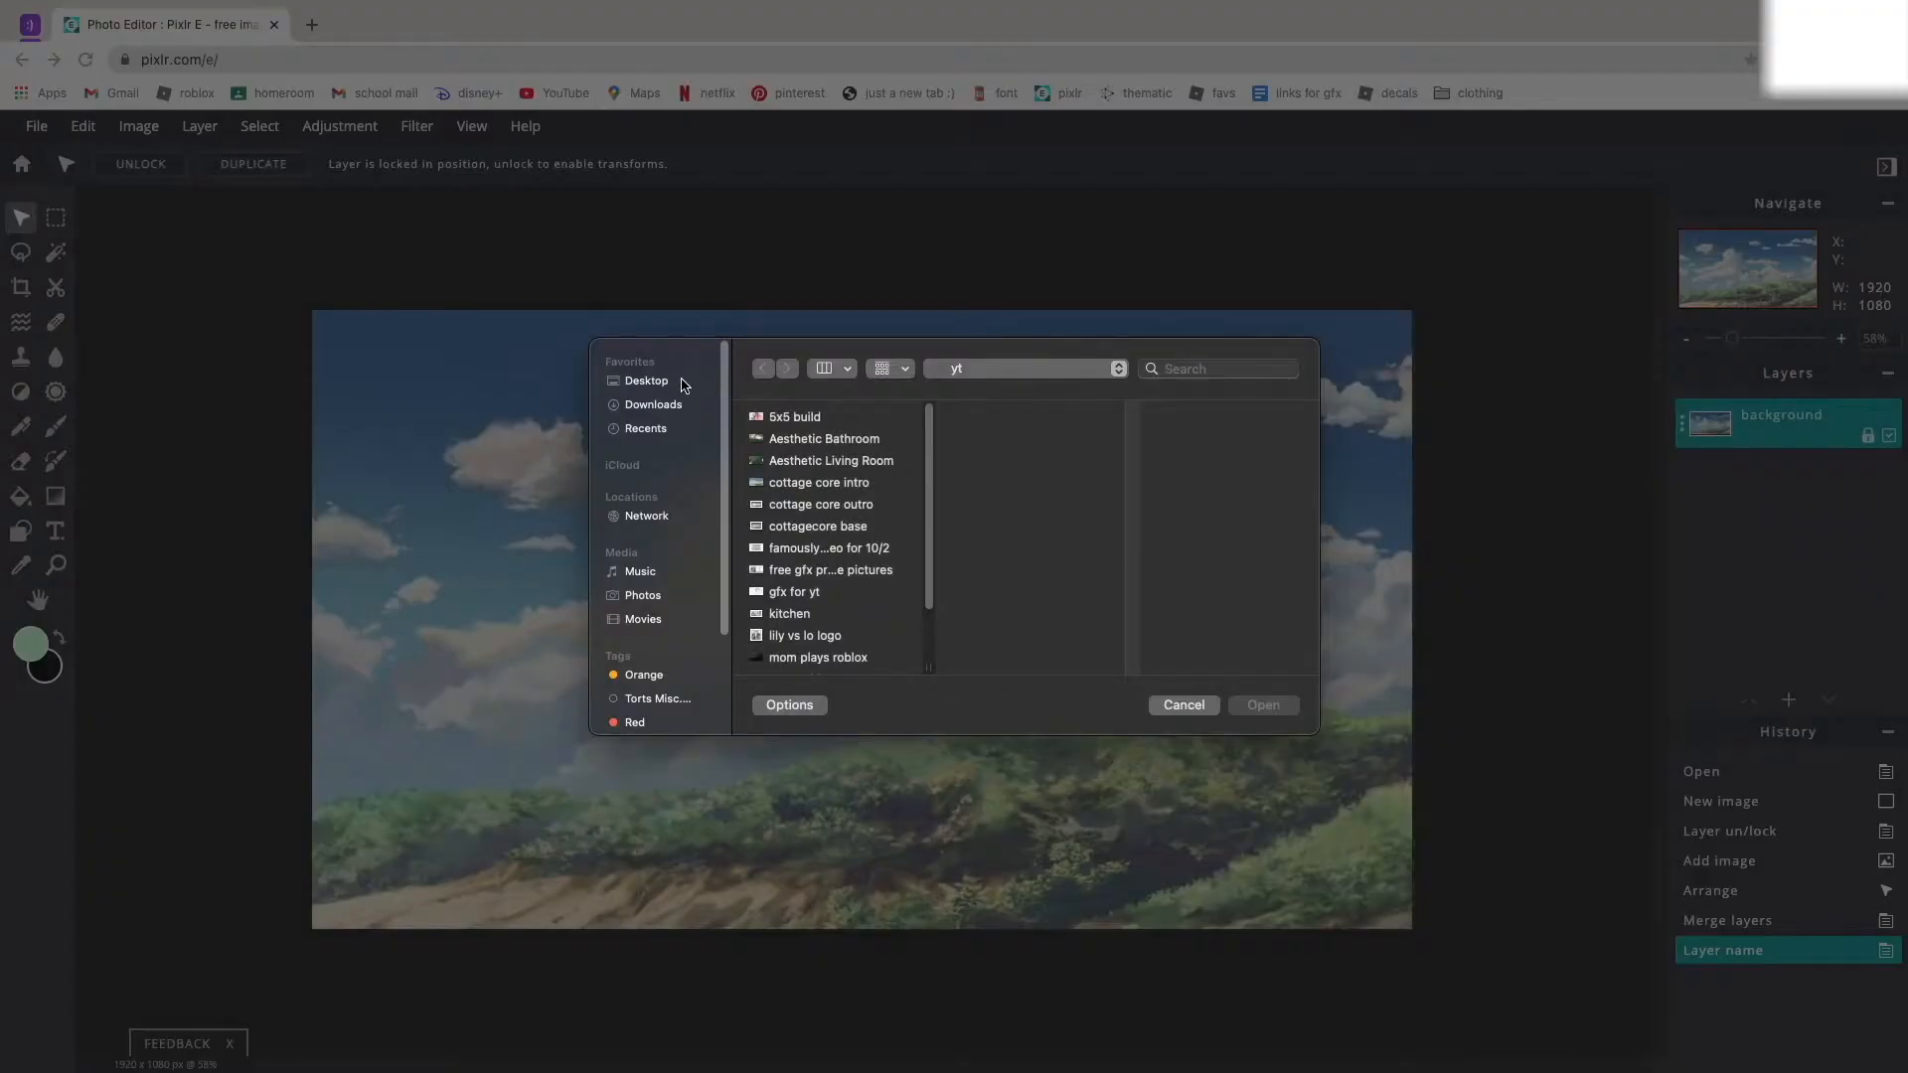
Add the rendered character image for the thumbnail from the Desktop folder as a layer above the background.
click(682, 382)
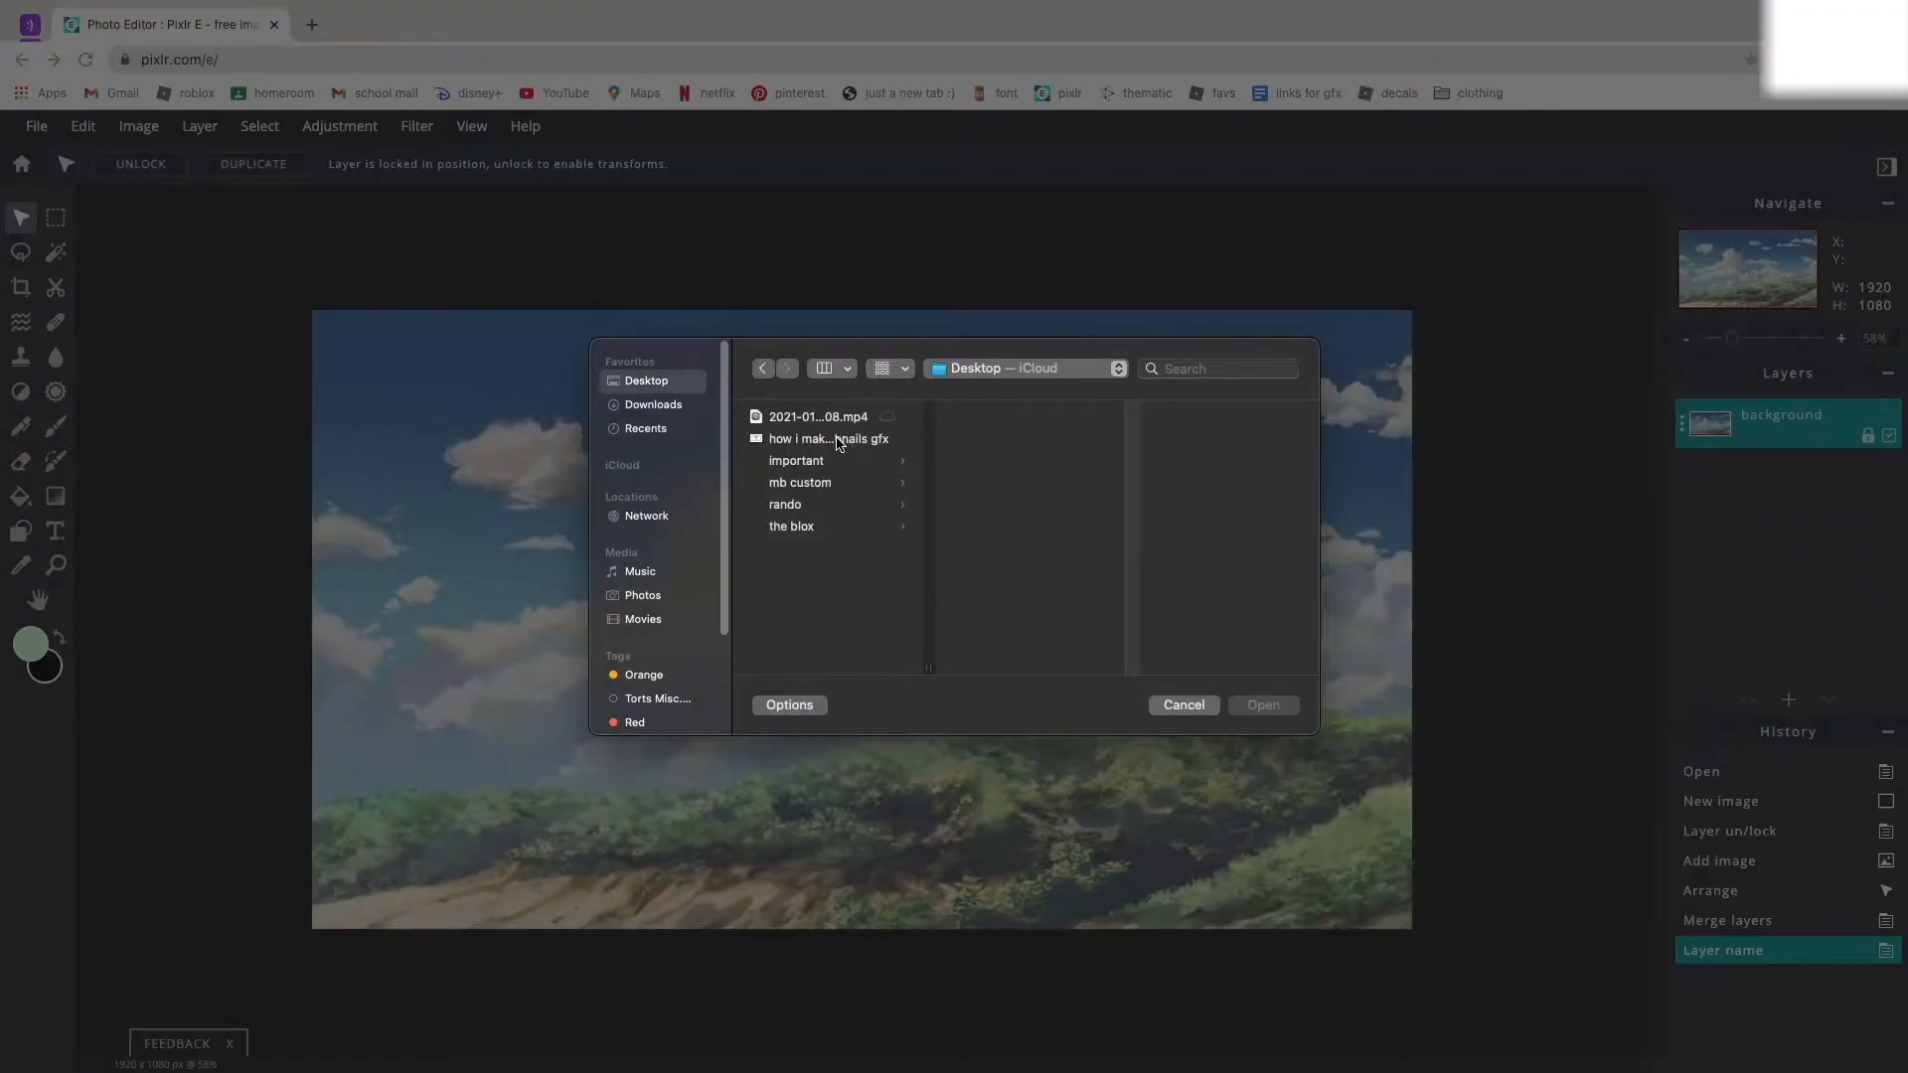
click(838, 444)
click(1260, 705)
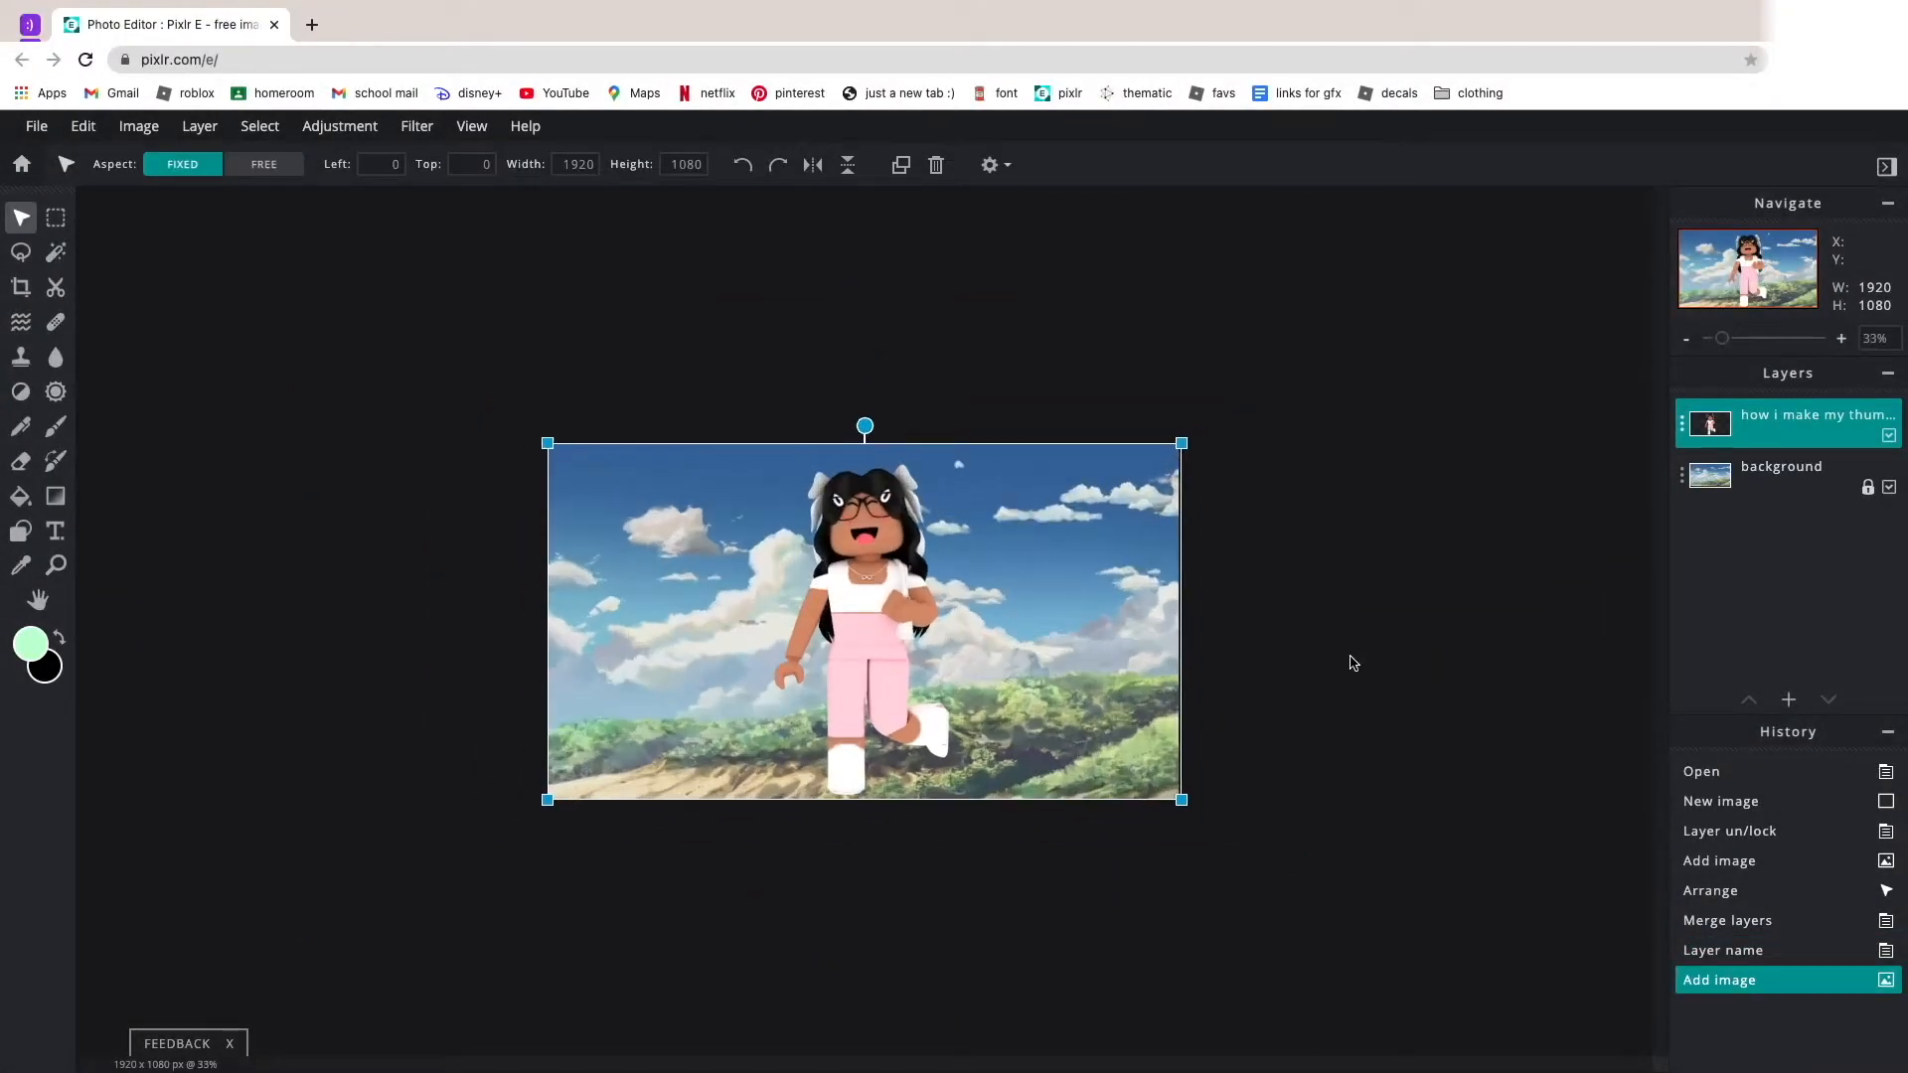
Move the character toward the left edge of the scene and enlarge its layer to about 2125 × 1195.
drag(1217, 637, 914, 666)
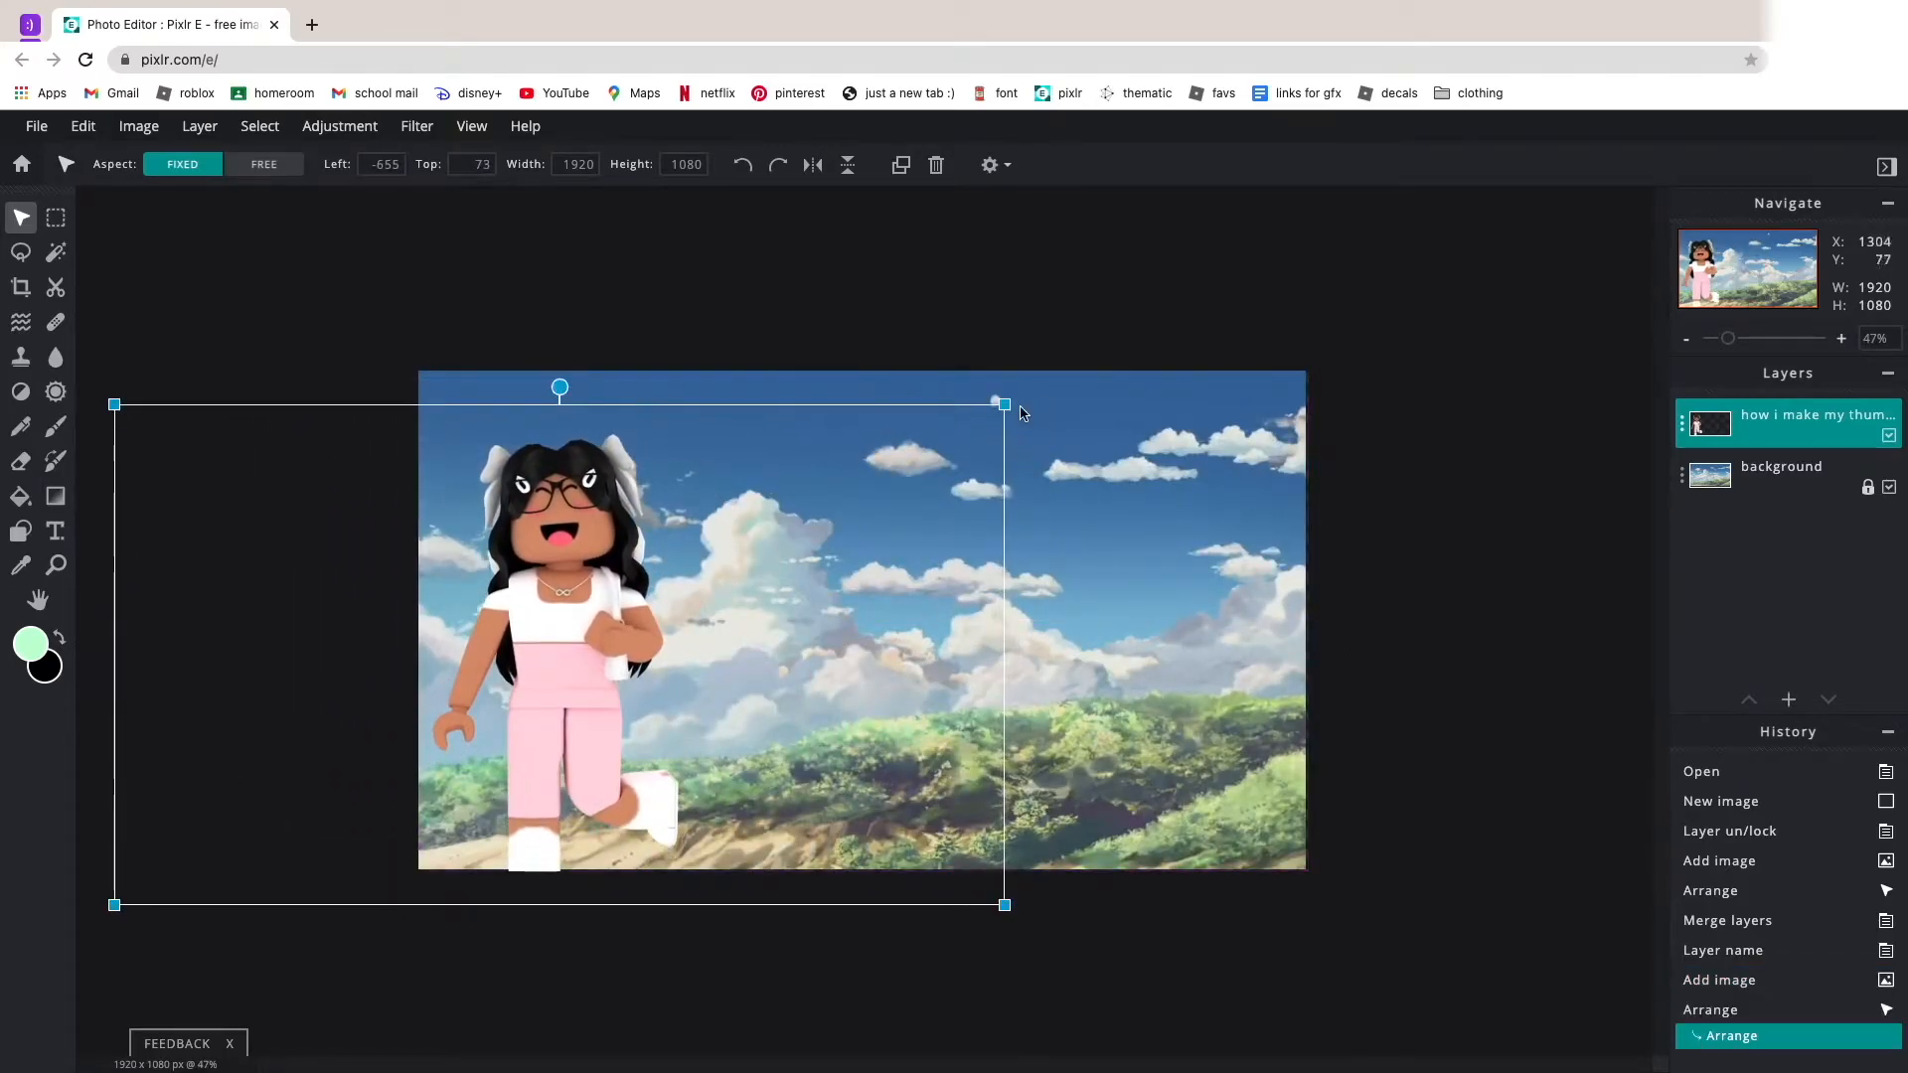
drag(1006, 406, 1537, 179)
drag(1157, 526, 1355, 192)
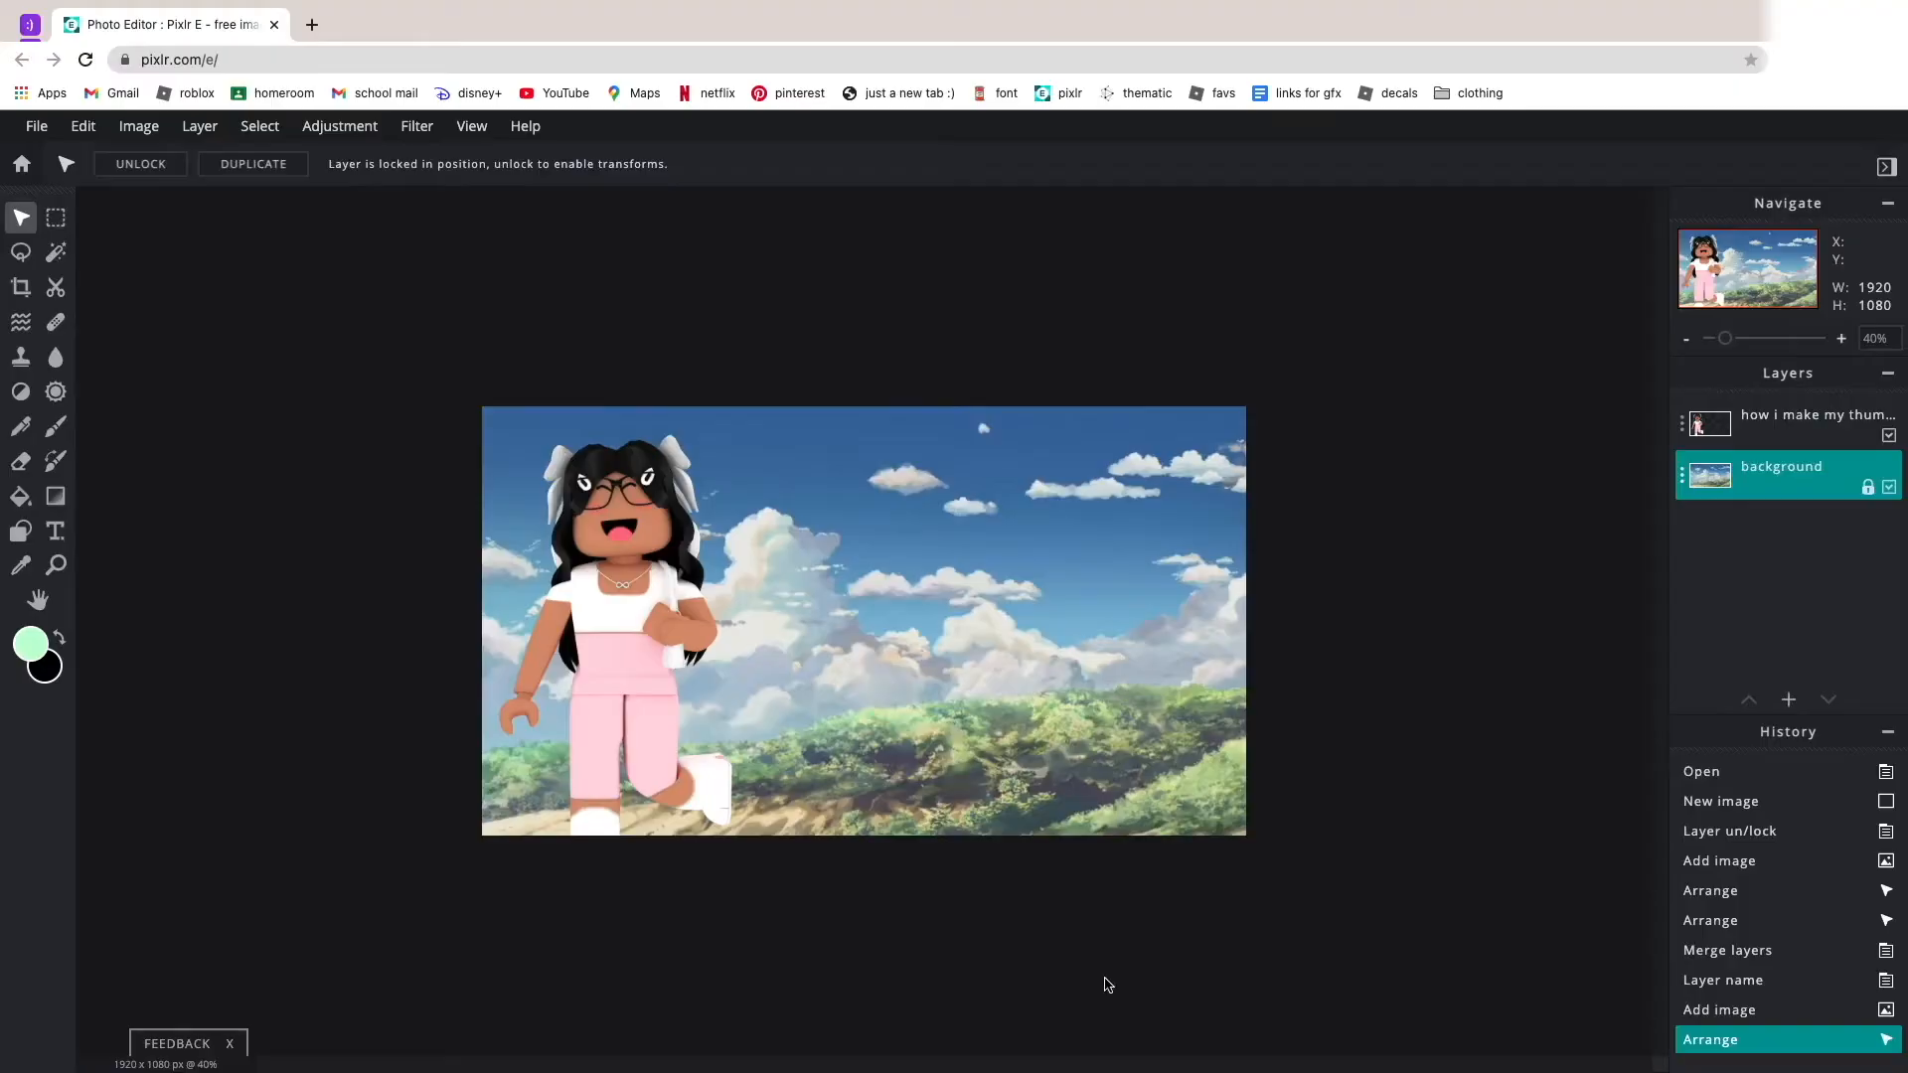
Adjust the character layer's brightness to 13 and contrast to 12, and apply the change.
click(694, 658)
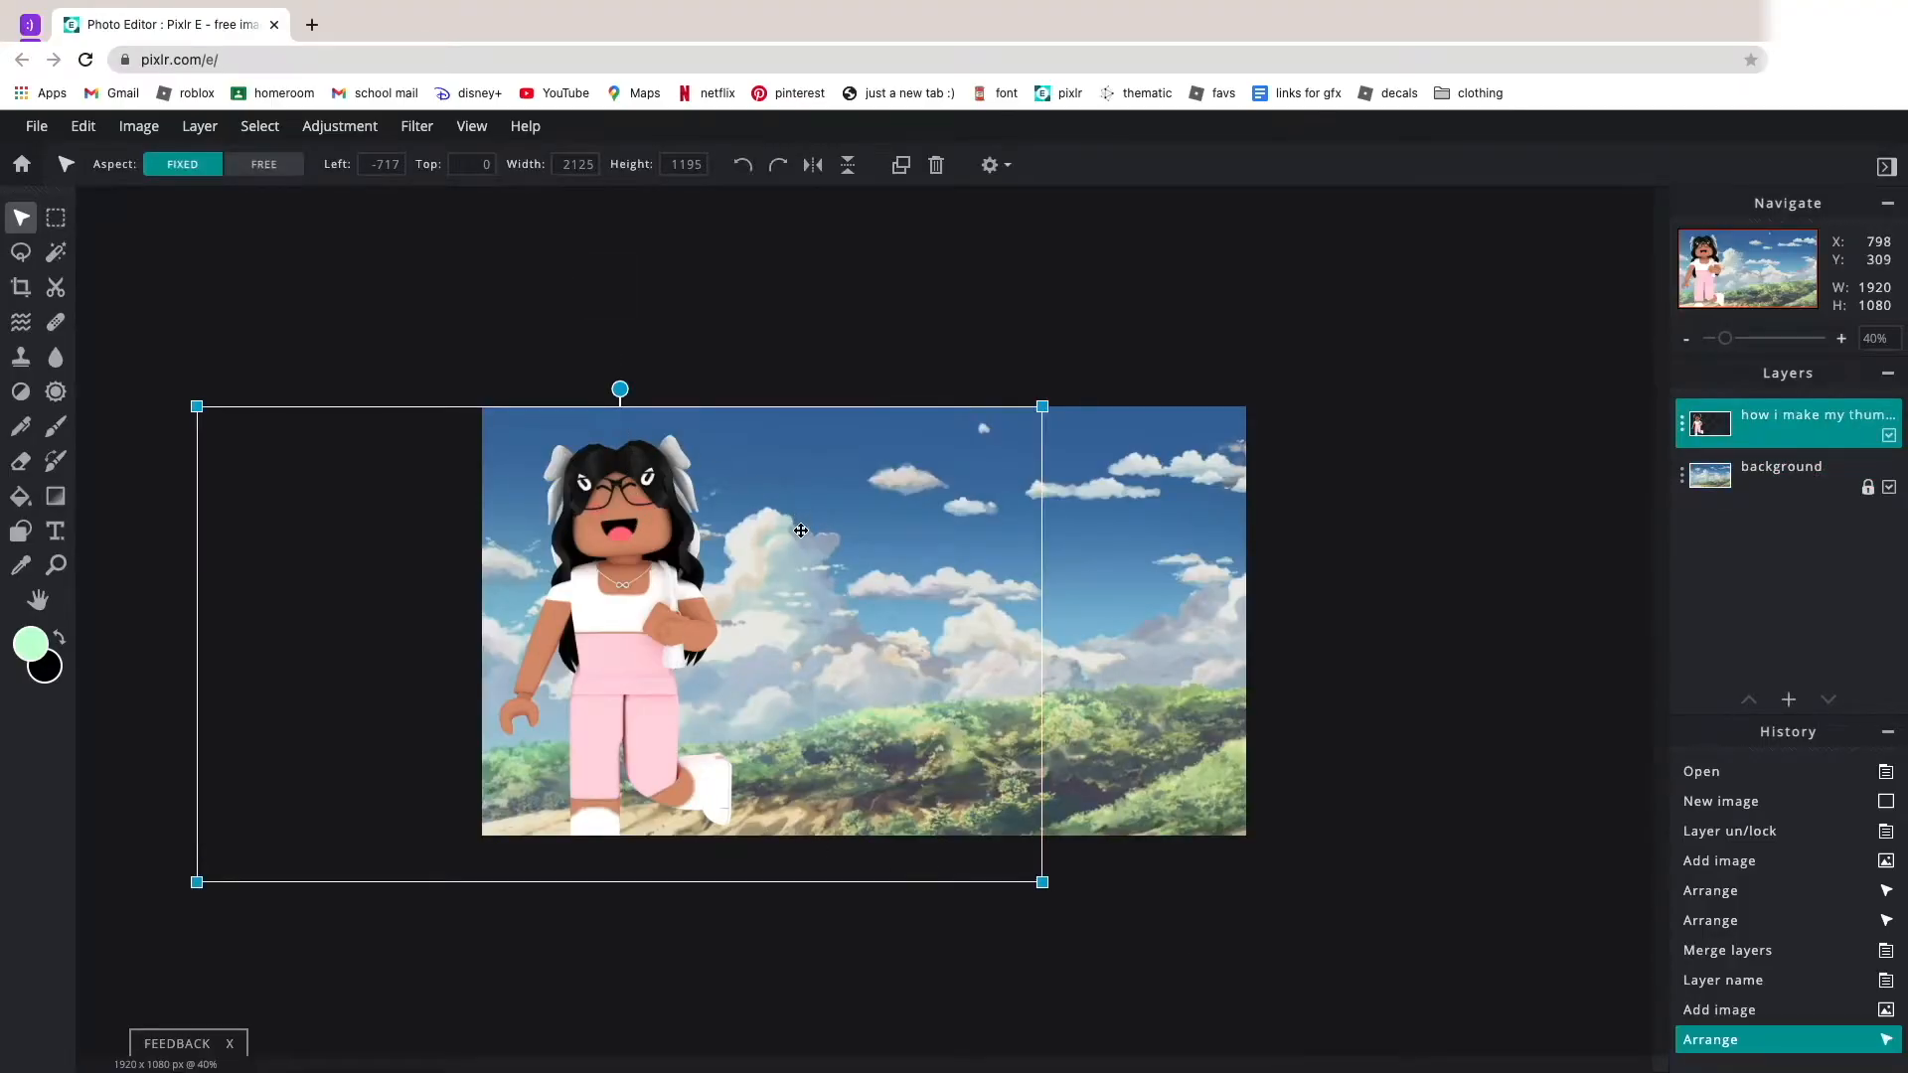
scroll(600, 456, up, 10)
scroll(409, 310, up, 6)
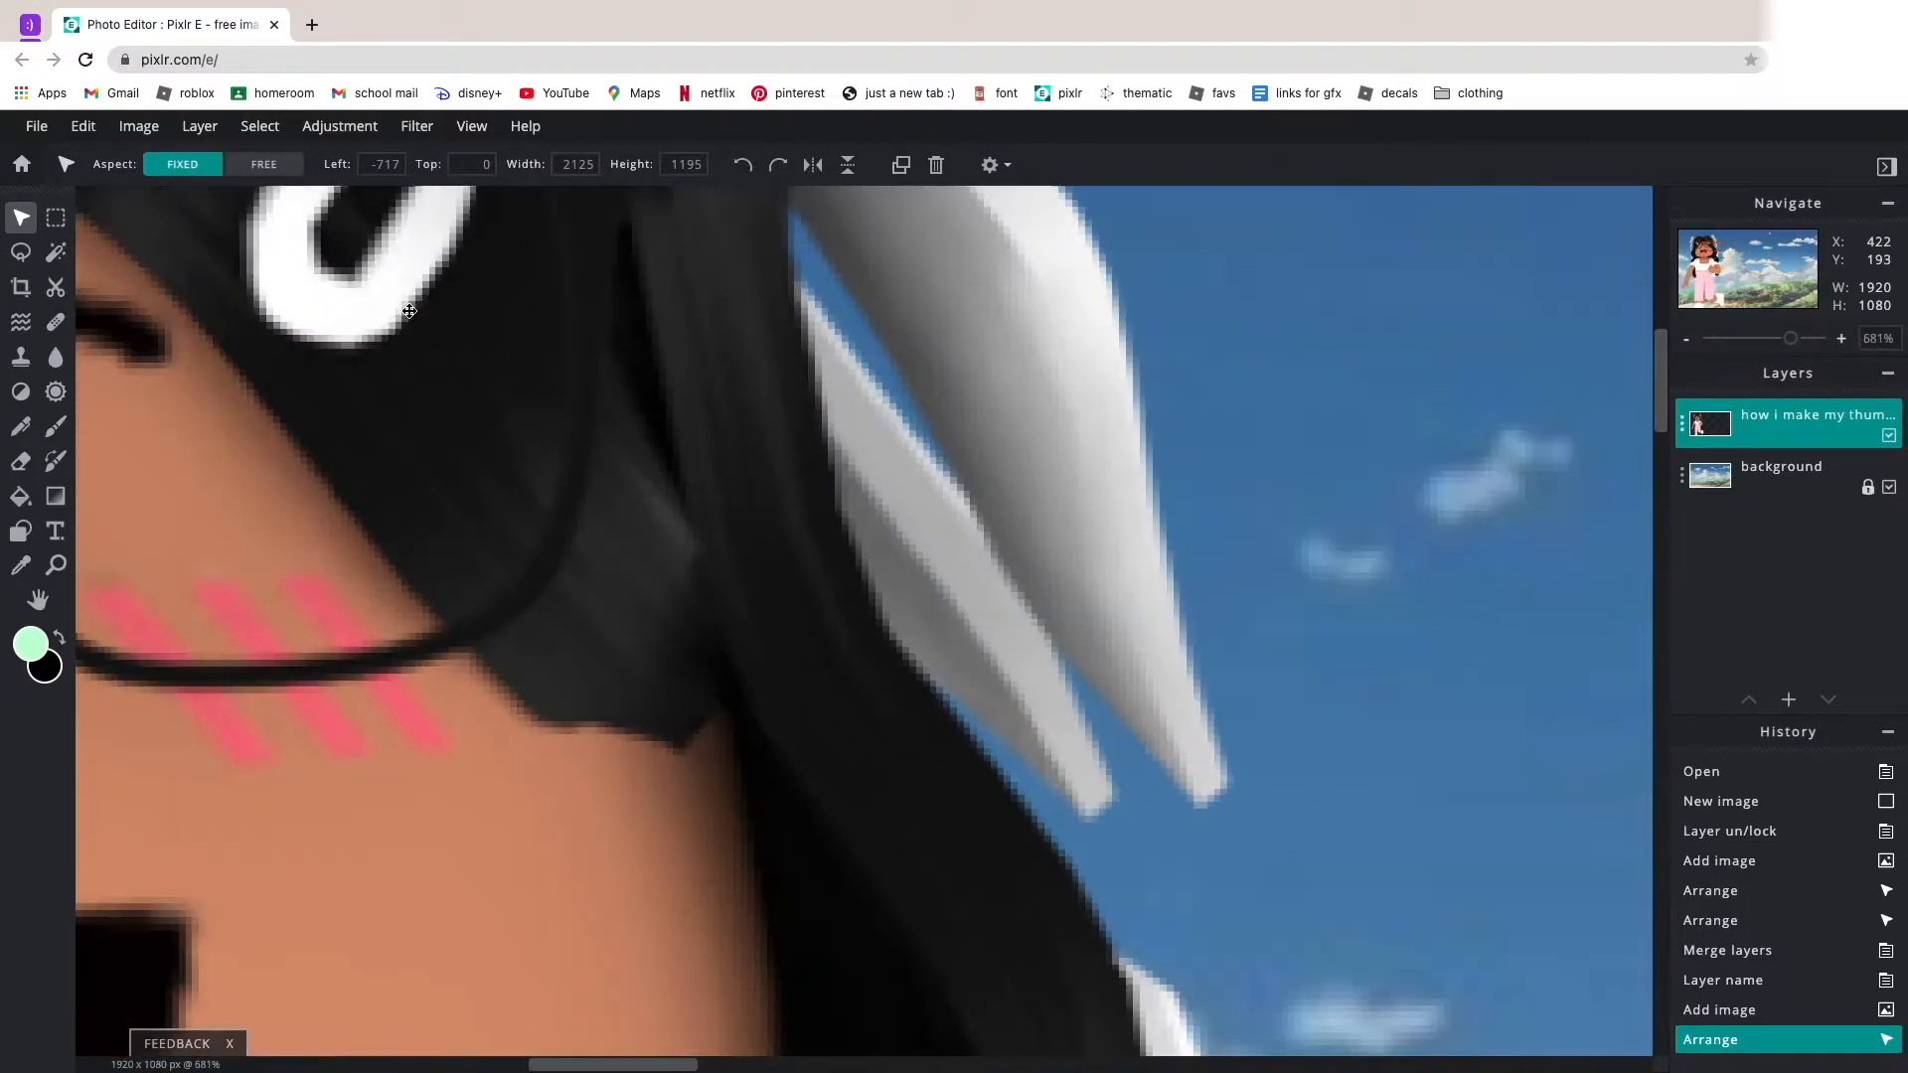
scroll(410, 312, down, 11)
scroll(437, 239, down, 7)
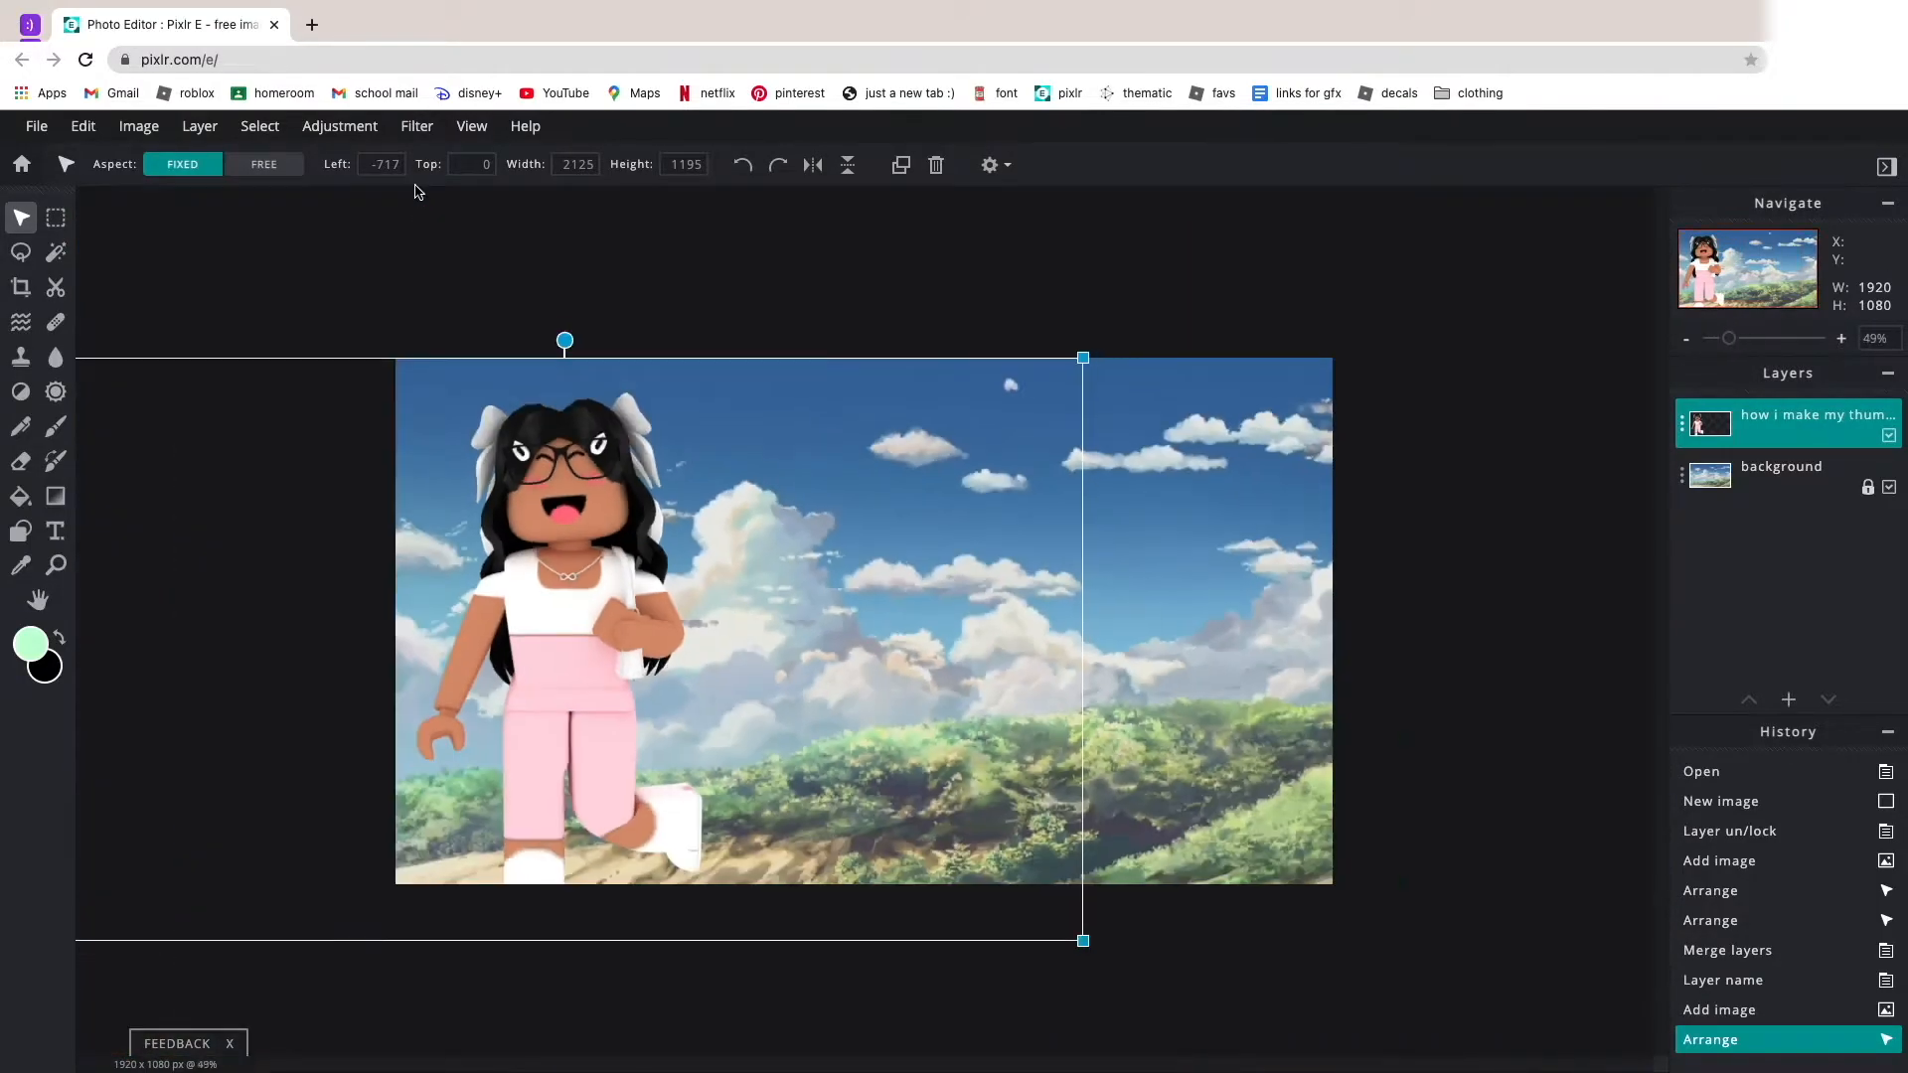
click(335, 128)
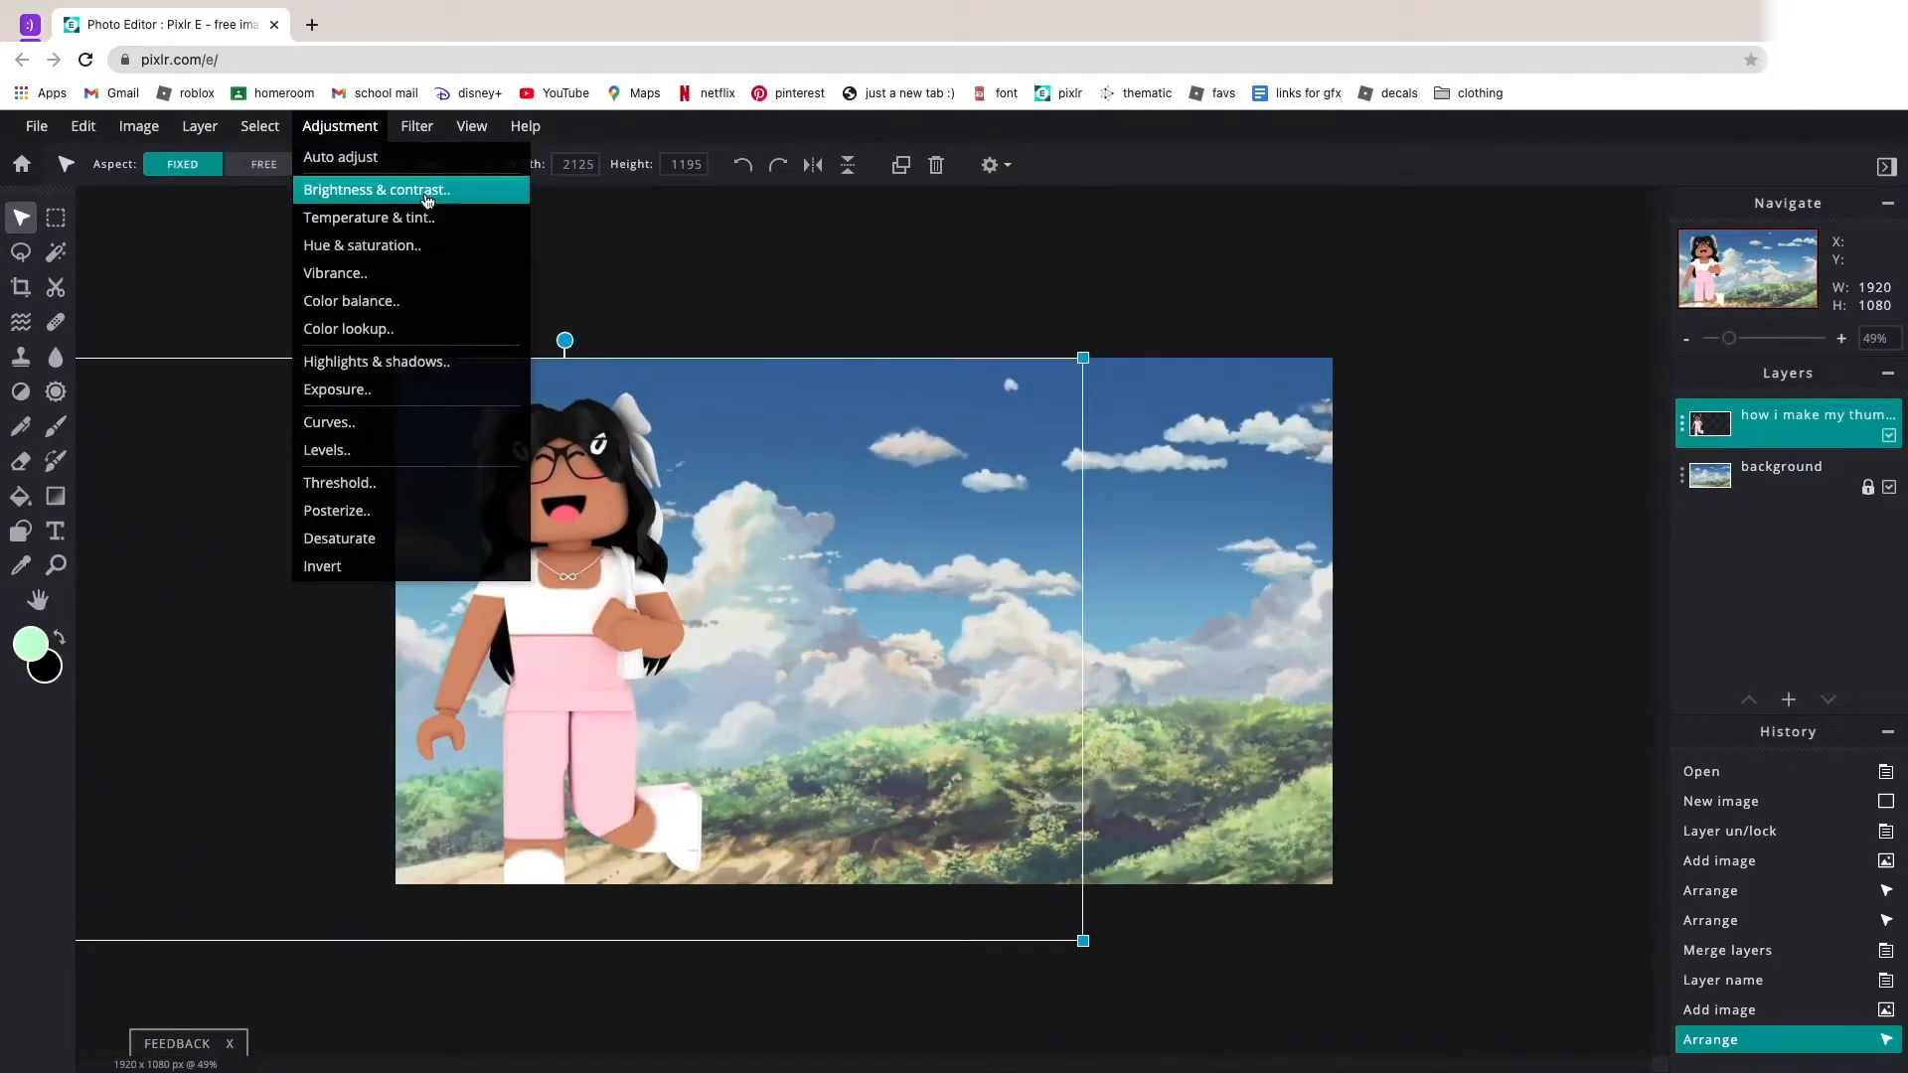
click(427, 195)
drag(960, 608, 839, 615)
drag(825, 687, 996, 692)
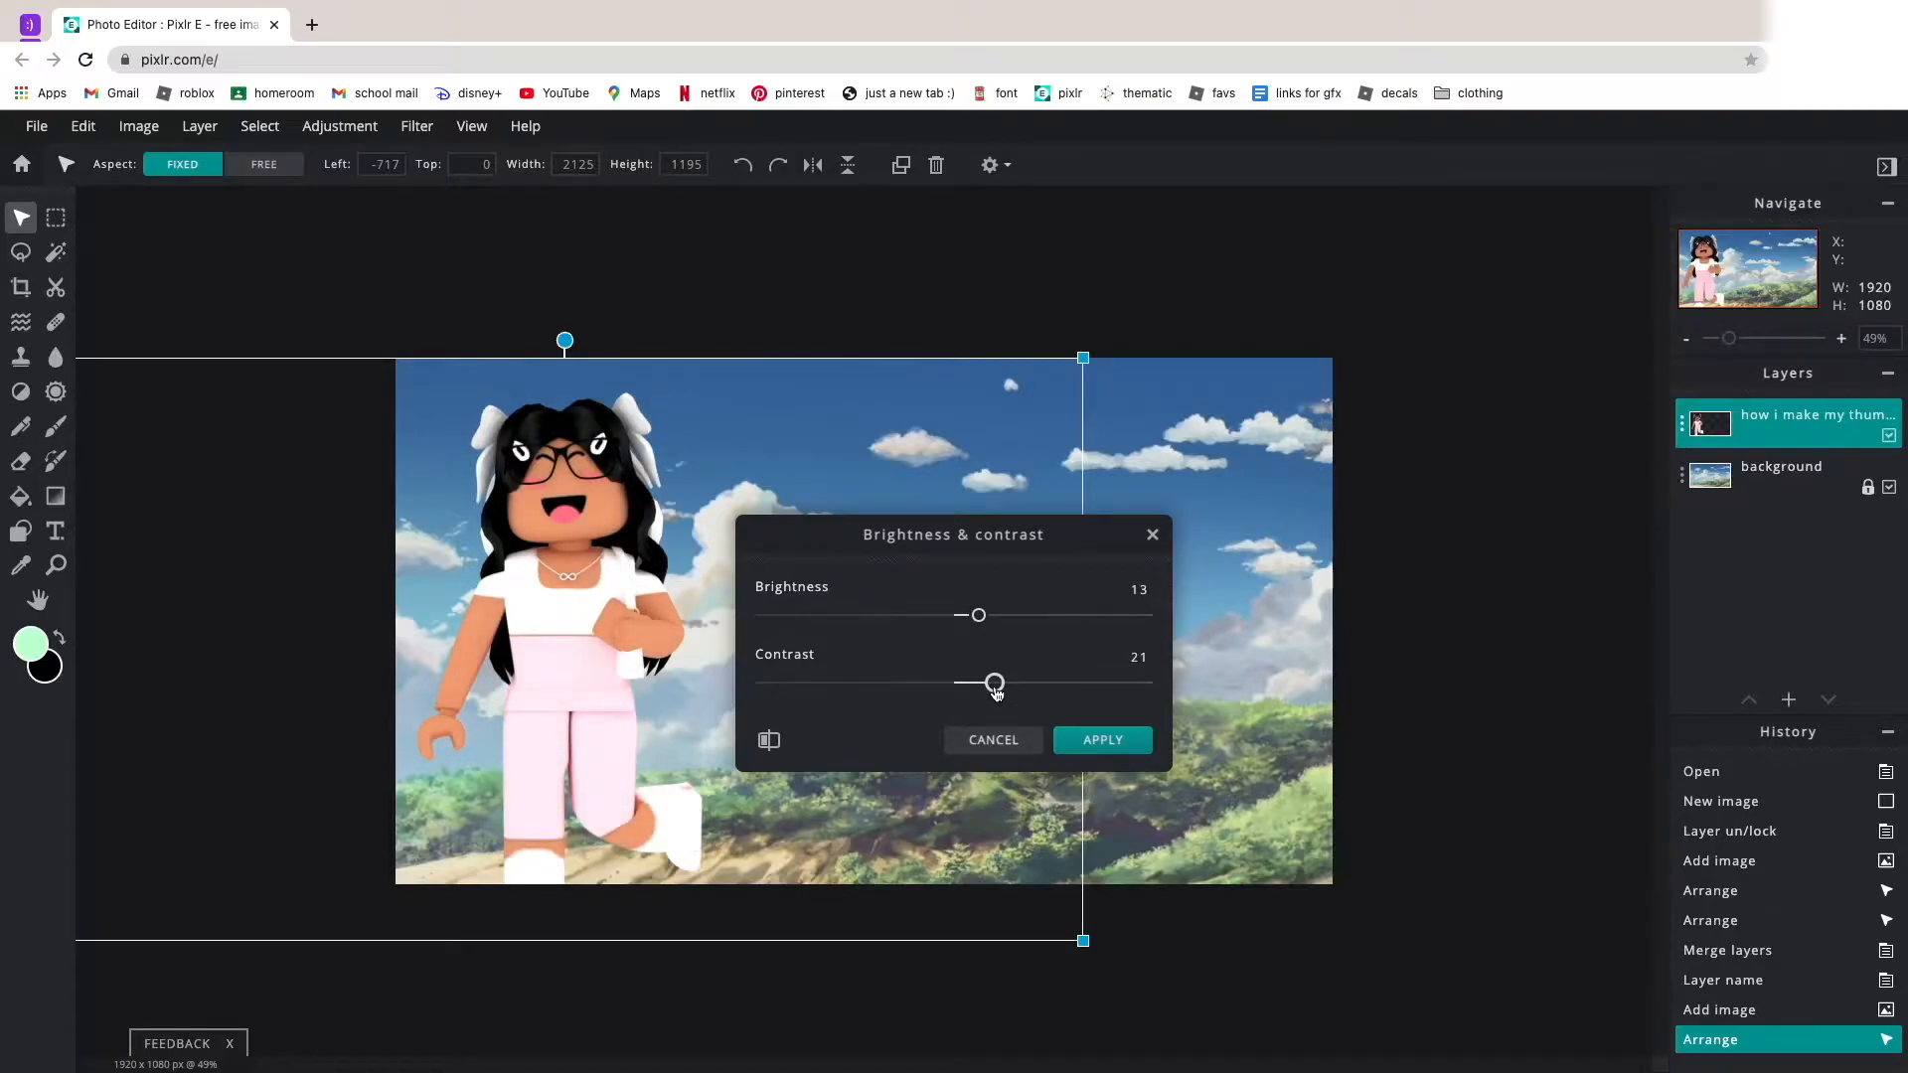
click(1101, 739)
Lock the character layer and make the background layer active.
click(1779, 473)
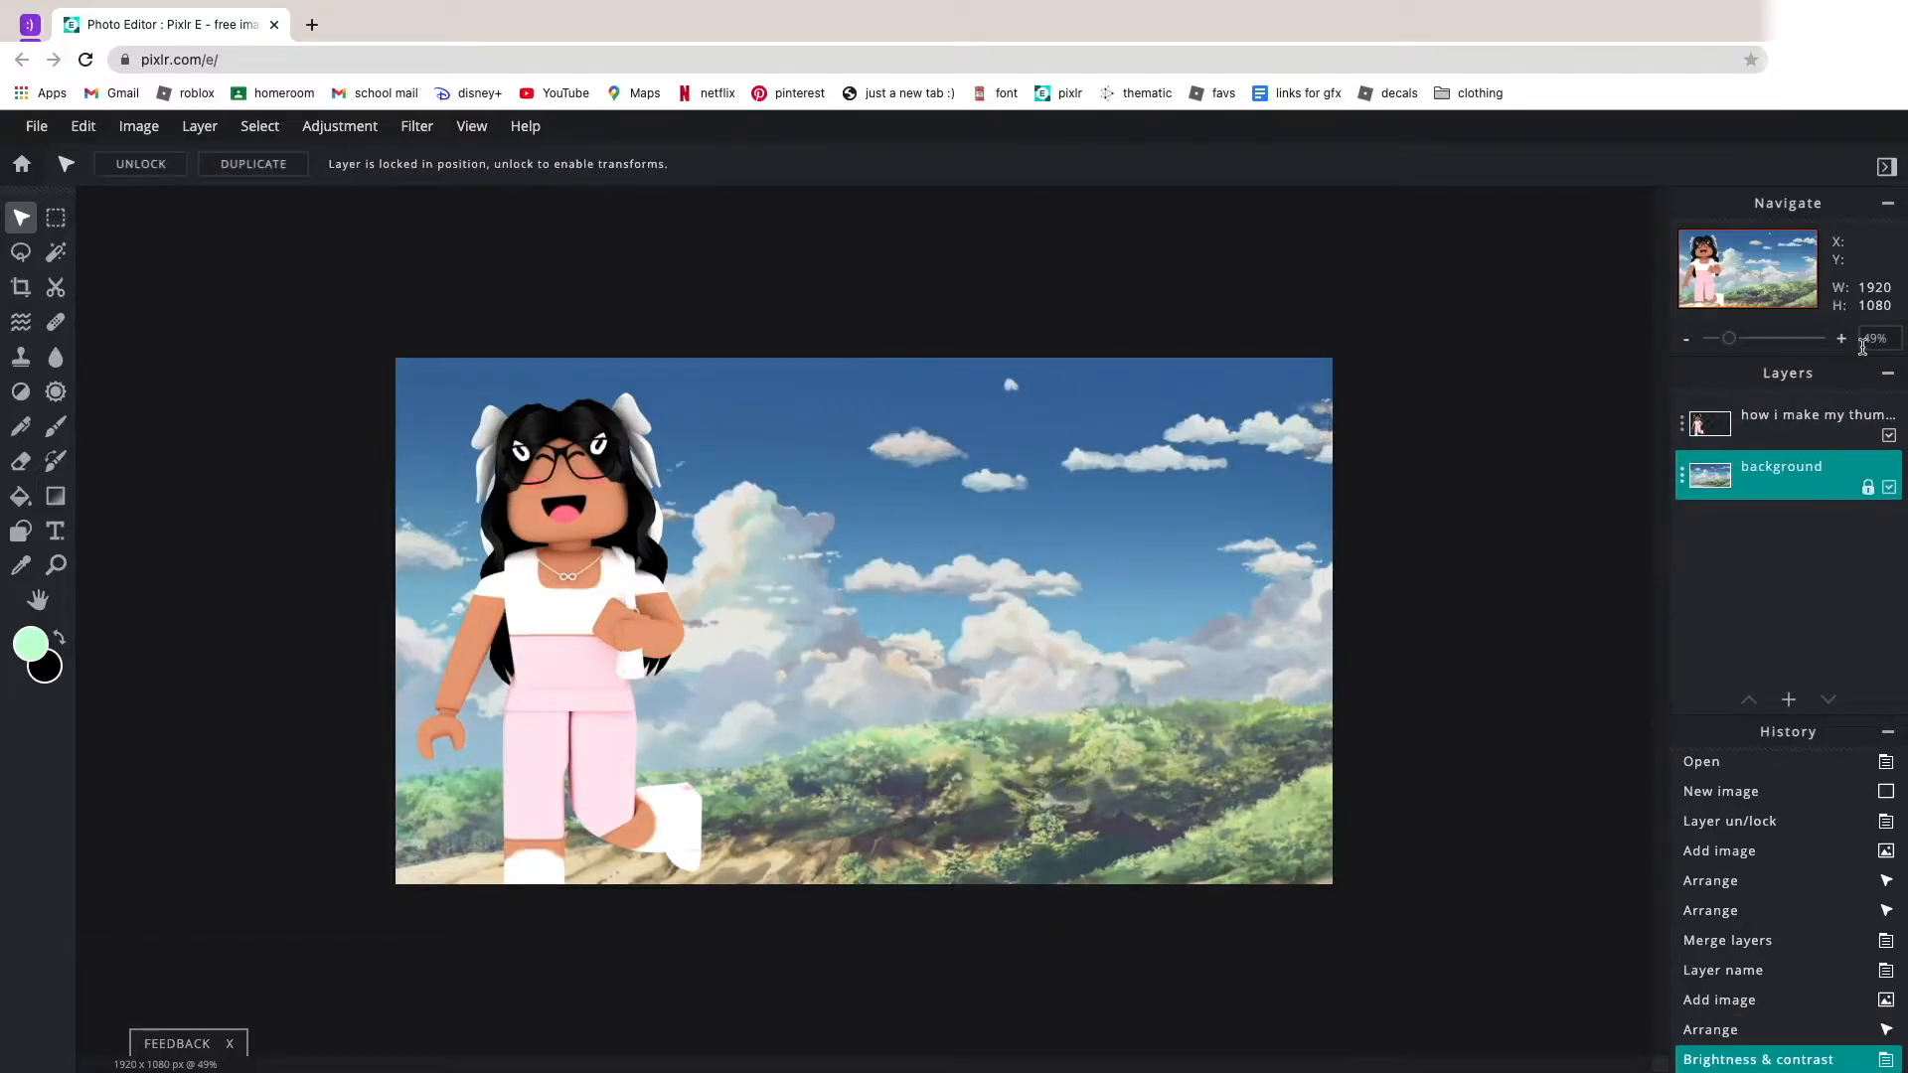
click(1682, 425)
click(1649, 603)
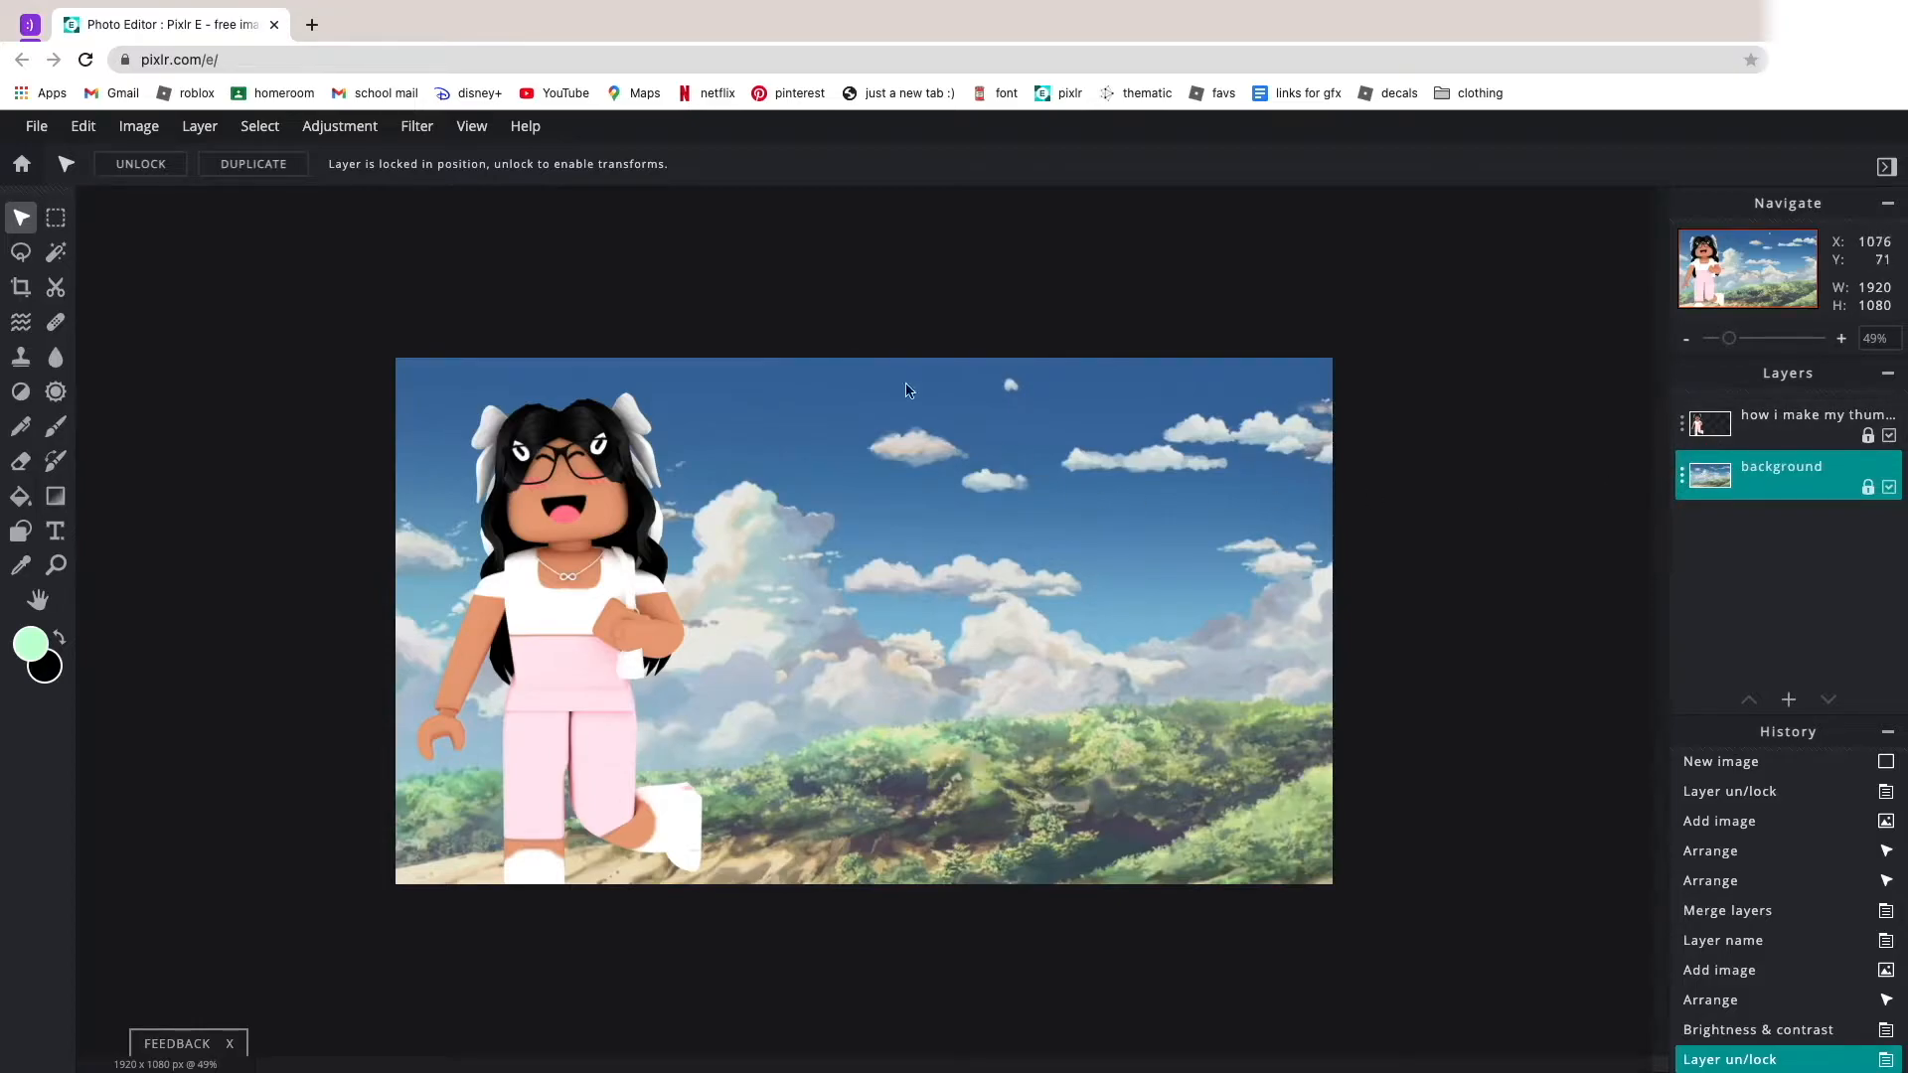
Preview a Gaussian blur of 100 on the background layer and cancel it.
click(415, 126)
mouse_move(487, 189)
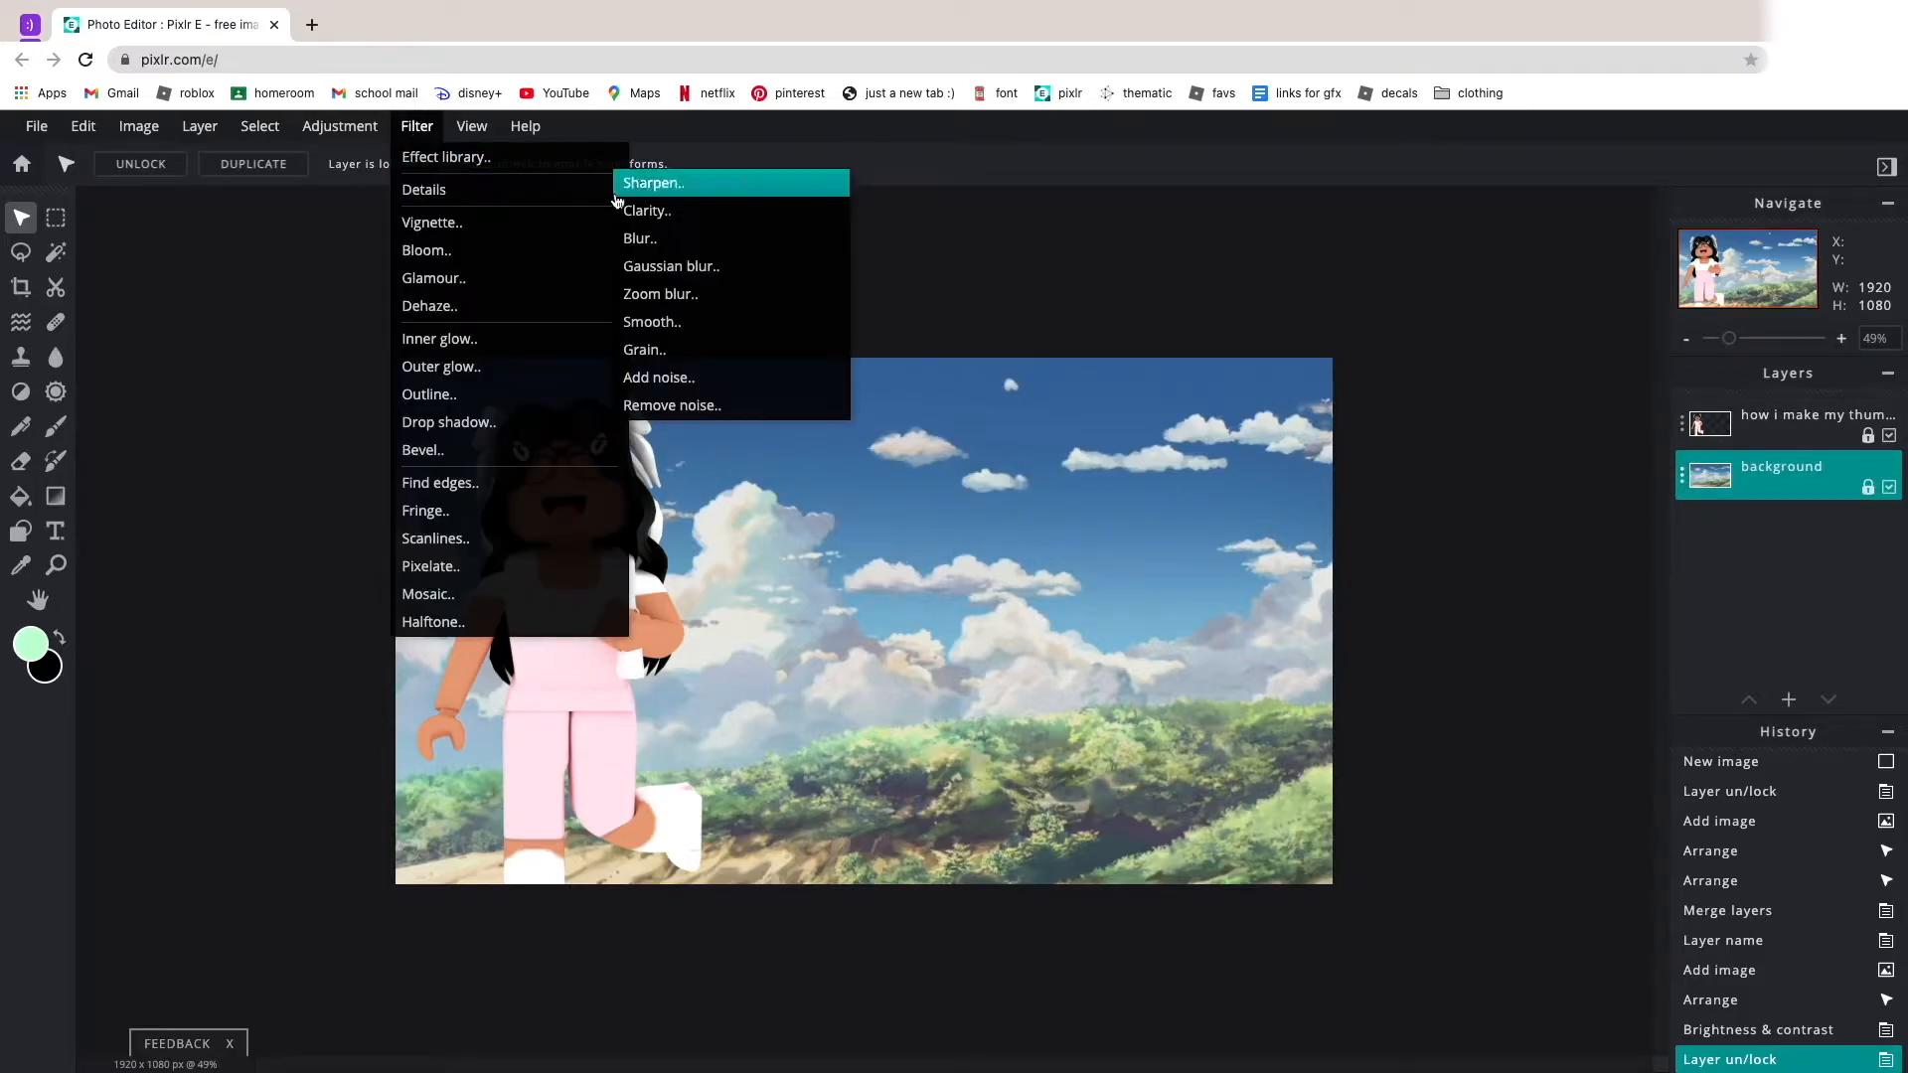
click(686, 267)
drag(792, 629, 1202, 559)
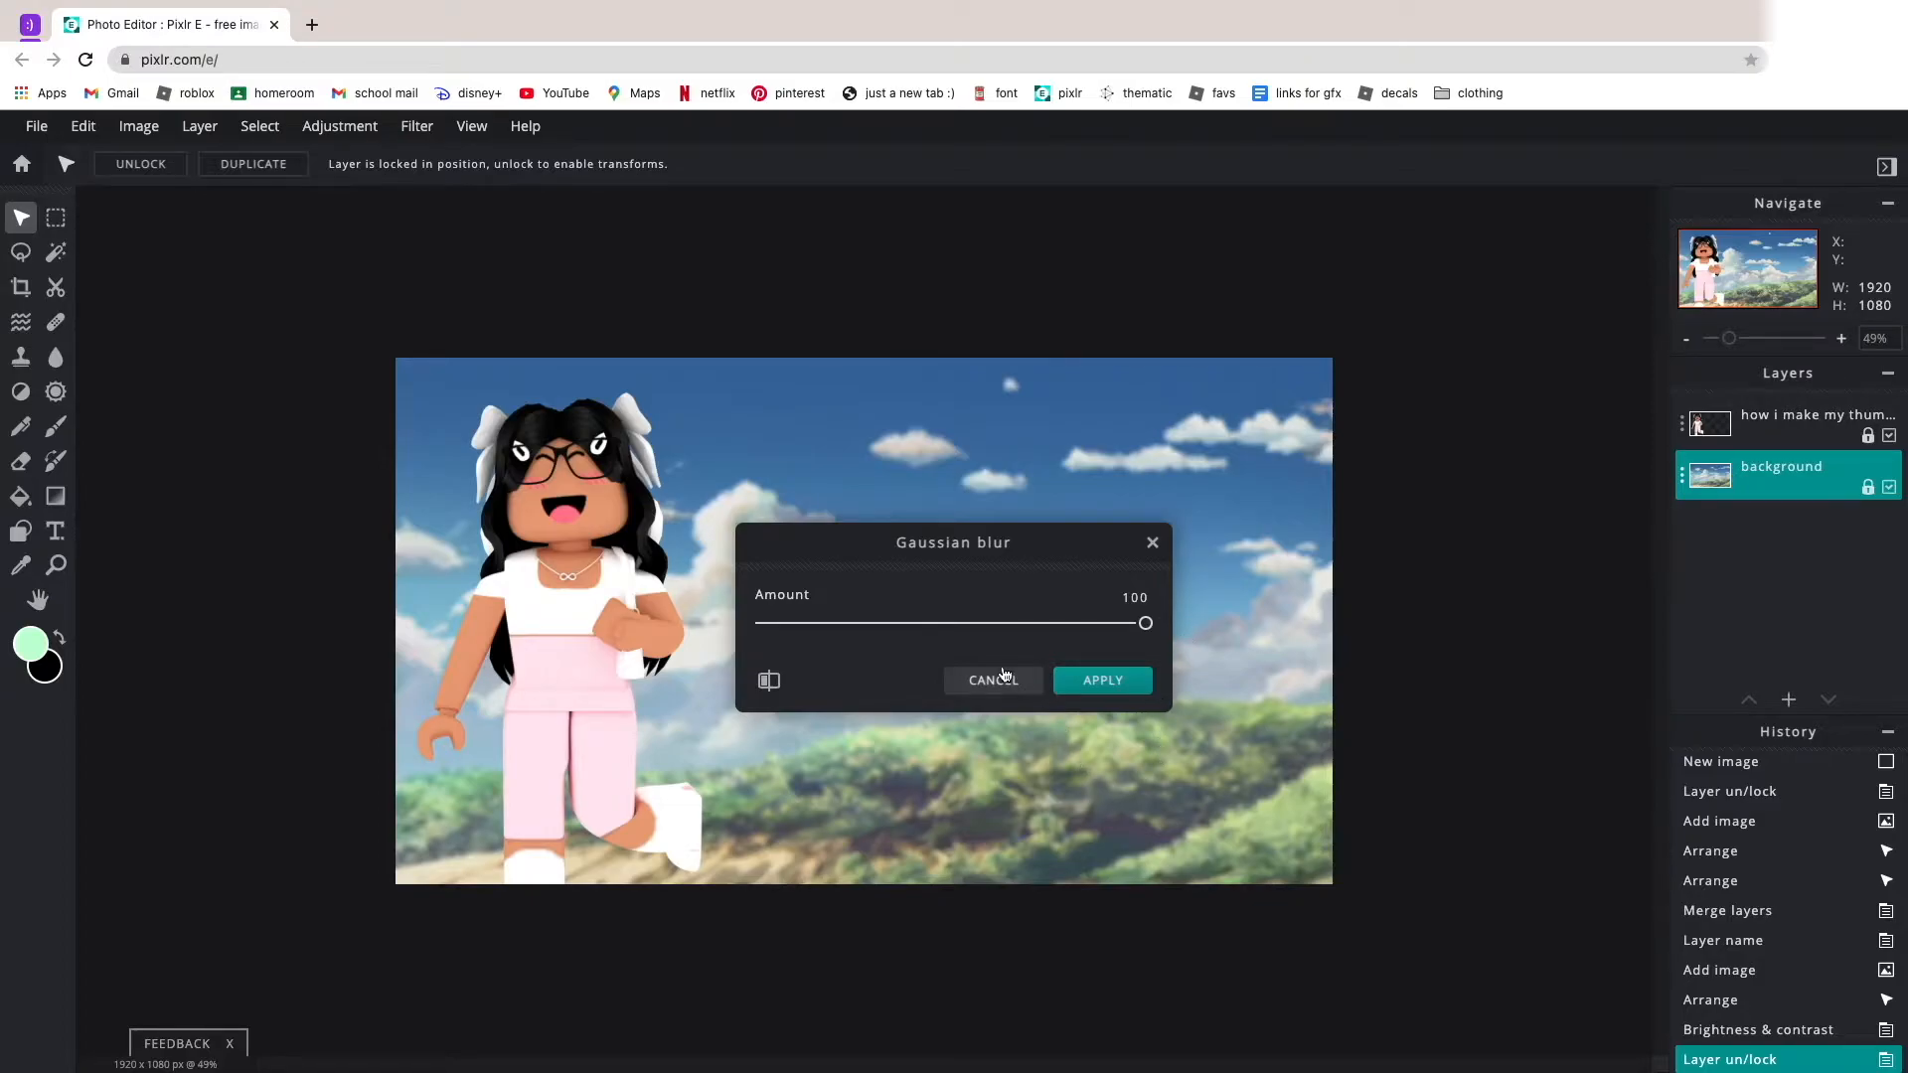
click(994, 679)
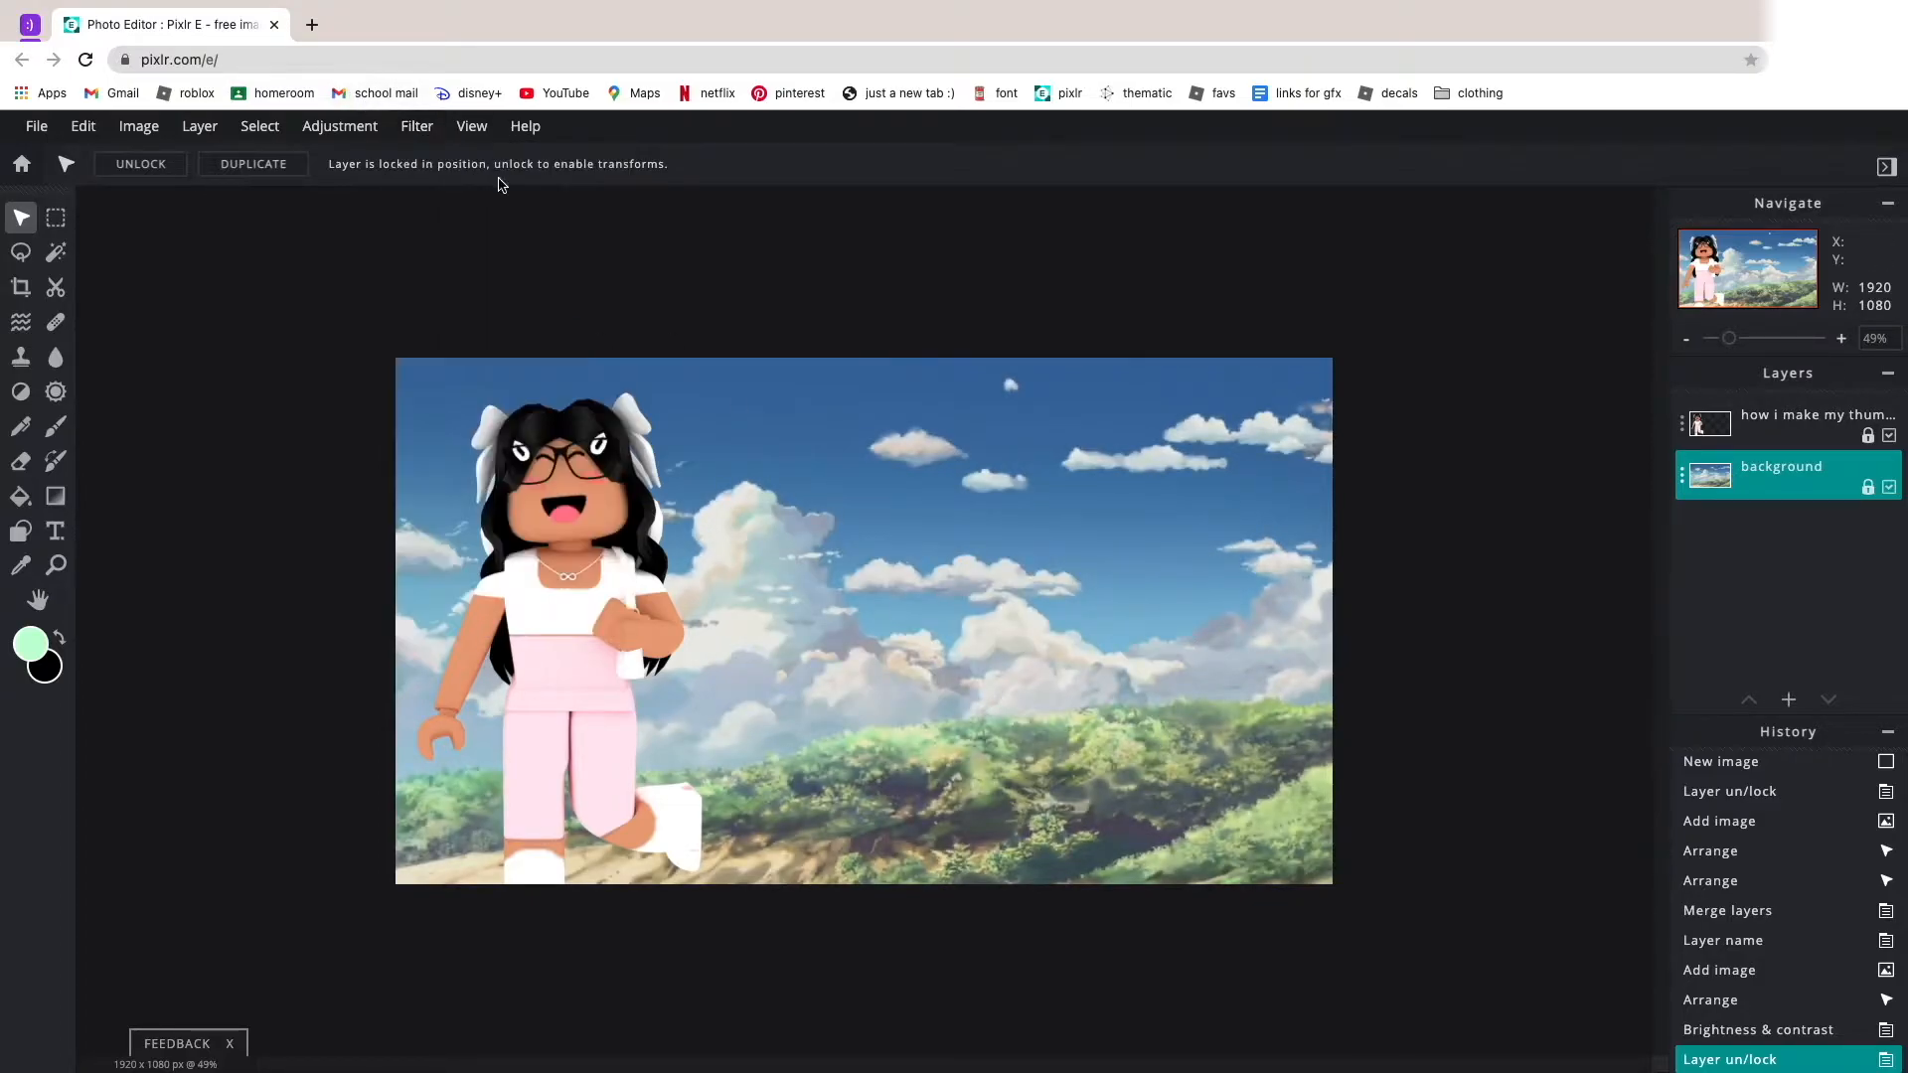
Preview the regular Blur filter at 100 on the background layer and cancel it.
click(416, 126)
mouse_move(511, 191)
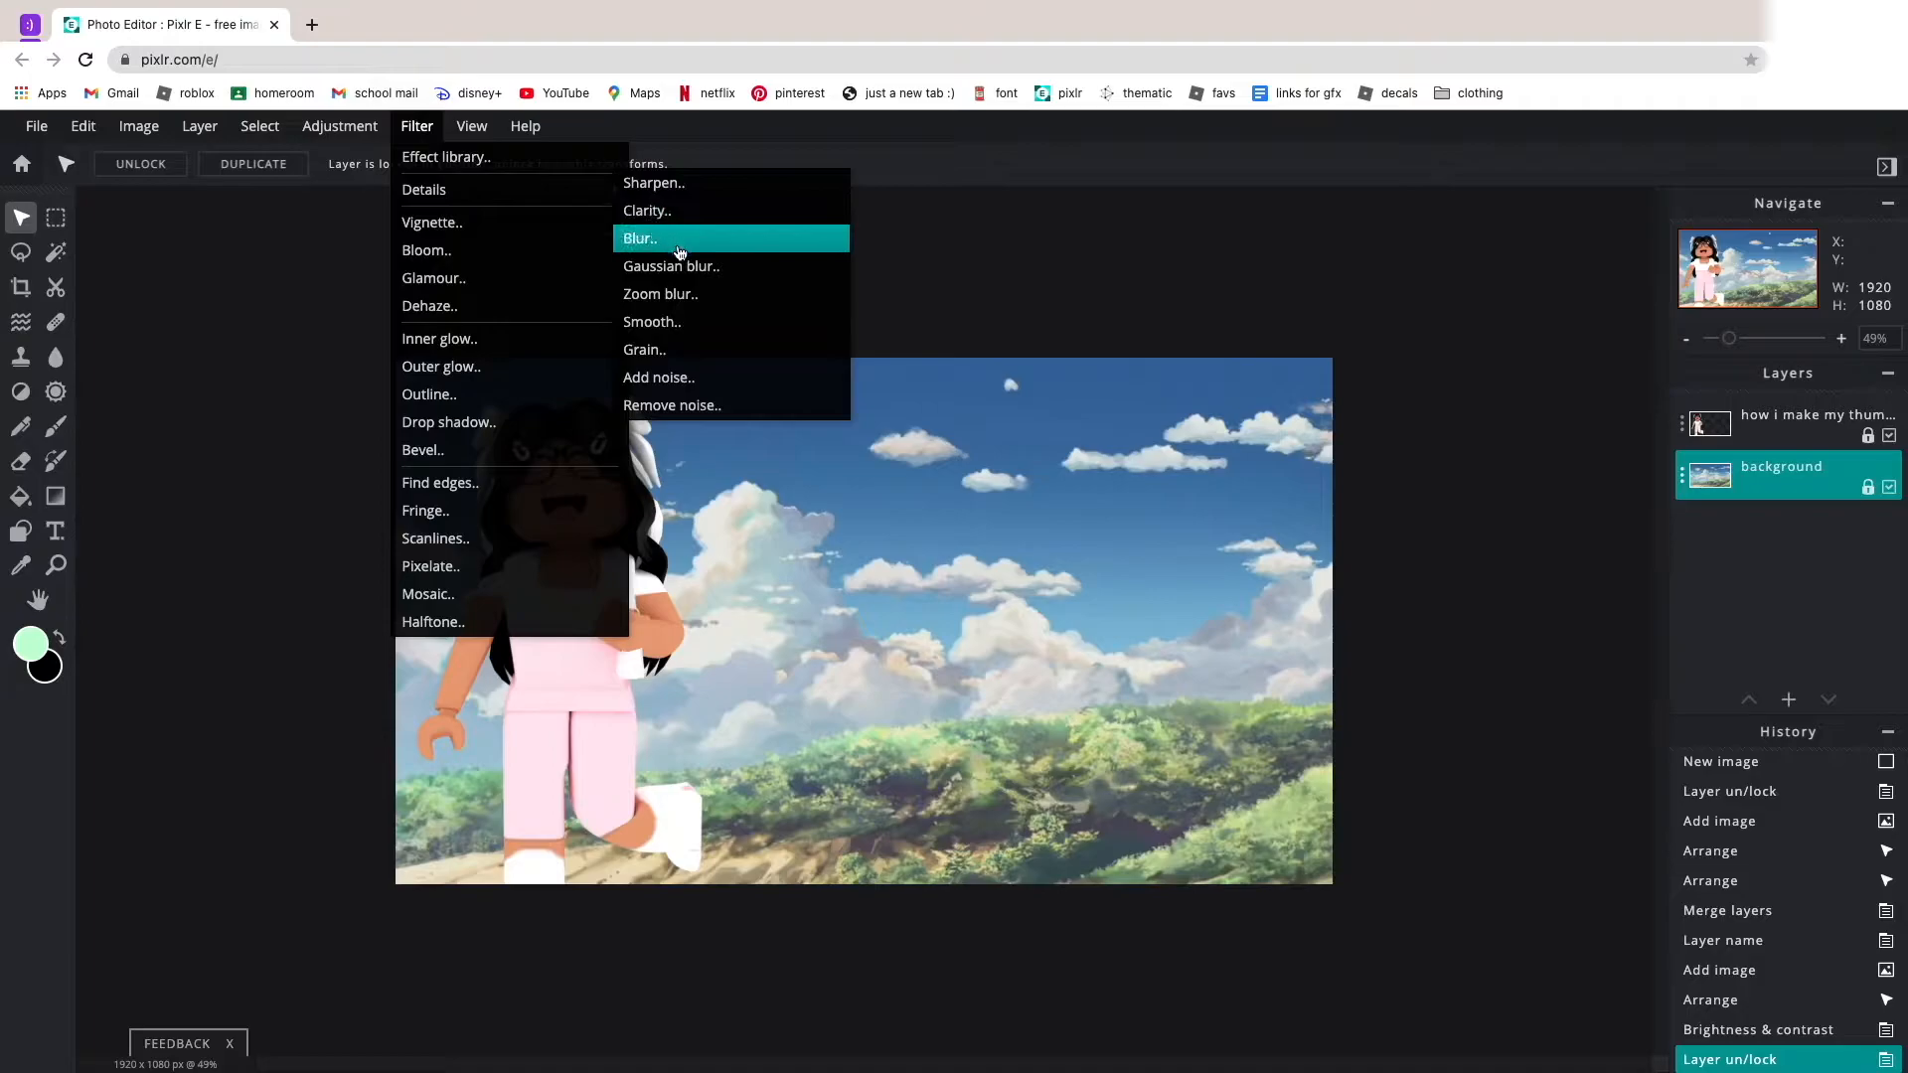
click(680, 251)
drag(804, 616, 1213, 612)
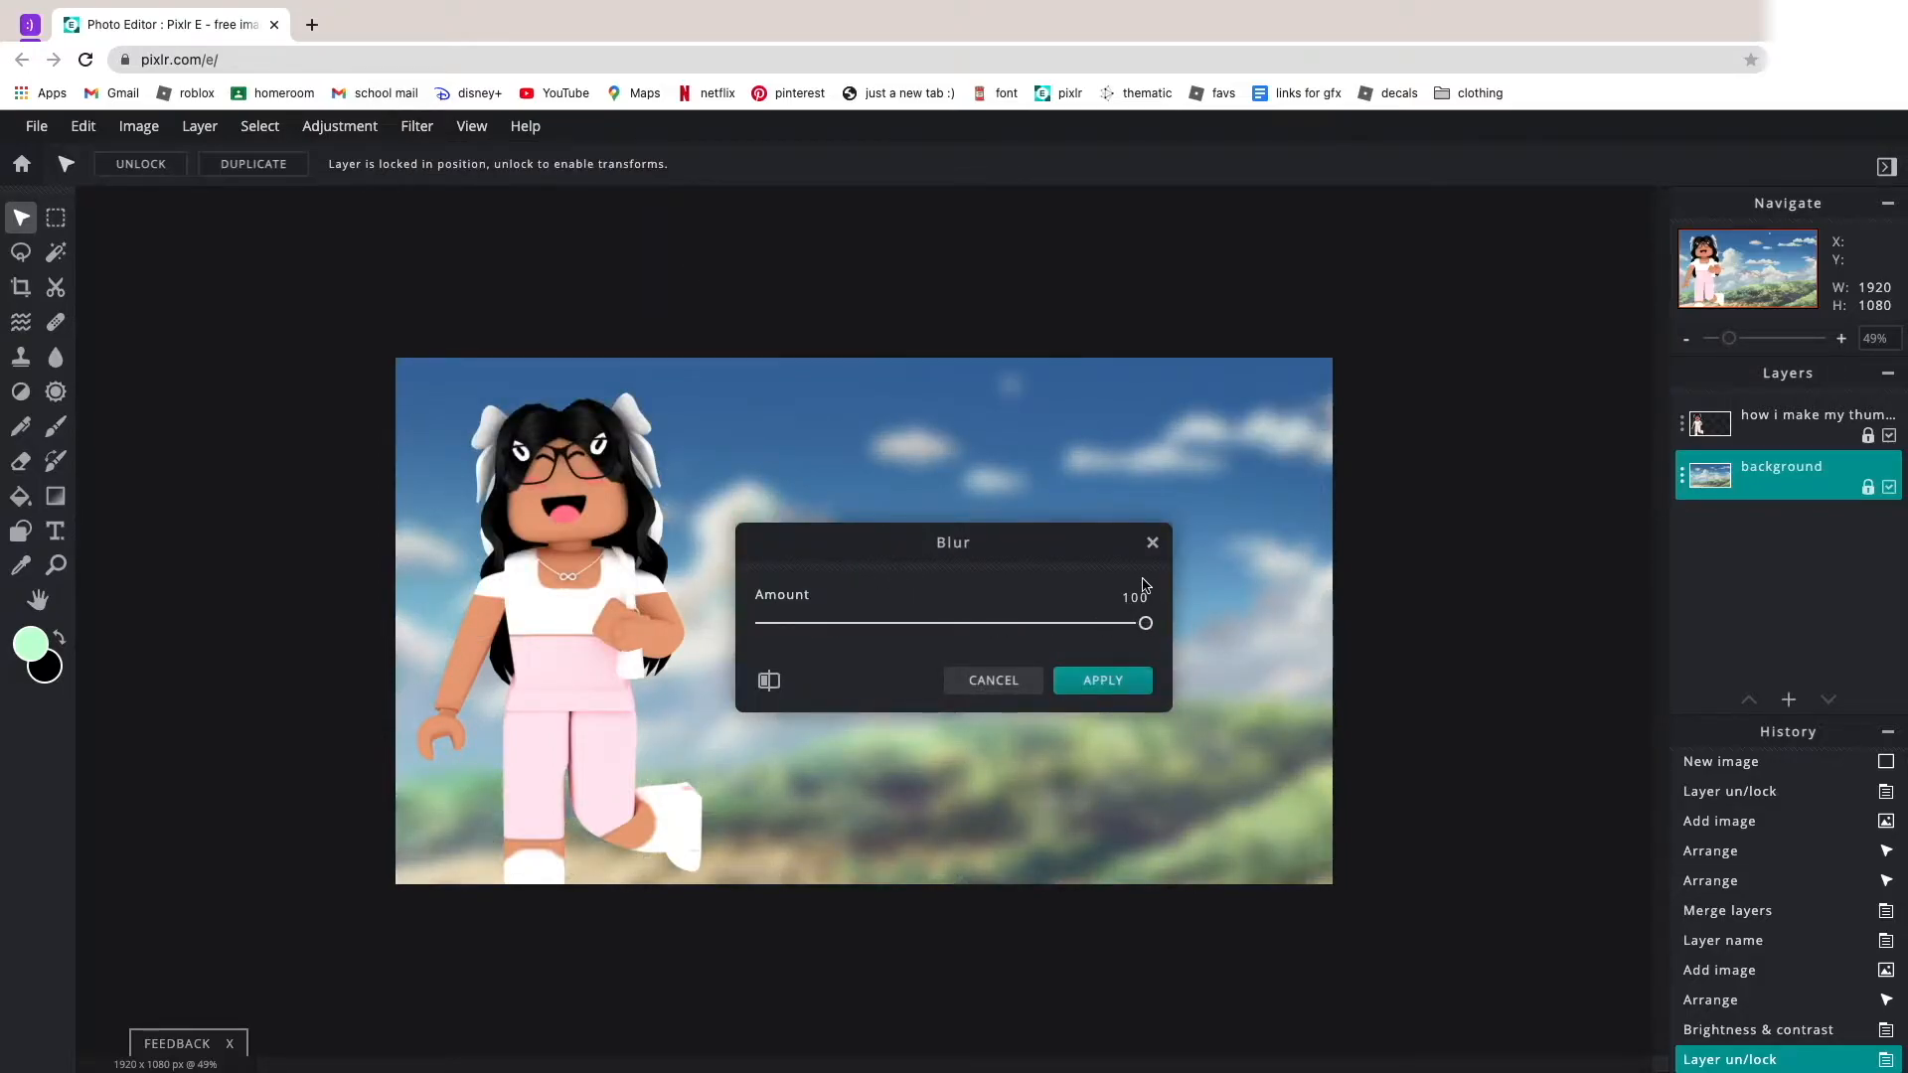
click(995, 680)
Set a Gaussian blur of about 70 for the background layer.
click(416, 126)
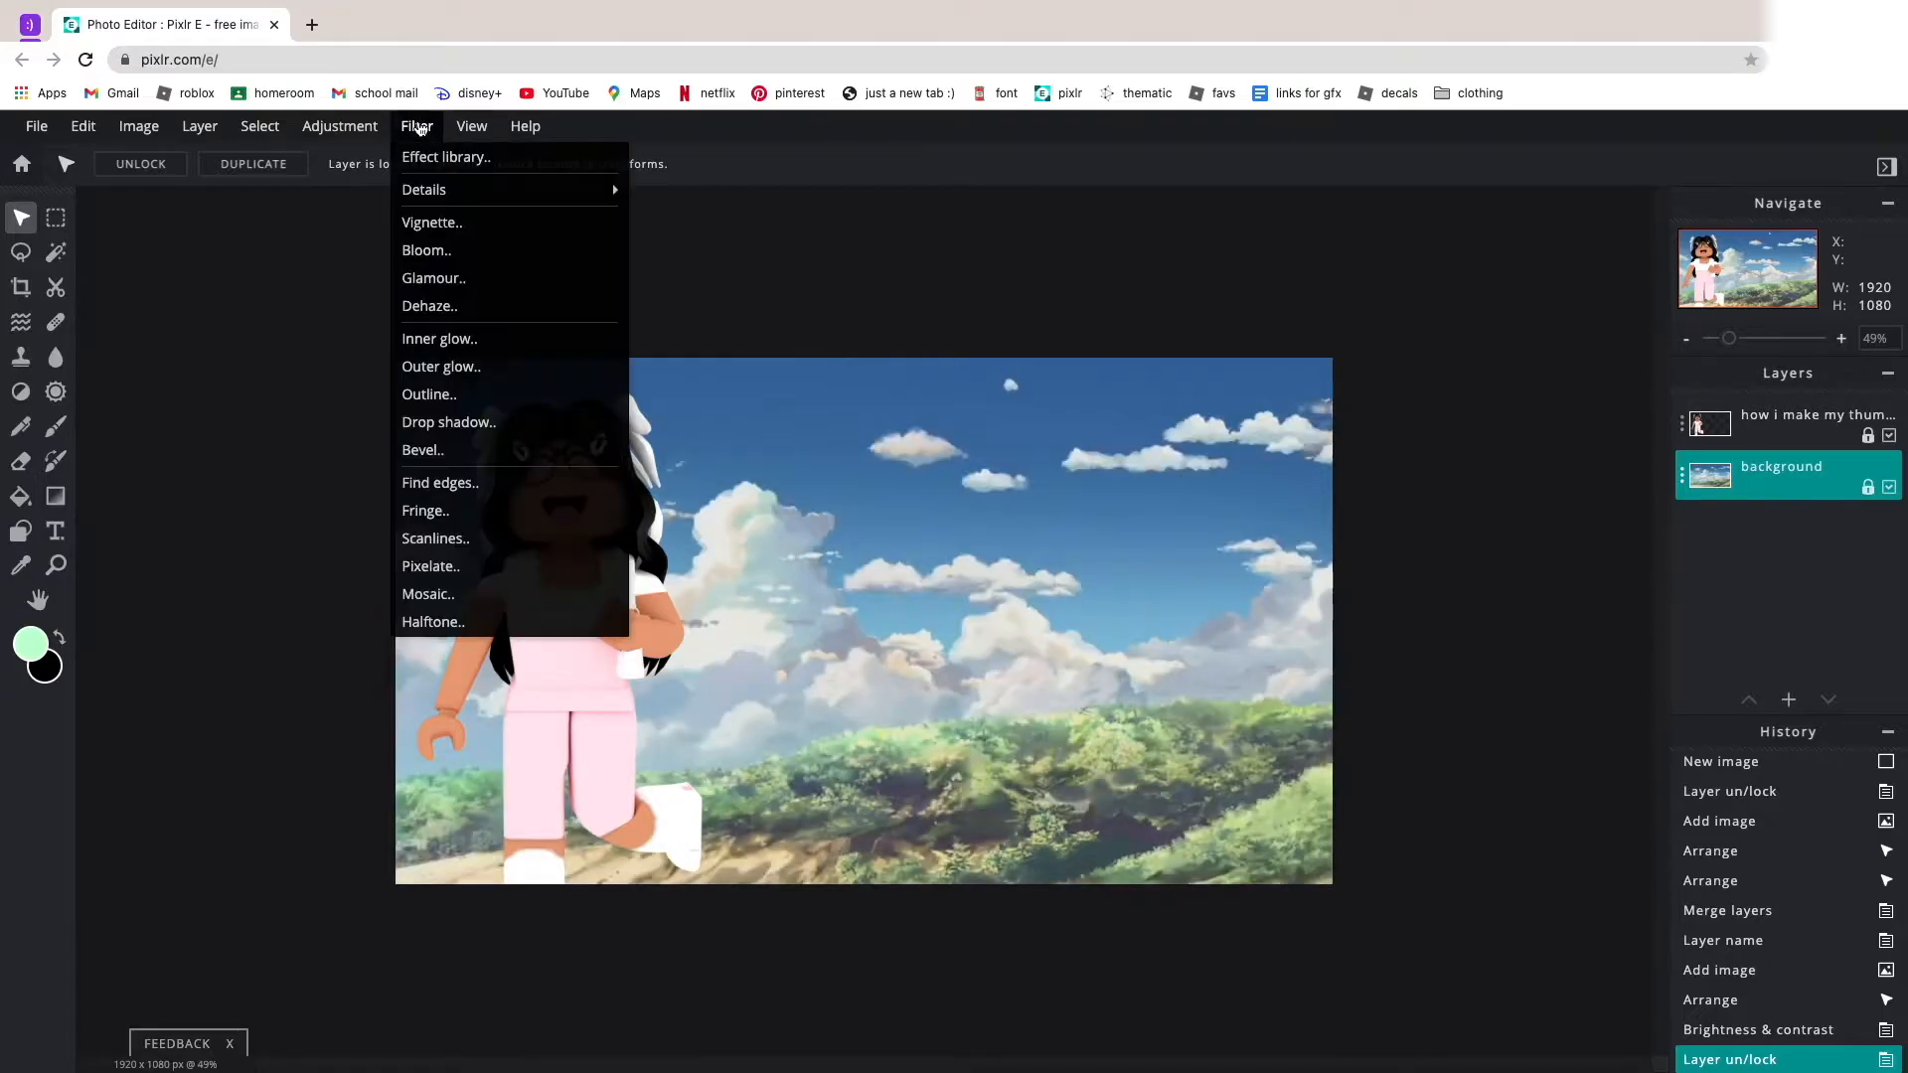
mouse_move(468, 190)
click(691, 268)
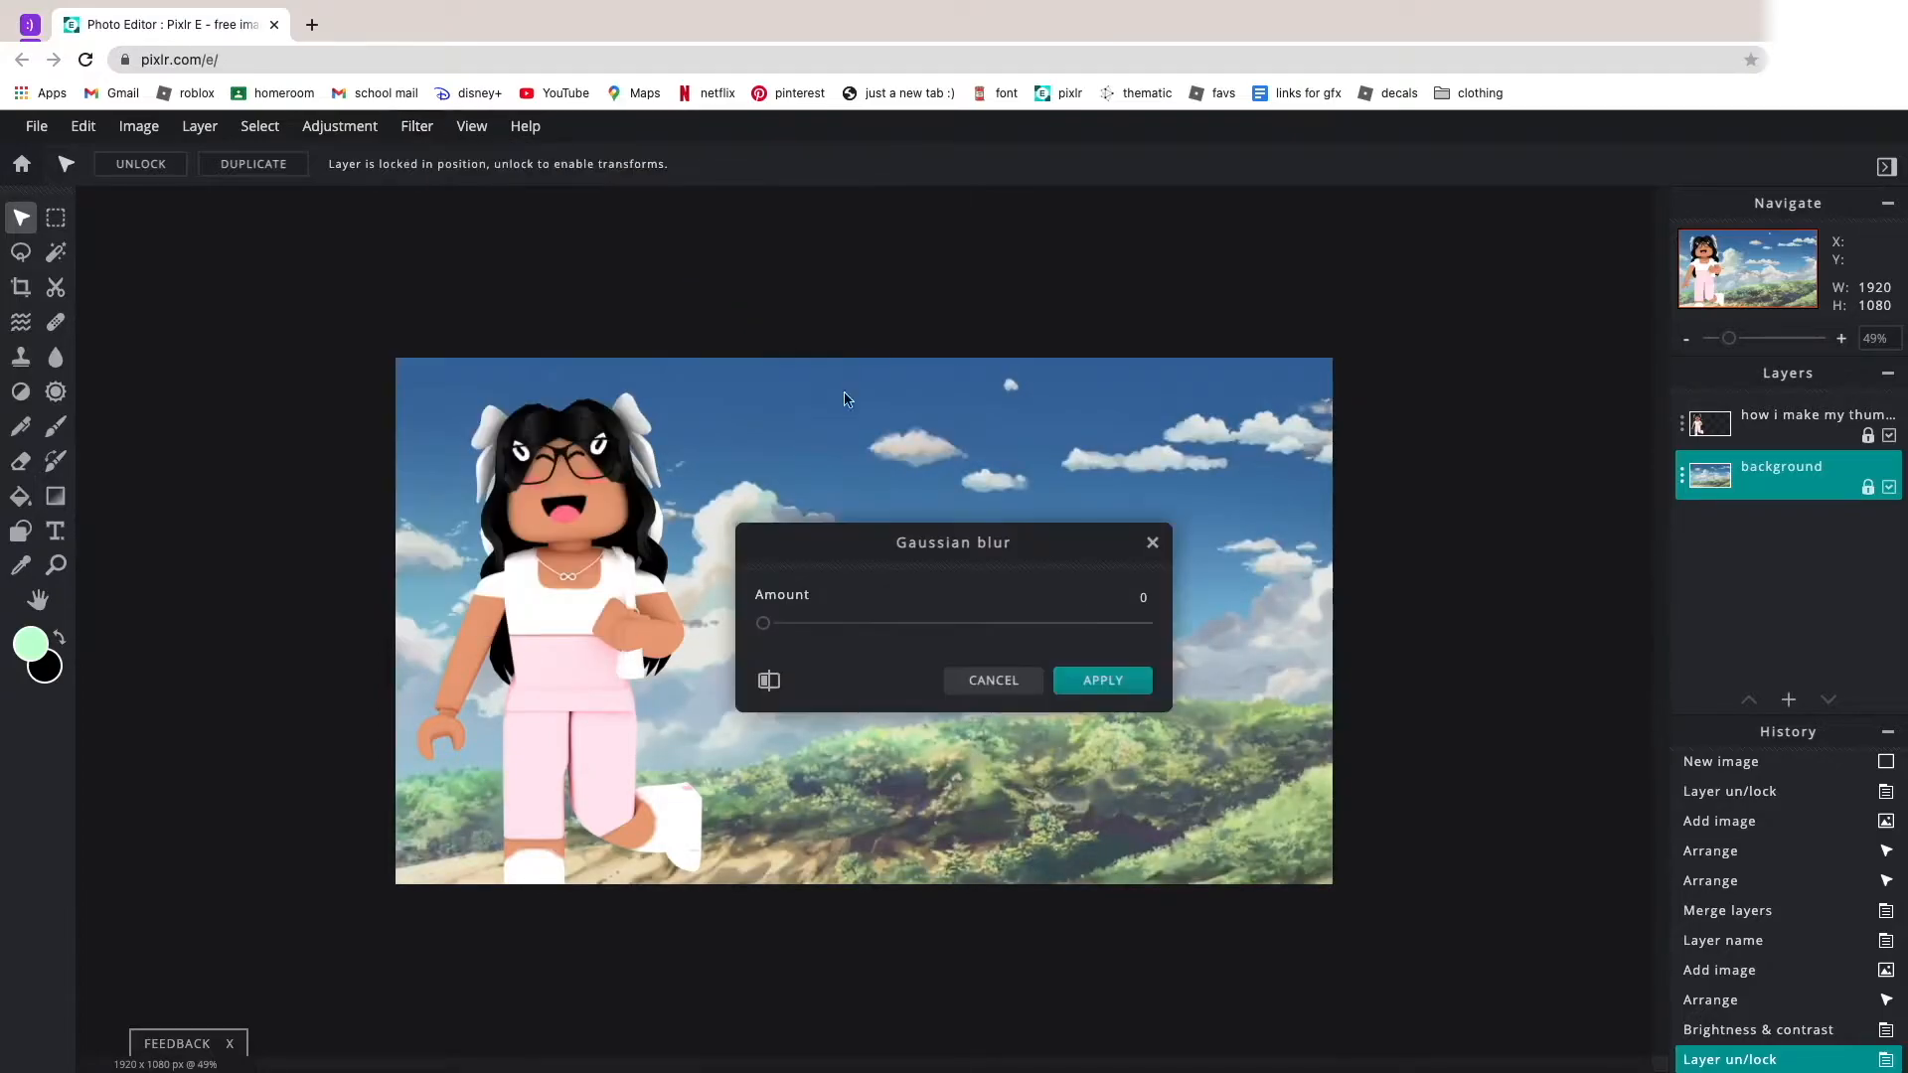
drag(762, 623, 1039, 636)
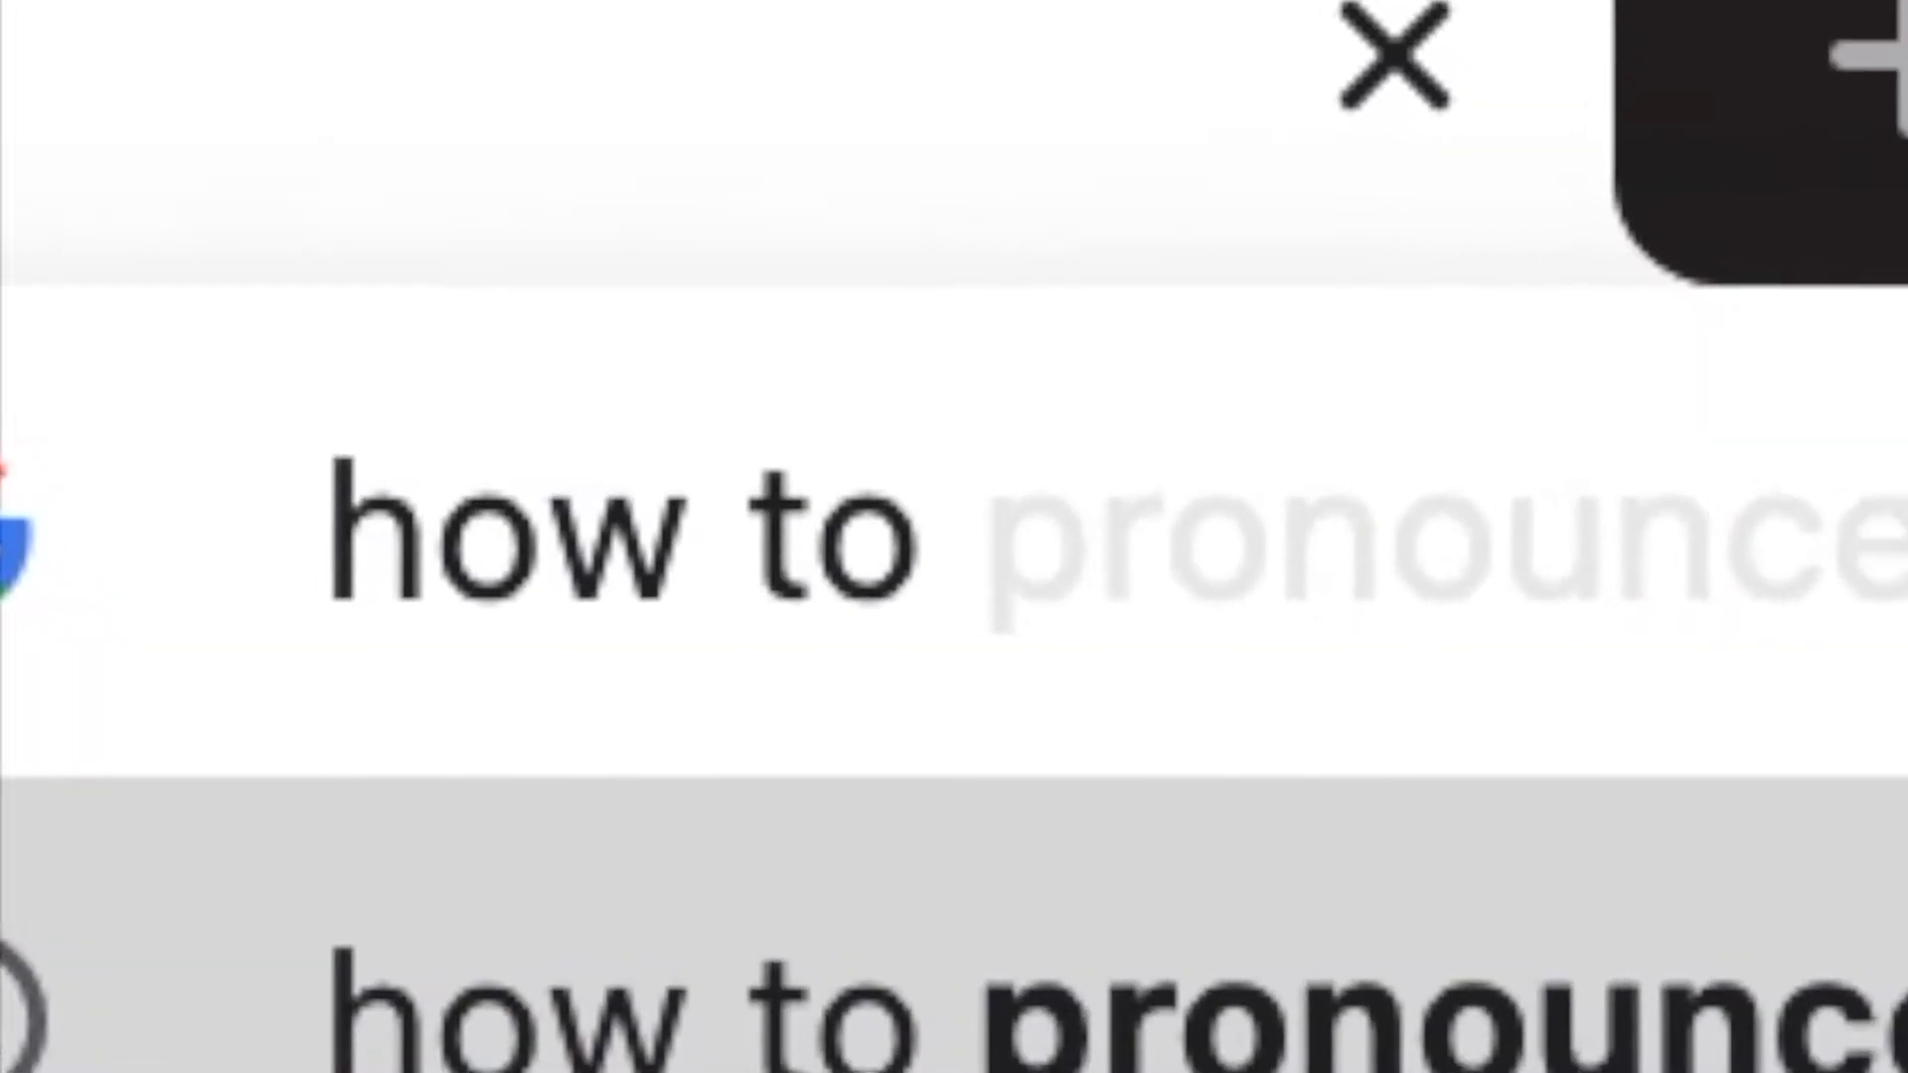
Search Google for "how to pronounce gaussian" and play the pronunciation audio.
text(pronounce gauss)
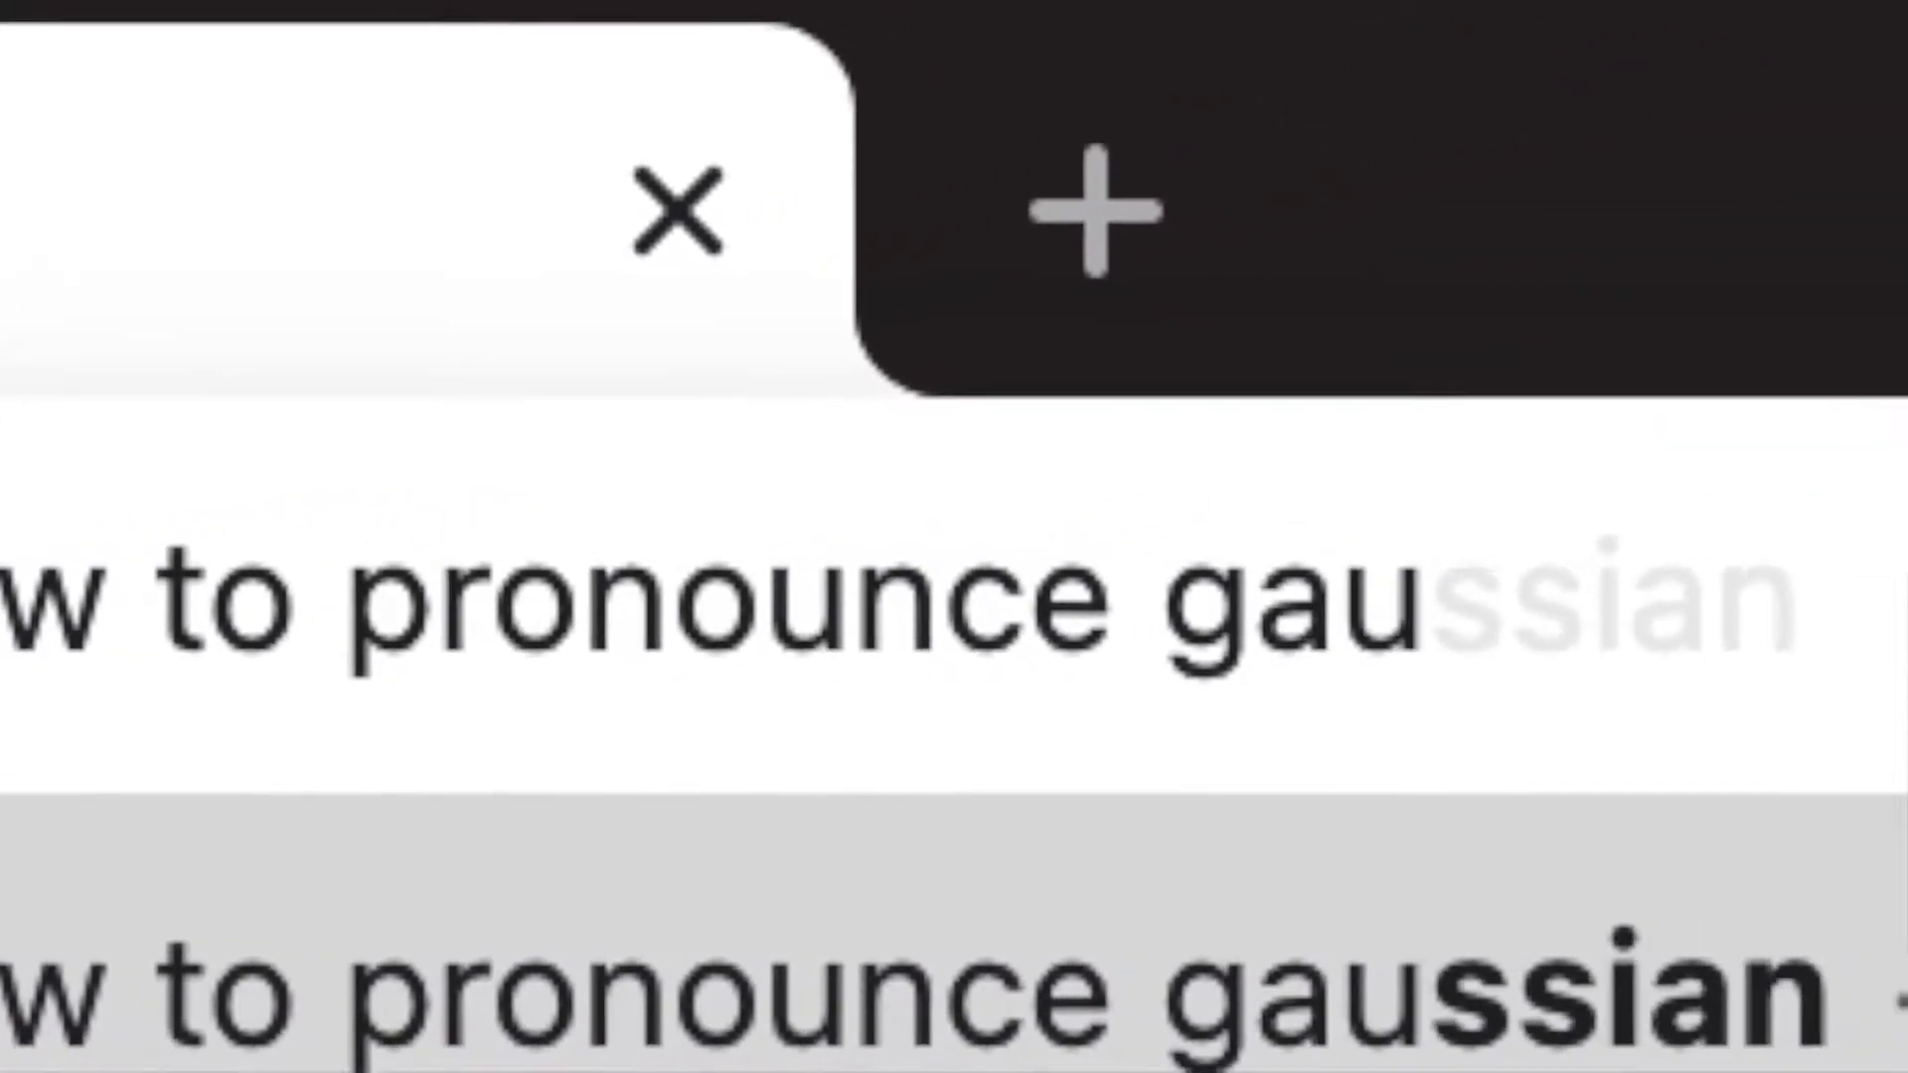
key(Return)
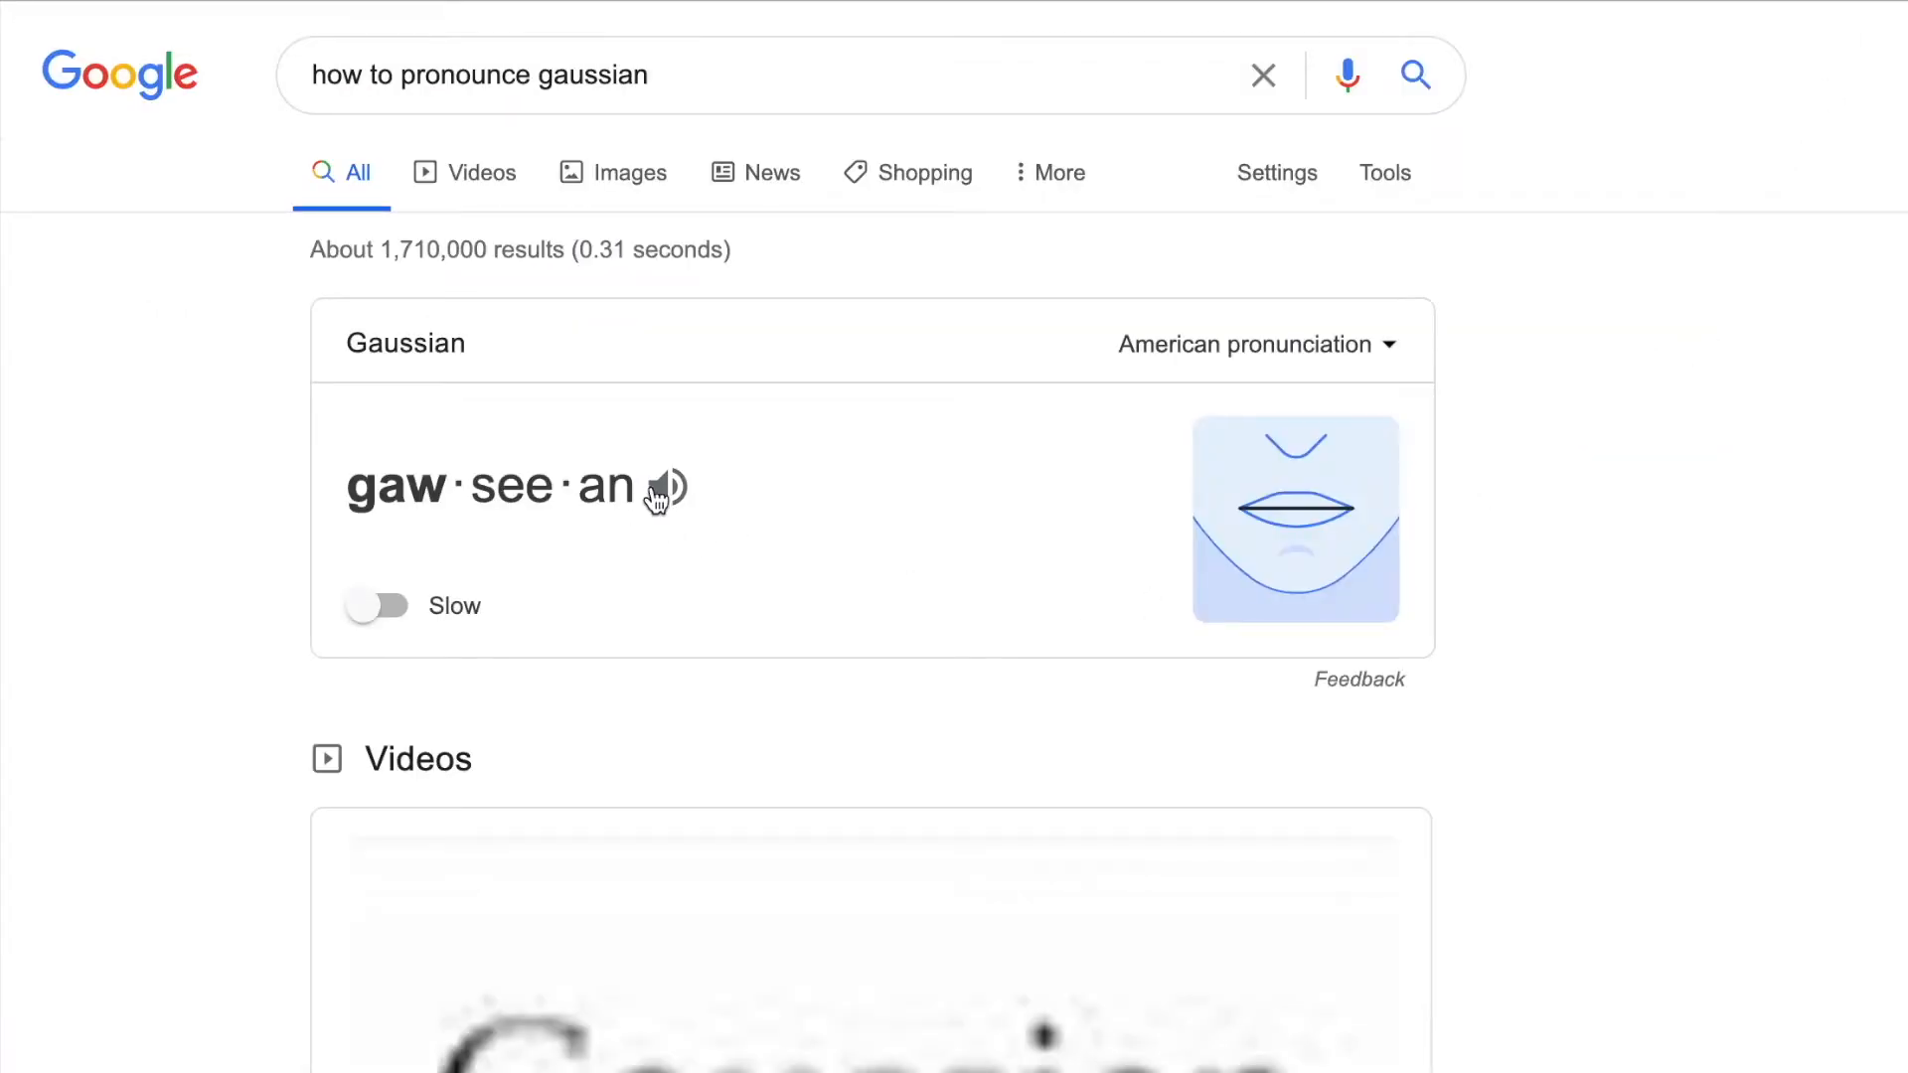
click(664, 487)
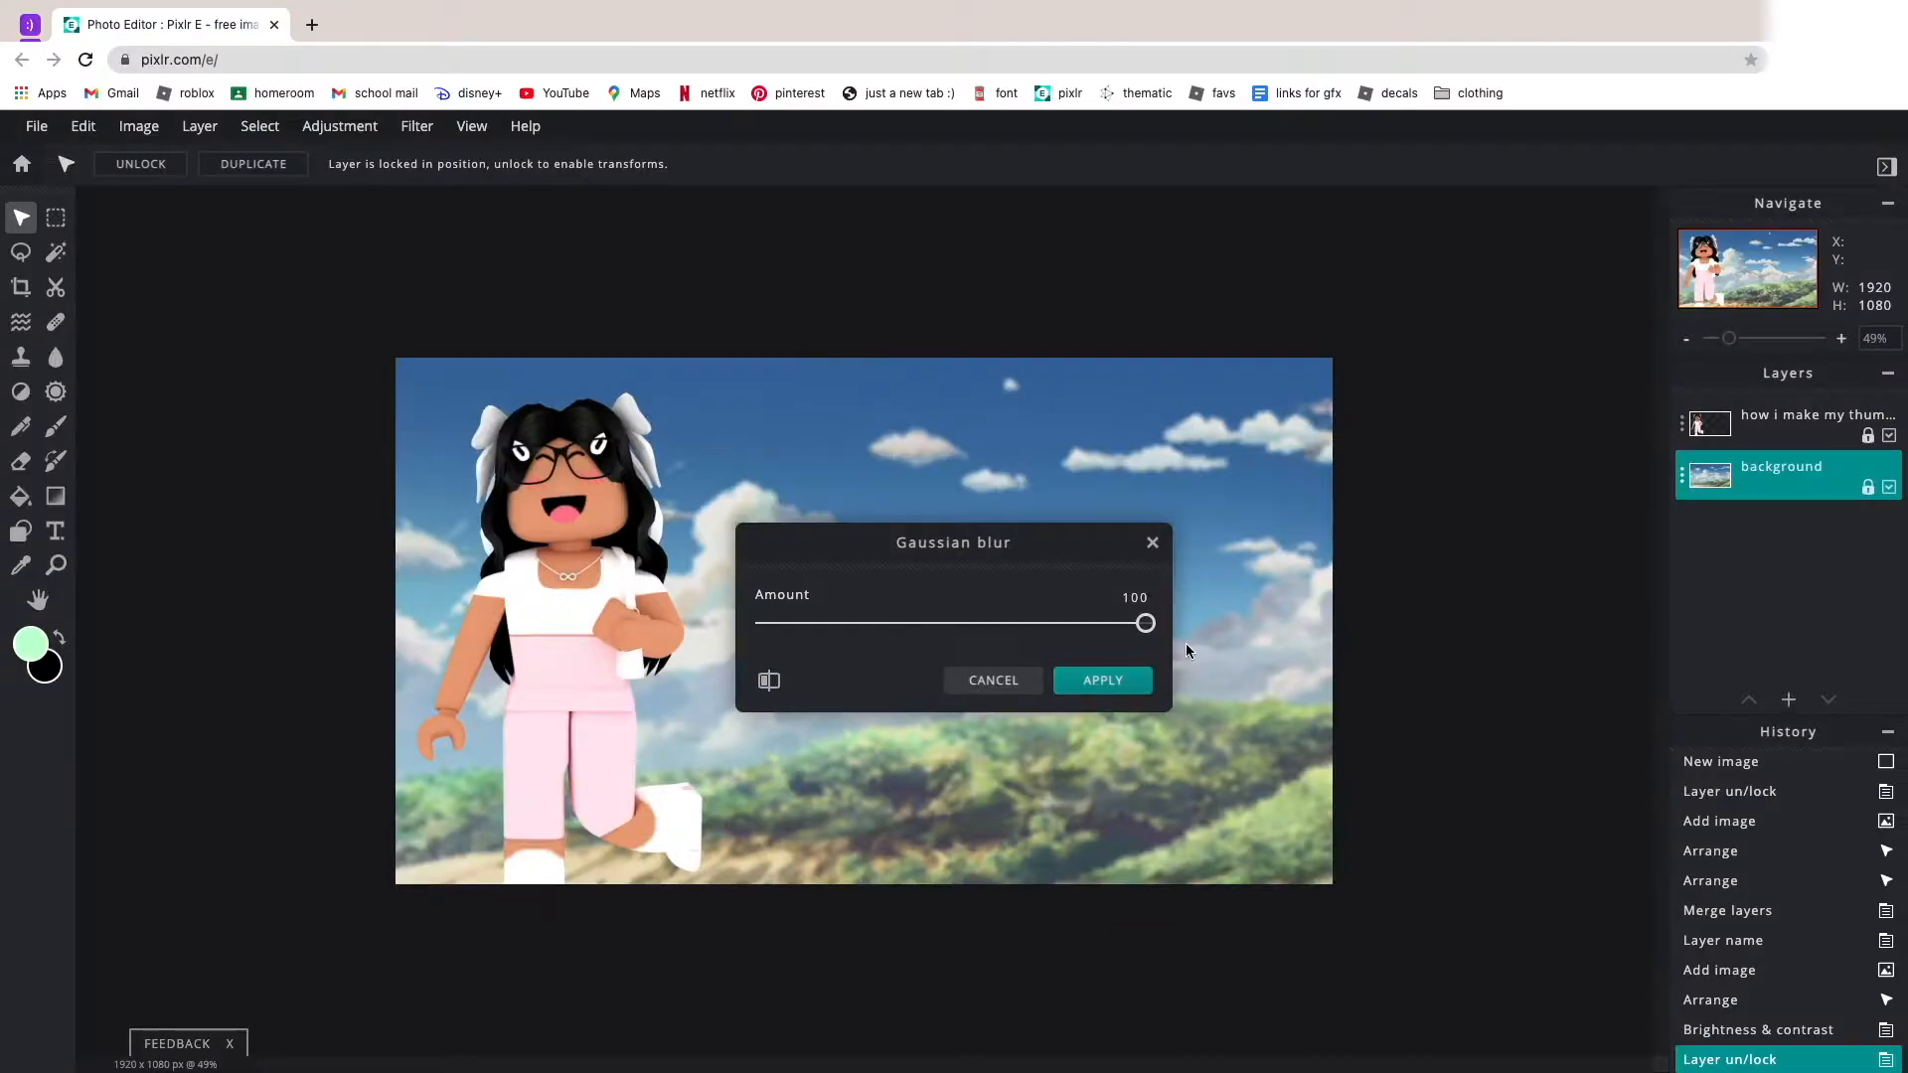
Apply the Gaussian blur to the background layer.
click(1101, 679)
scroll(780, 376, up, 5)
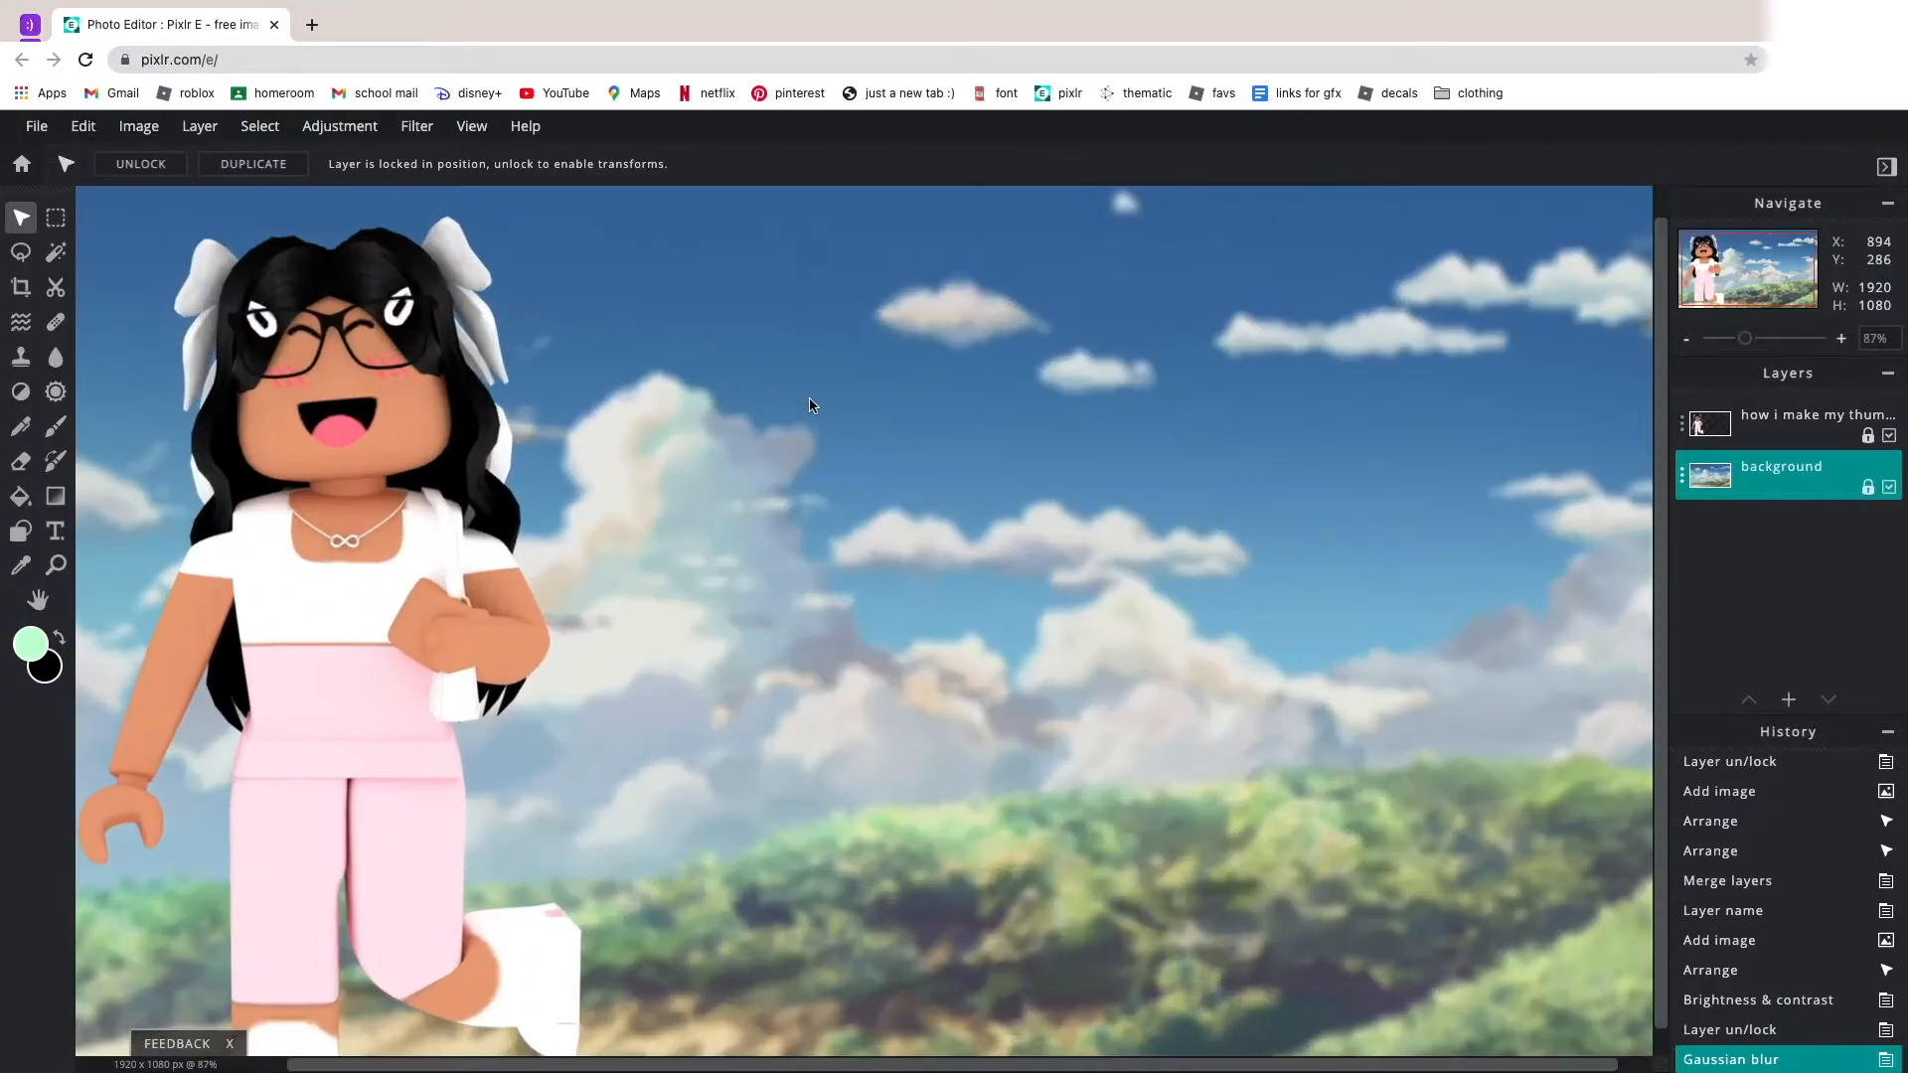
scroll(780, 376, down, 5)
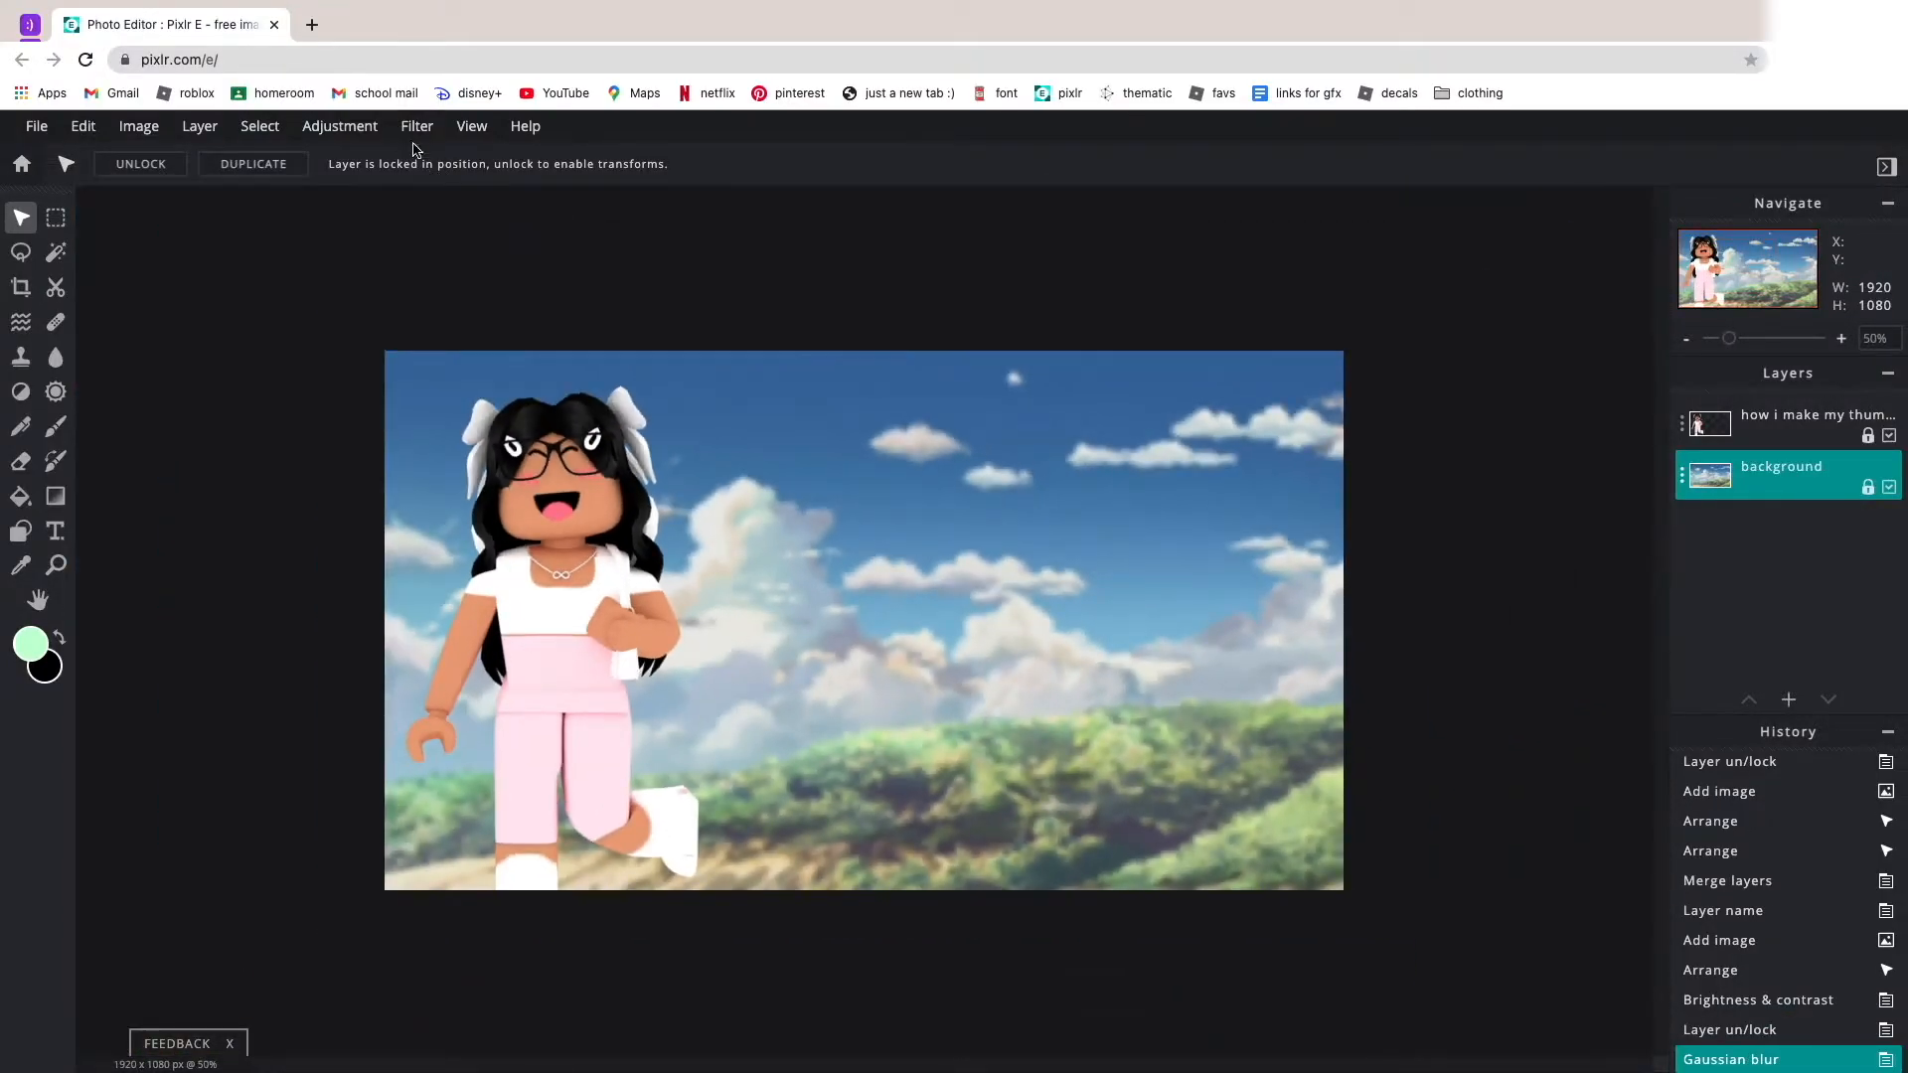
Preview the Sharpen filter on the background layer and cancel it.
click(422, 134)
mouse_move(477, 189)
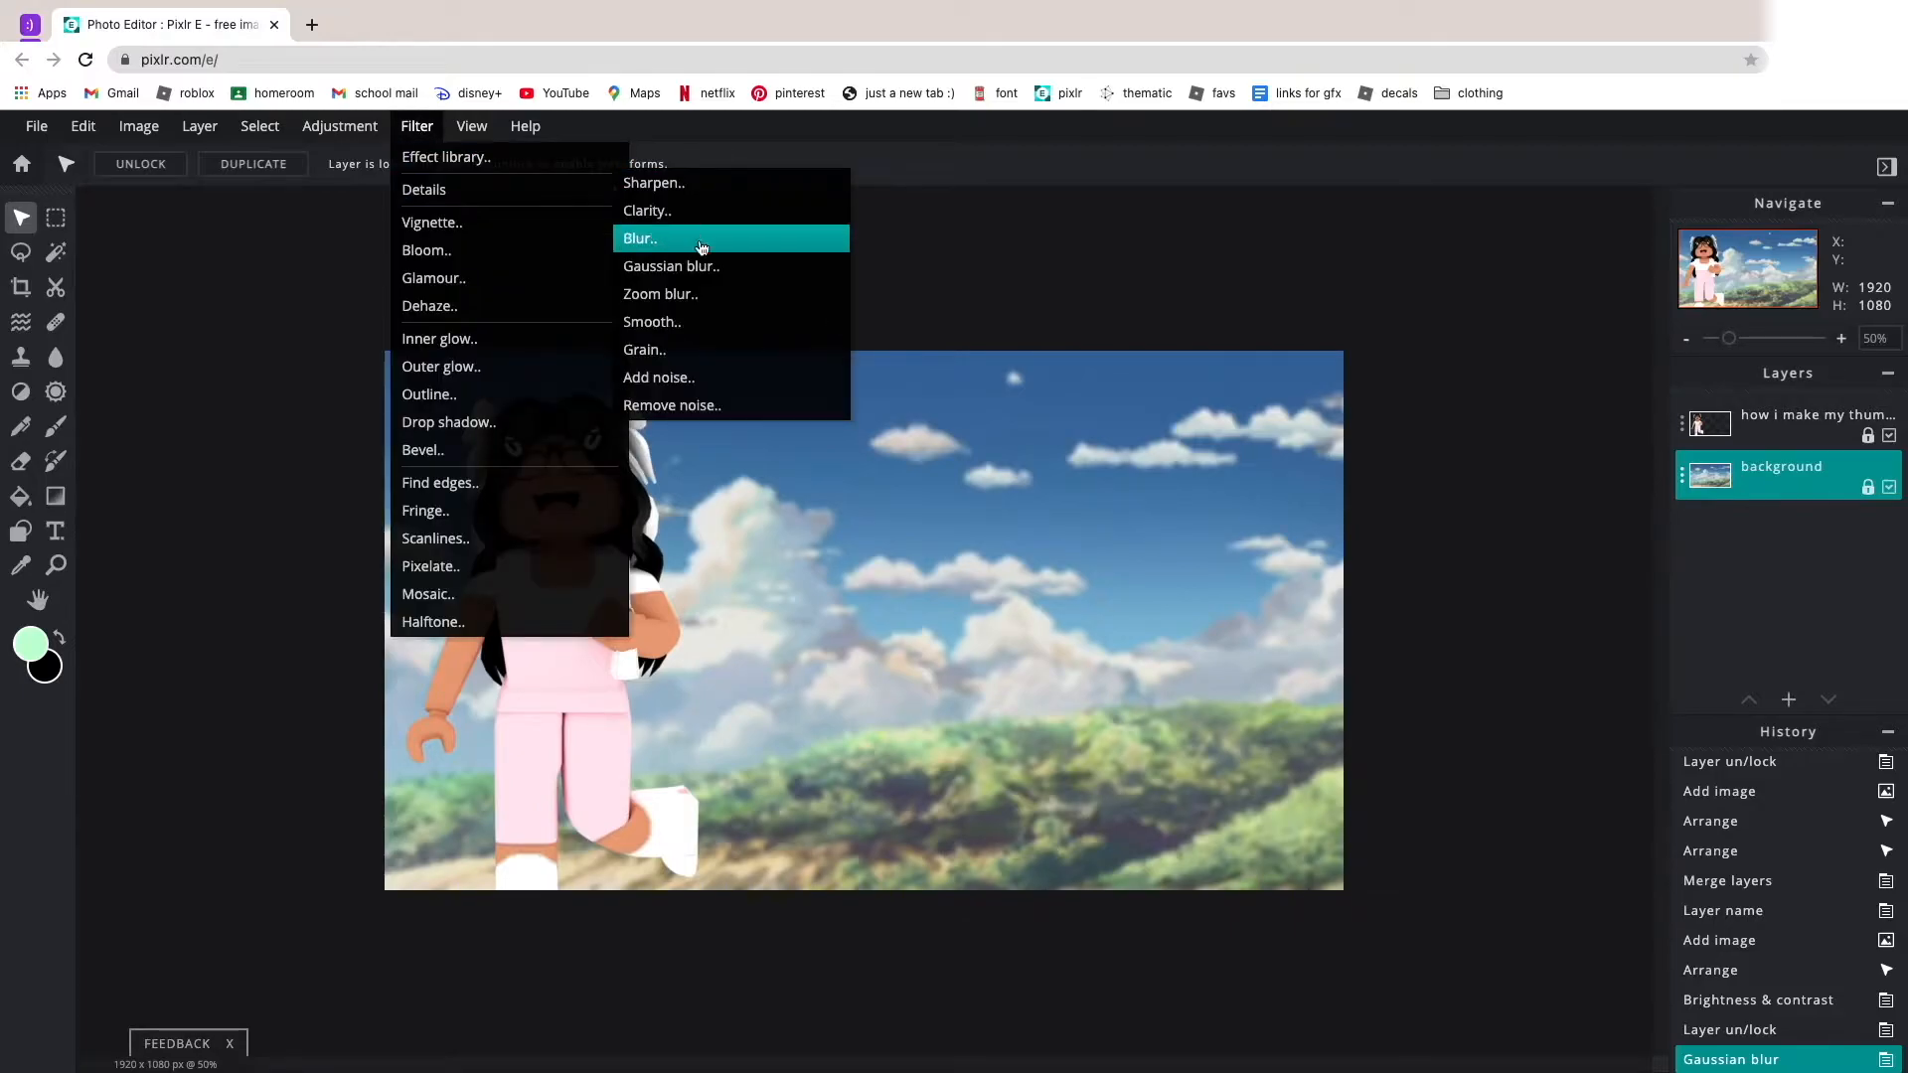
click(654, 182)
drag(785, 620, 1222, 612)
click(1023, 678)
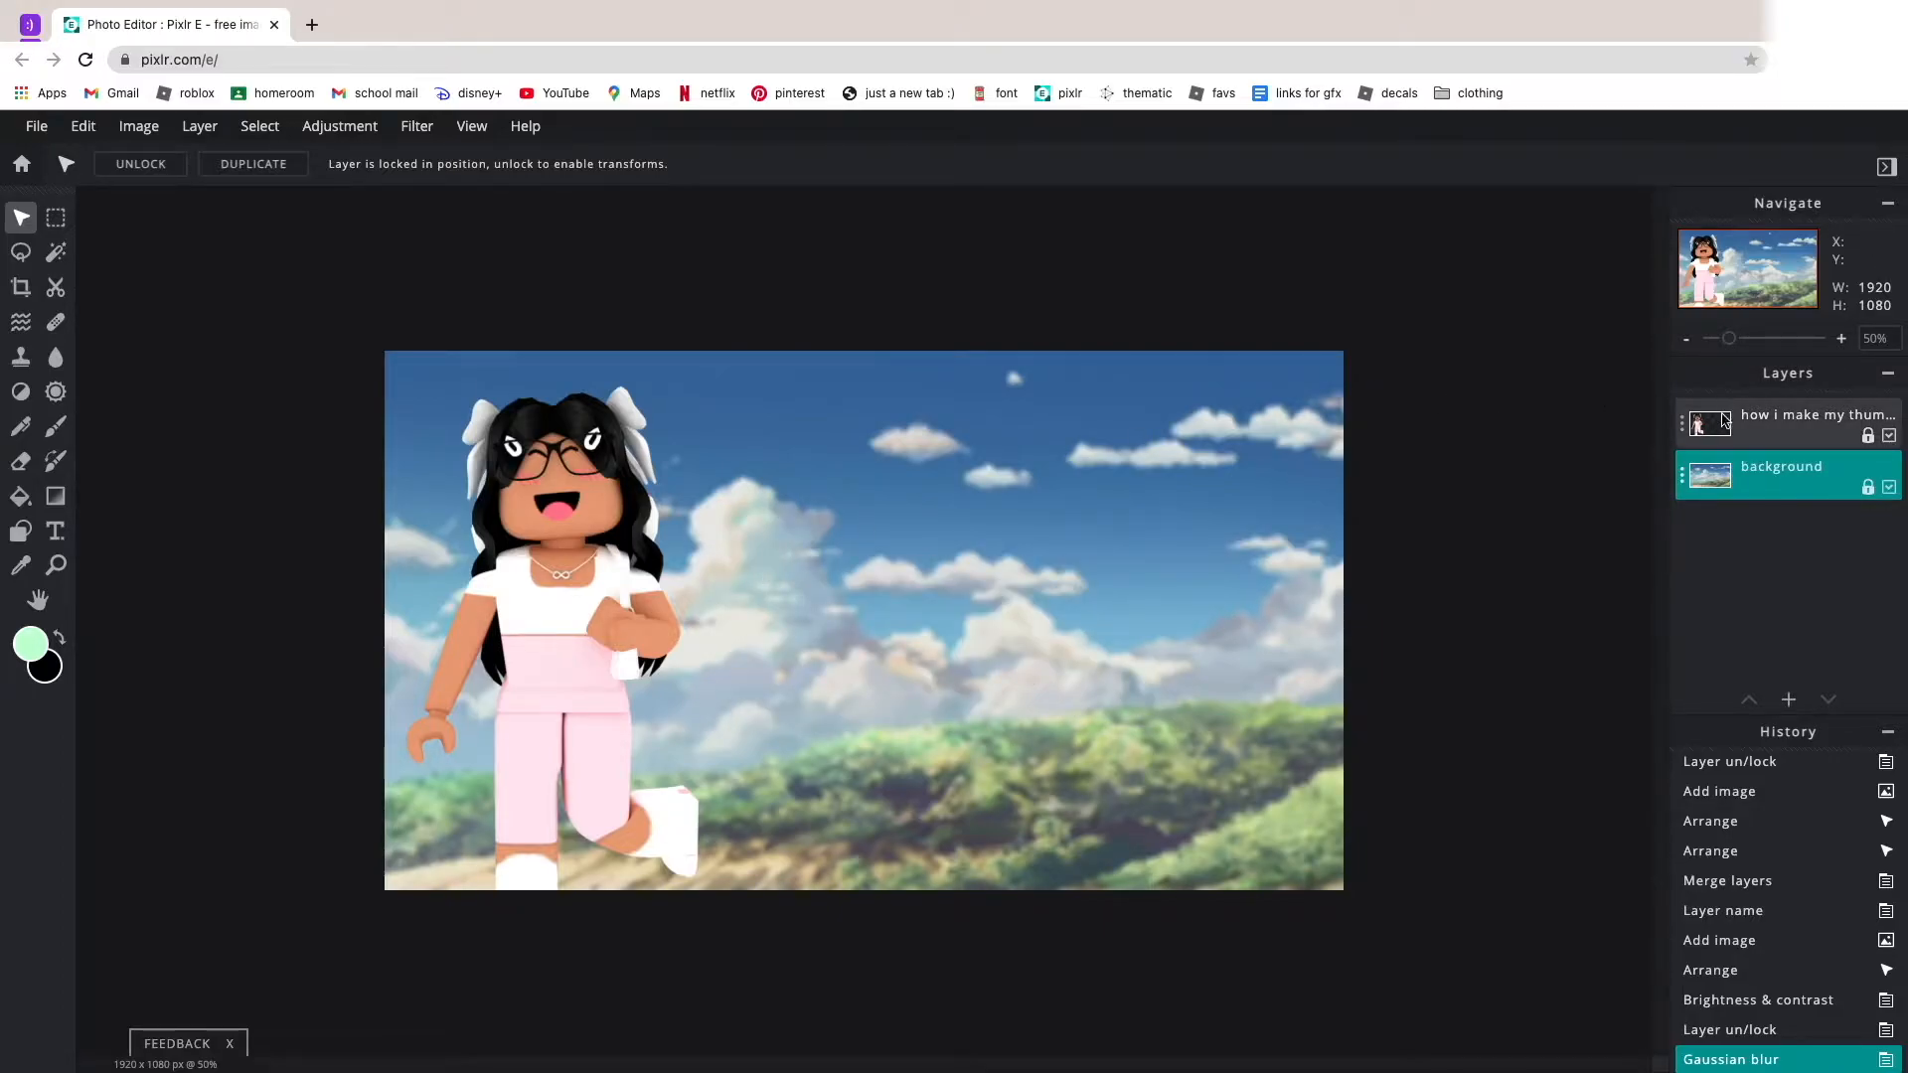
Preview the Sharpen filter at 100 on the avatar layer and cancel it.
click(1771, 425)
click(412, 126)
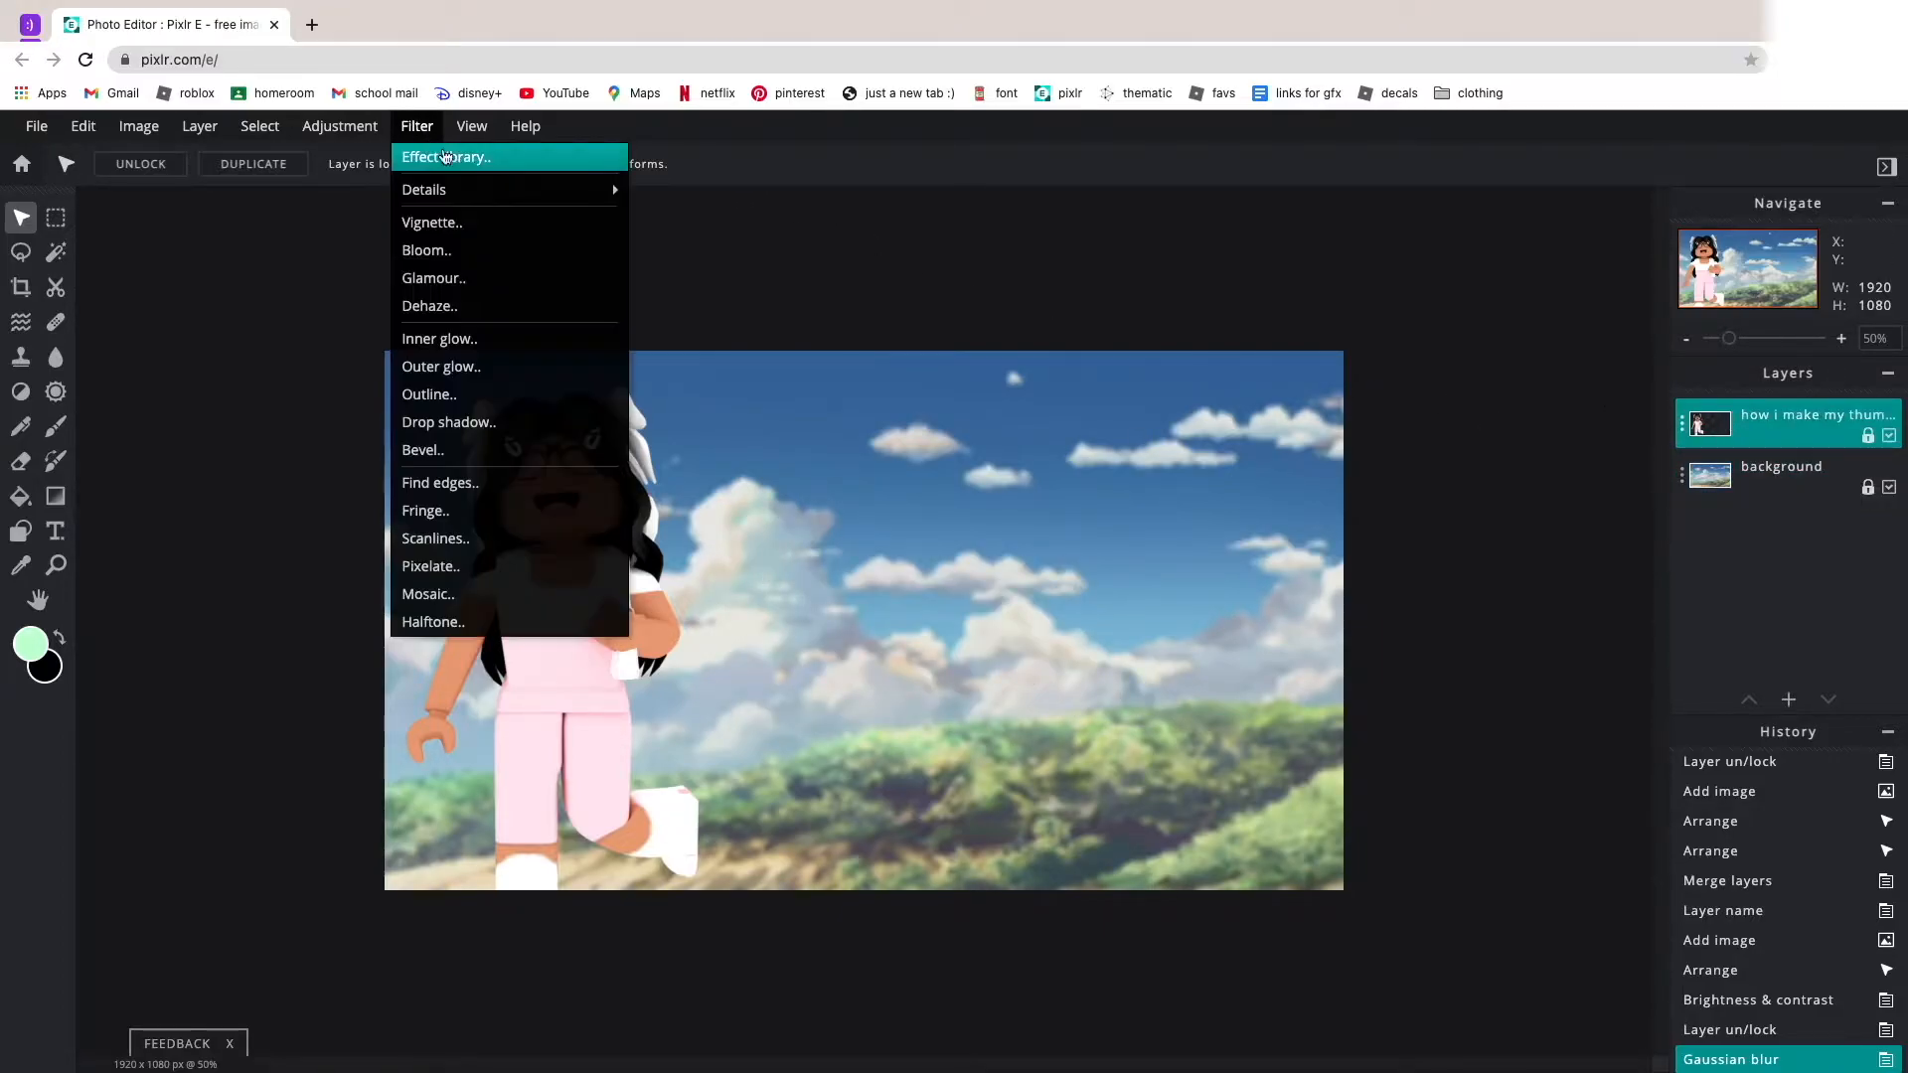
mouse_move(558, 191)
click(651, 183)
drag(828, 633, 1213, 638)
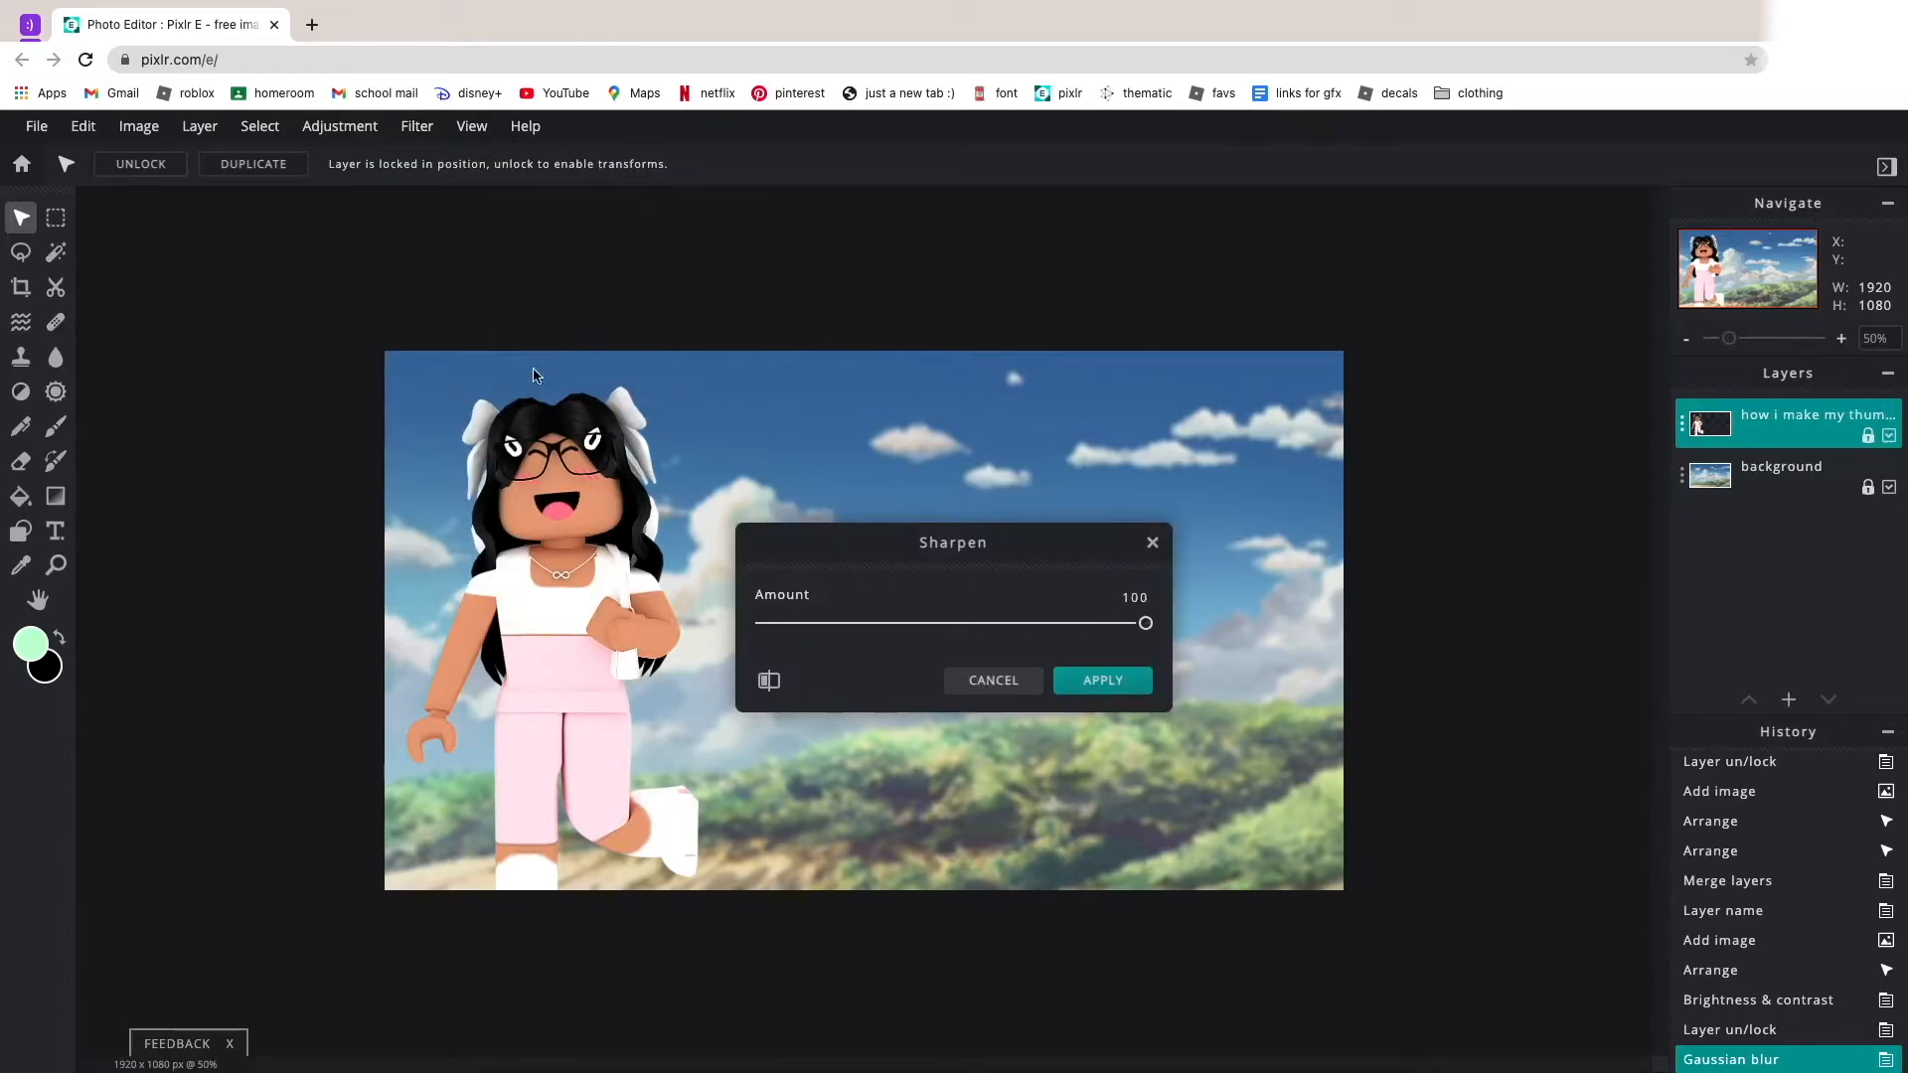
click(971, 686)
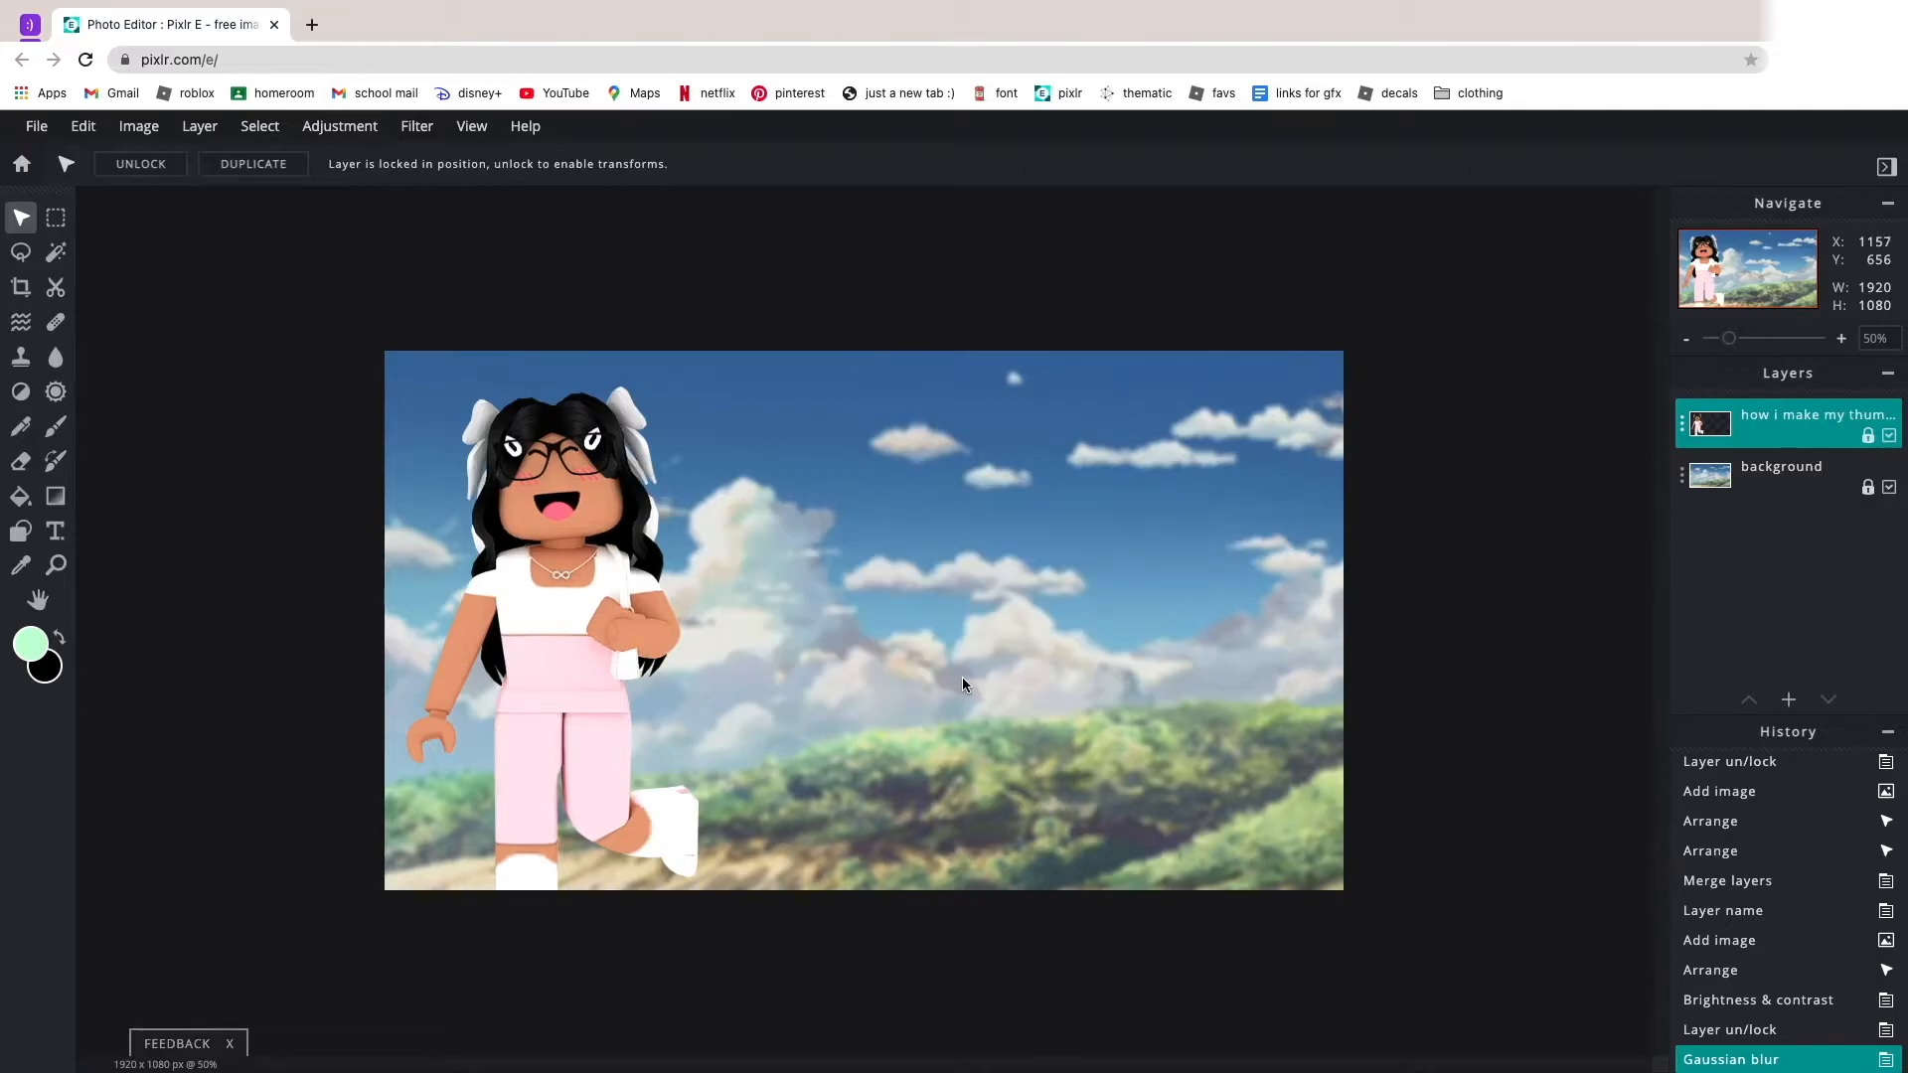
Sharpen the avatar layer by an amount of 25.
scroll(701, 479, up, 5)
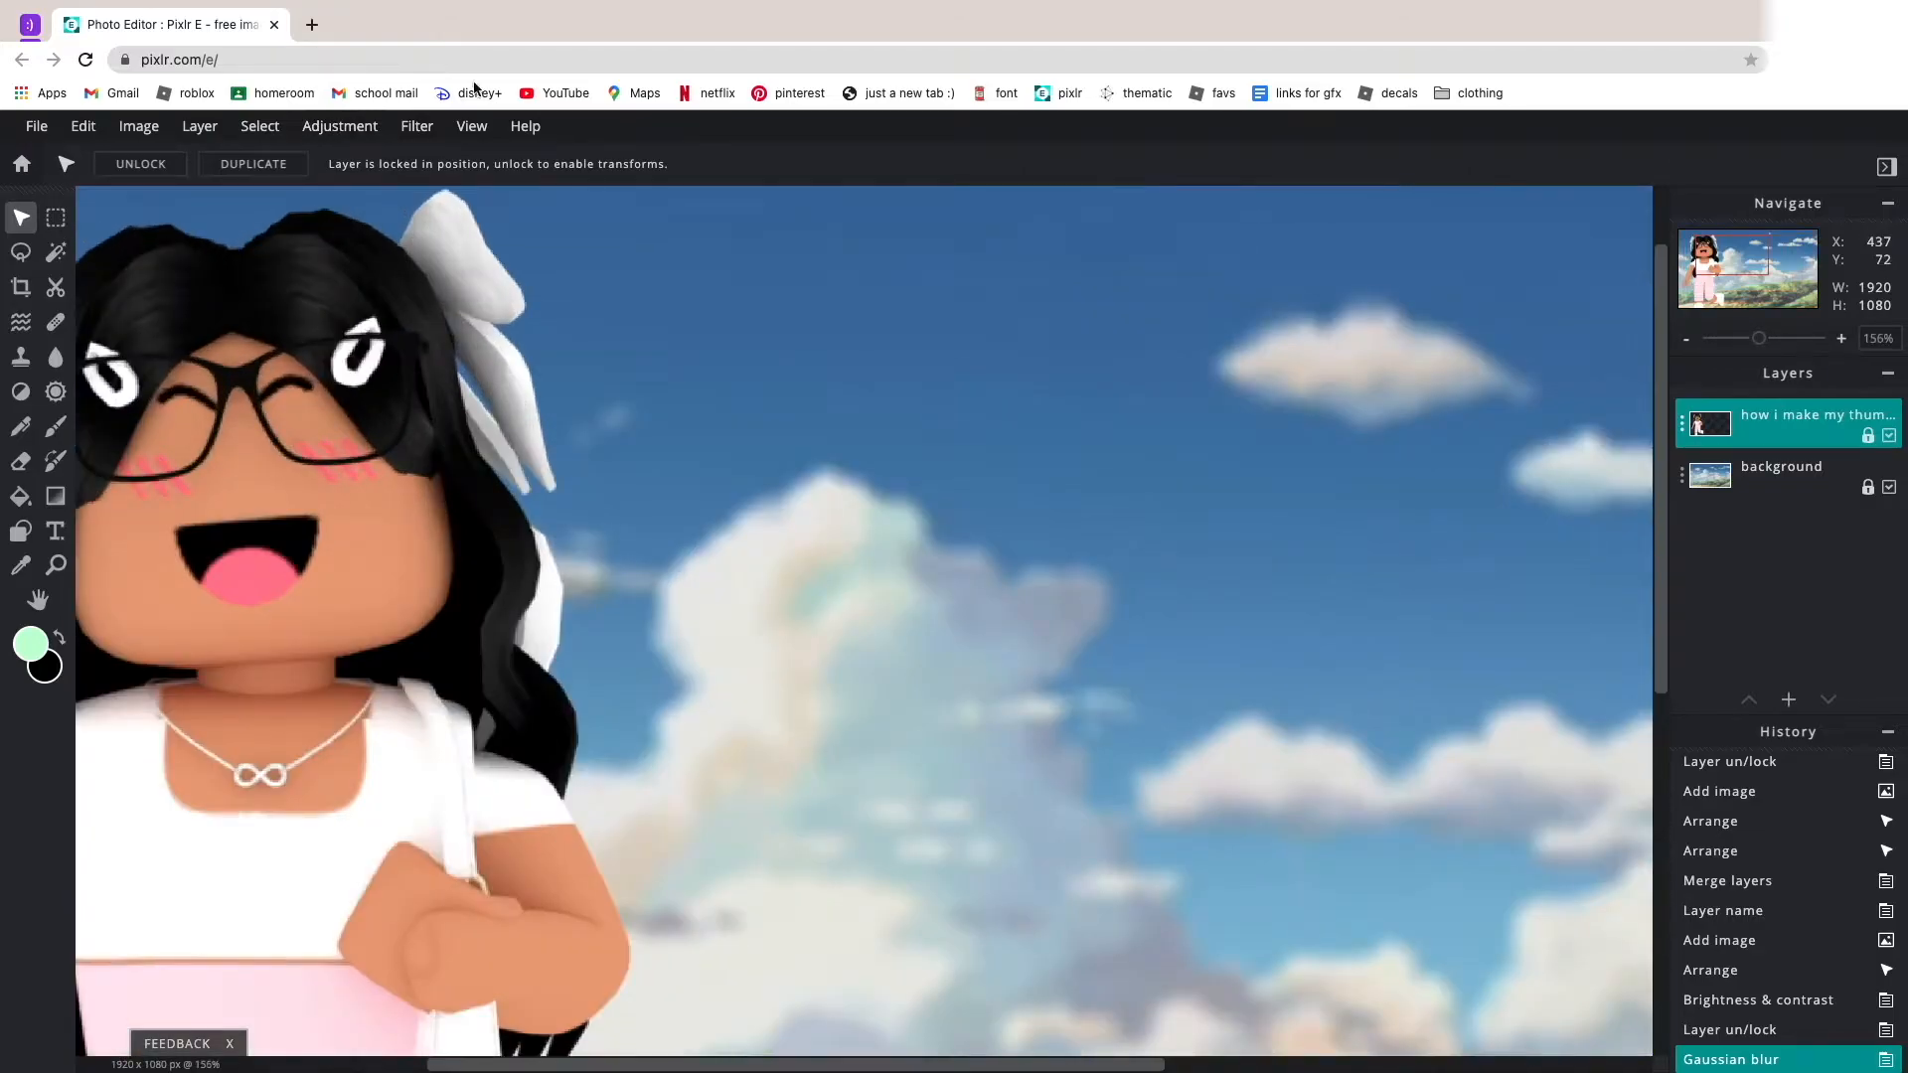
click(417, 125)
click(476, 239)
drag(784, 623, 1228, 617)
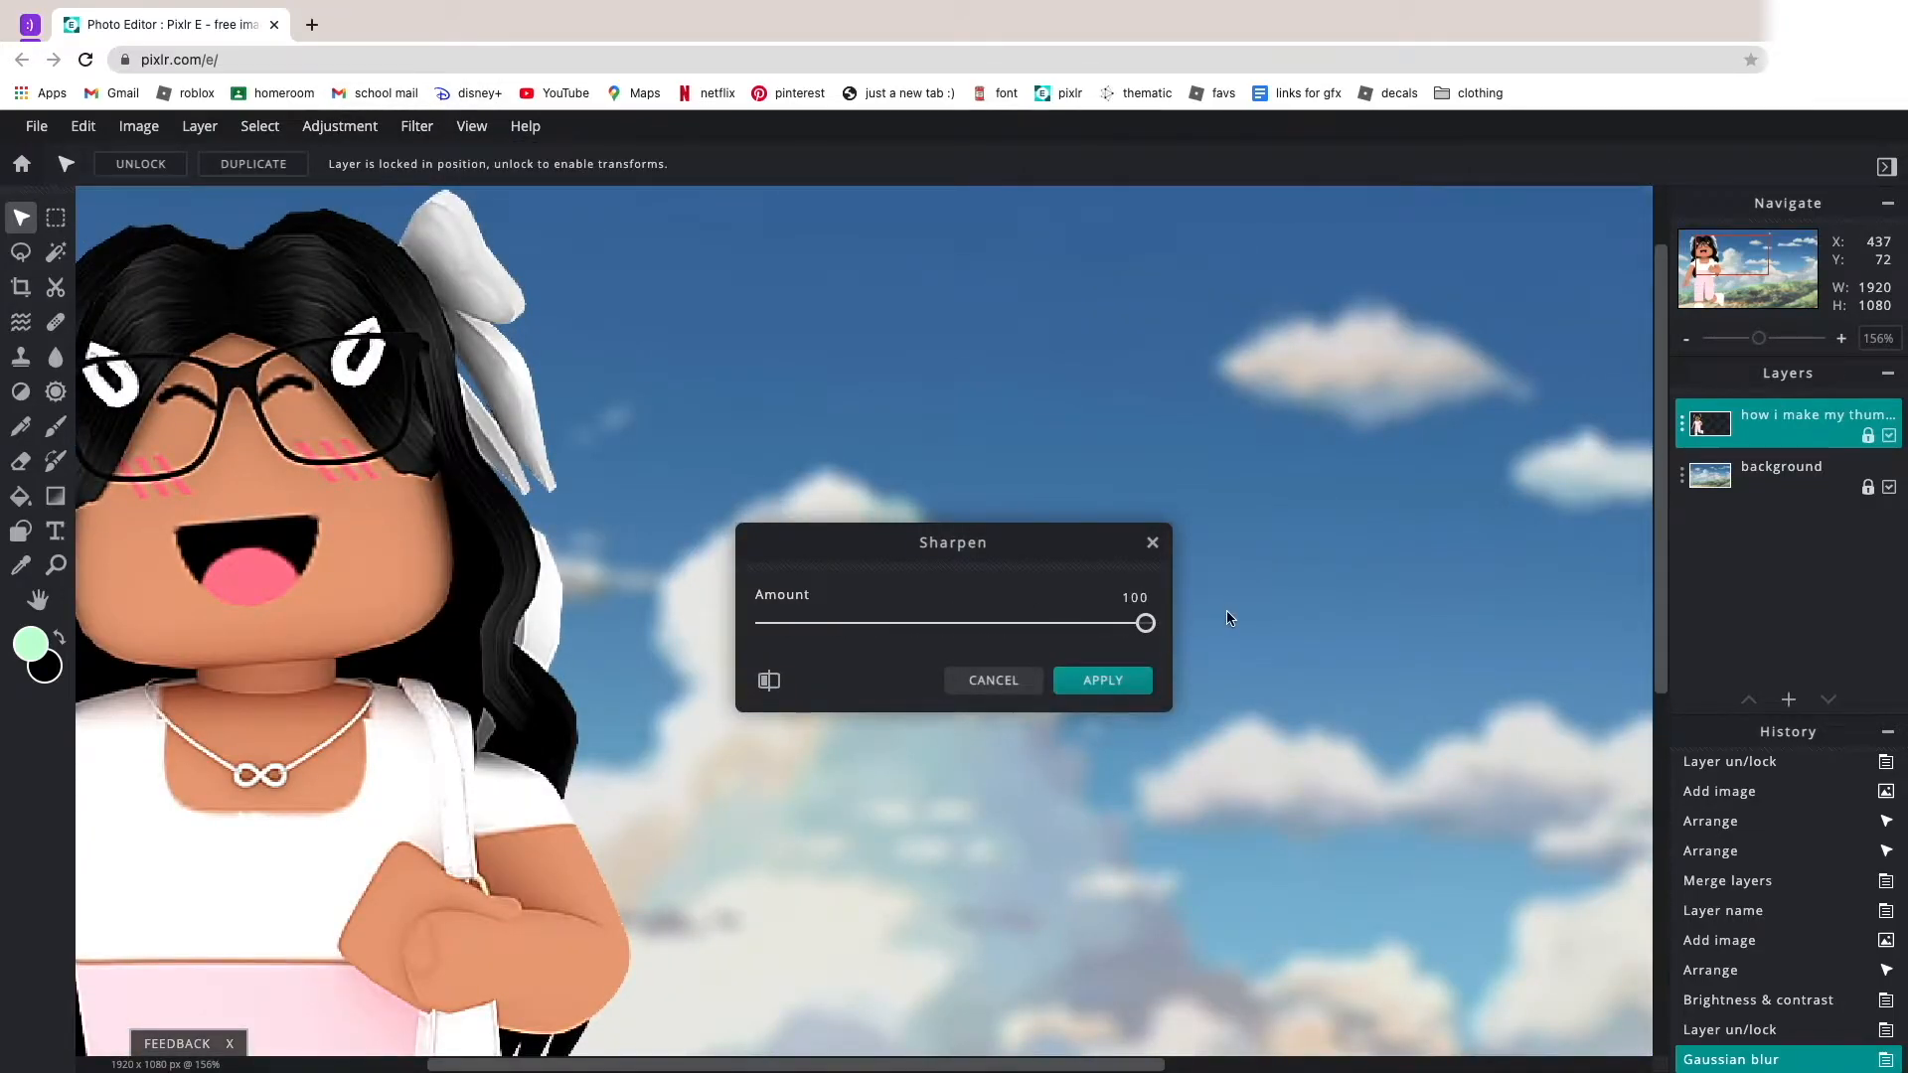
drag(1146, 623, 852, 555)
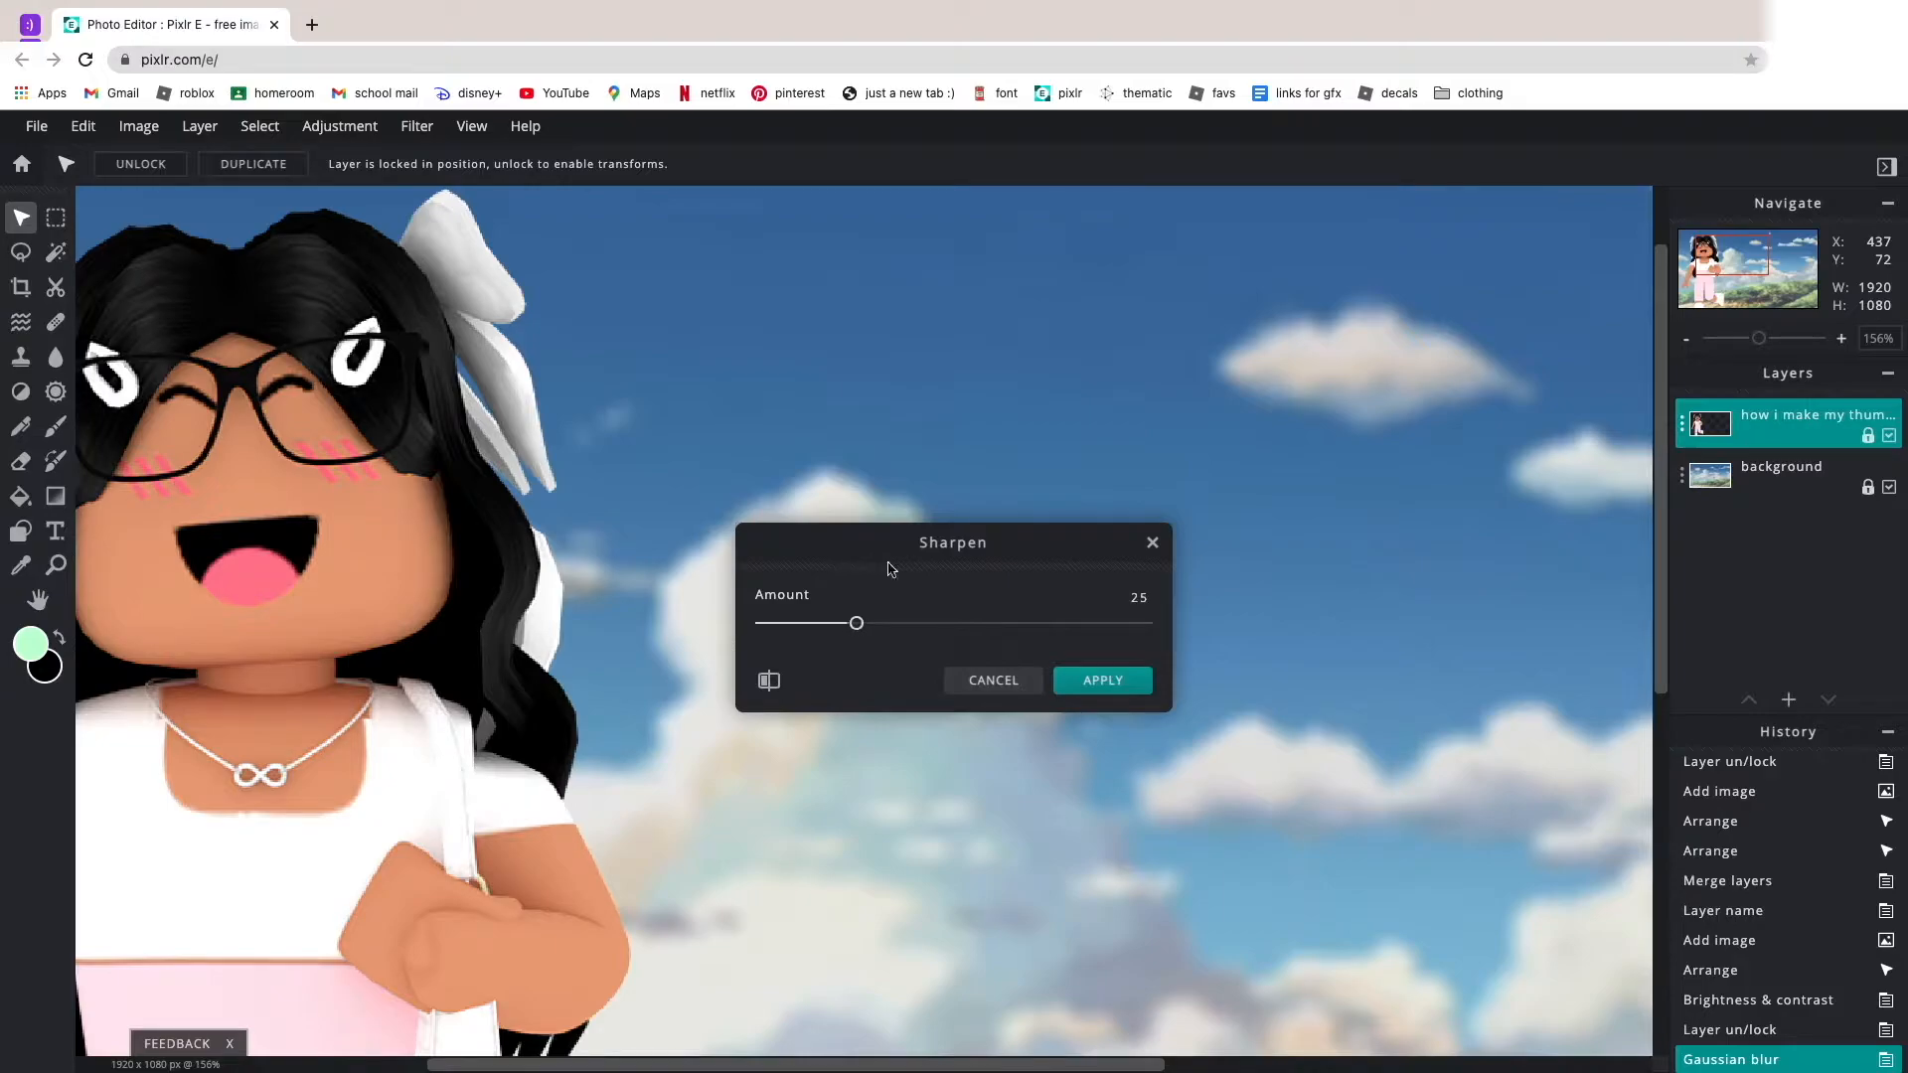
click(1092, 697)
scroll(1085, 663, down, 5)
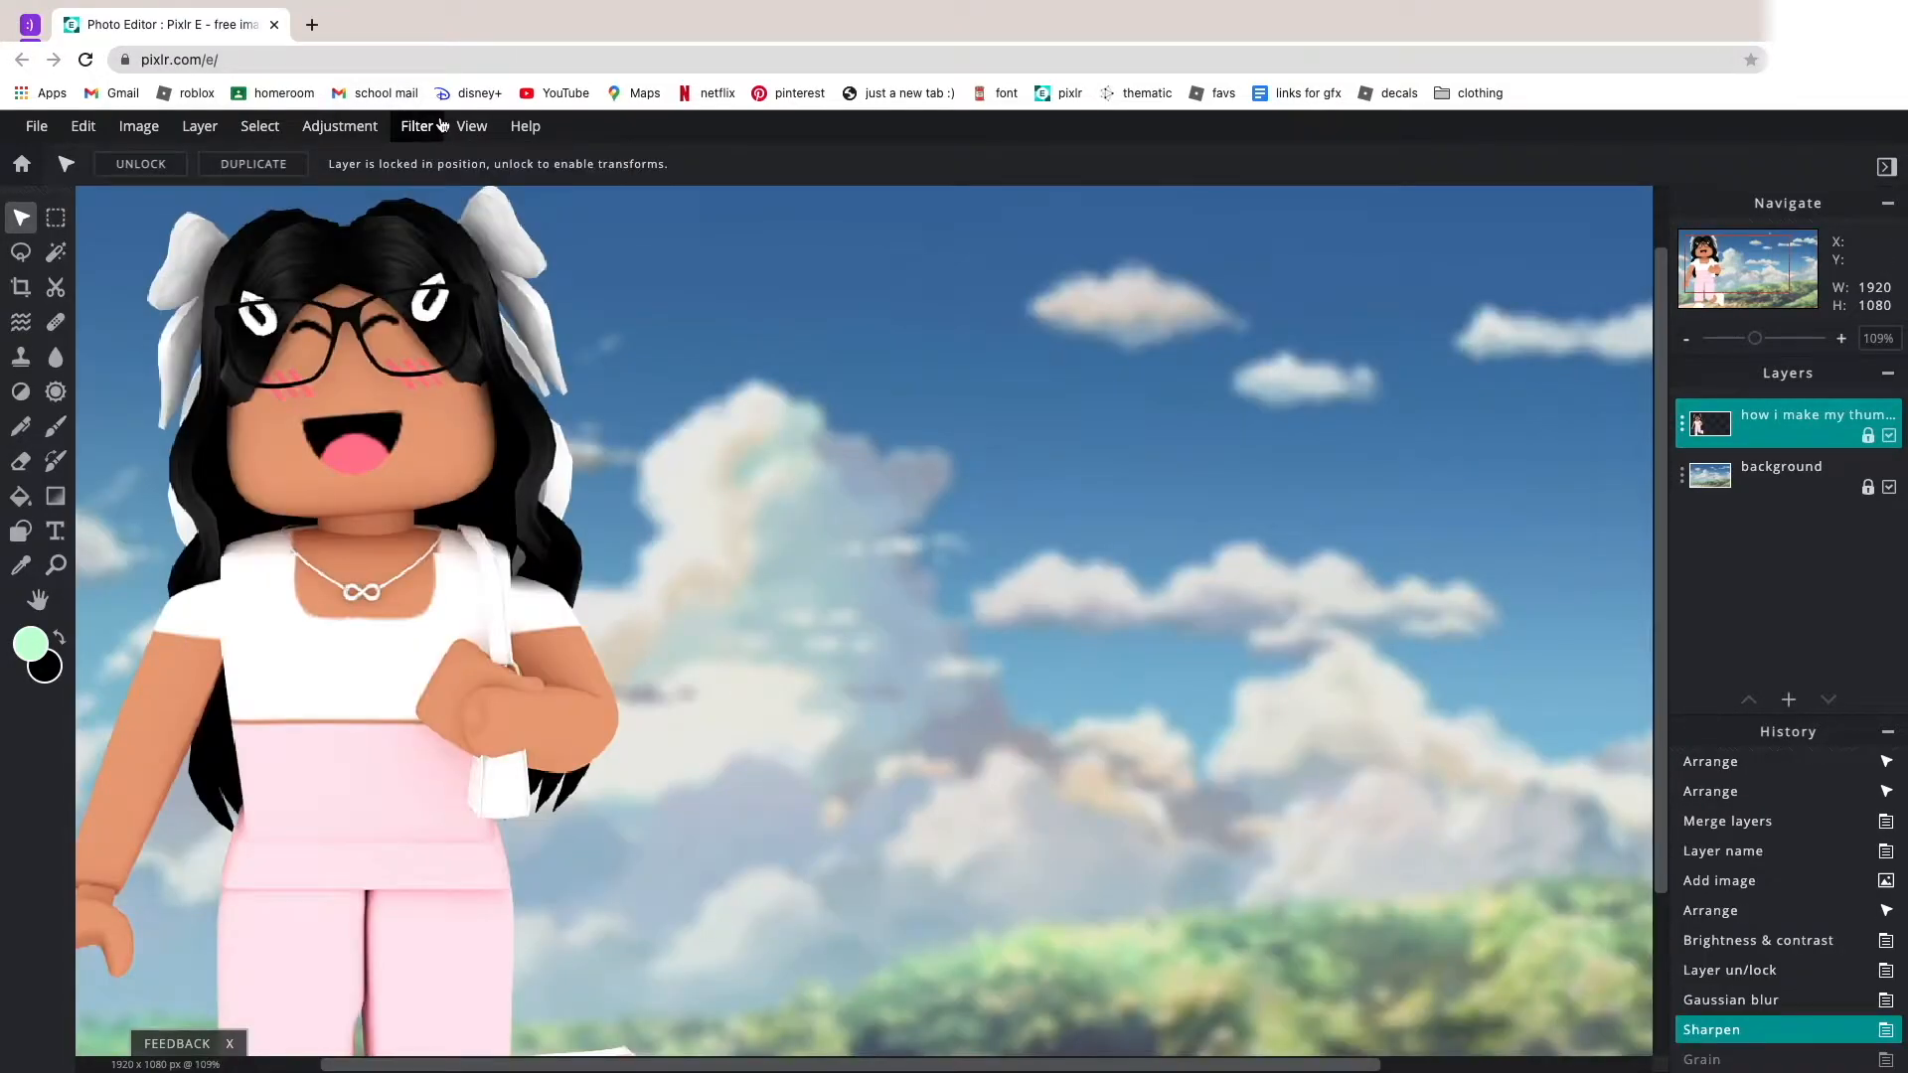
Try the Grain filter on the avatar layer and undo it.
click(437, 129)
click(814, 531)
scroll(814, 537, down, 3)
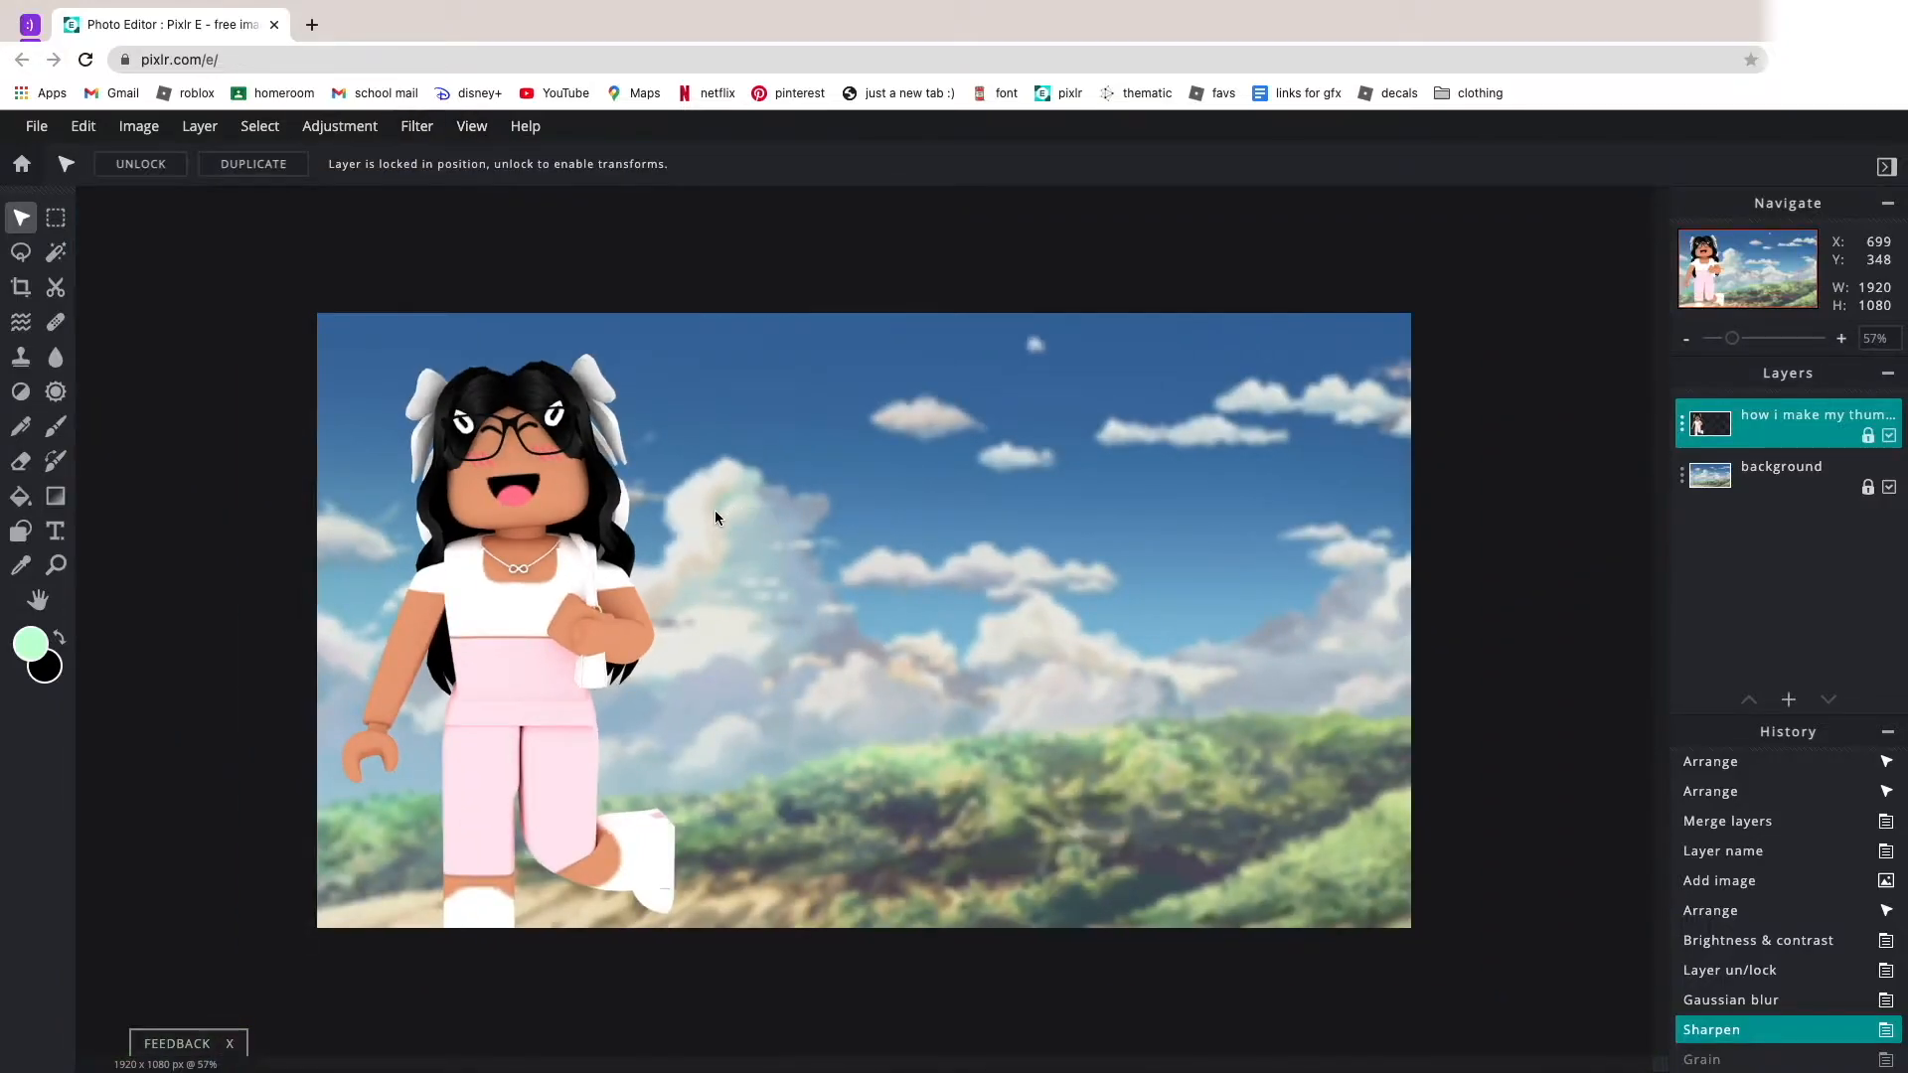
Add the image "sun beam overlay.png" as a layer and enlarge it to about 1932 × 1087 px so it covers the canvas.
click(199, 126)
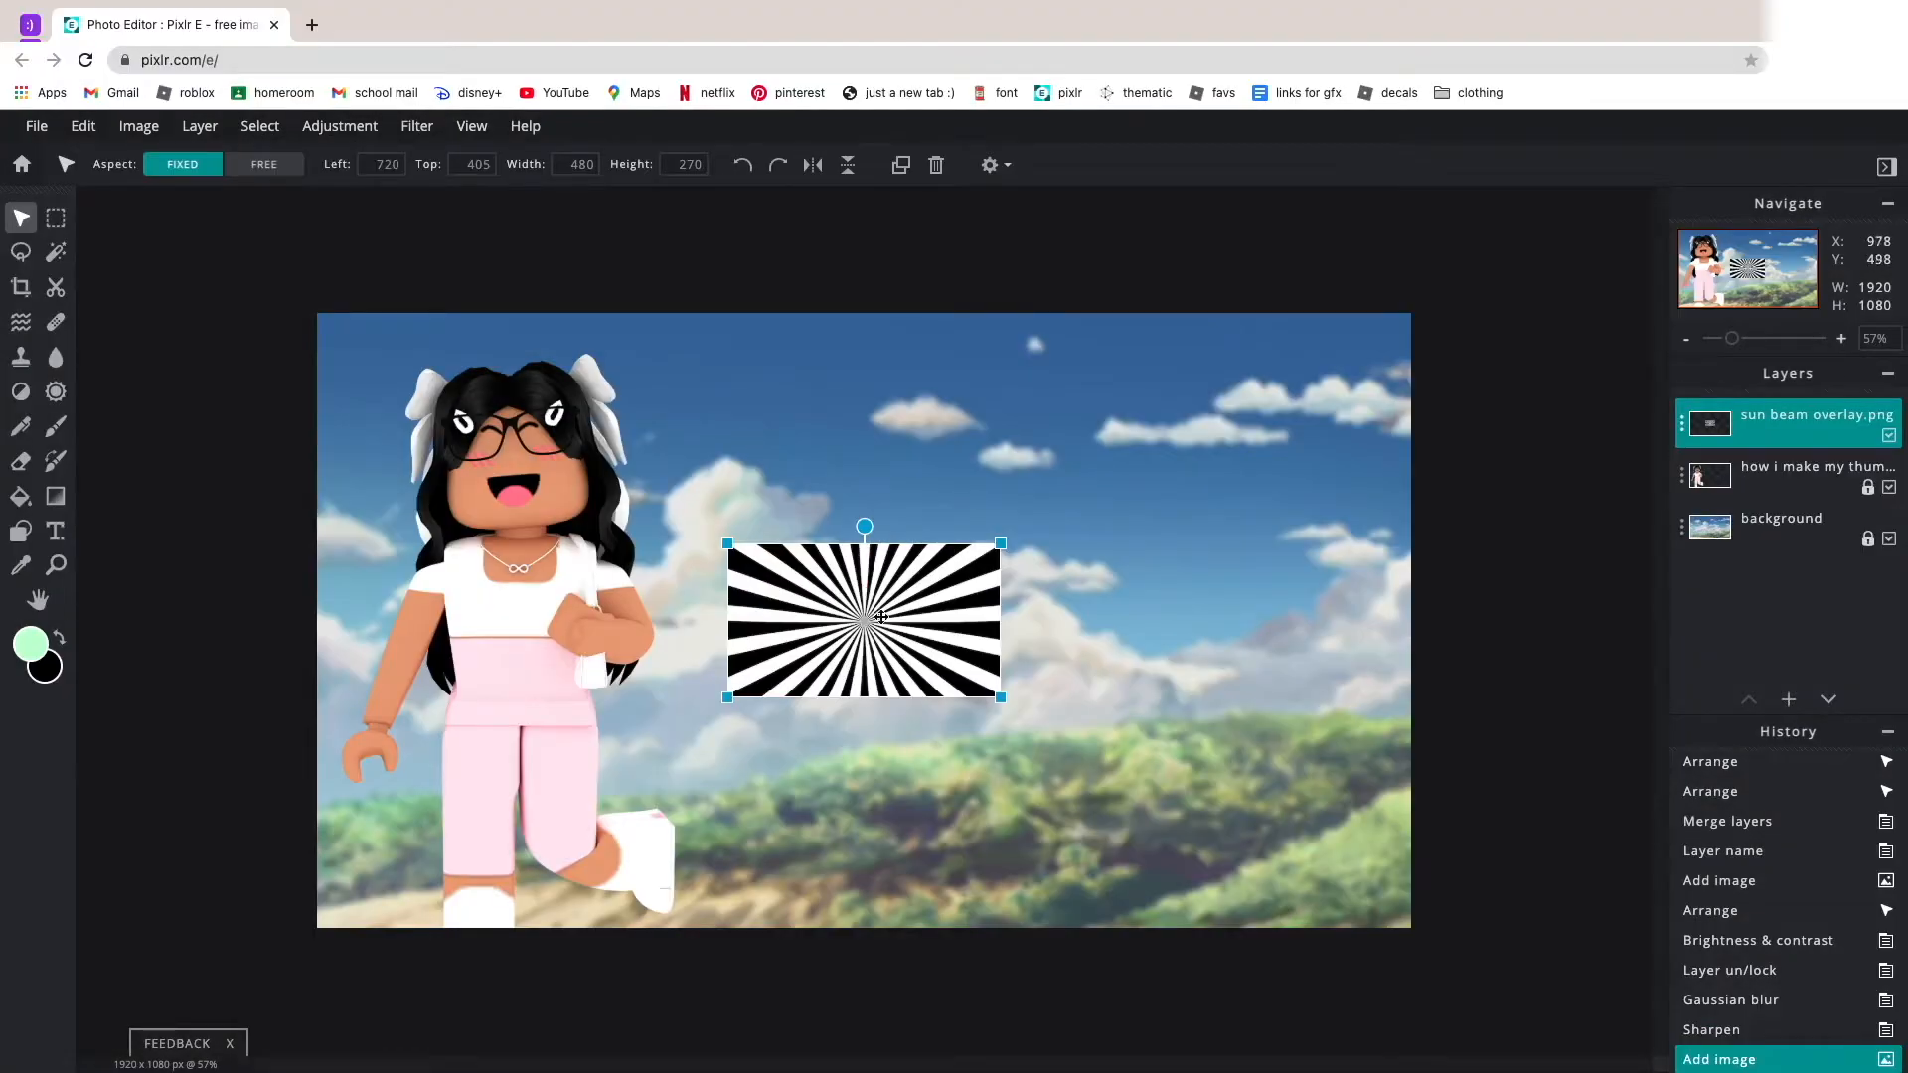
drag(881, 617, 476, 409)
drag(590, 466, 1416, 867)
click(1453, 737)
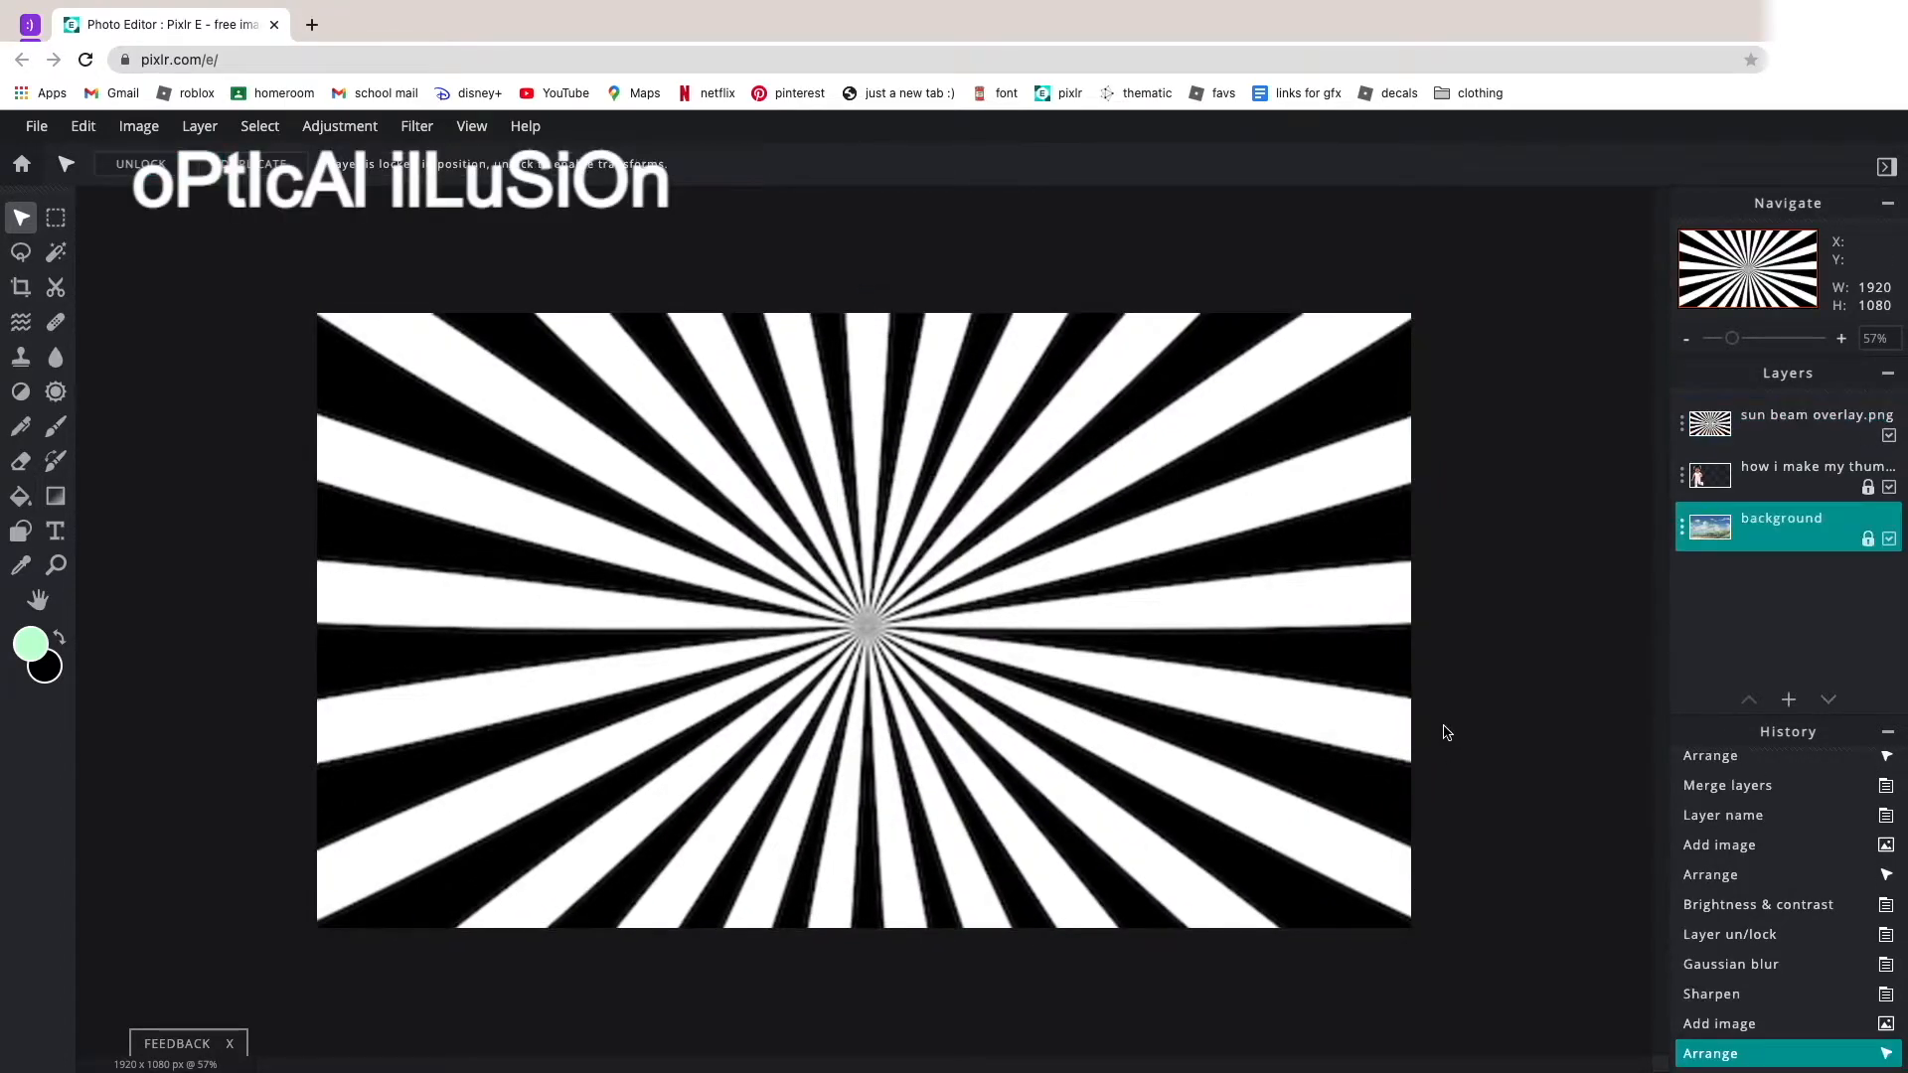
scroll(935, 486, up, 3)
scroll(935, 485, down, 3)
scroll(935, 486, down, 2)
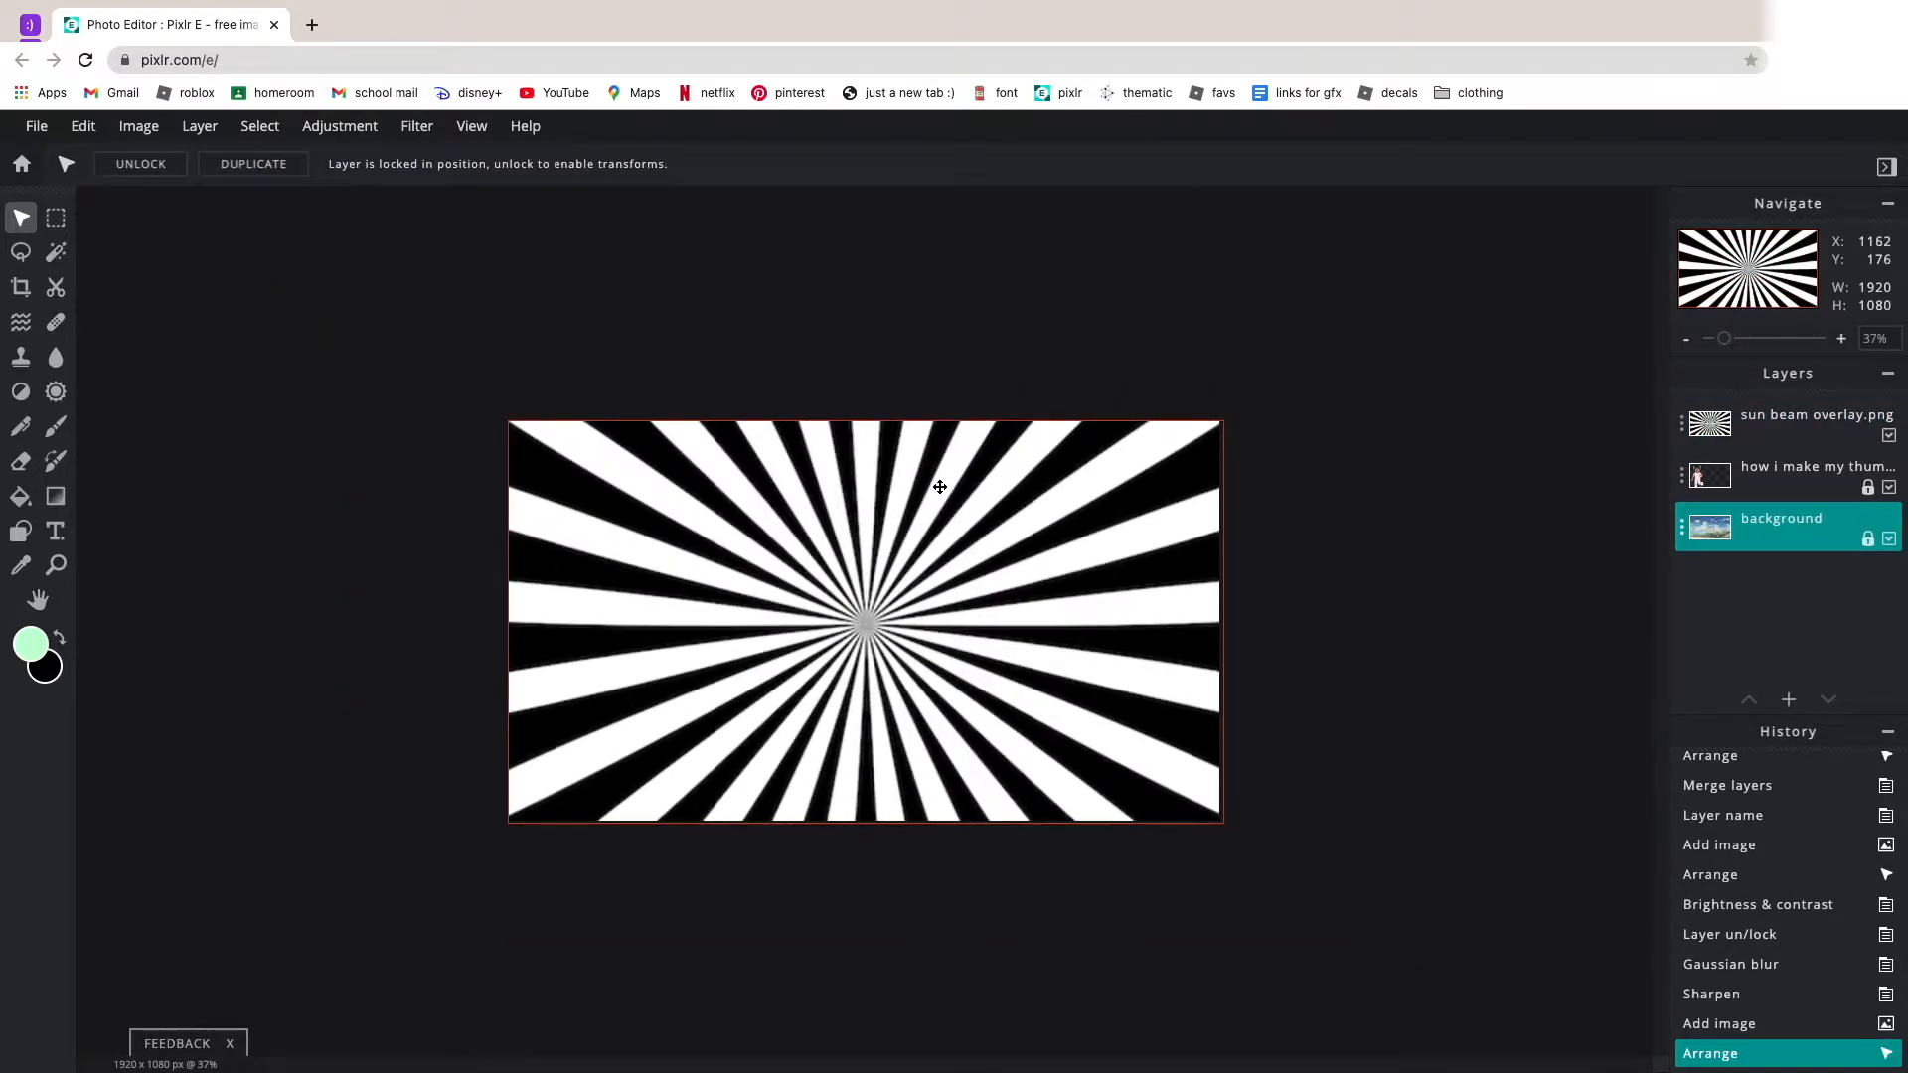
Set the blend mode of the sun beam overlay layer to Screen.
click(1722, 434)
click(1686, 436)
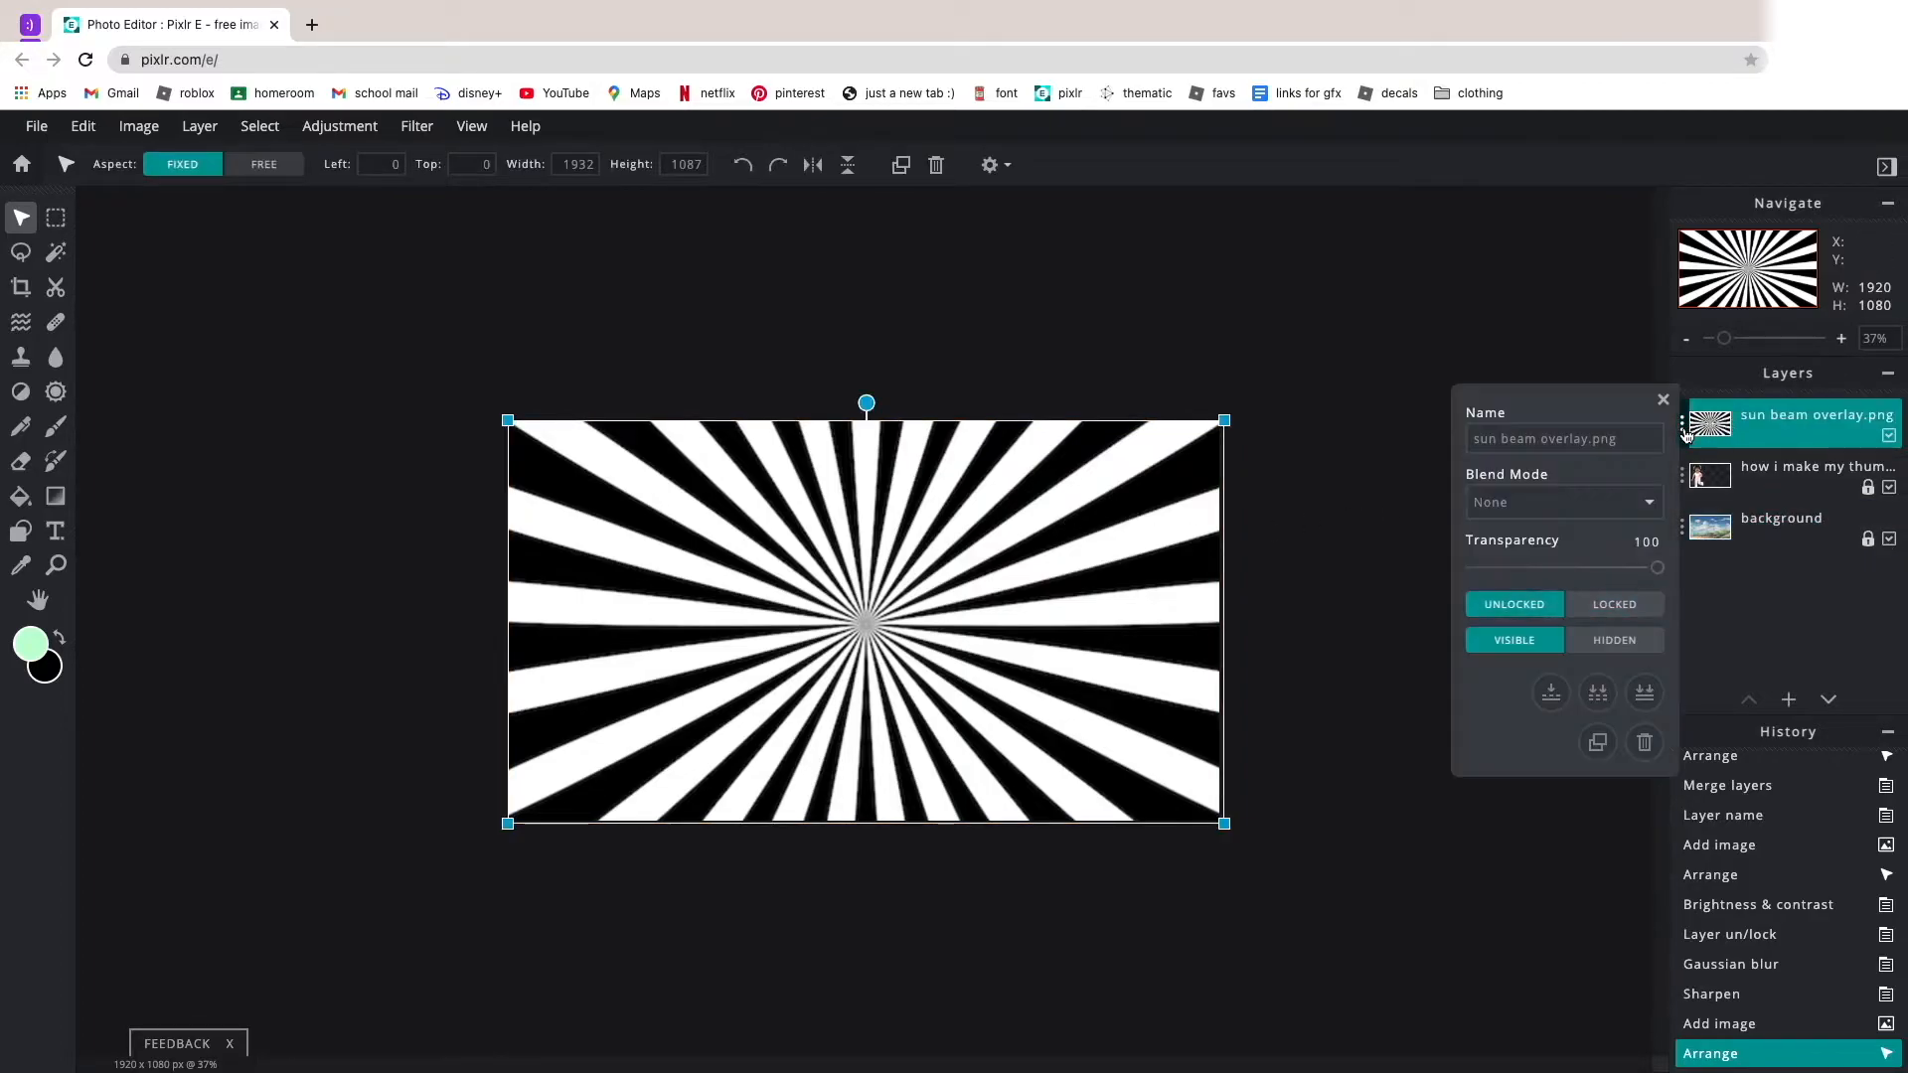
click(1599, 502)
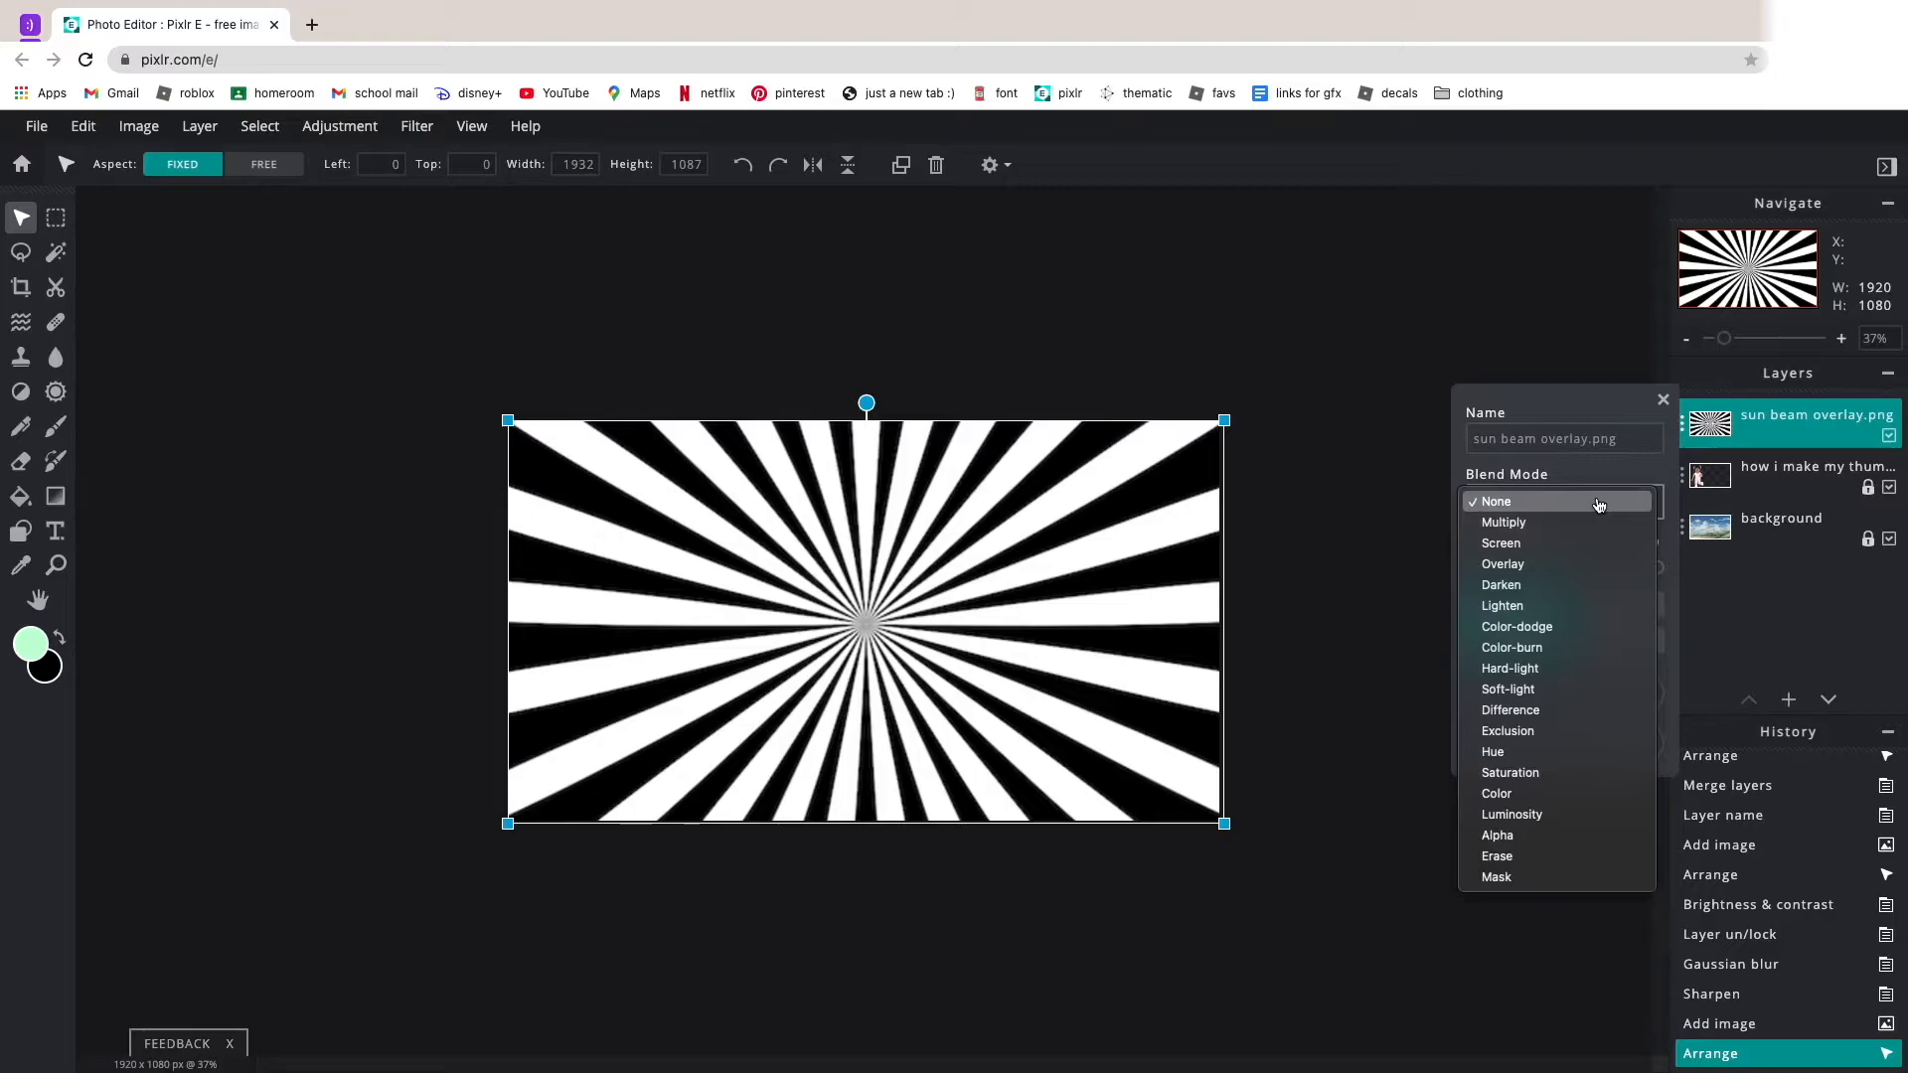
click(1567, 546)
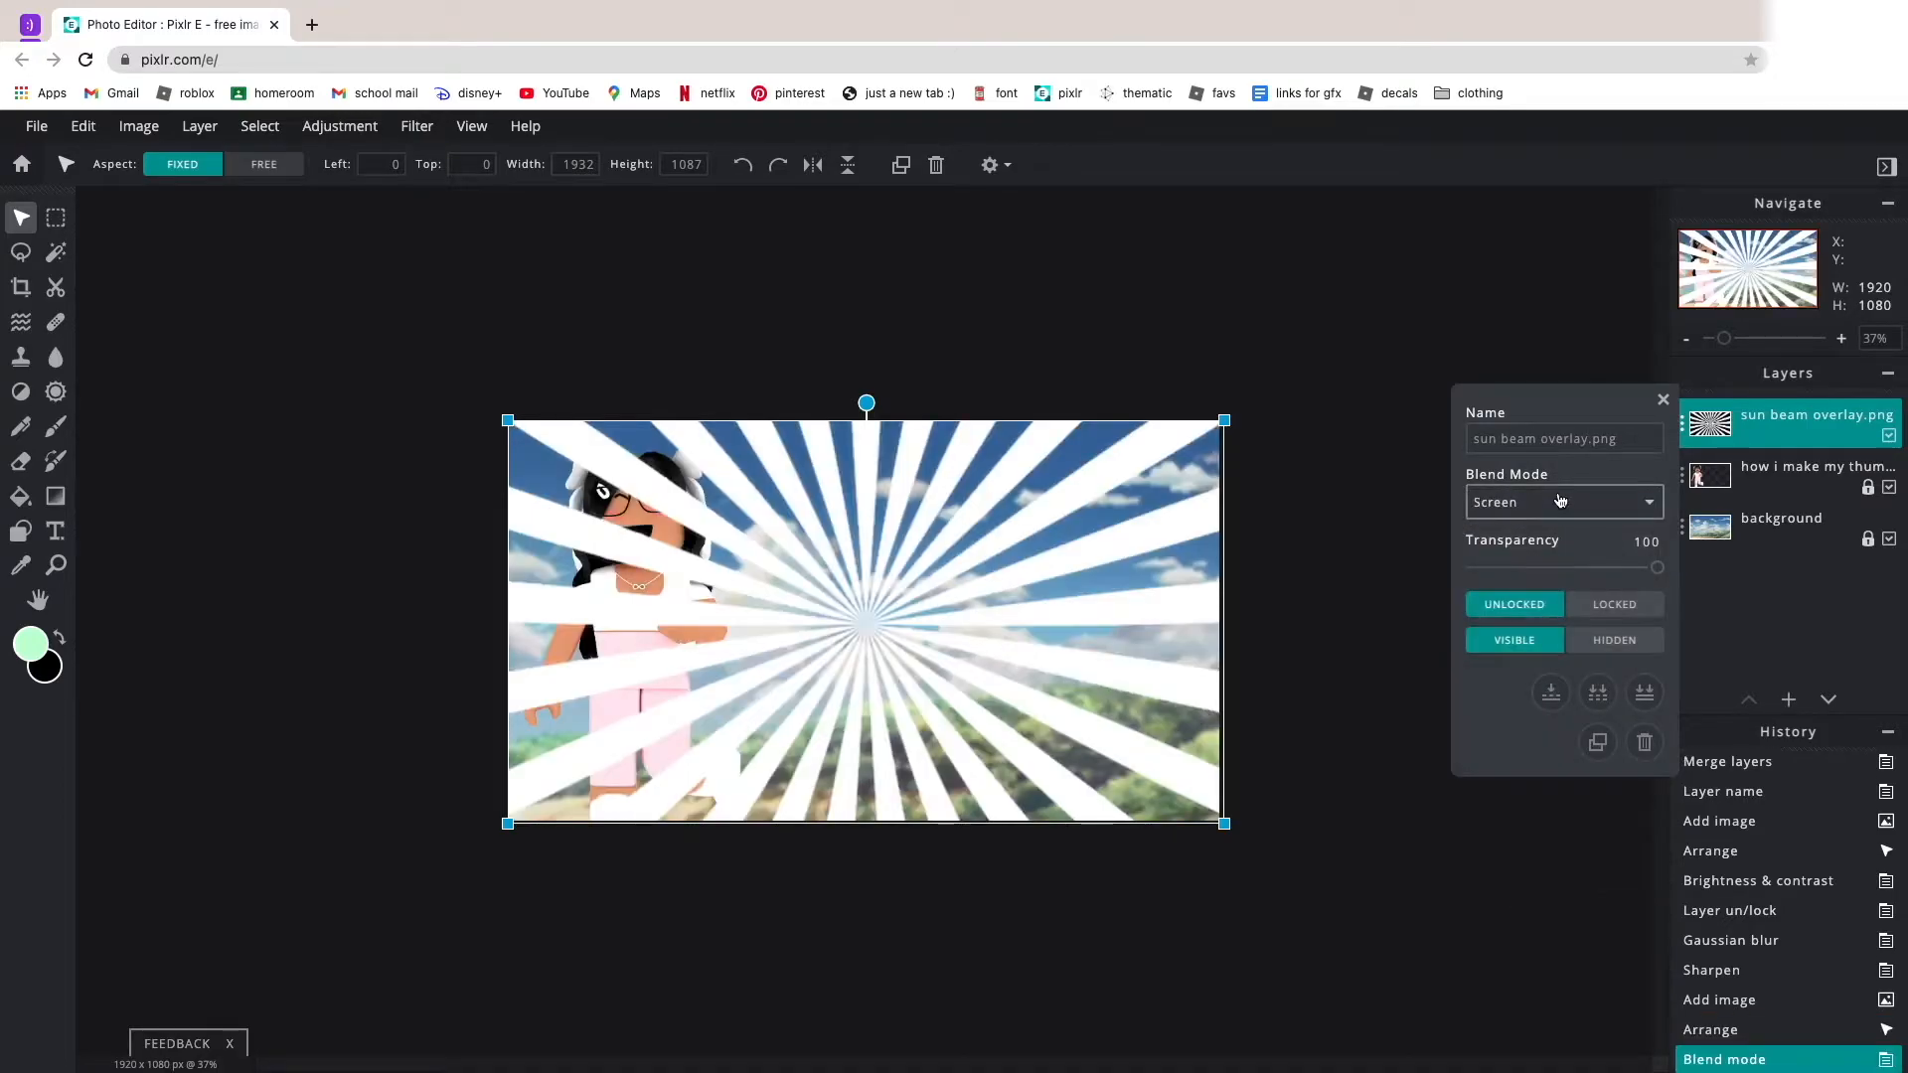
Try the Overlay blend mode on the sun beam layer, then return it to Screen.
click(1560, 500)
click(1535, 530)
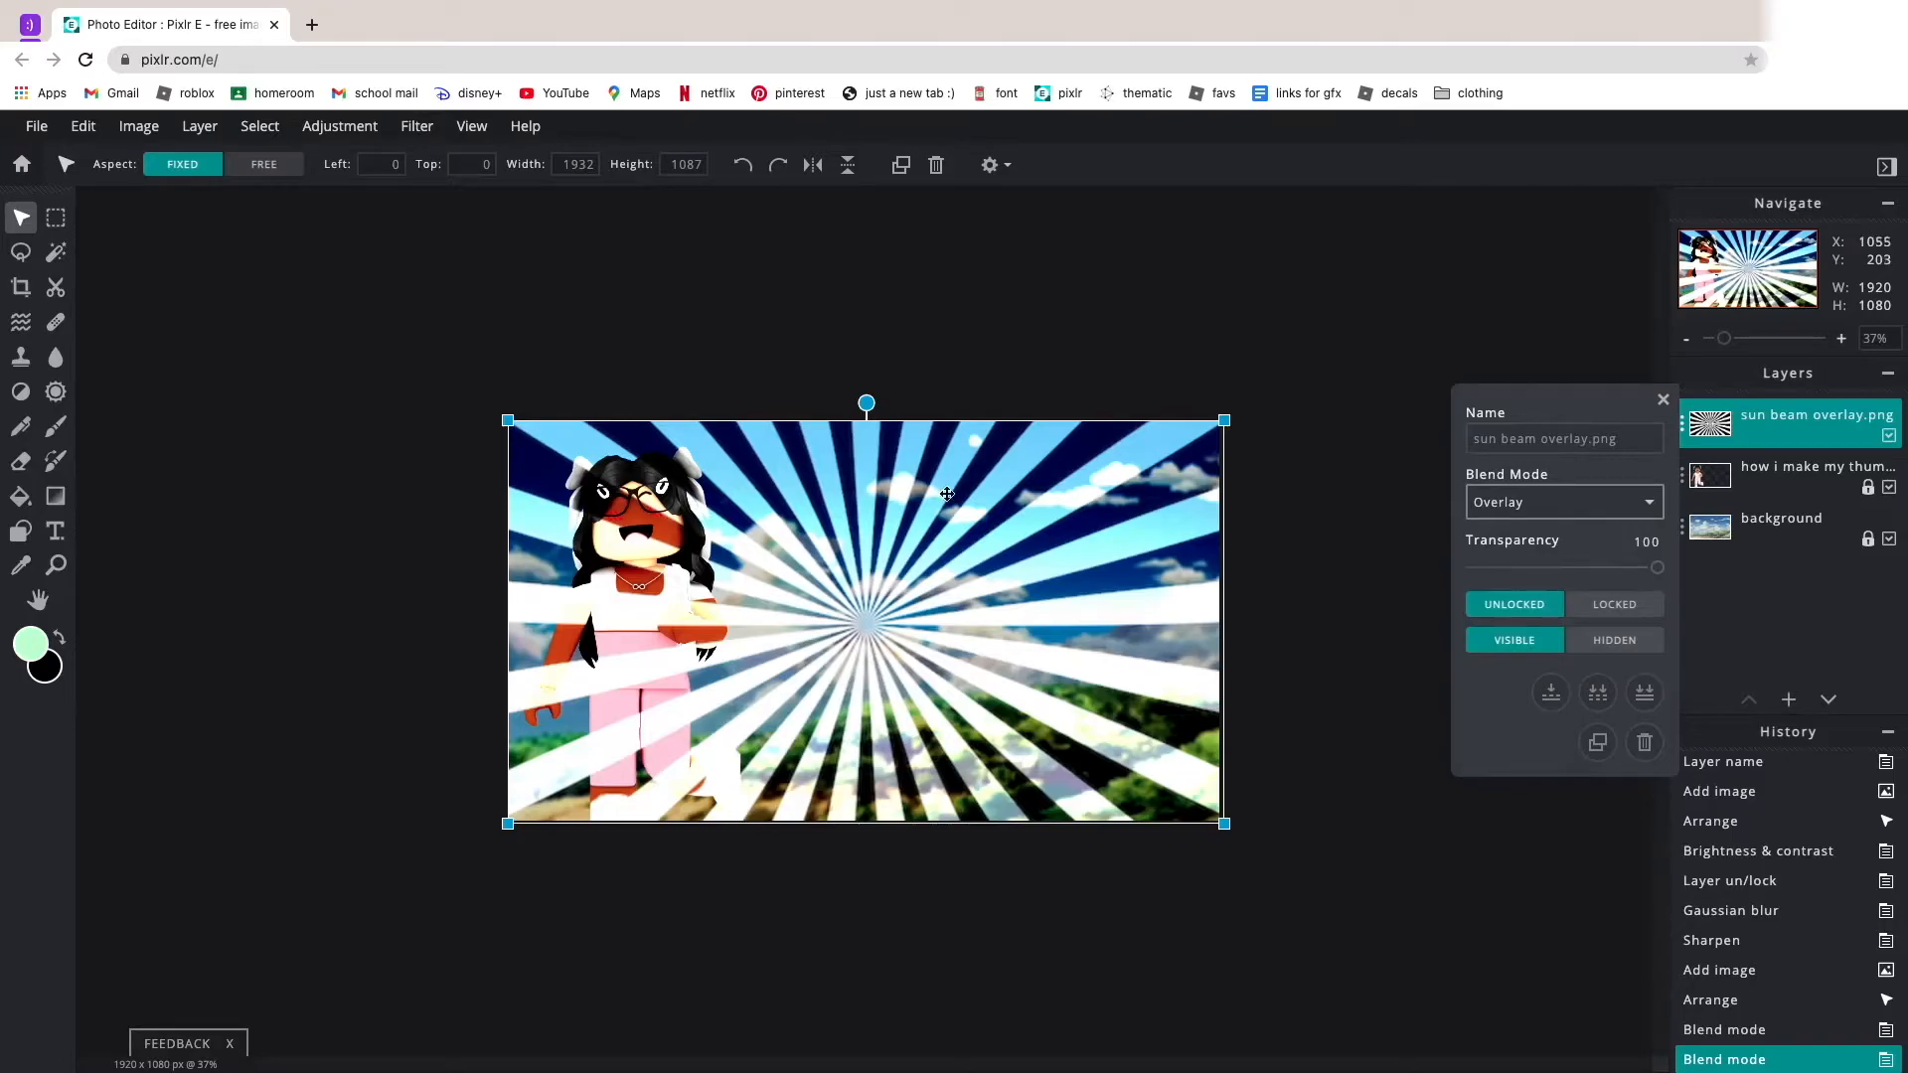
click(1557, 513)
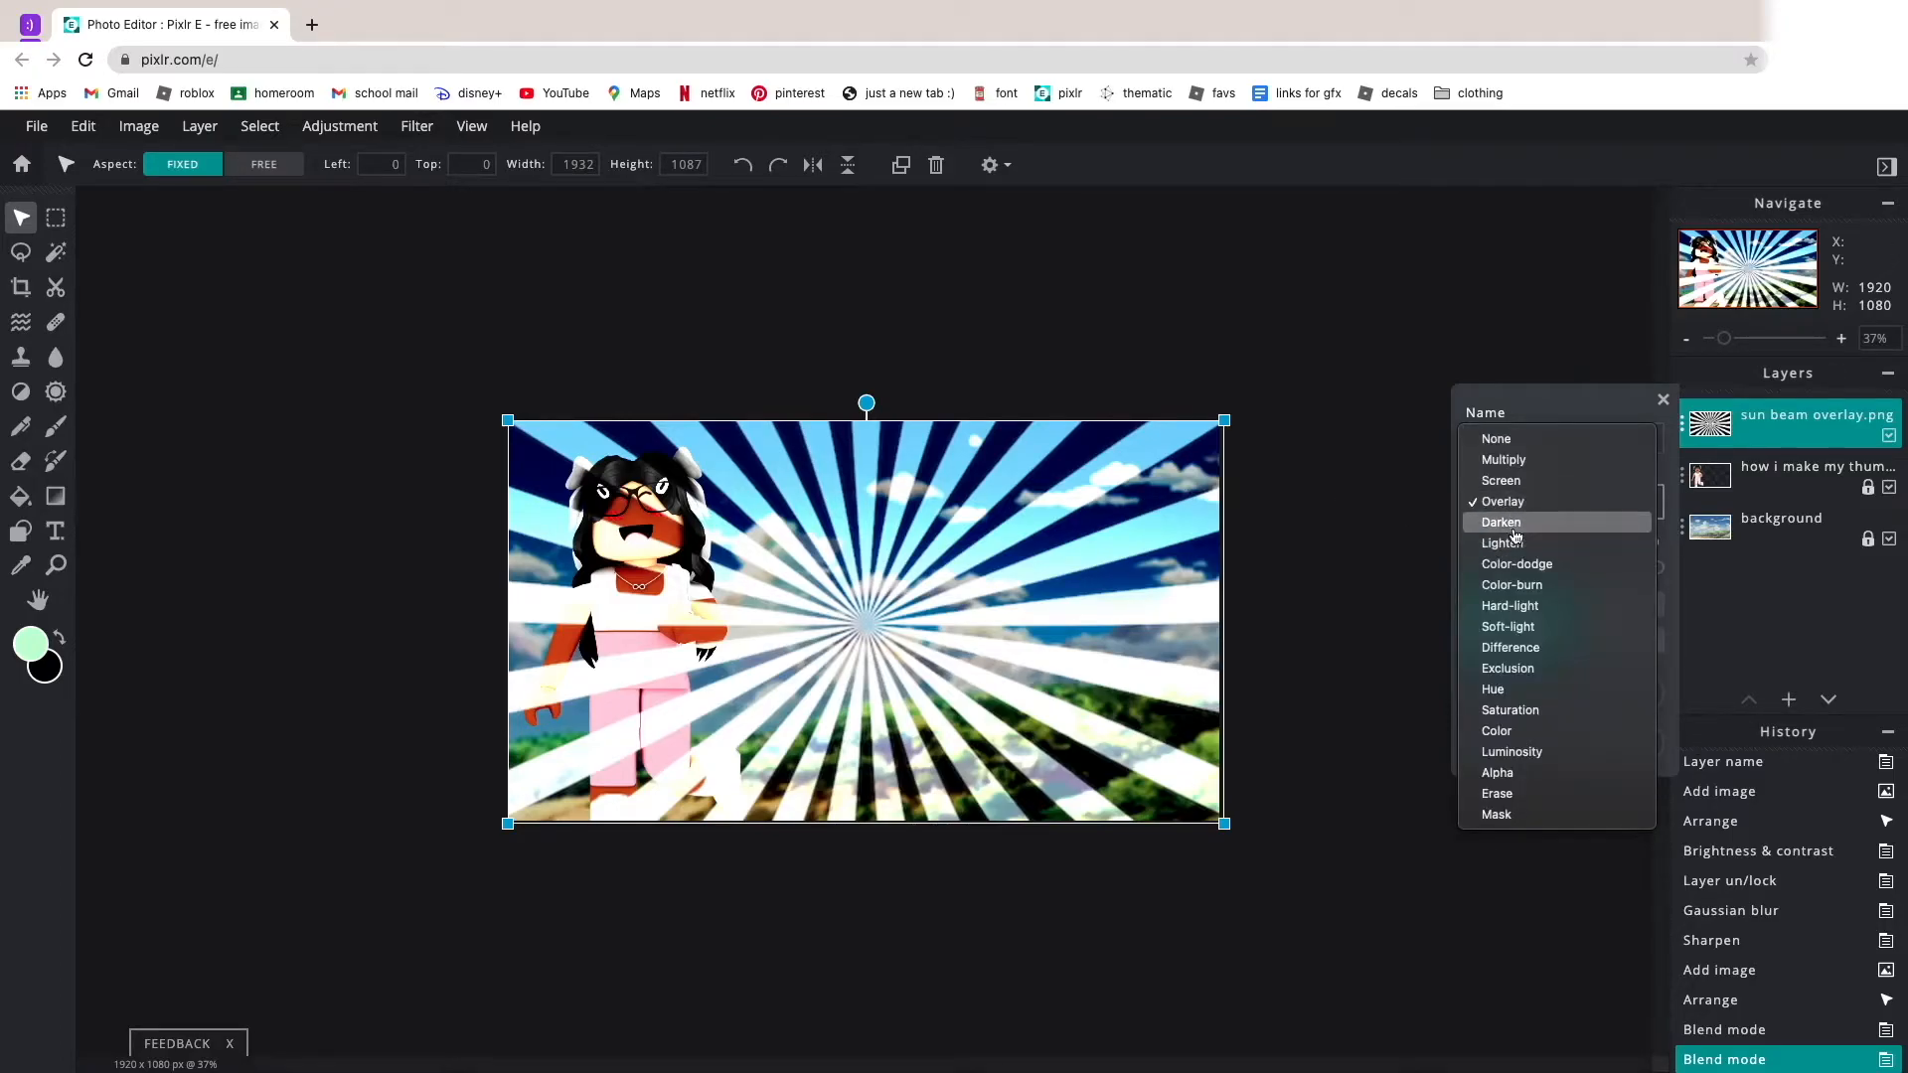
click(1508, 480)
scroll(1093, 511, up, 5)
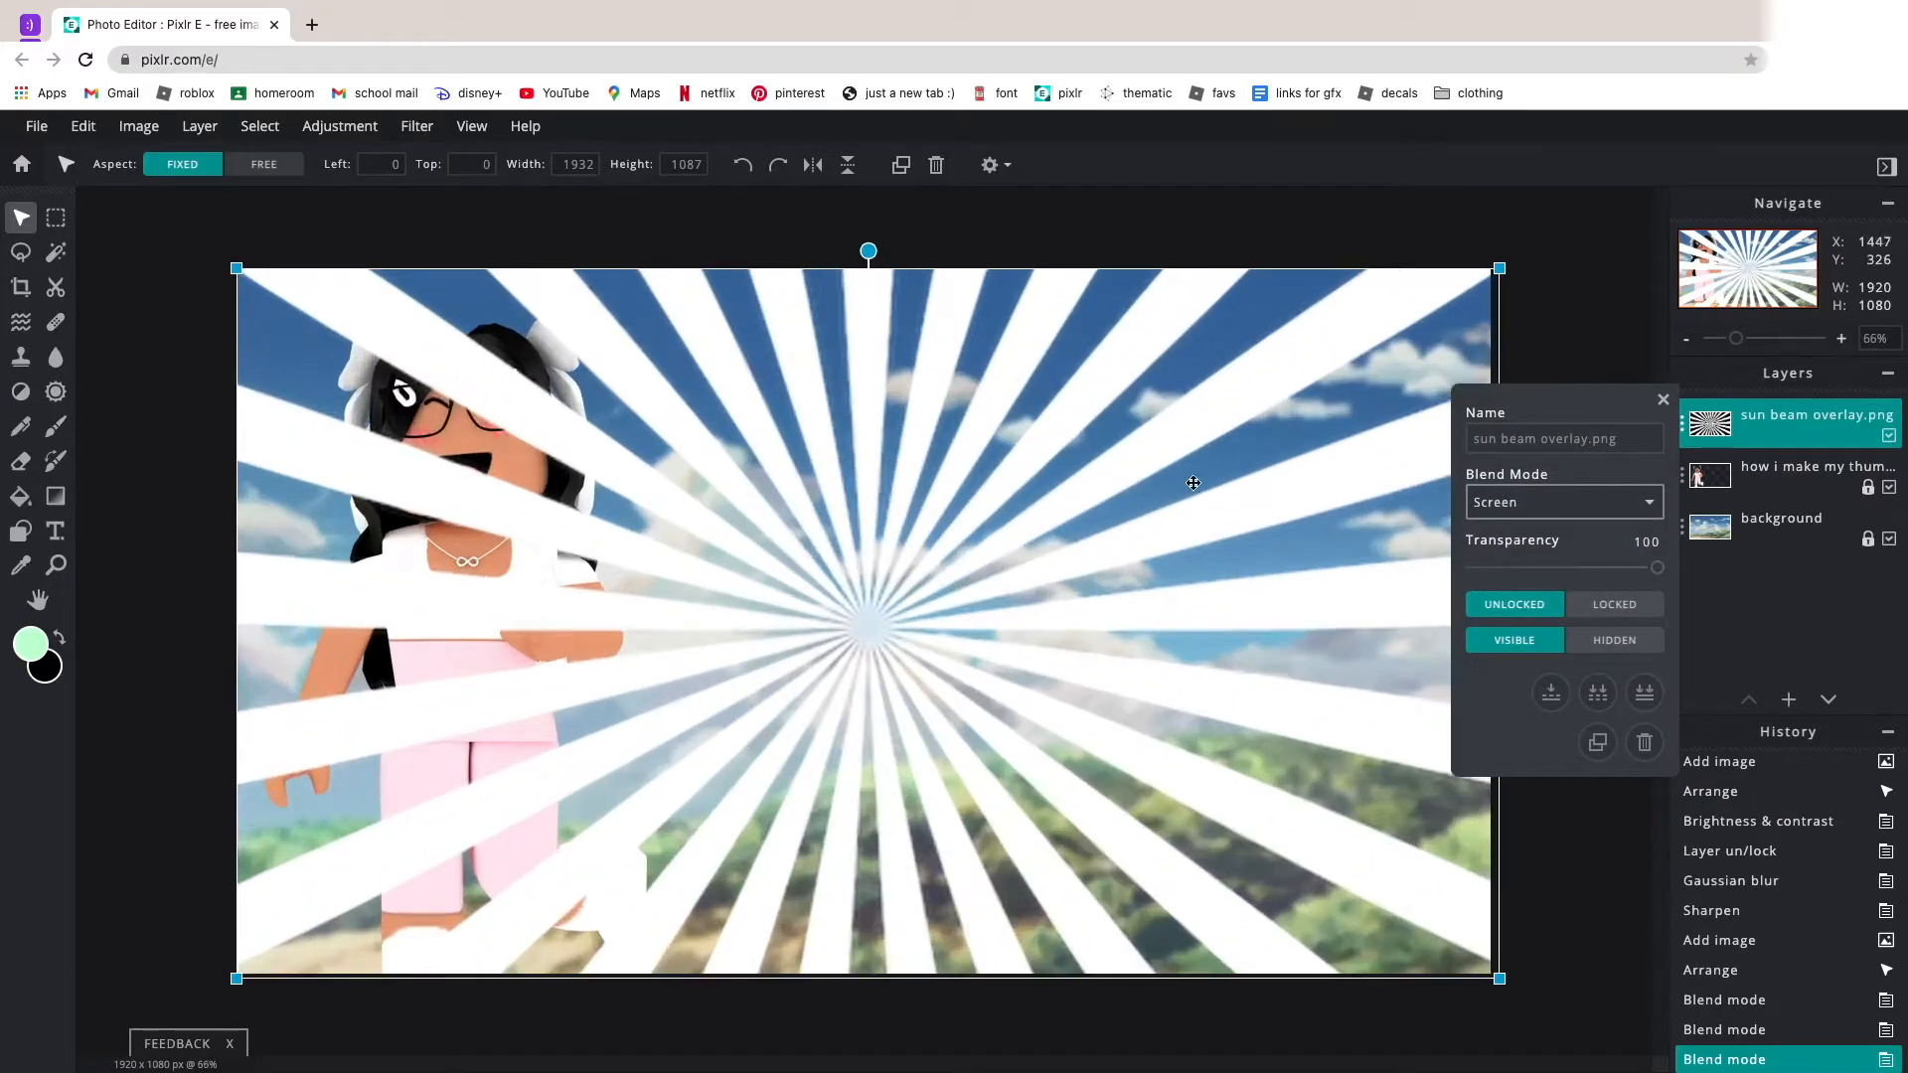
scroll(1132, 523, down, 5)
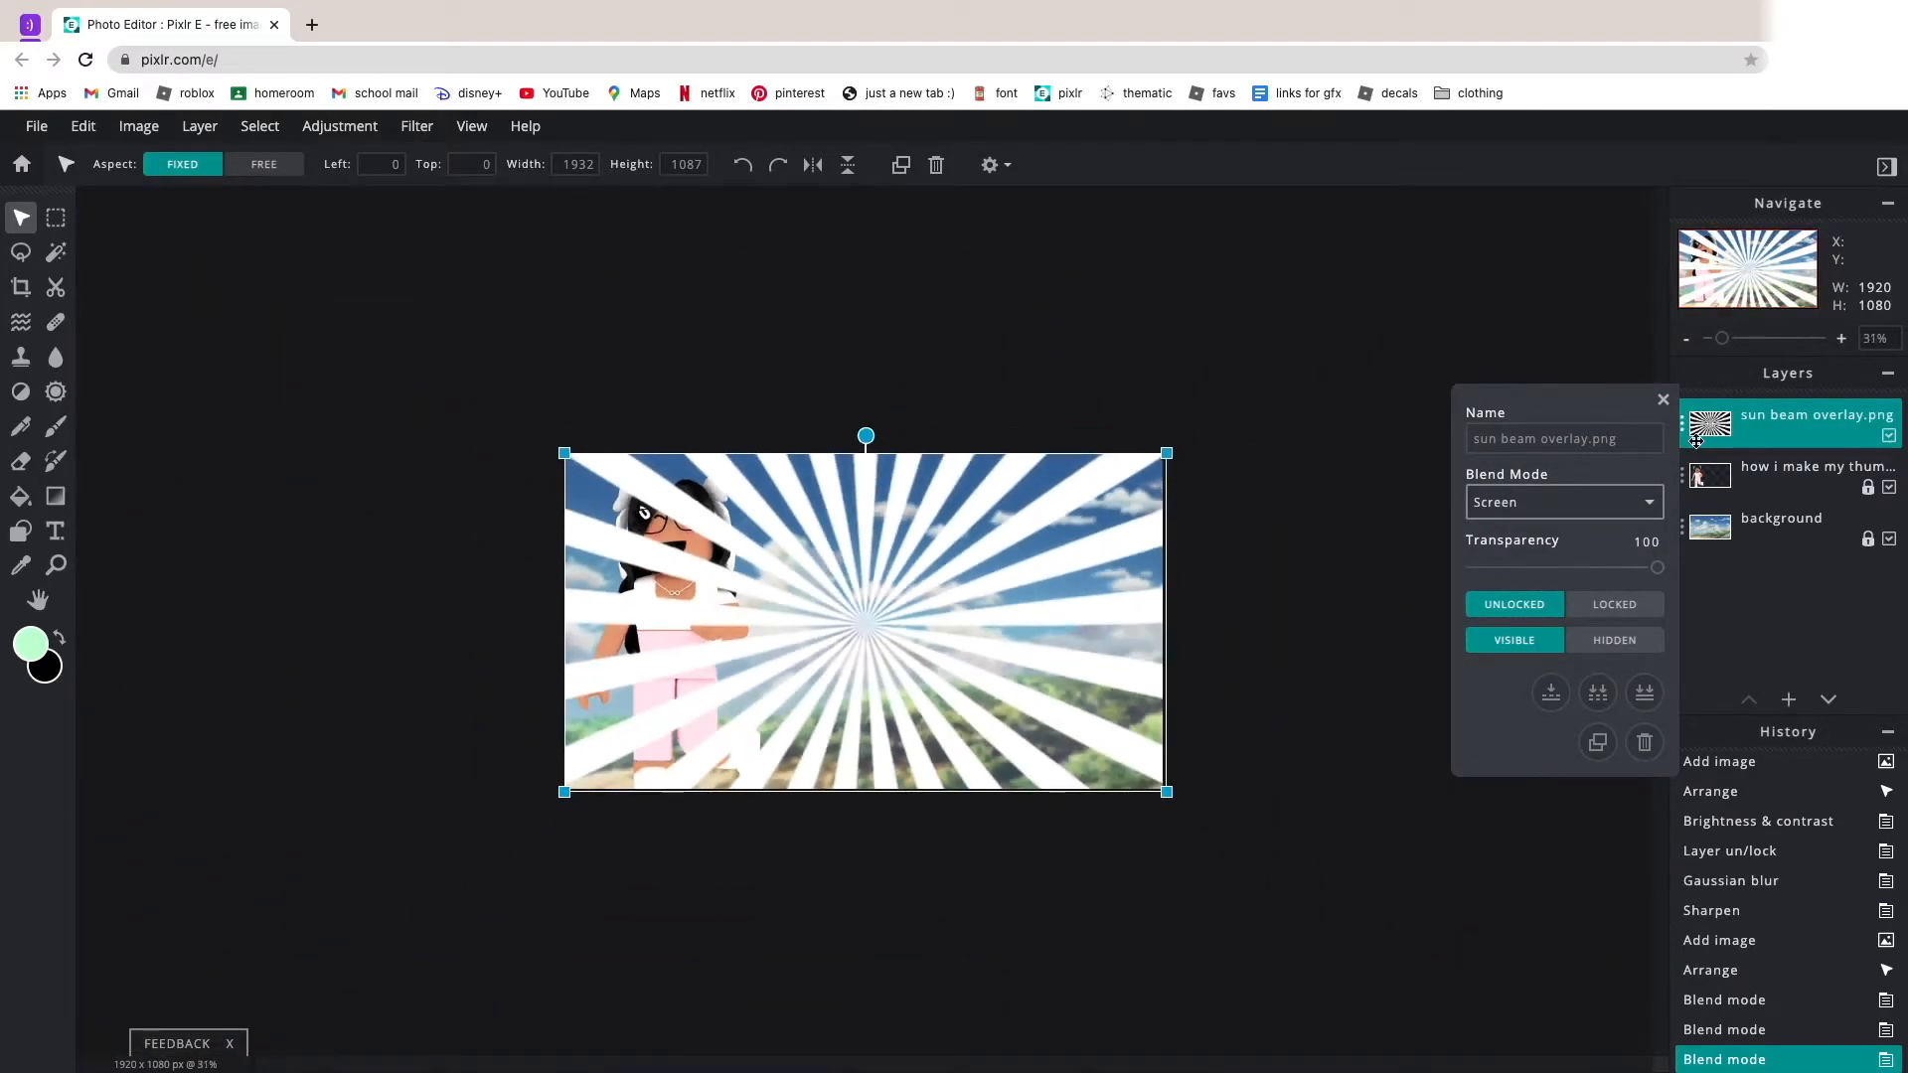
Move the sun beam overlay layer below the avatar layer.
click(1662, 399)
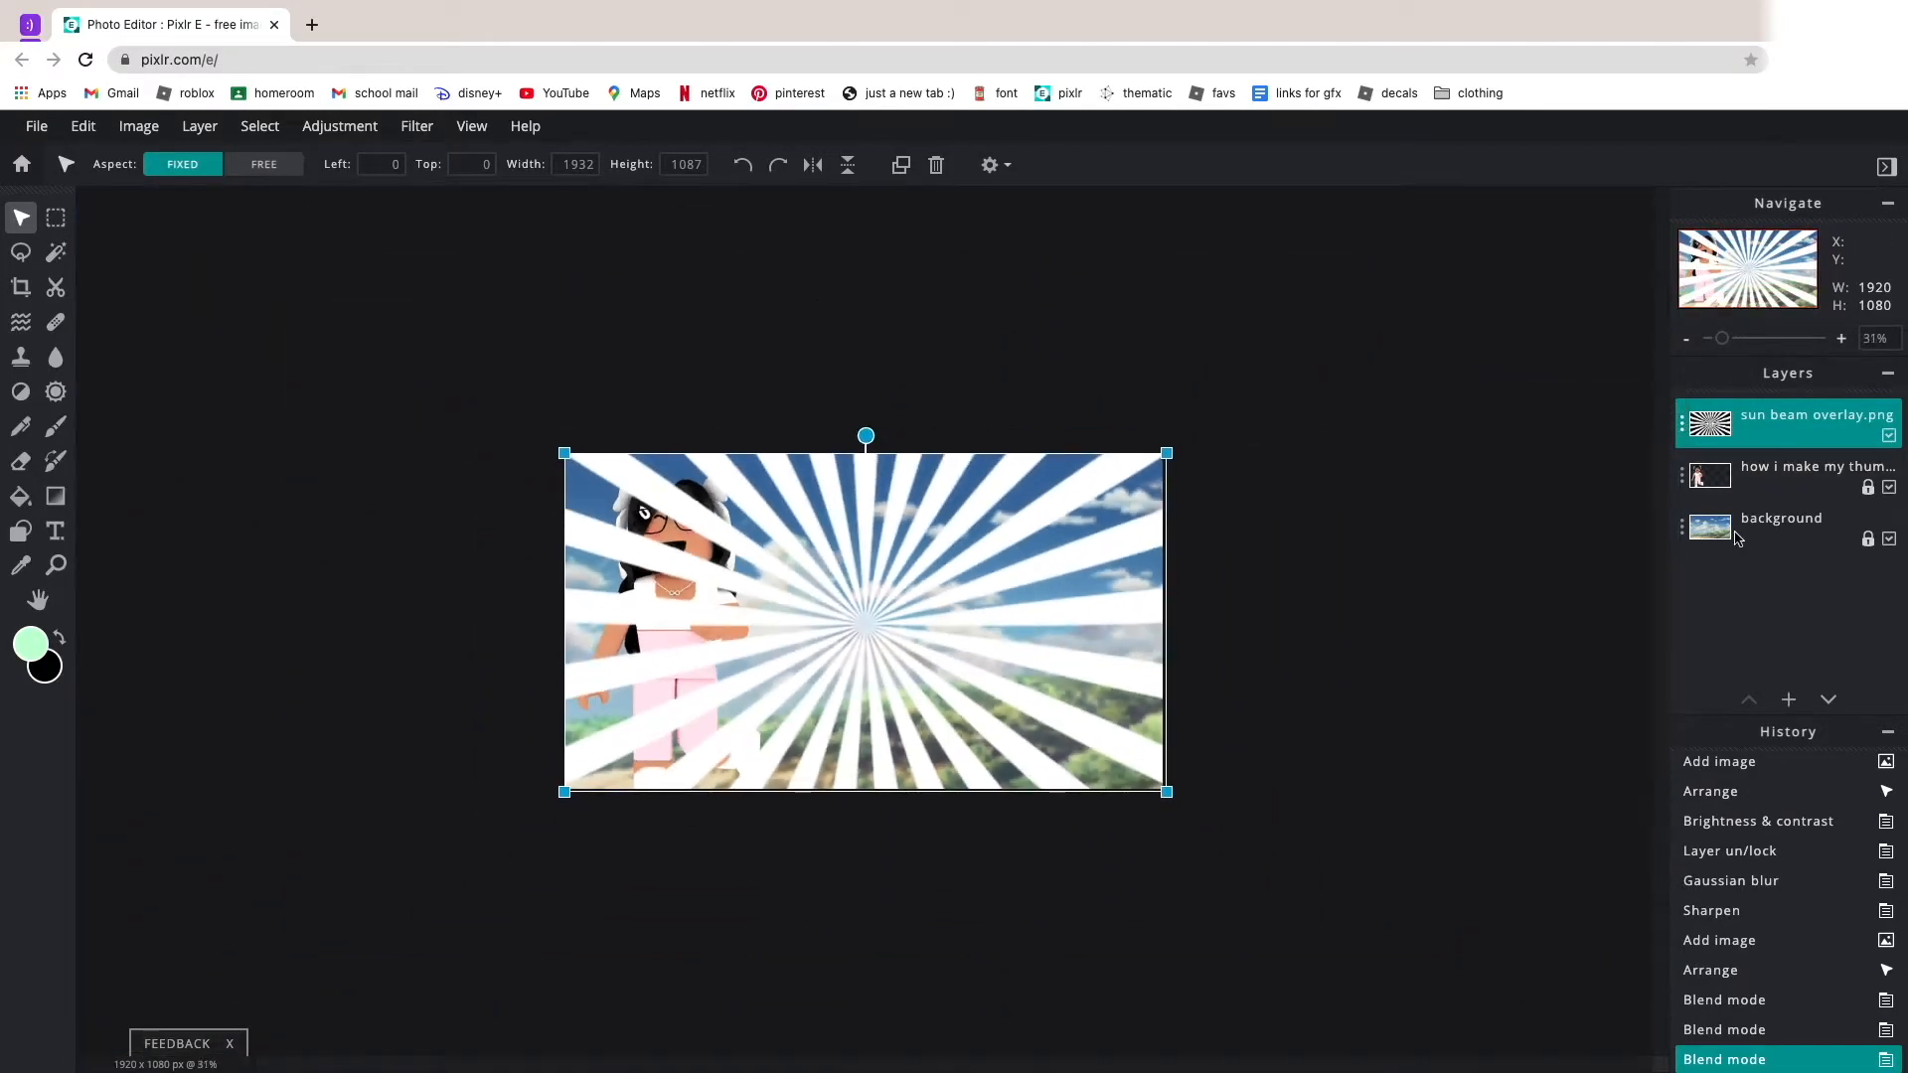
click(1828, 700)
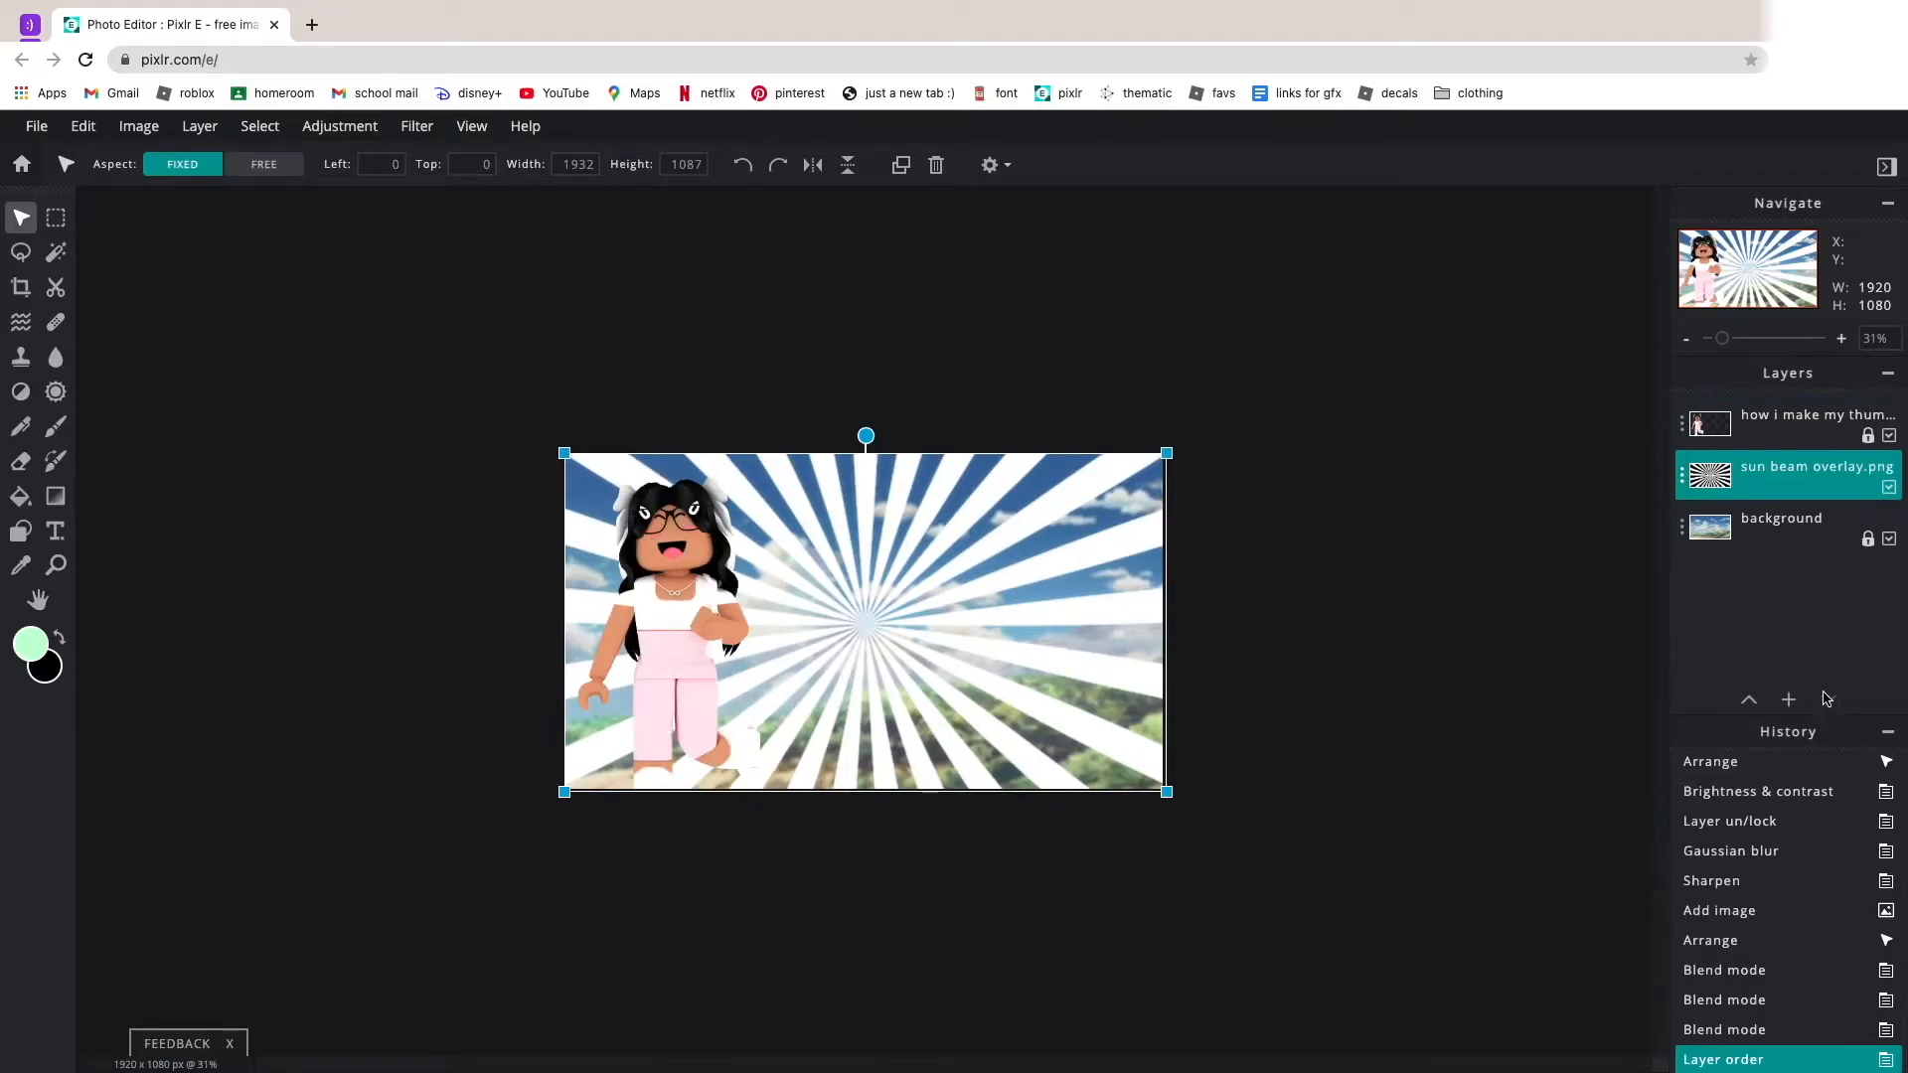
click(1224, 609)
scroll(1226, 610, up, 3)
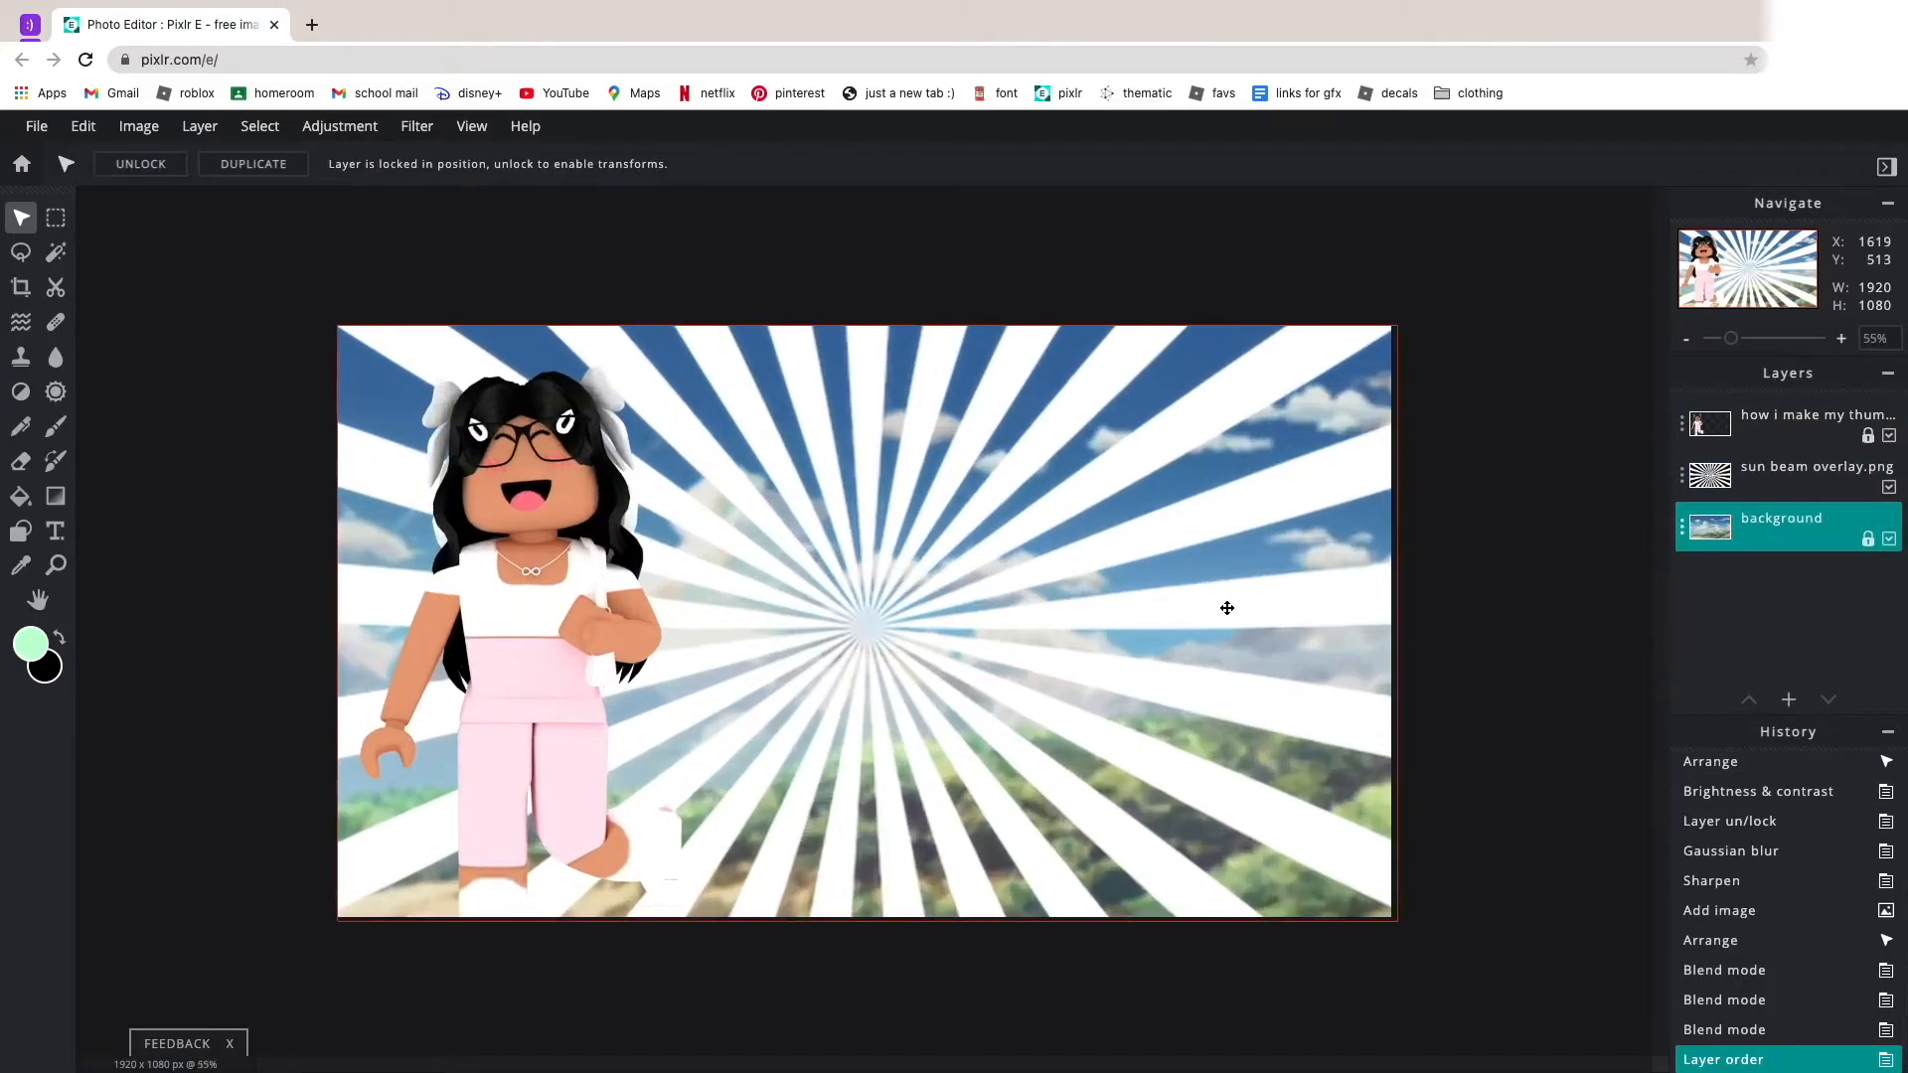
Set the sun beam overlay layer's transparency to 31 and lock the layer.
click(1686, 463)
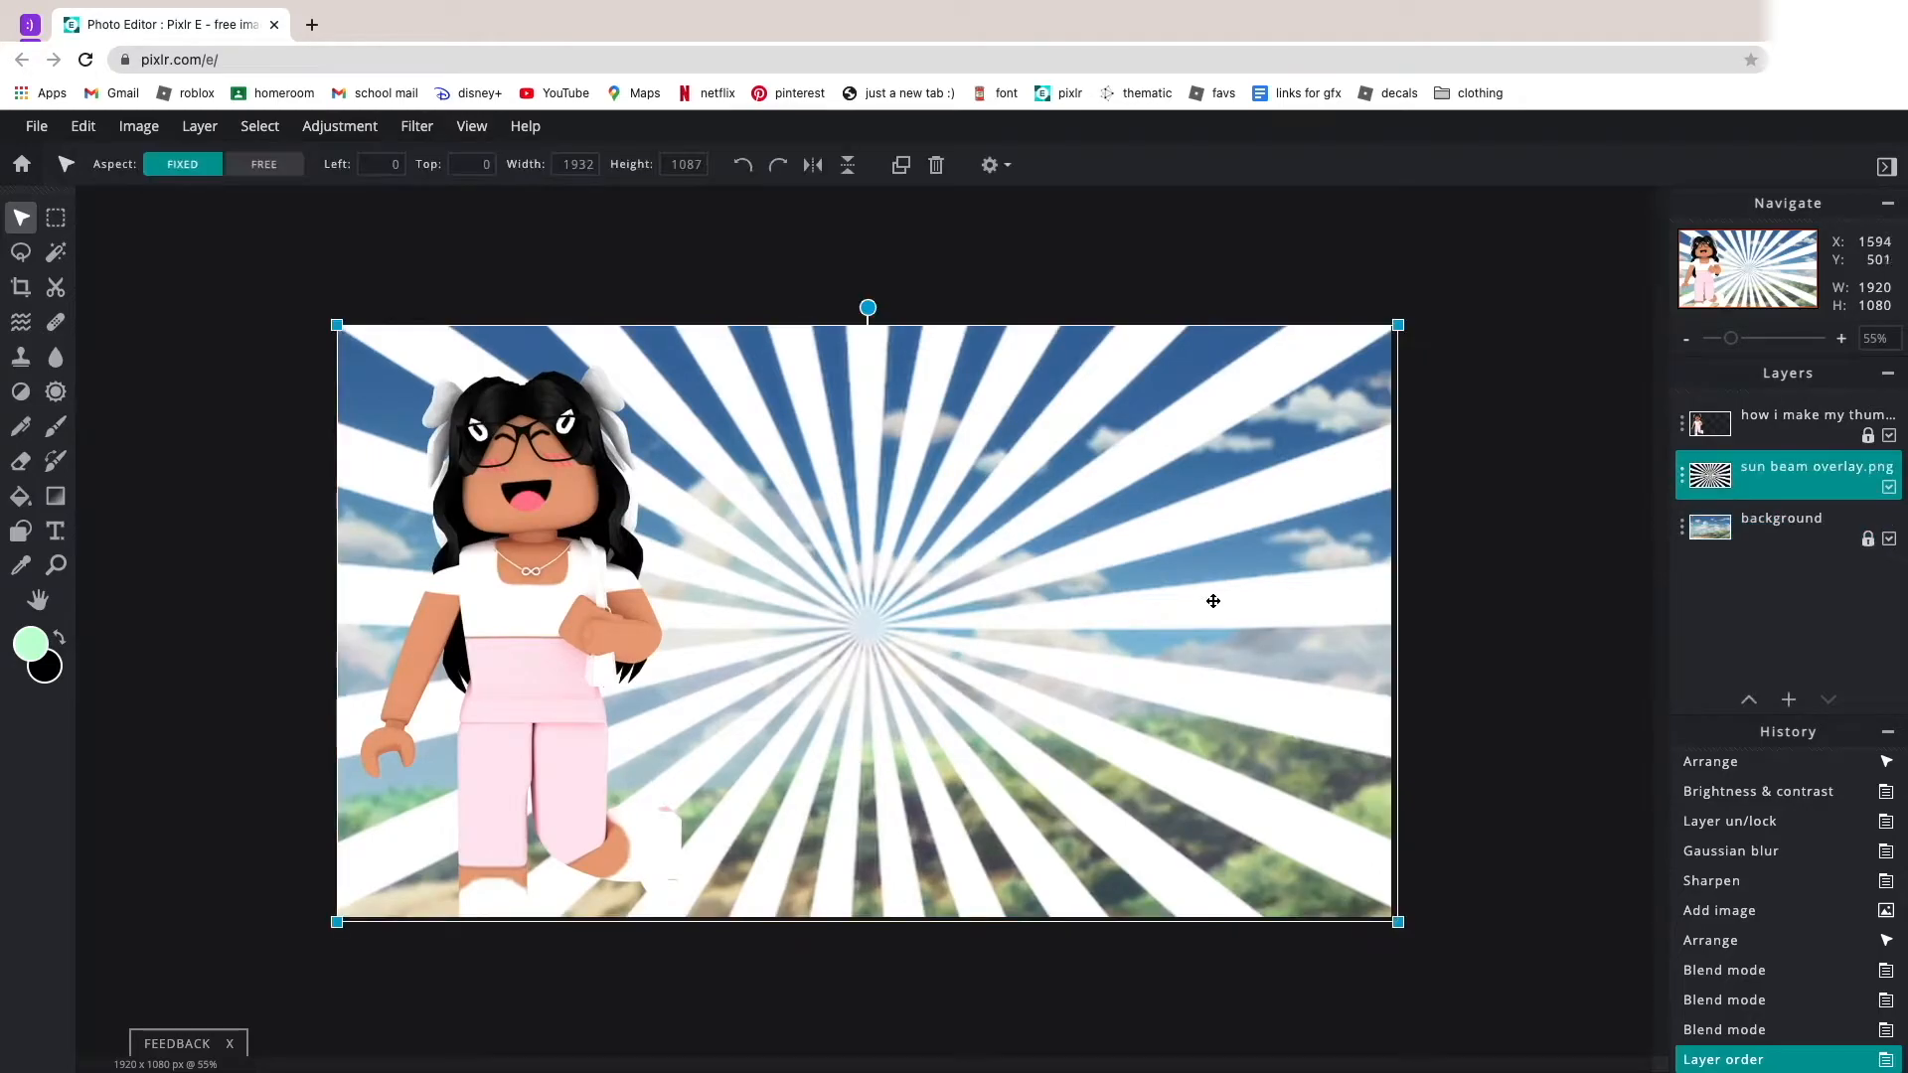
click(1681, 480)
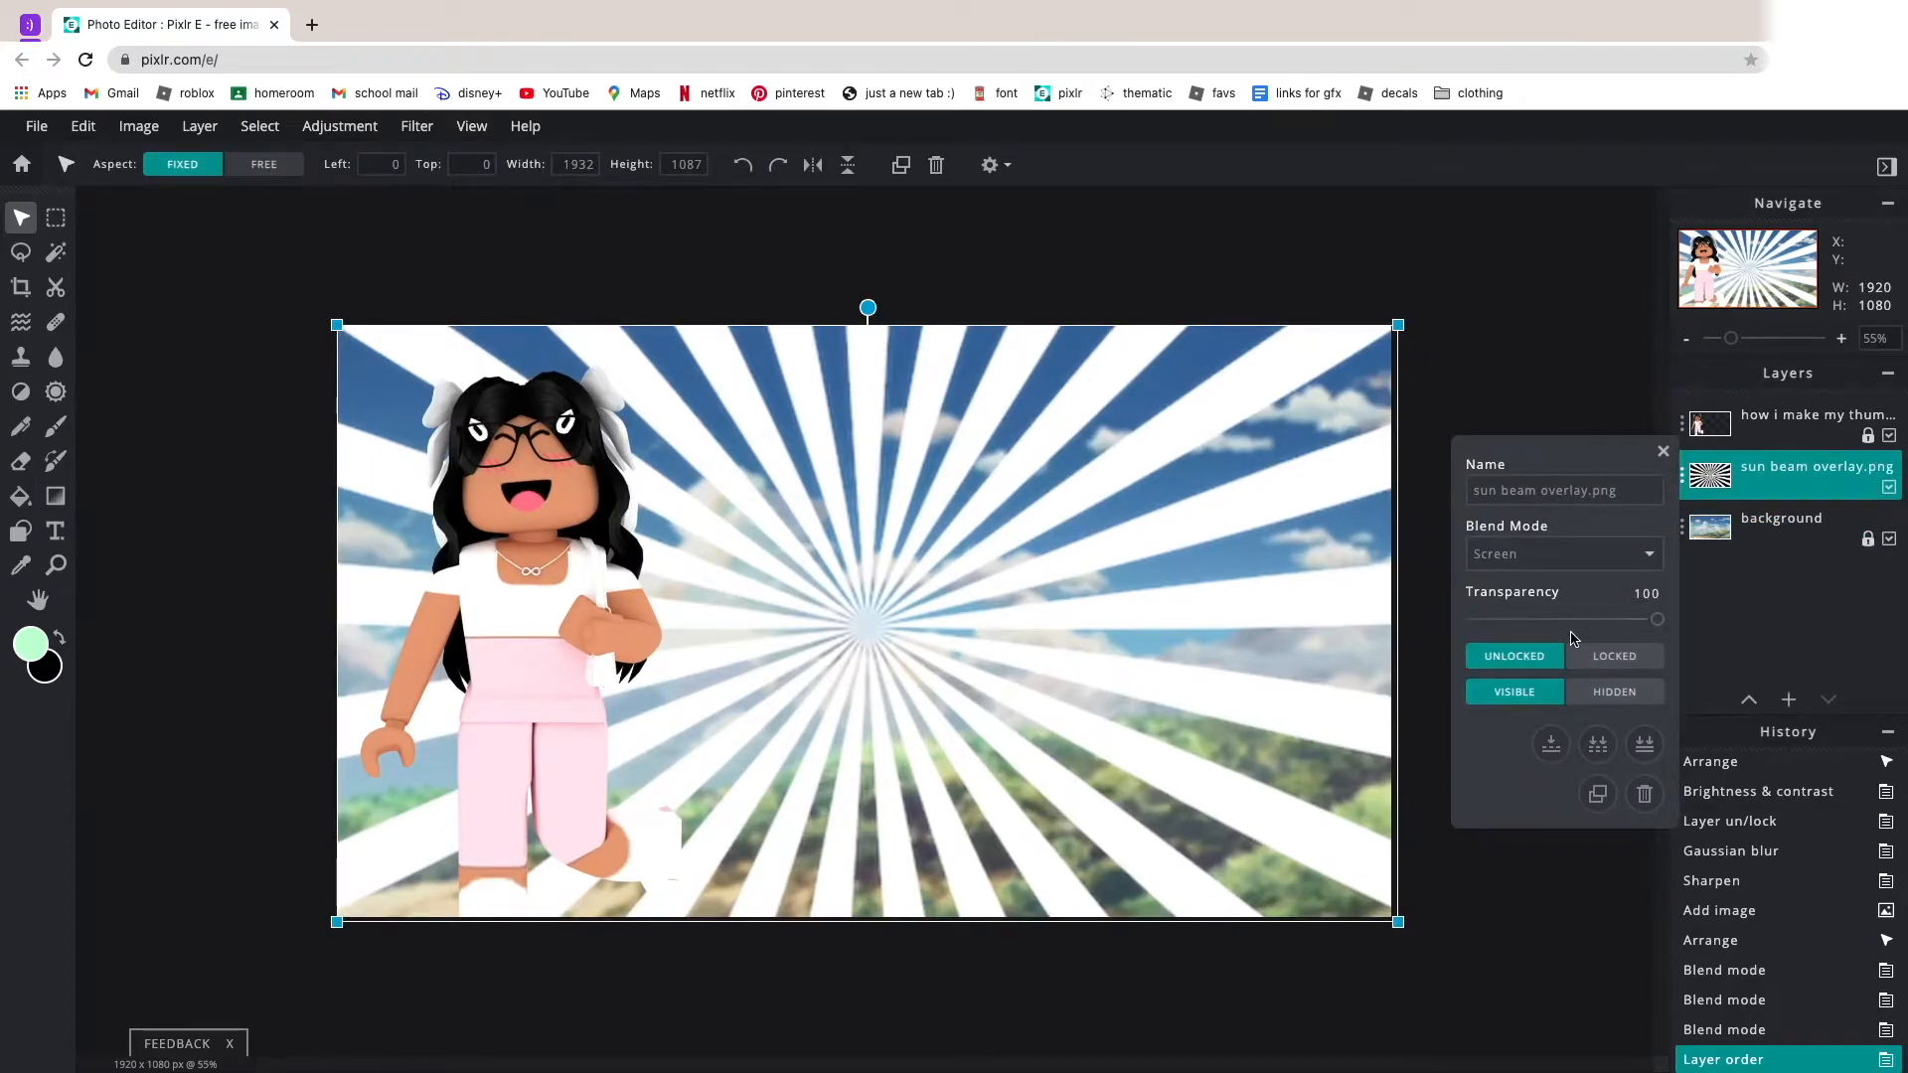
drag(1588, 619, 1531, 623)
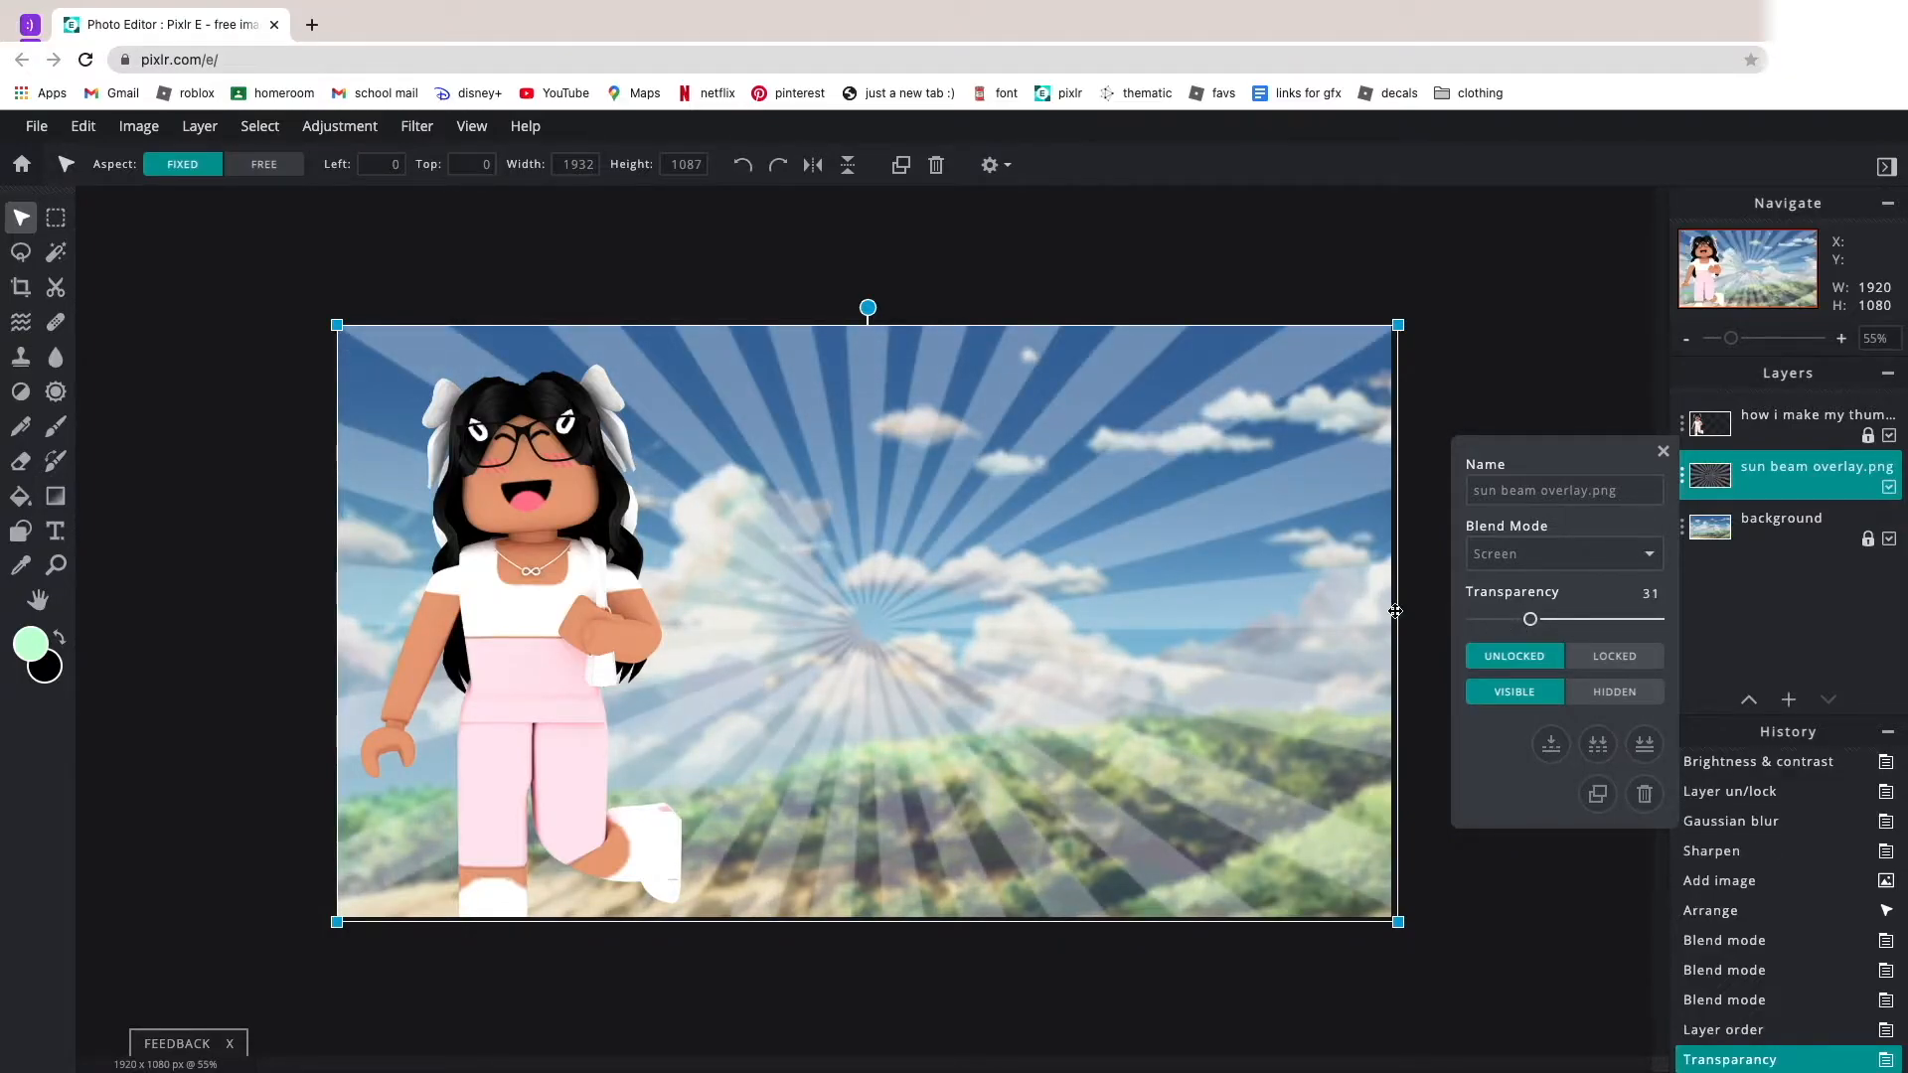
click(1439, 553)
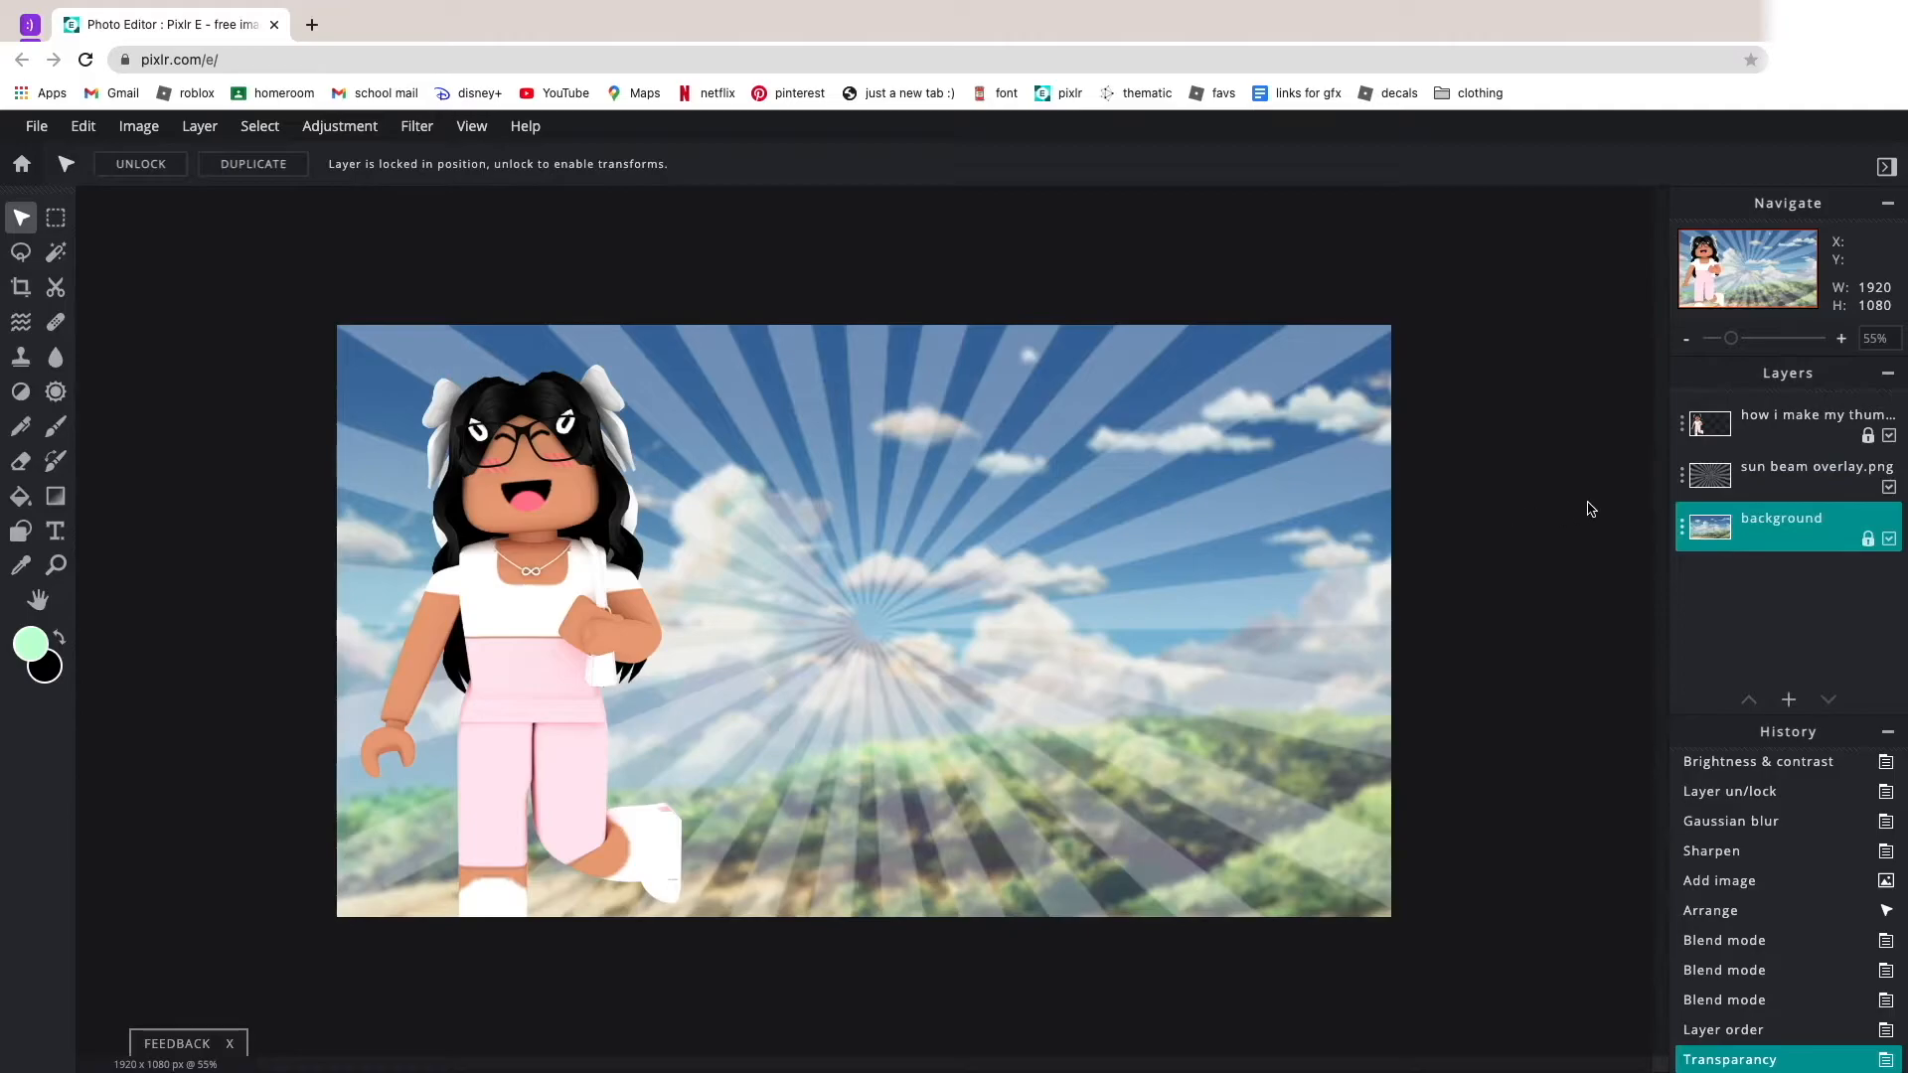
click(1682, 474)
click(1614, 657)
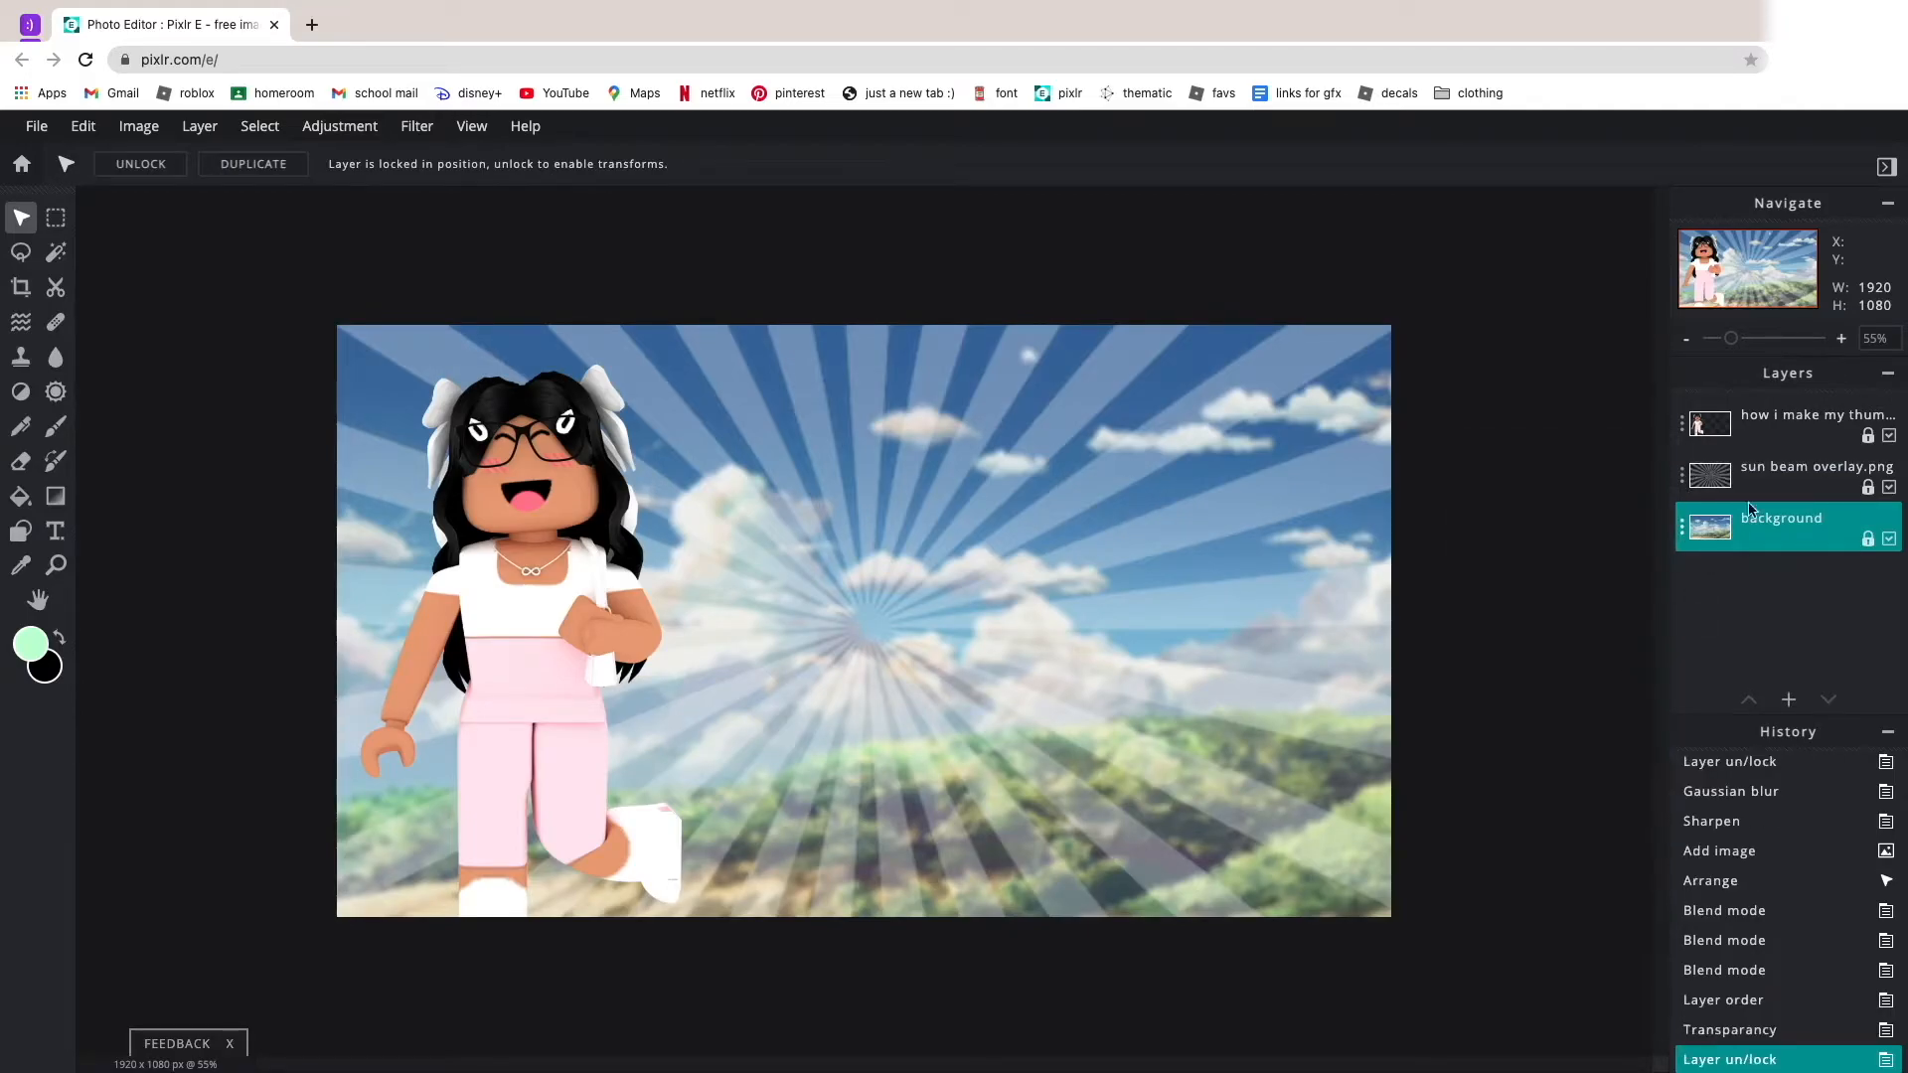
Select the avatar layer above the sun beam overlay for editing.
click(1775, 435)
scroll(1104, 902, down, 5)
scroll(1158, 883, up, 5)
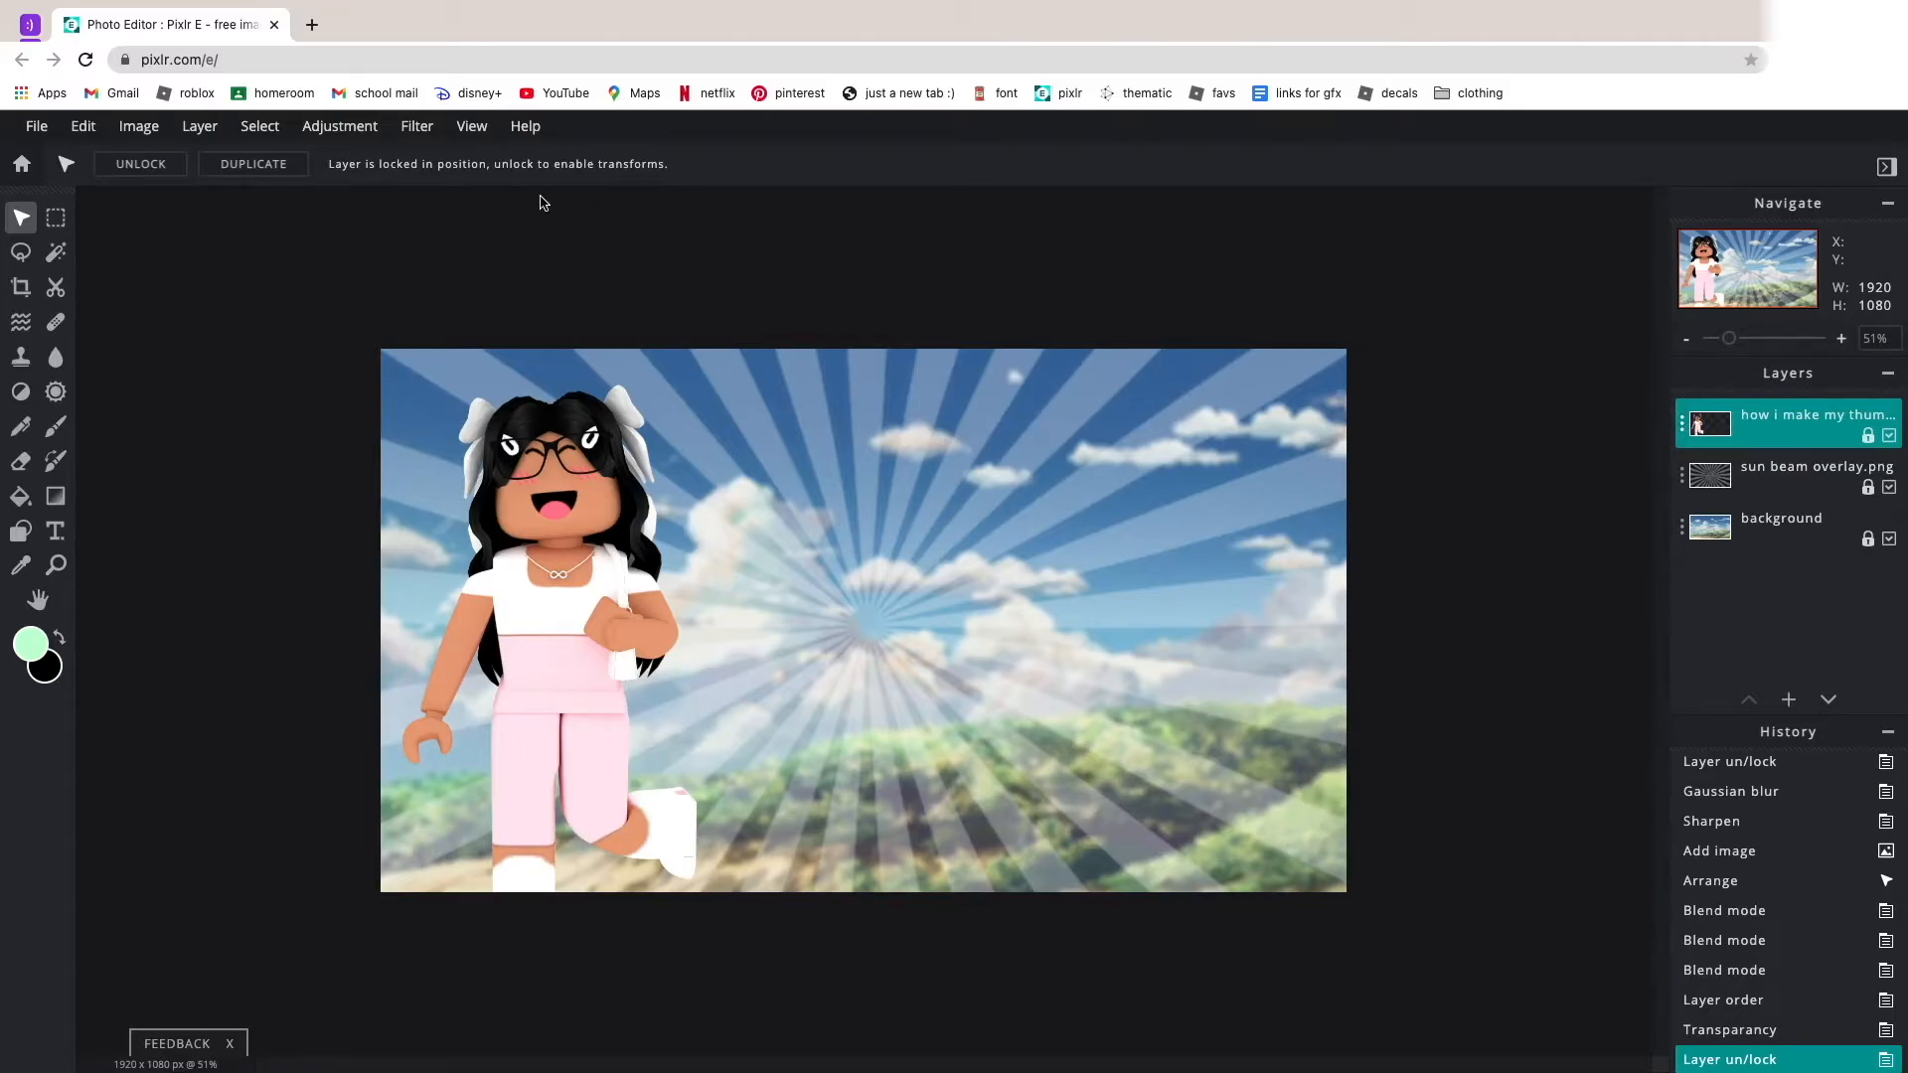
scroll(790, 436, down, 3)
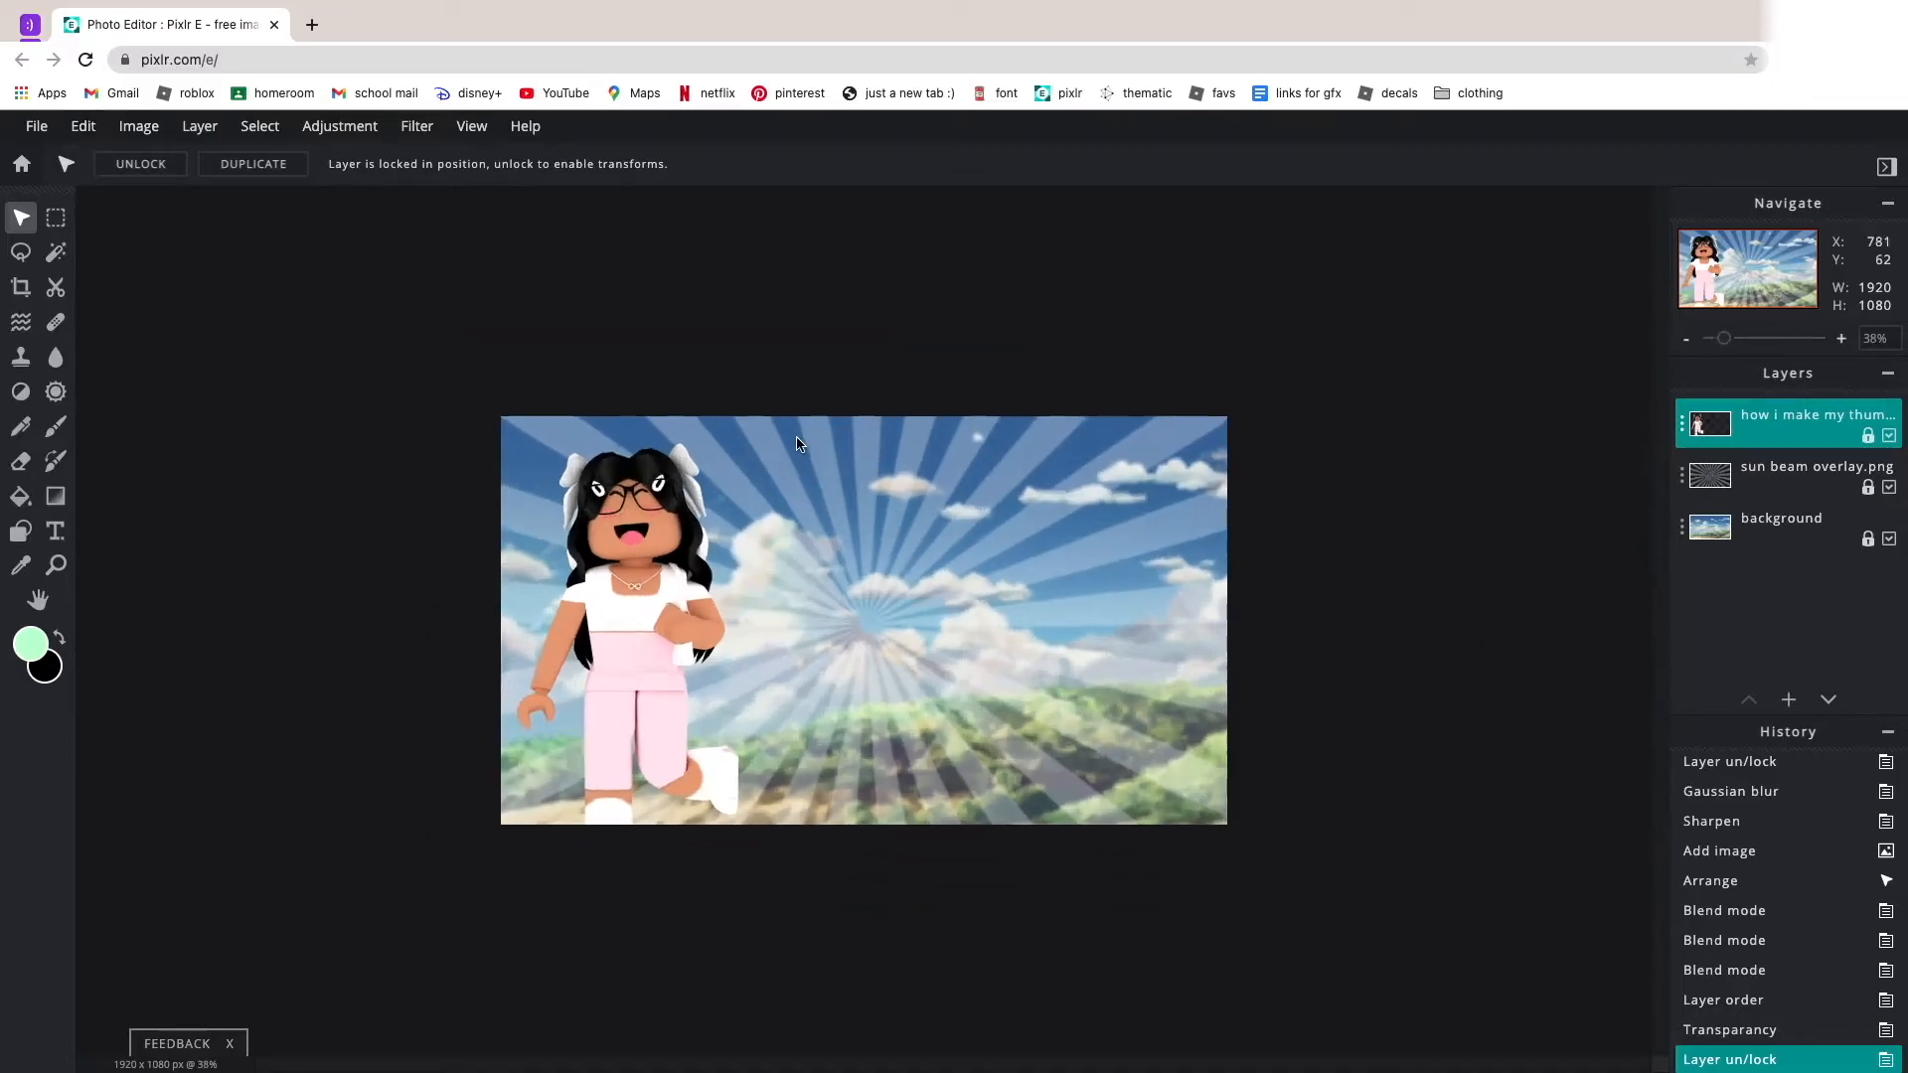
scroll(810, 434, up, 10)
scroll(809, 427, down, 5)
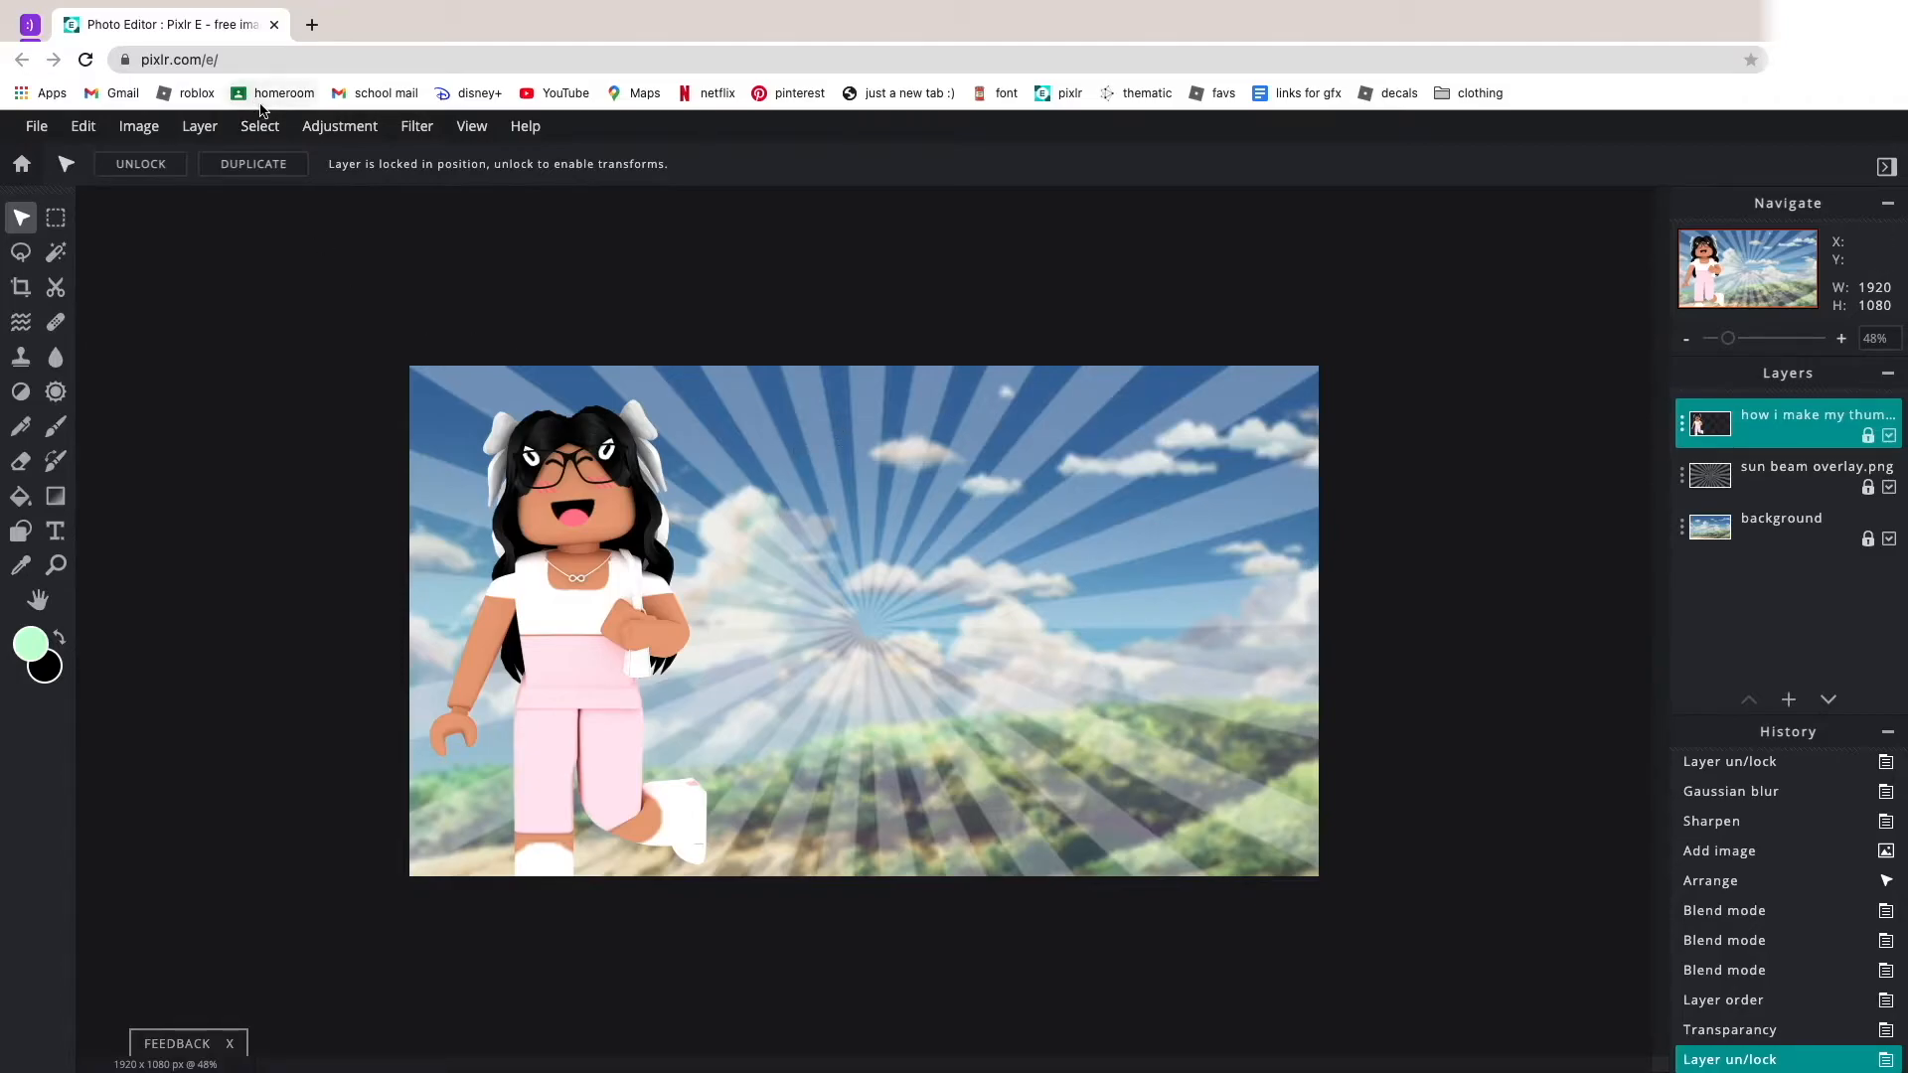
click(82, 126)
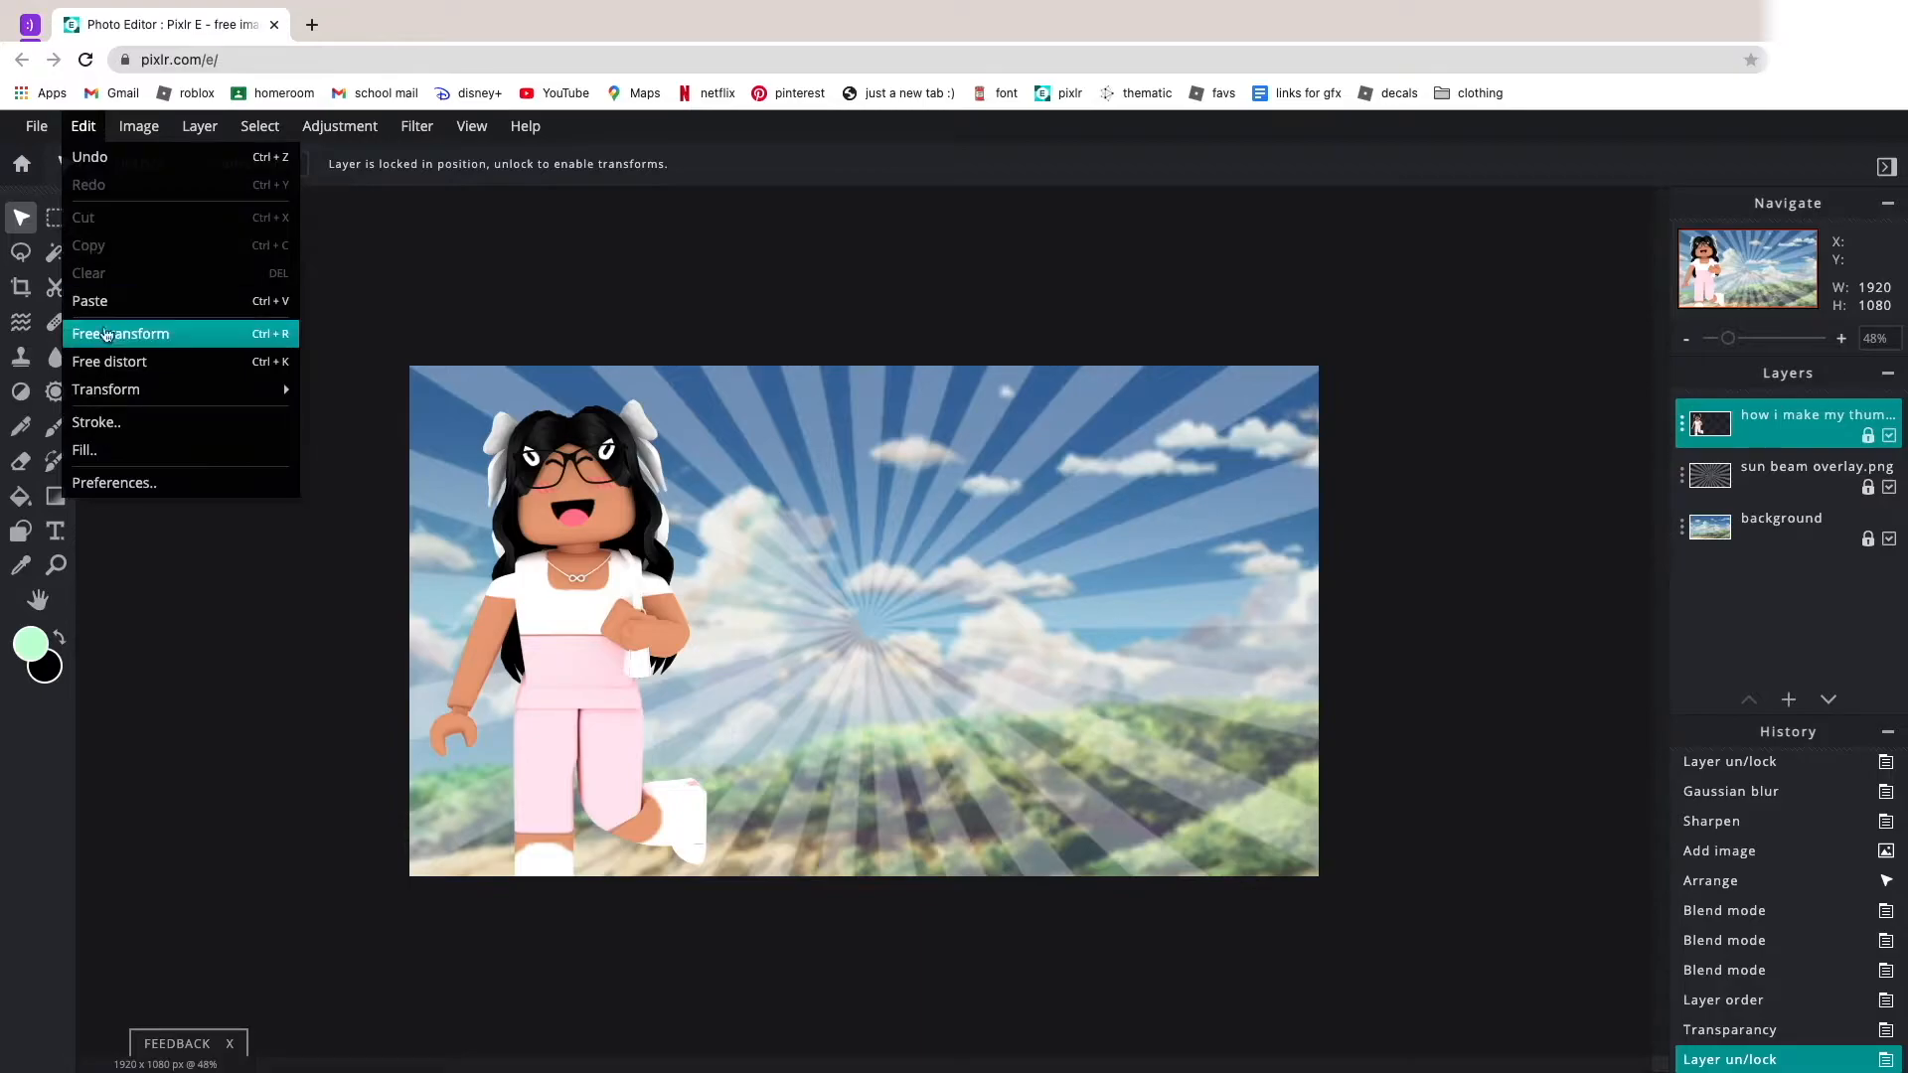
click(121, 425)
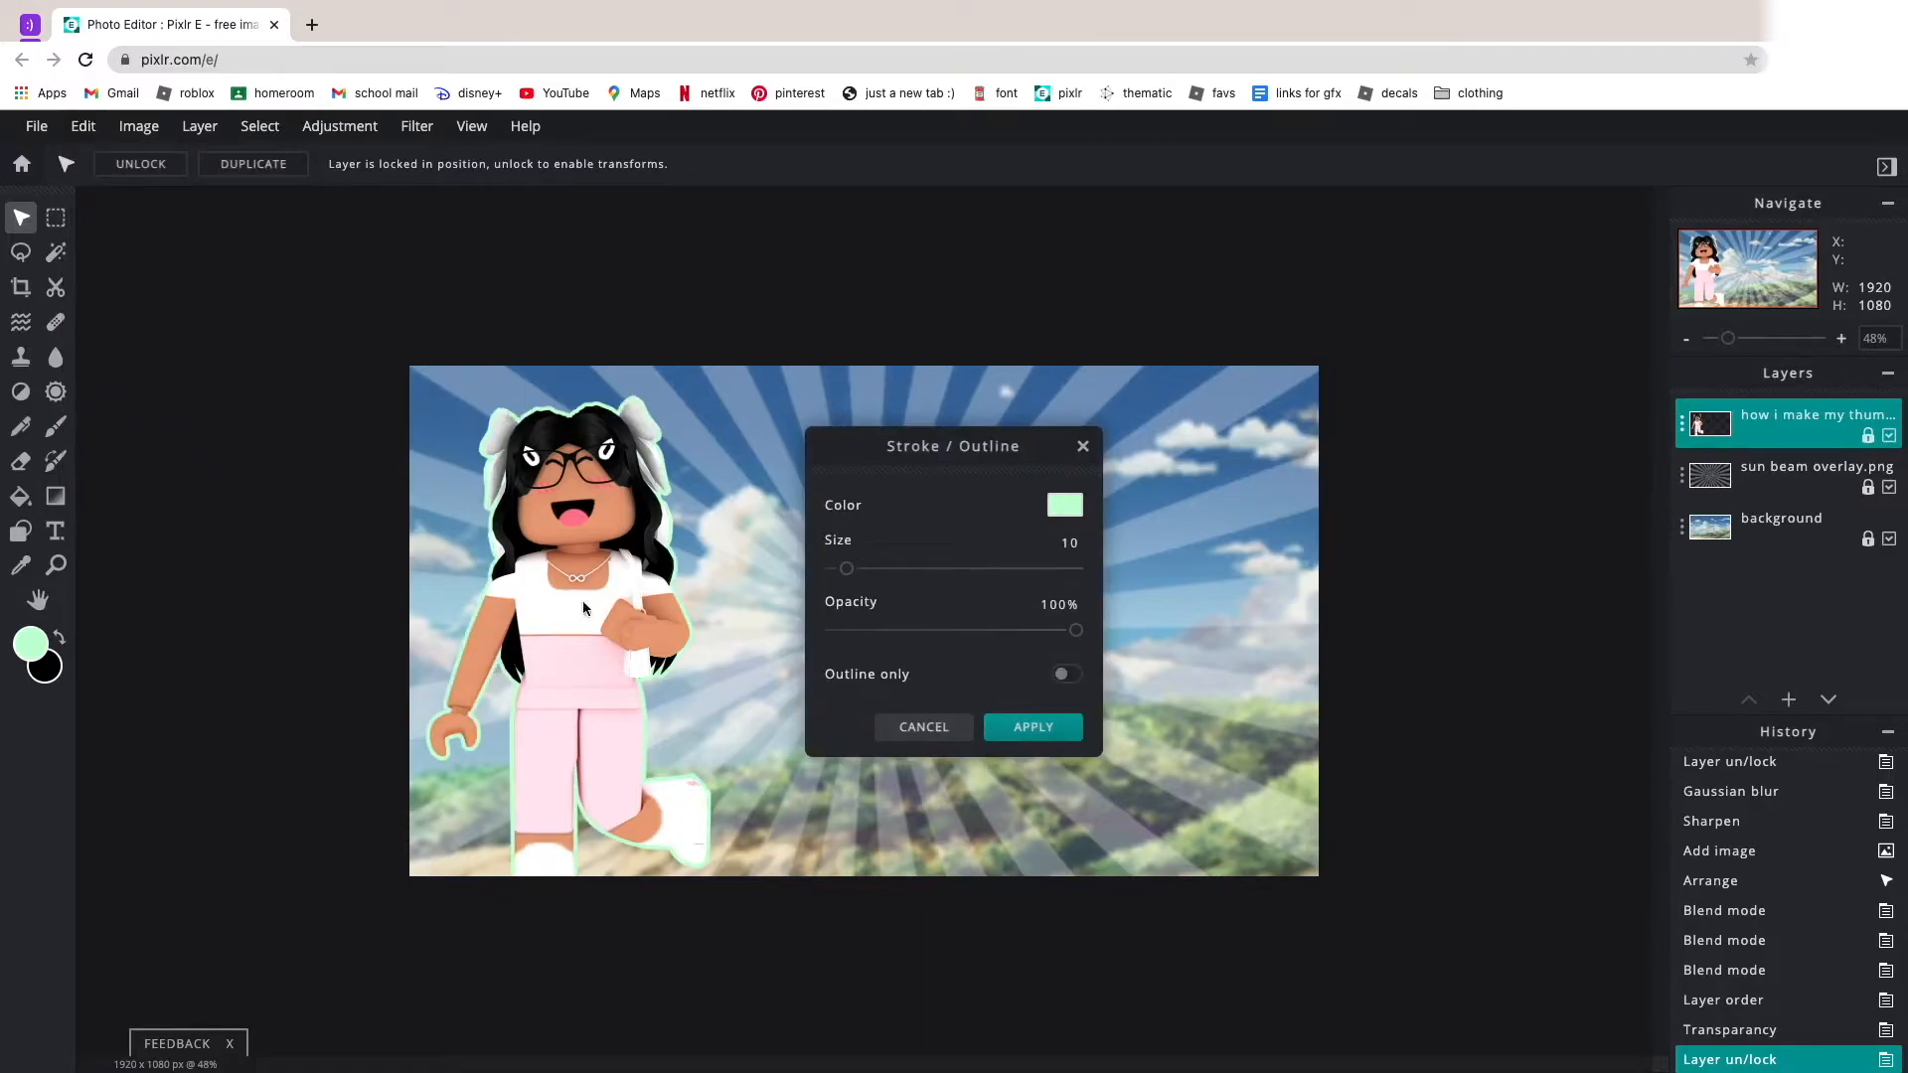
click(949, 728)
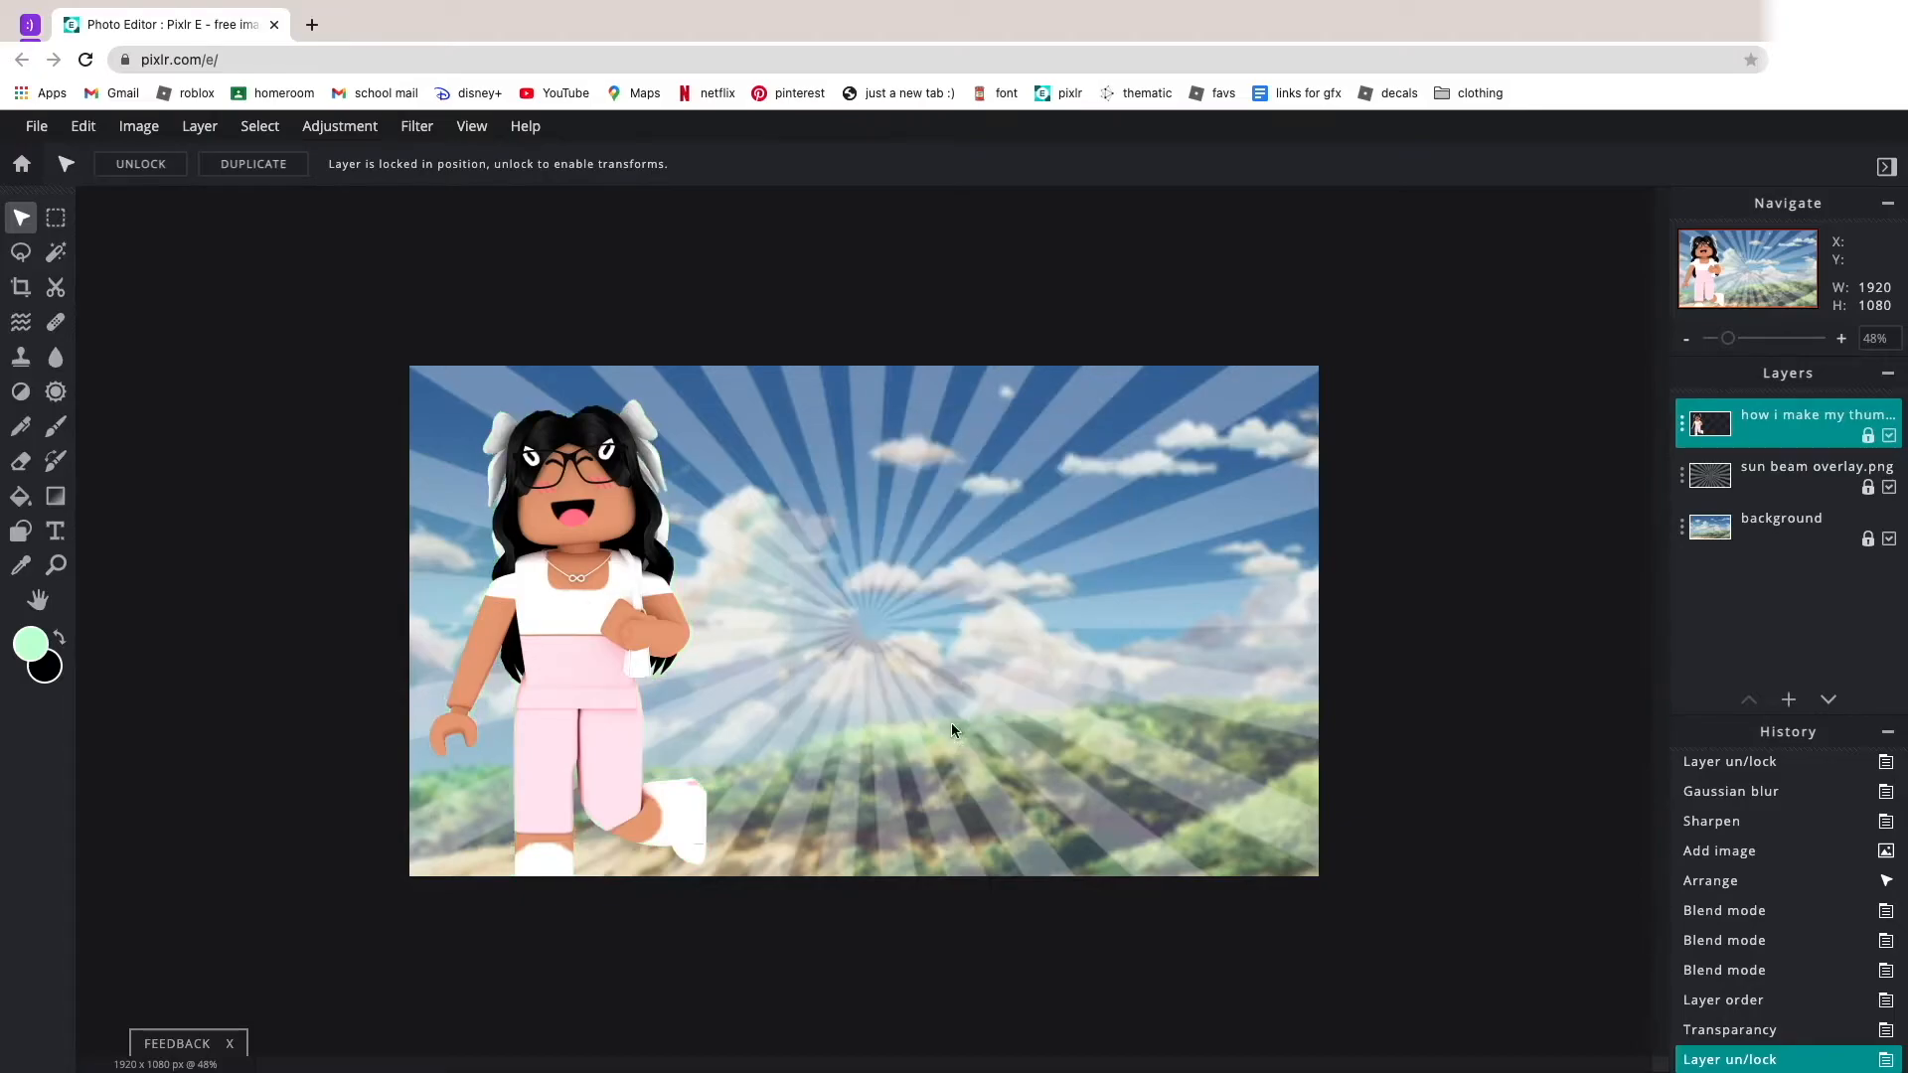
Set the foreground colour to pale cream, #FFEDC4.
click(17, 644)
drag(1006, 657, 1008, 689)
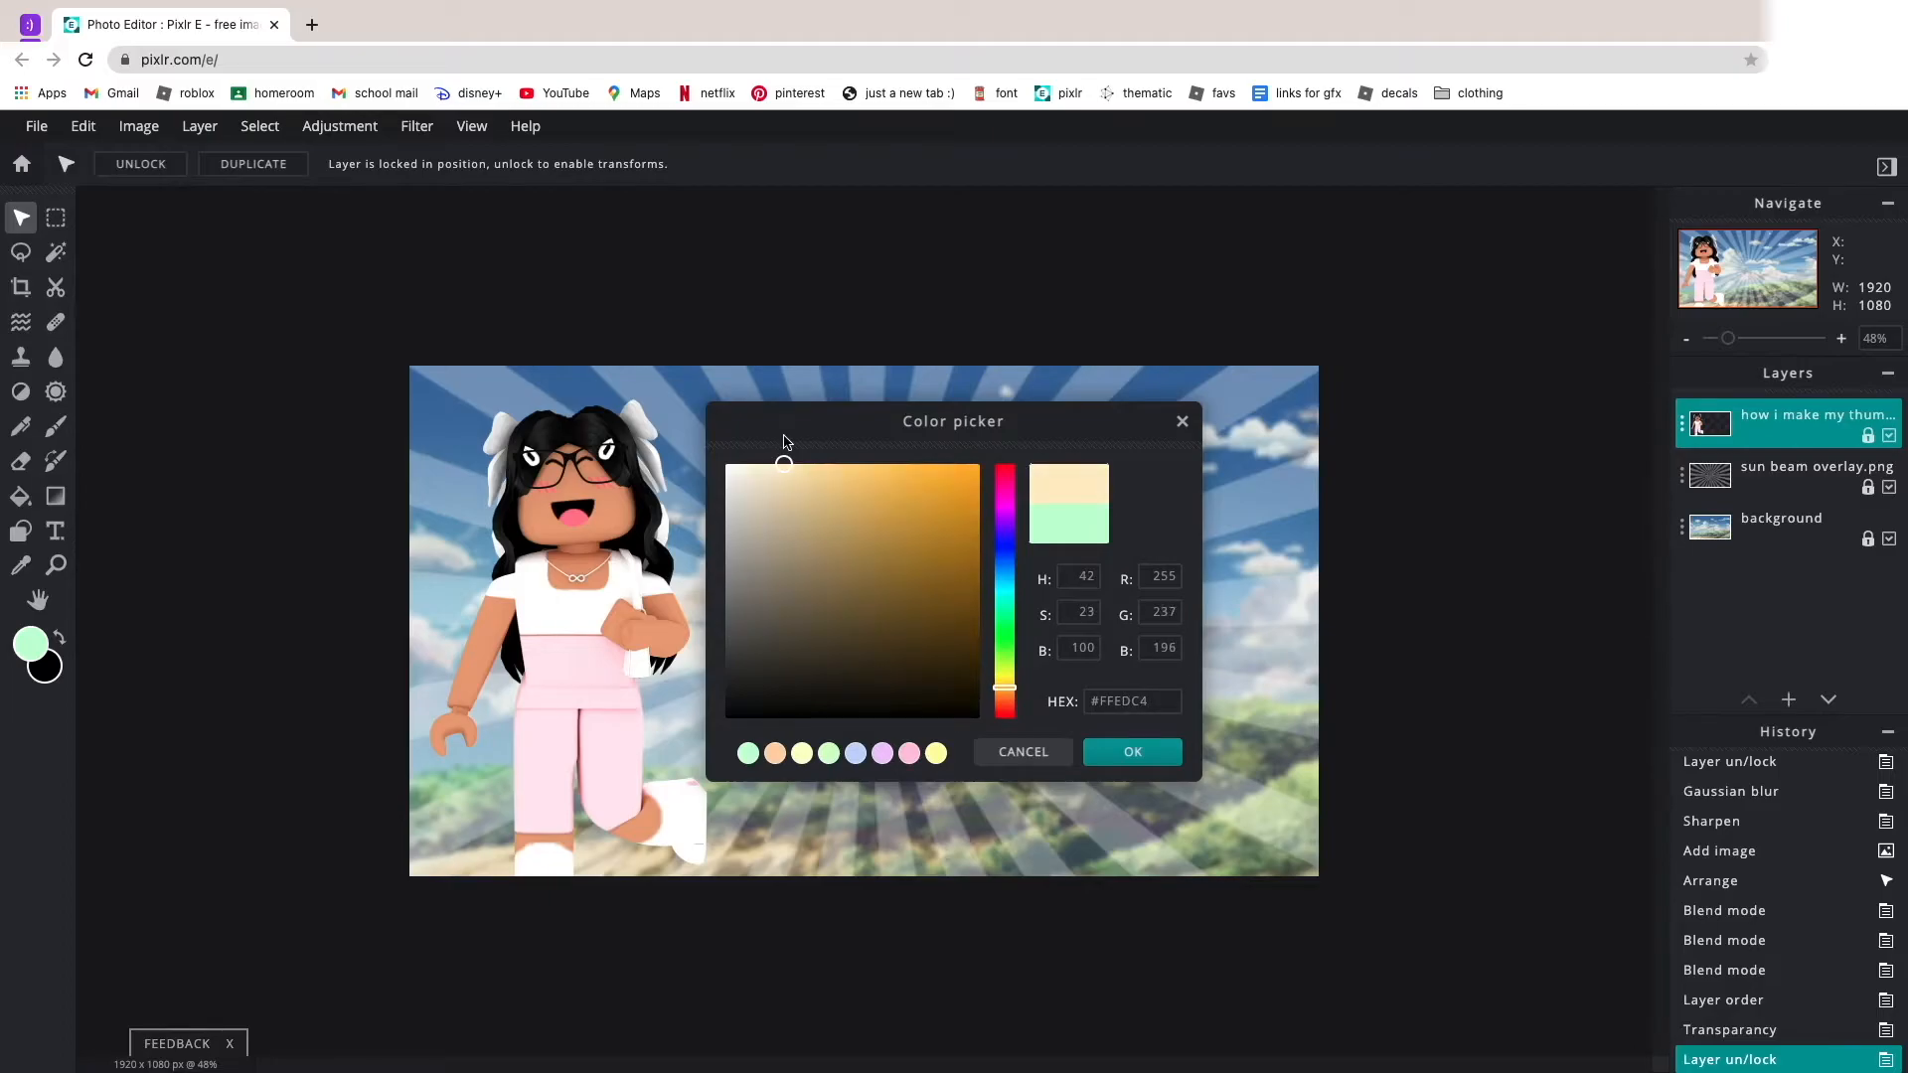
click(1132, 752)
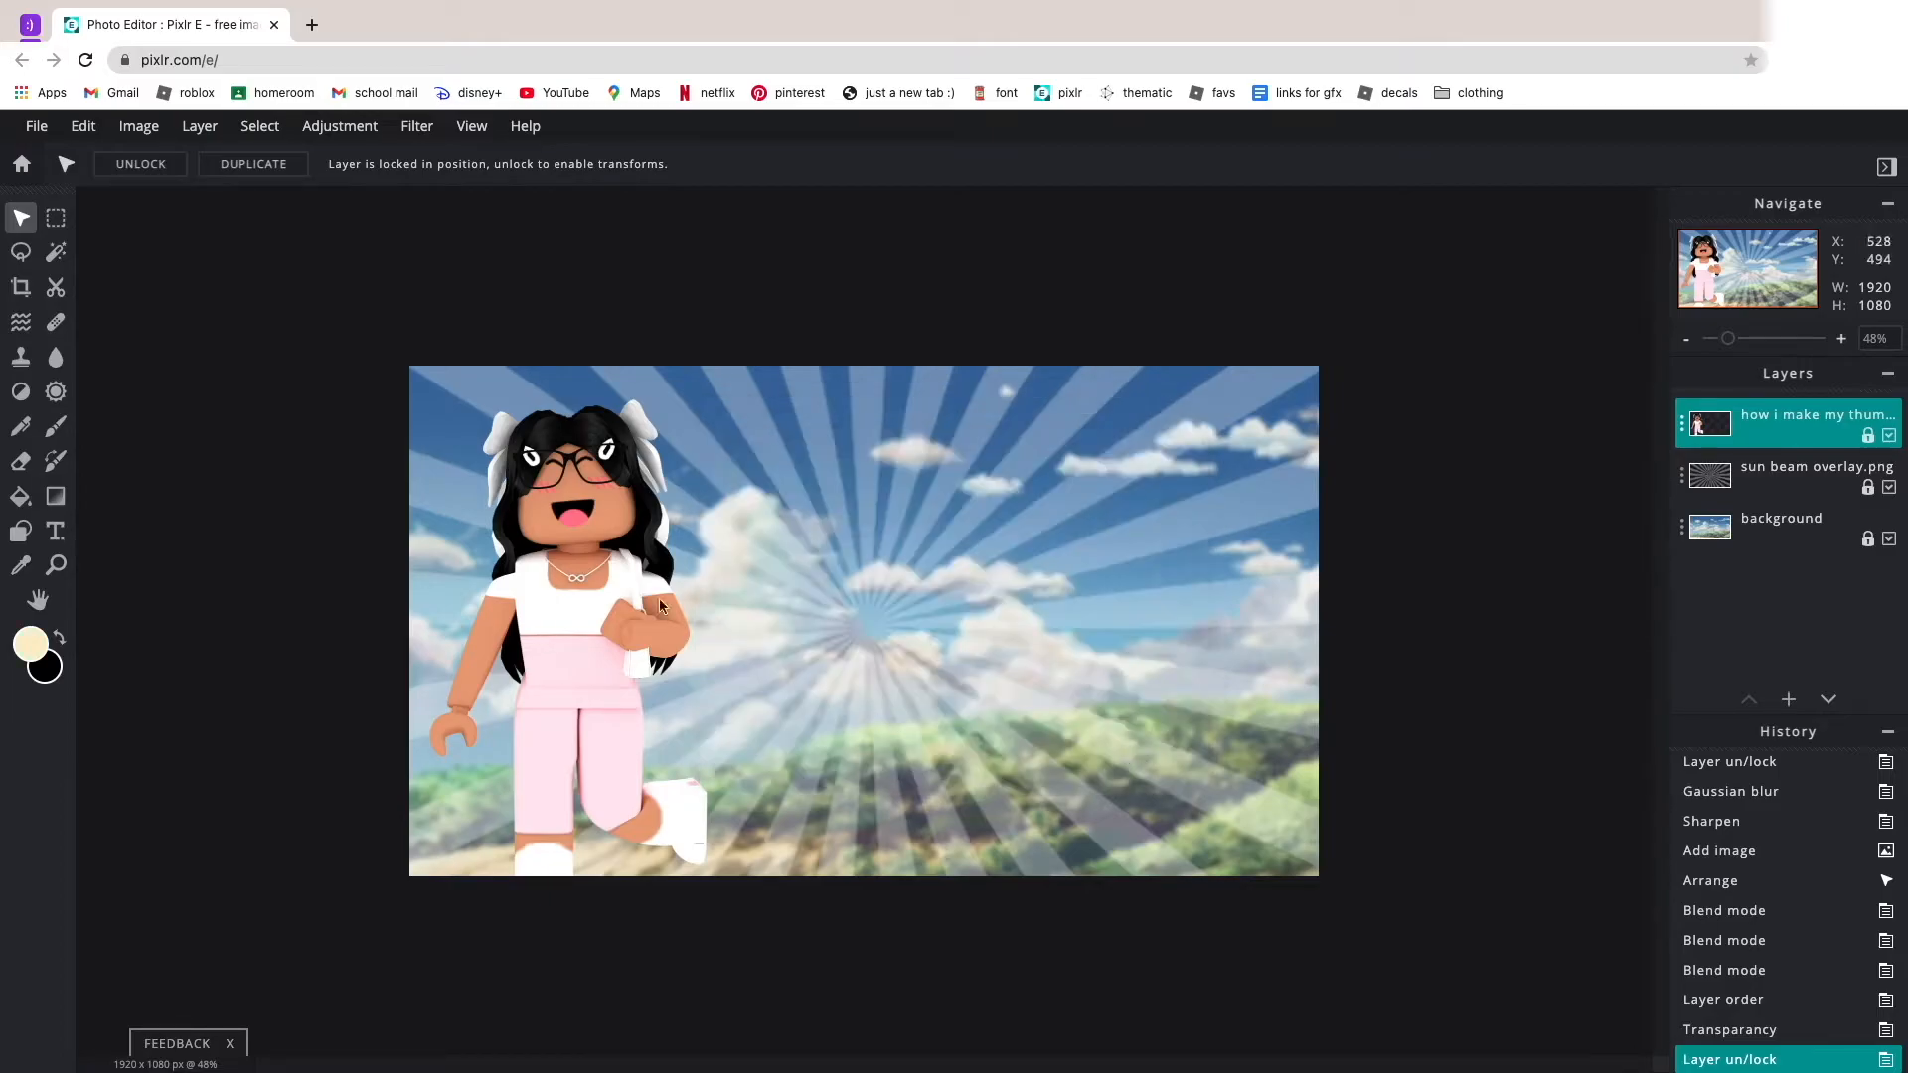
Apply a cream stroke of size 12 at 100% opacity around the avatar, with the avatar itself kept rather than outline only.
click(36, 125)
click(82, 126)
click(97, 421)
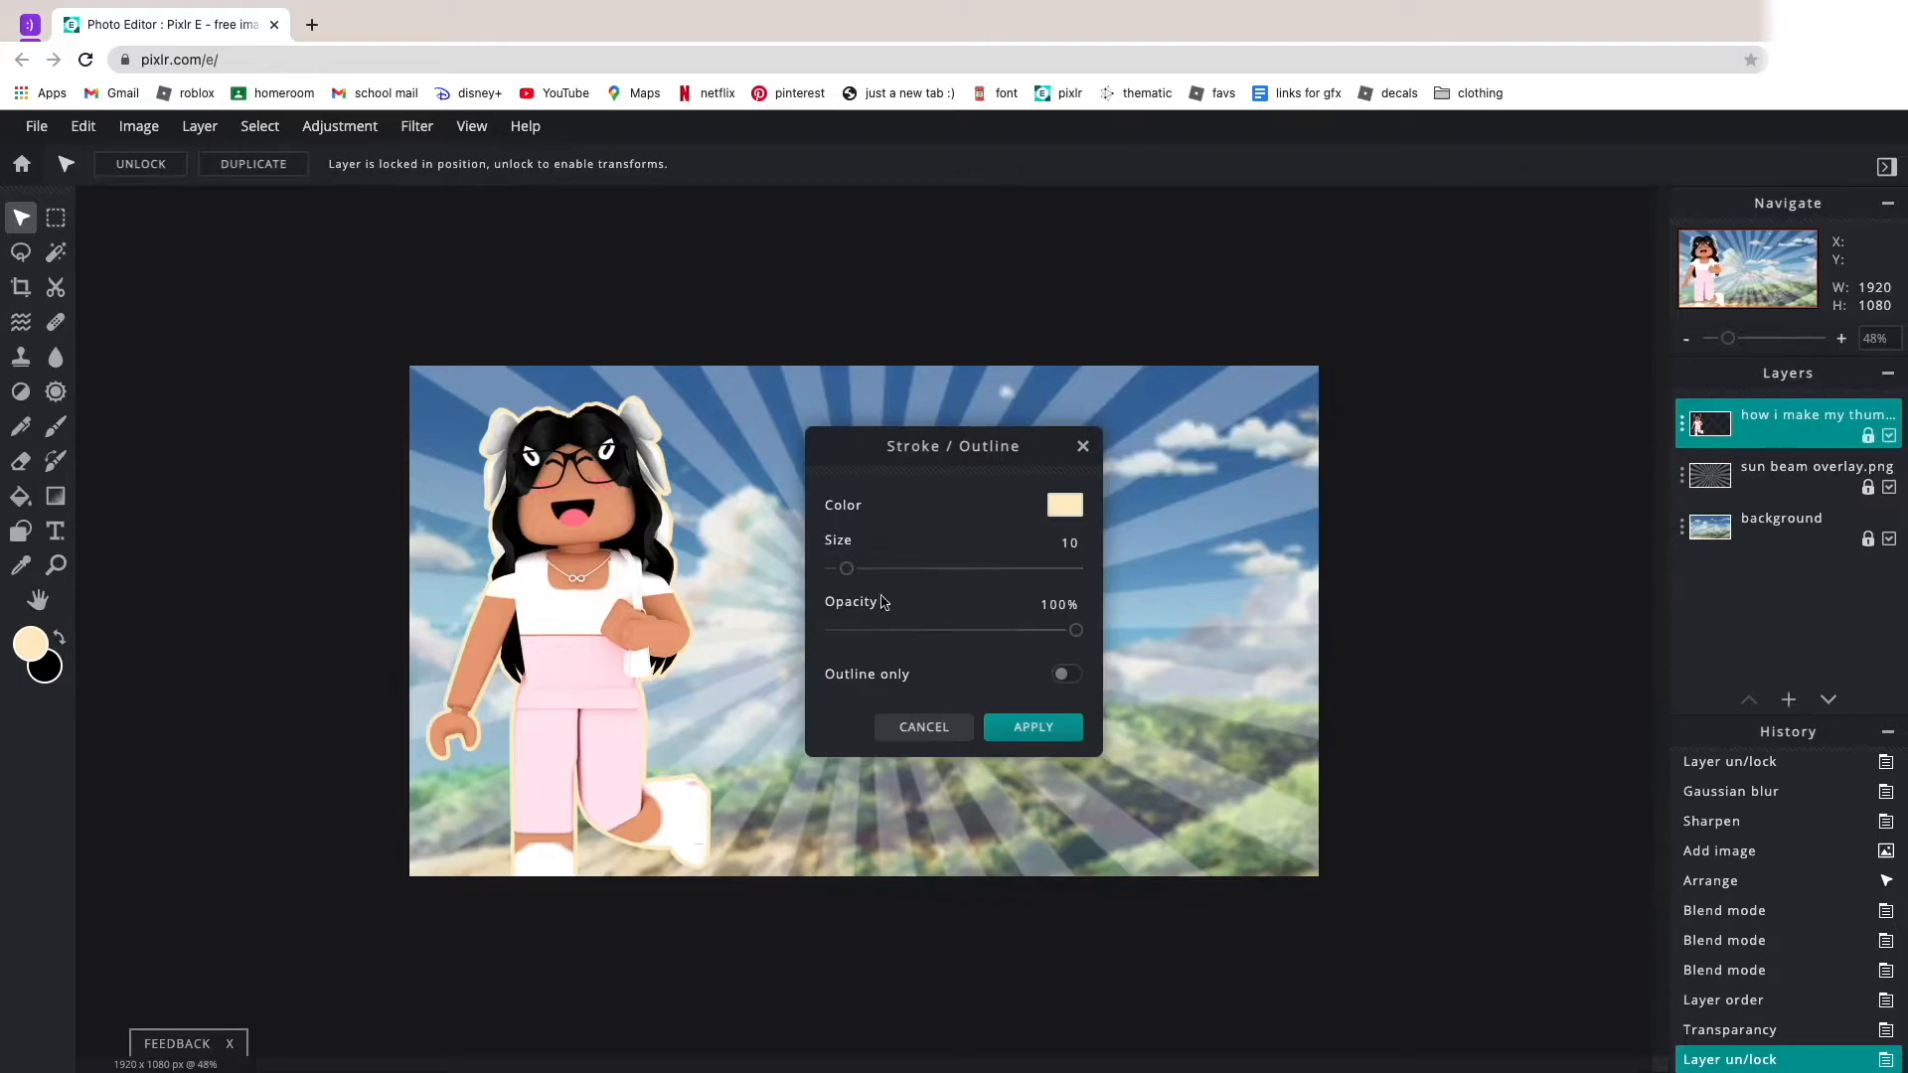
drag(846, 569, 852, 573)
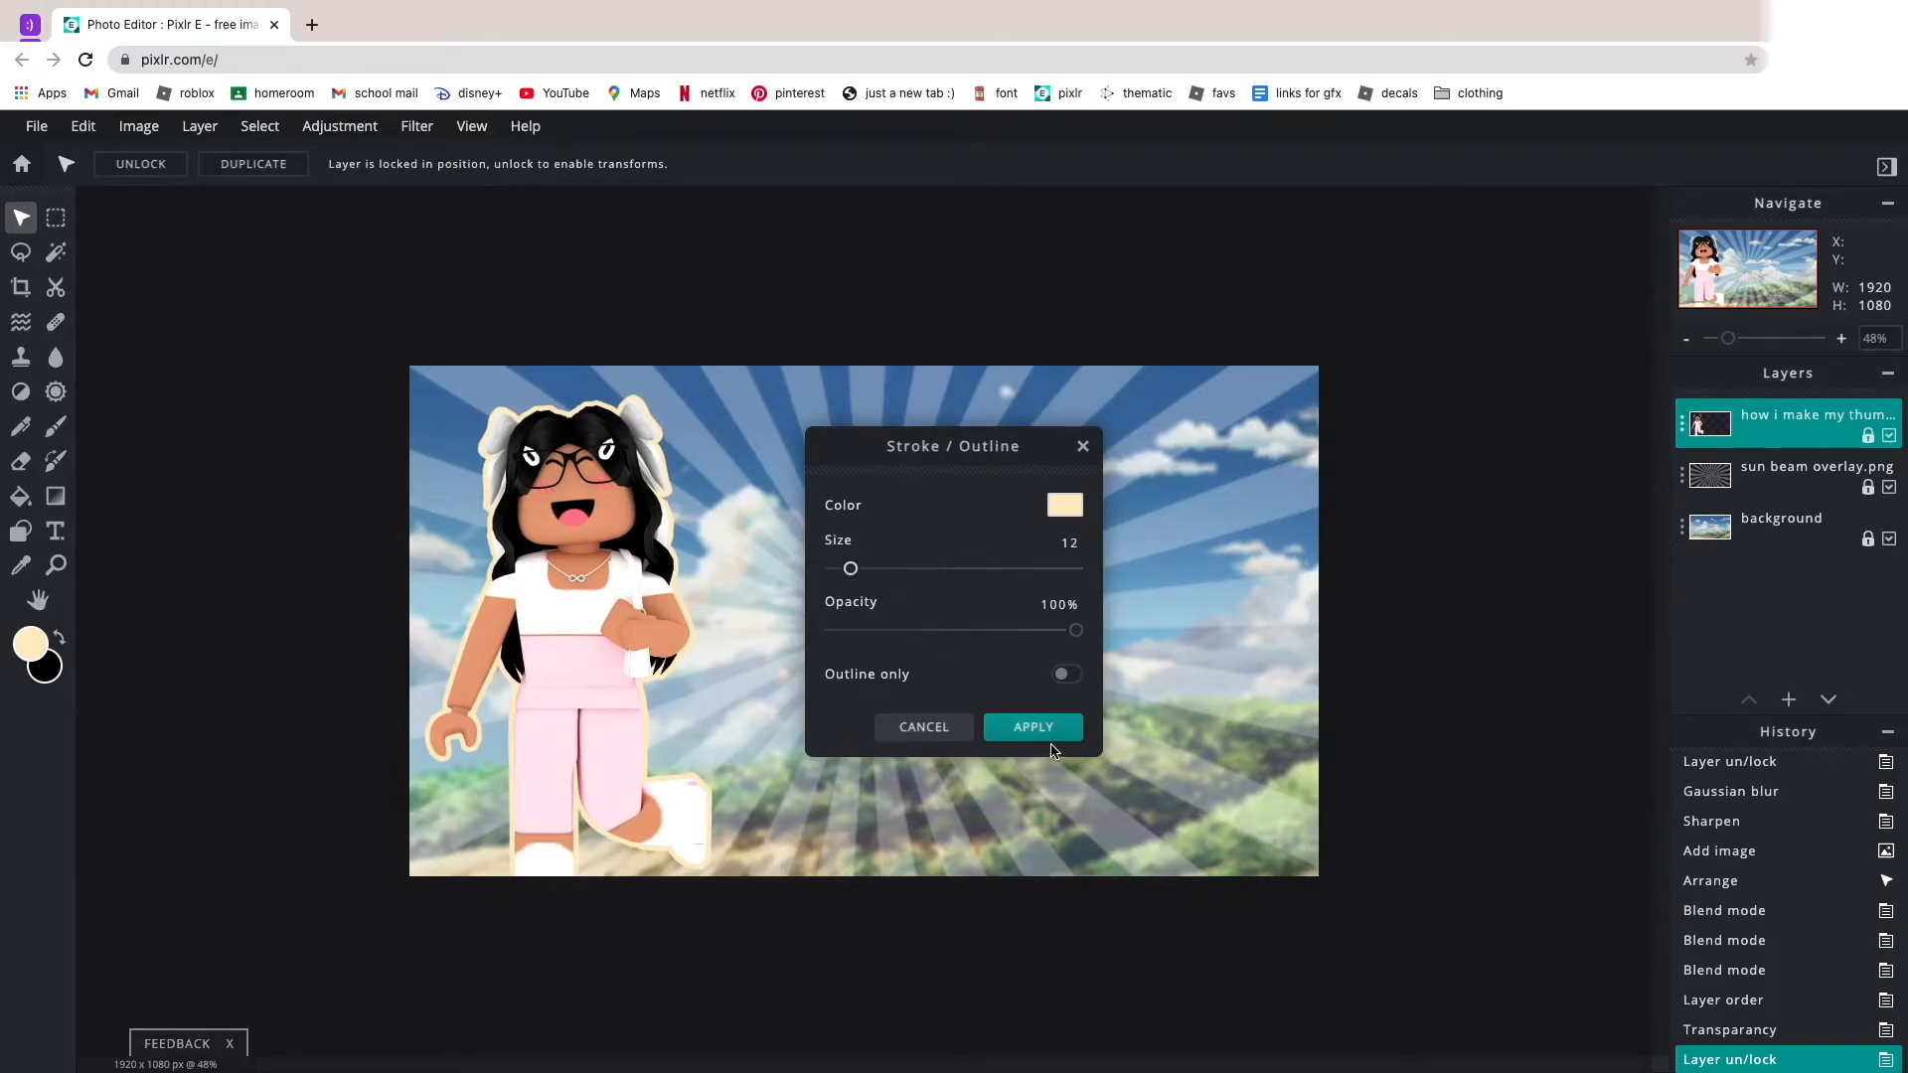
click(1065, 675)
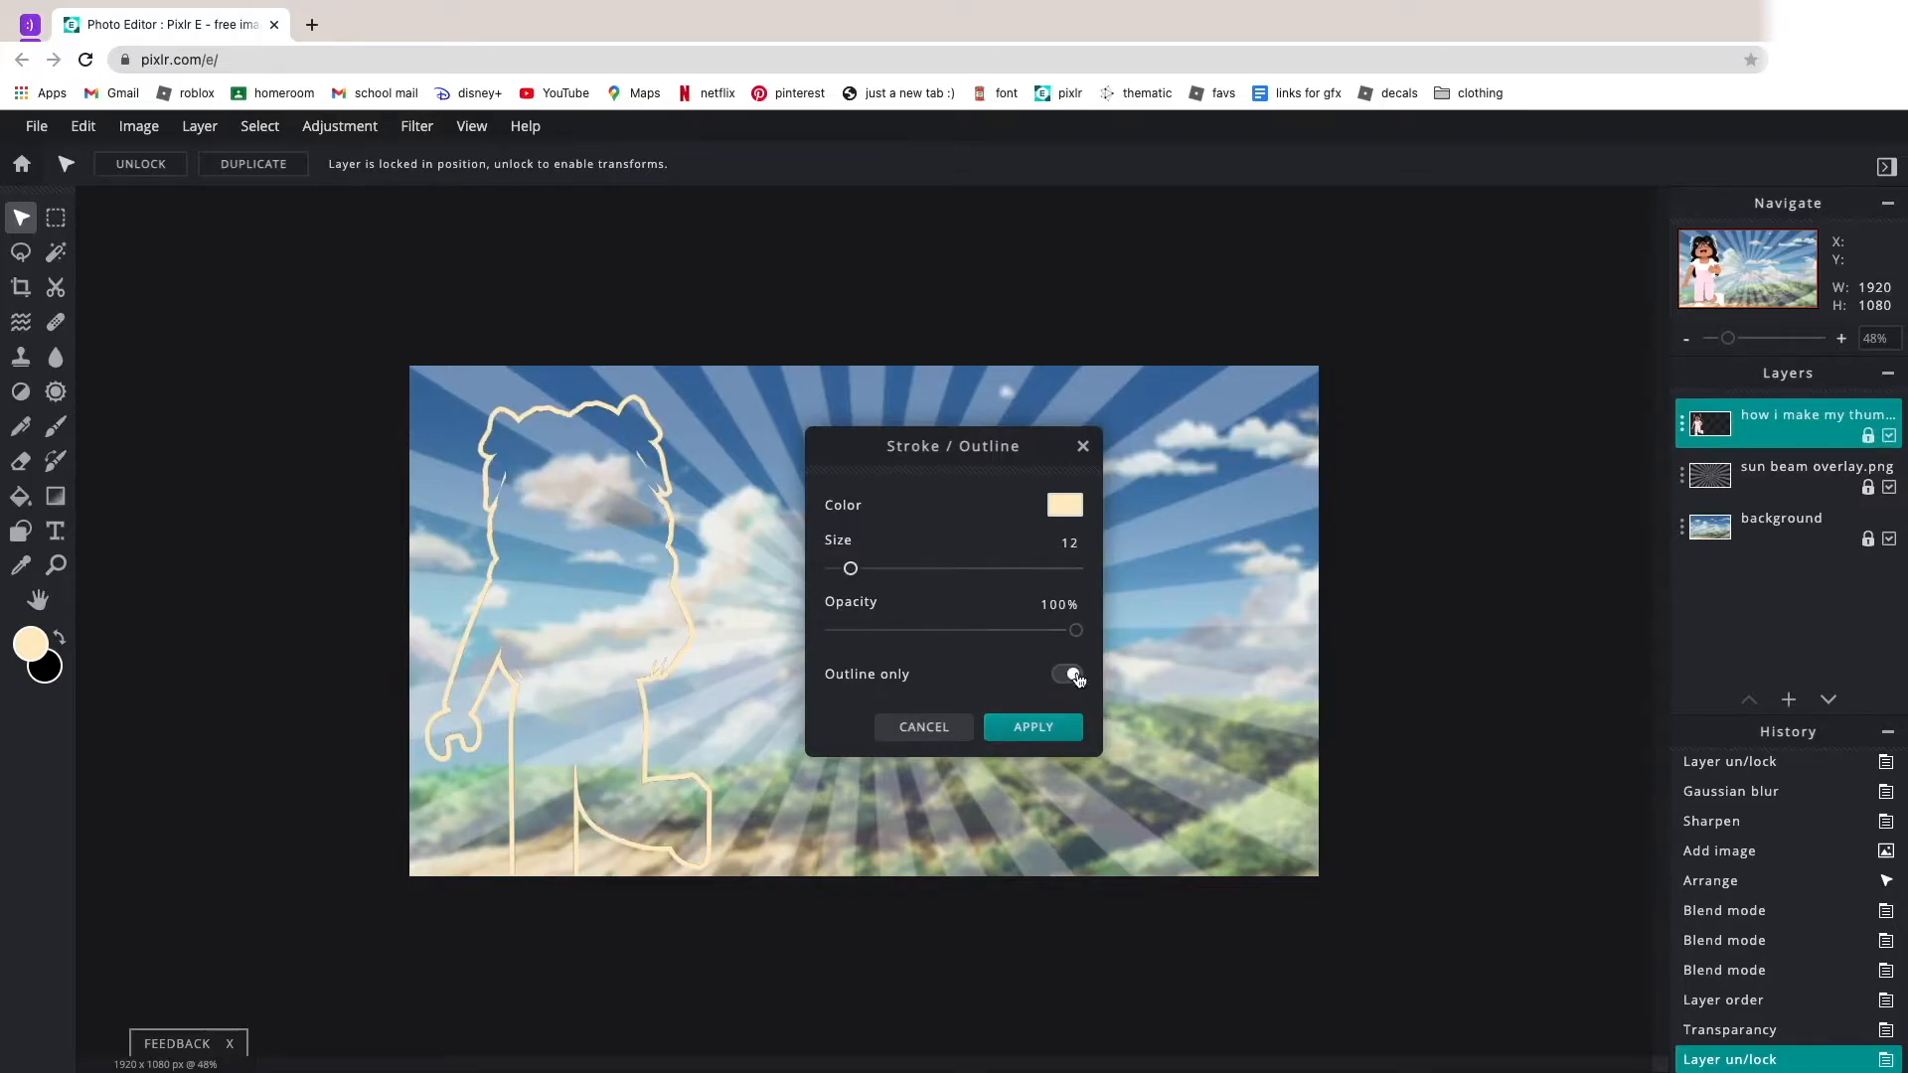
click(1073, 674)
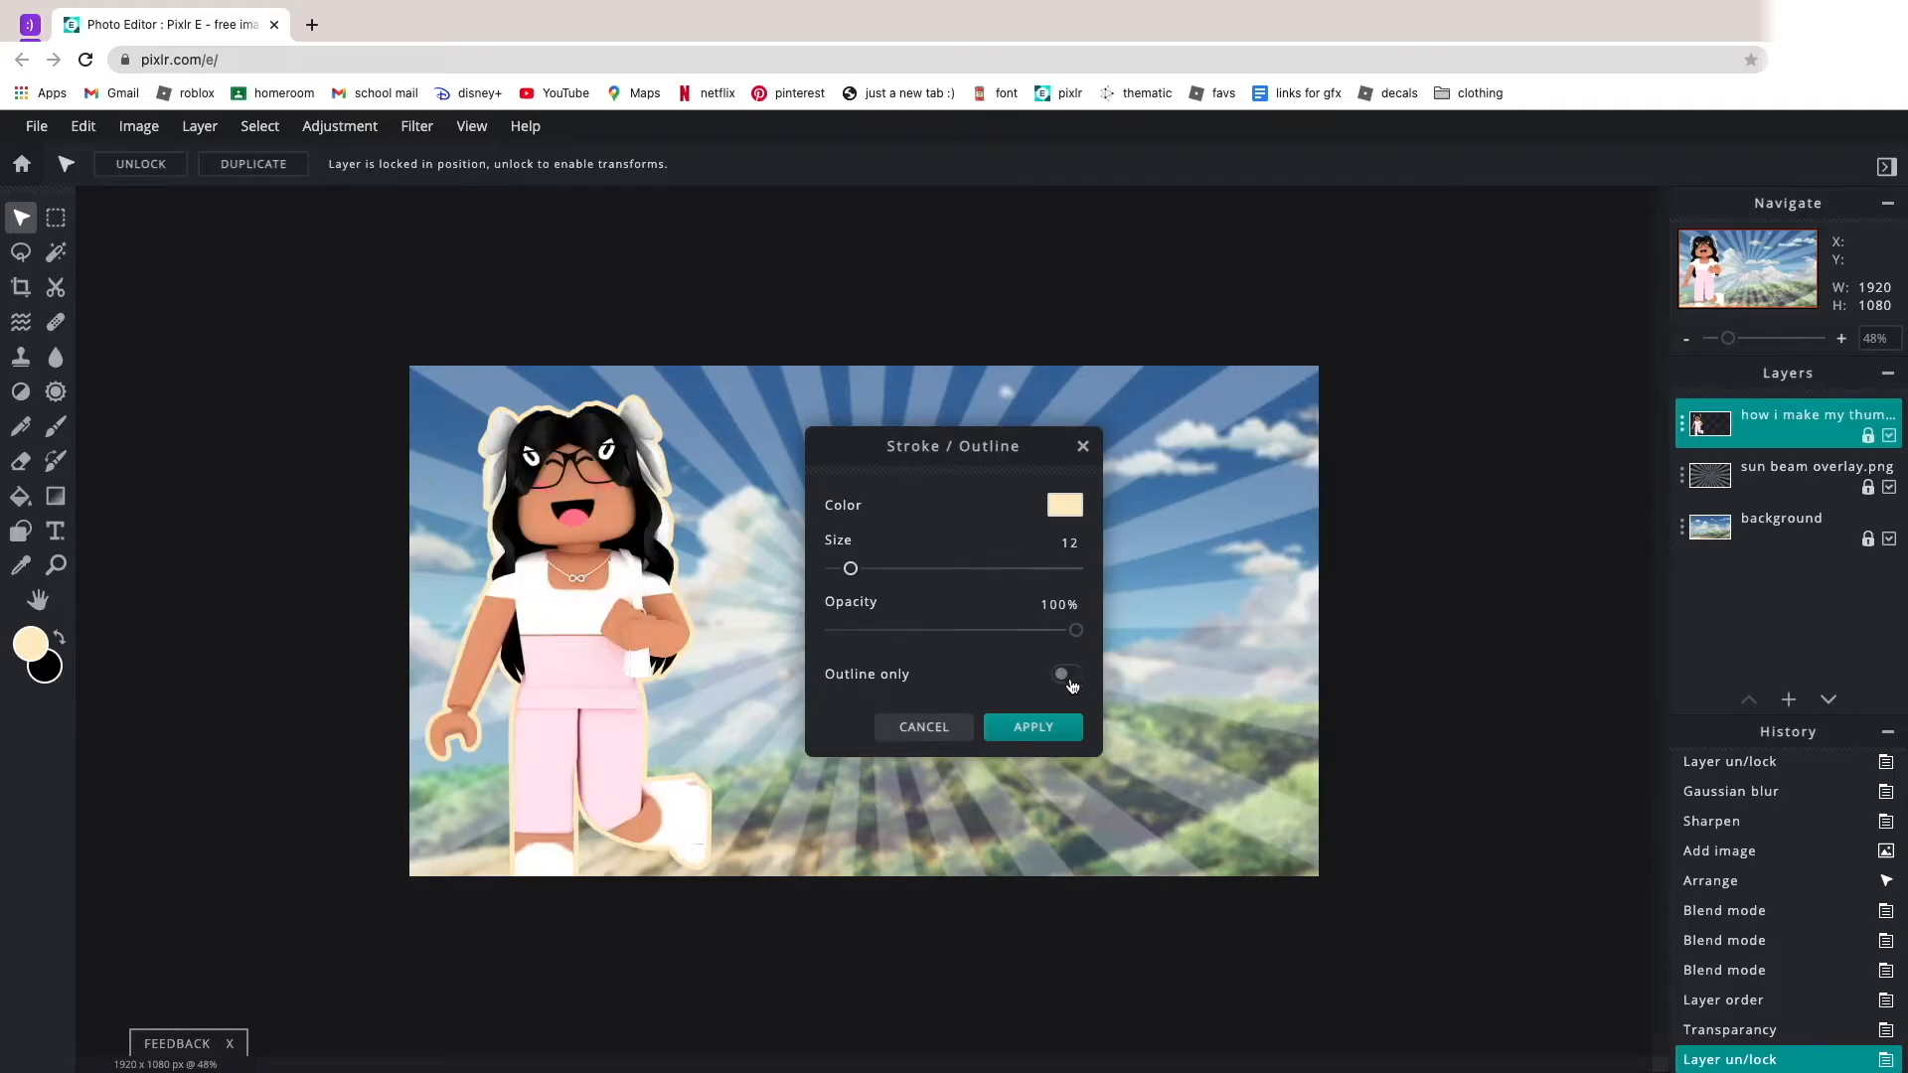
click(1066, 732)
scroll(748, 474, down, 2)
scroll(735, 465, up, 2)
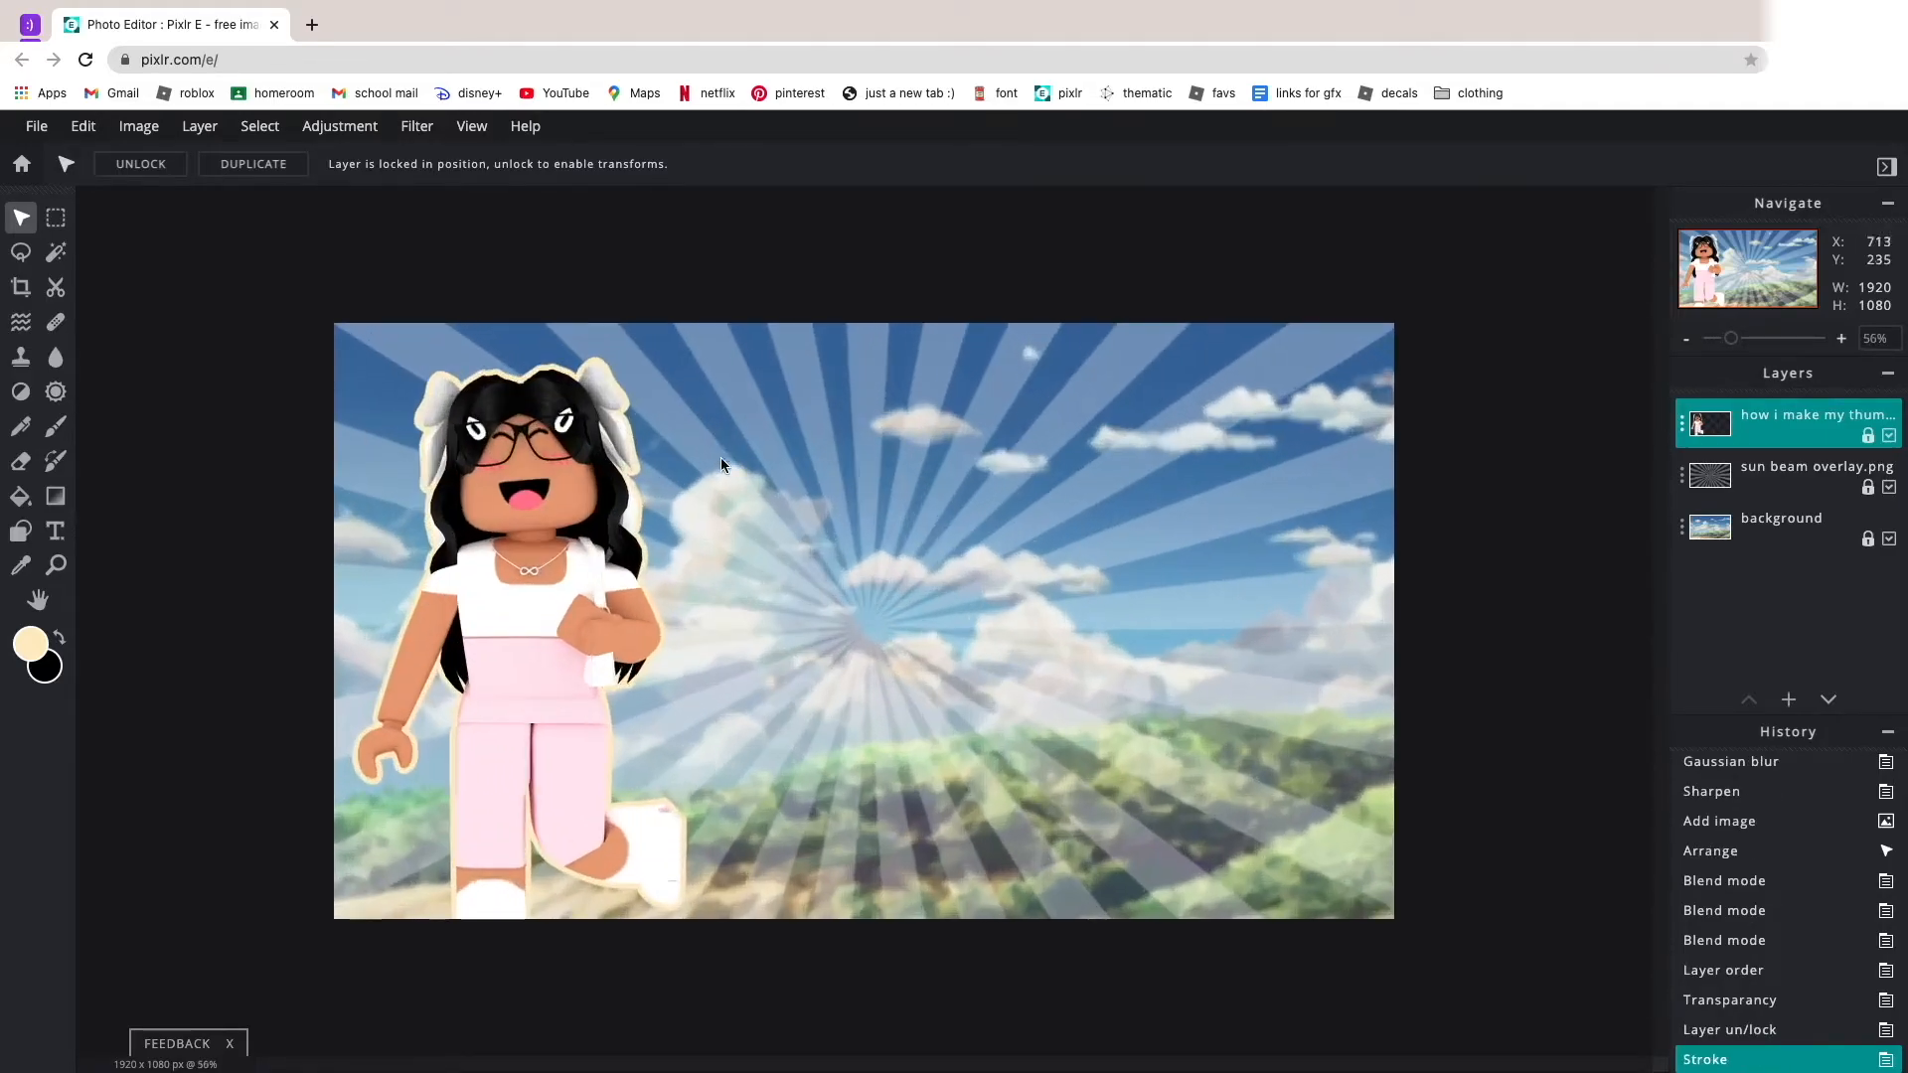
scroll(596, 497, up, 4)
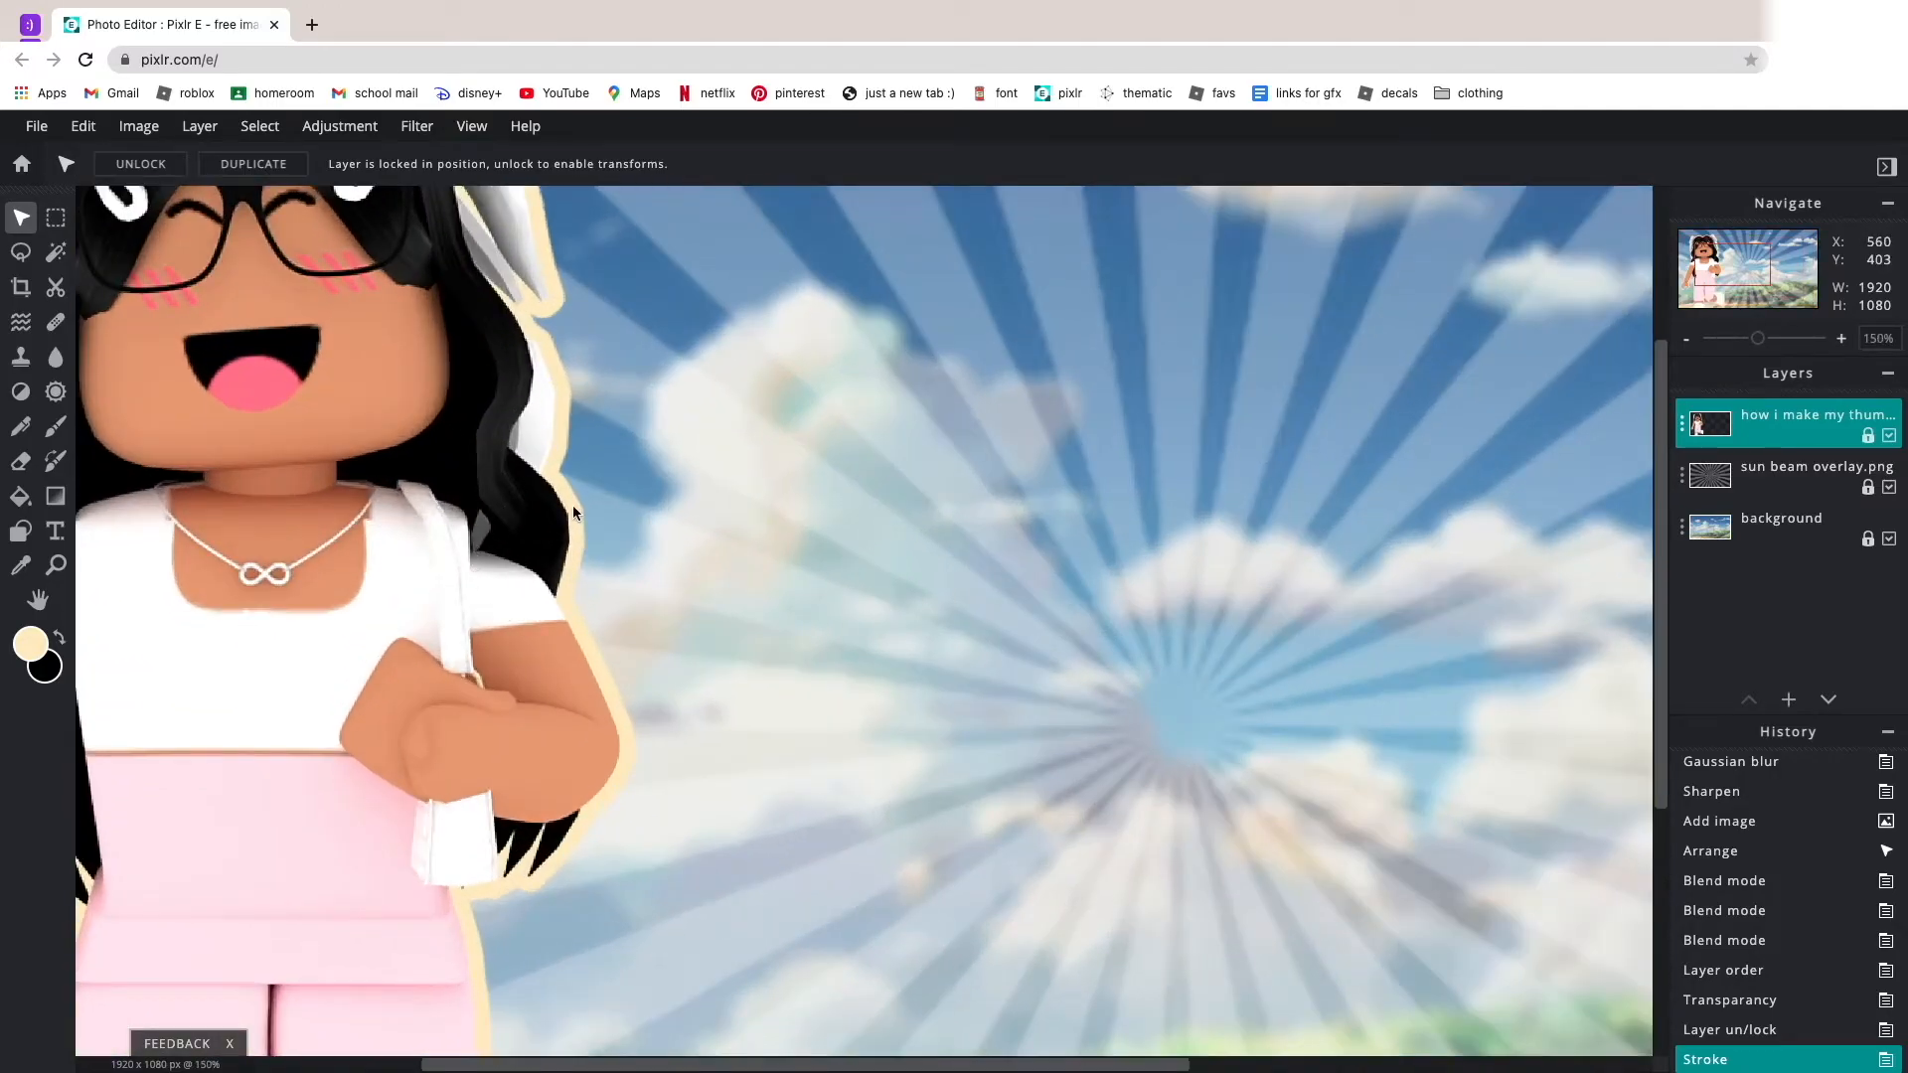
scroll(574, 504, up, 2)
scroll(861, 584, down, 4)
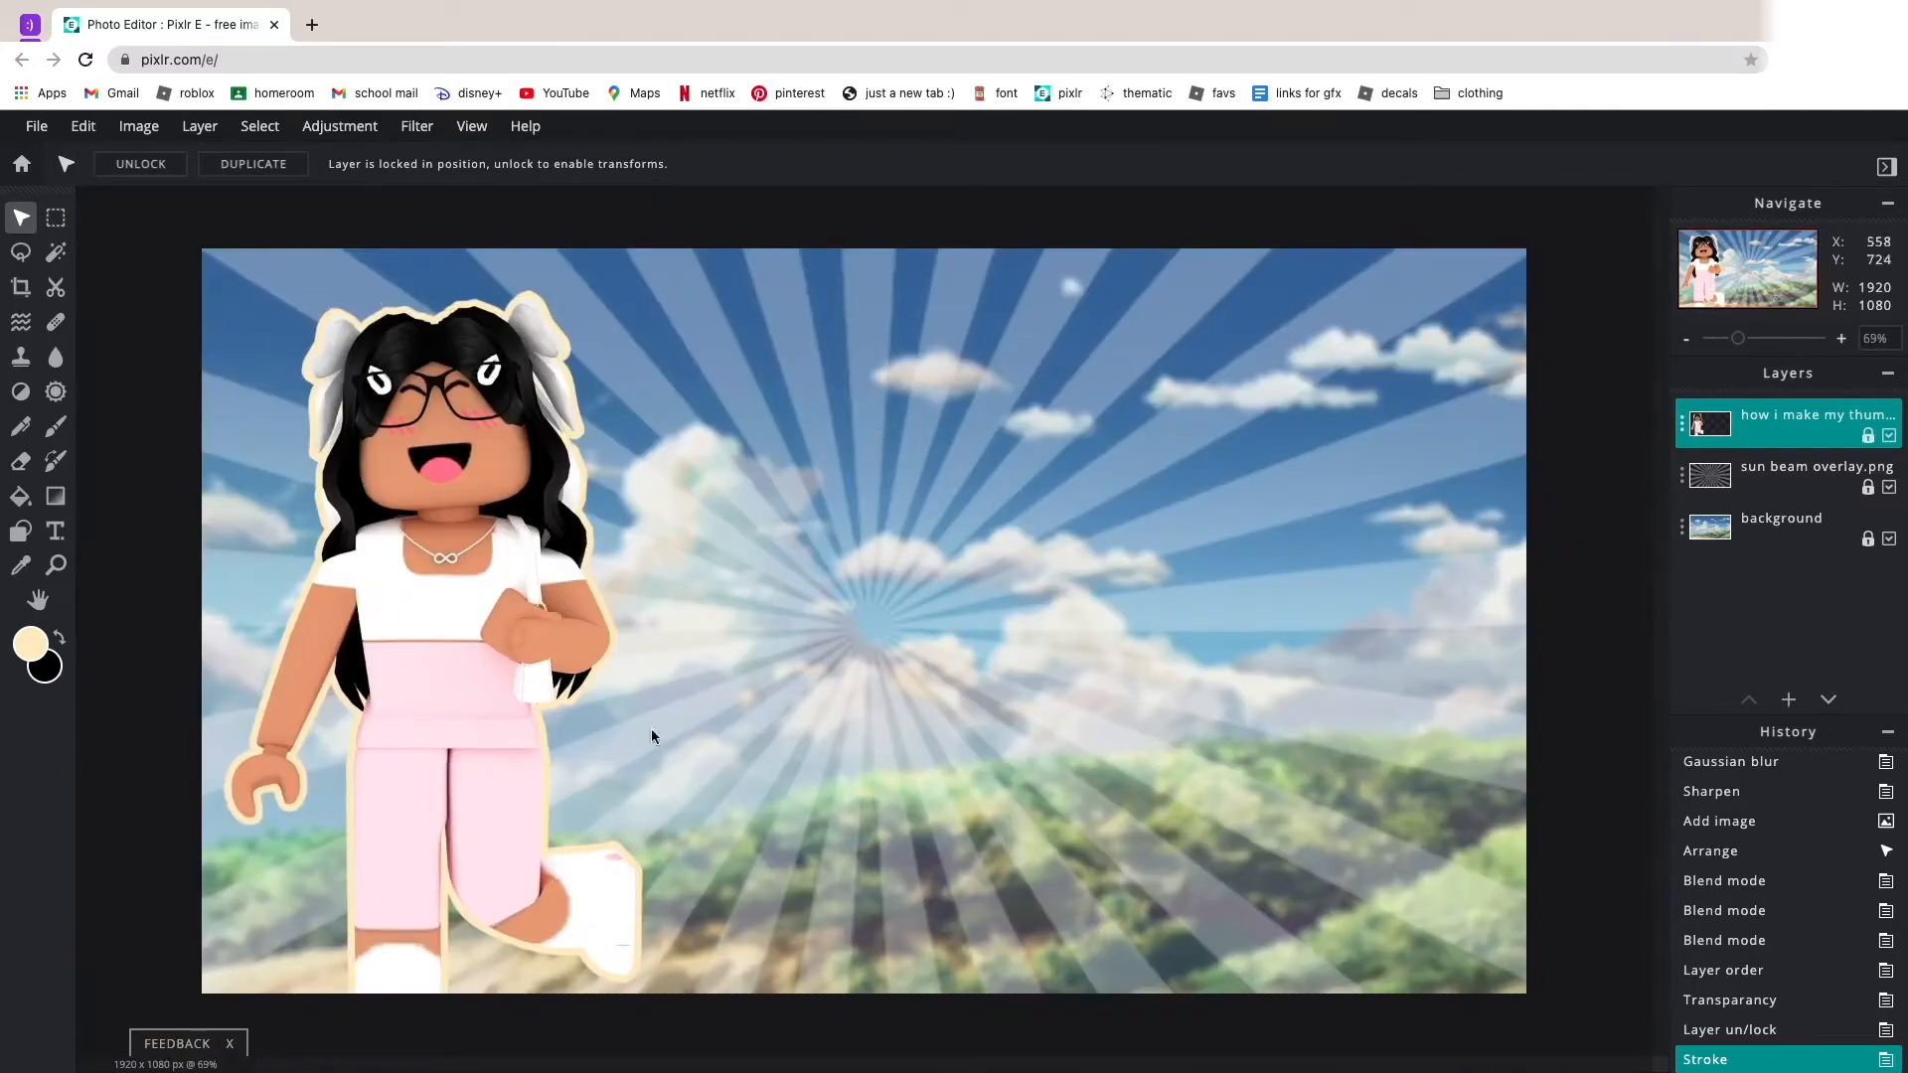
scroll(1113, 568, down, 2)
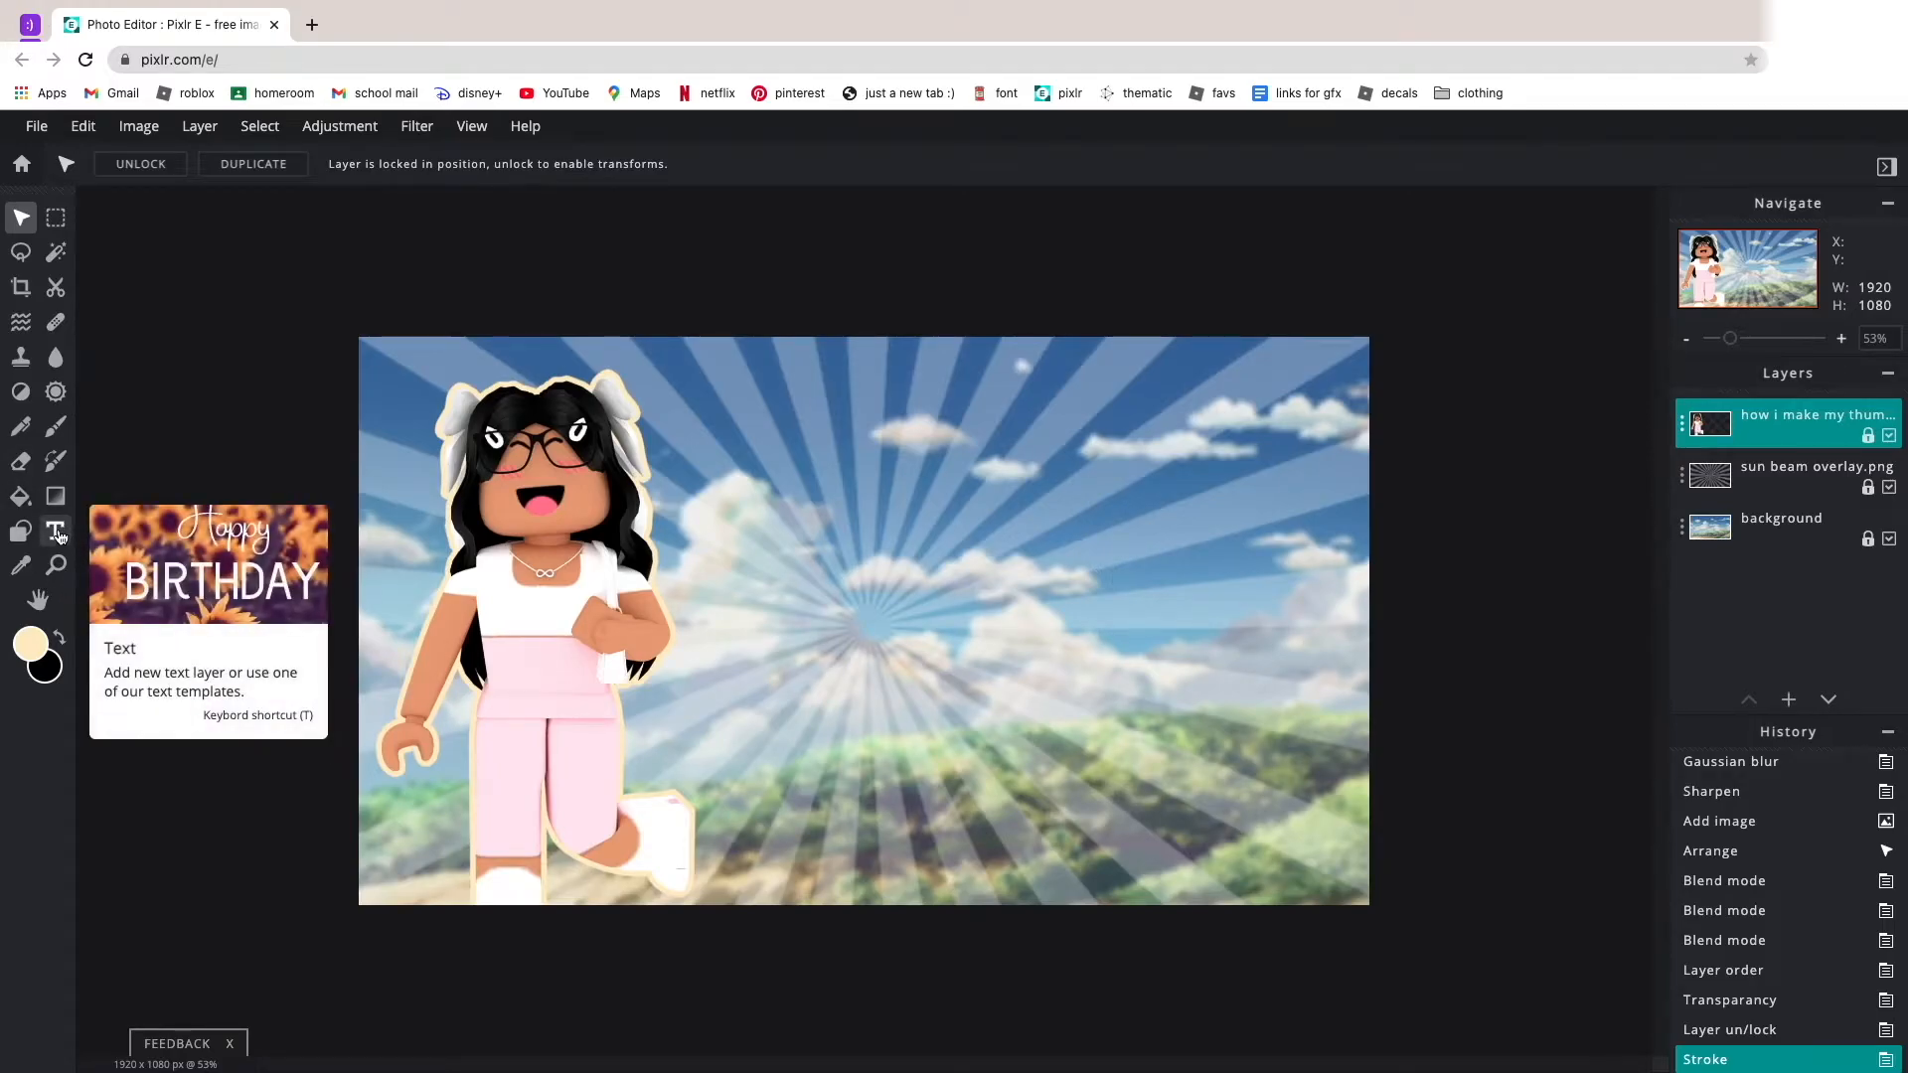
Add a text layer in the Amongh sein font and move it slightly up and to the right.
click(59, 536)
click(139, 164)
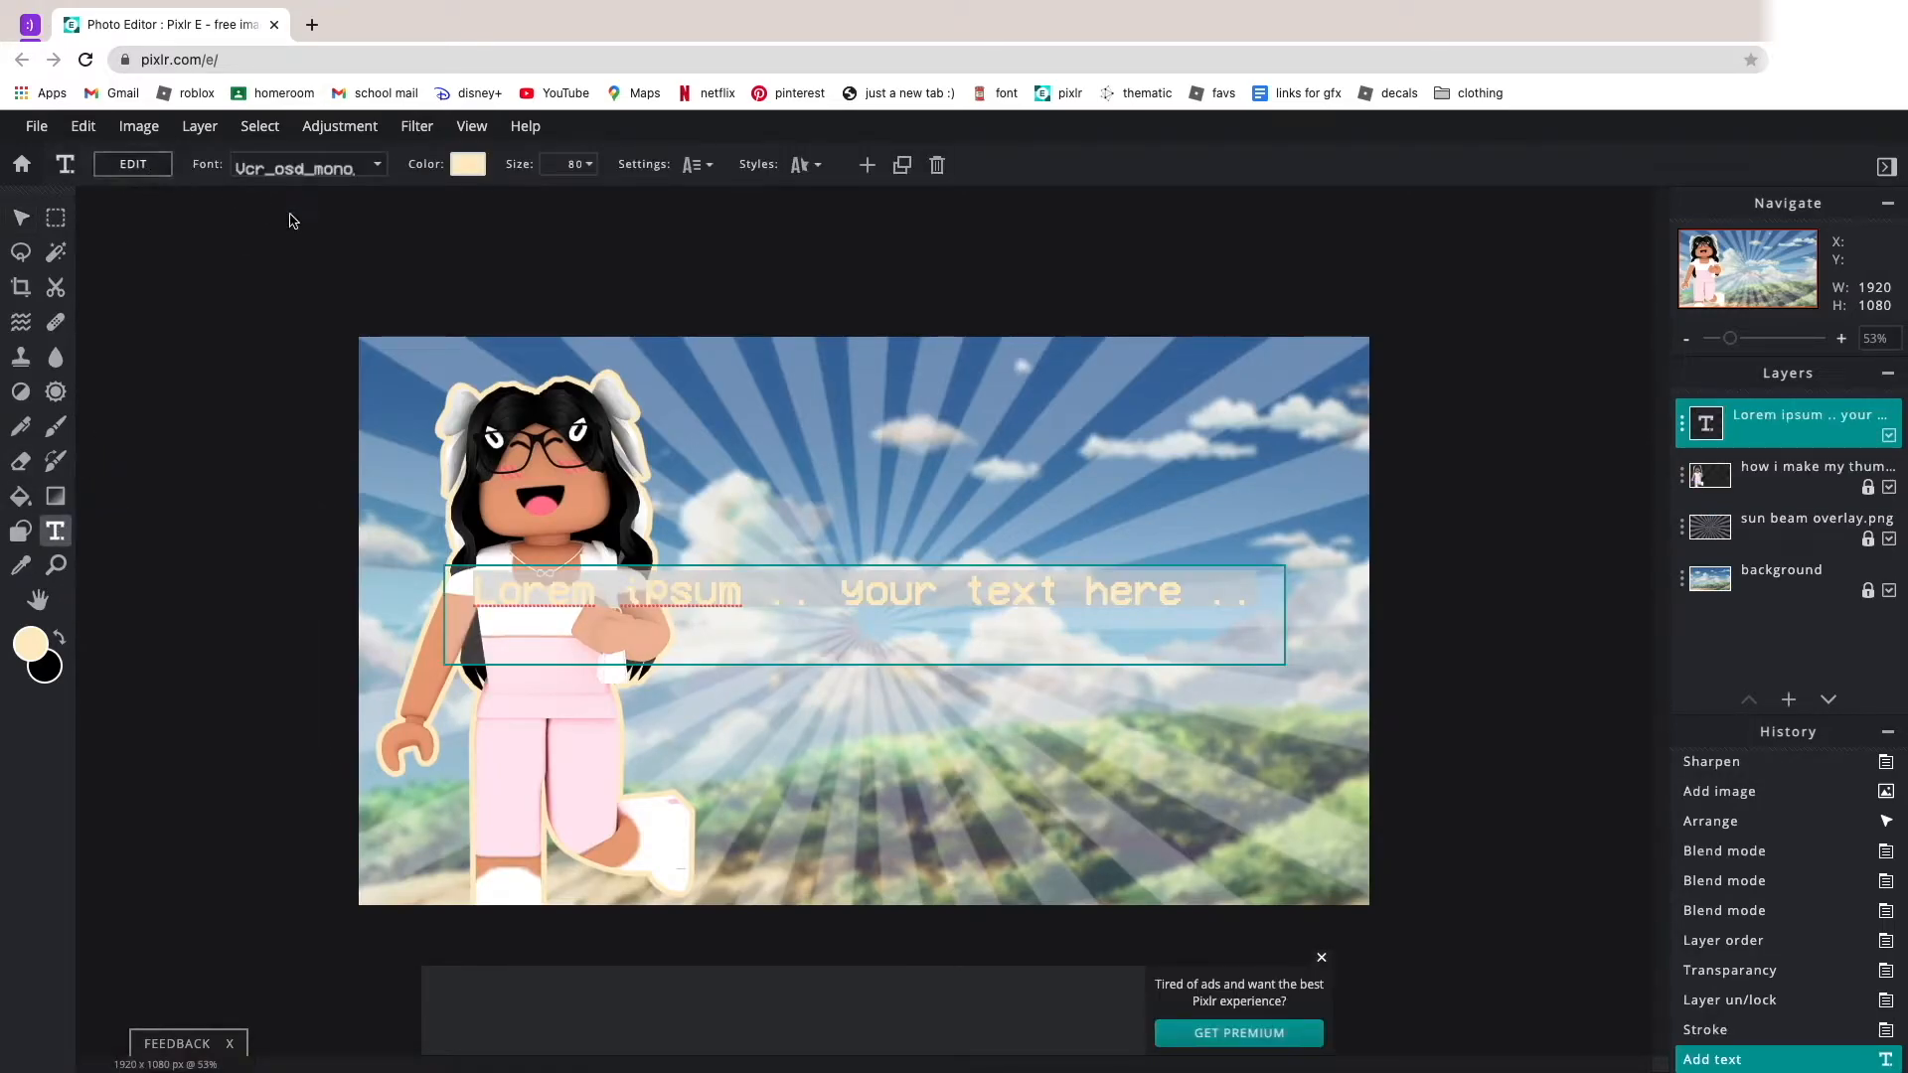
click(303, 176)
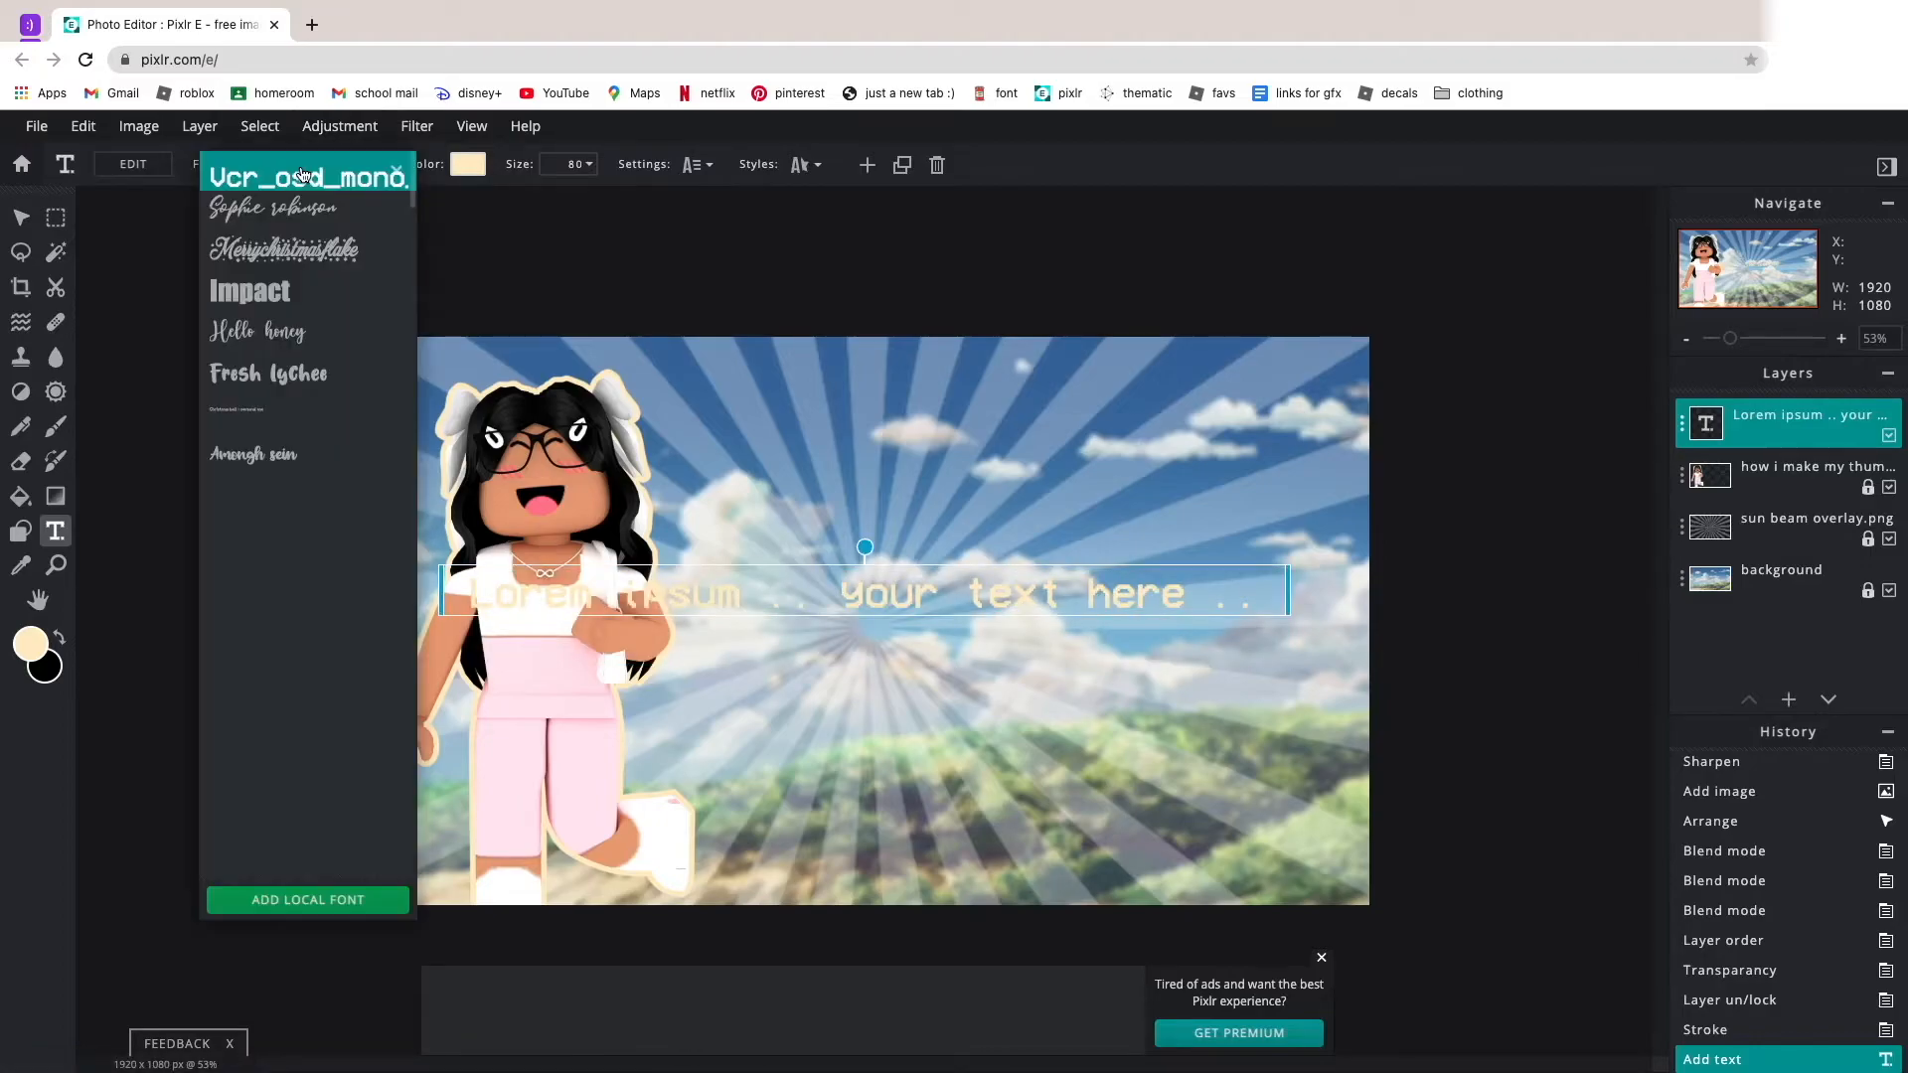
click(253, 454)
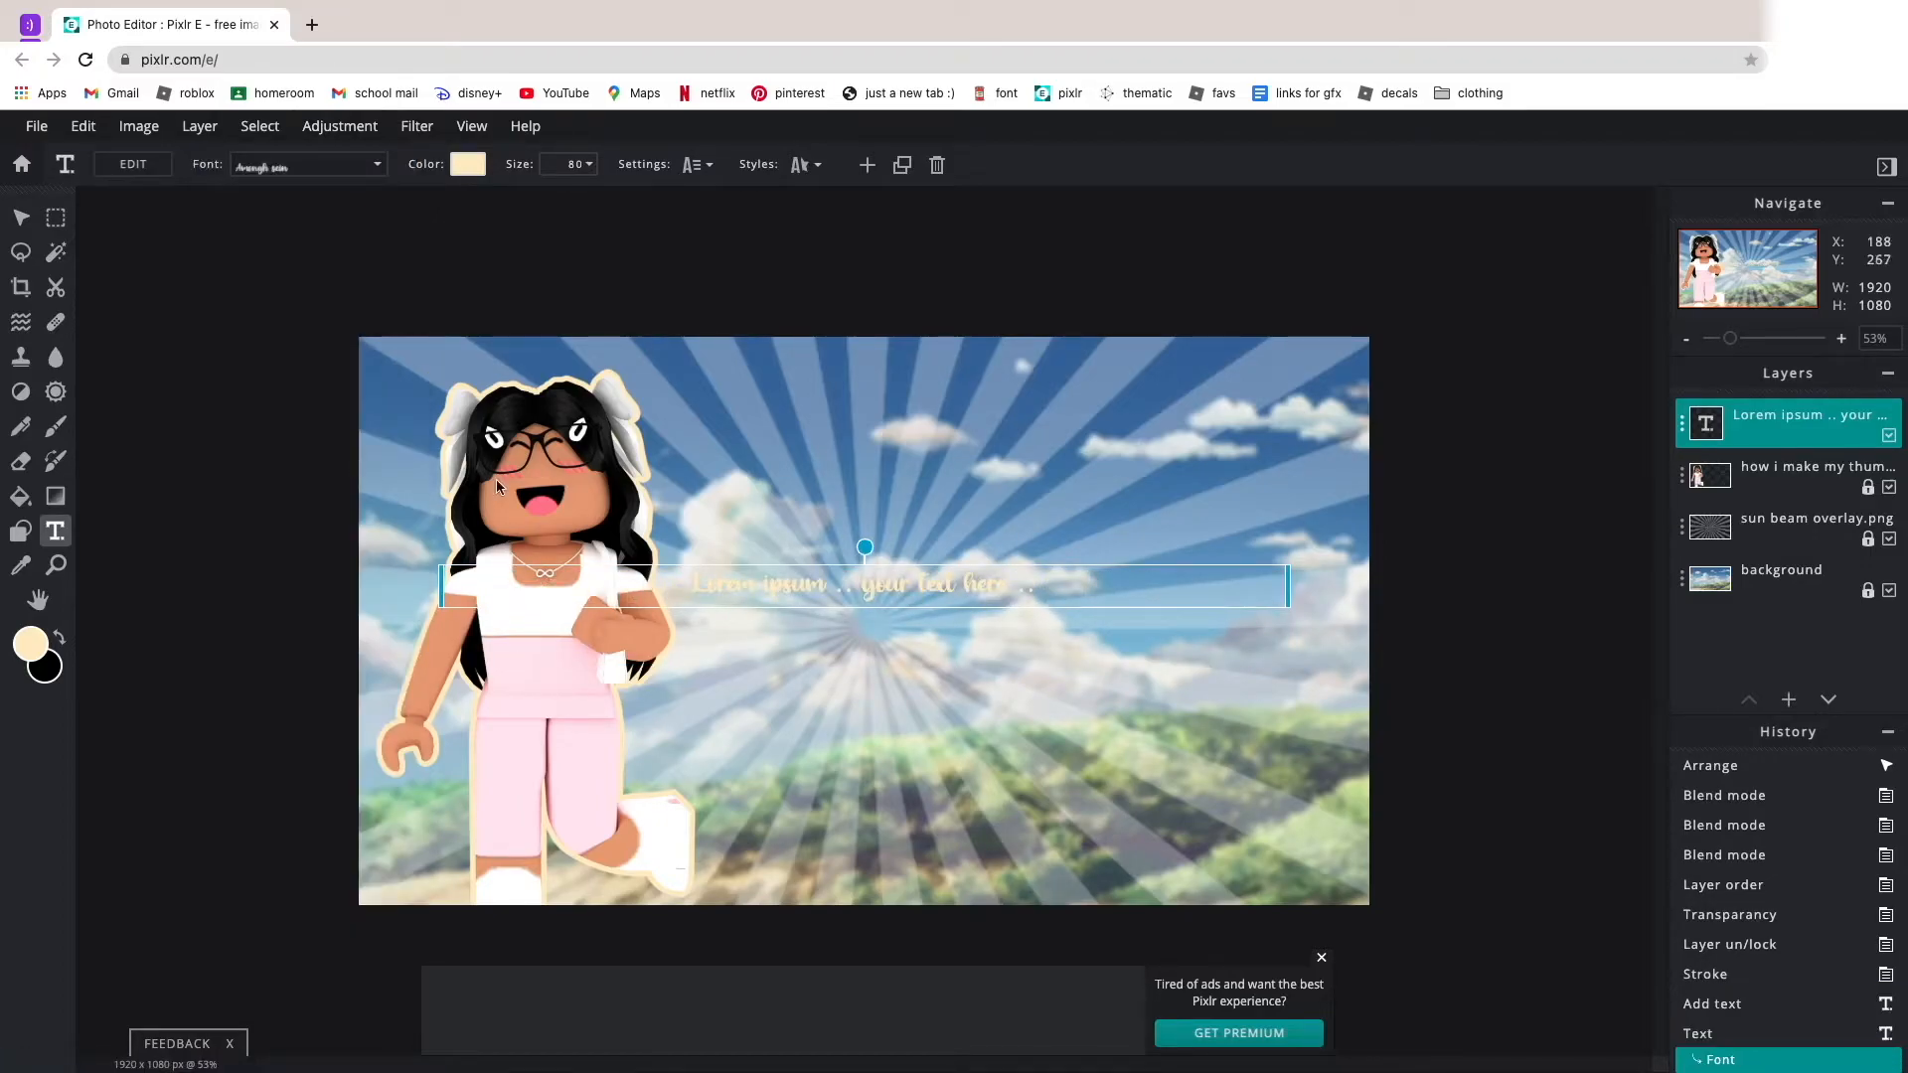
scroll(970, 559, down, 5)
scroll(969, 556, up, 8)
drag(972, 563, 1054, 516)
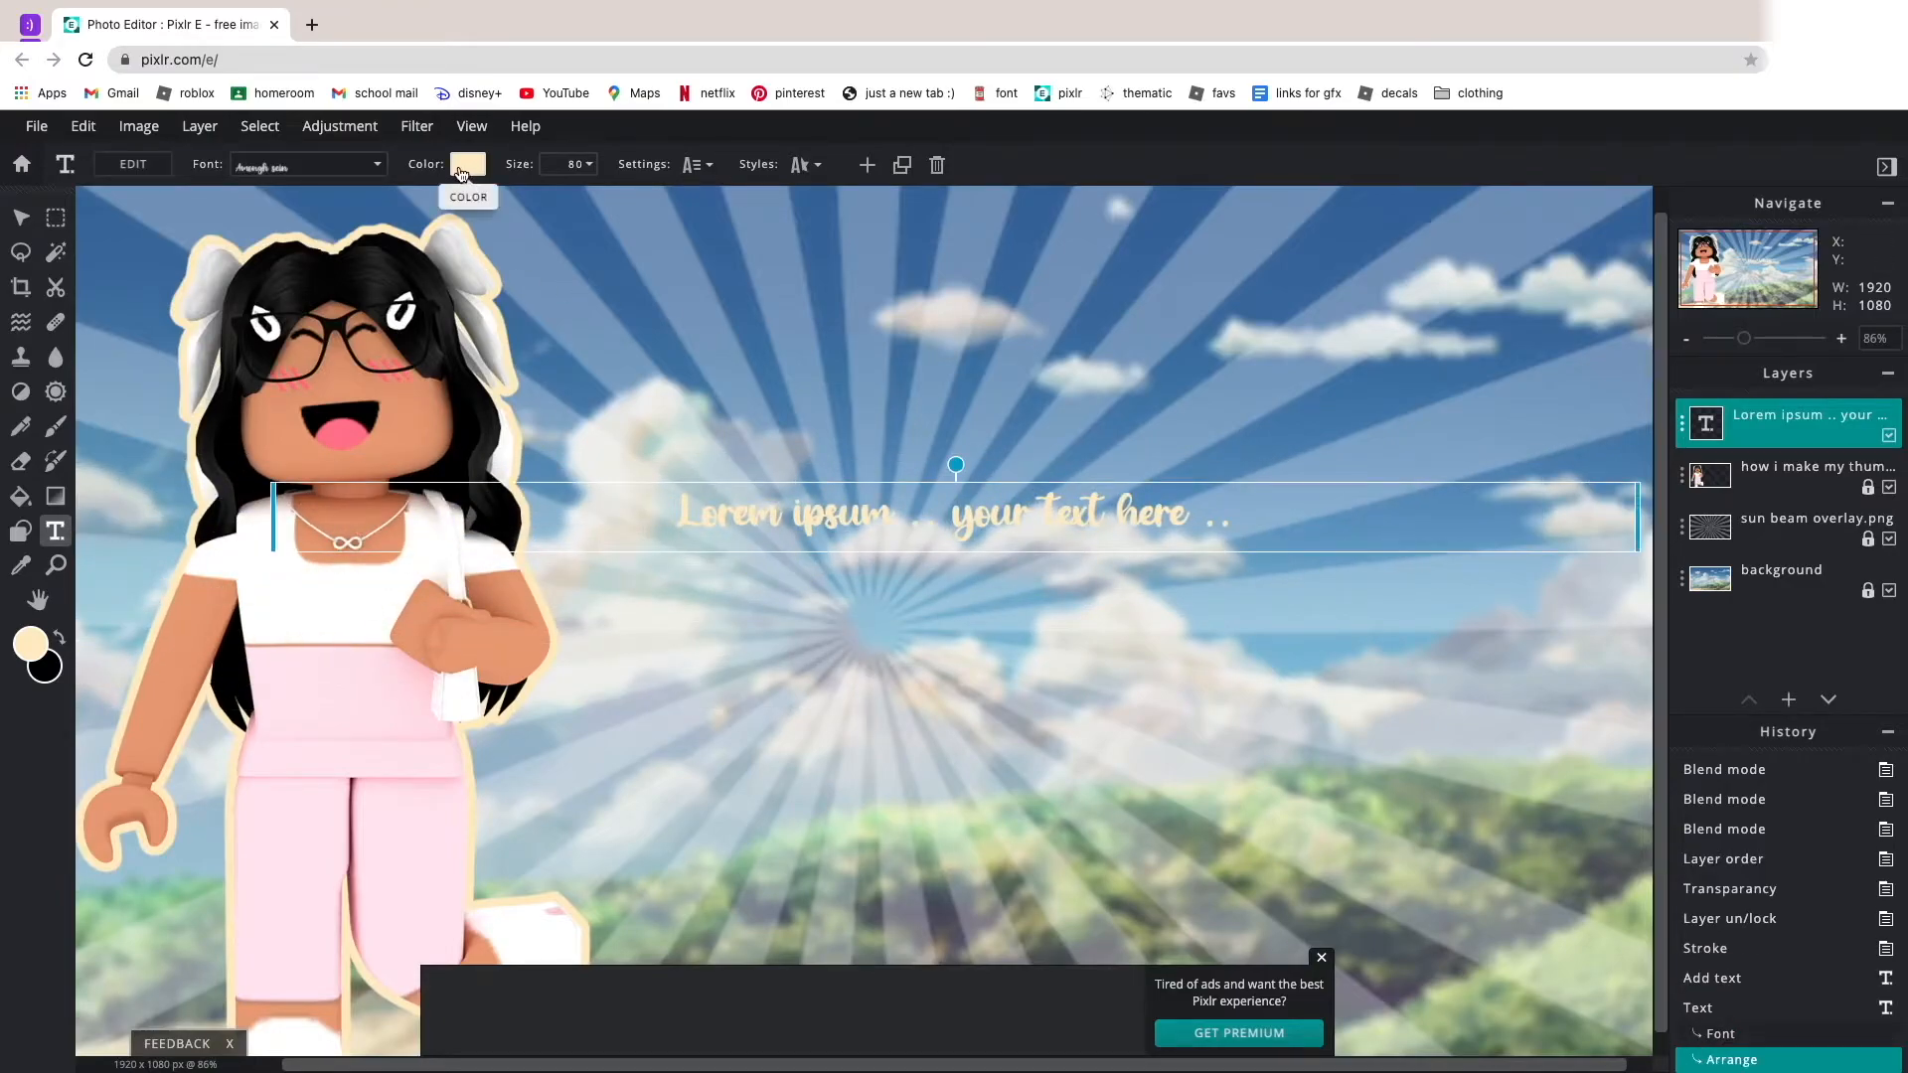
Set the text colour to white, #FFFFFF.
click(460, 174)
drag(852, 467, 725, 464)
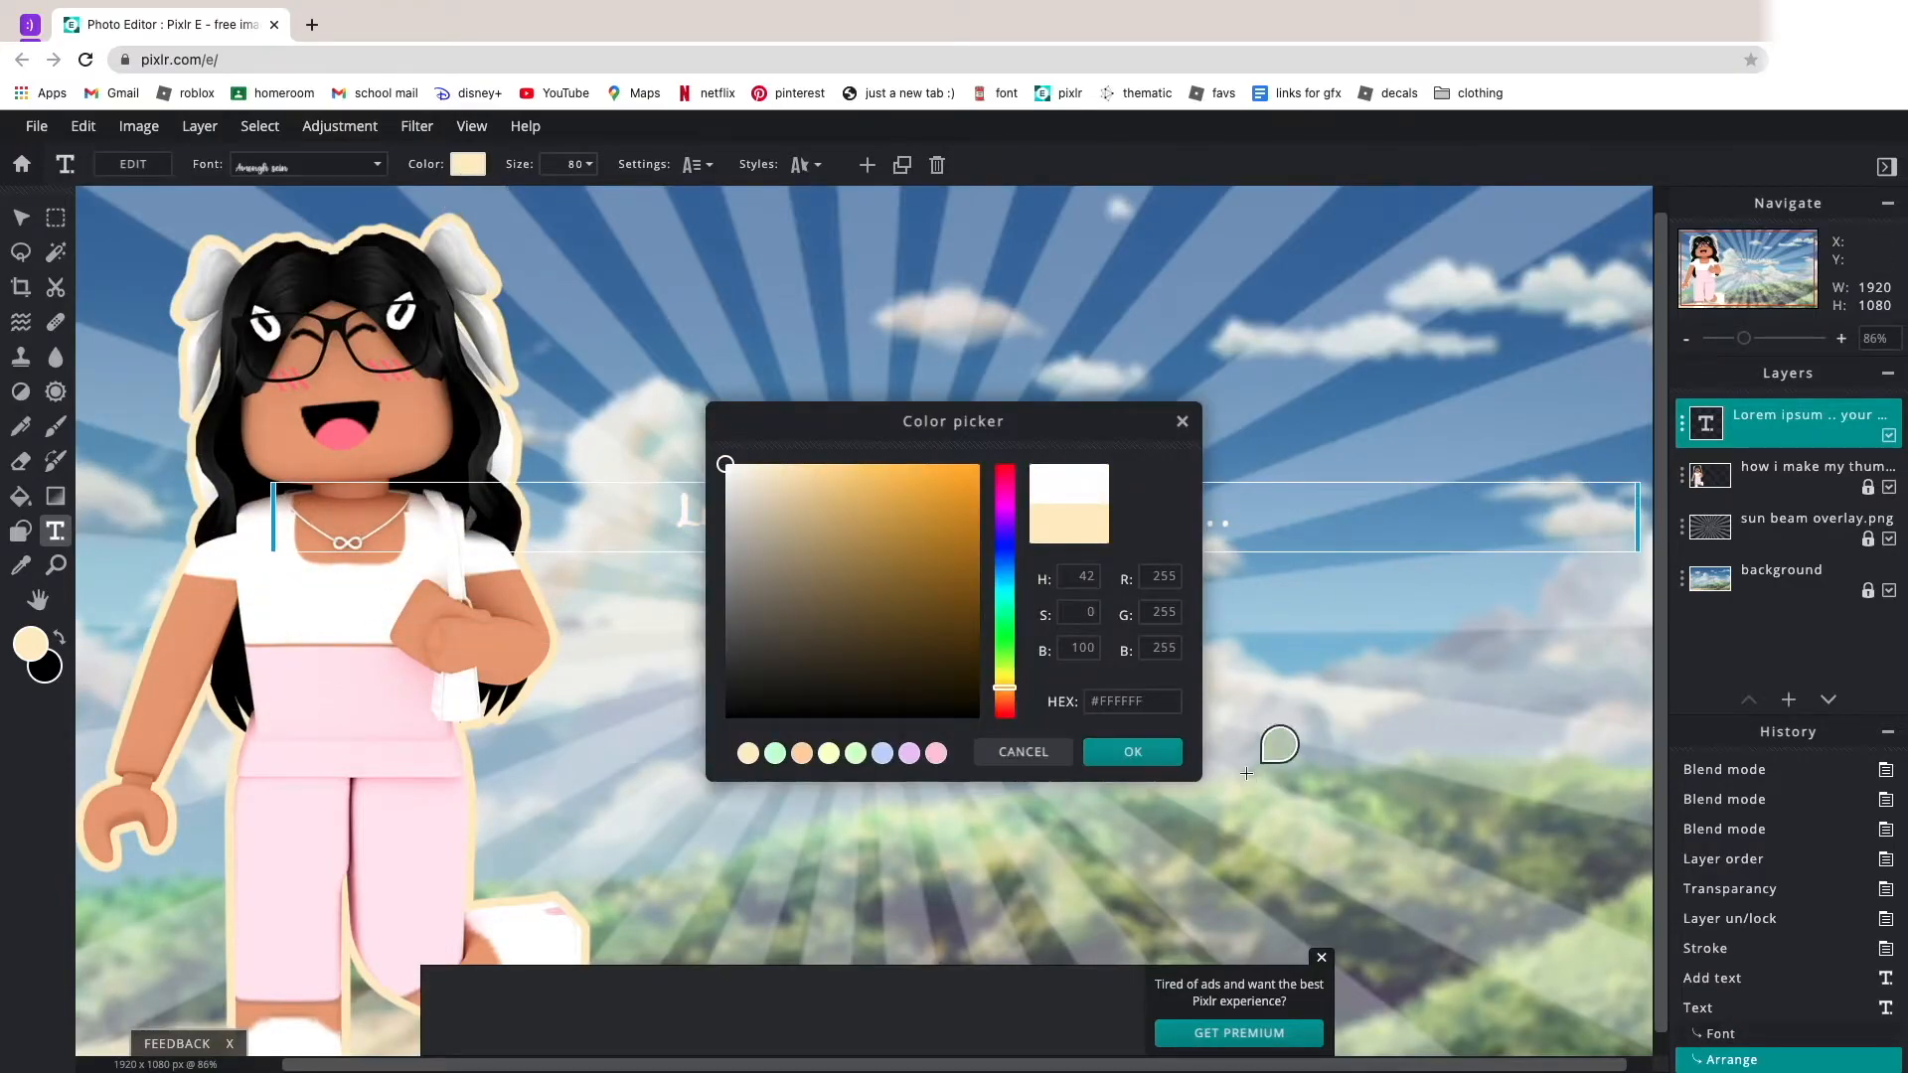
click(1133, 752)
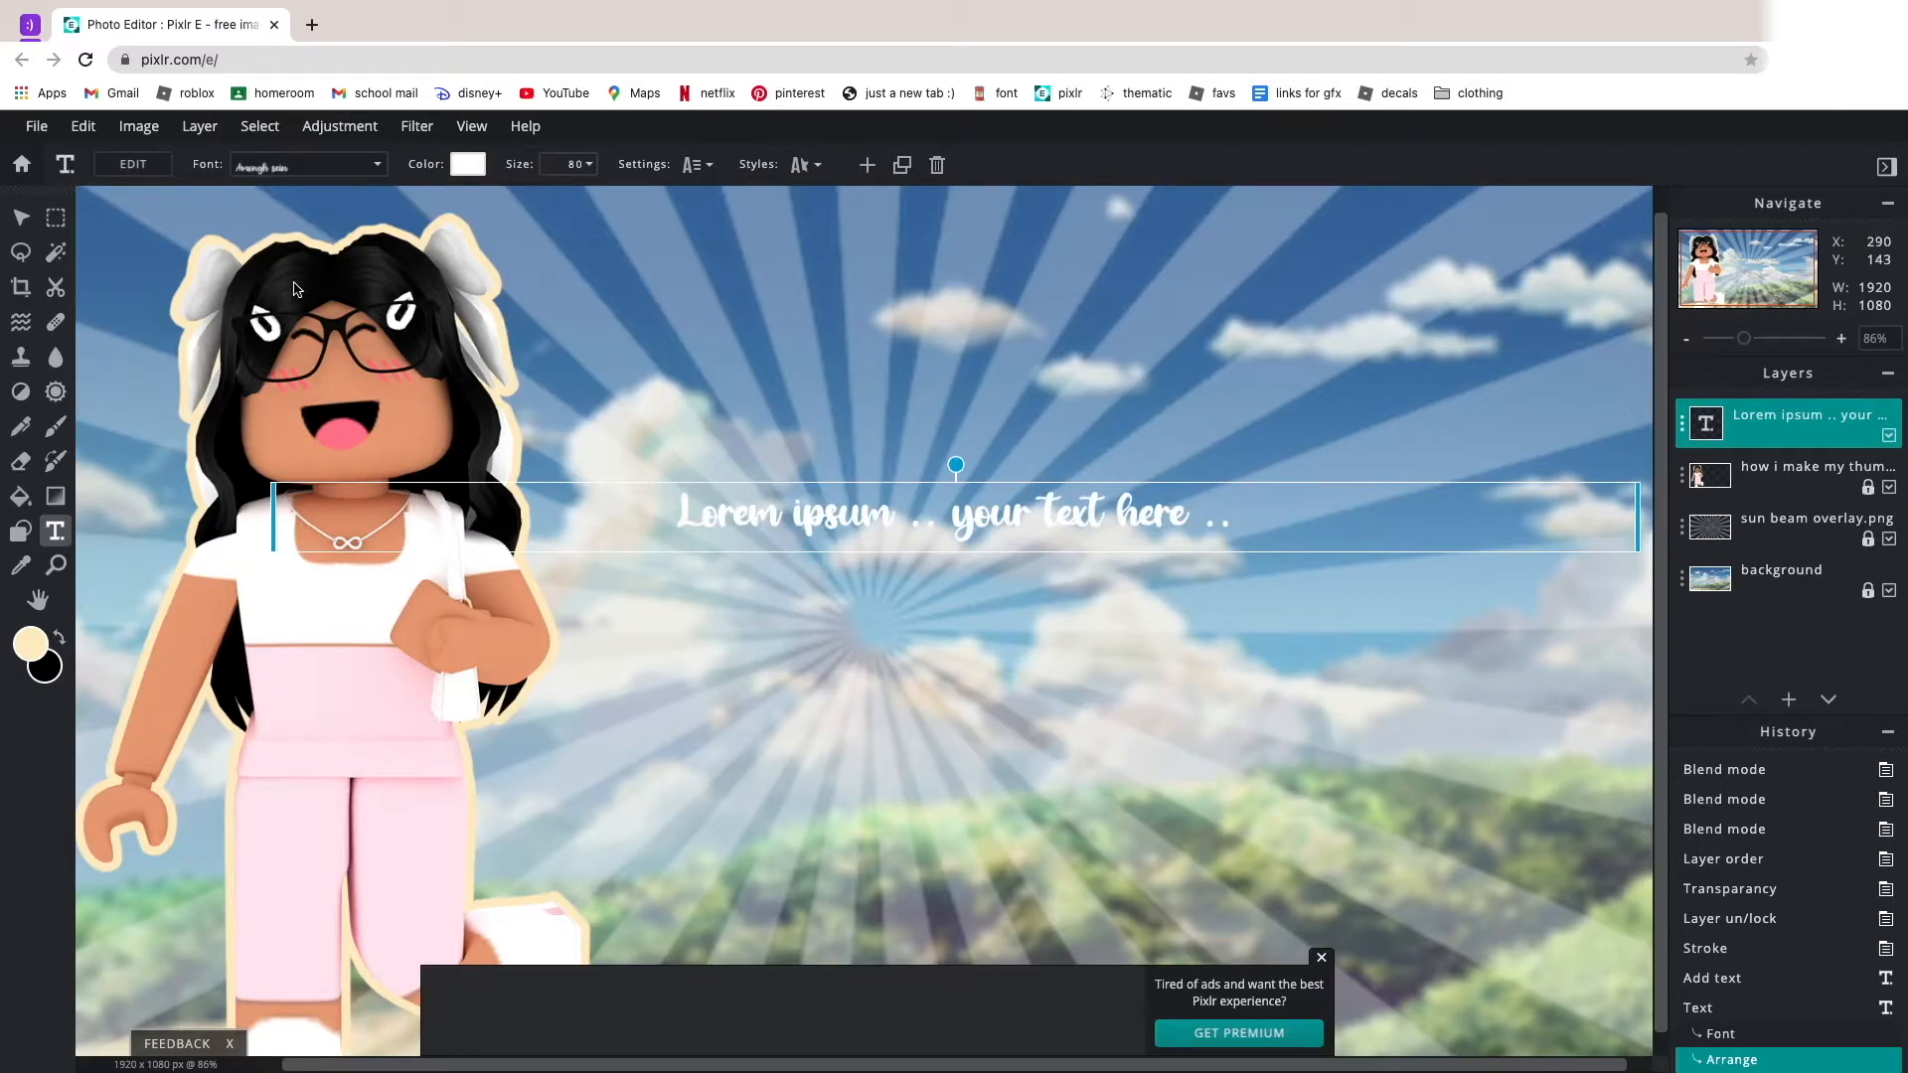
Replace the placeholder text with "How i" and move it up beside the avatar's head.
click(133, 167)
key(BackSpace)
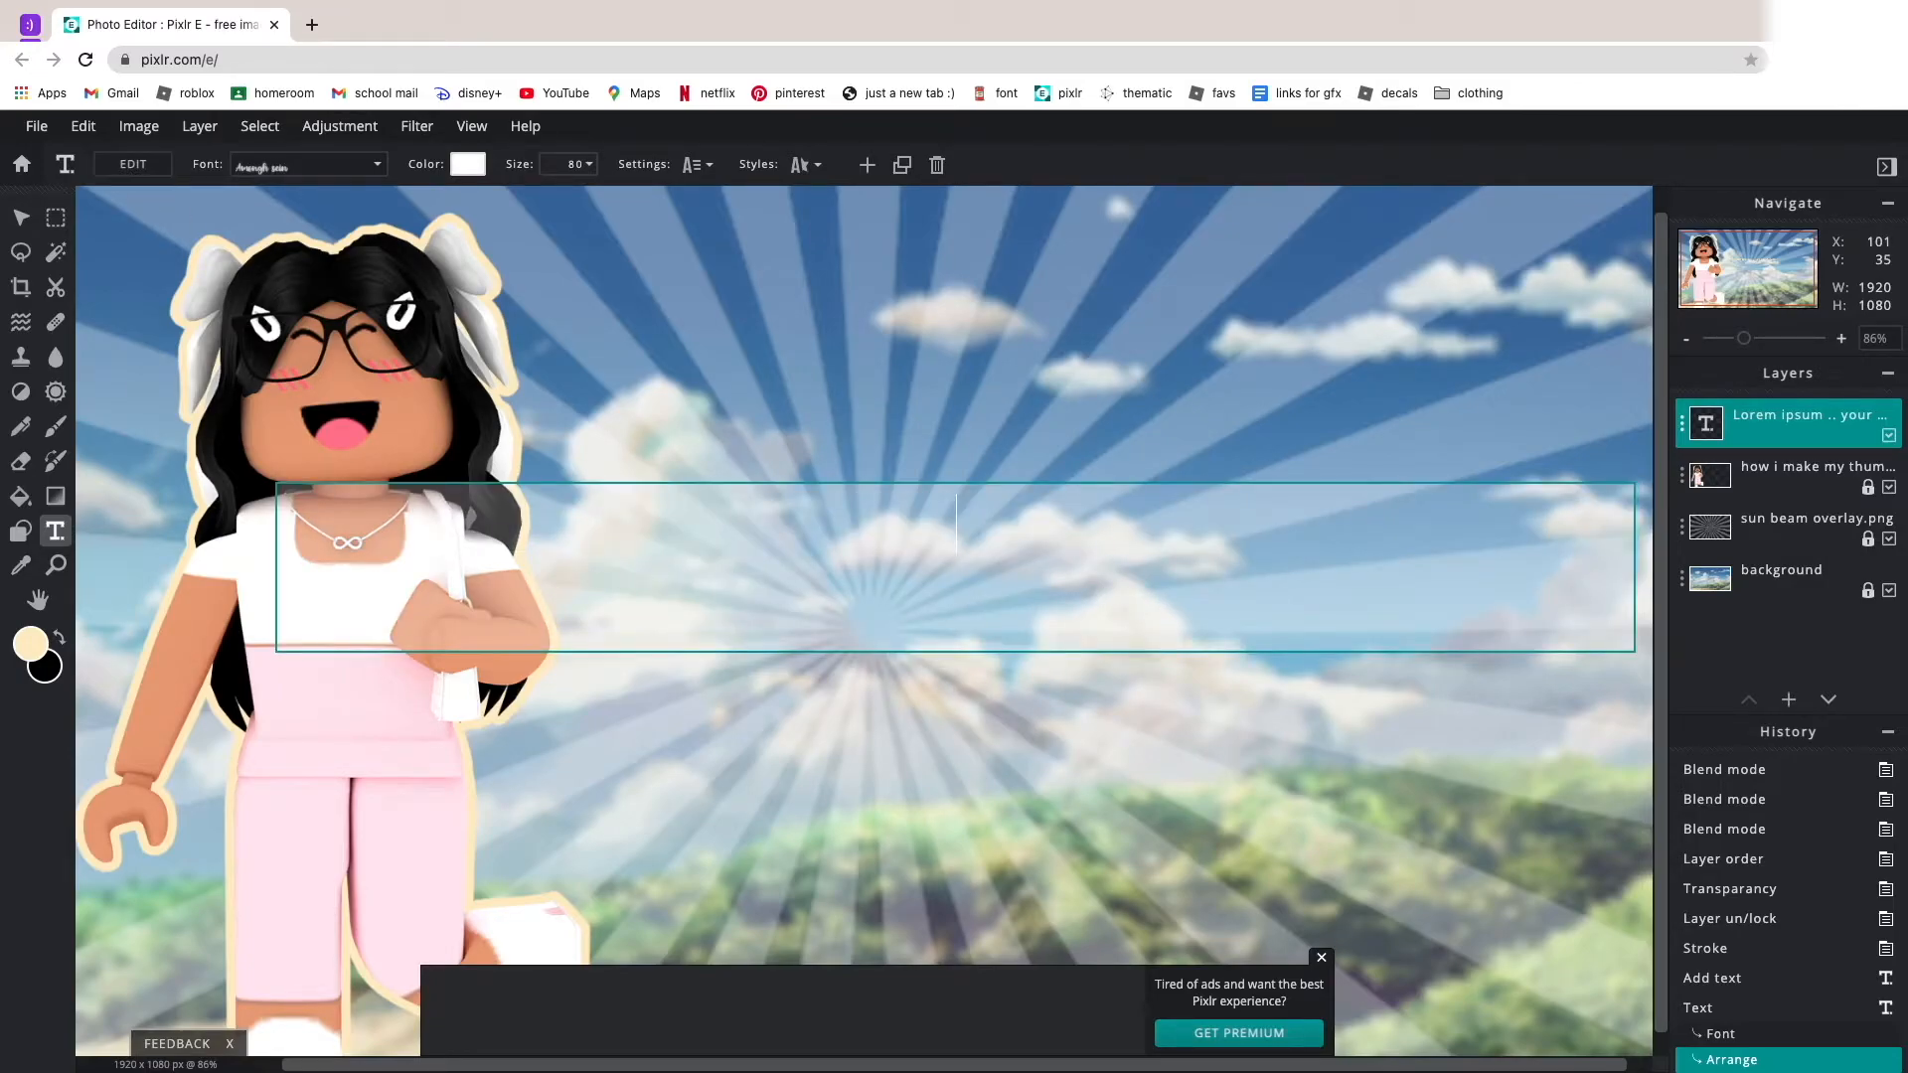
text(How i)
click(719, 741)
drag(936, 509, 659, 381)
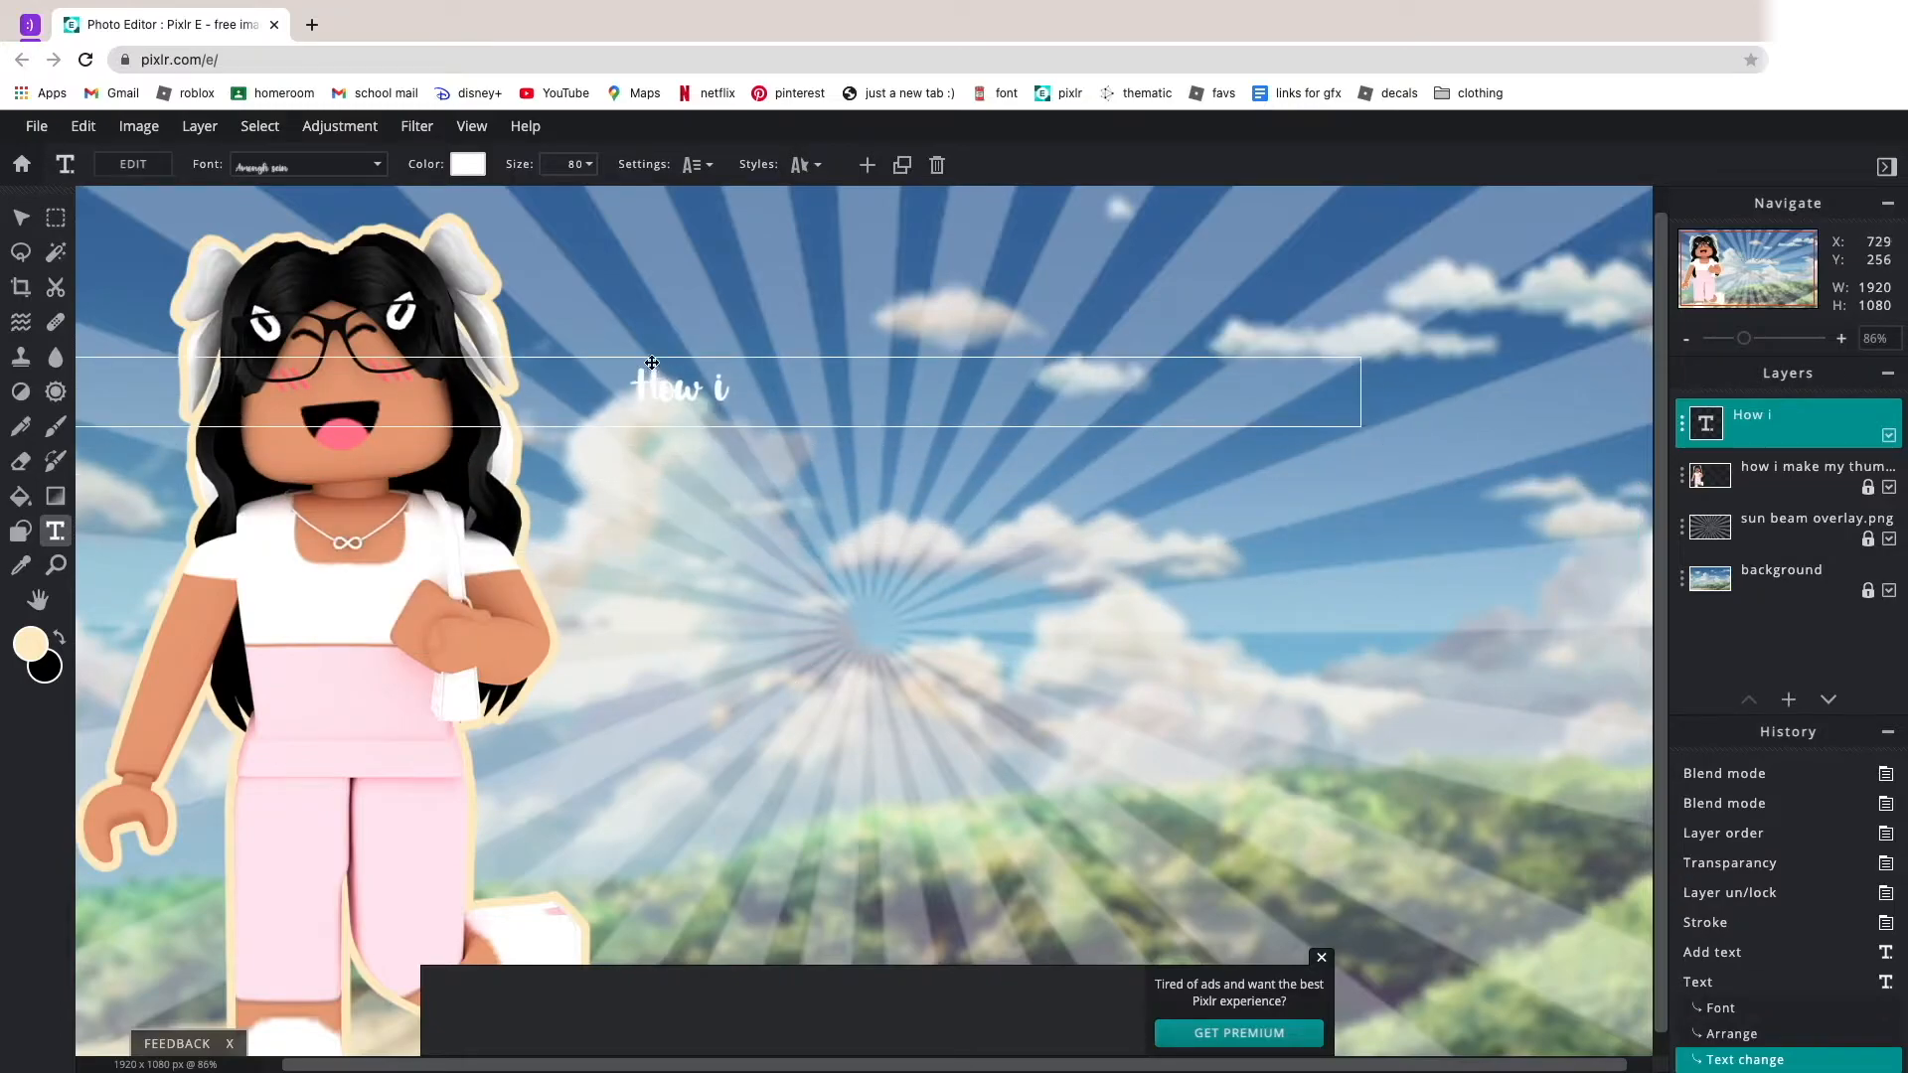
Try a font size of 200 for the "How i" text, then set it to 300.
click(576, 164)
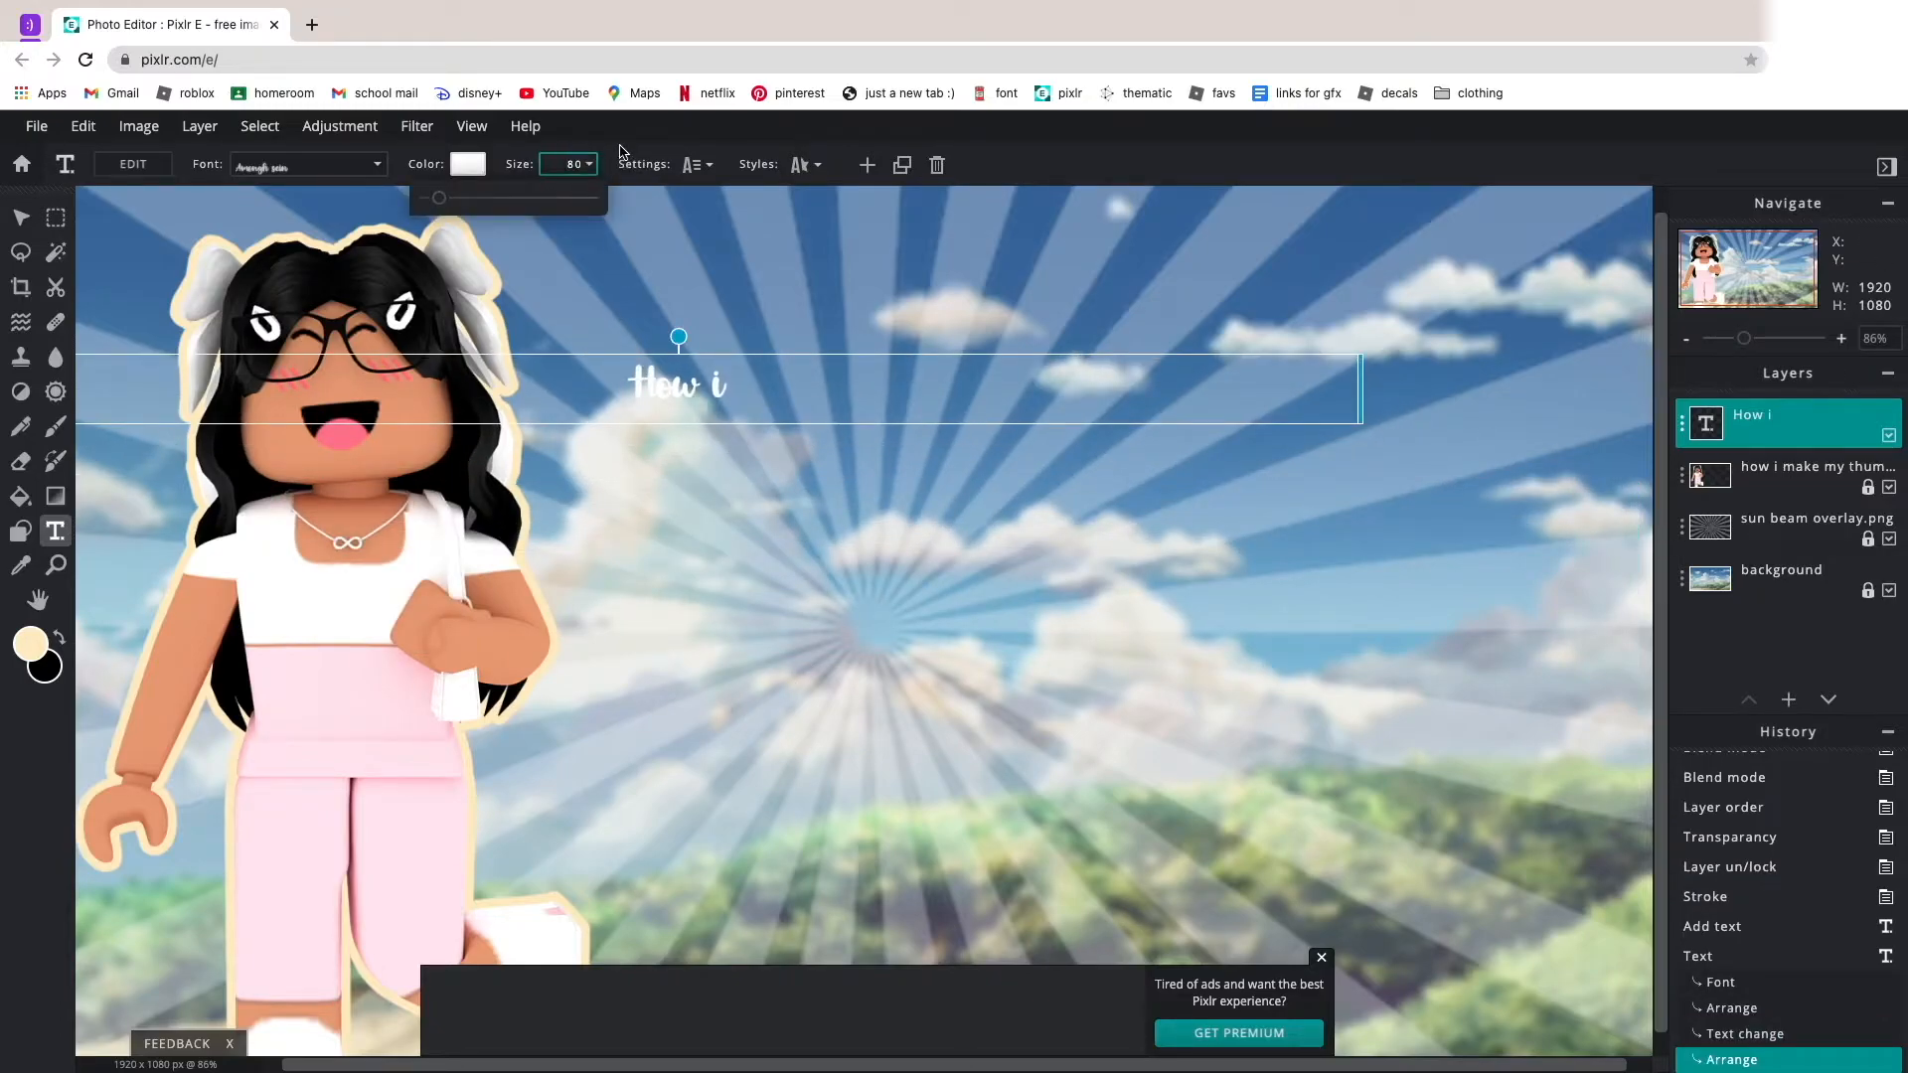
key(BackSpace)
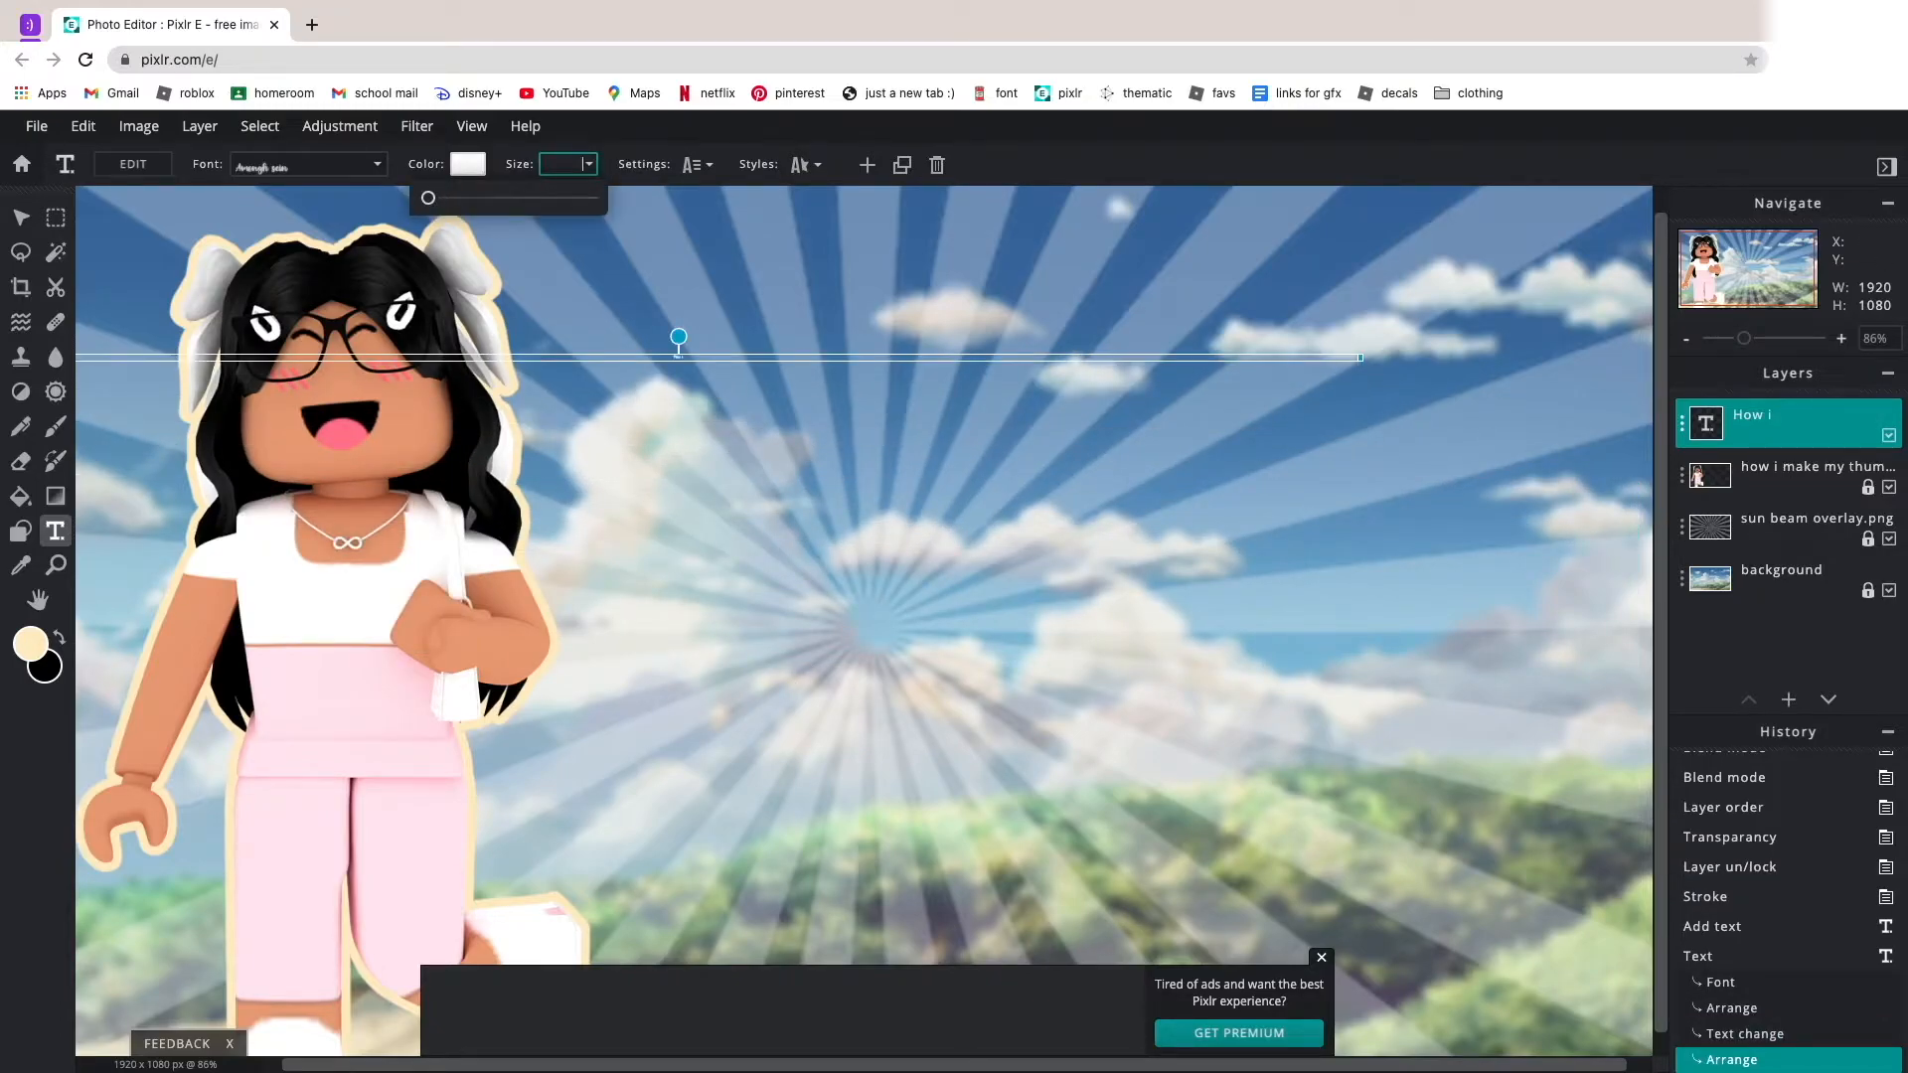
text(200)
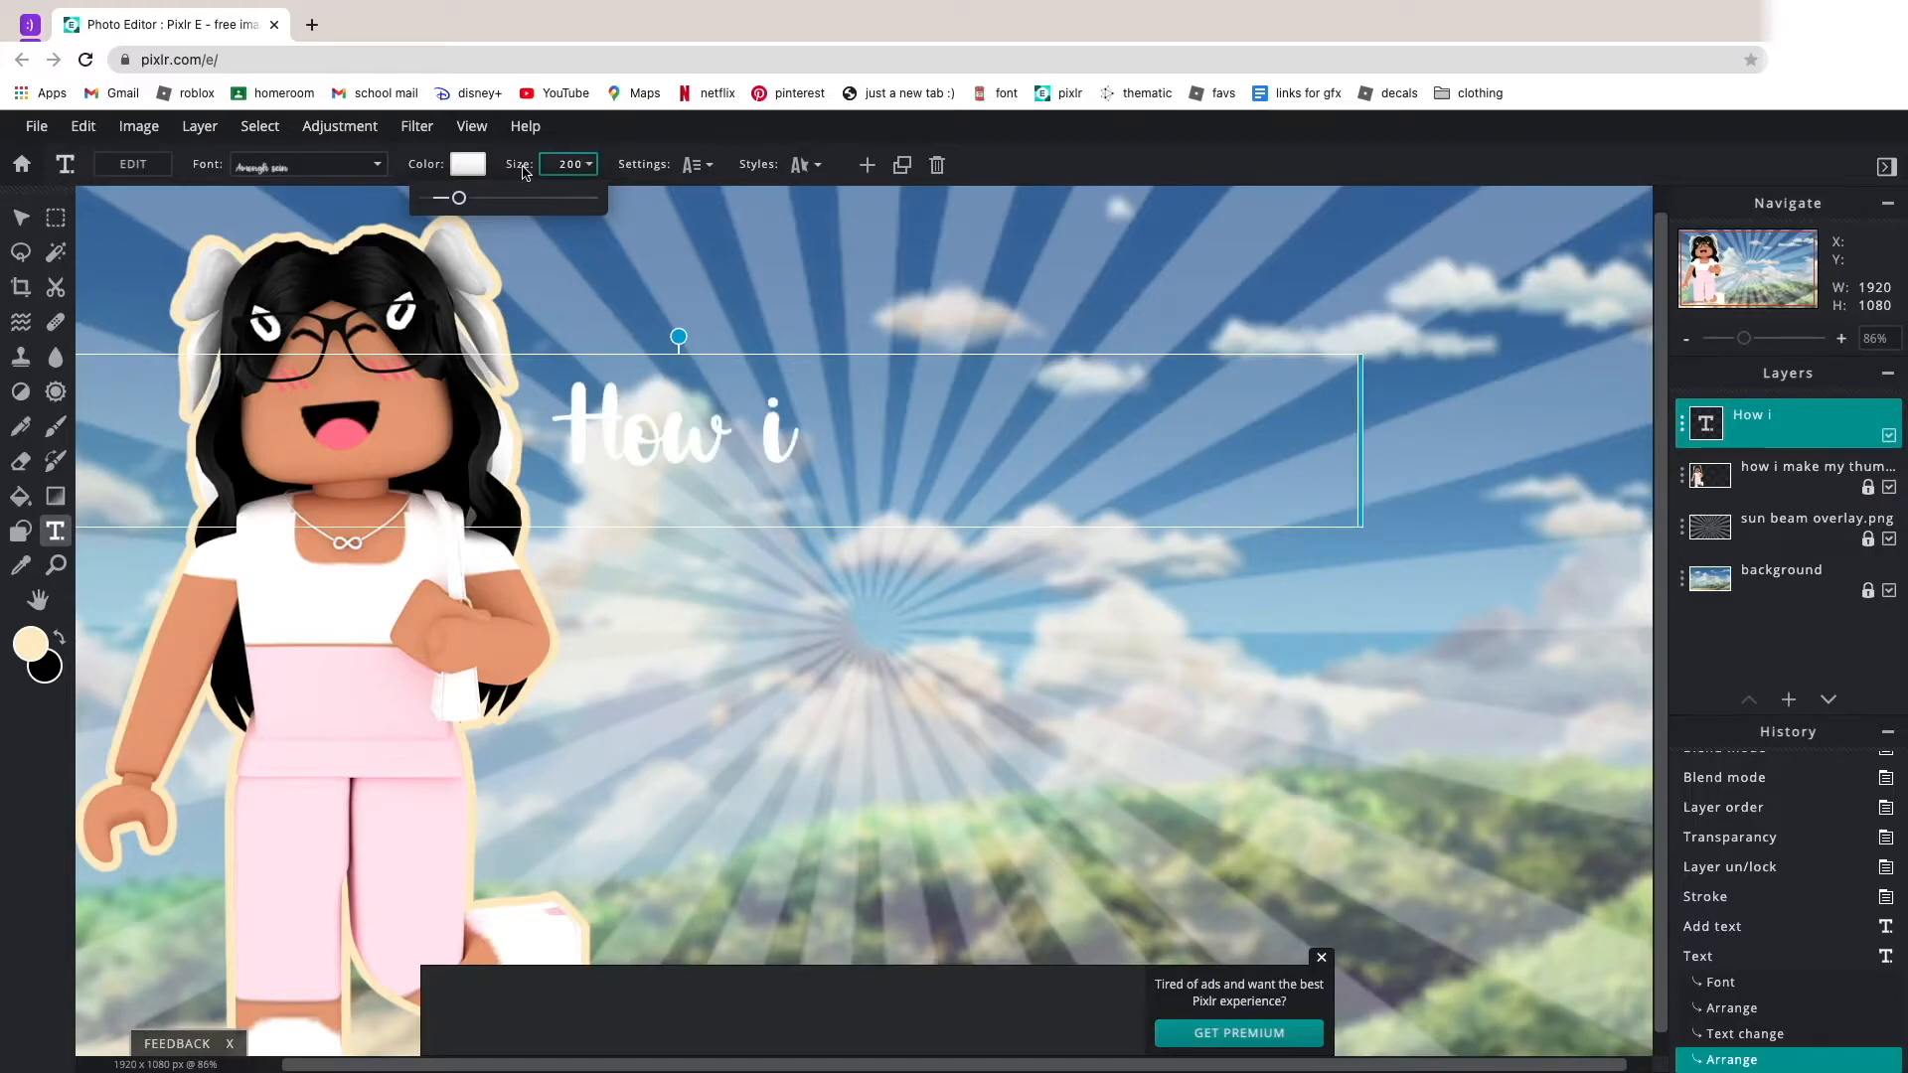
key(BackSpace)
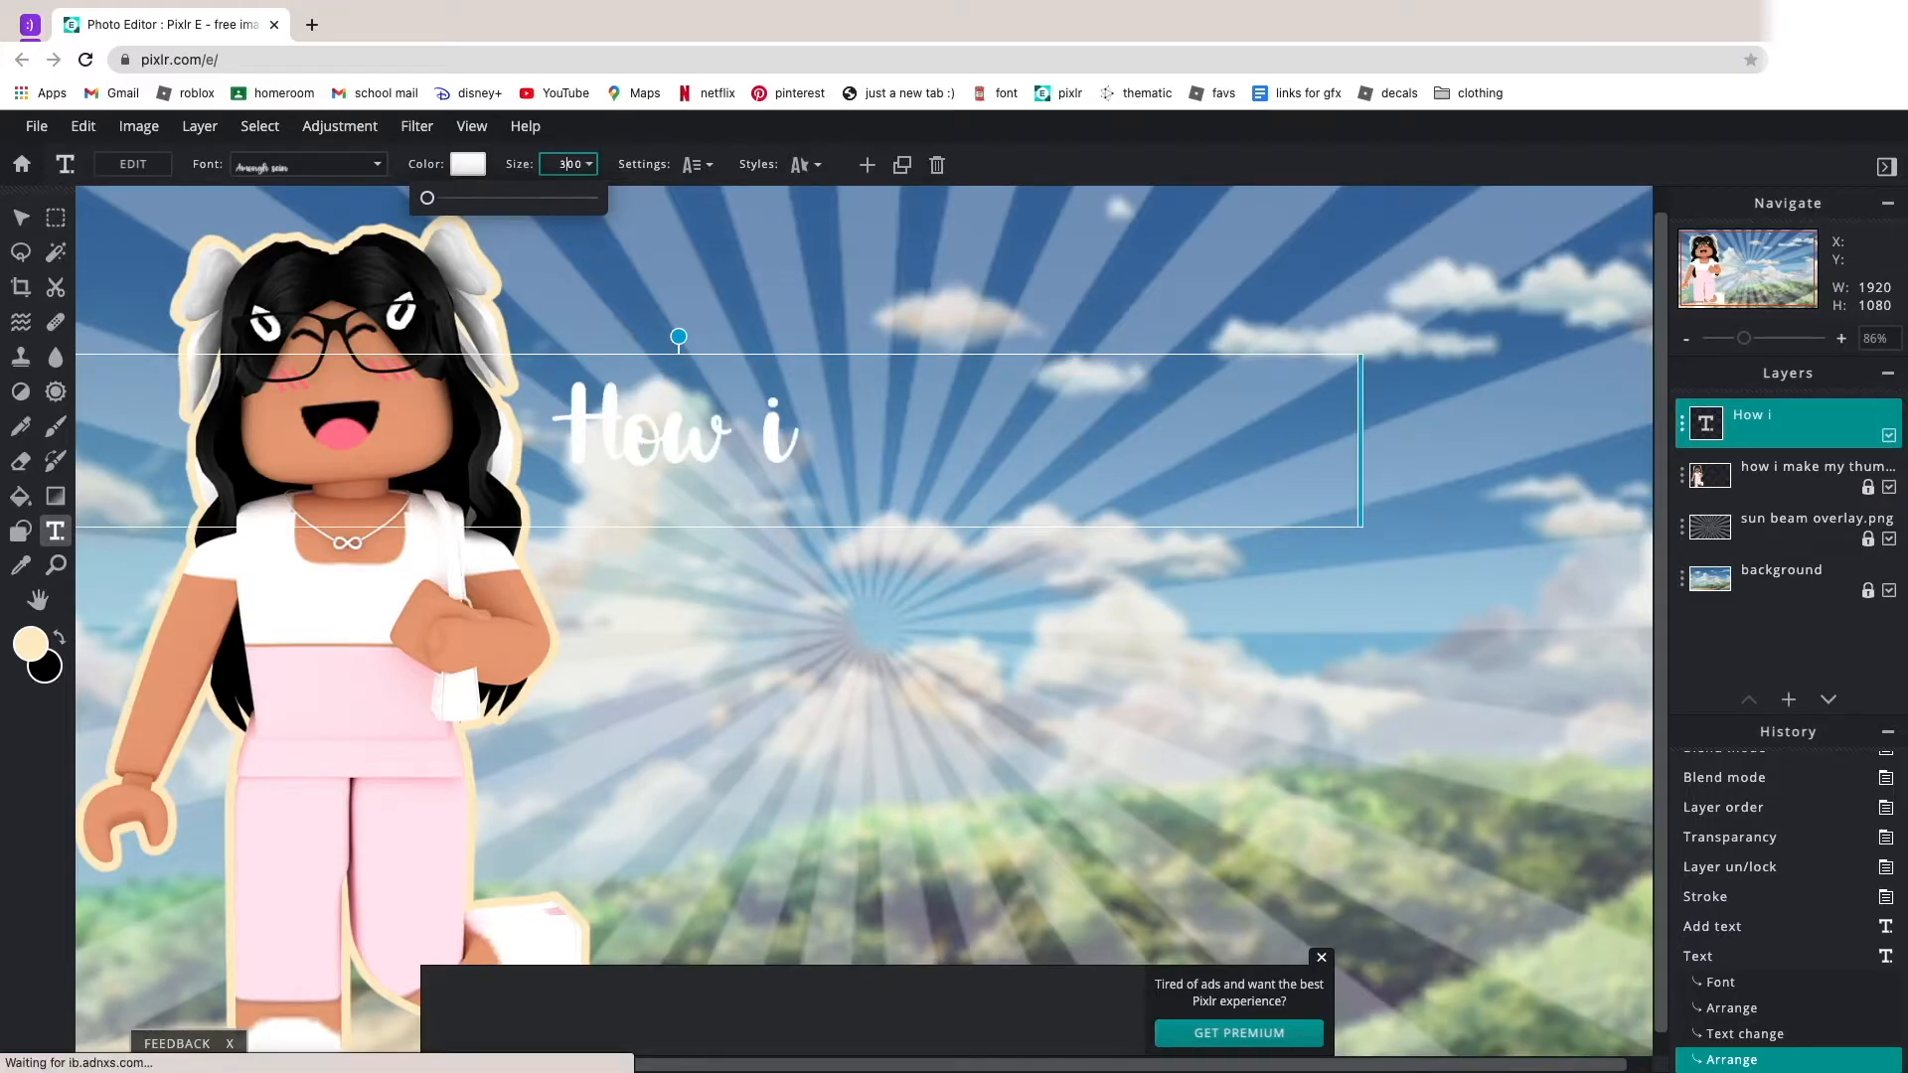
text(3)
Position the "How i" text just right of the avatar's head and tilt it slightly counterclockwise.
click(737, 432)
drag(737, 432, 996, 419)
click(930, 672)
scroll(916, 646, down, 4)
click(944, 549)
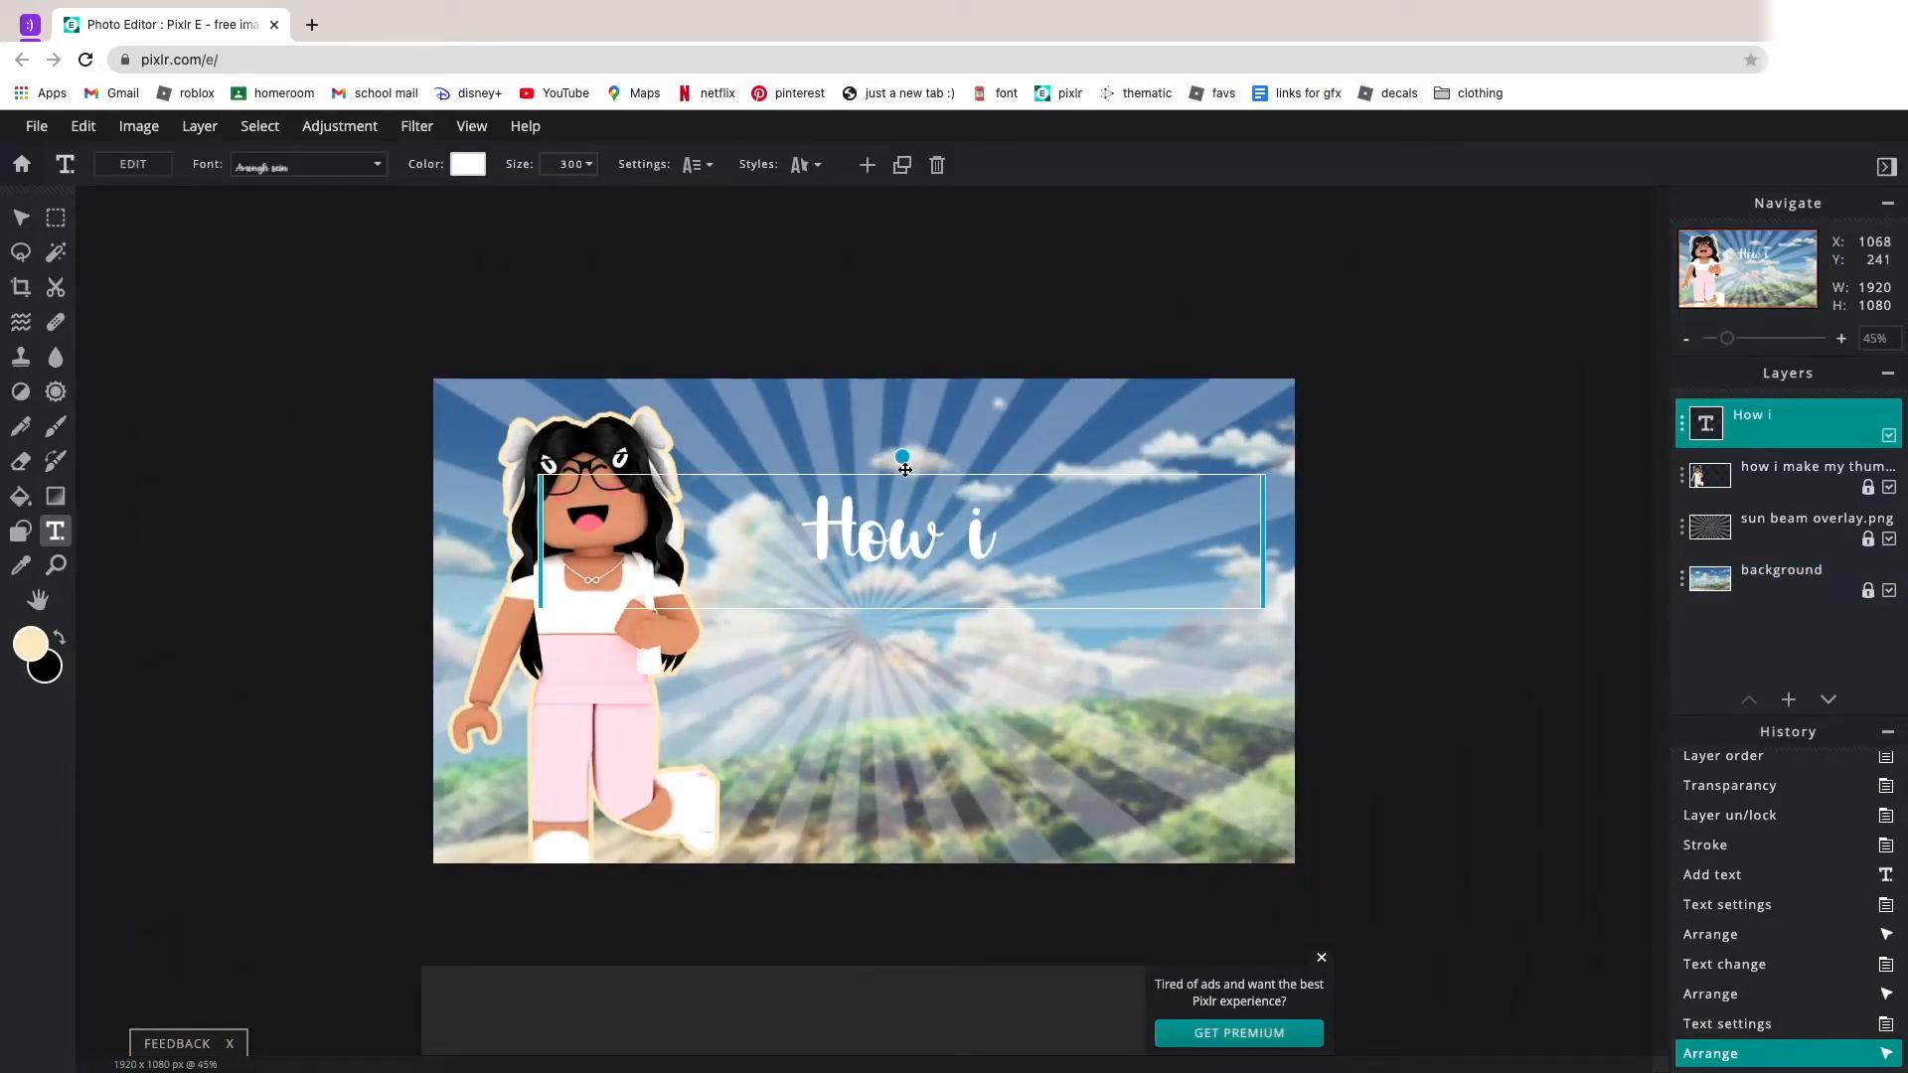
mouse_move(897, 457)
mouse_down()
mouse_move(963, 652)
mouse_move(958, 546)
mouse_move(885, 553)
mouse_move(875, 448)
mouse_move(894, 422)
mouse_move(897, 457)
mouse_up()
drag(963, 584, 903, 579)
Try bold and a different line spacing on the "How i" text, then restore both settings.
click(804, 165)
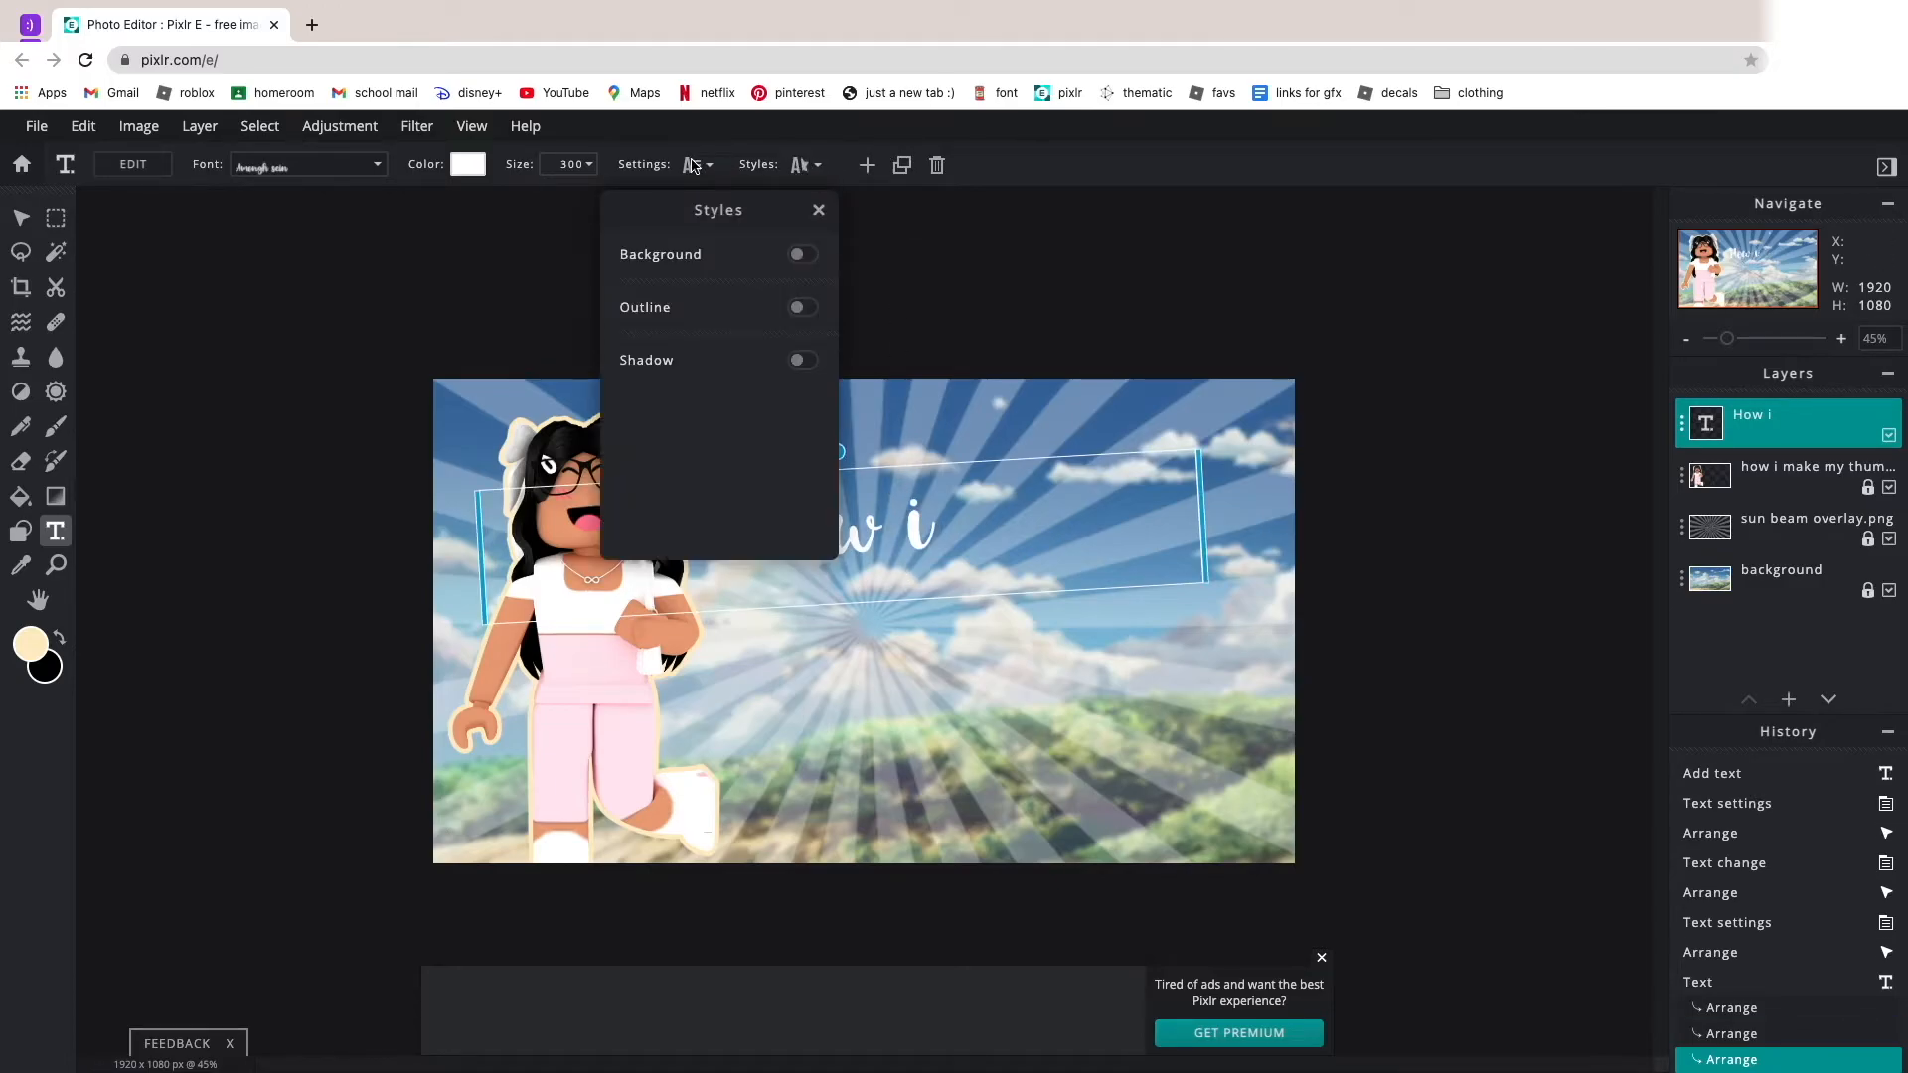
click(691, 167)
click(572, 462)
click(572, 462)
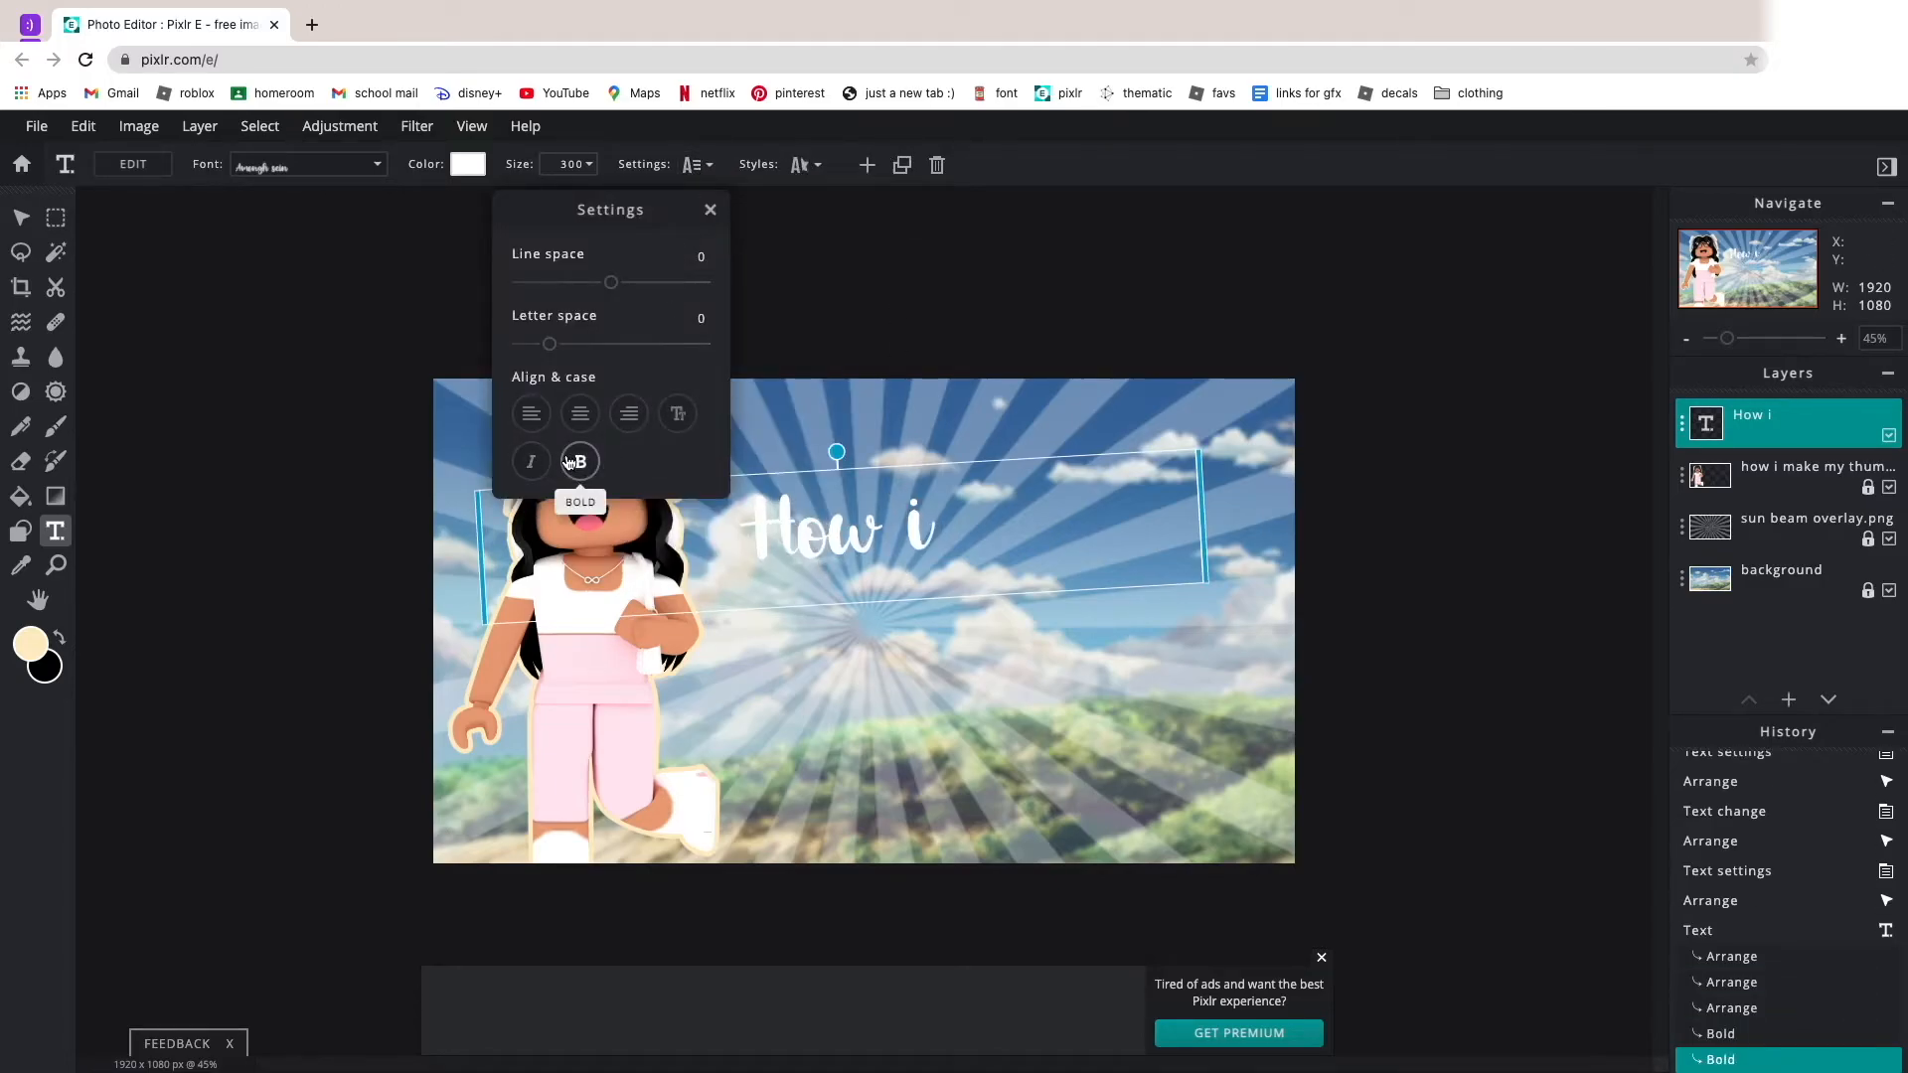
click(571, 462)
click(572, 462)
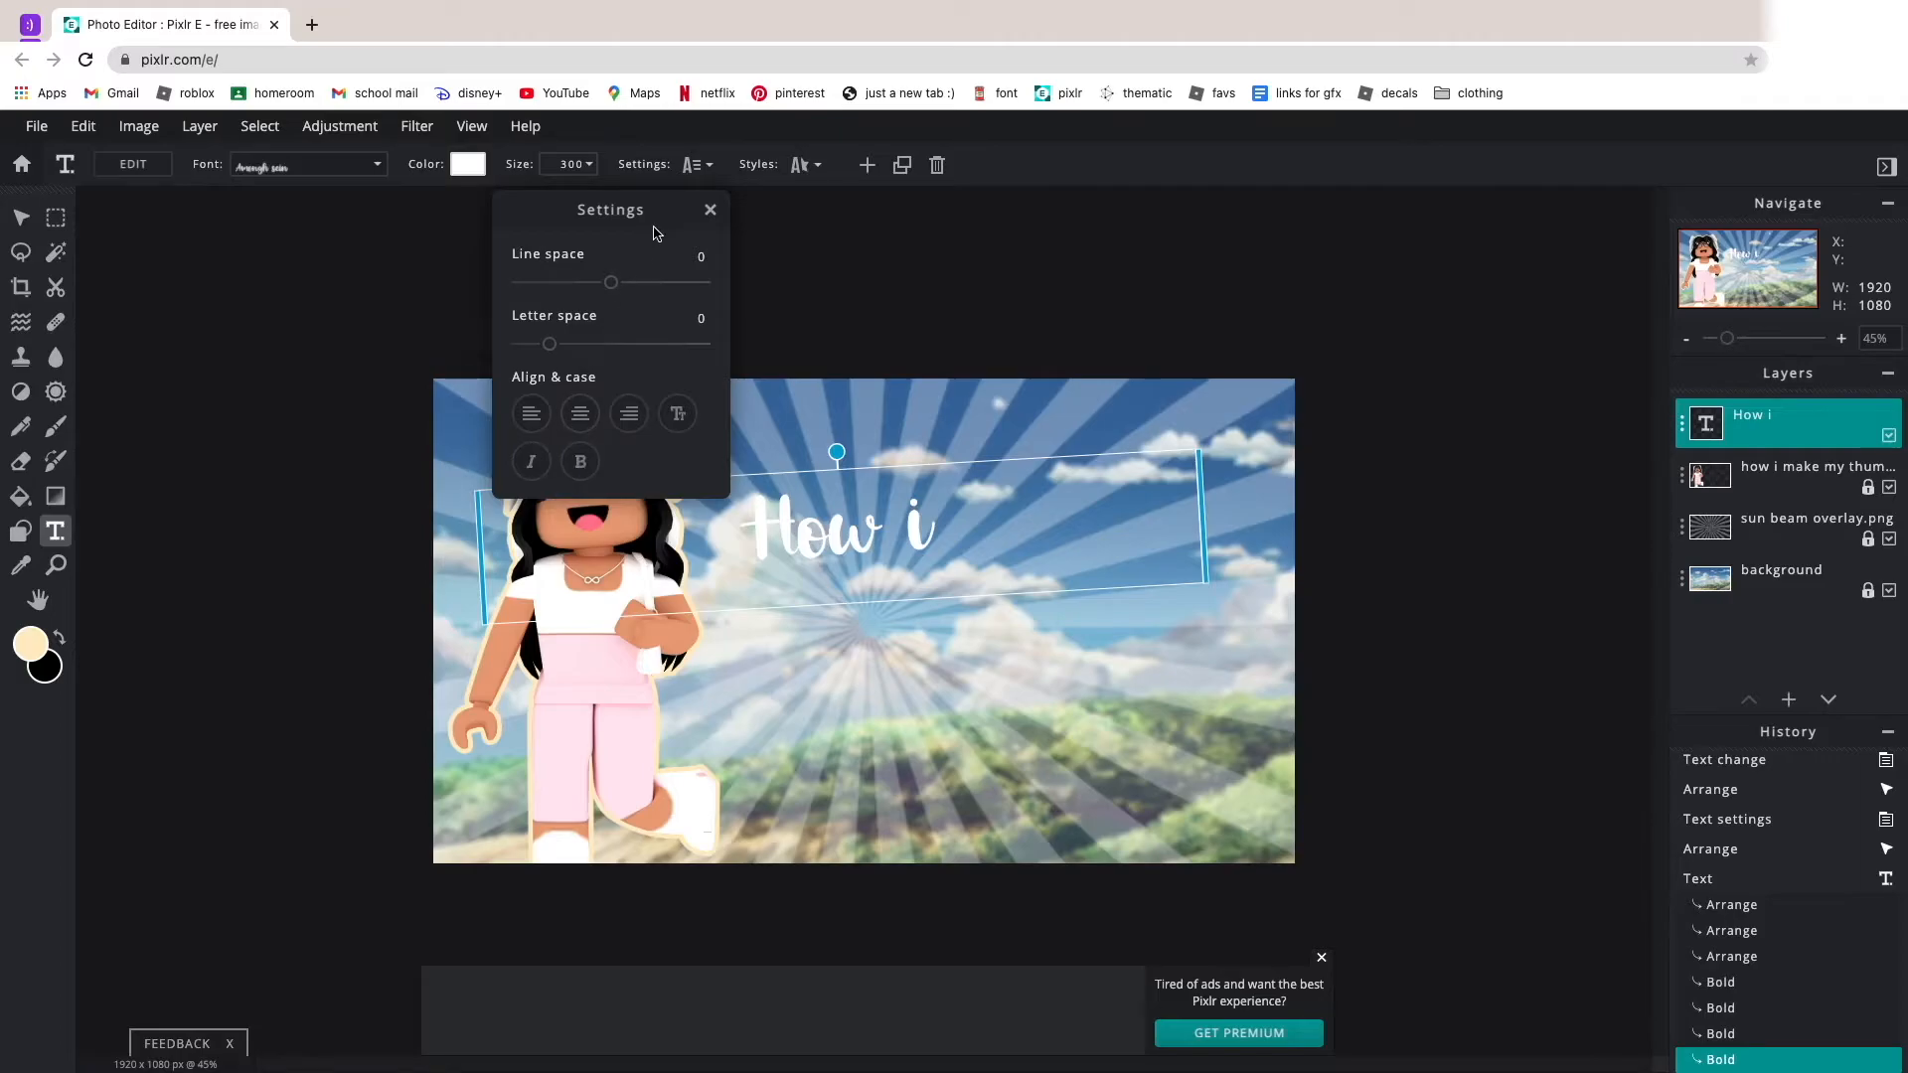
mouse_move(549, 343)
mouse_down()
mouse_move(480, 334)
mouse_move(960, 425)
mouse_move(550, 342)
mouse_up()
drag(610, 282, 830, 311)
drag(626, 282, 611, 283)
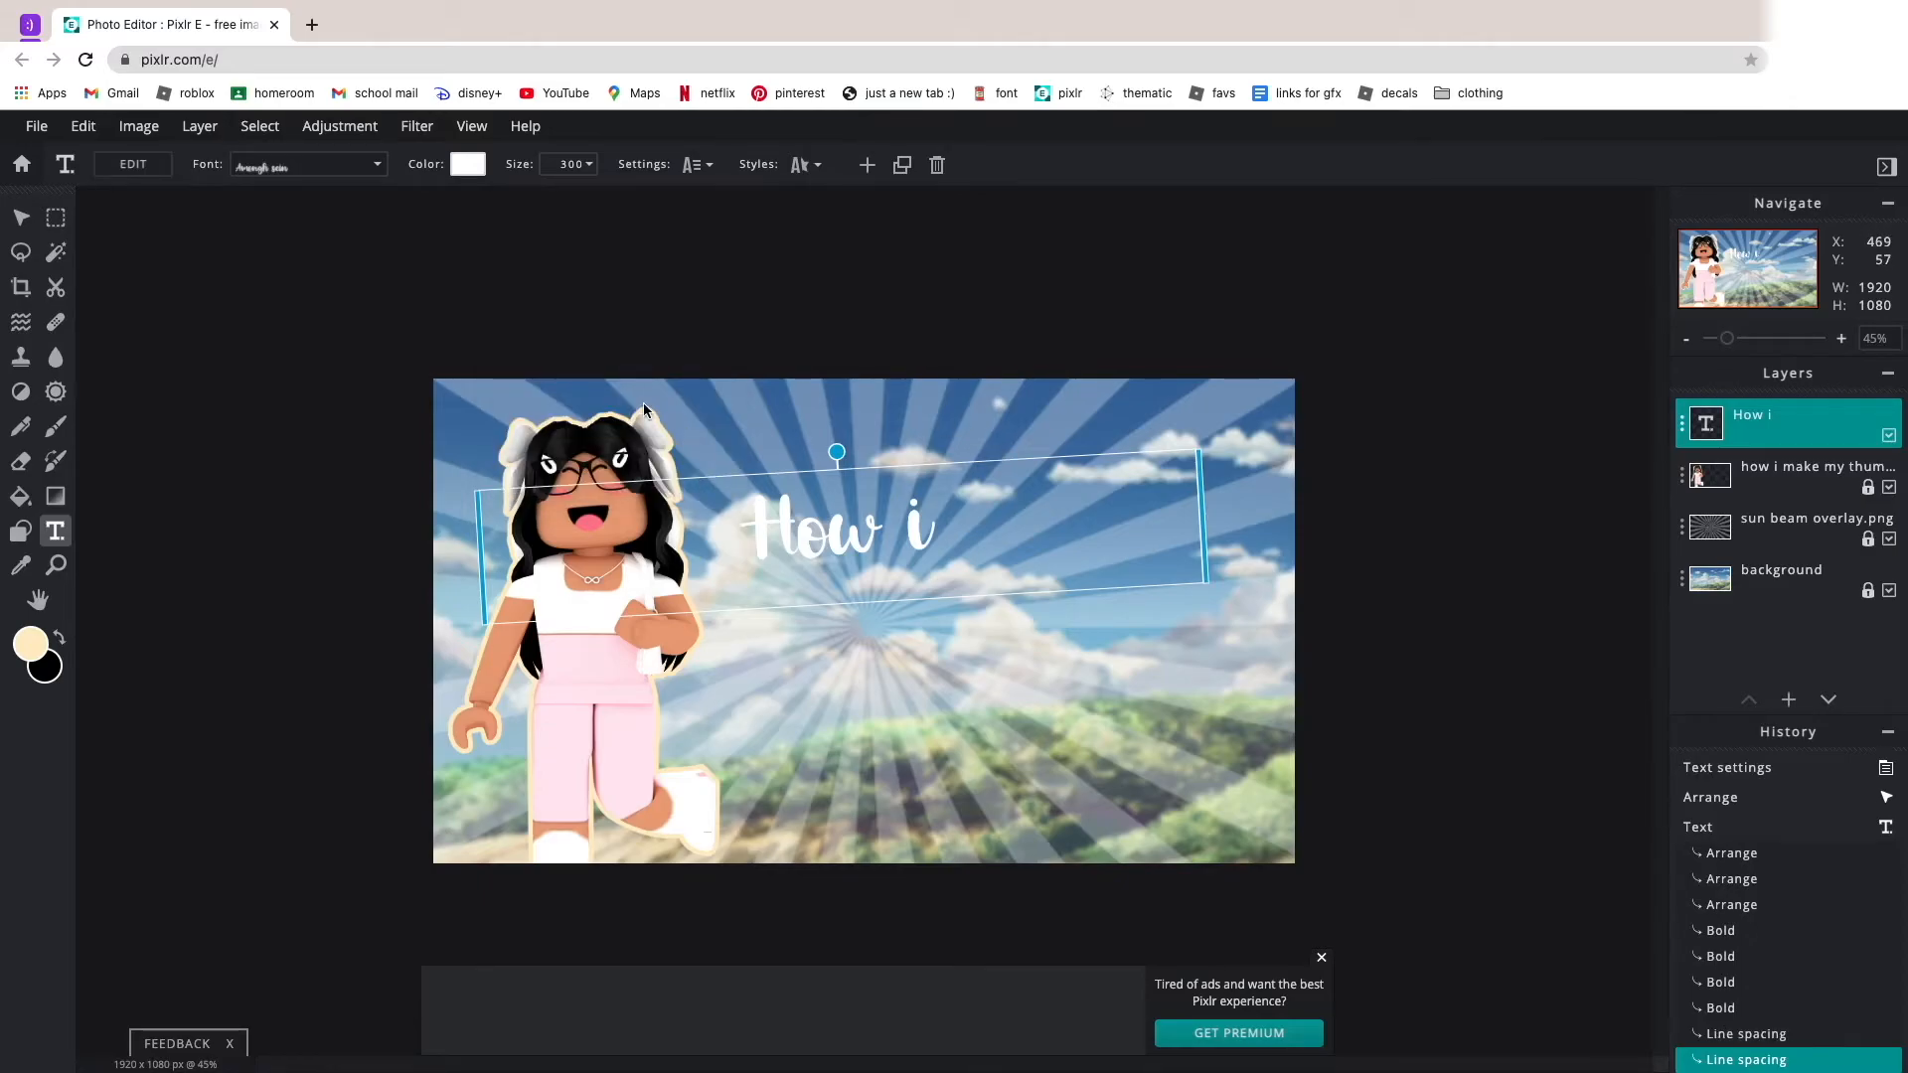
Turn on the outline style for the "How i" text in a medium pink with an outline size of 2.
click(798, 167)
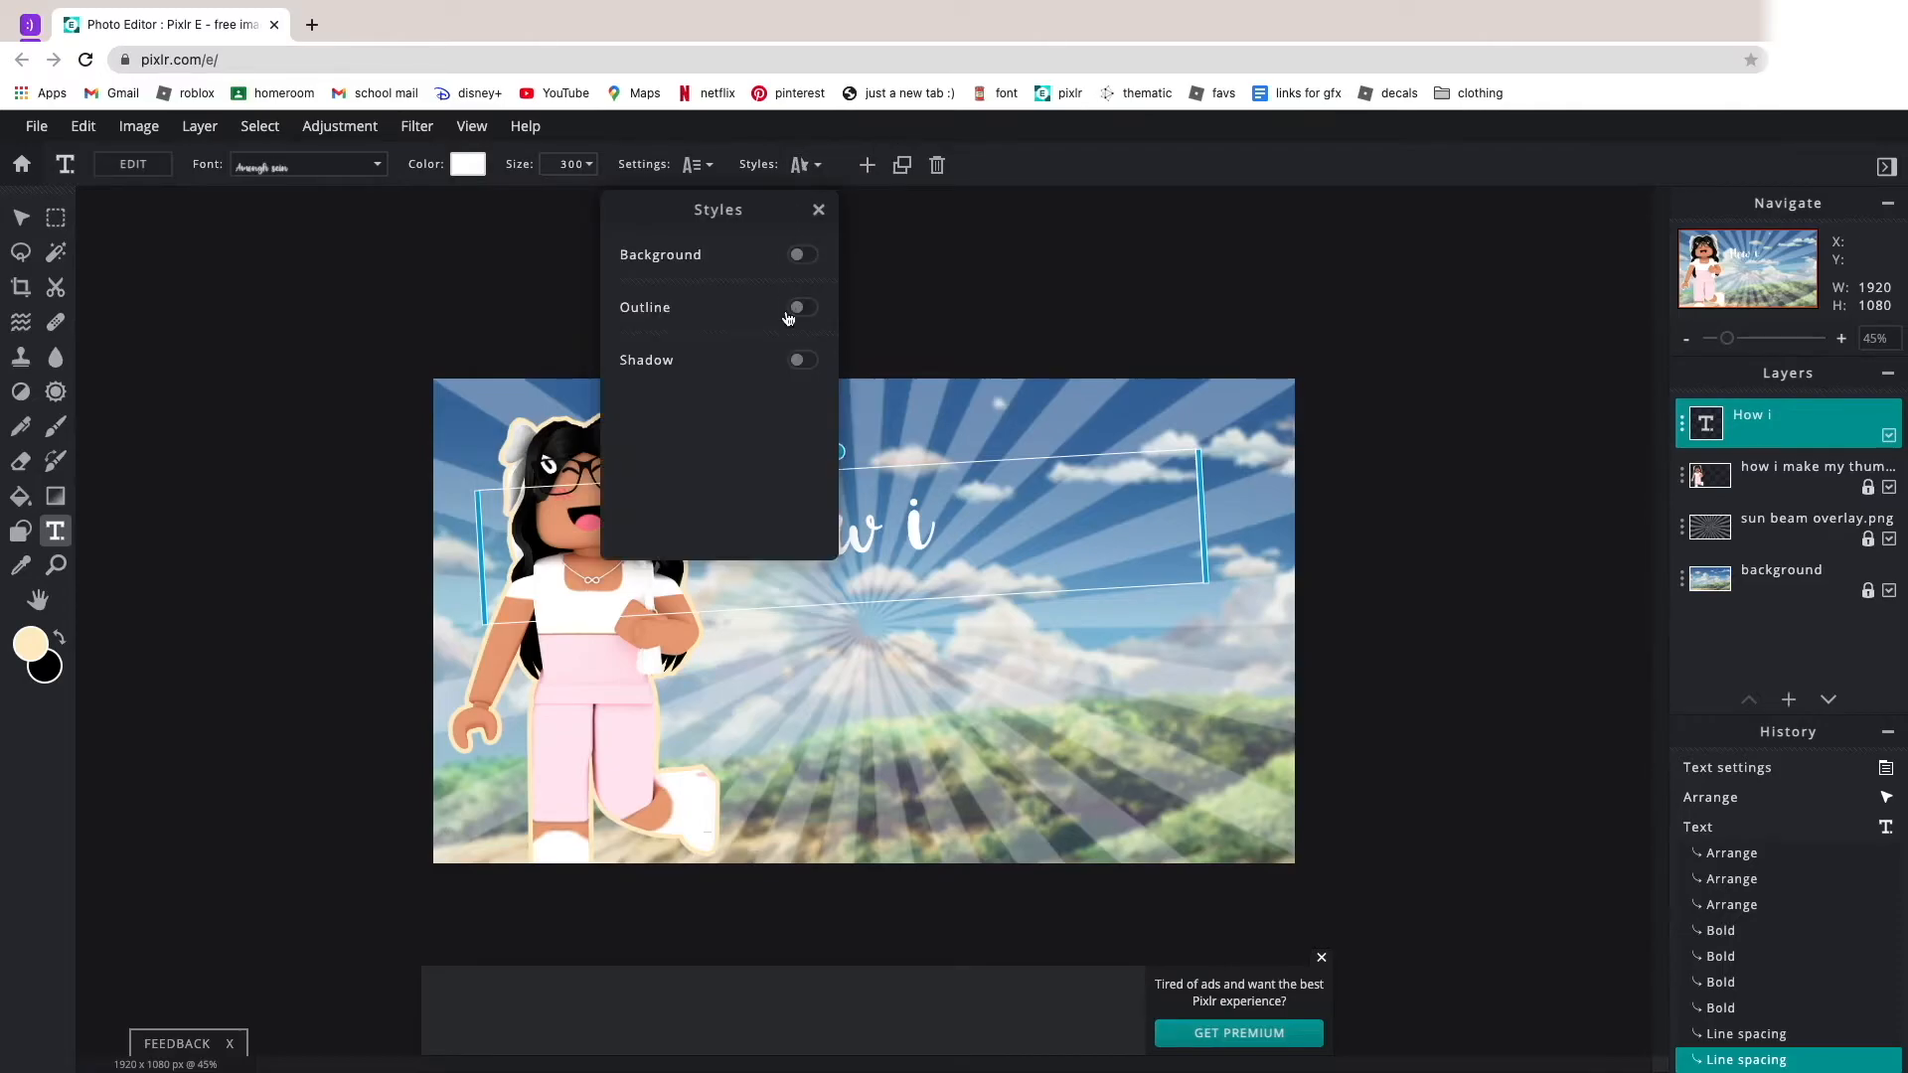
click(805, 310)
click(801, 343)
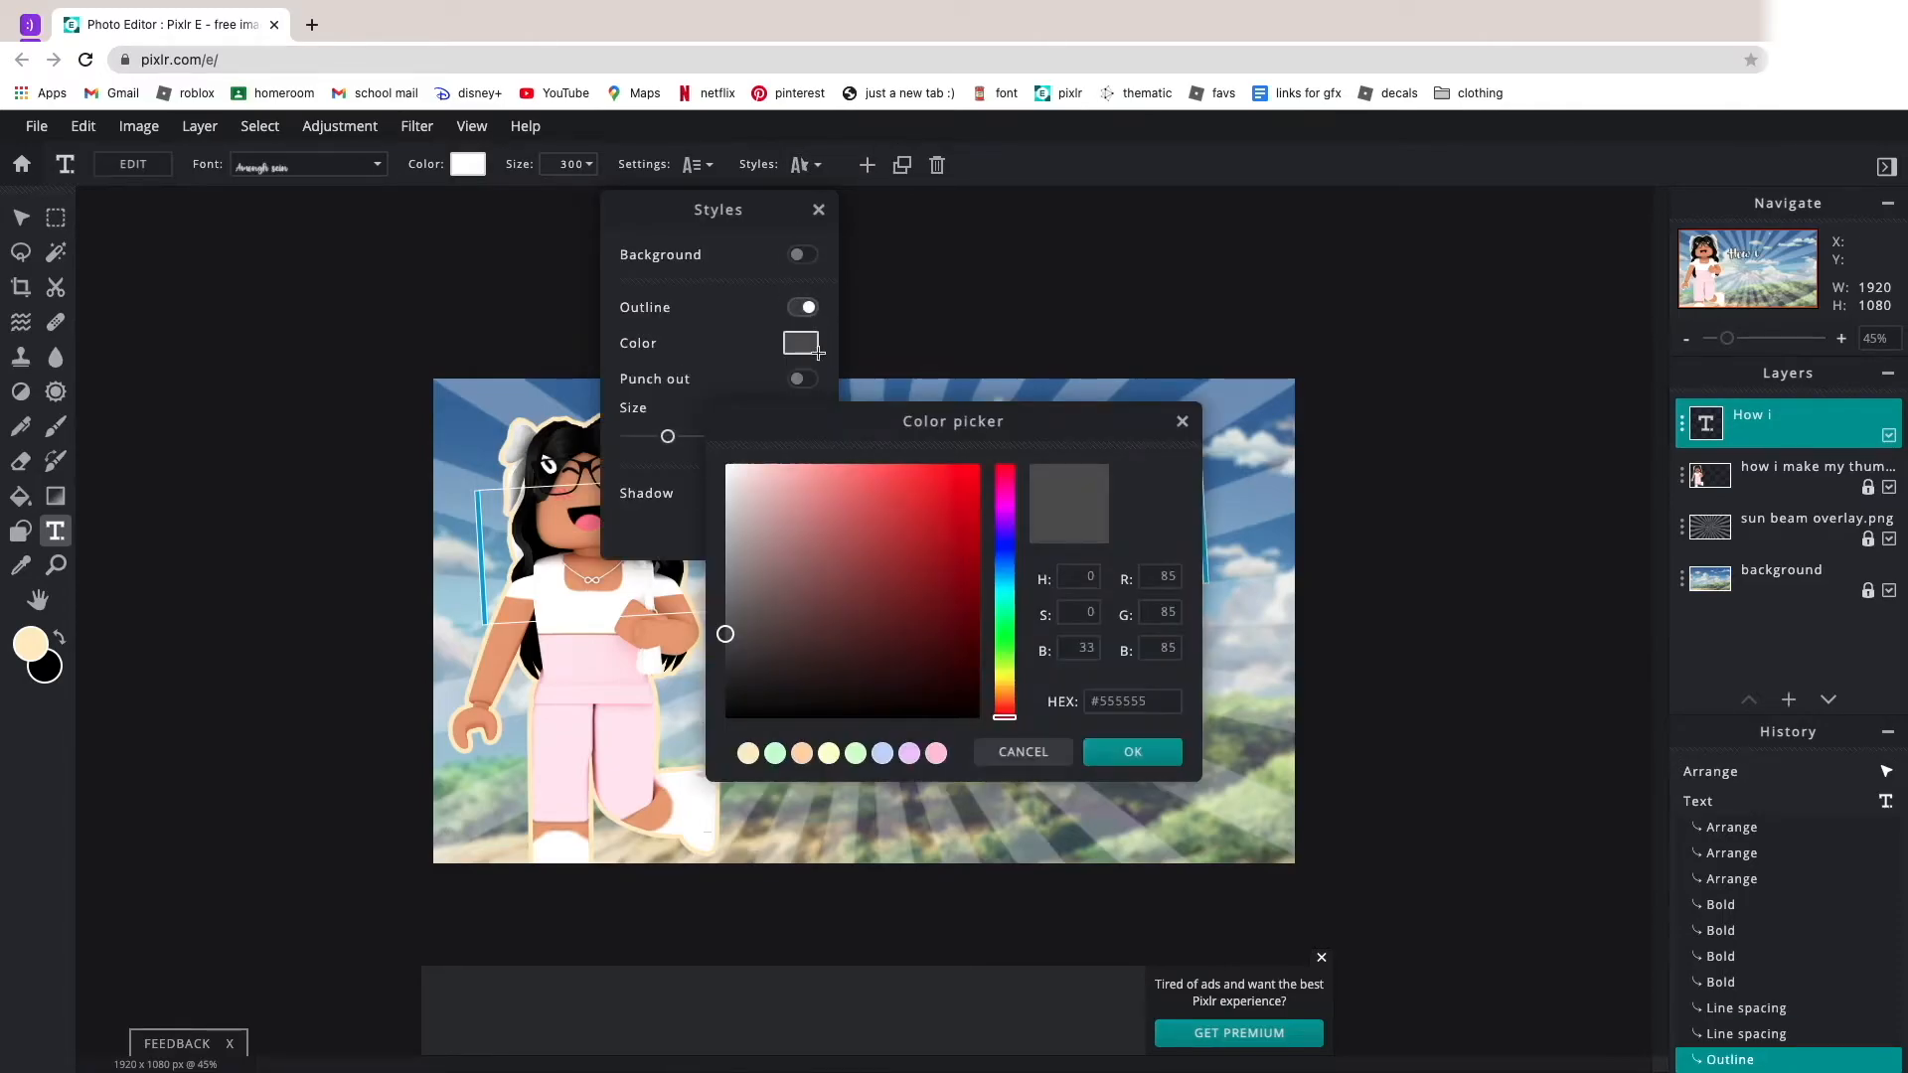
click(596, 706)
mouse_move(850, 525)
mouse_down()
mouse_move(857, 442)
mouse_move(833, 457)
mouse_up()
click(1159, 745)
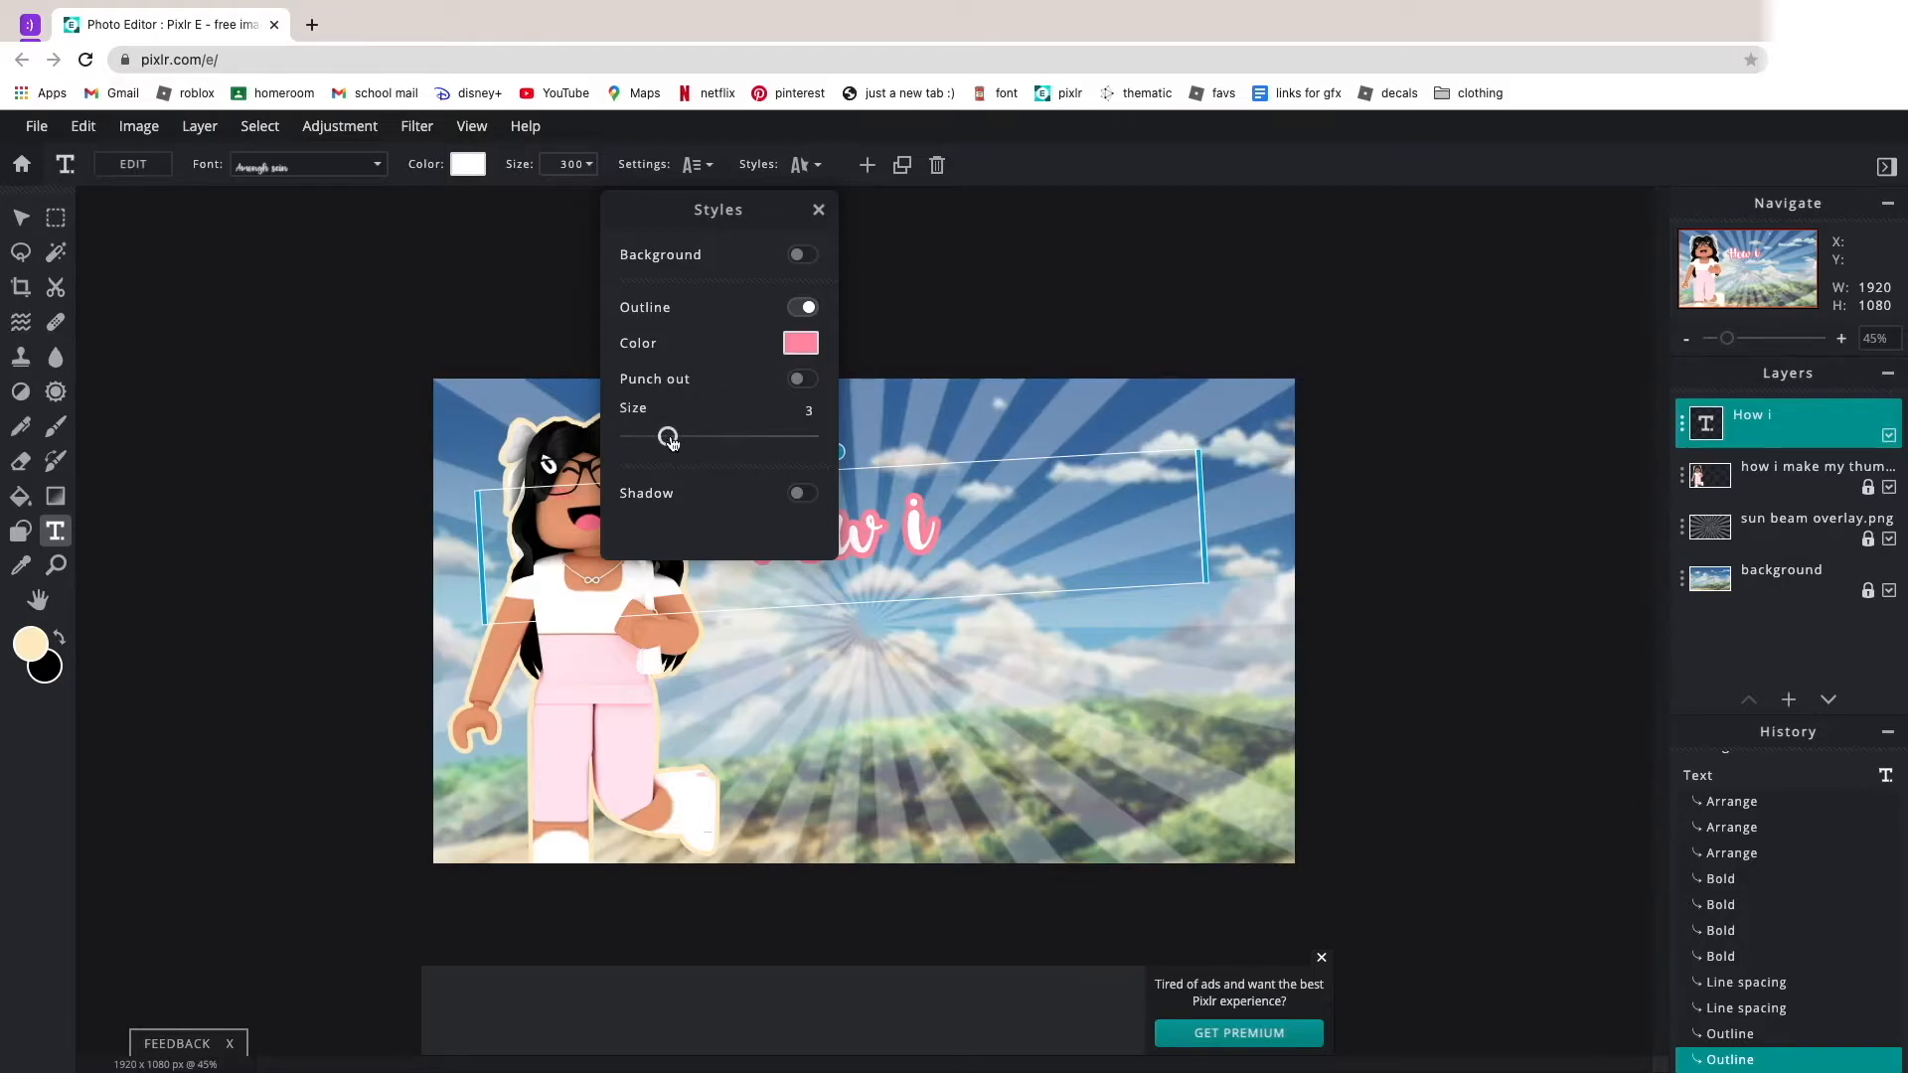
drag(671, 438, 656, 438)
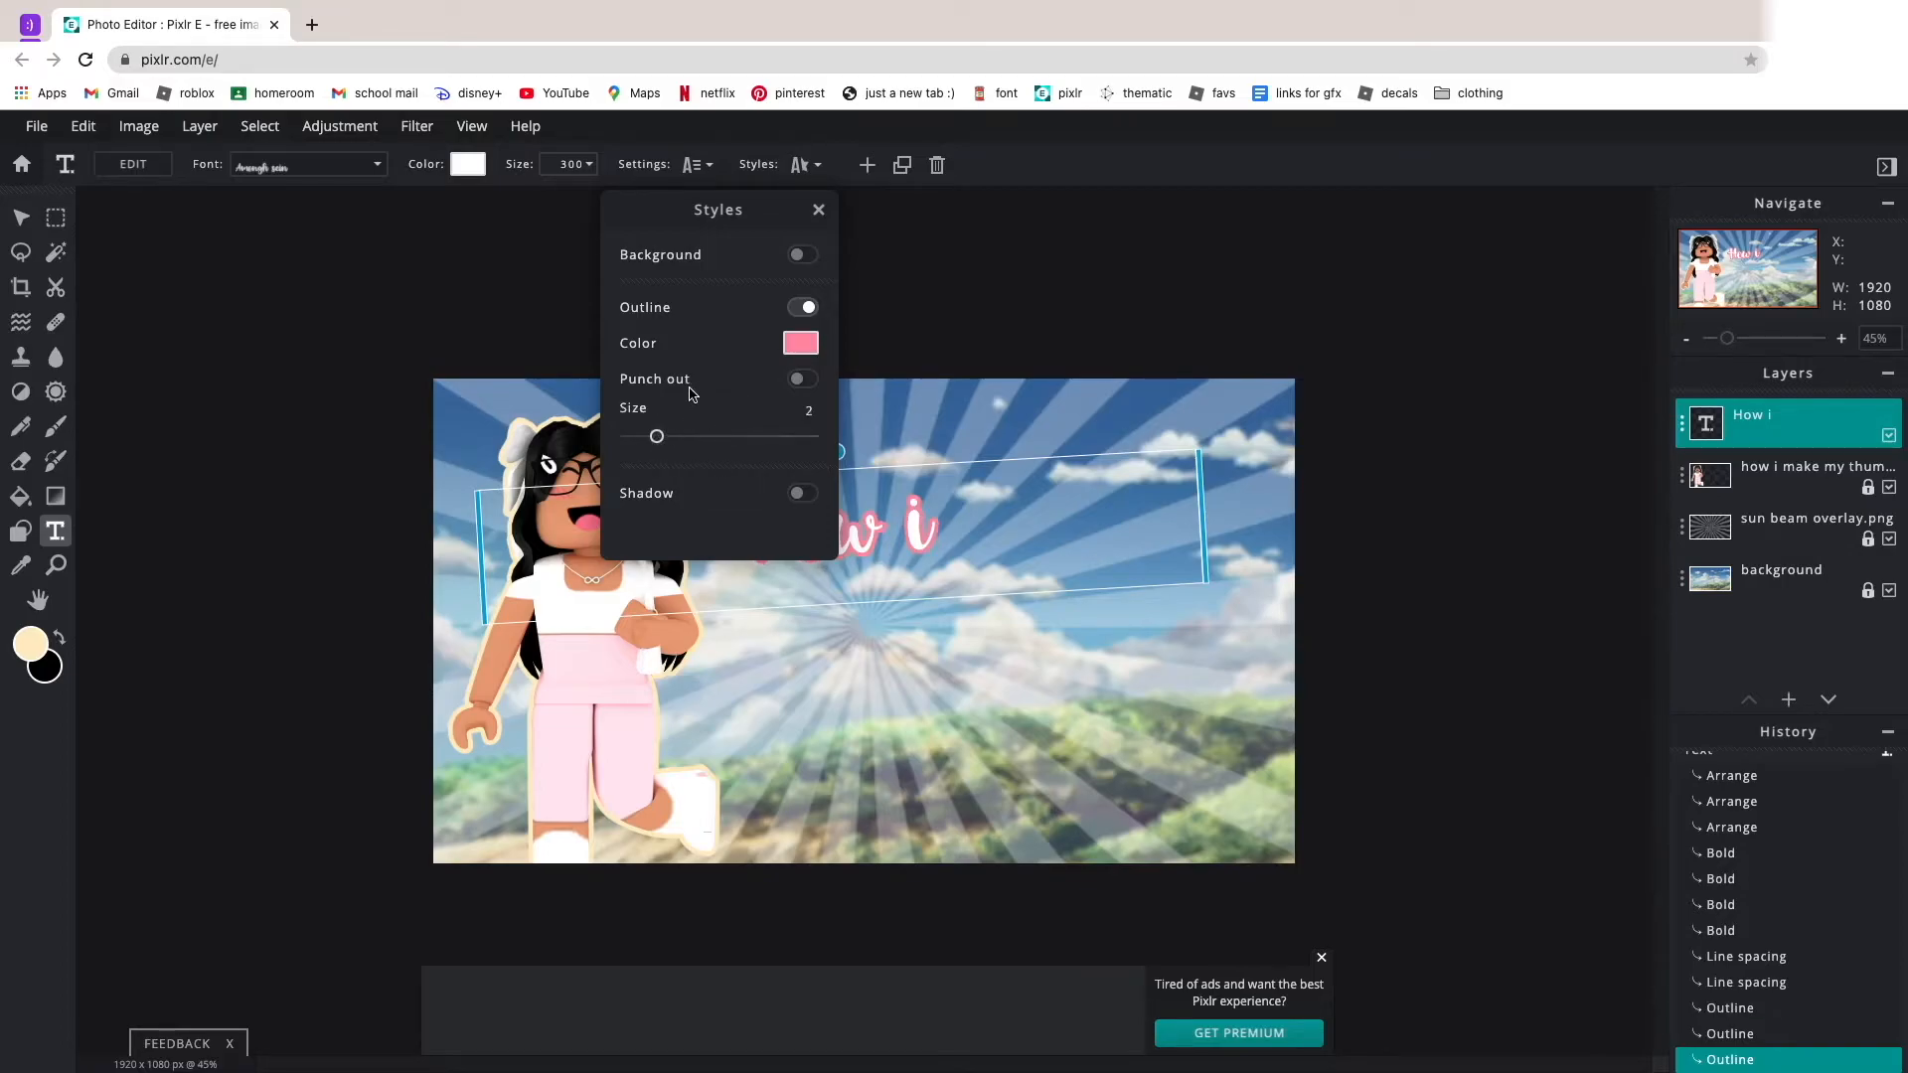
Lighten the outline color to #FFACCB and reduce the "How i" text's counterclockwise tilt slightly.
click(785, 352)
click(602, 662)
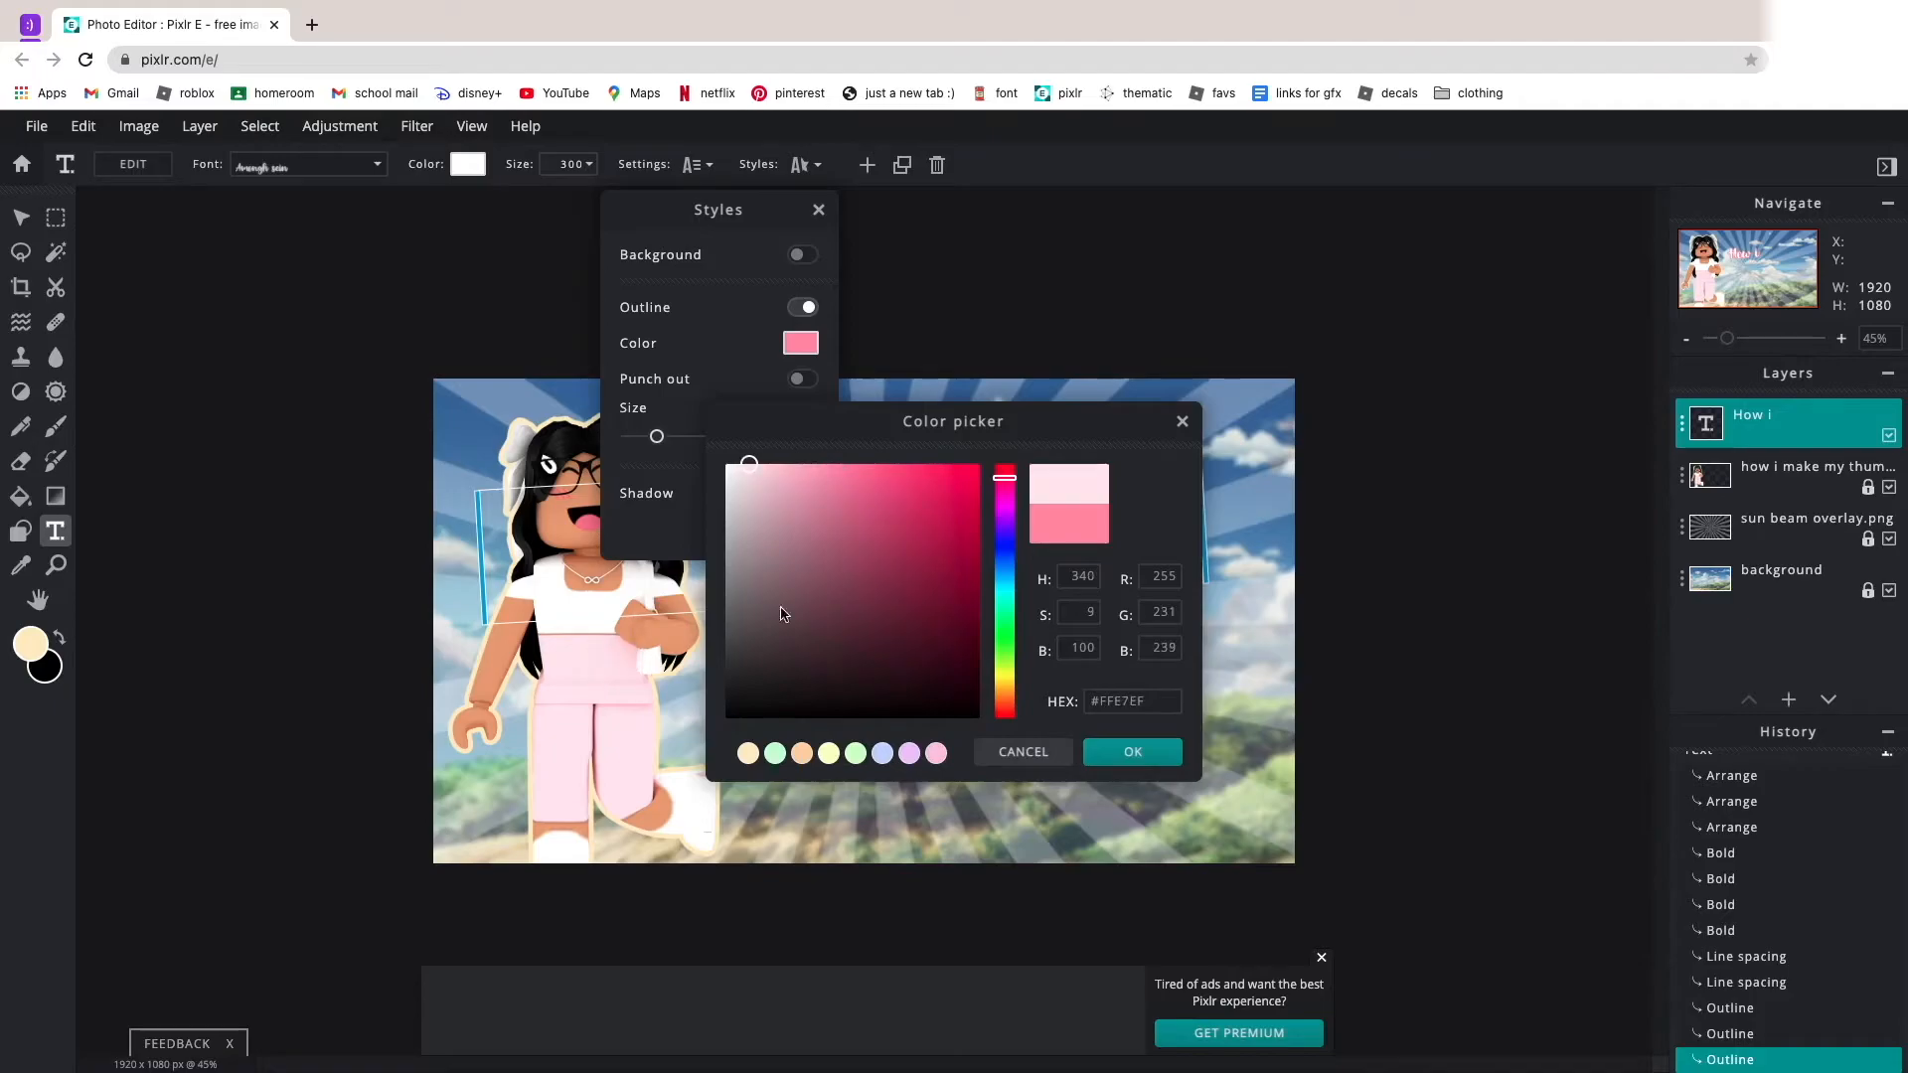
click(545, 721)
drag(779, 479, 807, 431)
click(1123, 751)
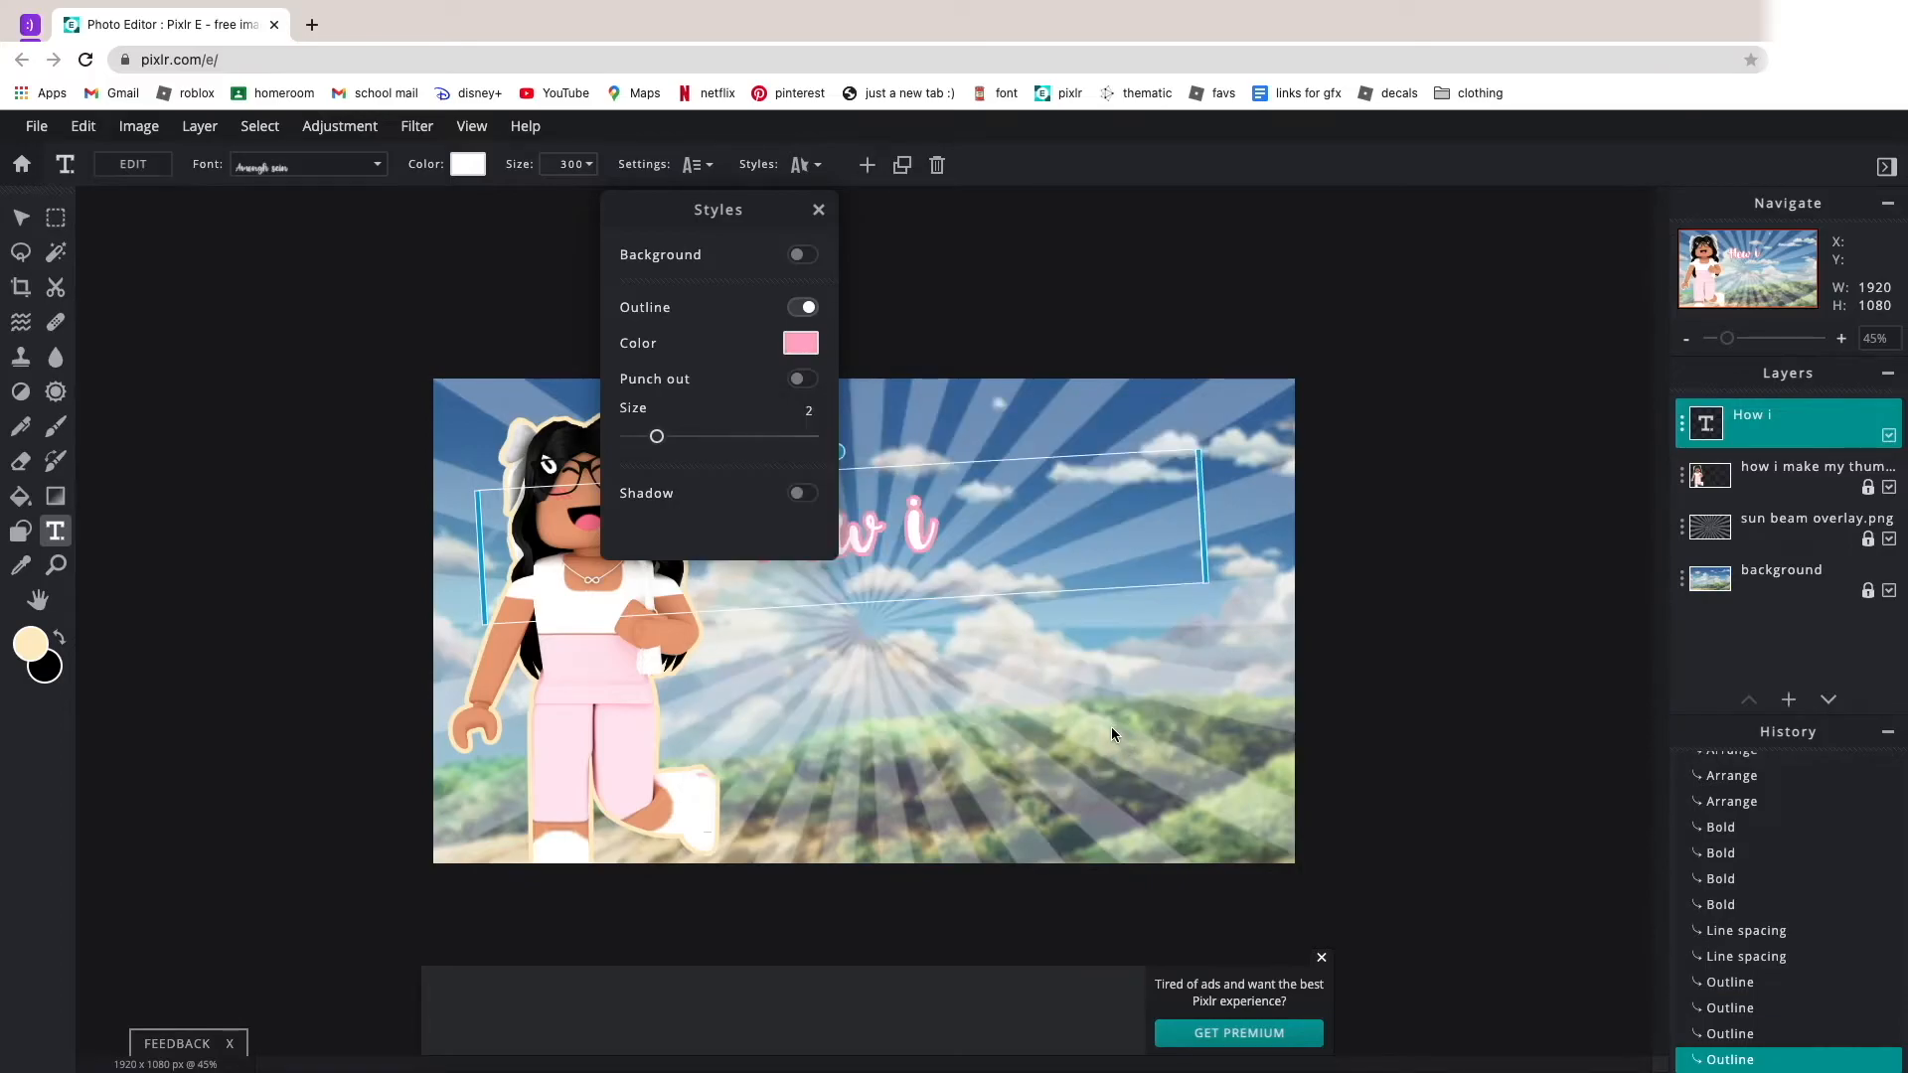
click(1111, 726)
drag(840, 452, 863, 458)
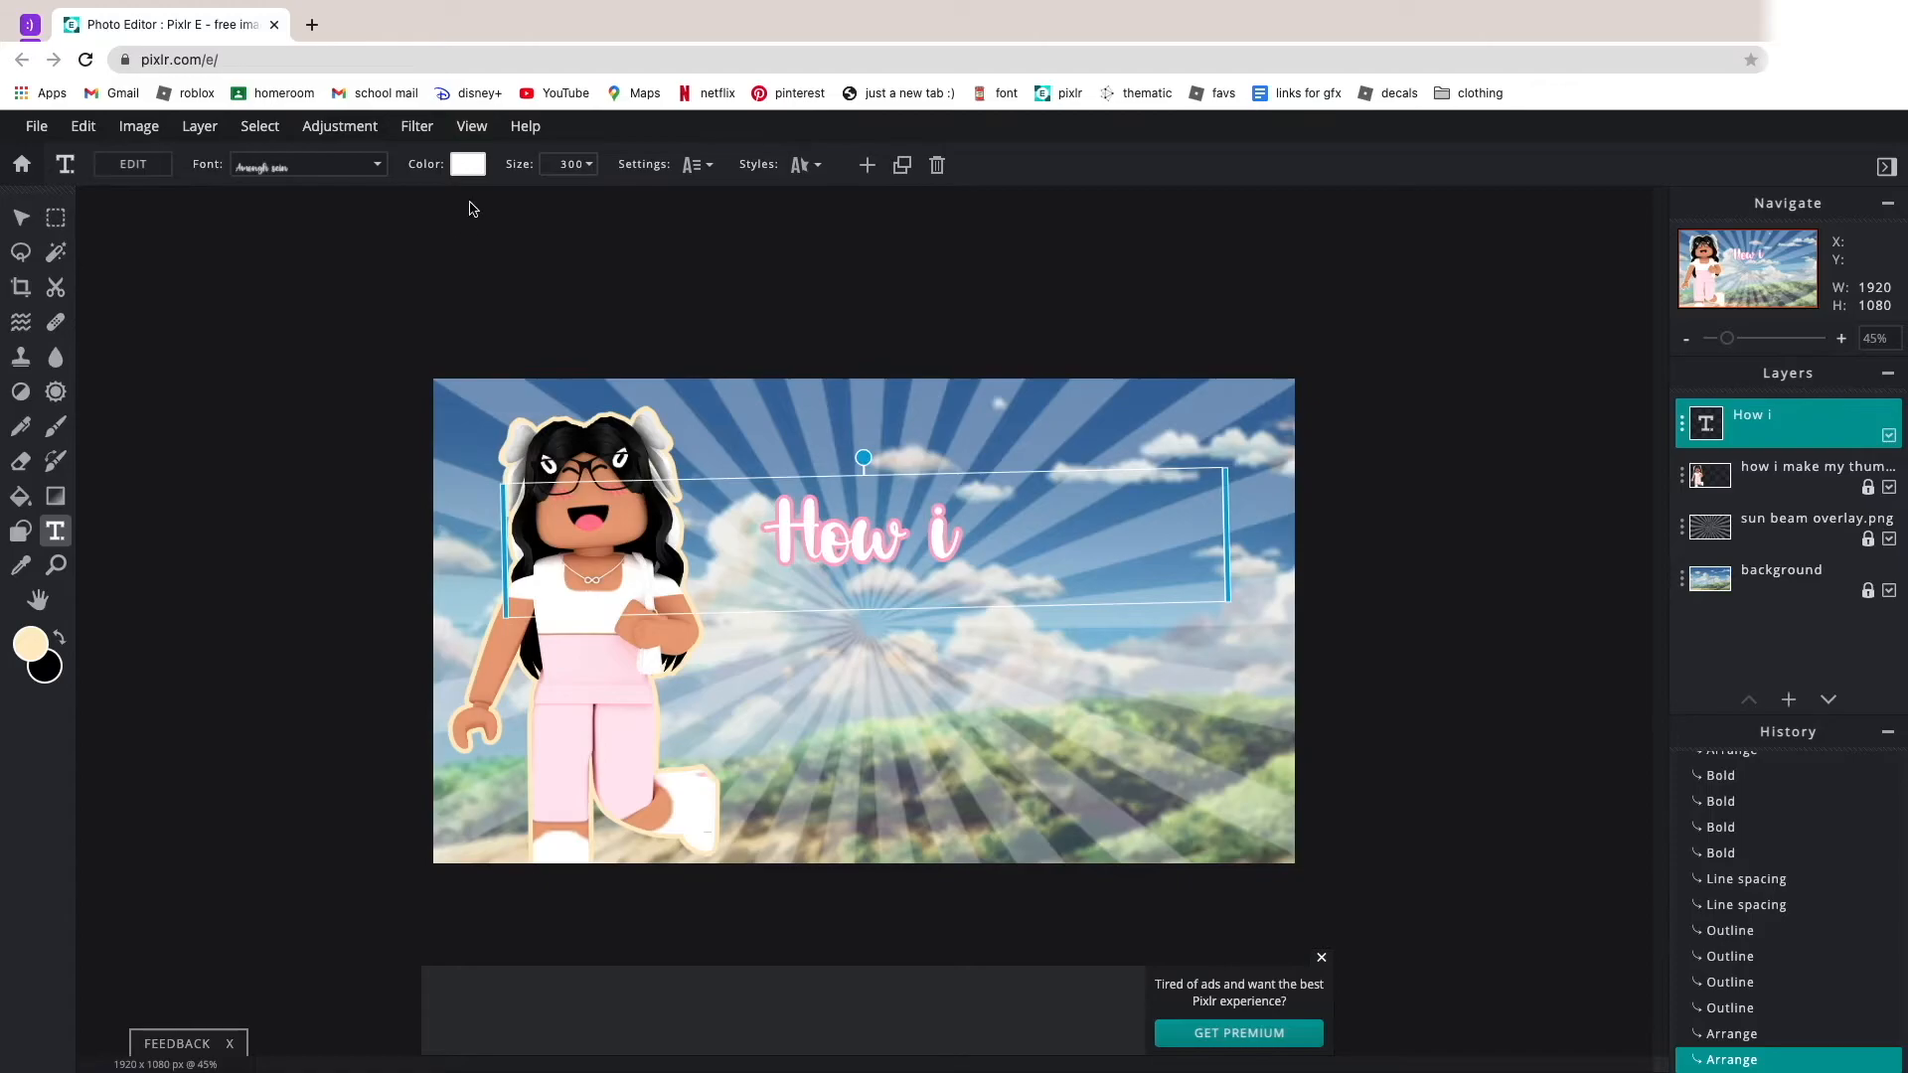
Copy the outline's color code and set the black background swatch to the same pink, #FFACCB.
click(799, 166)
click(802, 350)
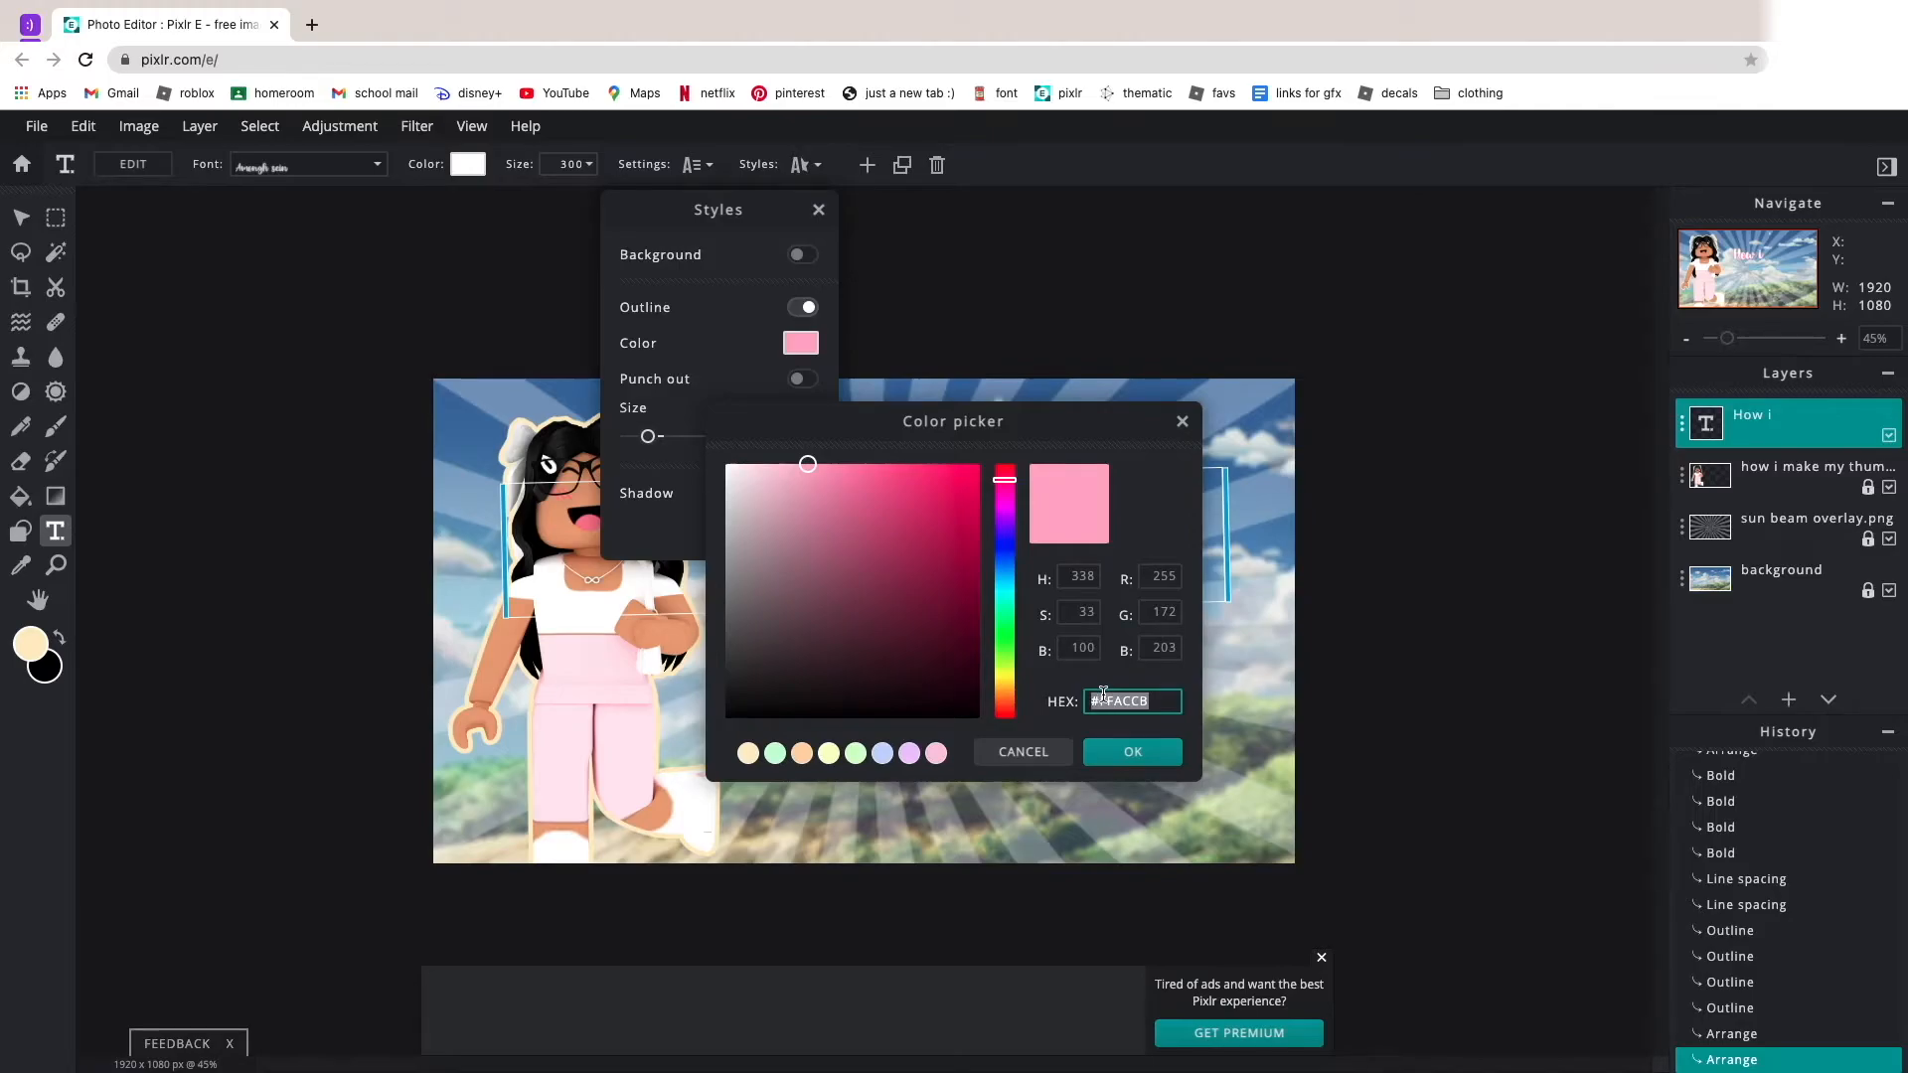
click(1132, 754)
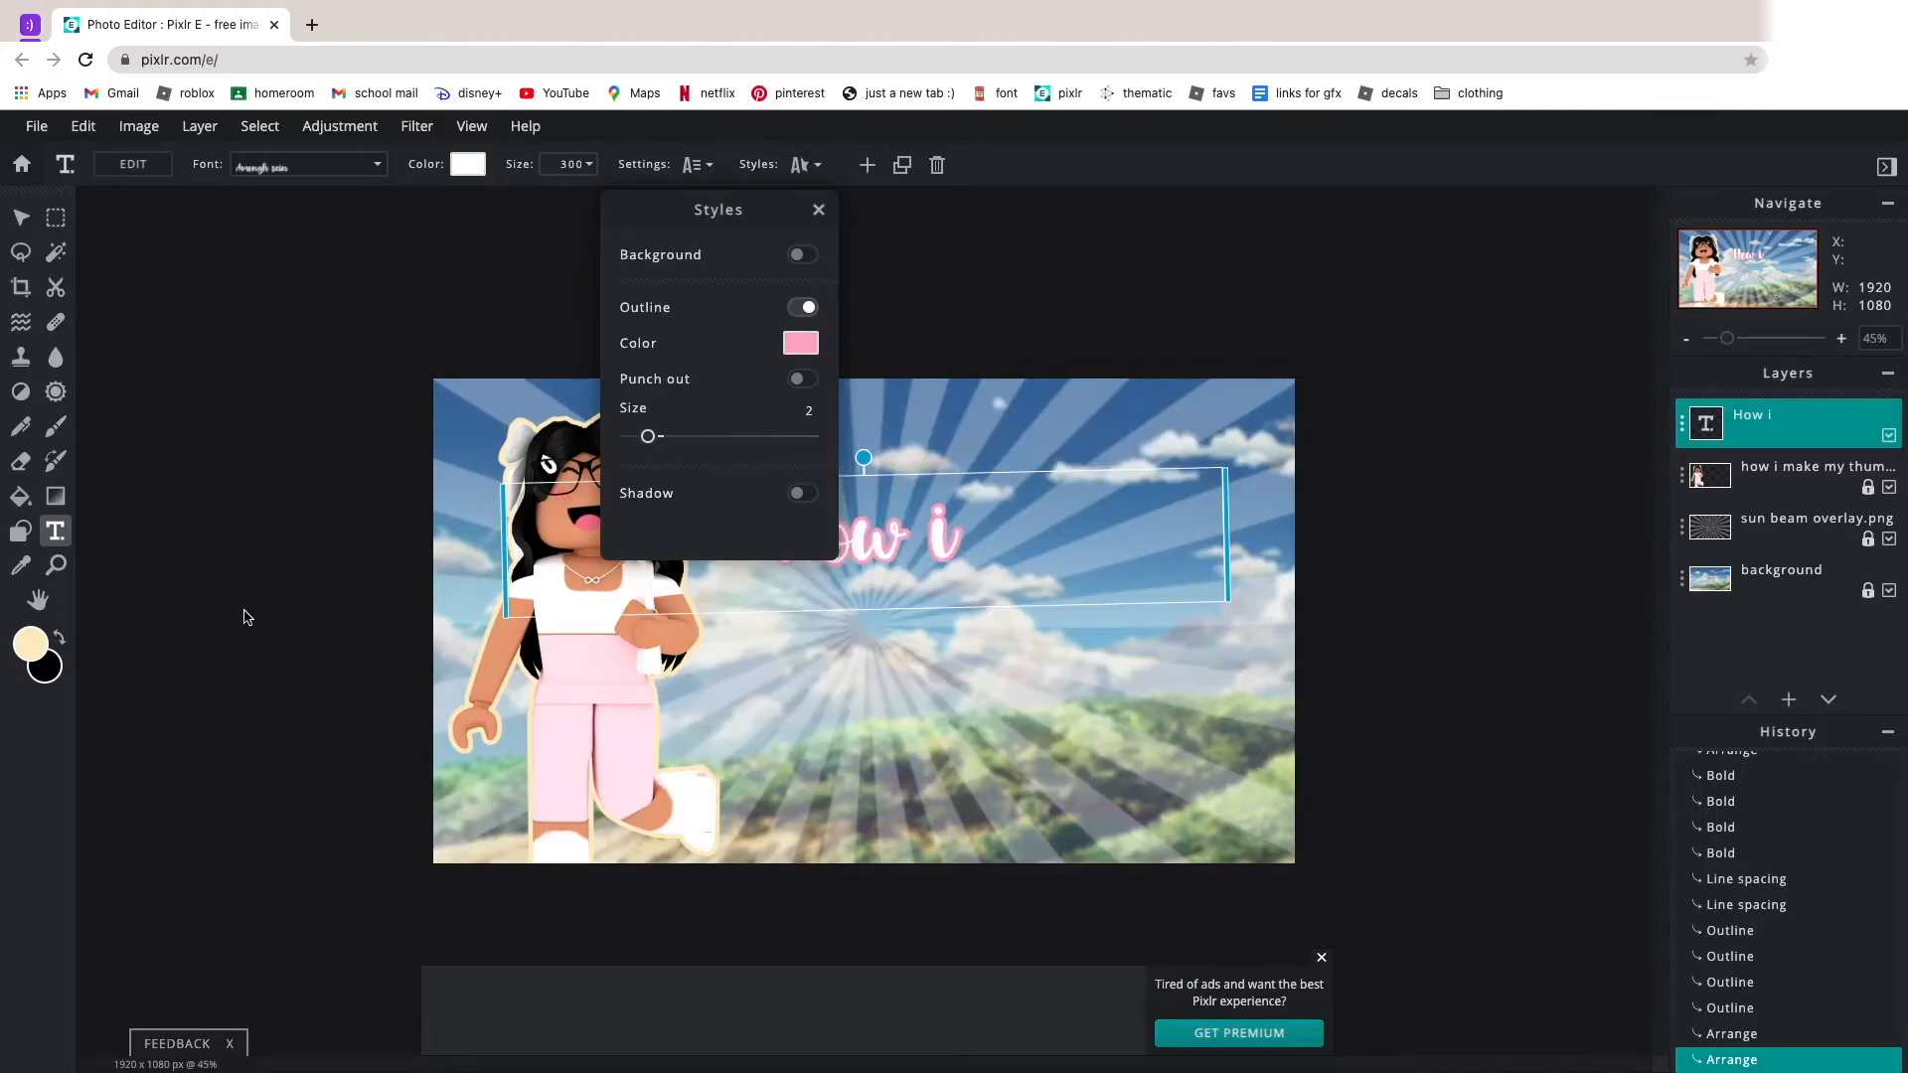
click(89, 634)
click(47, 638)
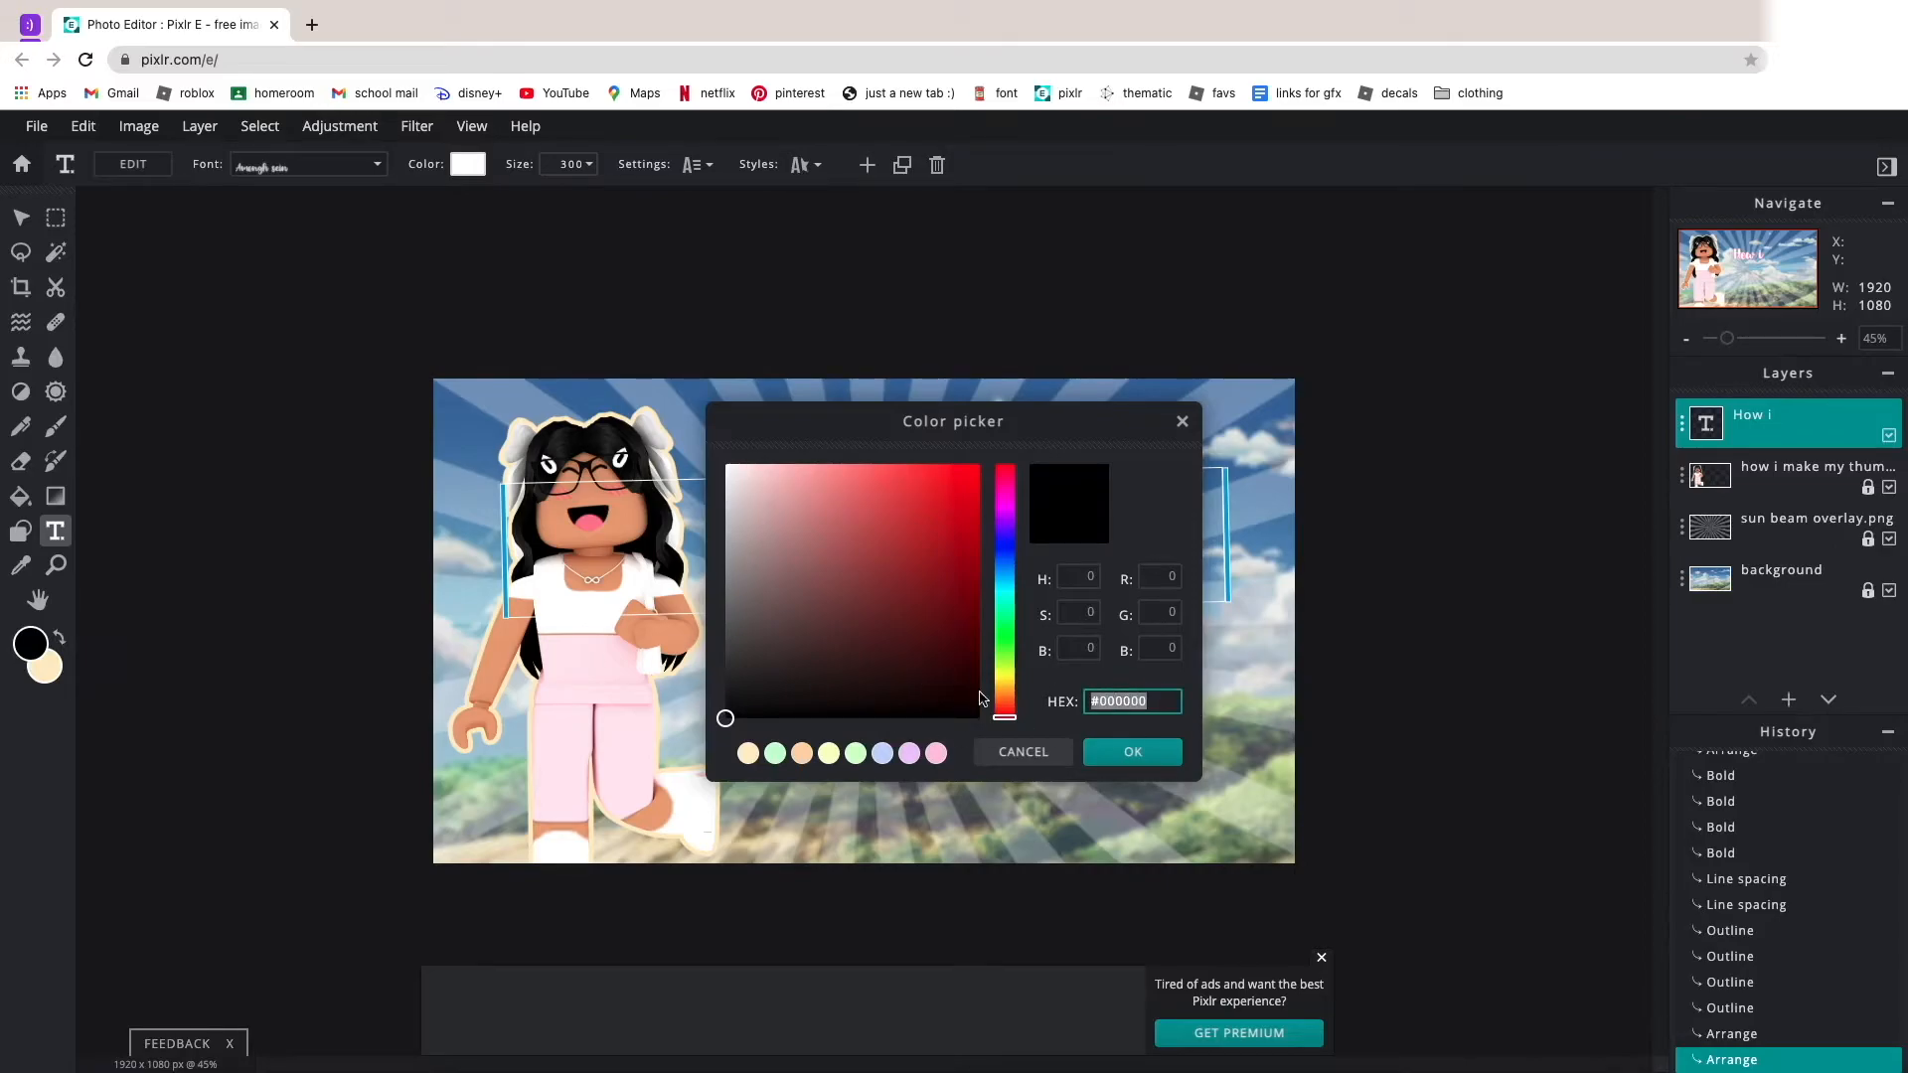
click(1120, 757)
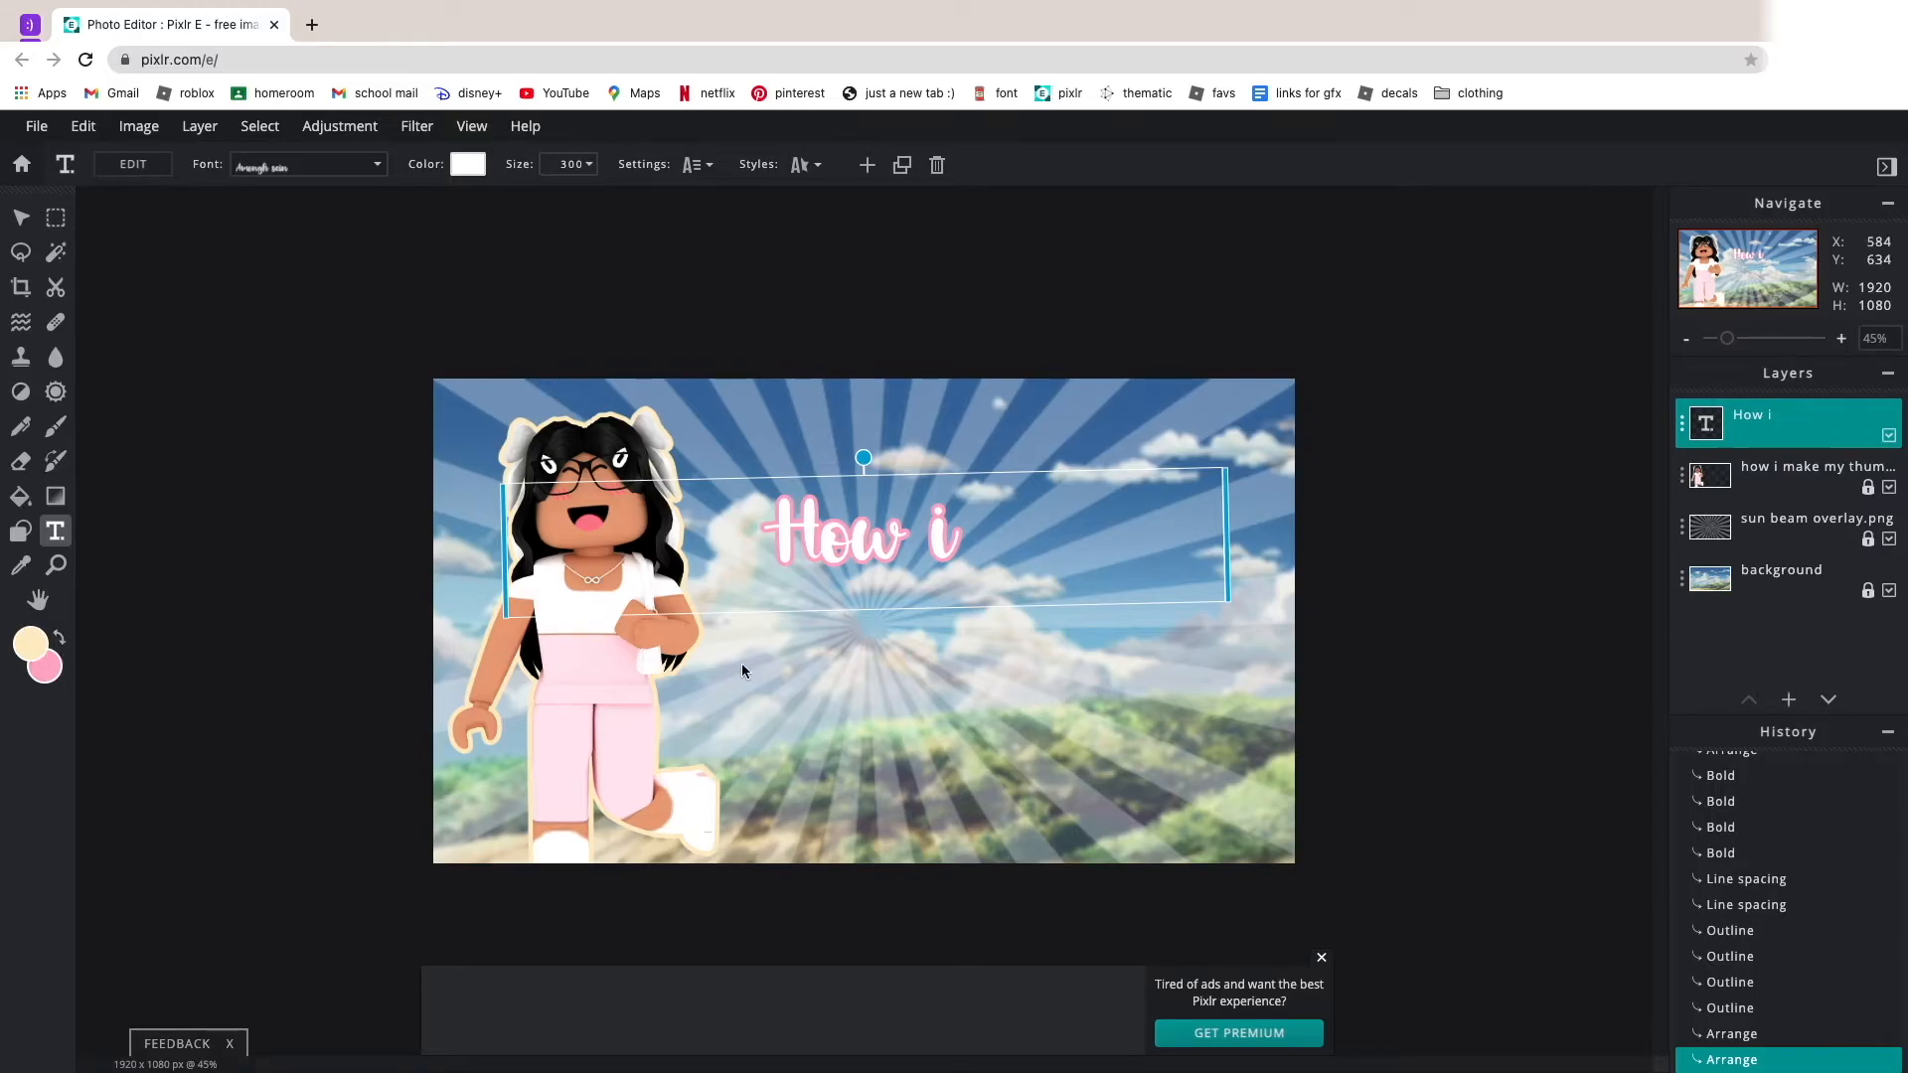
Fine-tune the position and tilt of the "How i" text beside the avatar's head.
drag(833, 568, 853, 563)
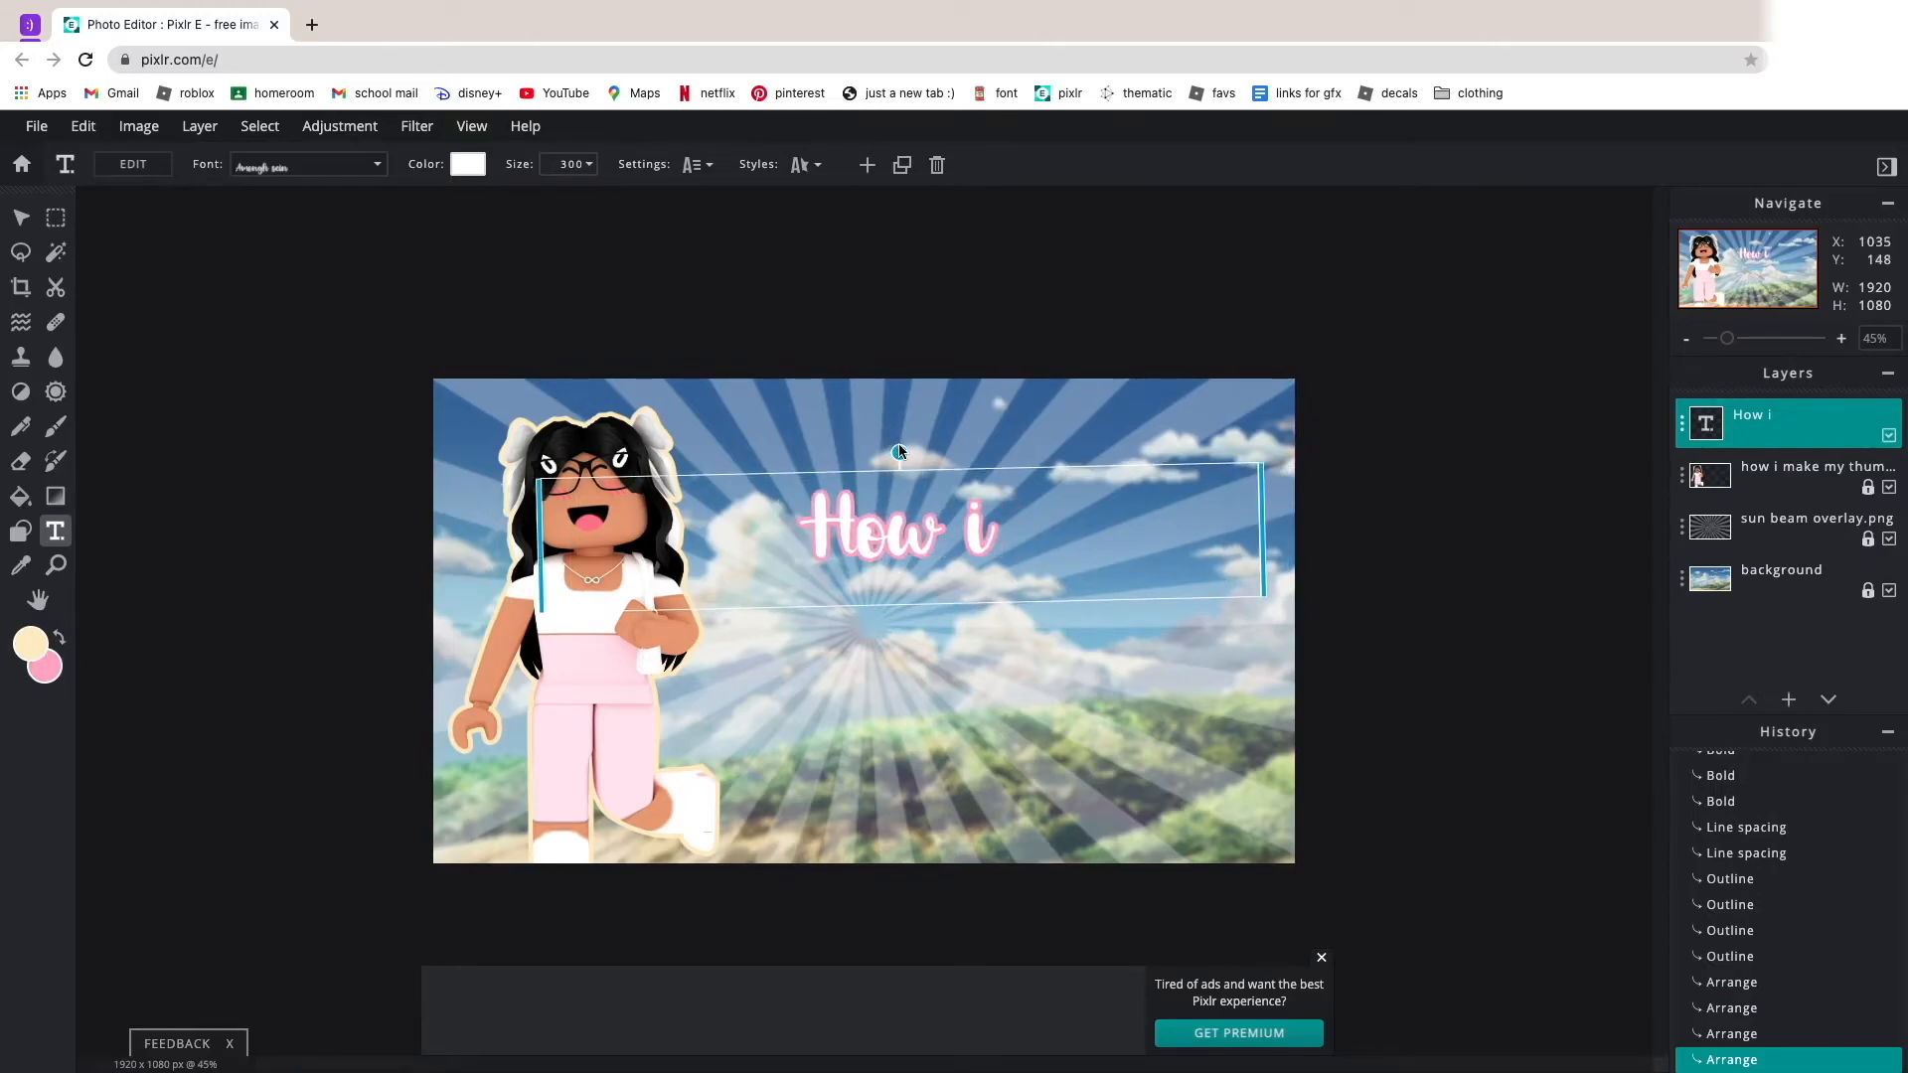
drag(899, 452, 898, 451)
drag(943, 517, 906, 517)
Duplicate the "How i" text, move the copy below and beside the original, and change its wording to "make".
click(902, 165)
drag(851, 442, 965, 664)
drag(1016, 786, 1087, 636)
click(147, 157)
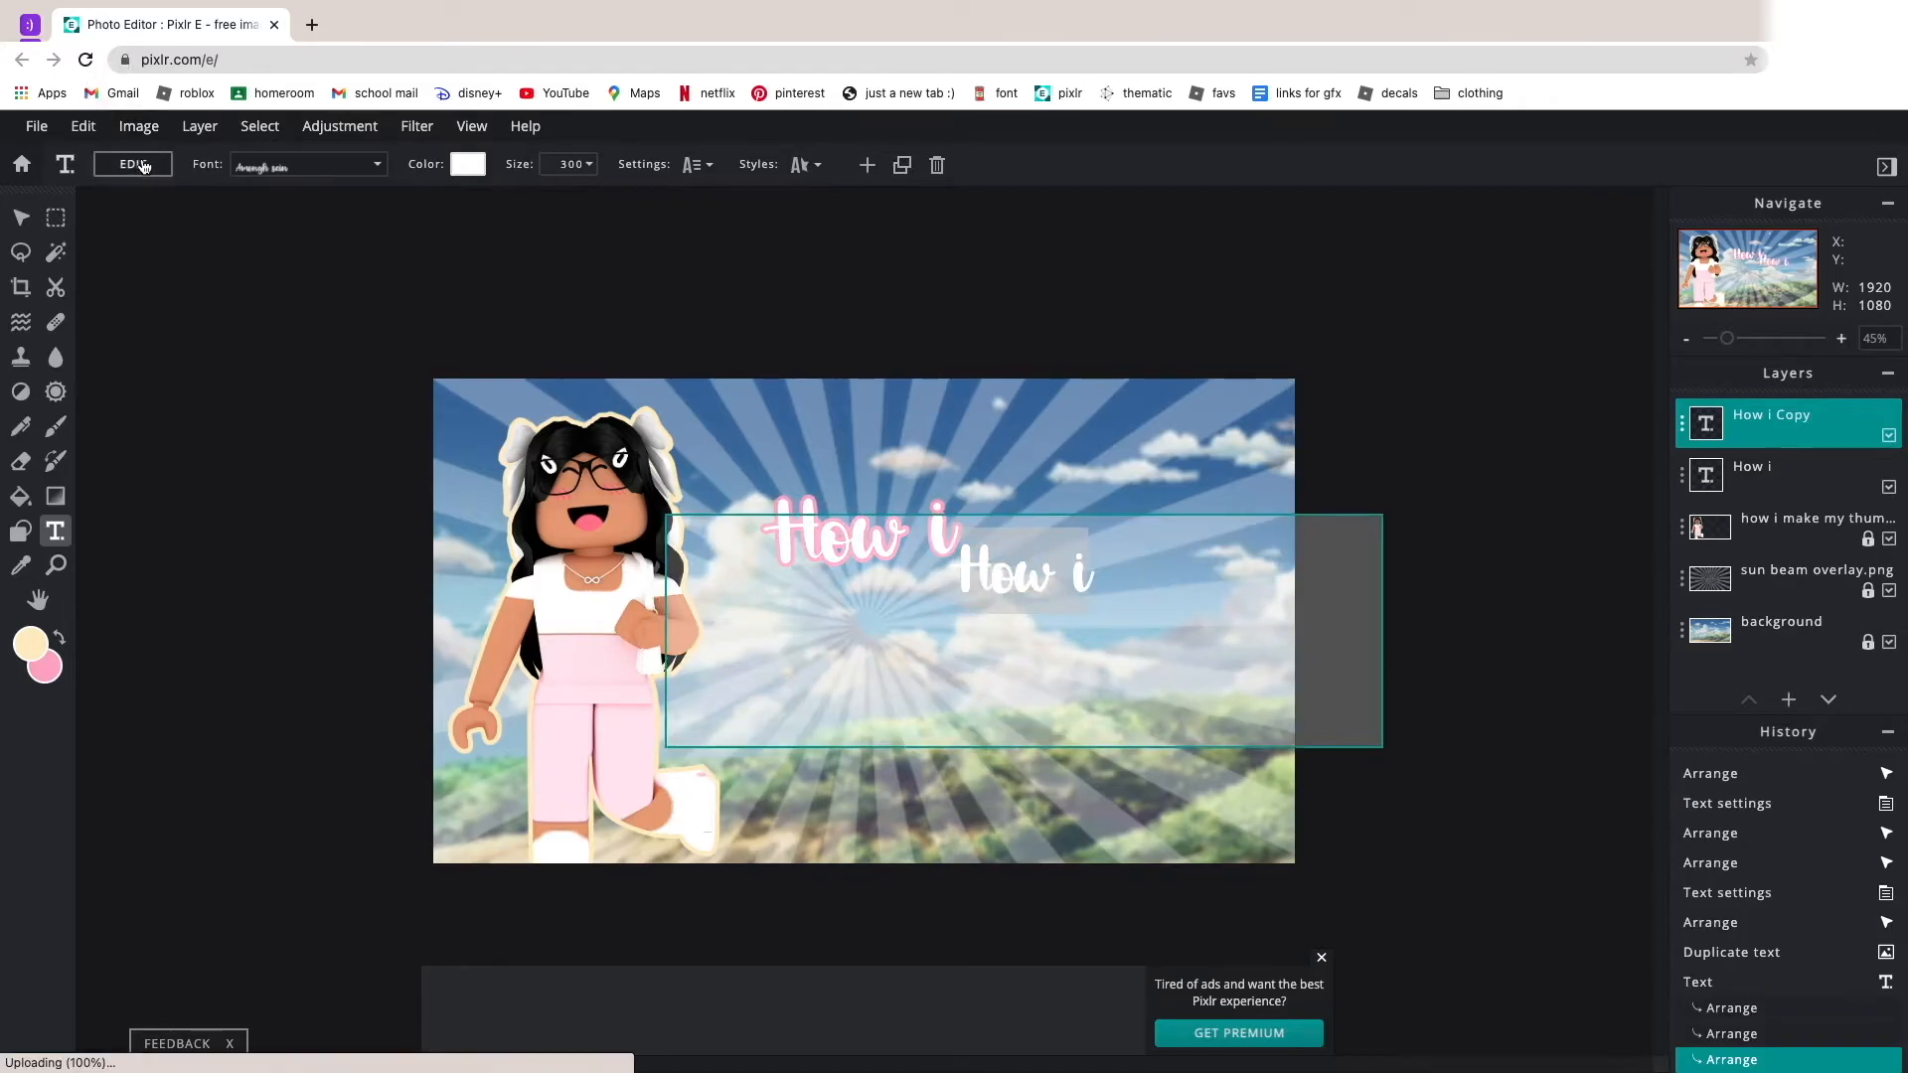
text(make)
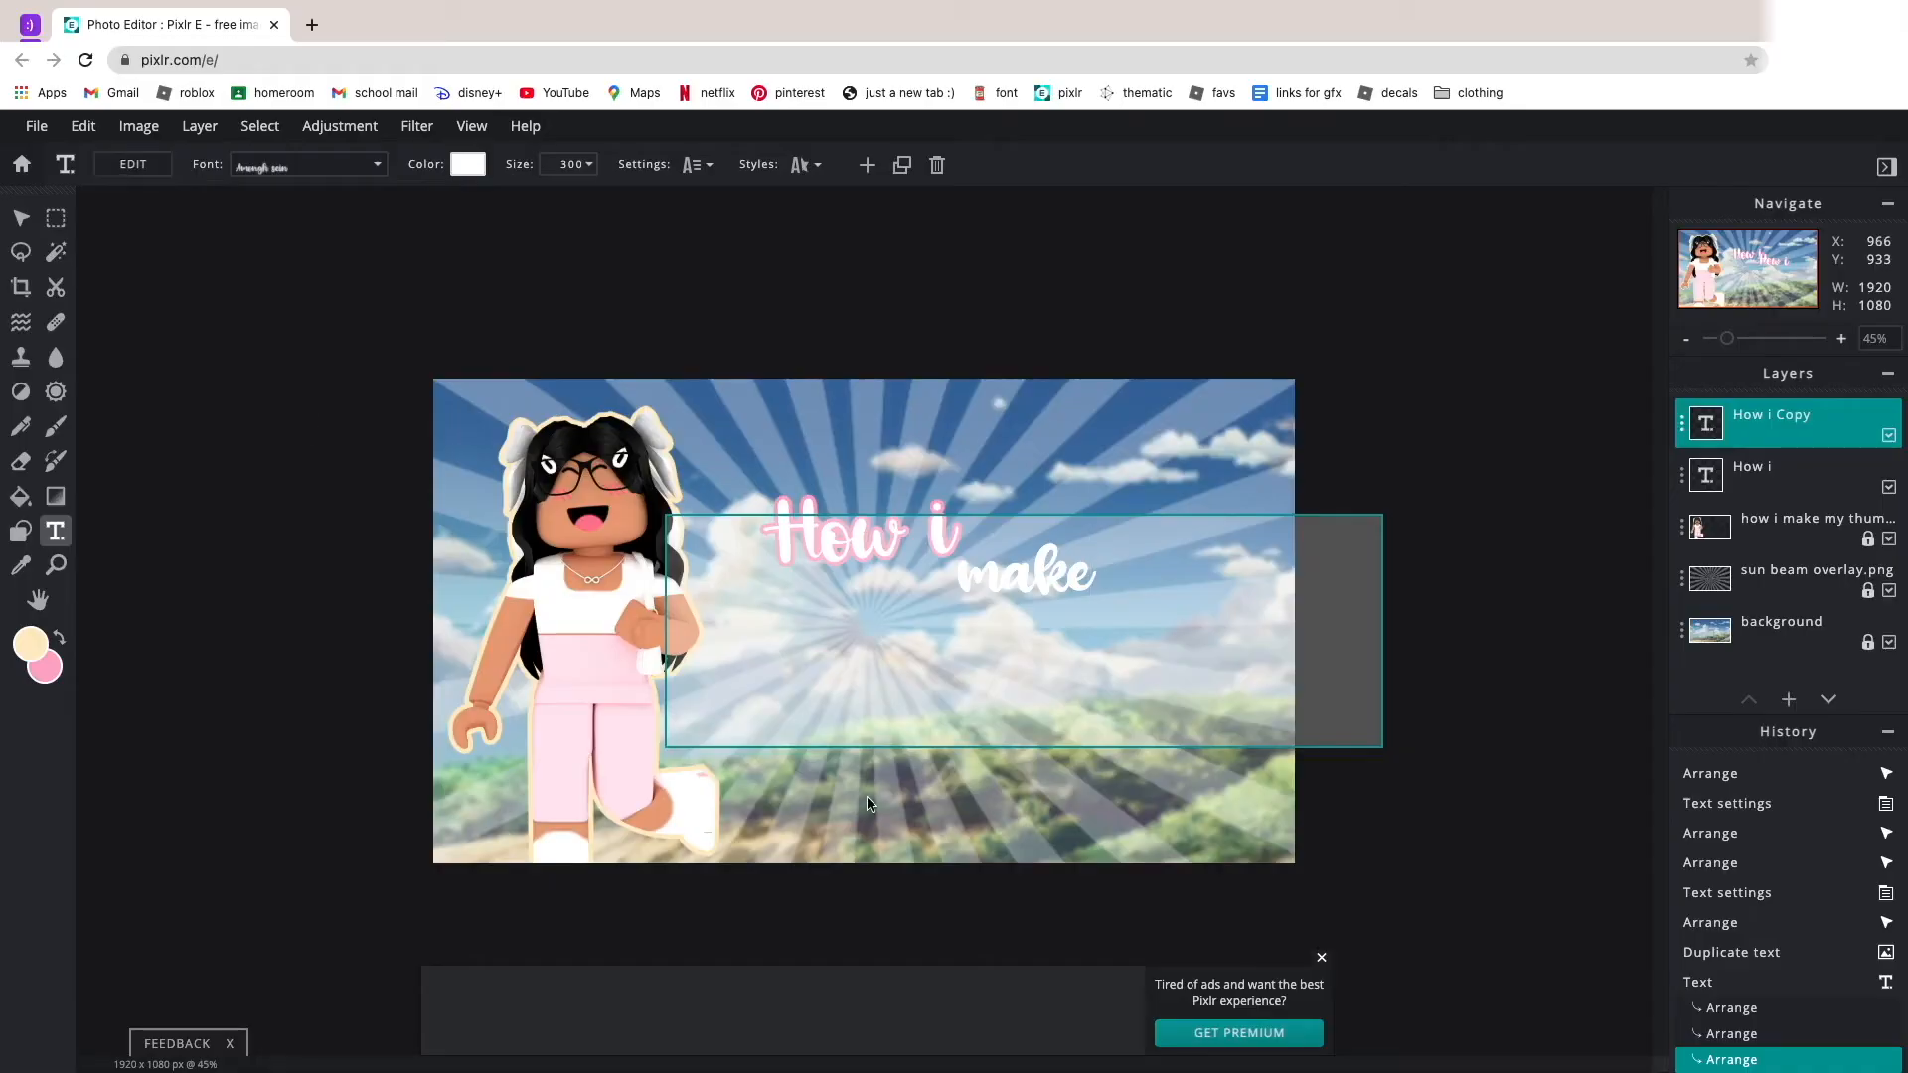
Place the "make" text just right of and slightly below "How i", tilted slightly clockwise.
drag(1033, 487, 1069, 609)
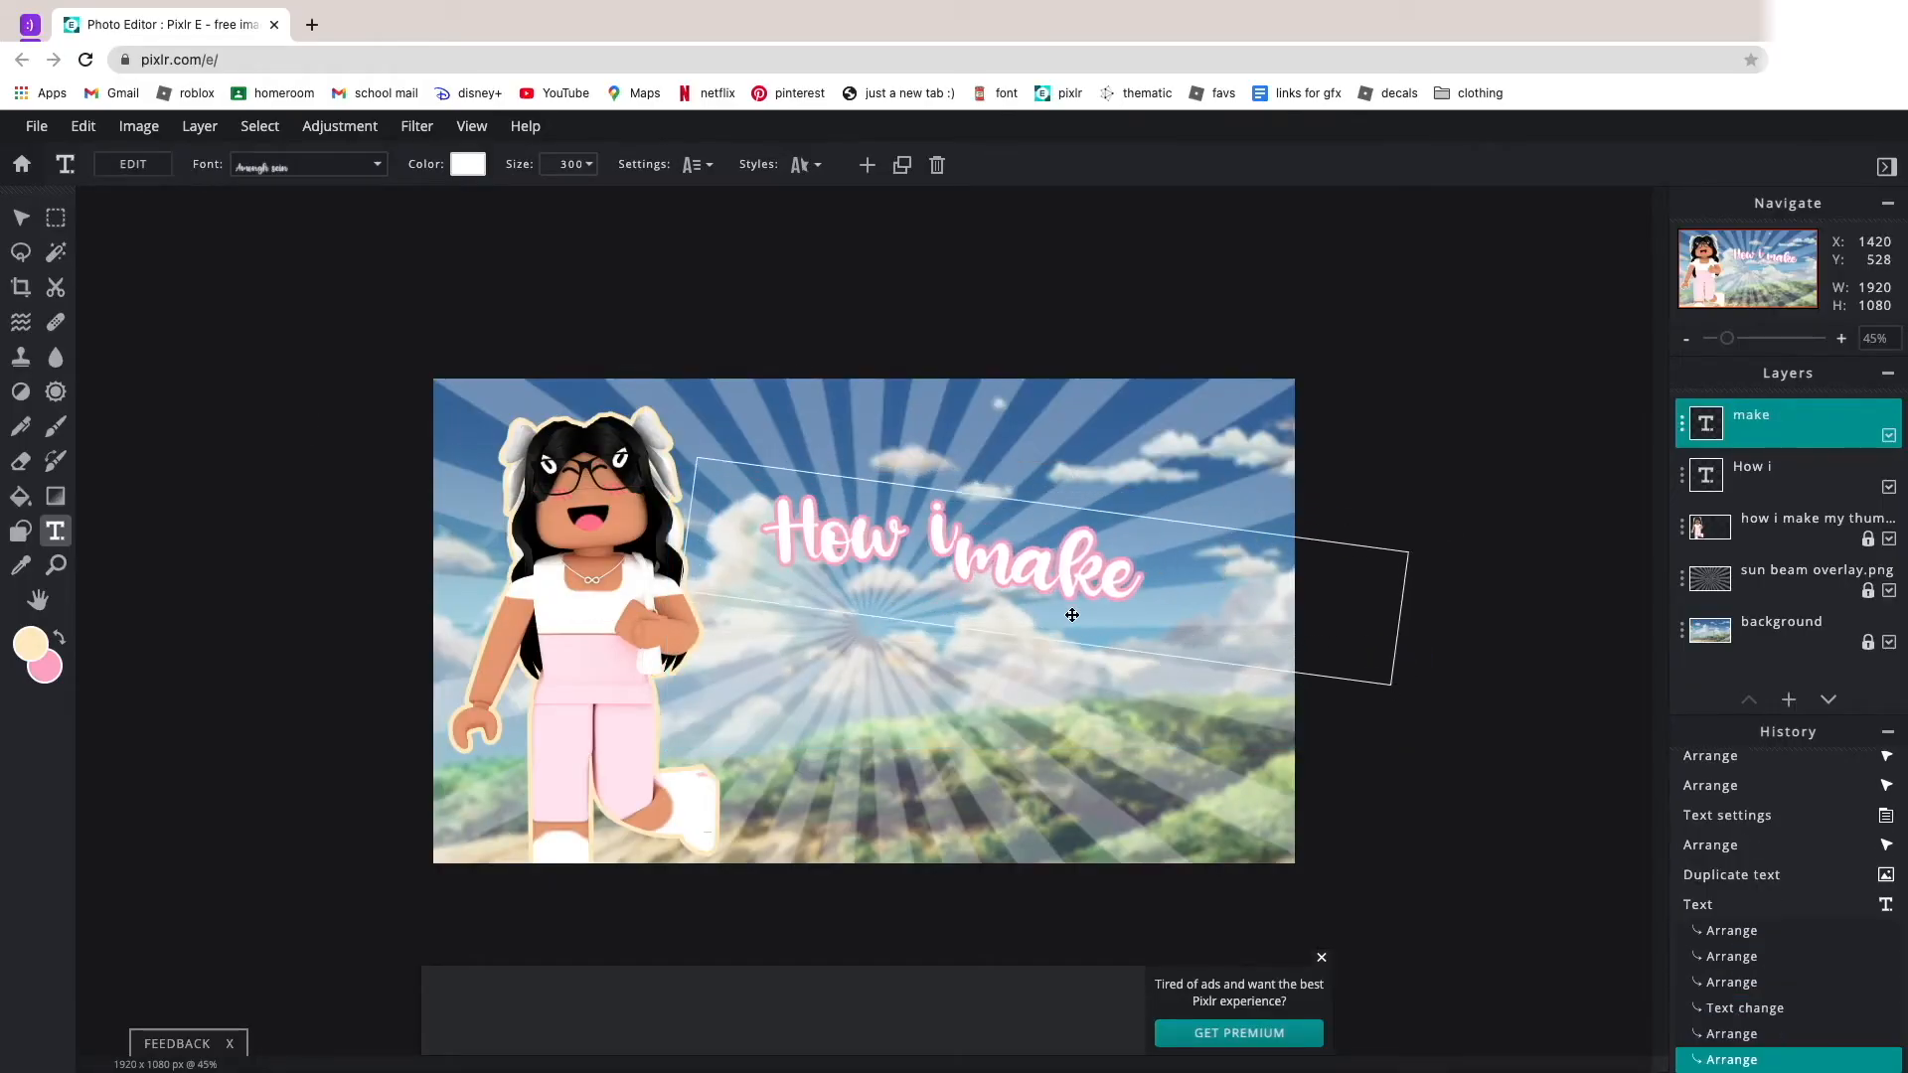
drag(532, 540, 526, 546)
drag(1113, 602, 1121, 614)
click(1093, 698)
scroll(1093, 698, up, 5)
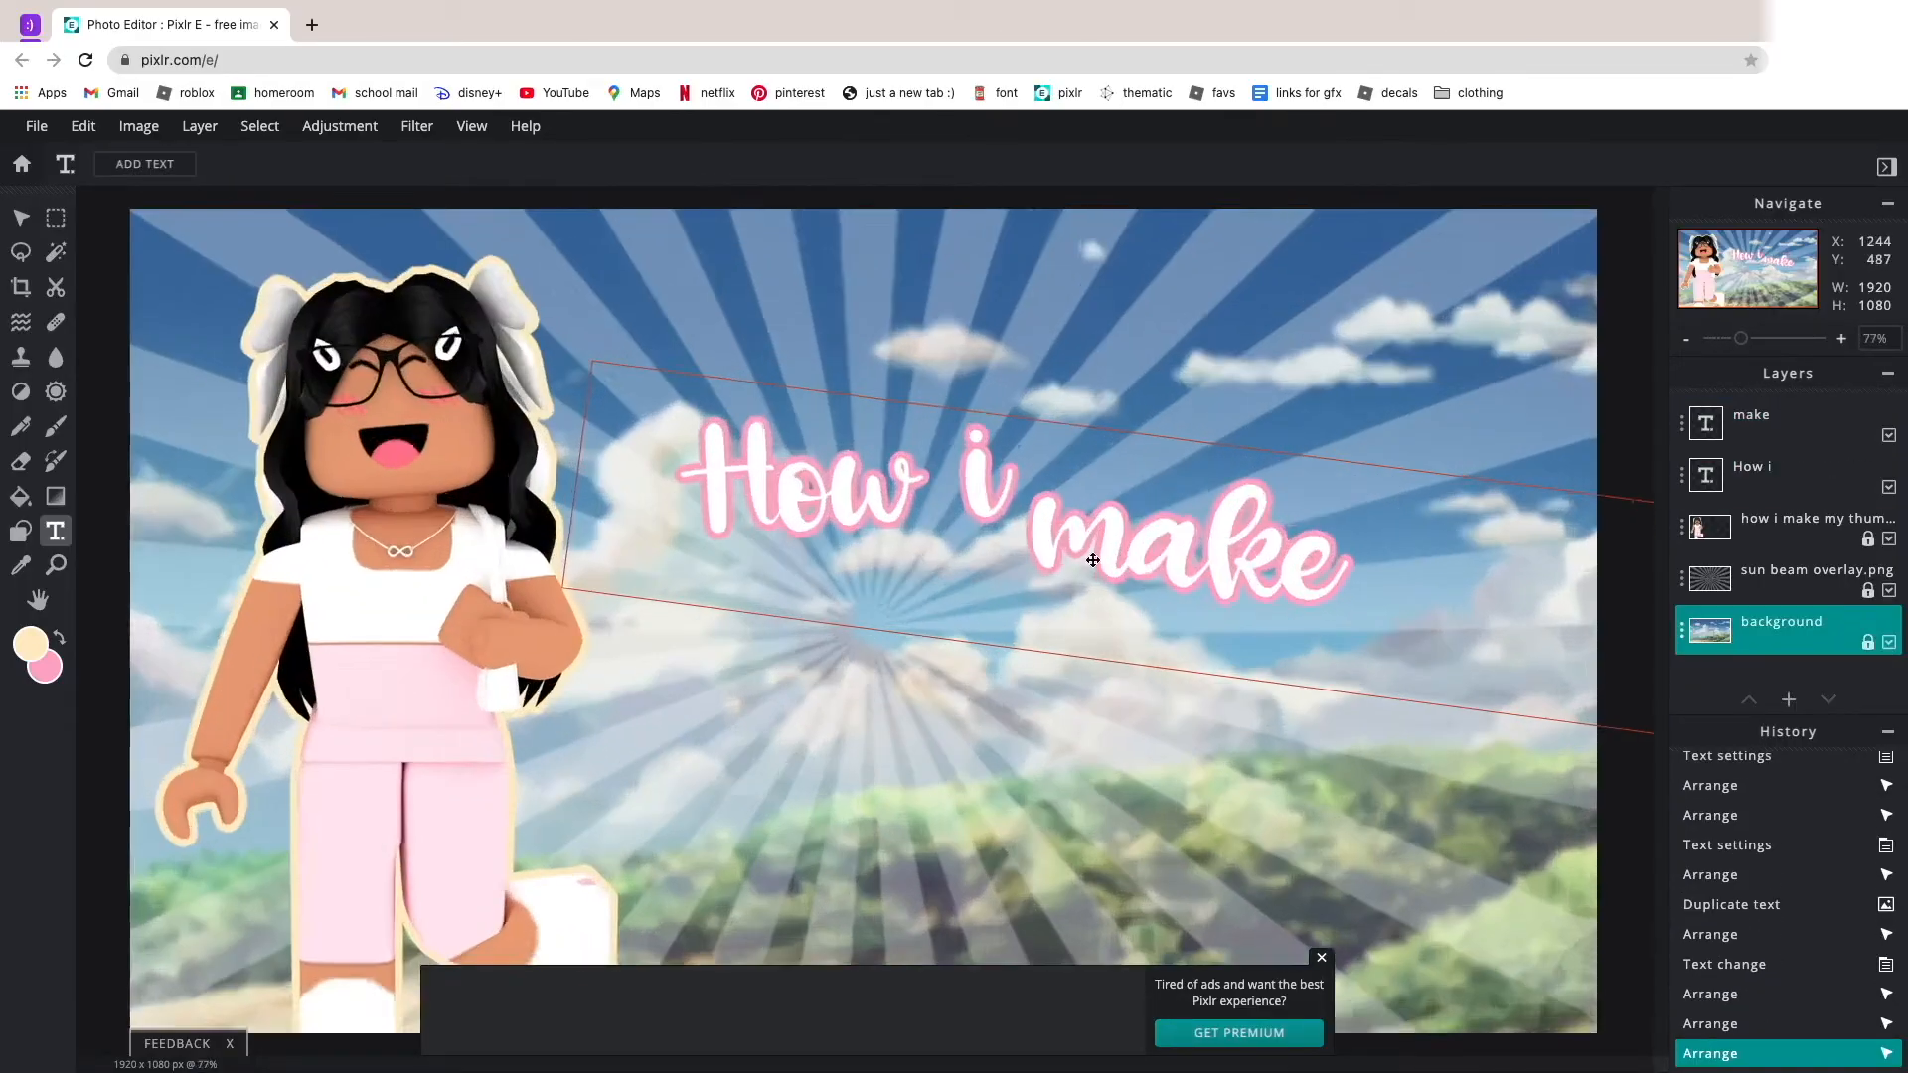
click(1093, 558)
drag(1244, 404, 1233, 402)
Duplicate the title text, change the copy to "my", and place it beneath "How i".
scroll(1272, 623, down, 5)
click(1224, 803)
scroll(1224, 803, up, 2)
click(1102, 556)
click(902, 165)
text(my)
click(924, 847)
drag(906, 596, 1049, 714)
click(1079, 730)
scroll(1072, 653, down, 2)
scroll(1073, 652, up, 3)
Duplicate the "my" text, change the copy to "THUMBNAILS", and place it as the bottom line of the title.
click(914, 606)
click(902, 165)
drag(1058, 634, 1050, 634)
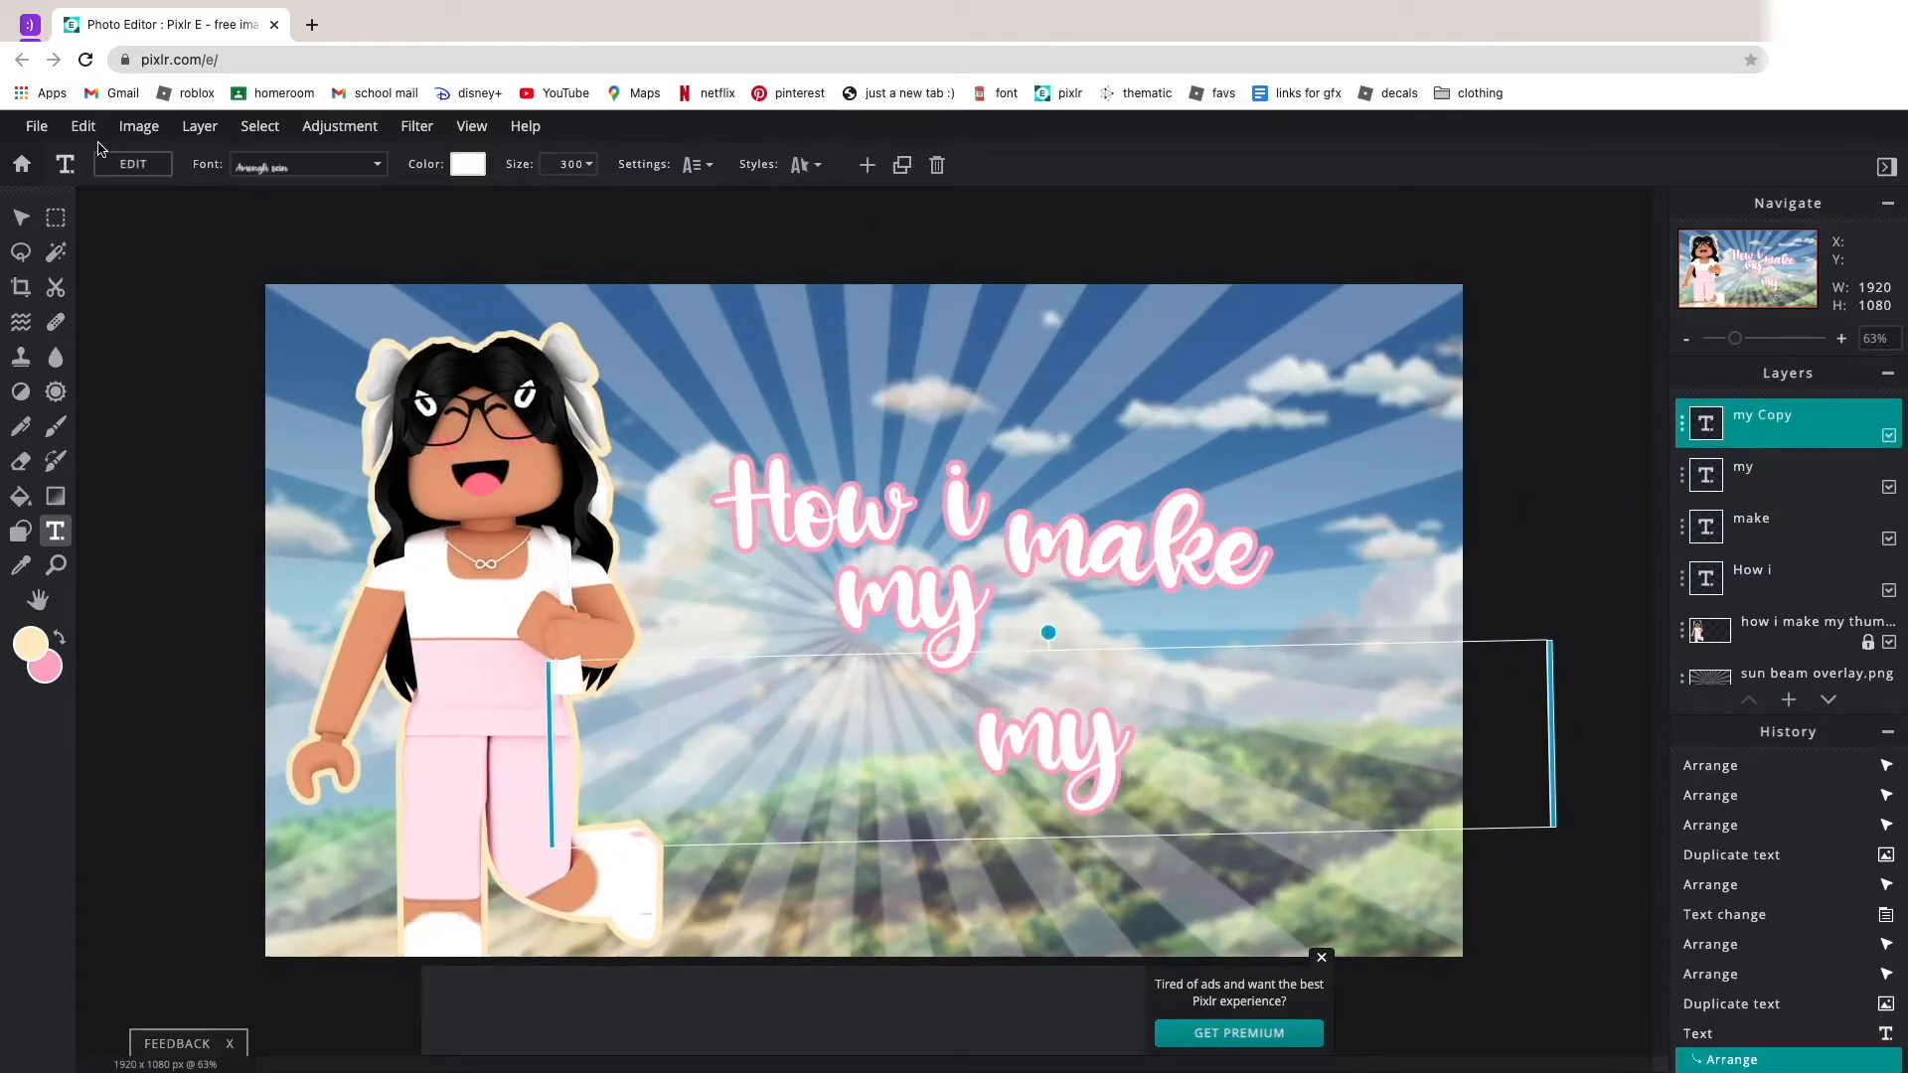
click(141, 169)
text(THUMBNAILS)
click(1026, 639)
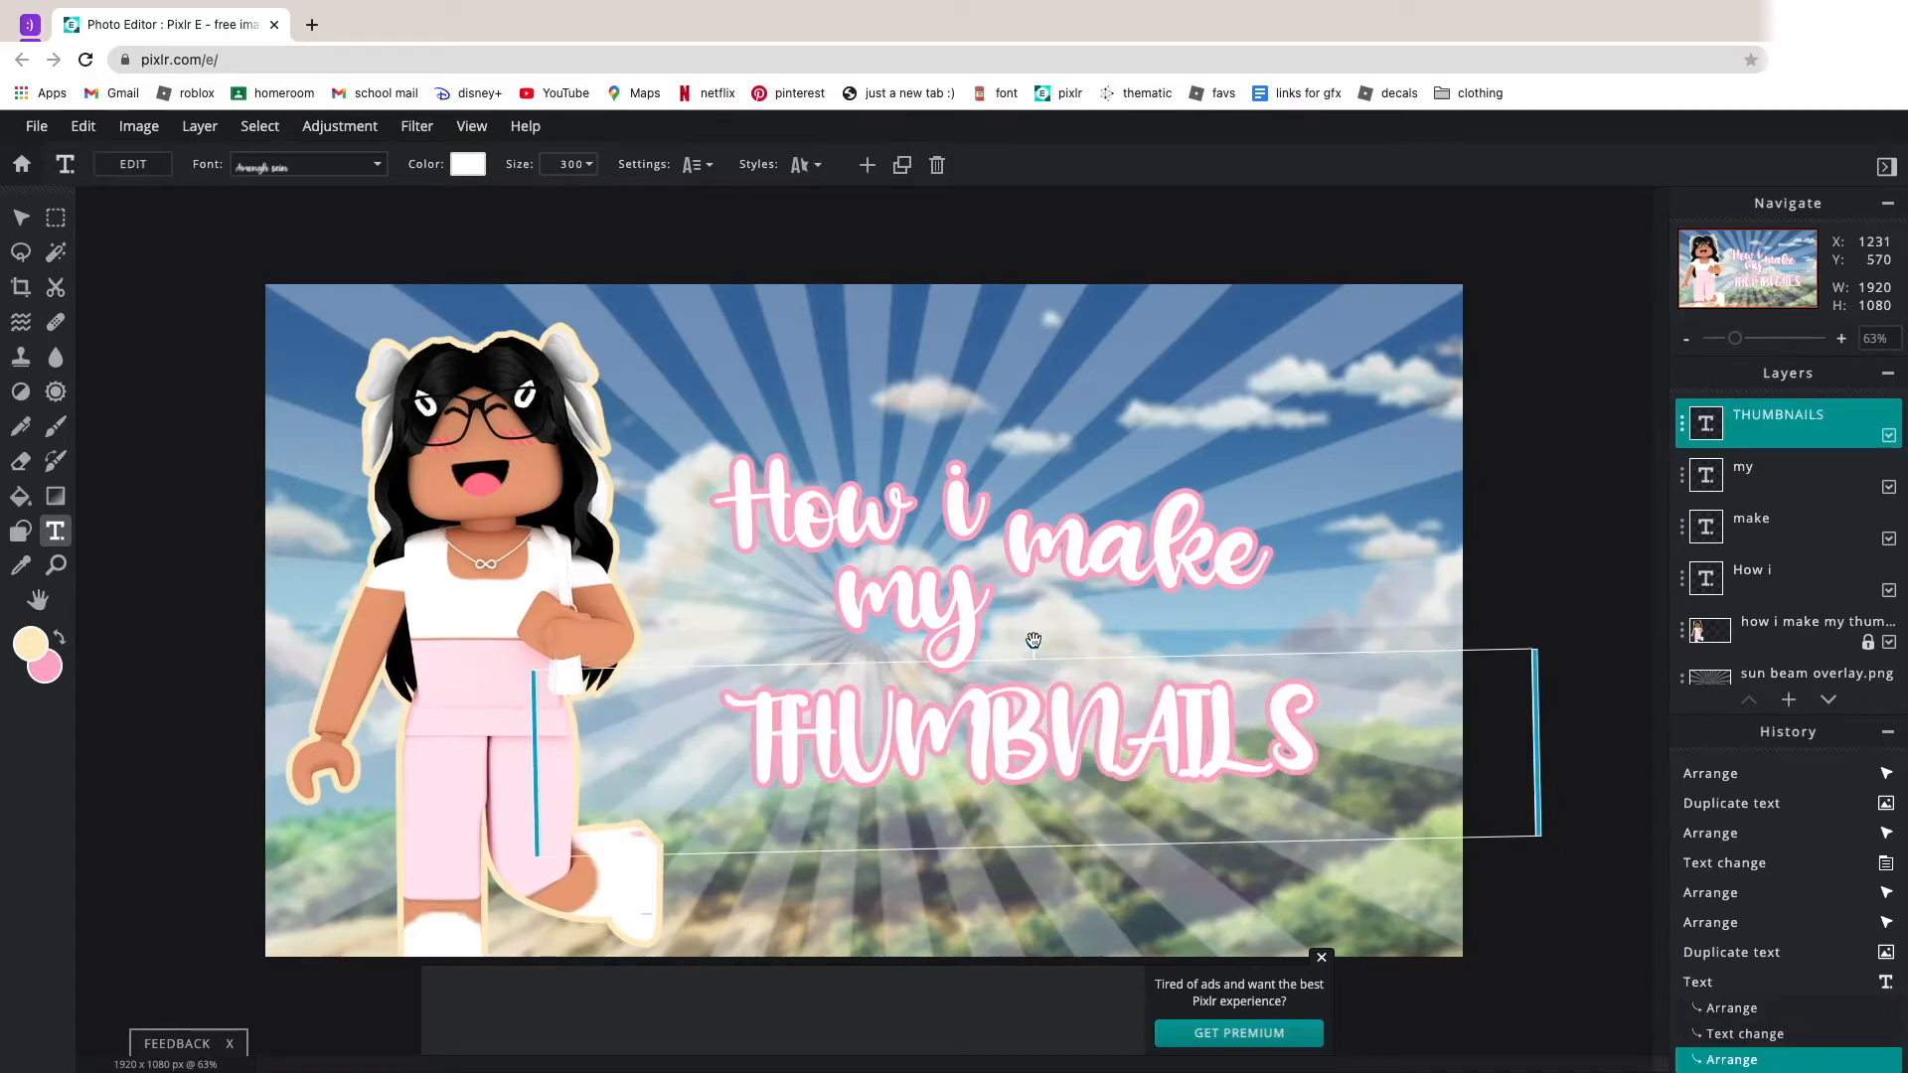
Space out the title by shifting "my" and "make" and nudging "THUMBNAILS" beneath them.
click(954, 634)
drag(954, 633, 971, 630)
drag(1154, 477, 1188, 566)
scroll(1223, 873, down, 3)
click(1223, 872)
scroll(1223, 873, down, 2)
scroll(954, 529, up, 5)
drag(1143, 780, 1193, 770)
drag(1270, 471, 1256, 486)
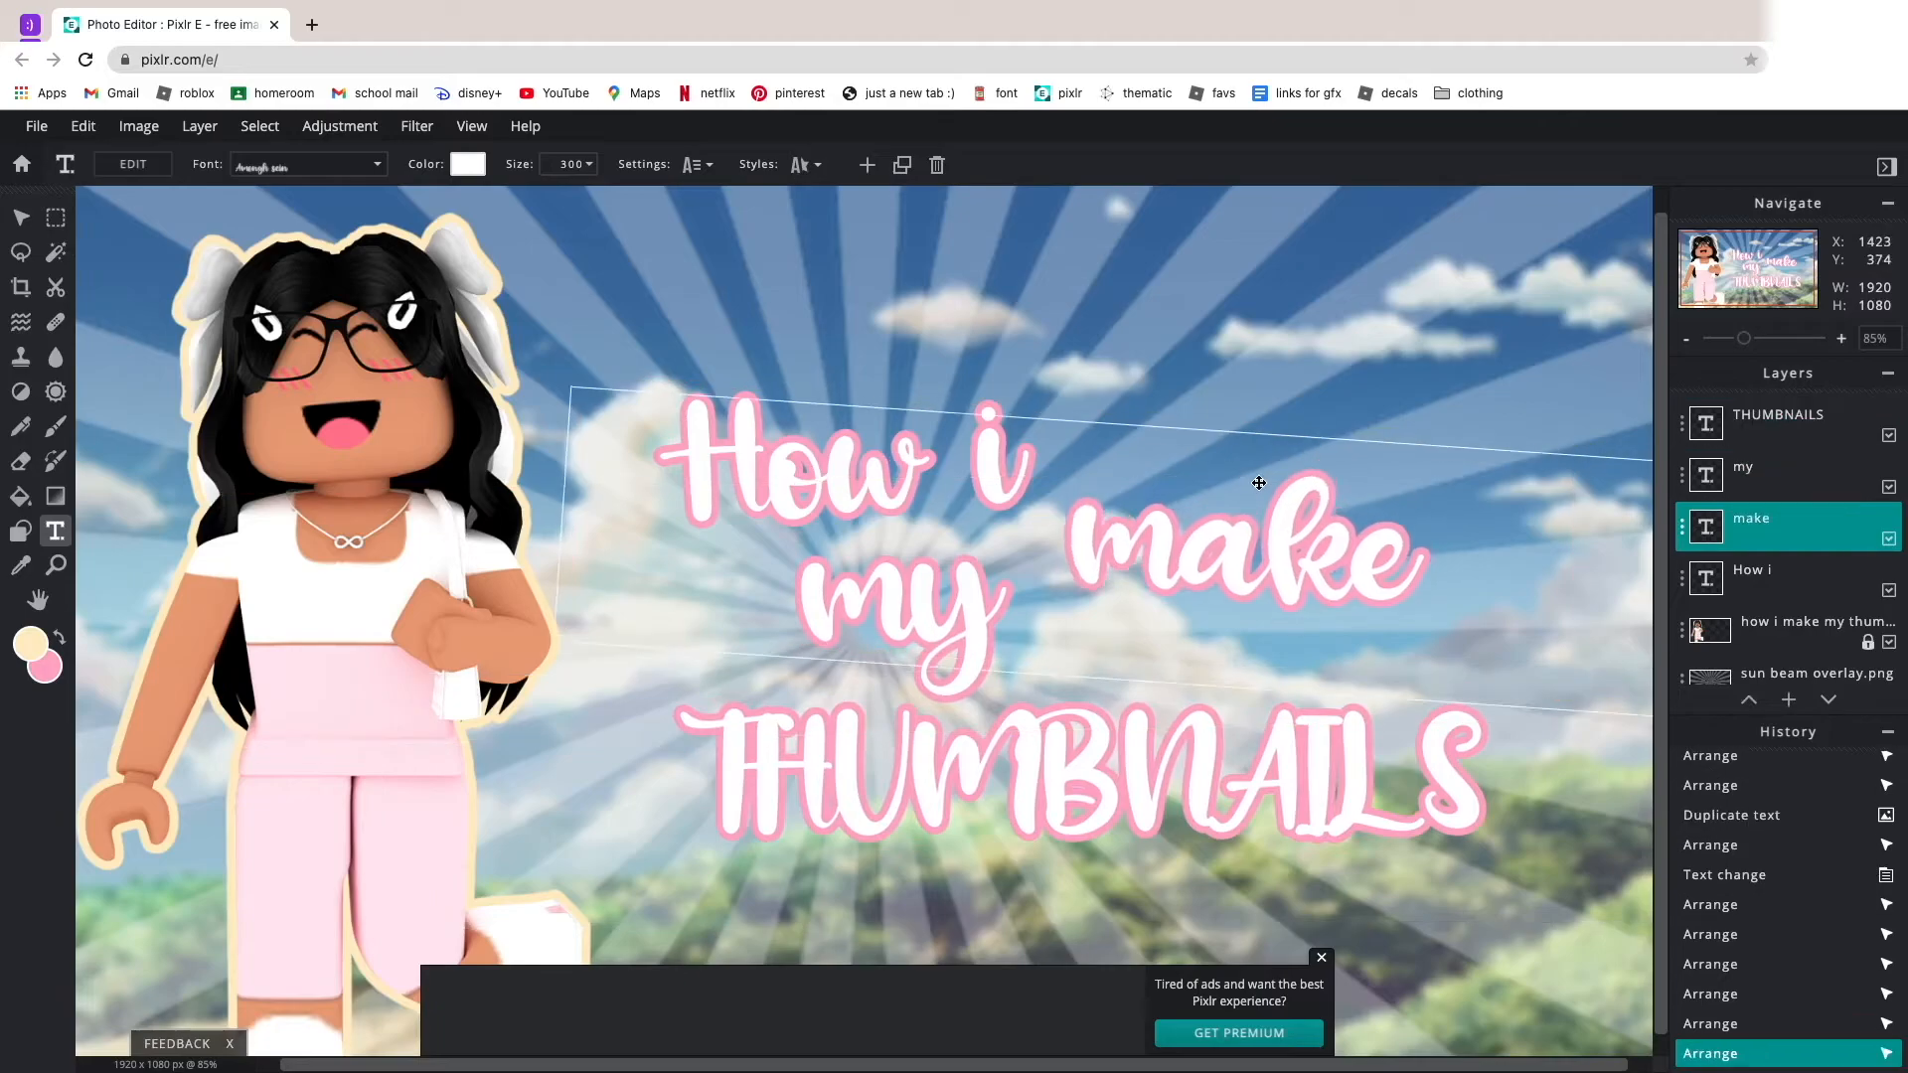
click(1304, 844)
scroll(1303, 845, down, 4)
click(1303, 844)
Fine-tune the positions of "my", "make" and "THUMBNAILS" so the title lines sit evenly together.
drag(894, 614, 908, 606)
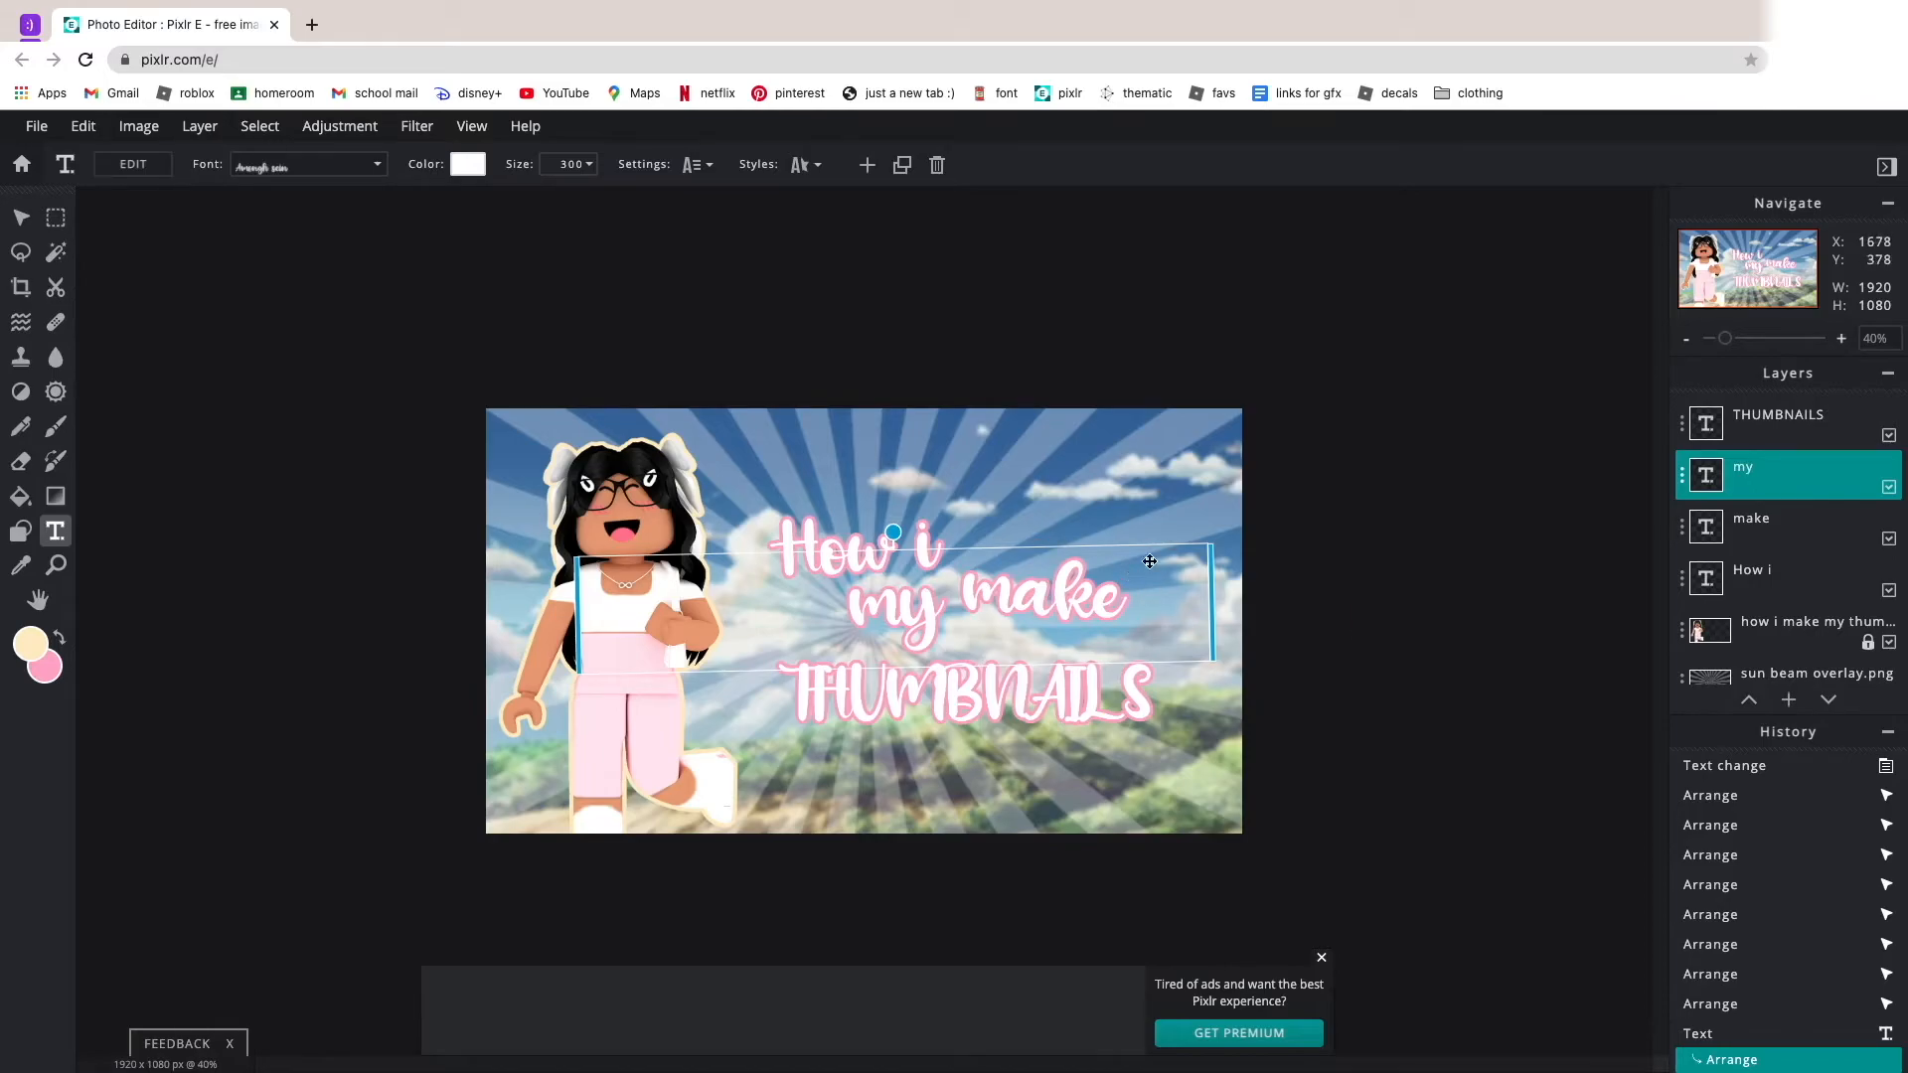
scroll(1444, 477, up, 1)
click(1093, 594)
drag(1056, 524, 1062, 525)
click(1292, 815)
drag(1105, 598, 1205, 600)
scroll(1121, 604, up, 5)
click(1442, 586)
scroll(1440, 427, down, 5)
drag(885, 601, 905, 605)
drag(1013, 693, 998, 697)
click(903, 602)
click(1067, 584)
drag(1283, 576, 1281, 563)
drag(1039, 696, 1040, 701)
click(1372, 716)
Shift all four title texts slightly left toward the avatar, keeping their arrangement balanced.
scroll(1371, 716, up, 5)
drag(1024, 533, 961, 542)
drag(1219, 554, 1185, 557)
drag(1171, 775, 1130, 773)
mouse_move(1184, 472)
mouse_down()
mouse_move(1129, 469)
mouse_move(1194, 463)
mouse_up()
drag(1002, 410, 966, 418)
drag(1171, 471, 1149, 480)
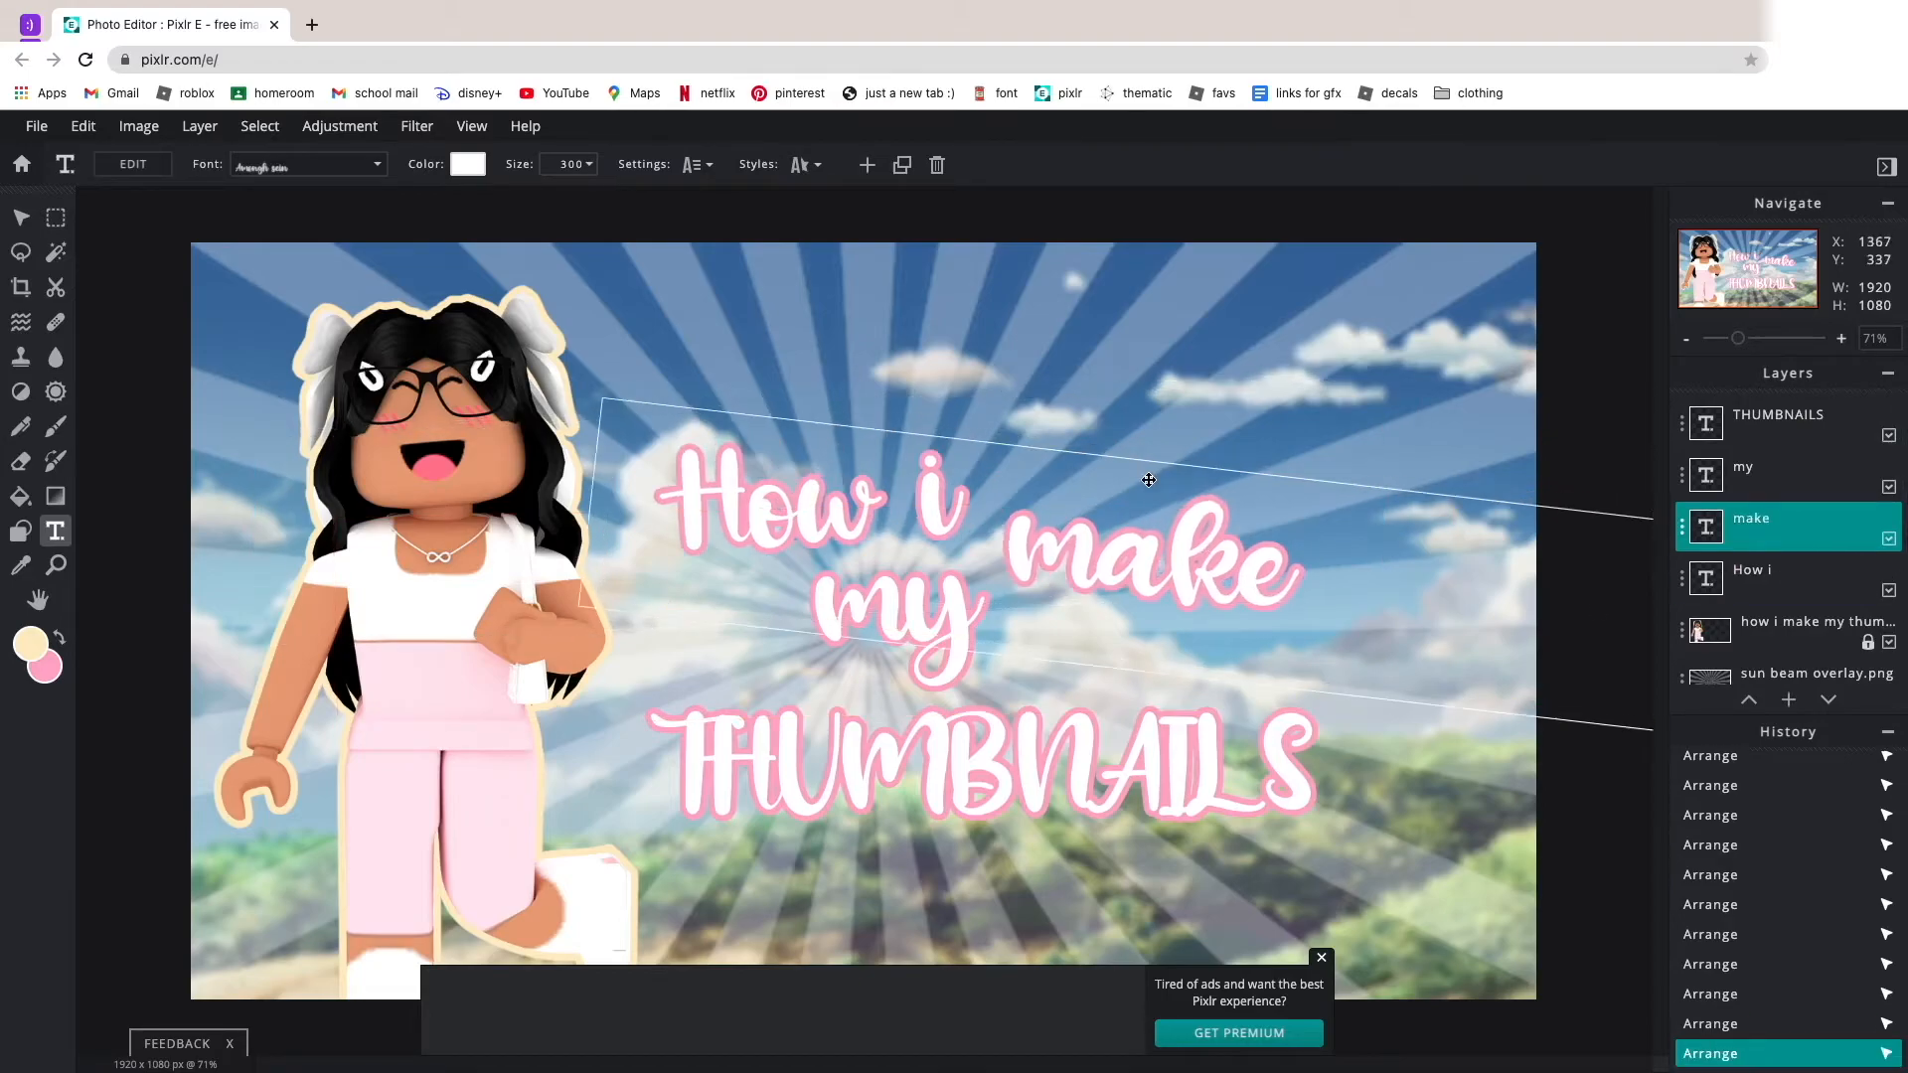
drag(919, 621, 899, 621)
drag(988, 783, 952, 791)
Hide the avatar, sun beam overlay and background layers, leaving only the title texts visible.
scroll(1290, 570, down, 5)
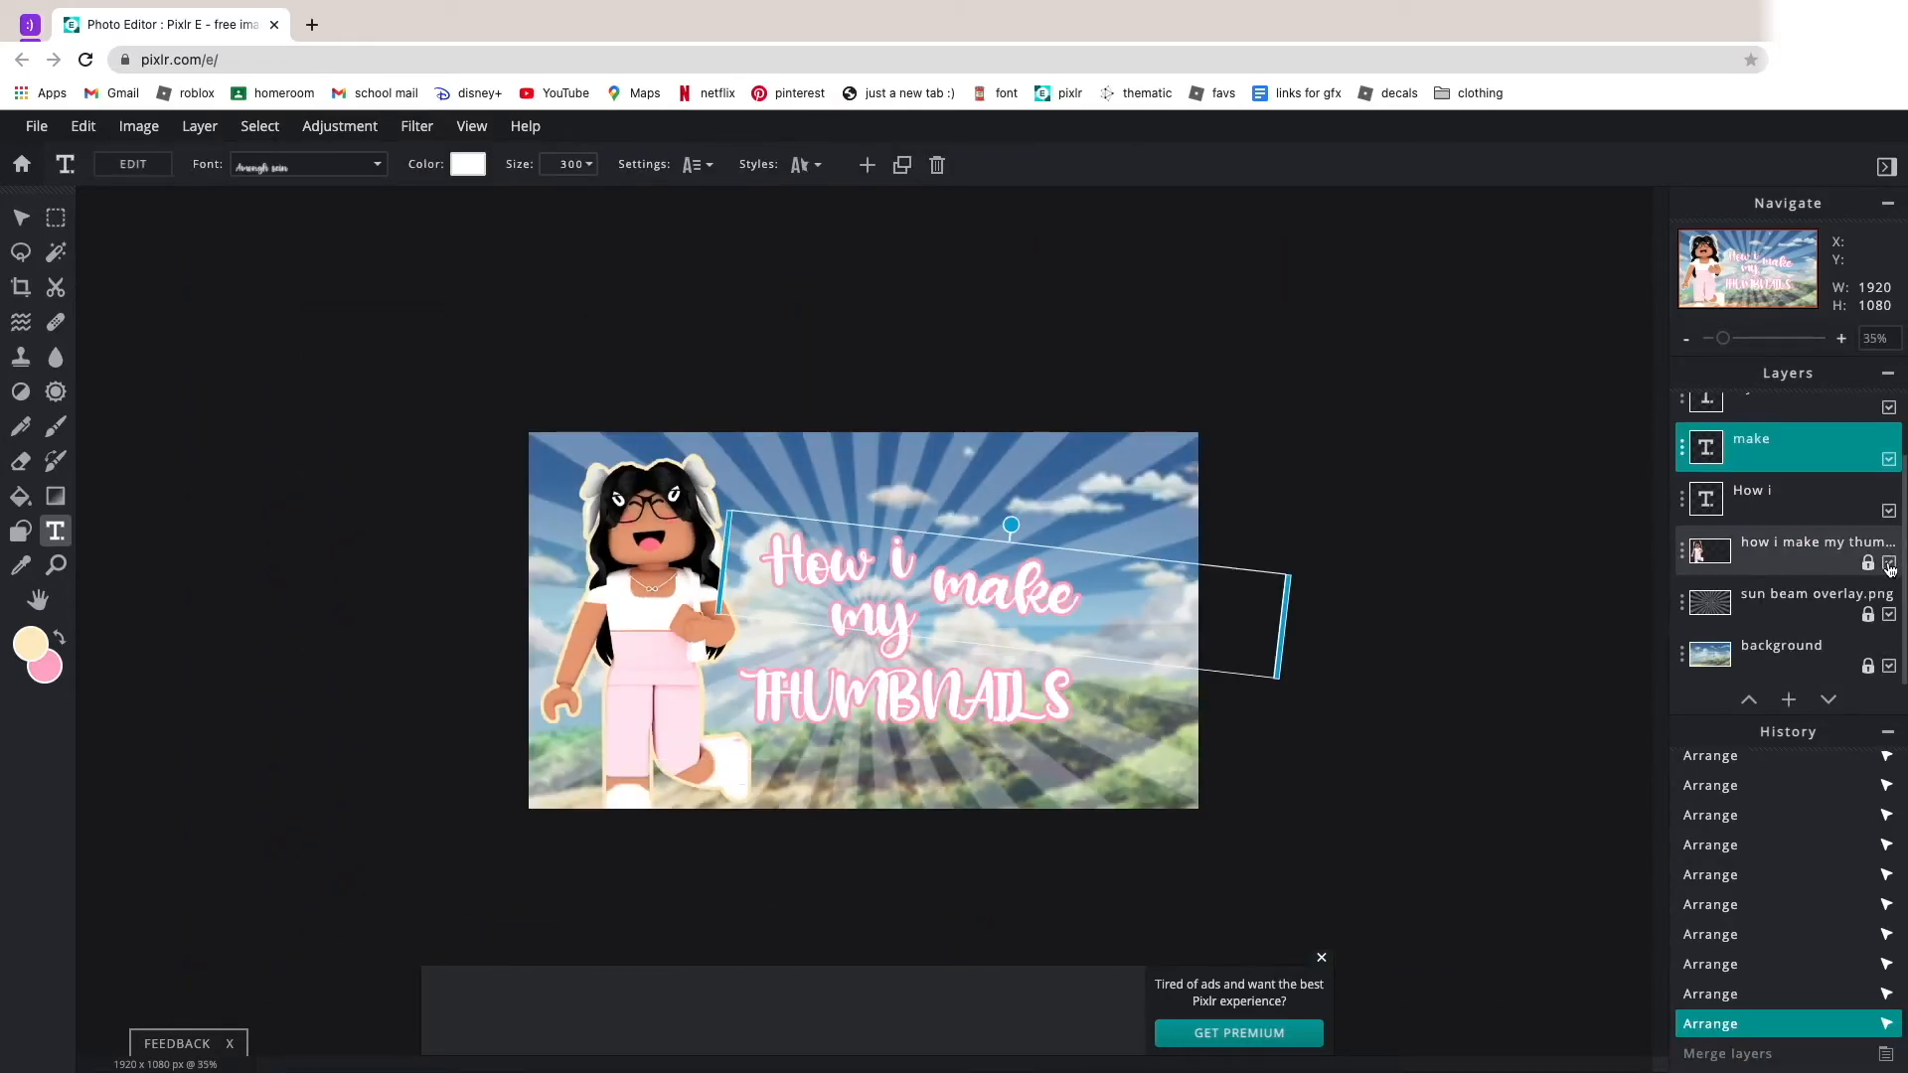
click(1889, 563)
click(1889, 614)
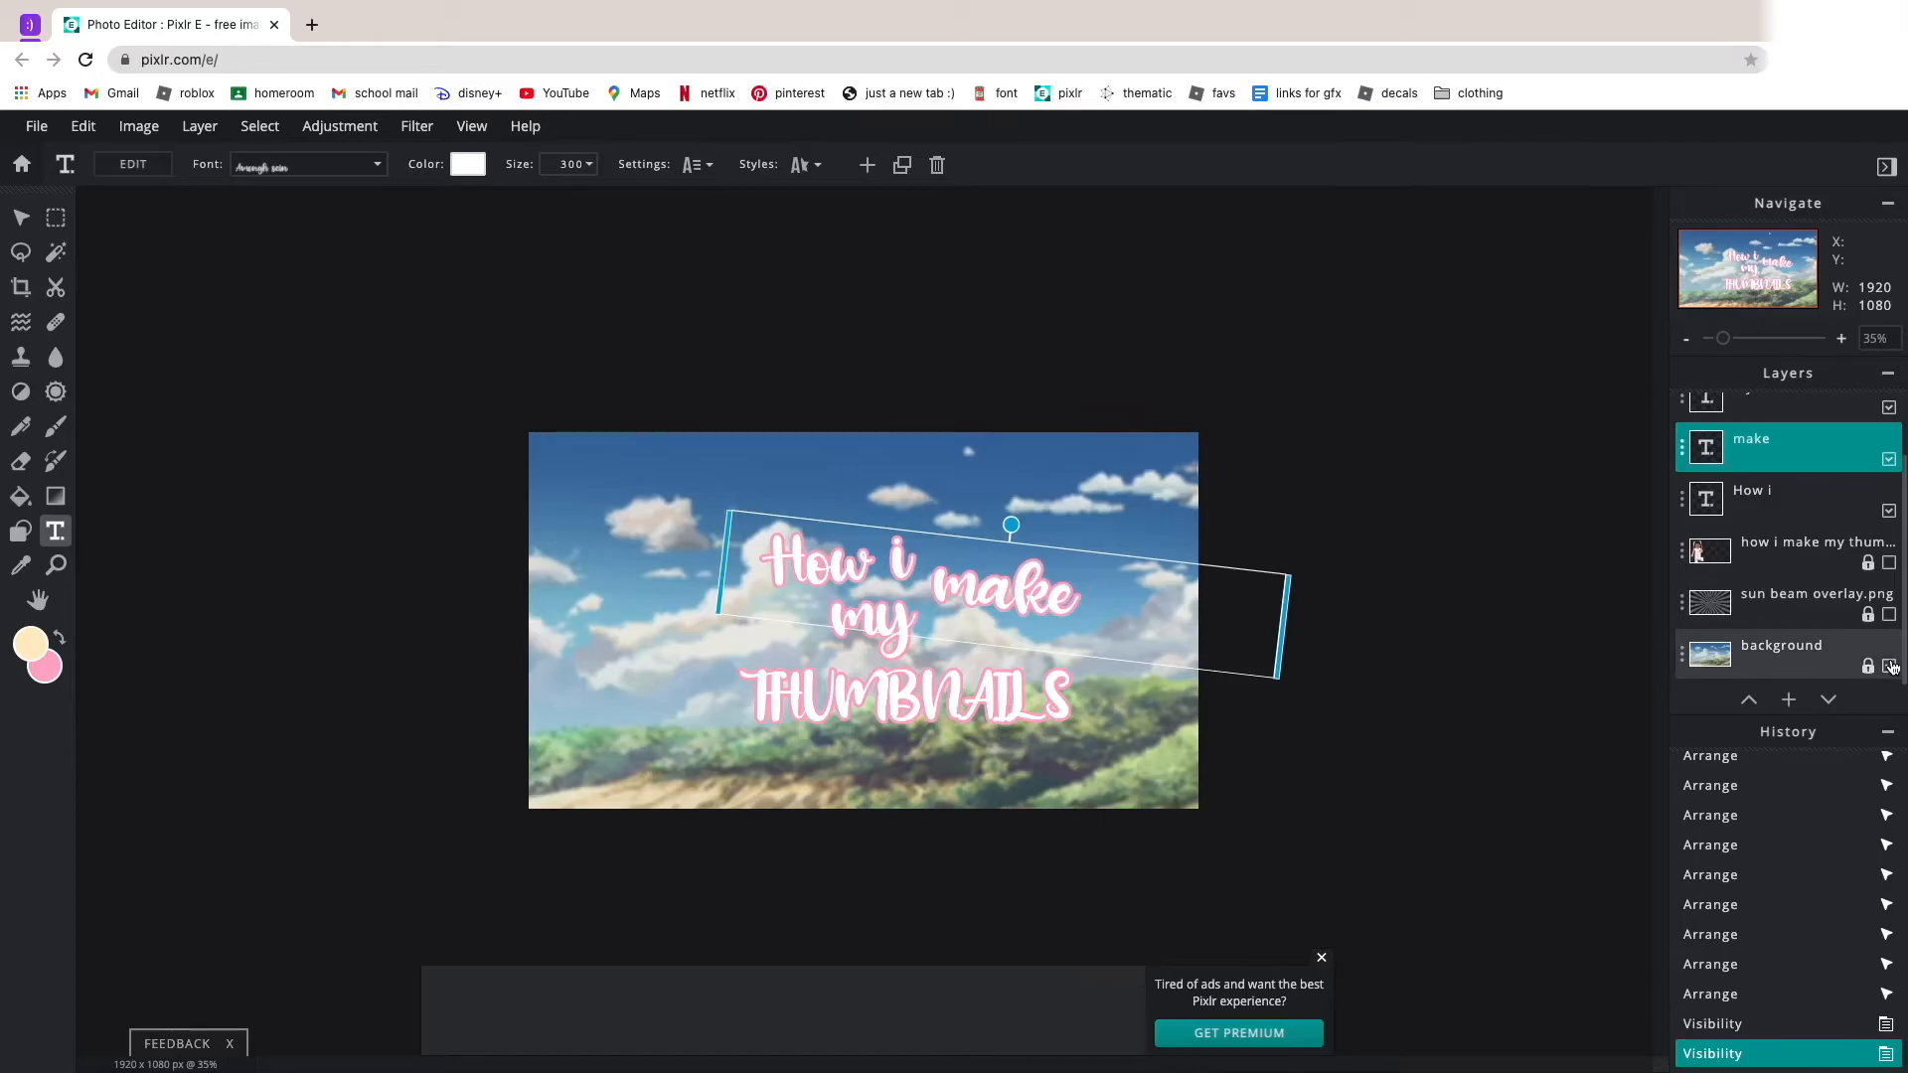
click(1891, 666)
Merge the visible title text layers into a single layer.
scroll(1709, 437, up, 2)
click(1699, 425)
click(1686, 426)
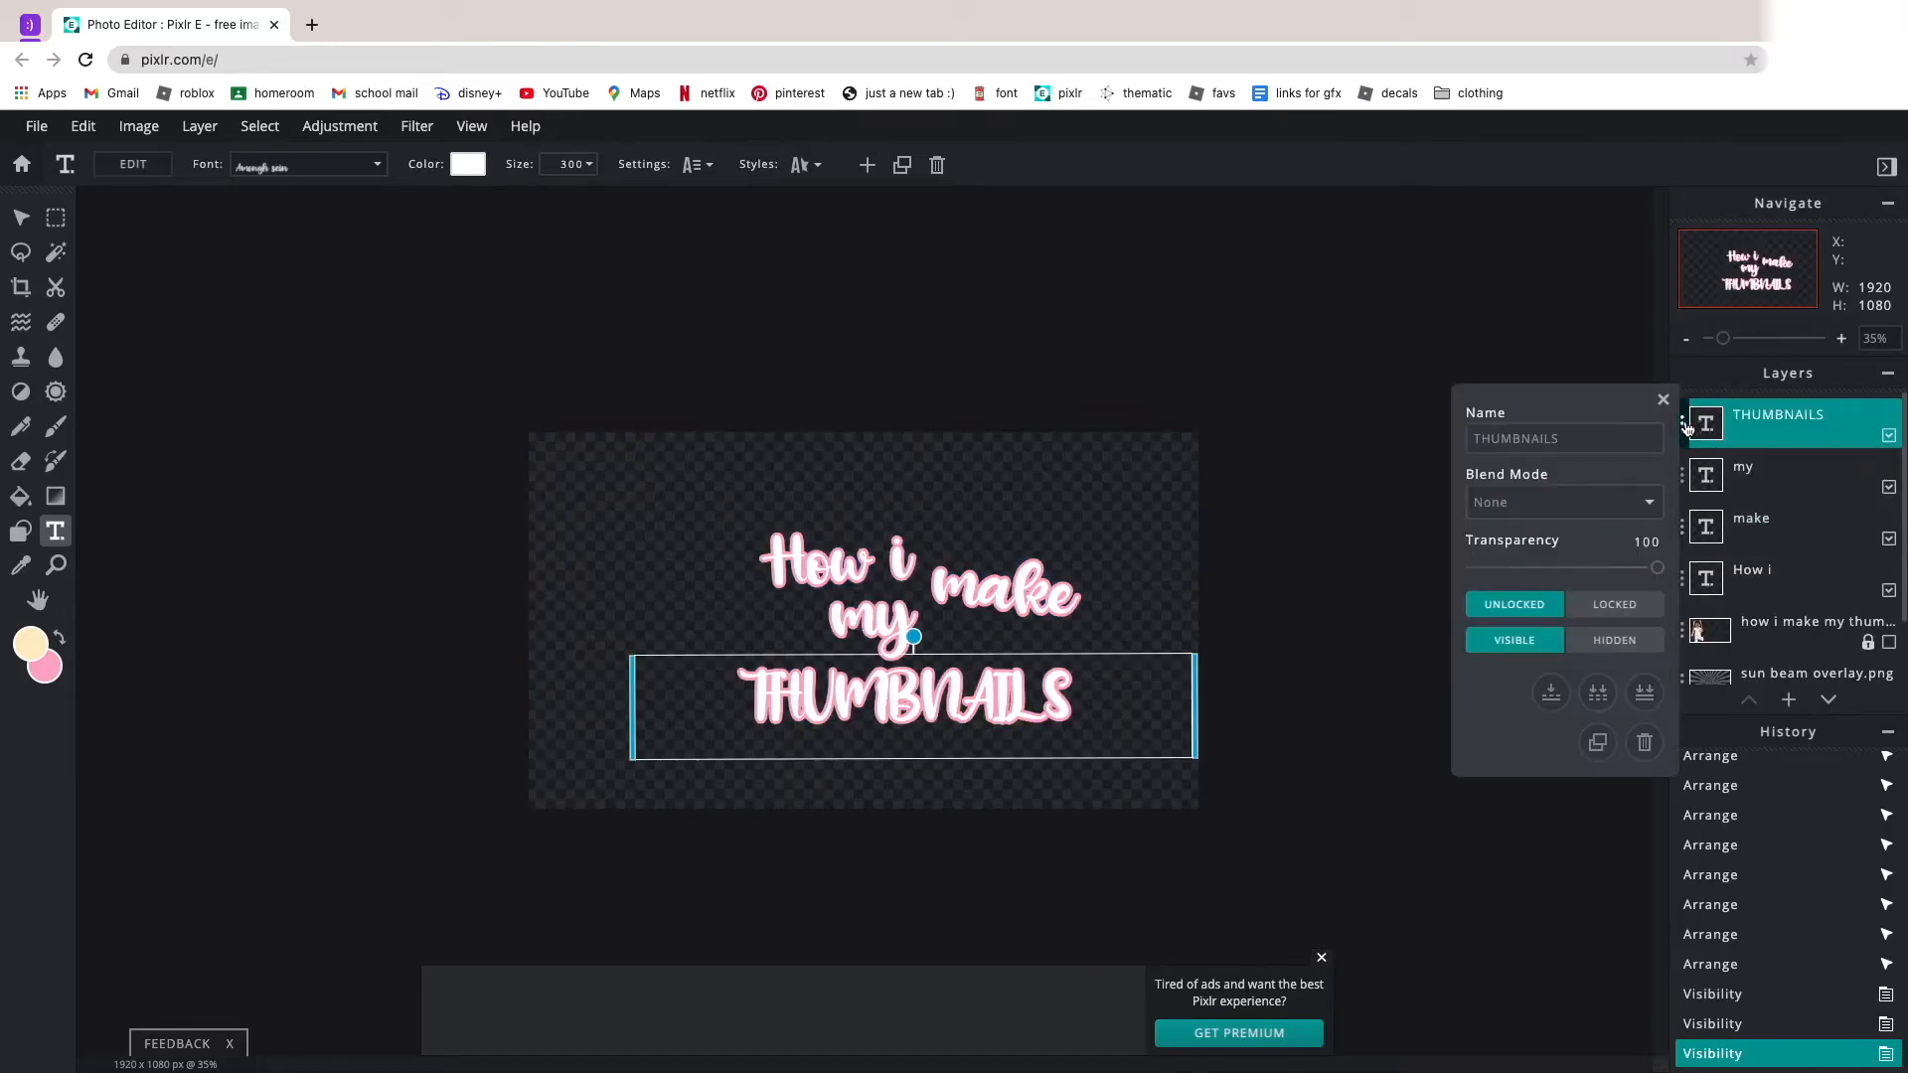
click(1606, 698)
Show the avatar, sun beam overlay and background layers again.
click(1889, 488)
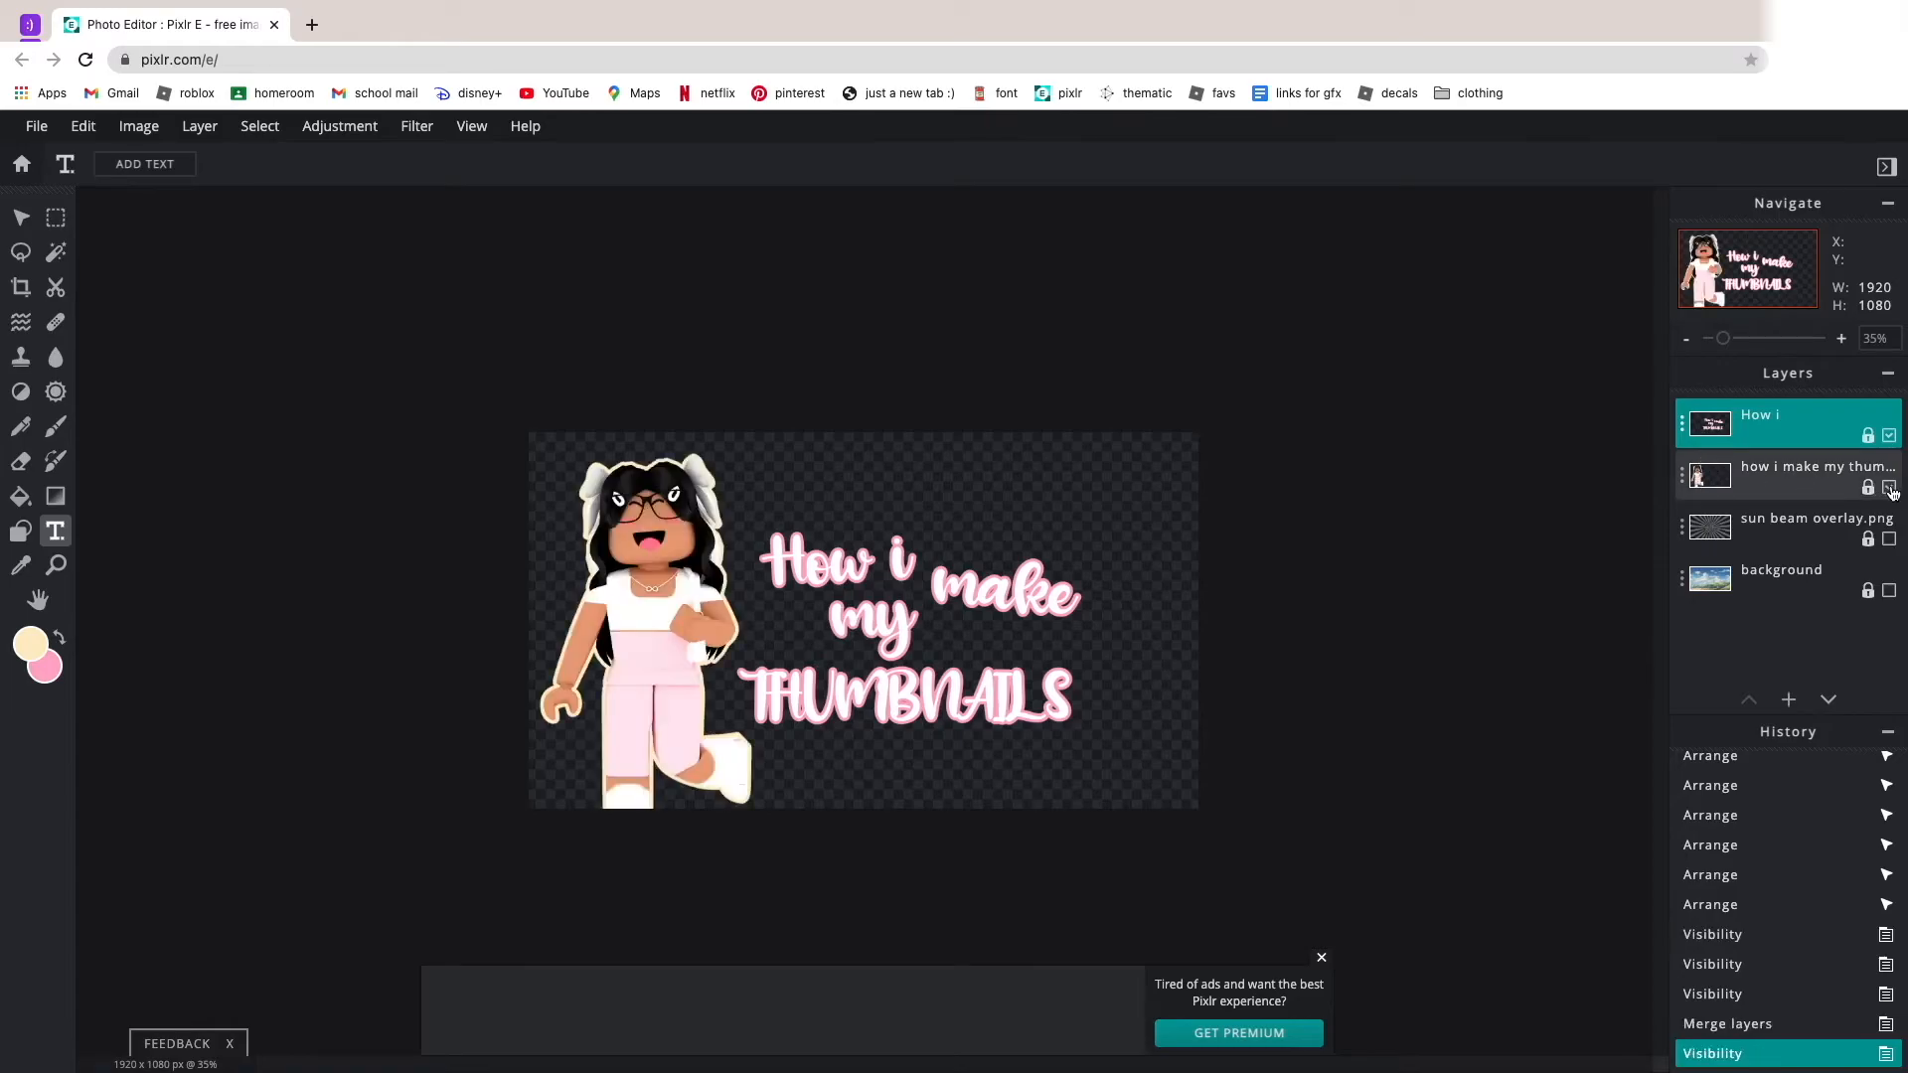
click(1889, 547)
click(1889, 540)
click(1888, 592)
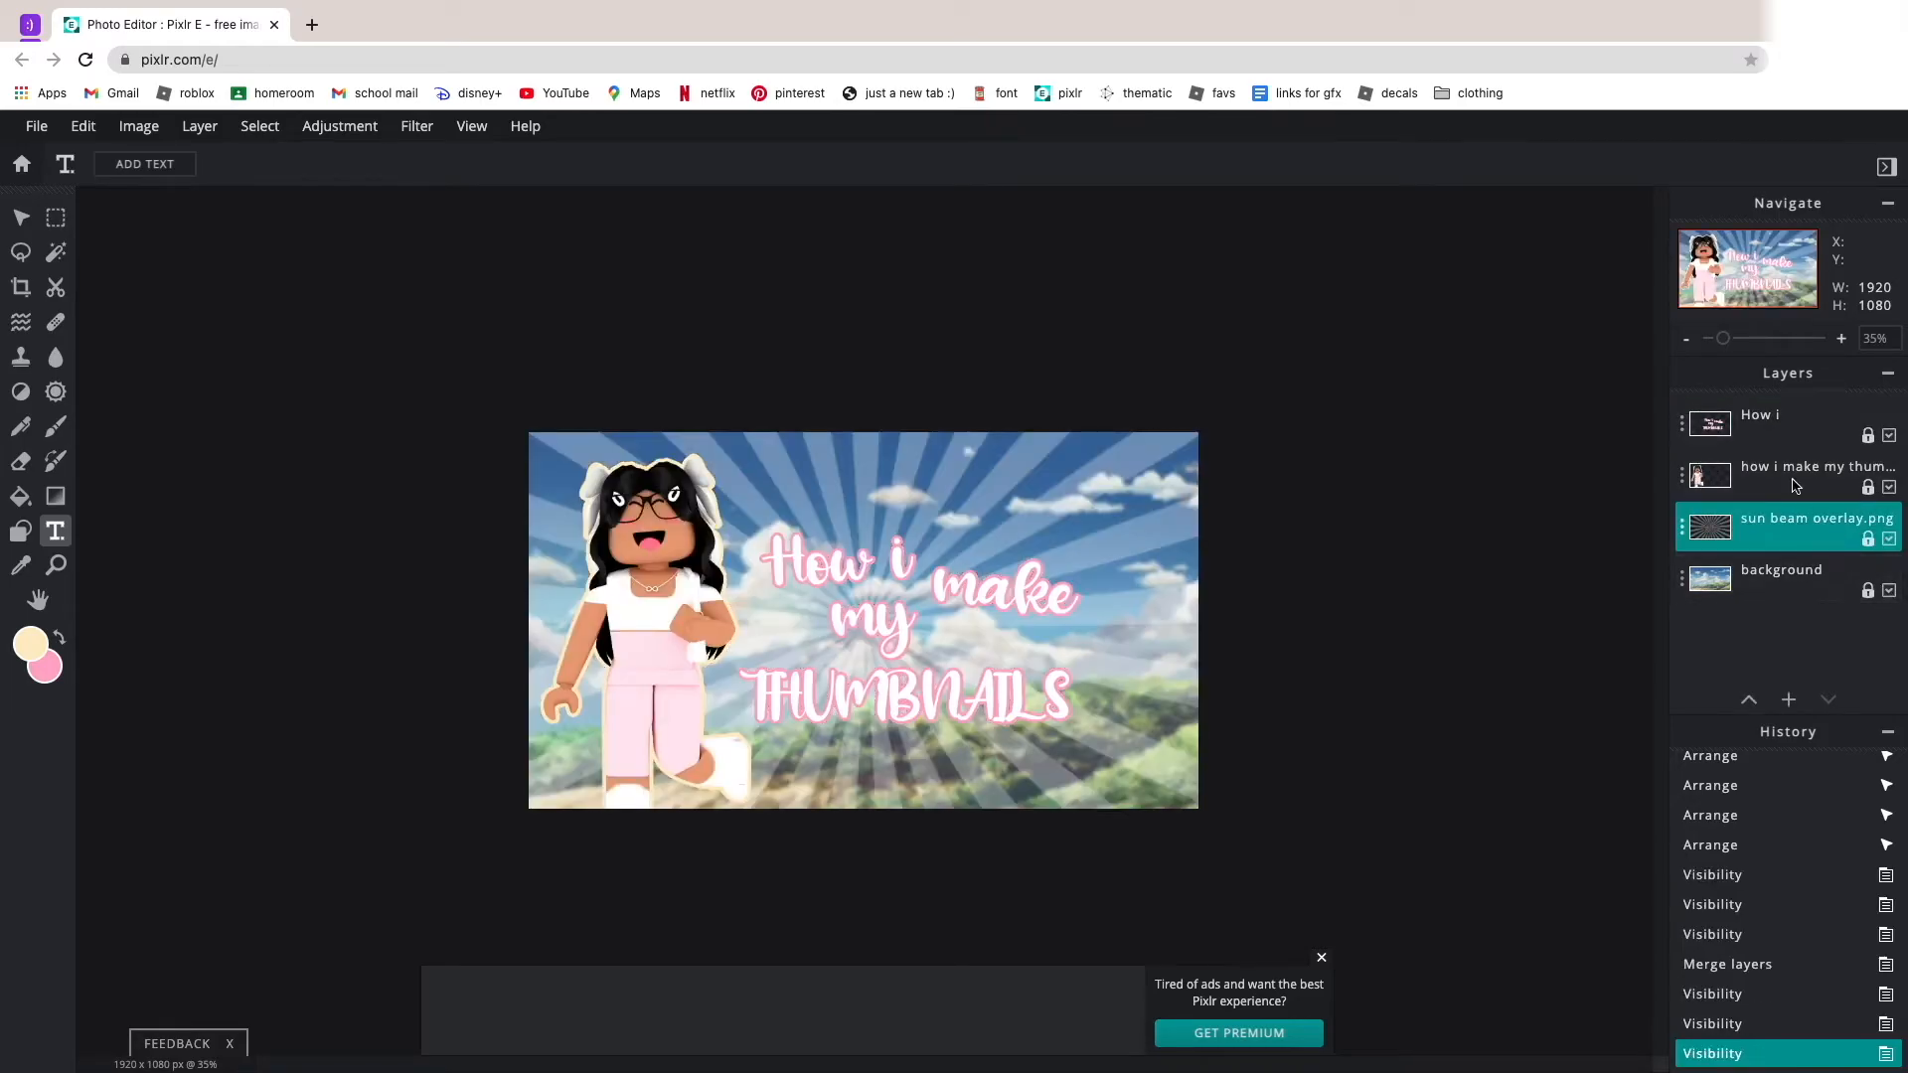
Move the merged title slightly right, and rename its layer "text" and the sun beam layer "sun beam overlay".
click(1737, 446)
scroll(1113, 349, up, 5)
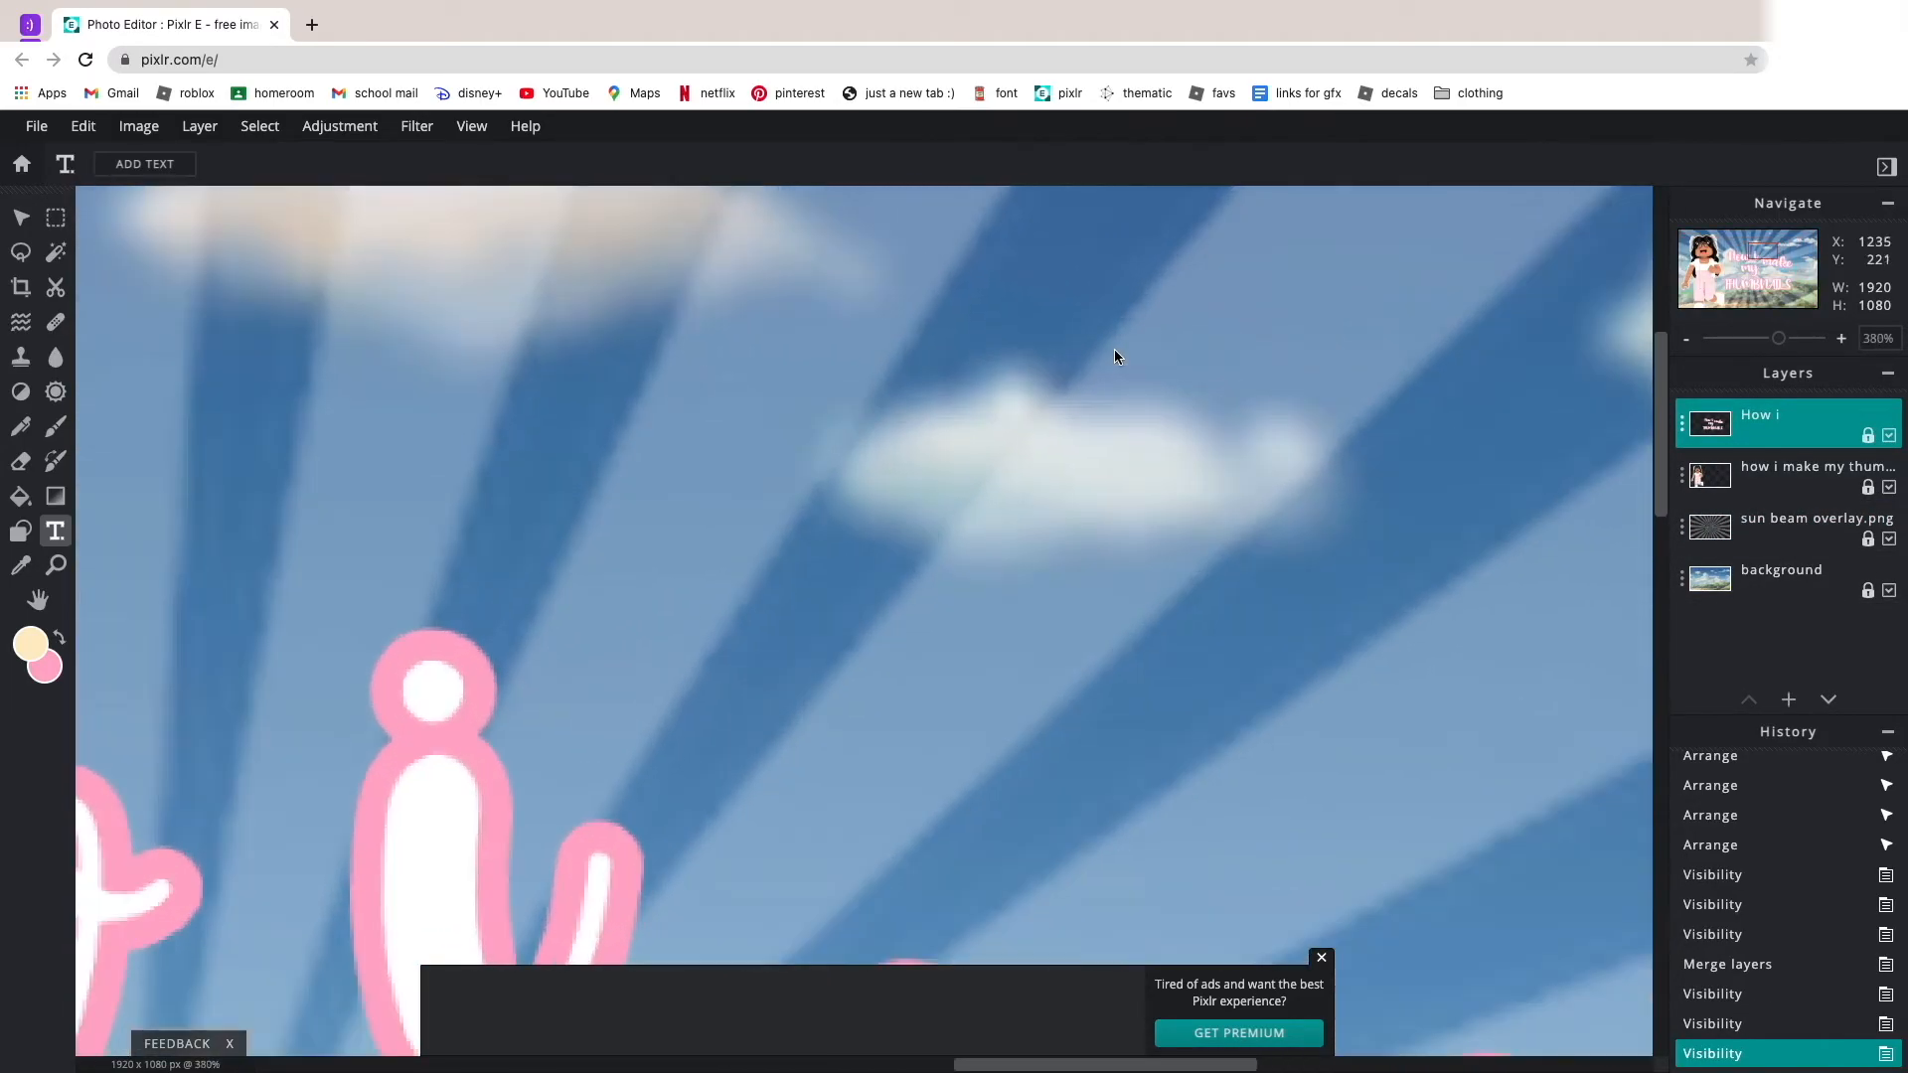
scroll(1112, 346, down, 3)
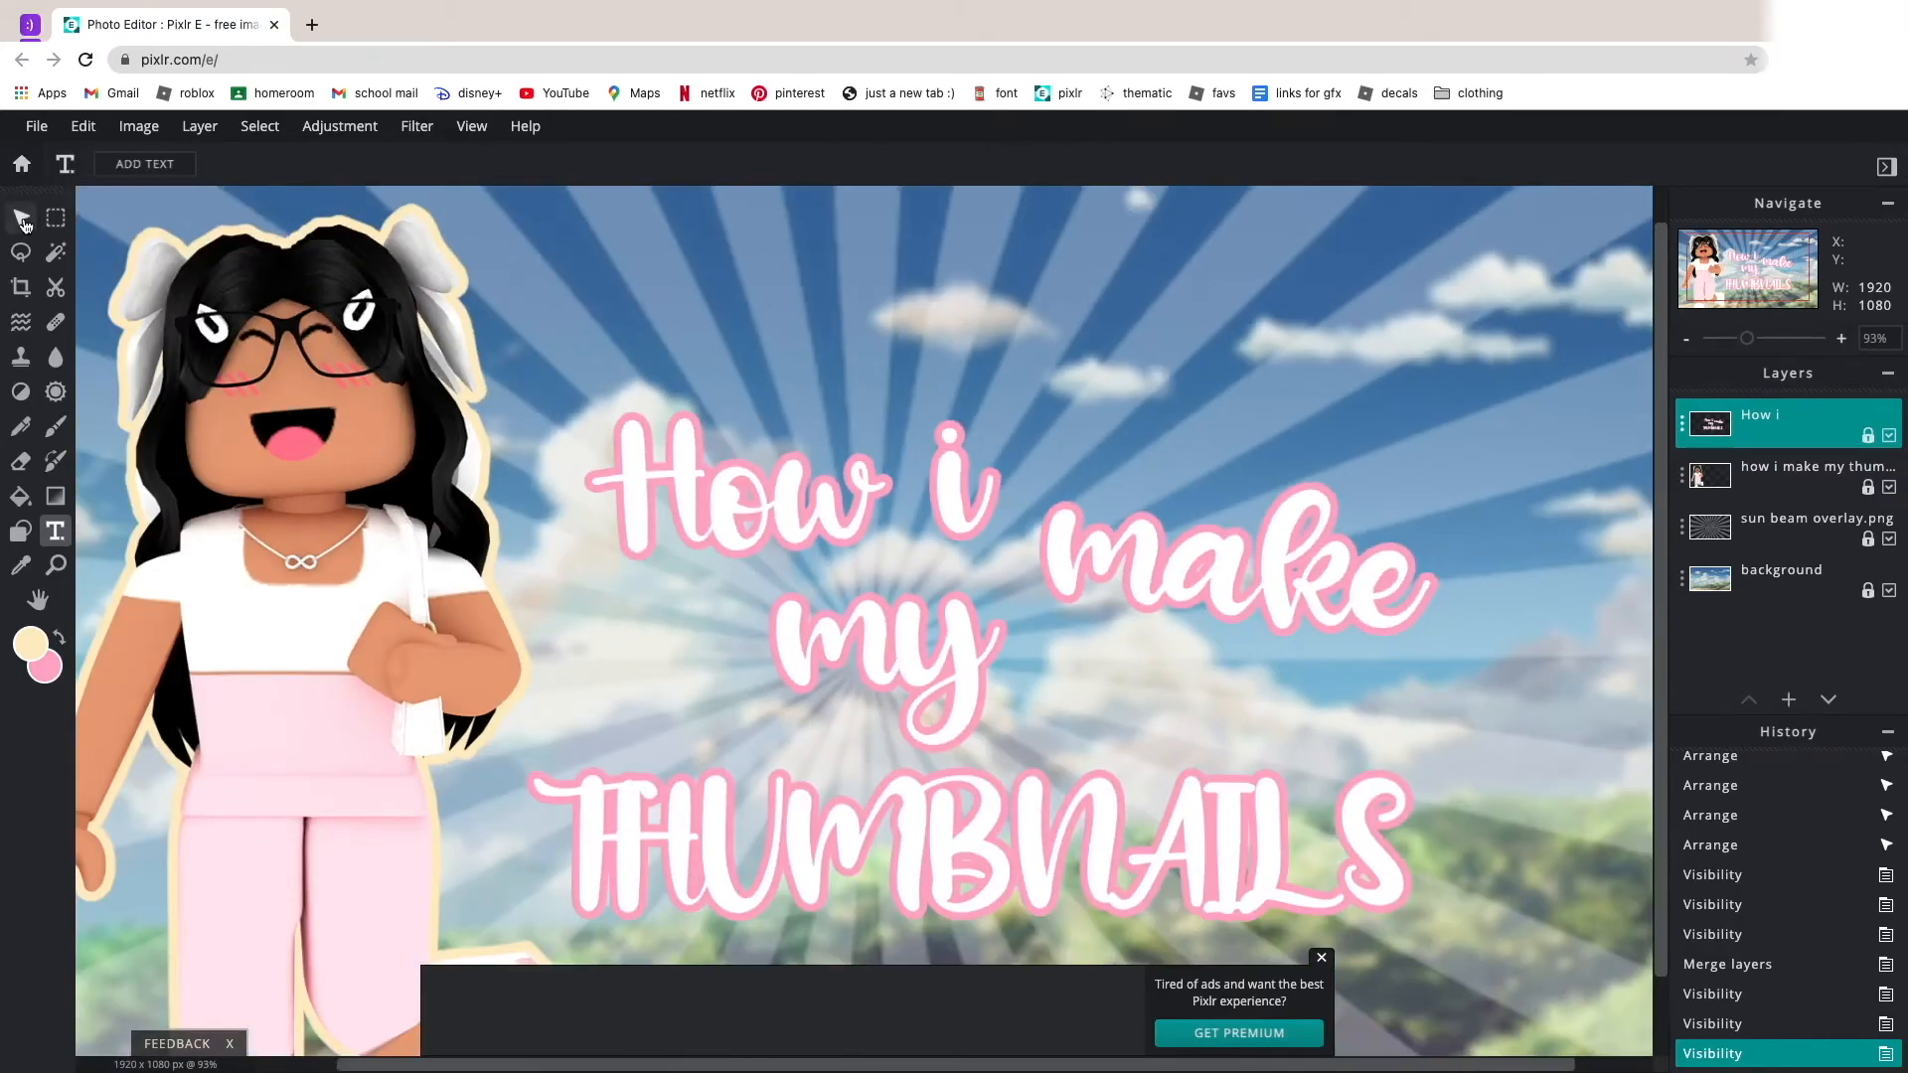
click(24, 224)
scroll(864, 616, down, 3)
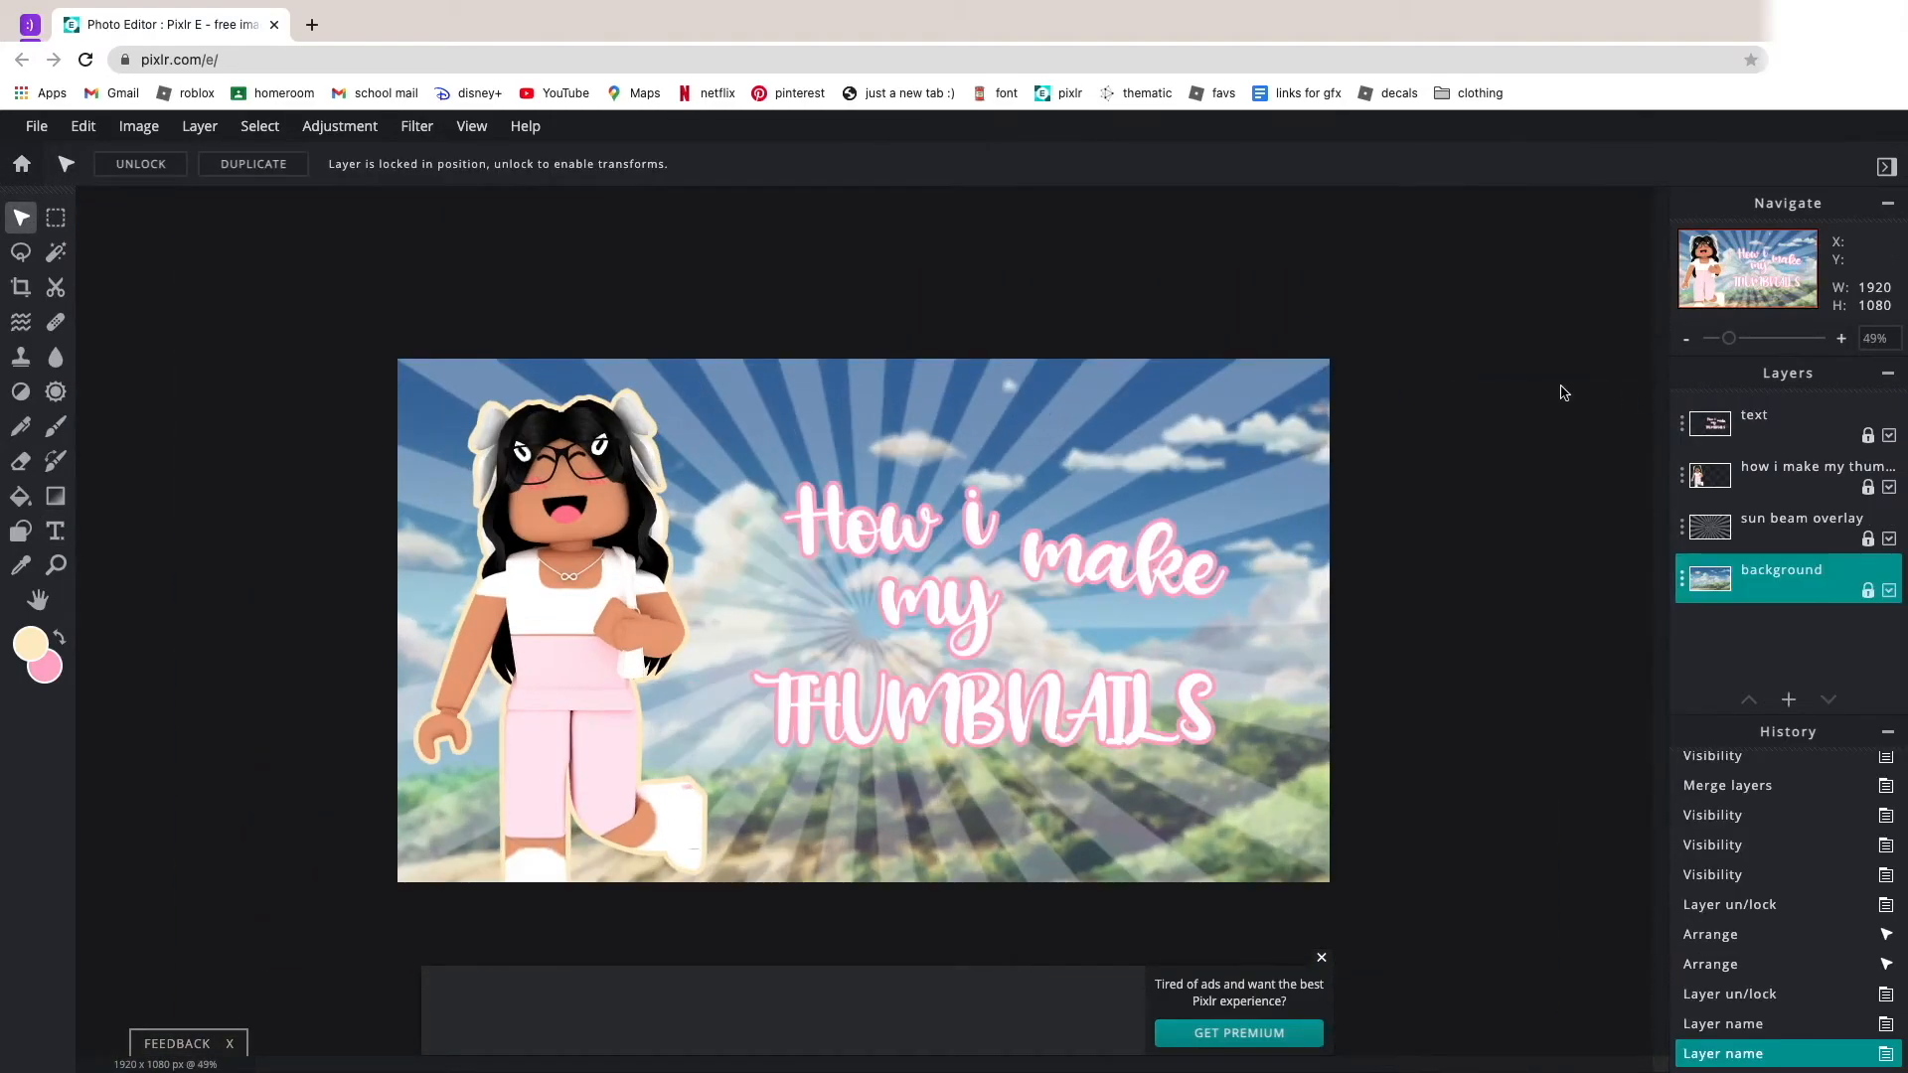
scroll(1385, 421, down, 4)
scroll(1389, 426, up, 4)
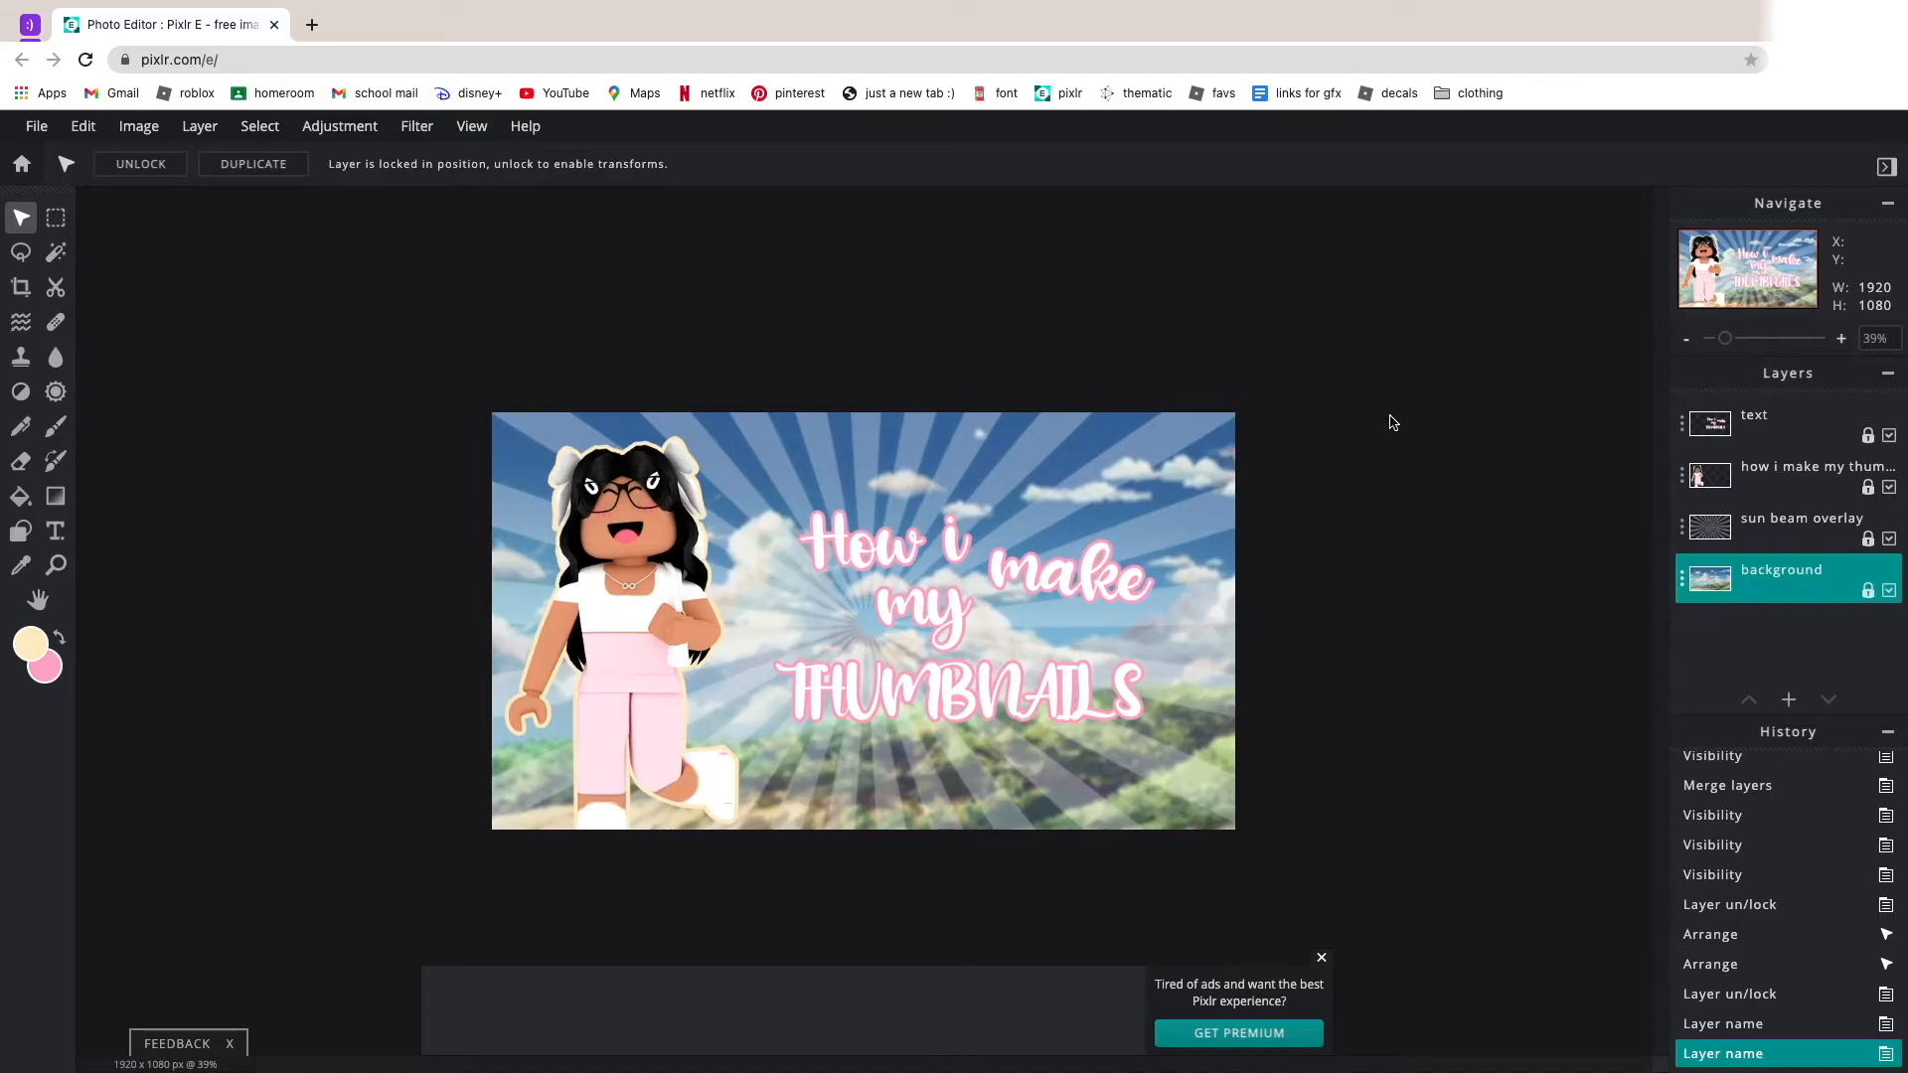
Add the downloaded sparkles overlay image to the thumbnail and move it to the canvas's top-left corner.
scroll(1392, 422, up, 1)
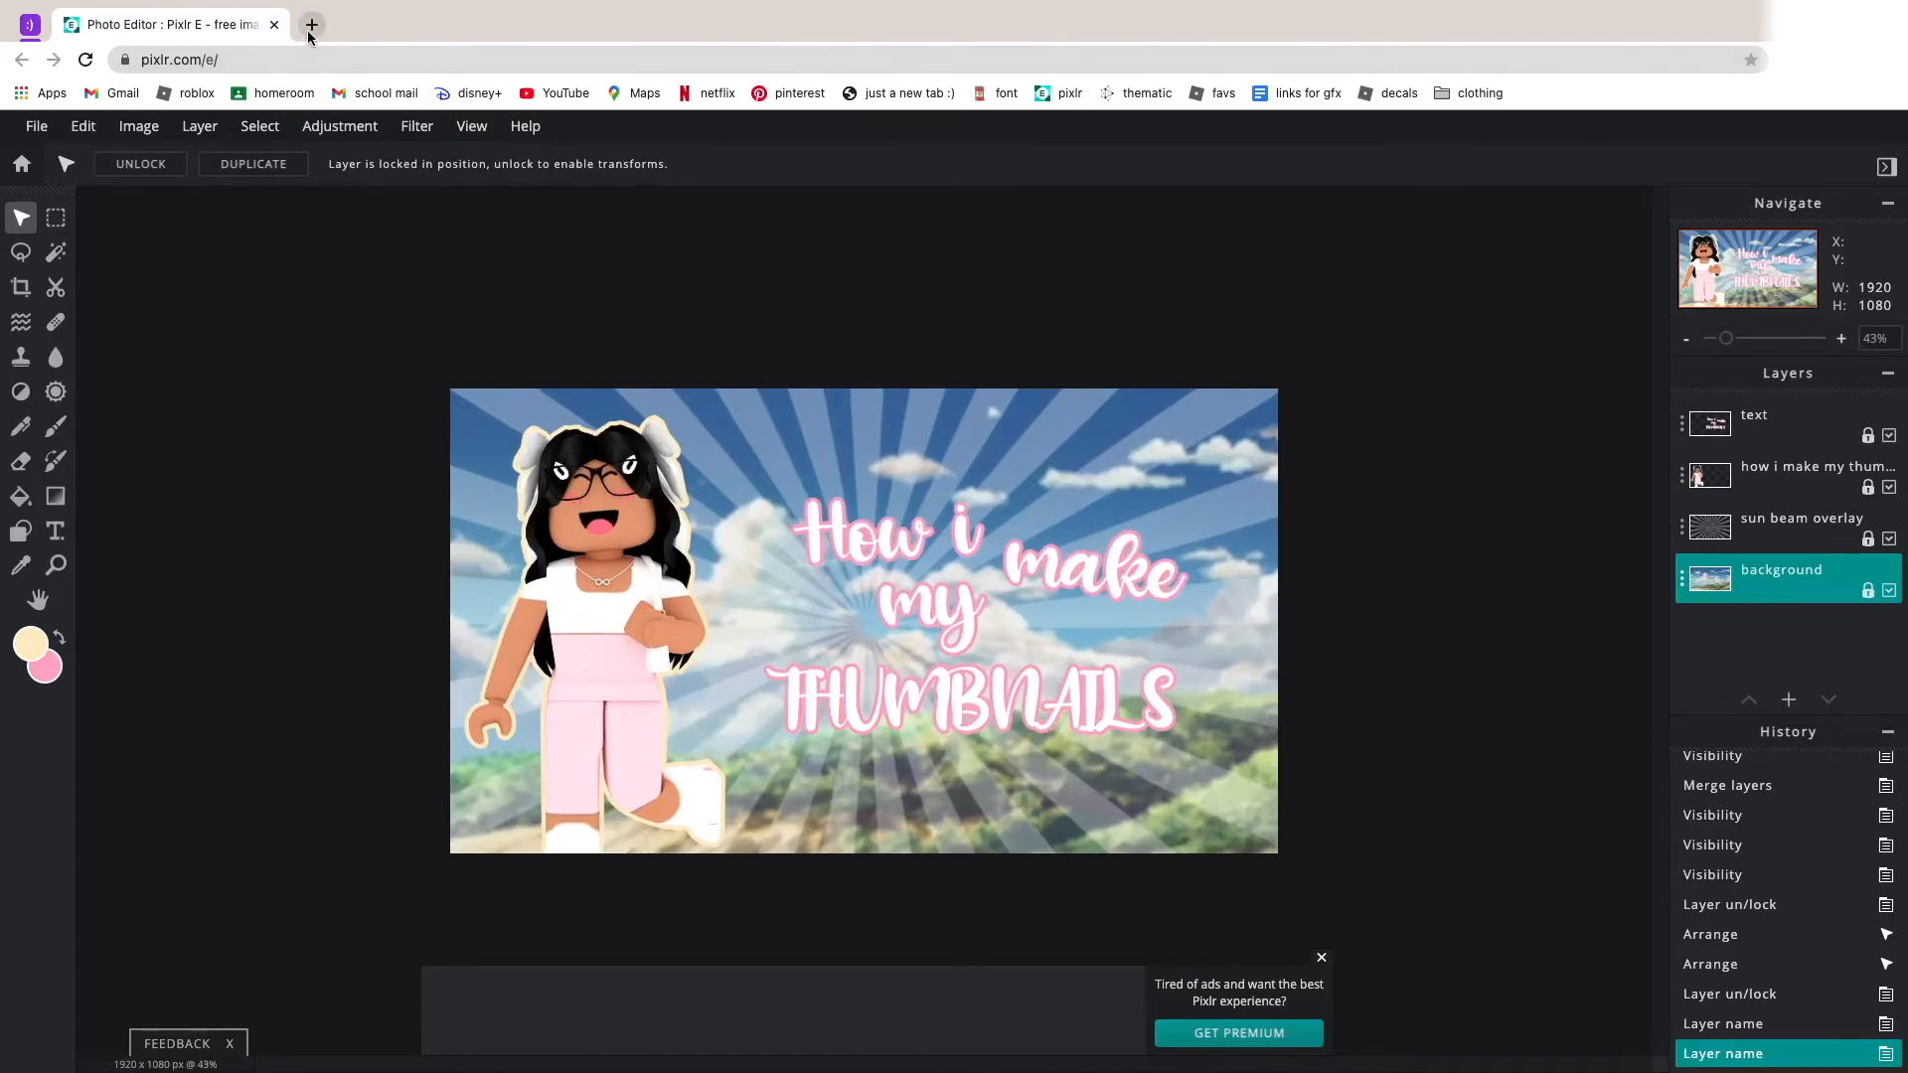
scroll(964, 431, down, 2)
scroll(895, 429, up, 4)
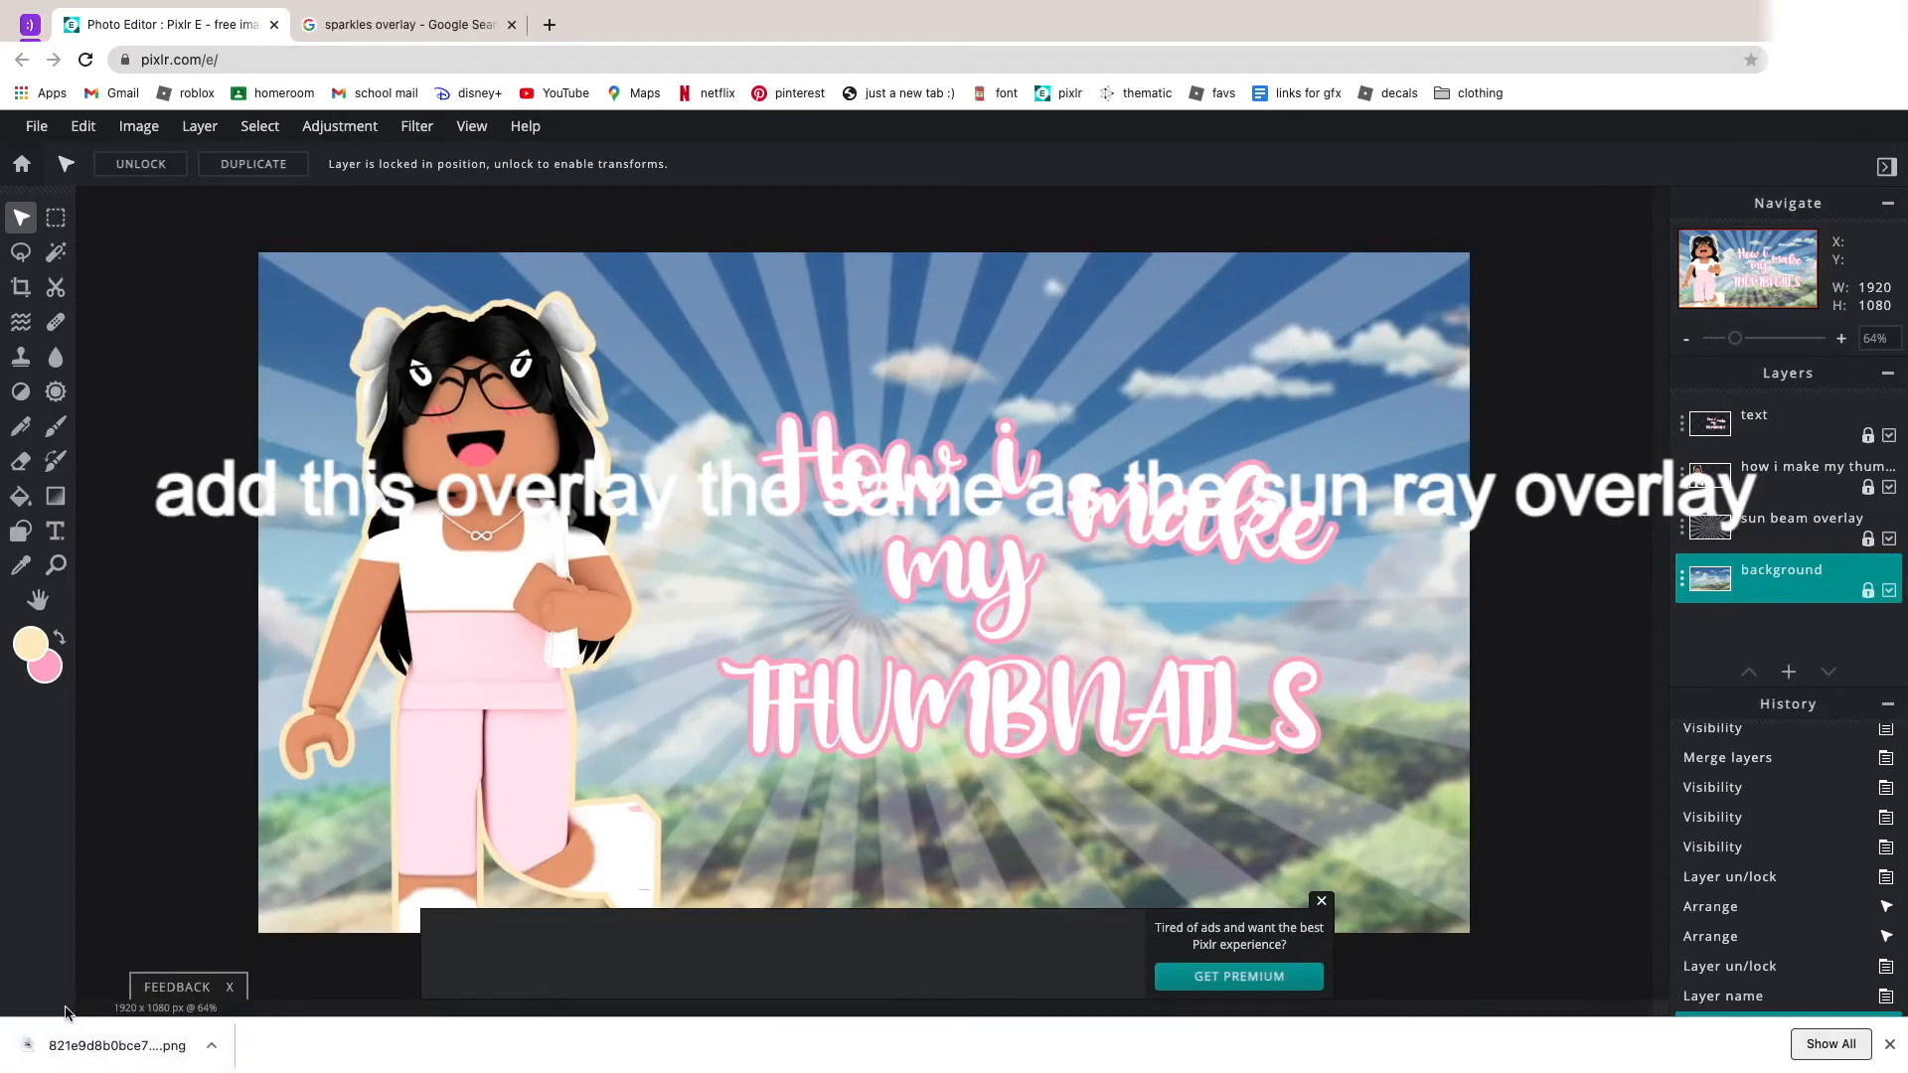
drag(118, 1046, 1073, 651)
click(1071, 648)
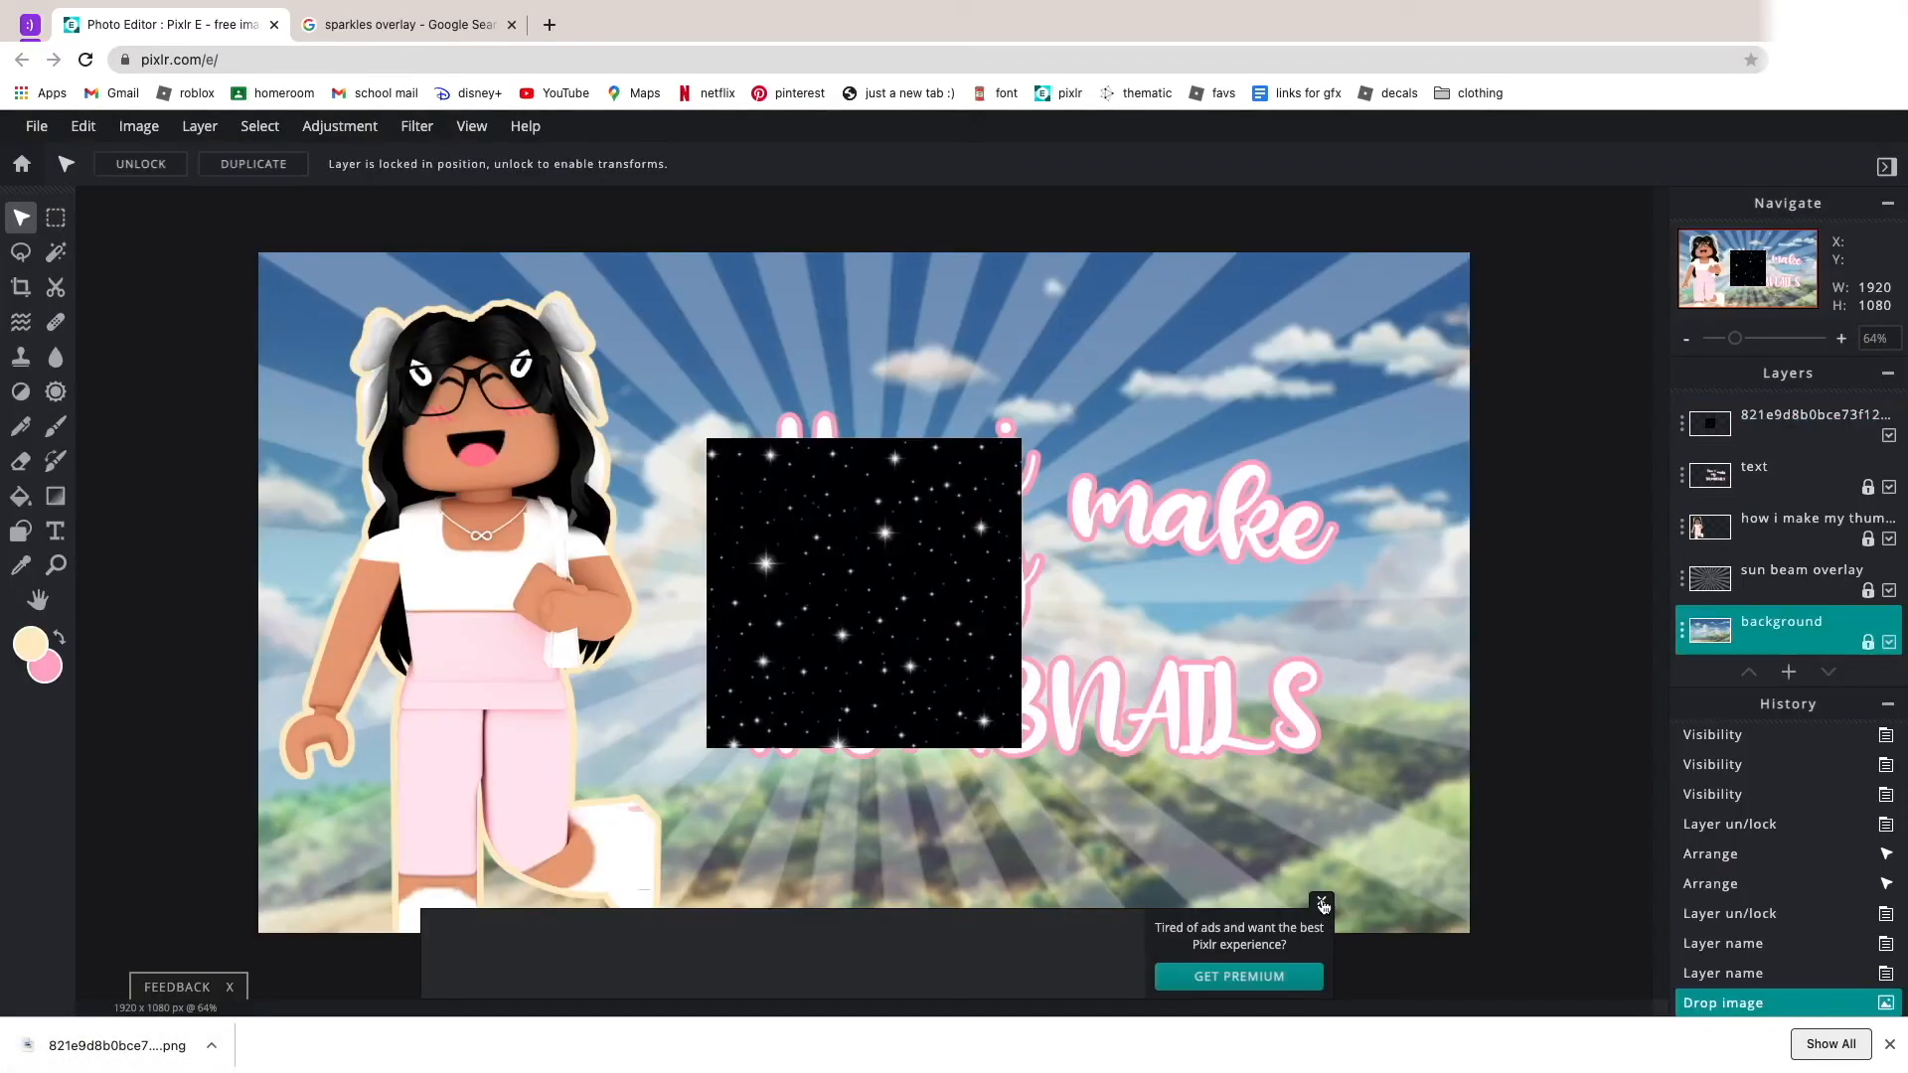
drag(795, 552, 351, 365)
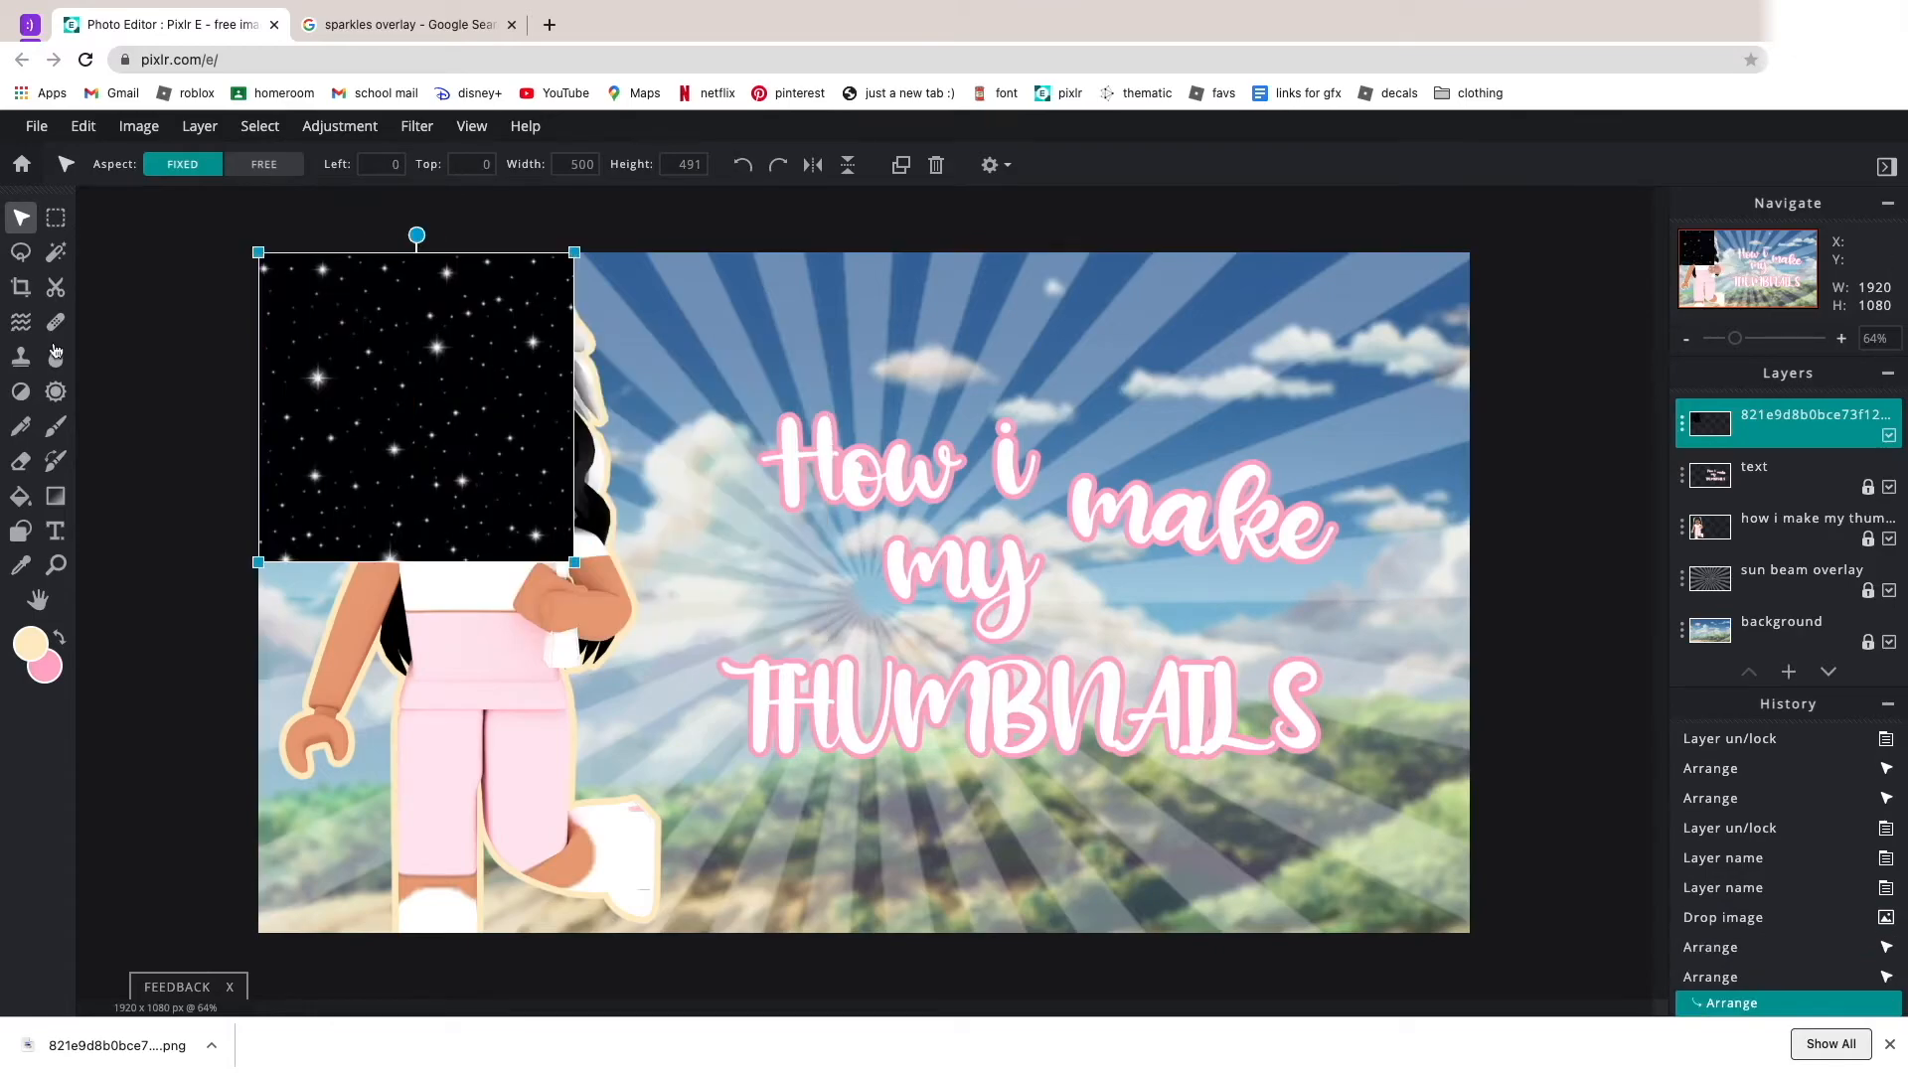
Try a Wand selection on the sparkles overlay's black area, then enlarge the overlay to the canvas's full height.
click(54, 250)
click(286, 298)
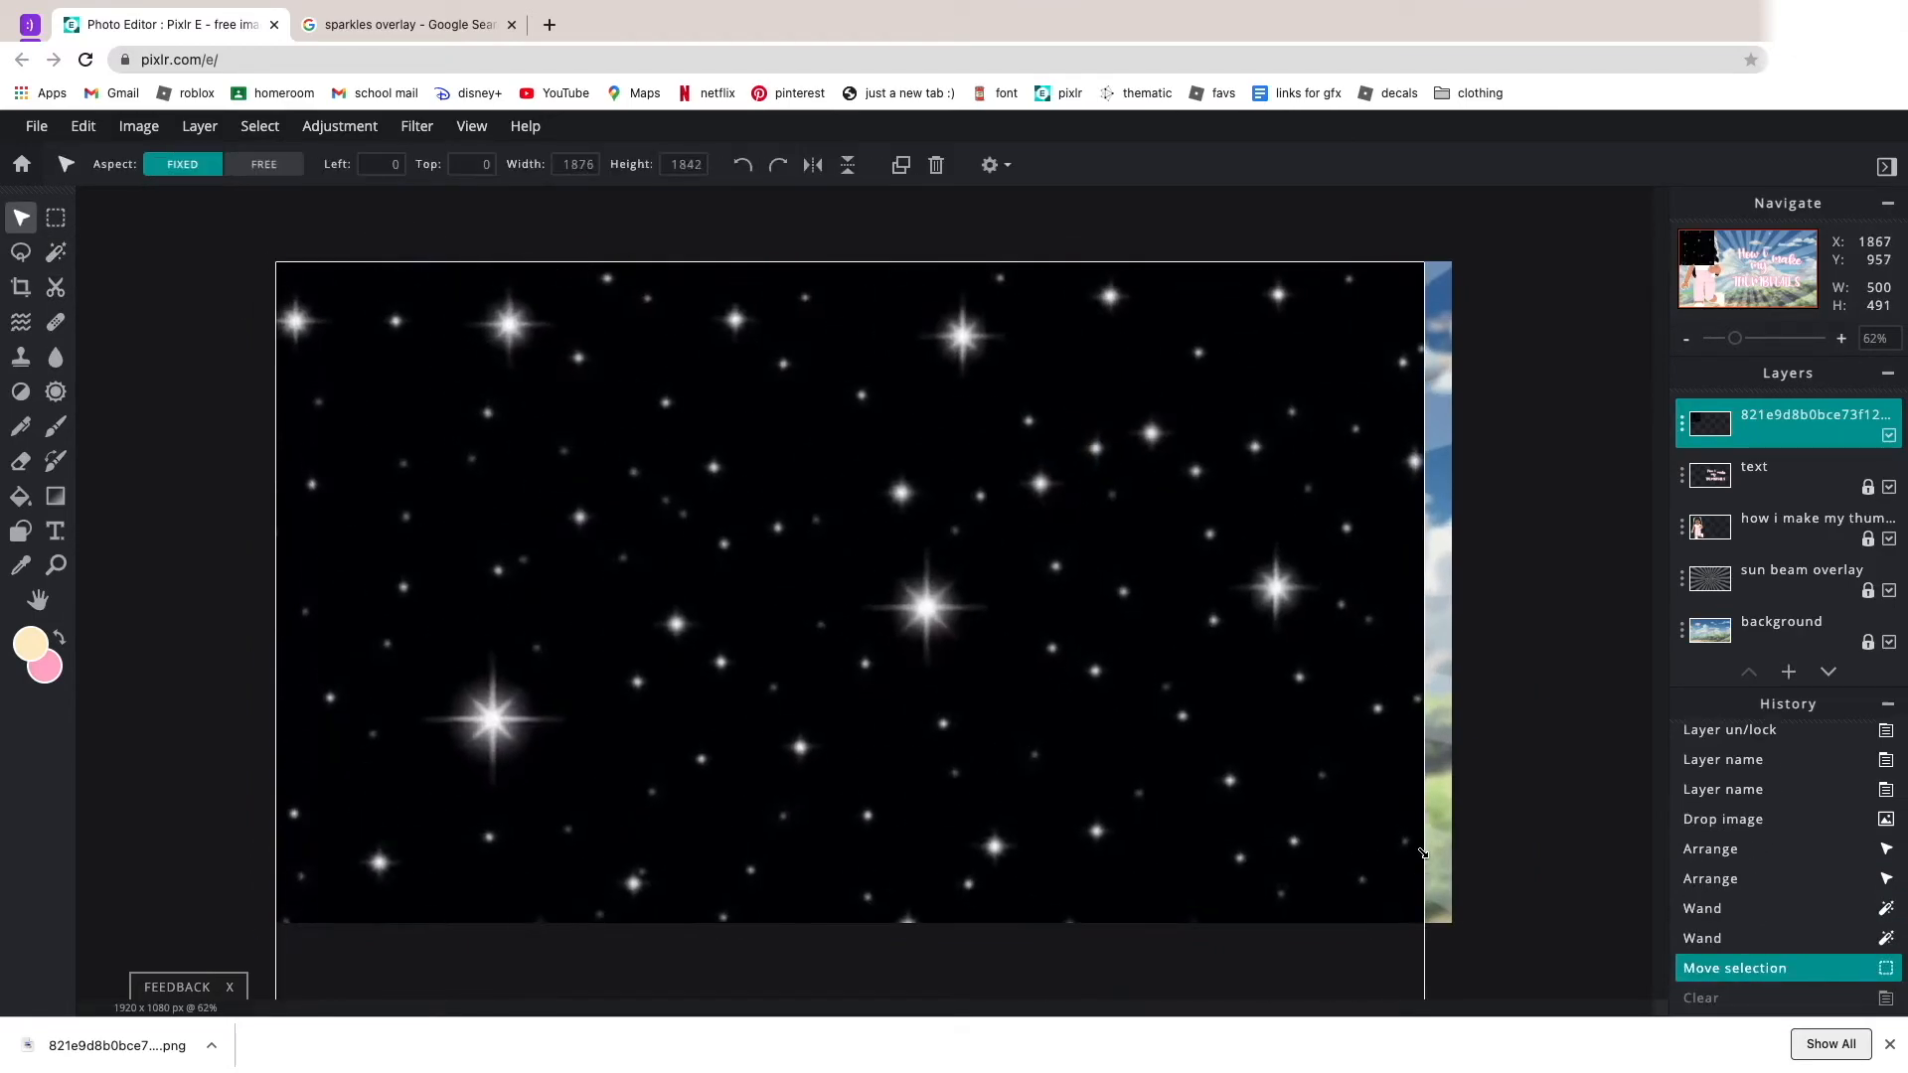
drag(954, 752, 936, 738)
Try a different blend mode on the sparkles layer, then set it back to None.
click(1682, 425)
click(1535, 502)
click(1531, 564)
click(1520, 502)
click(1502, 543)
Duplicate the sparkles overlay and place the copy beside the original to cover the right half of the canvas.
click(1005, 445)
click(1816, 418)
click(901, 165)
click(813, 164)
drag(673, 463, 1344, 469)
click(1554, 367)
Merge the sparkles copy down into the original sparkles layer and open the merged layer's settings.
scroll(1554, 366, down, 5)
click(1682, 424)
click(1550, 689)
click(1682, 425)
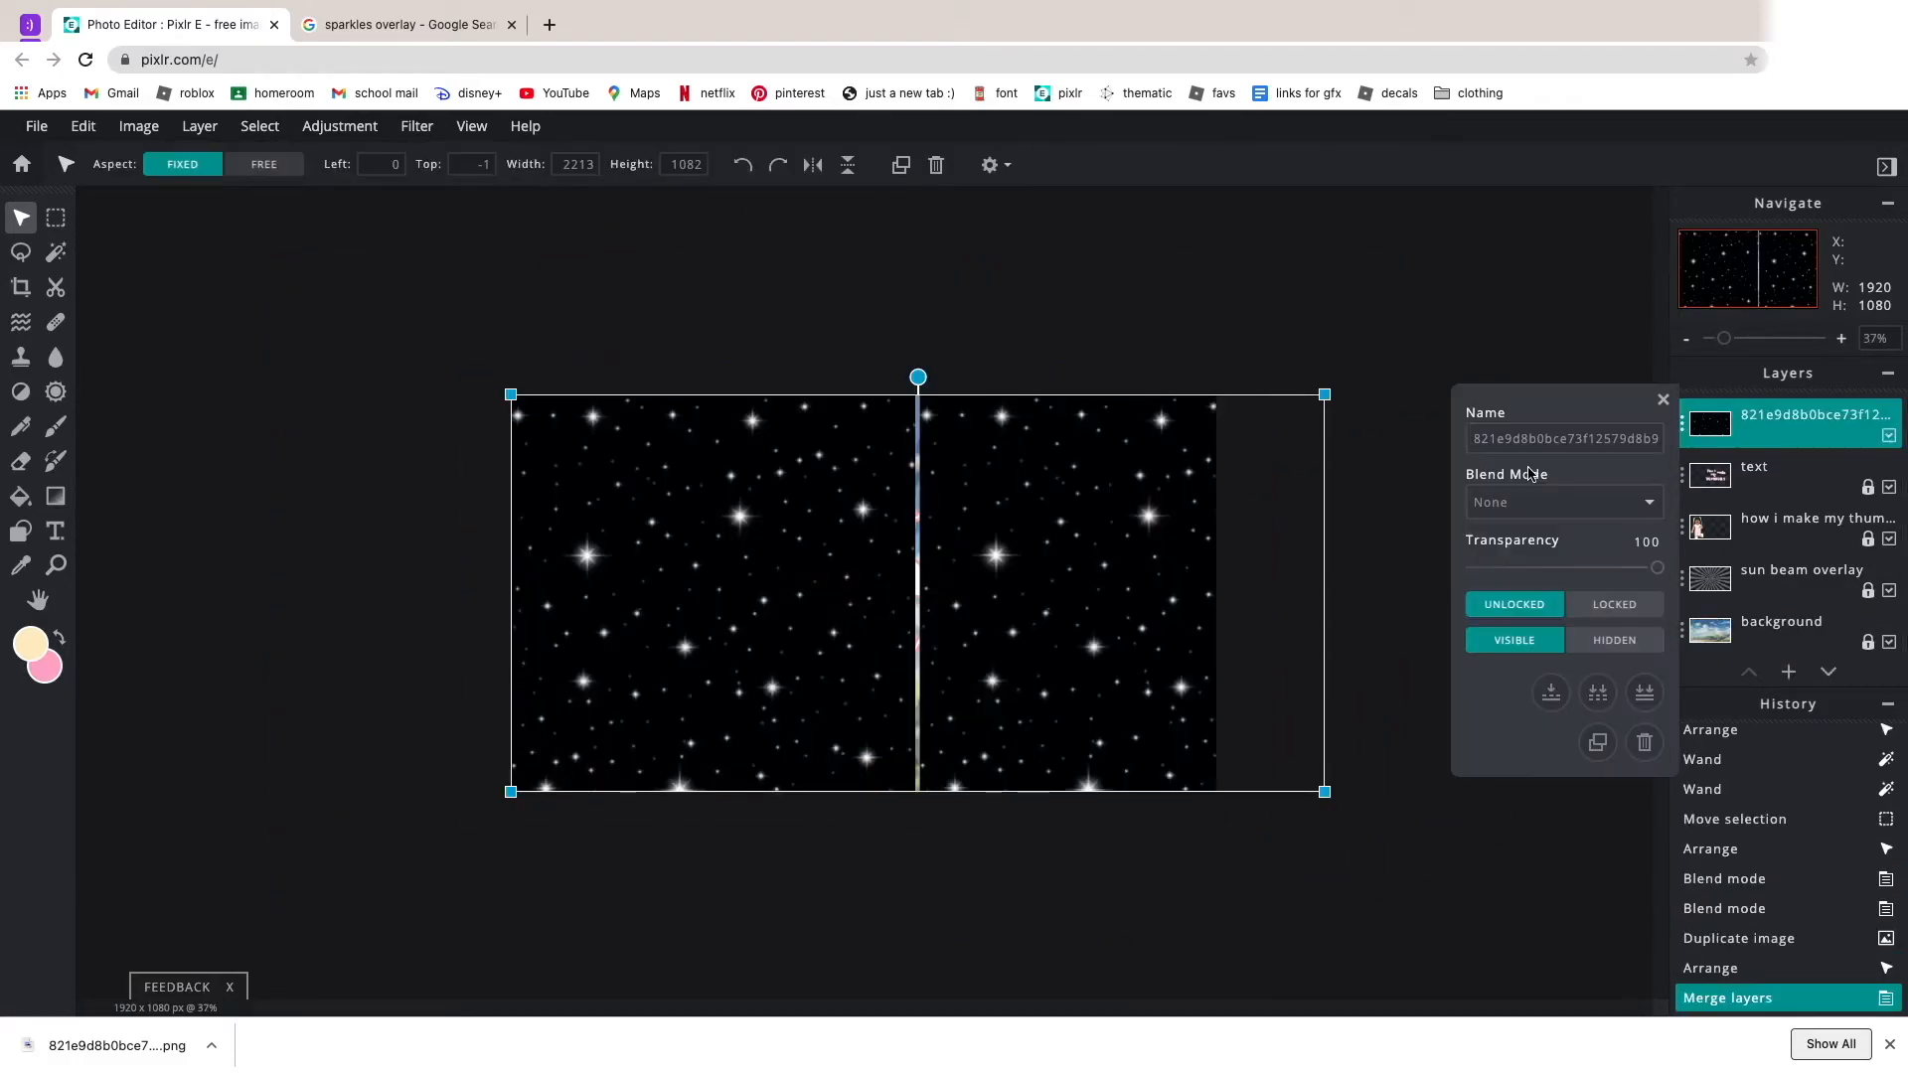
Undo the sparkles merge, shift the copy to close the gap between the halves, and merge it down again.
key(super+z)
drag(1187, 451, 1175, 451)
click(1682, 424)
click(1550, 689)
Set the merged sparkles layer's blend mode to Screen and rename the layer "sparkles overlay".
click(1535, 502)
click(1531, 564)
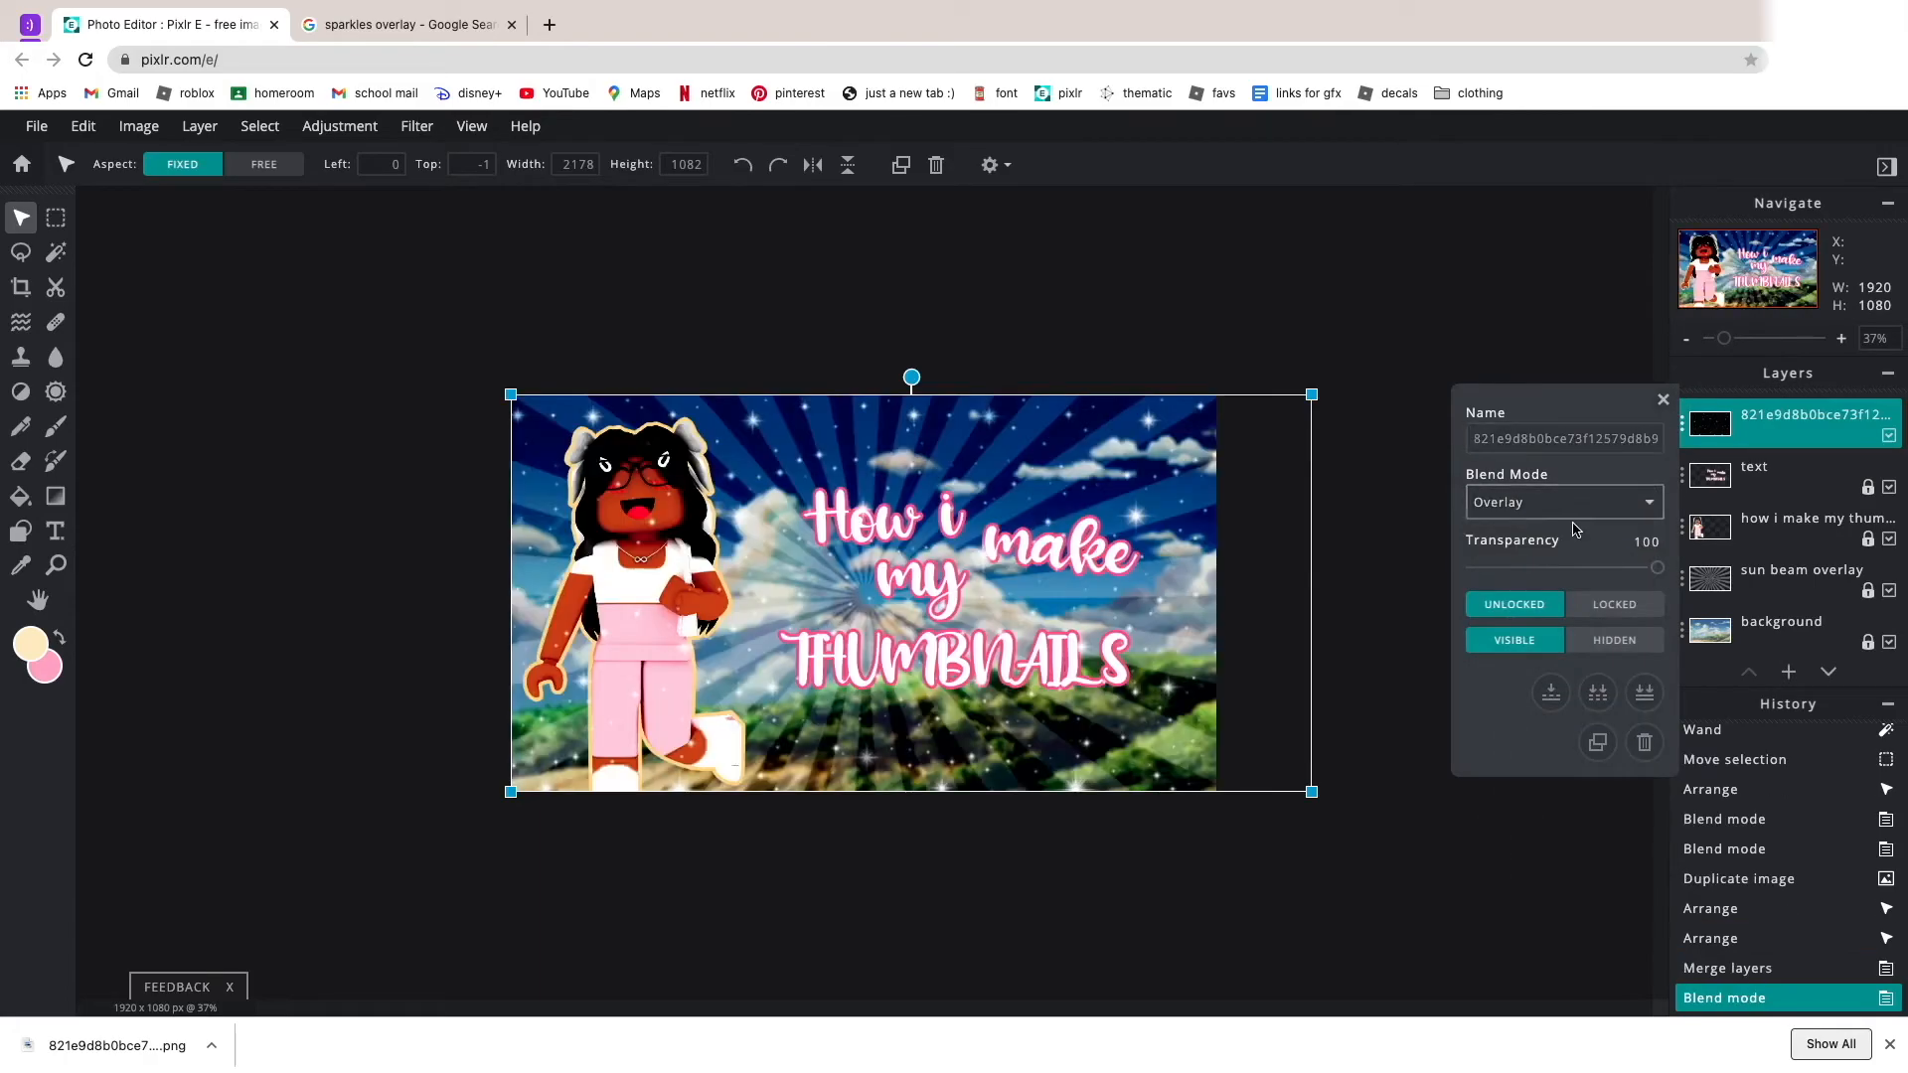
click(1535, 502)
click(1503, 542)
text(sparkles overlay)
scroll(1646, 354, down, 3)
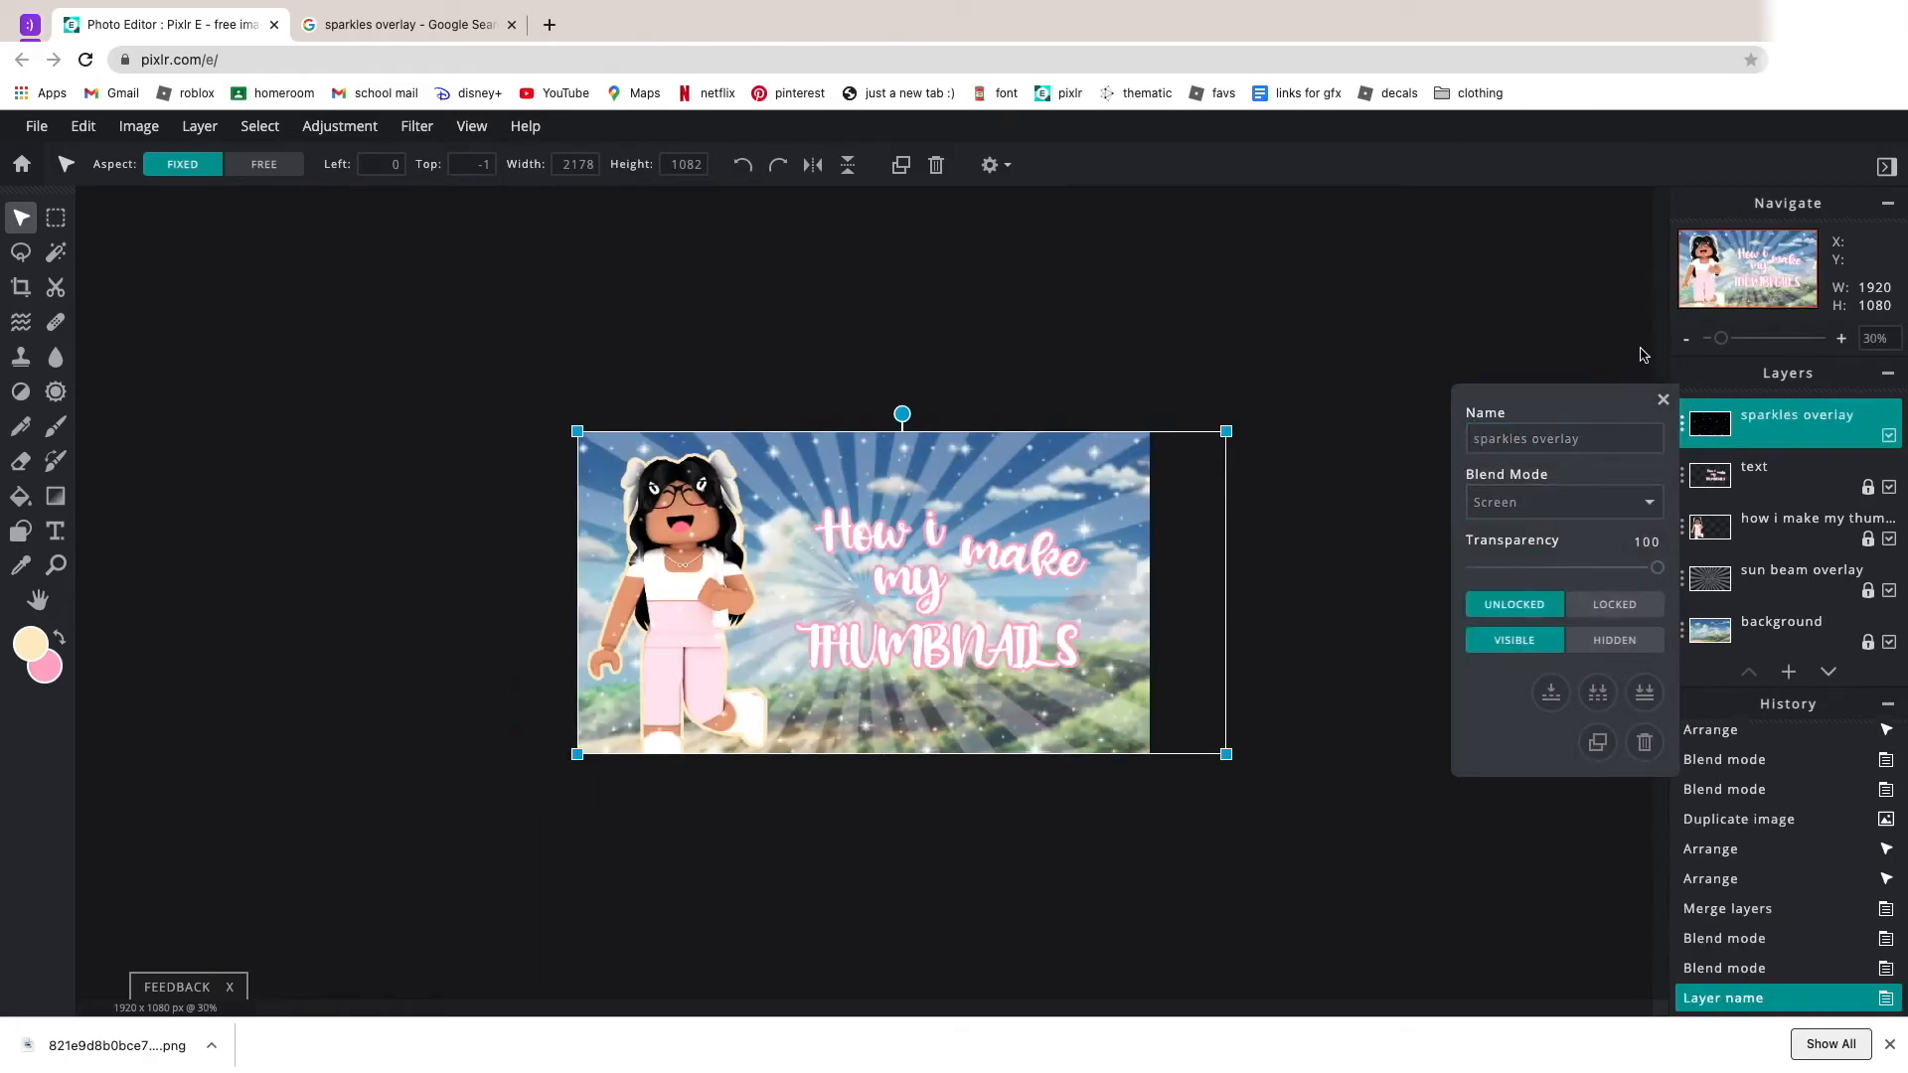
scroll(1649, 352, up, 6)
click(1662, 400)
Reorder the sparkles overlay layer to sit between the avatar and sun beam layers, and lock it.
click(1828, 673)
click(1829, 673)
click(1828, 673)
click(1748, 672)
click(1751, 646)
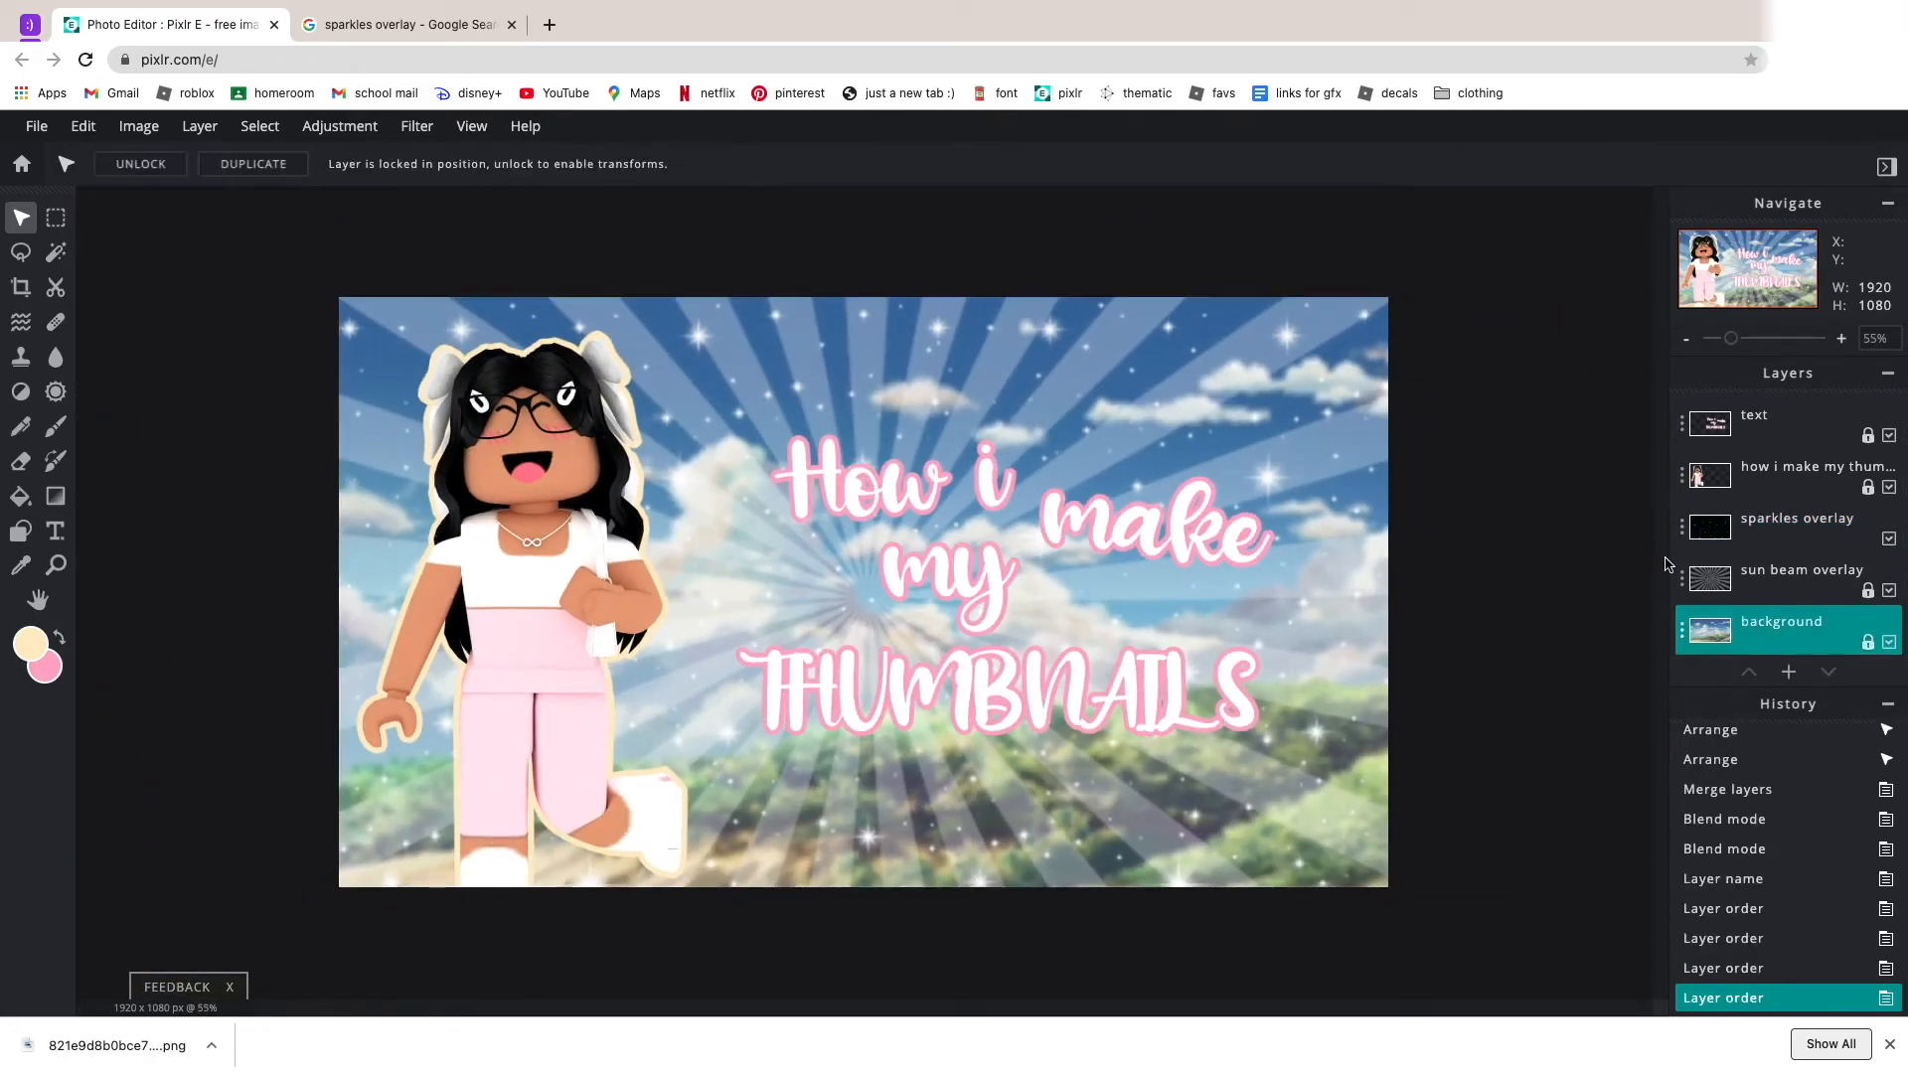
click(1682, 528)
click(1637, 704)
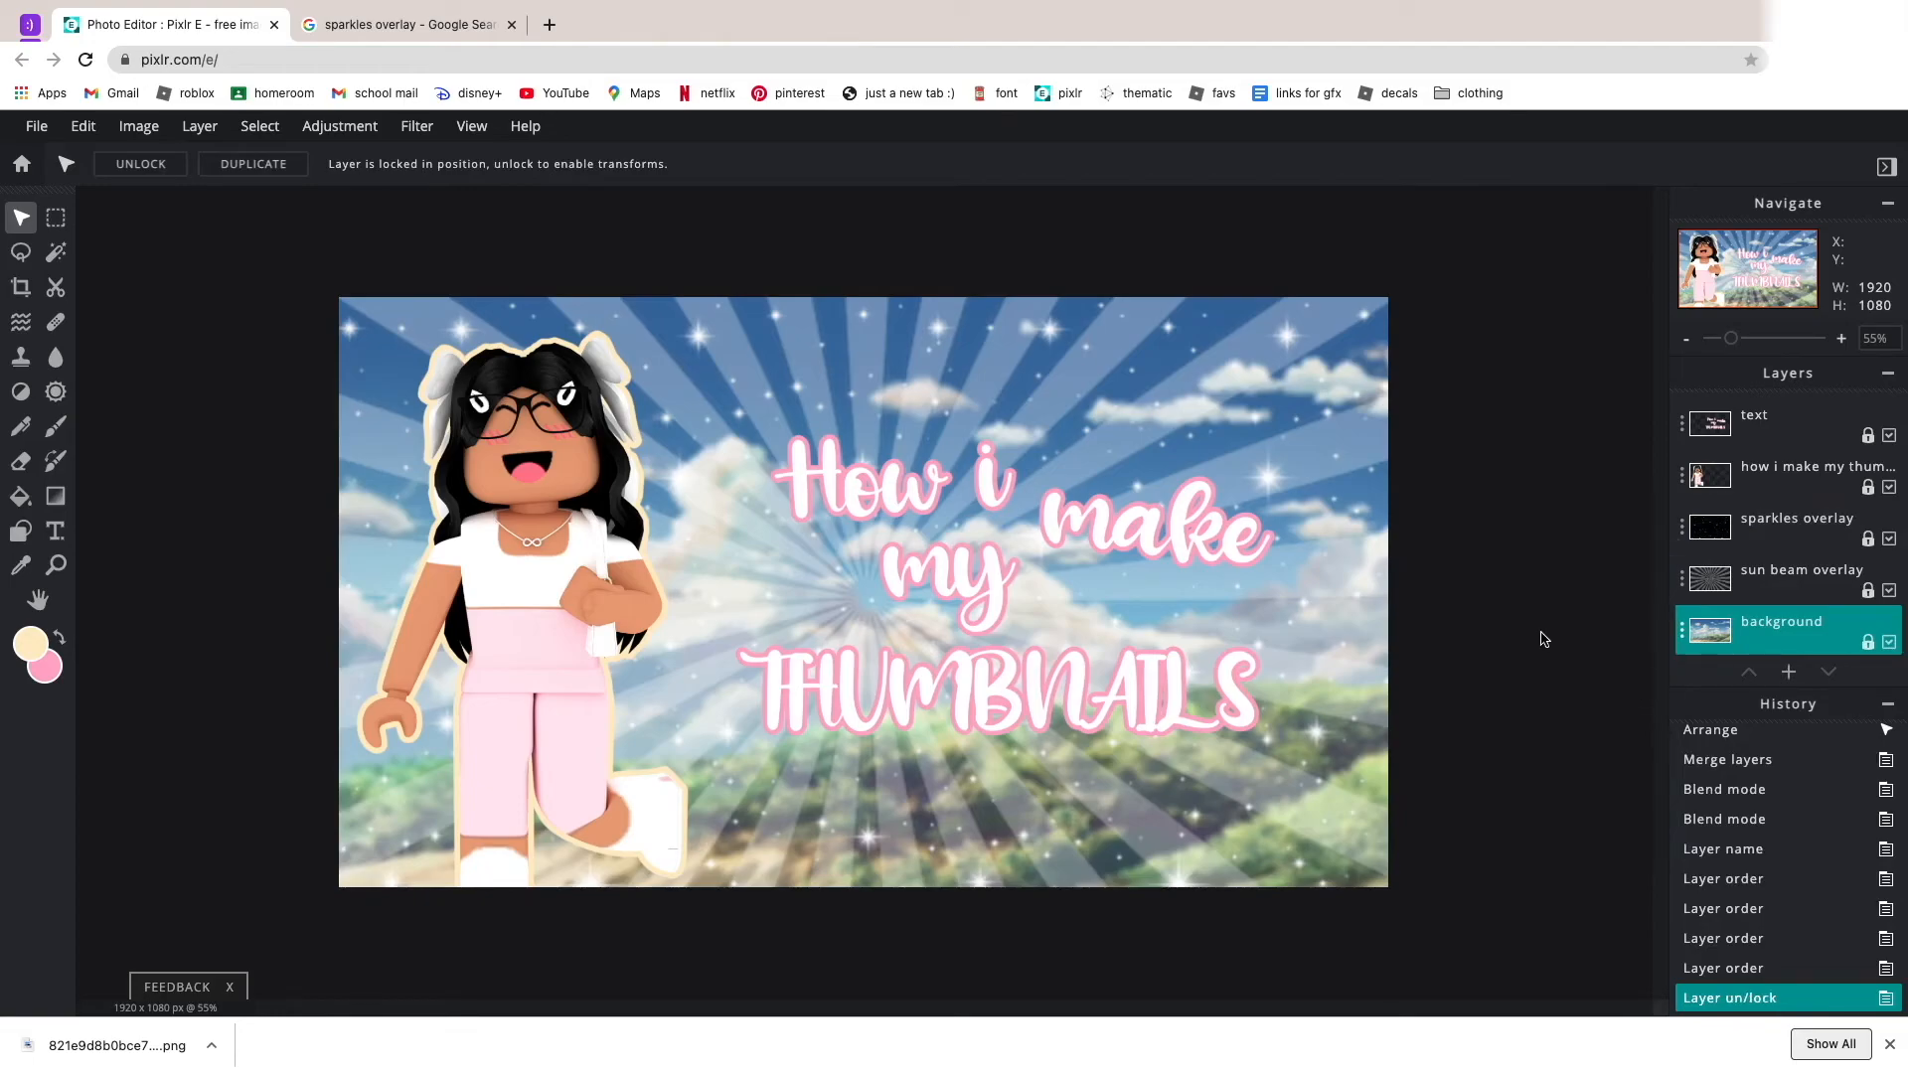
Unlock the text layer, enlarge the title to about 2040 × 1148 px and move it higher on the canvas.
scroll(1546, 639, down, 3)
scroll(1535, 633, up, 2)
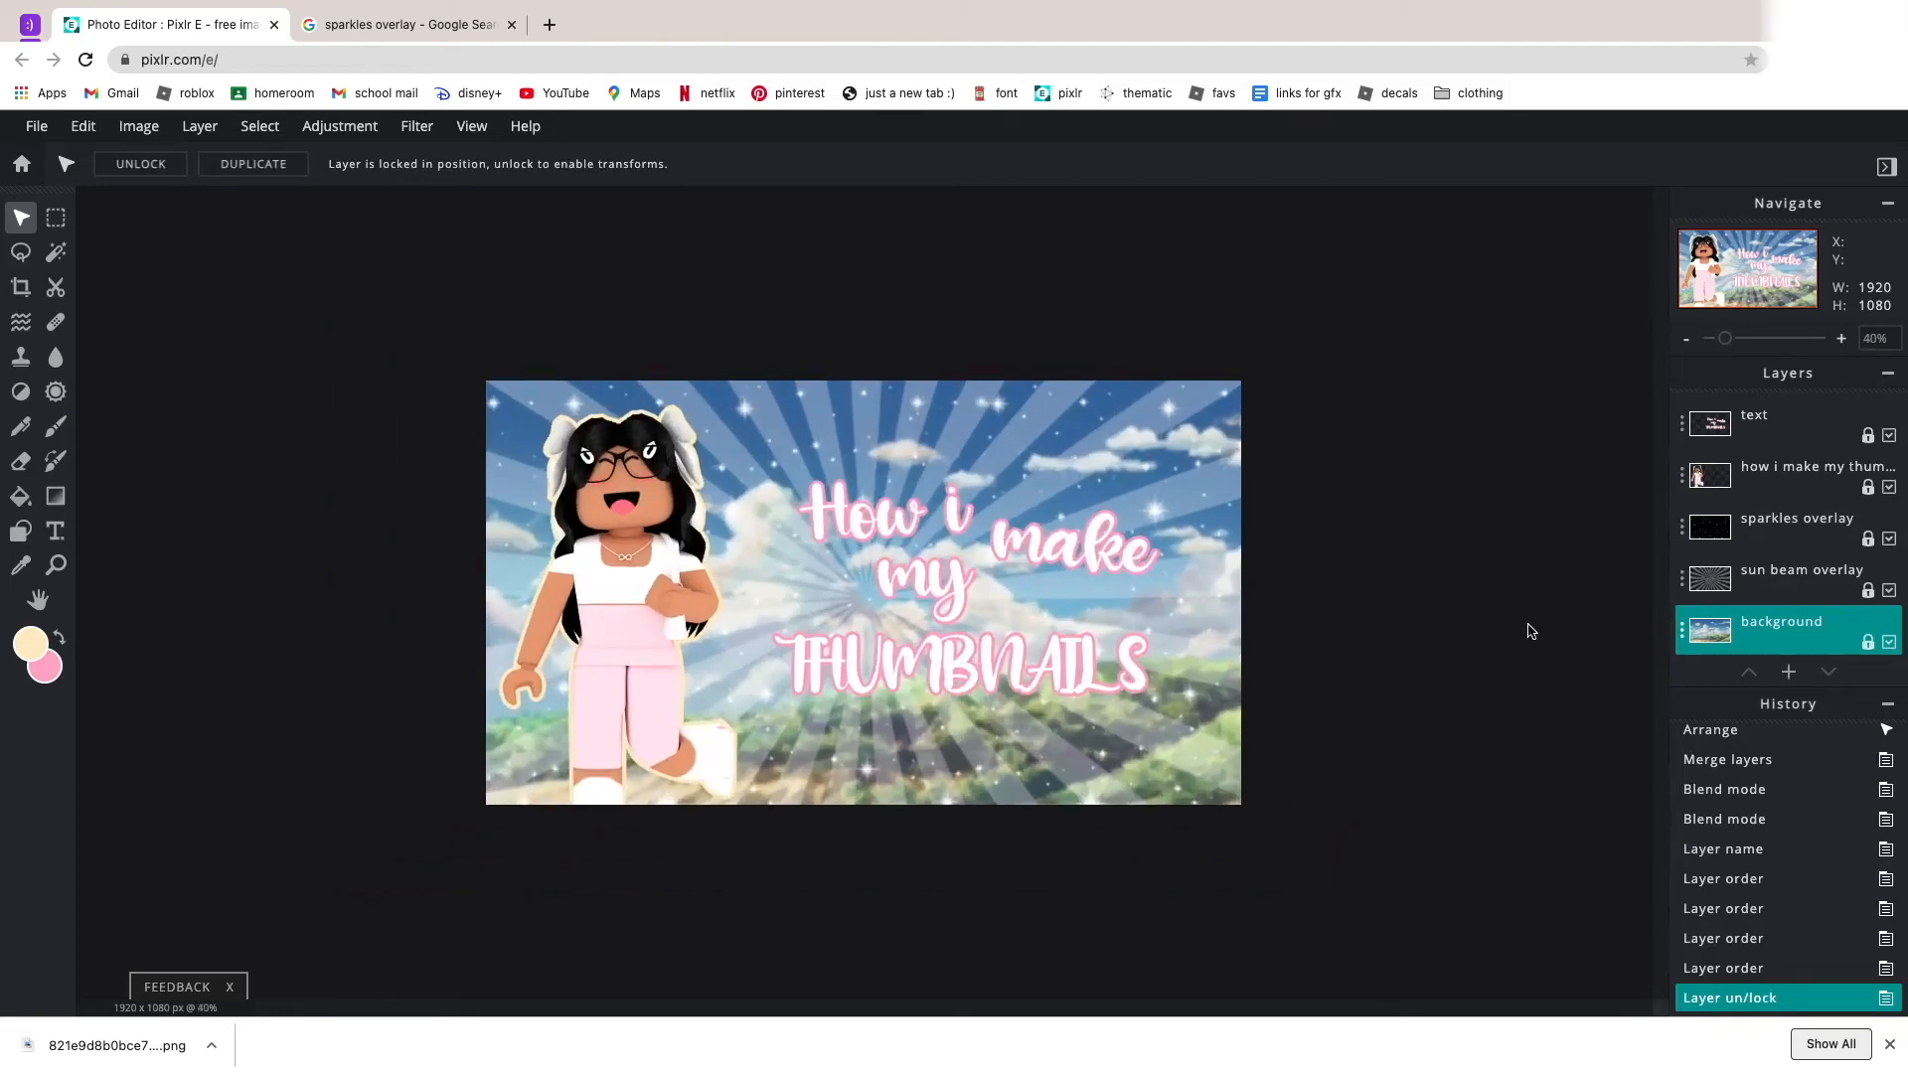
scroll(1196, 468, down, 2)
scroll(1202, 471, up, 4)
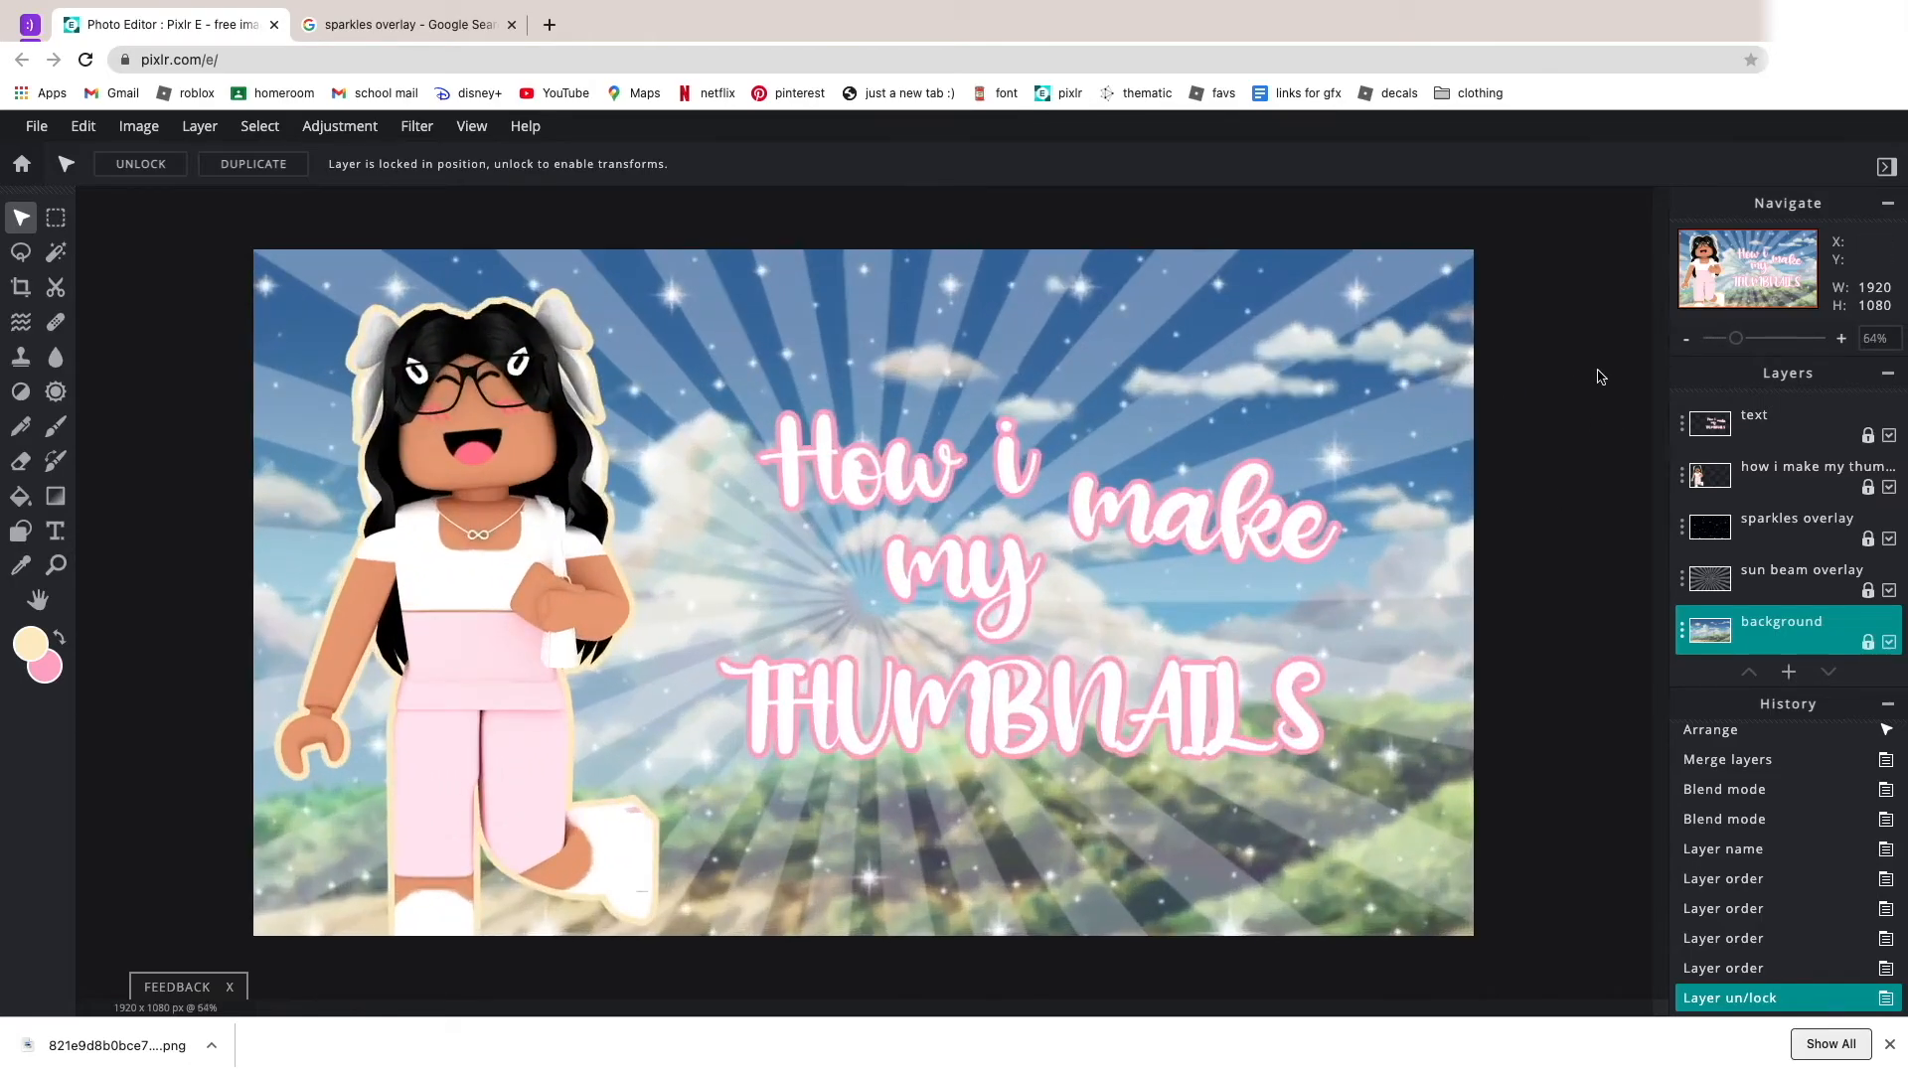
click(1699, 421)
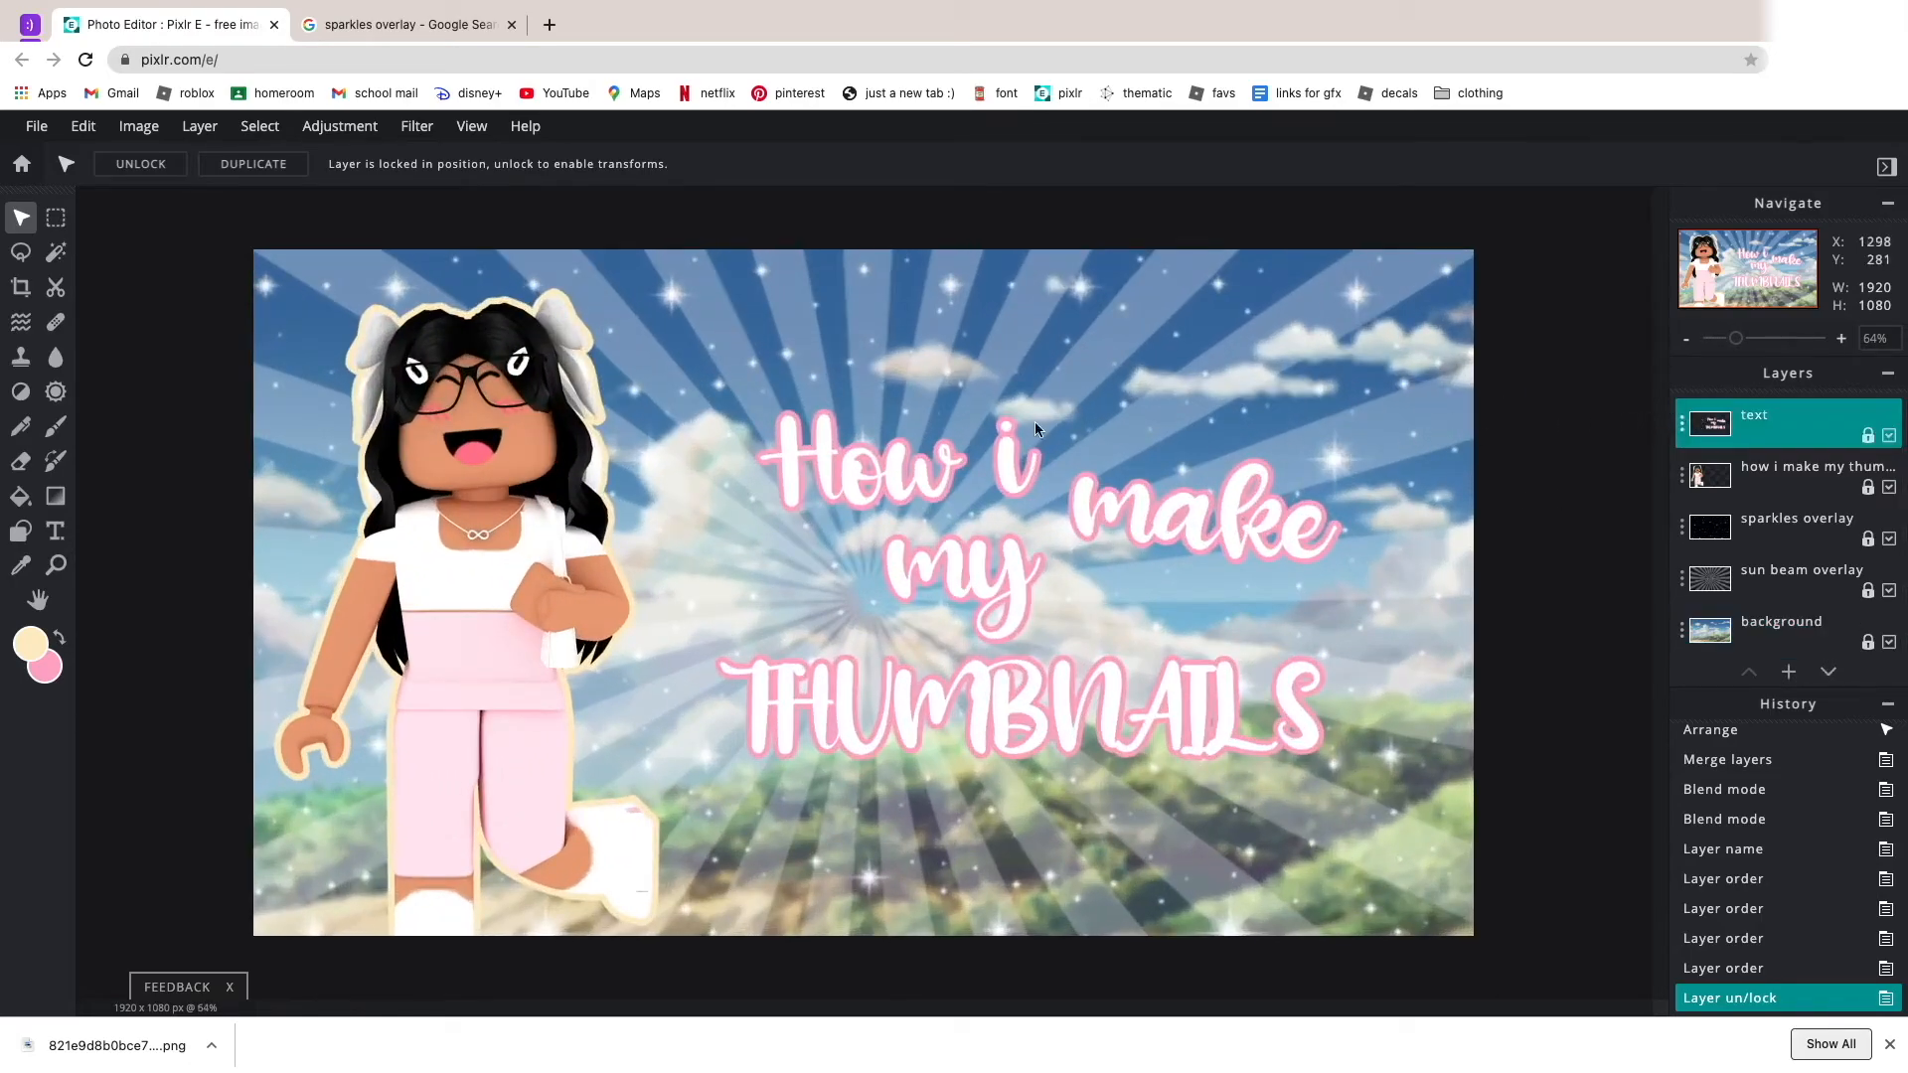
click(140, 164)
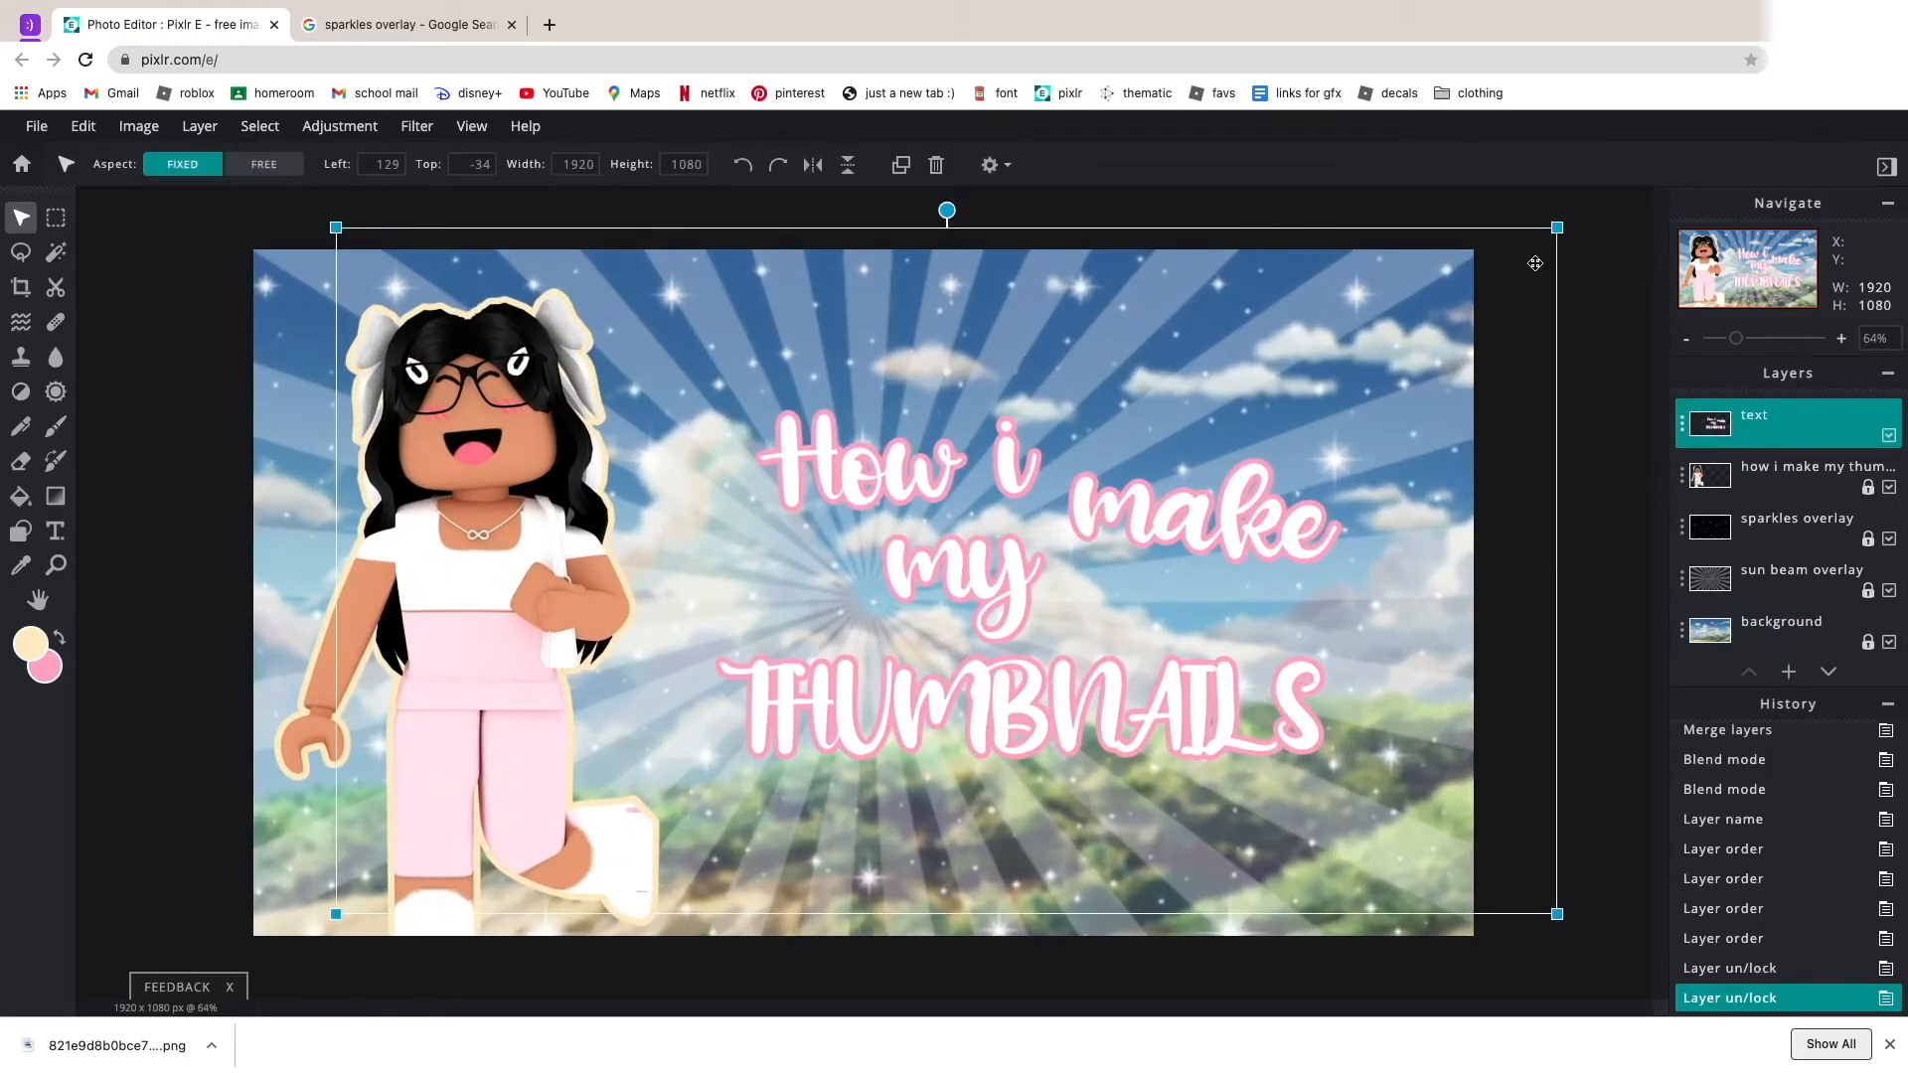
drag(1559, 227, 1633, 183)
drag(1301, 557, 1265, 494)
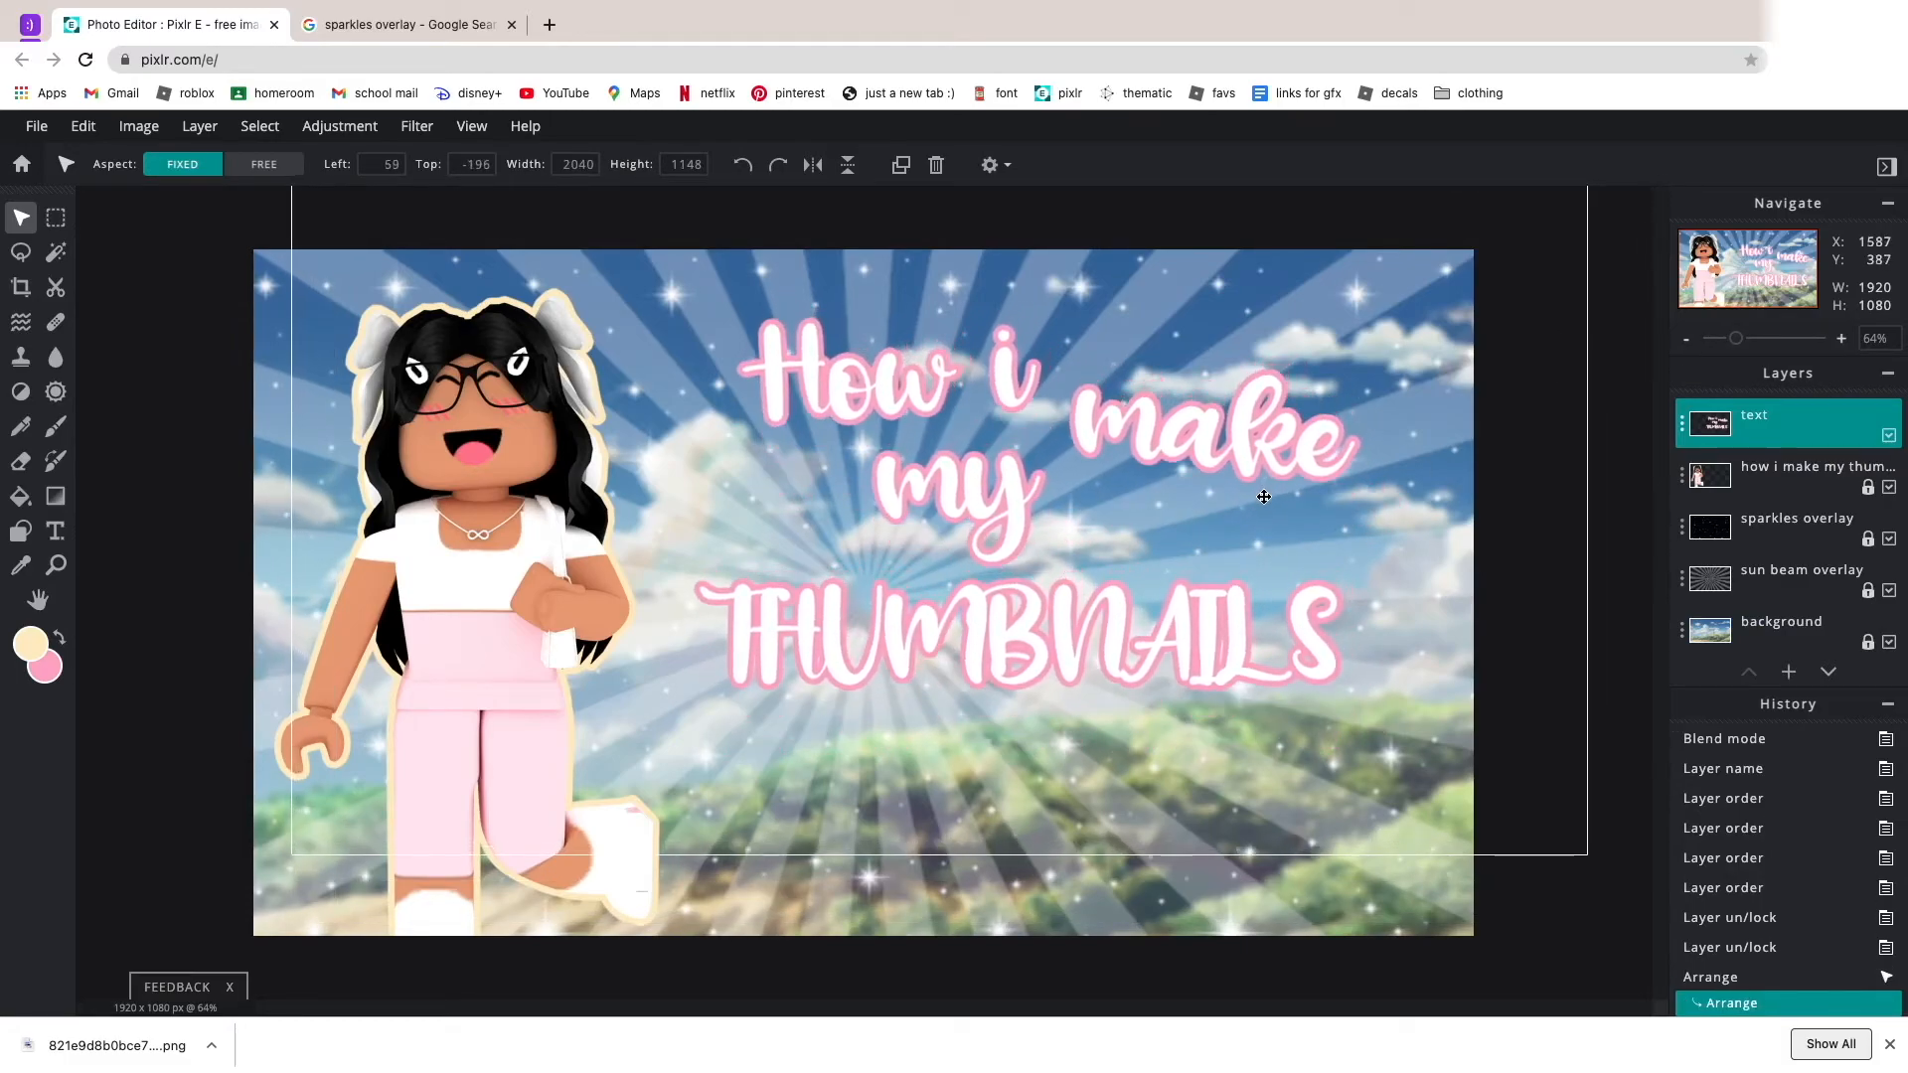
click(1598, 554)
Nudge the title slightly down and left to balance it beside the avatar.
scroll(1597, 555, down, 6)
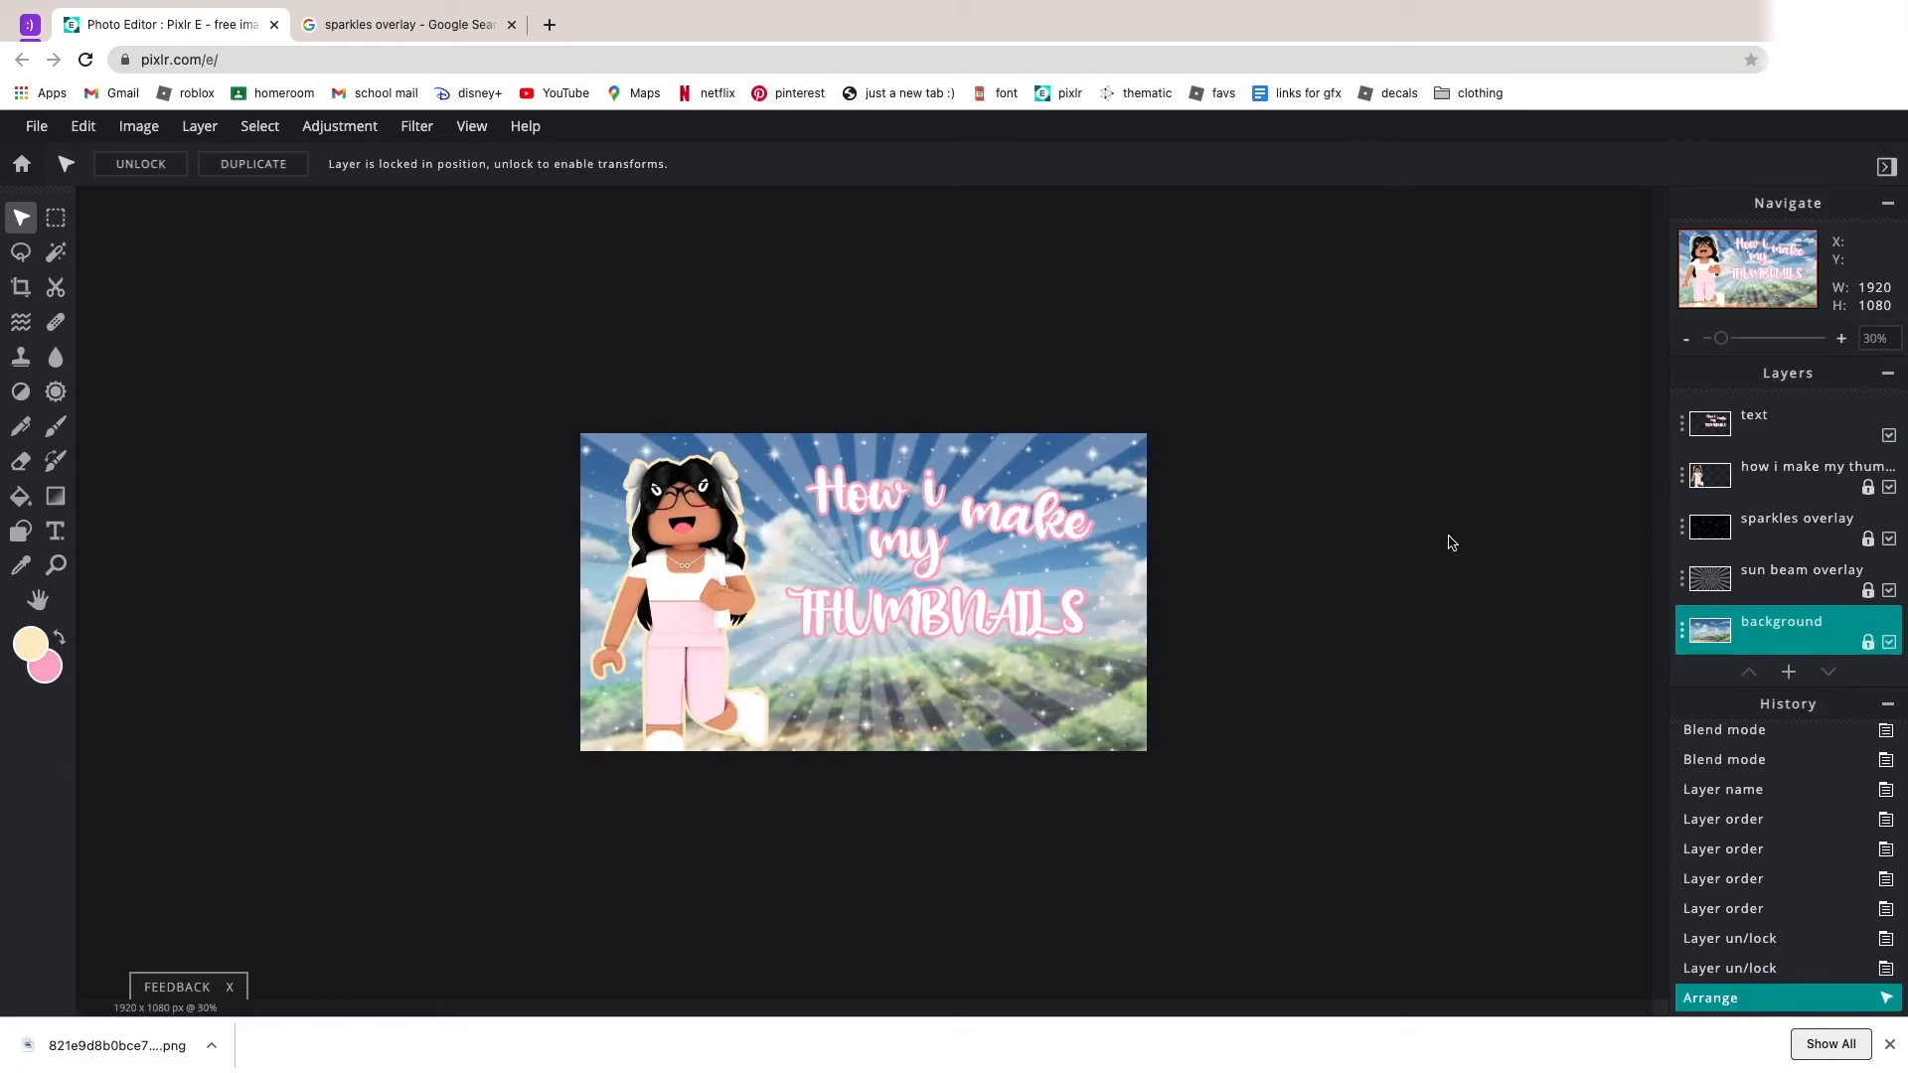
scroll(1478, 545, up, 2)
drag(1133, 502, 1133, 513)
click(1334, 525)
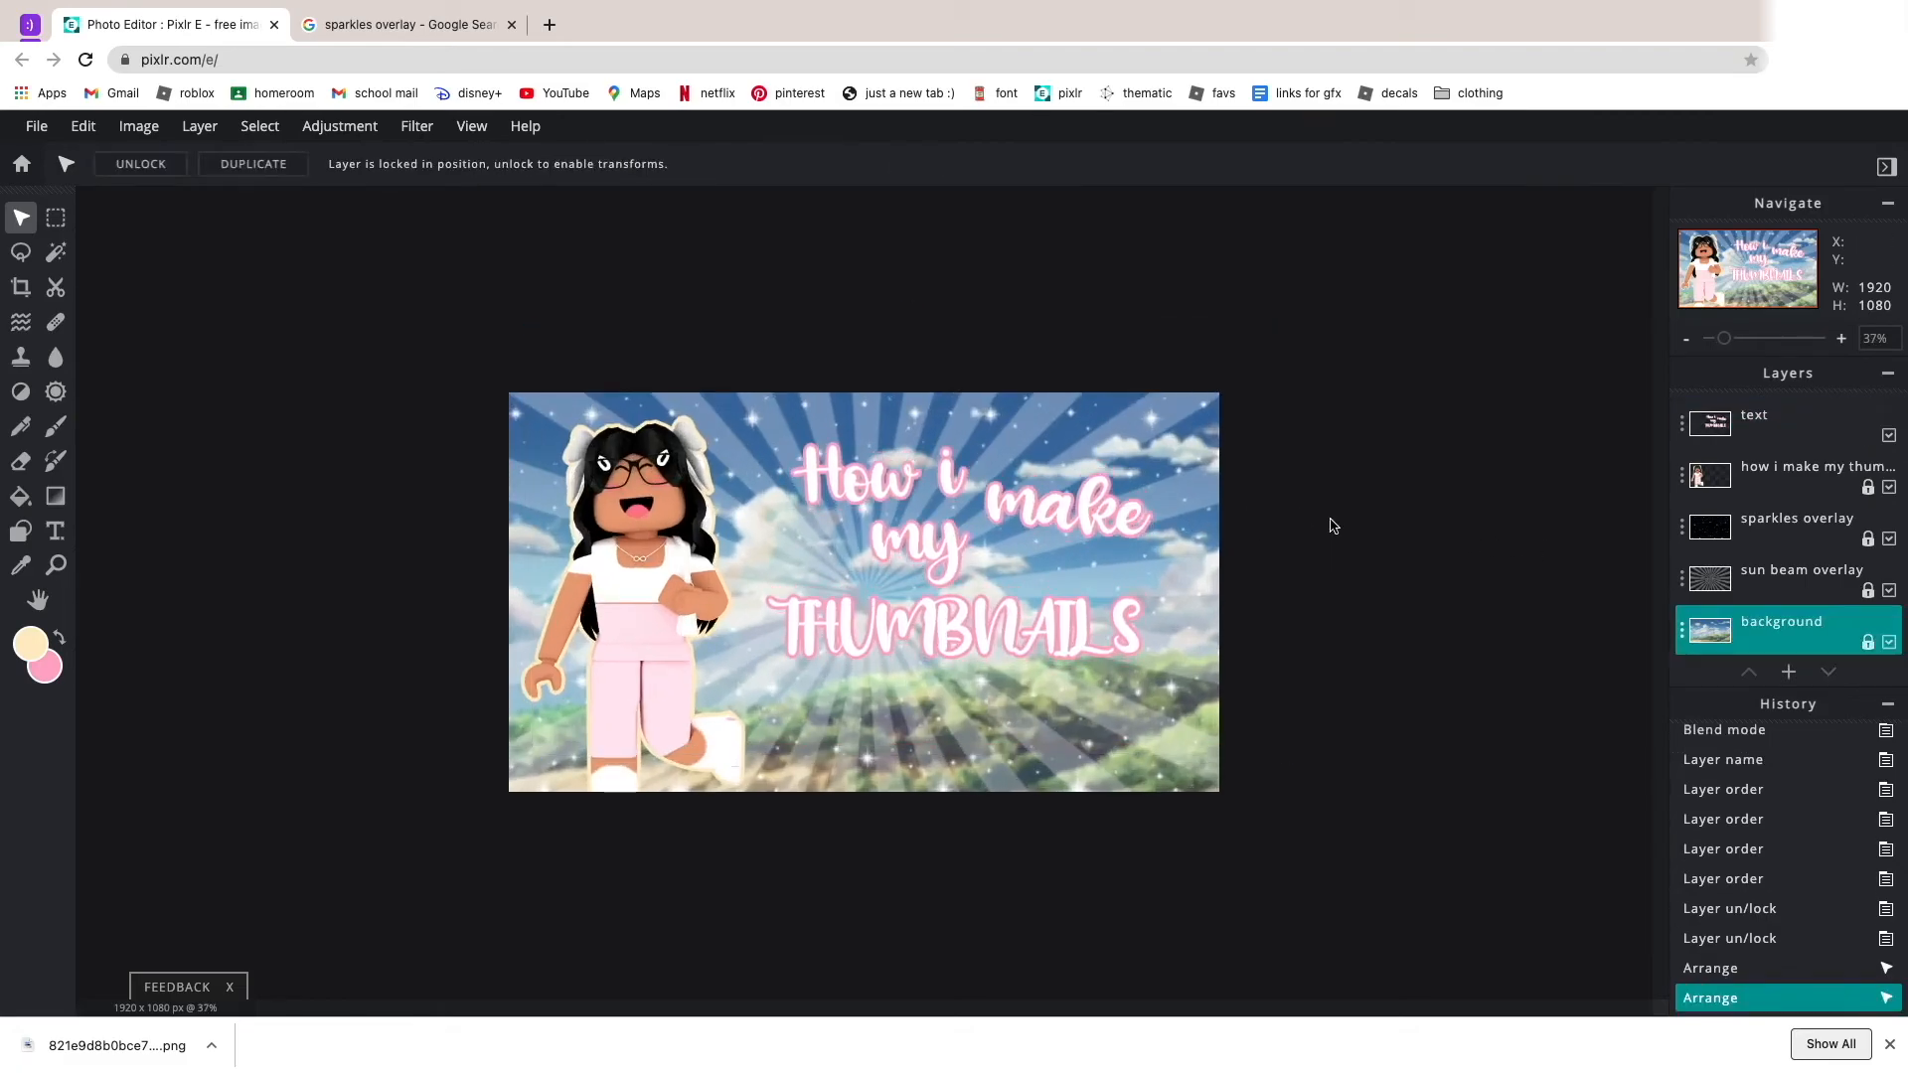
scroll(775, 388, down, 3)
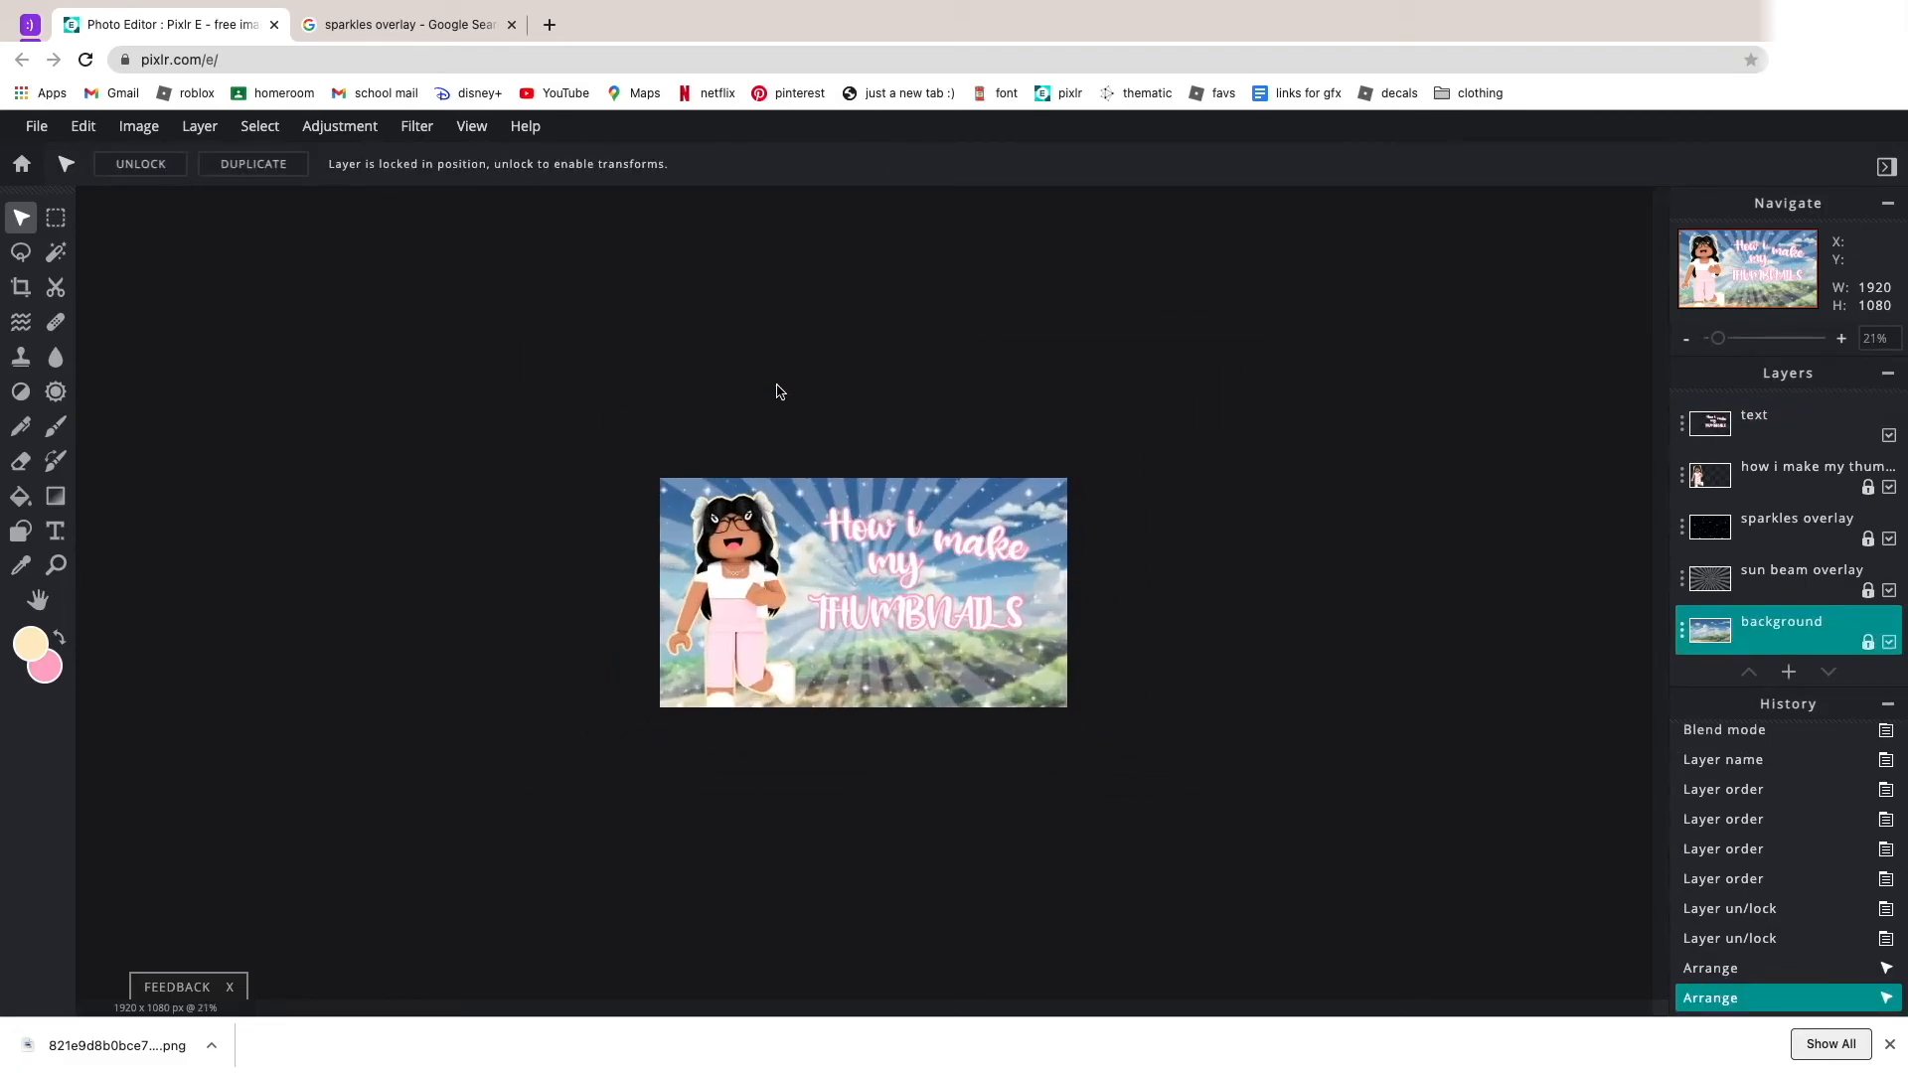
scroll(1064, 497, up, 5)
click(1136, 578)
drag(1138, 557, 1140, 575)
drag(1153, 467, 1142, 465)
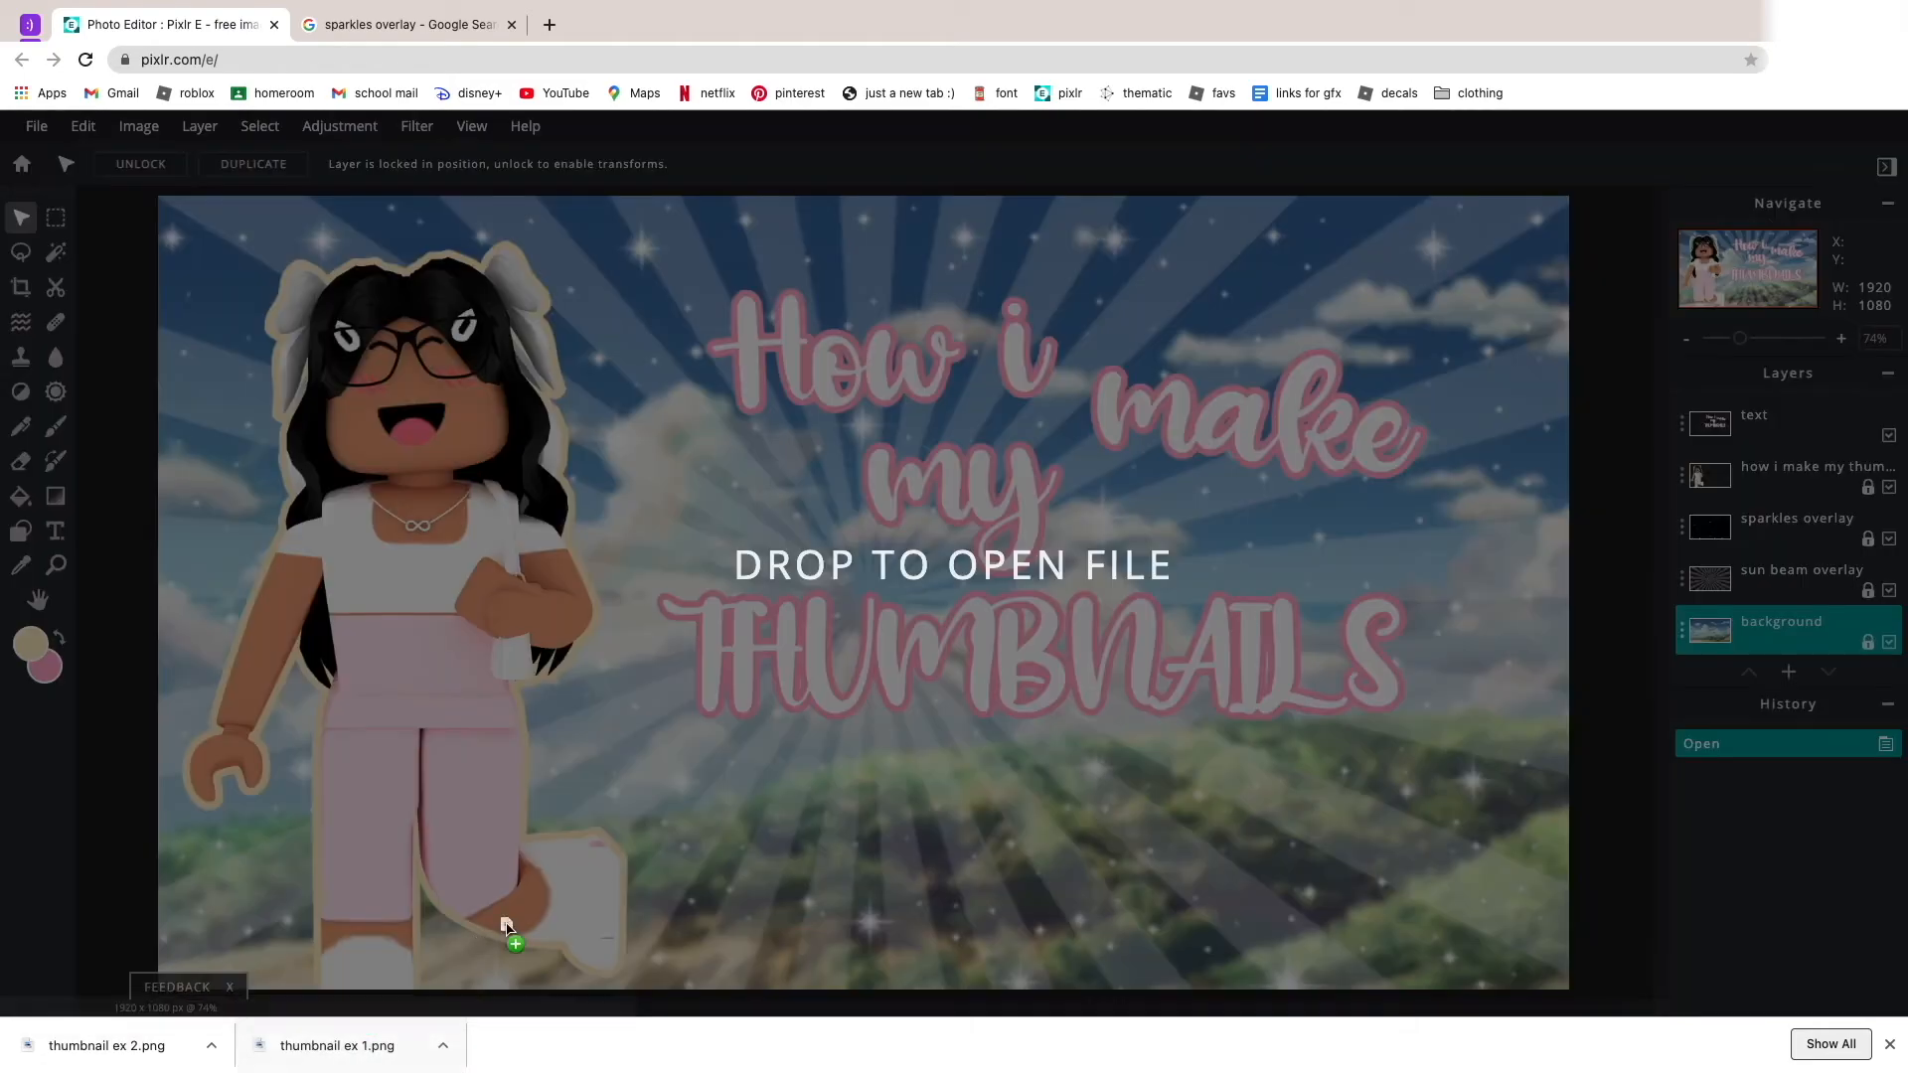
Add thumbnail ex 1.png to the canvas as a new layer and shrink it to about 526 × 296 px.
drag(503, 928, 1133, 611)
scroll(1061, 769, down, 5)
scroll(1153, 447, up, 4)
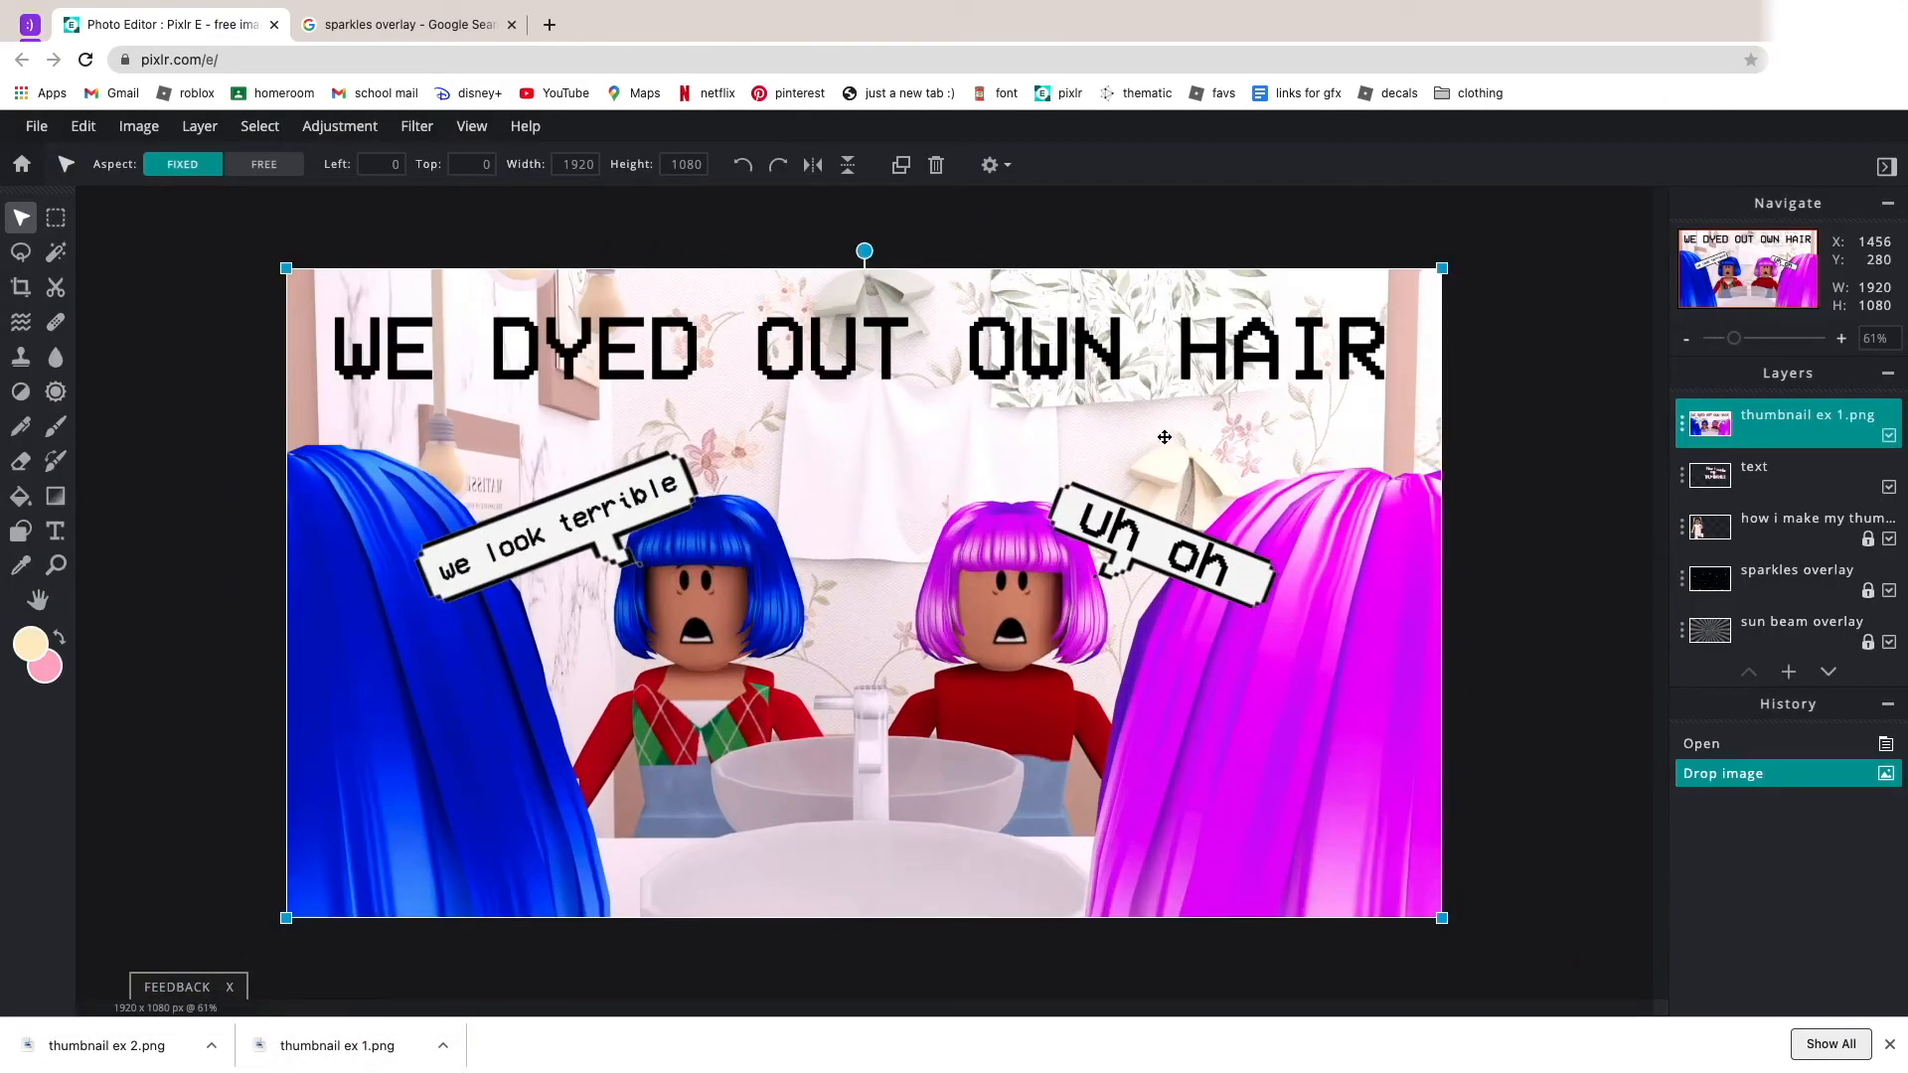
drag(1443, 268, 1292, 351)
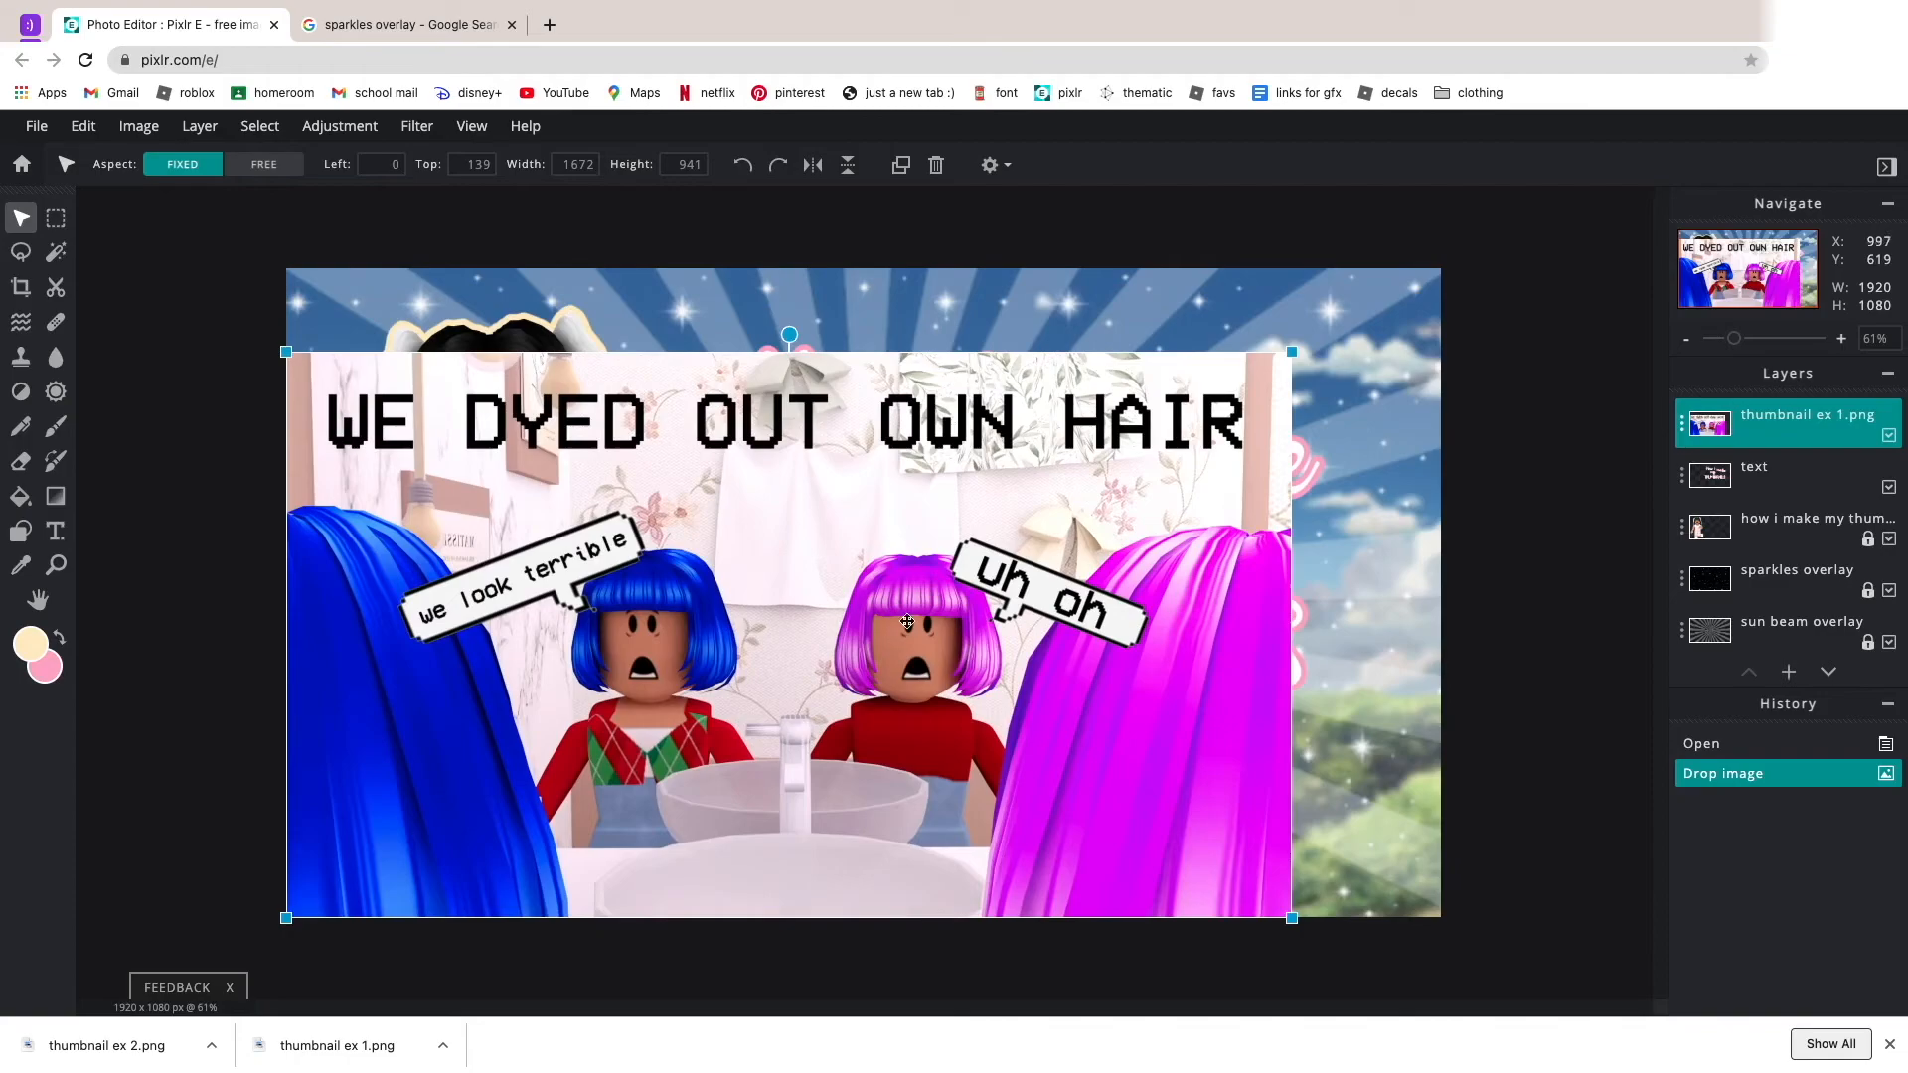
scroll(897, 634, up, 3)
scroll(1117, 413, down, 5)
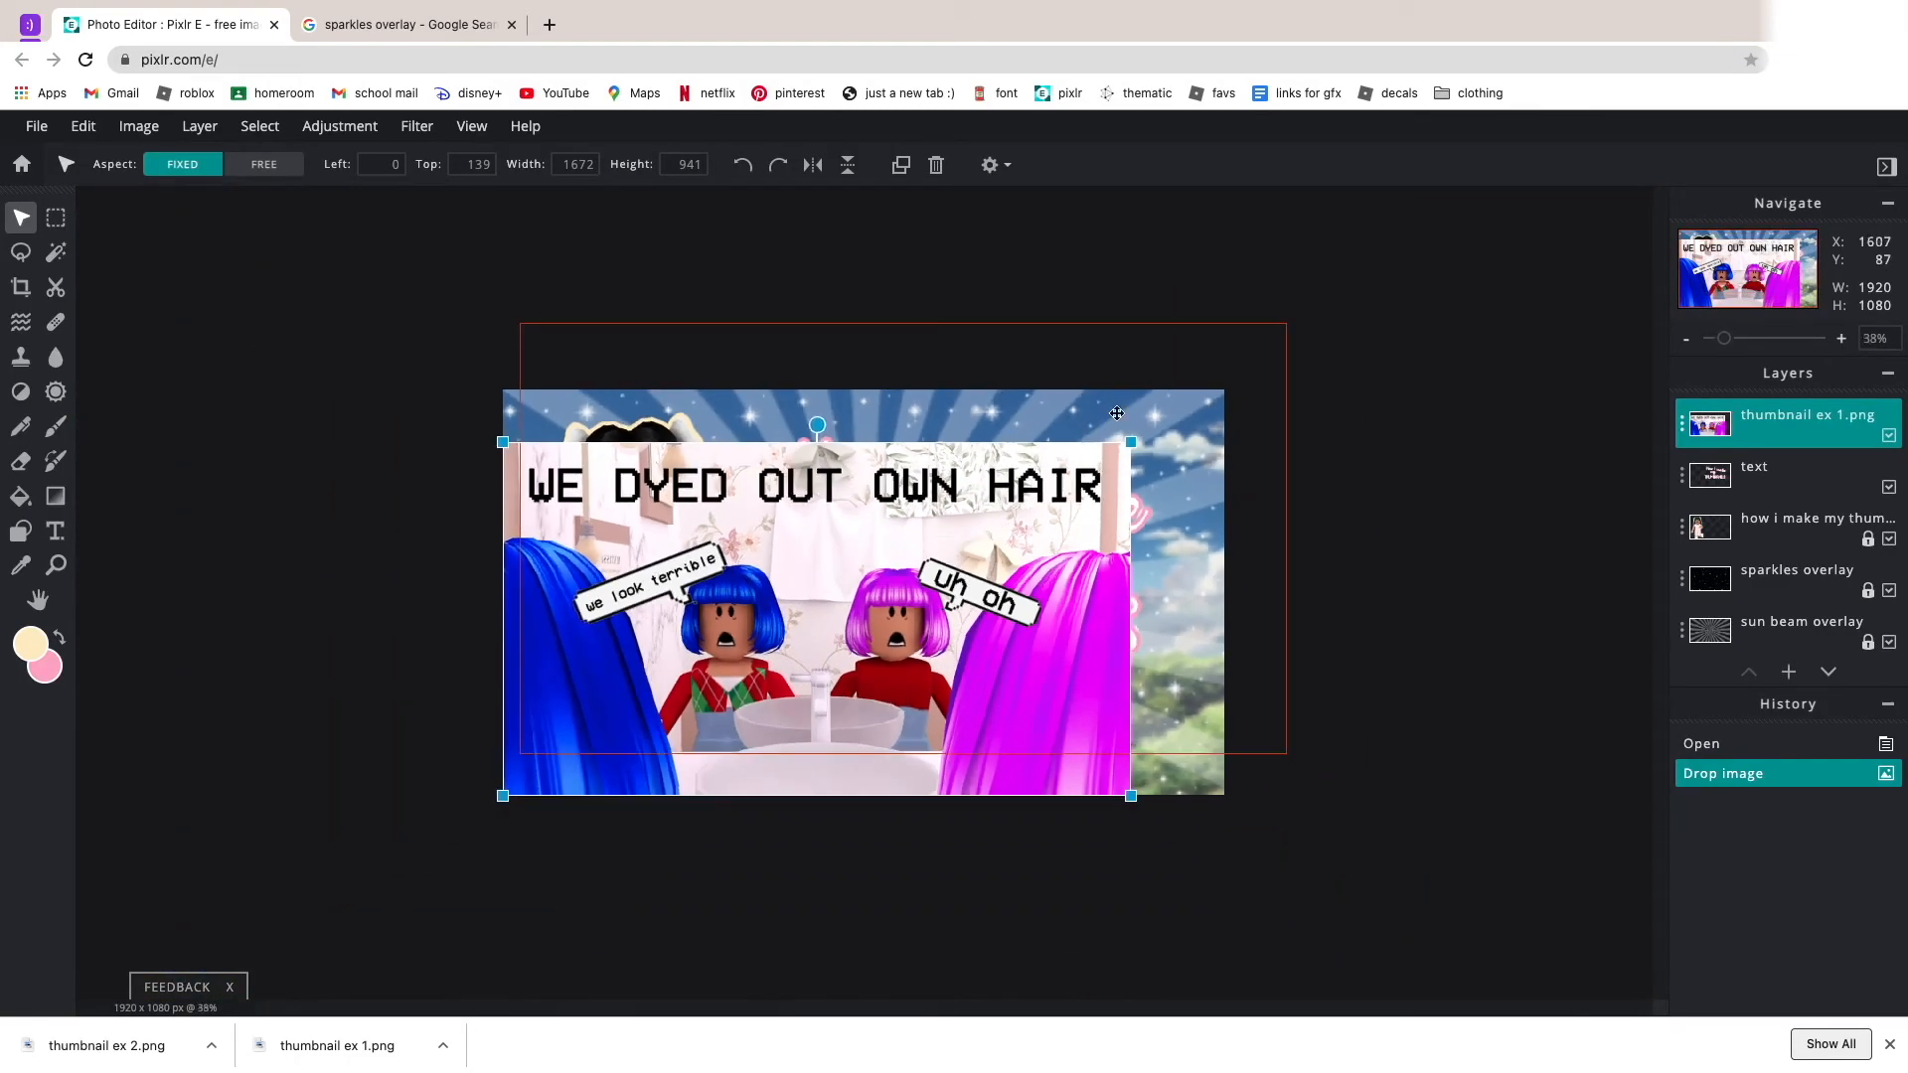
scroll(1117, 413, up, 2)
drag(1200, 405, 662, 629)
Move the thumbnail ex 1 image from the lower-left corner to the space under the title beside the avatar.
scroll(627, 696, down, 4)
scroll(628, 707, up, 6)
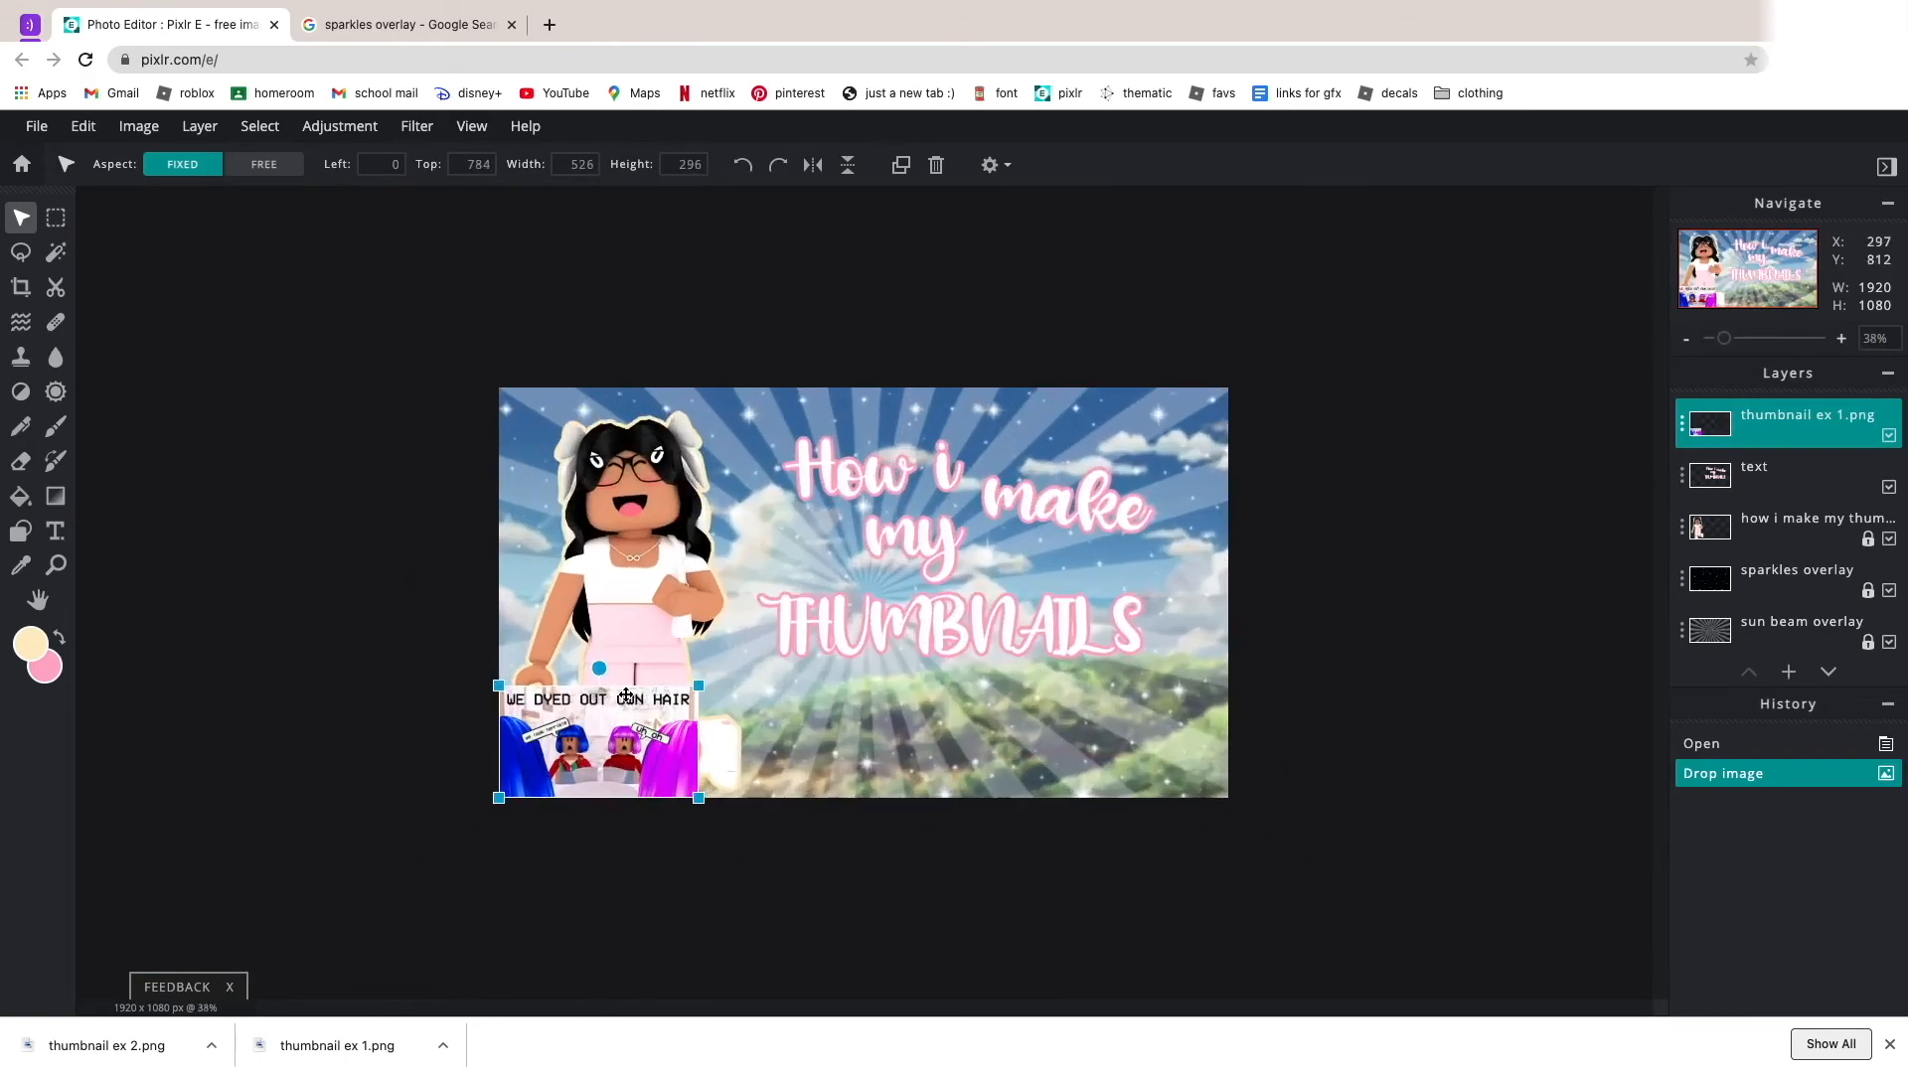
drag(478, 777, 878, 762)
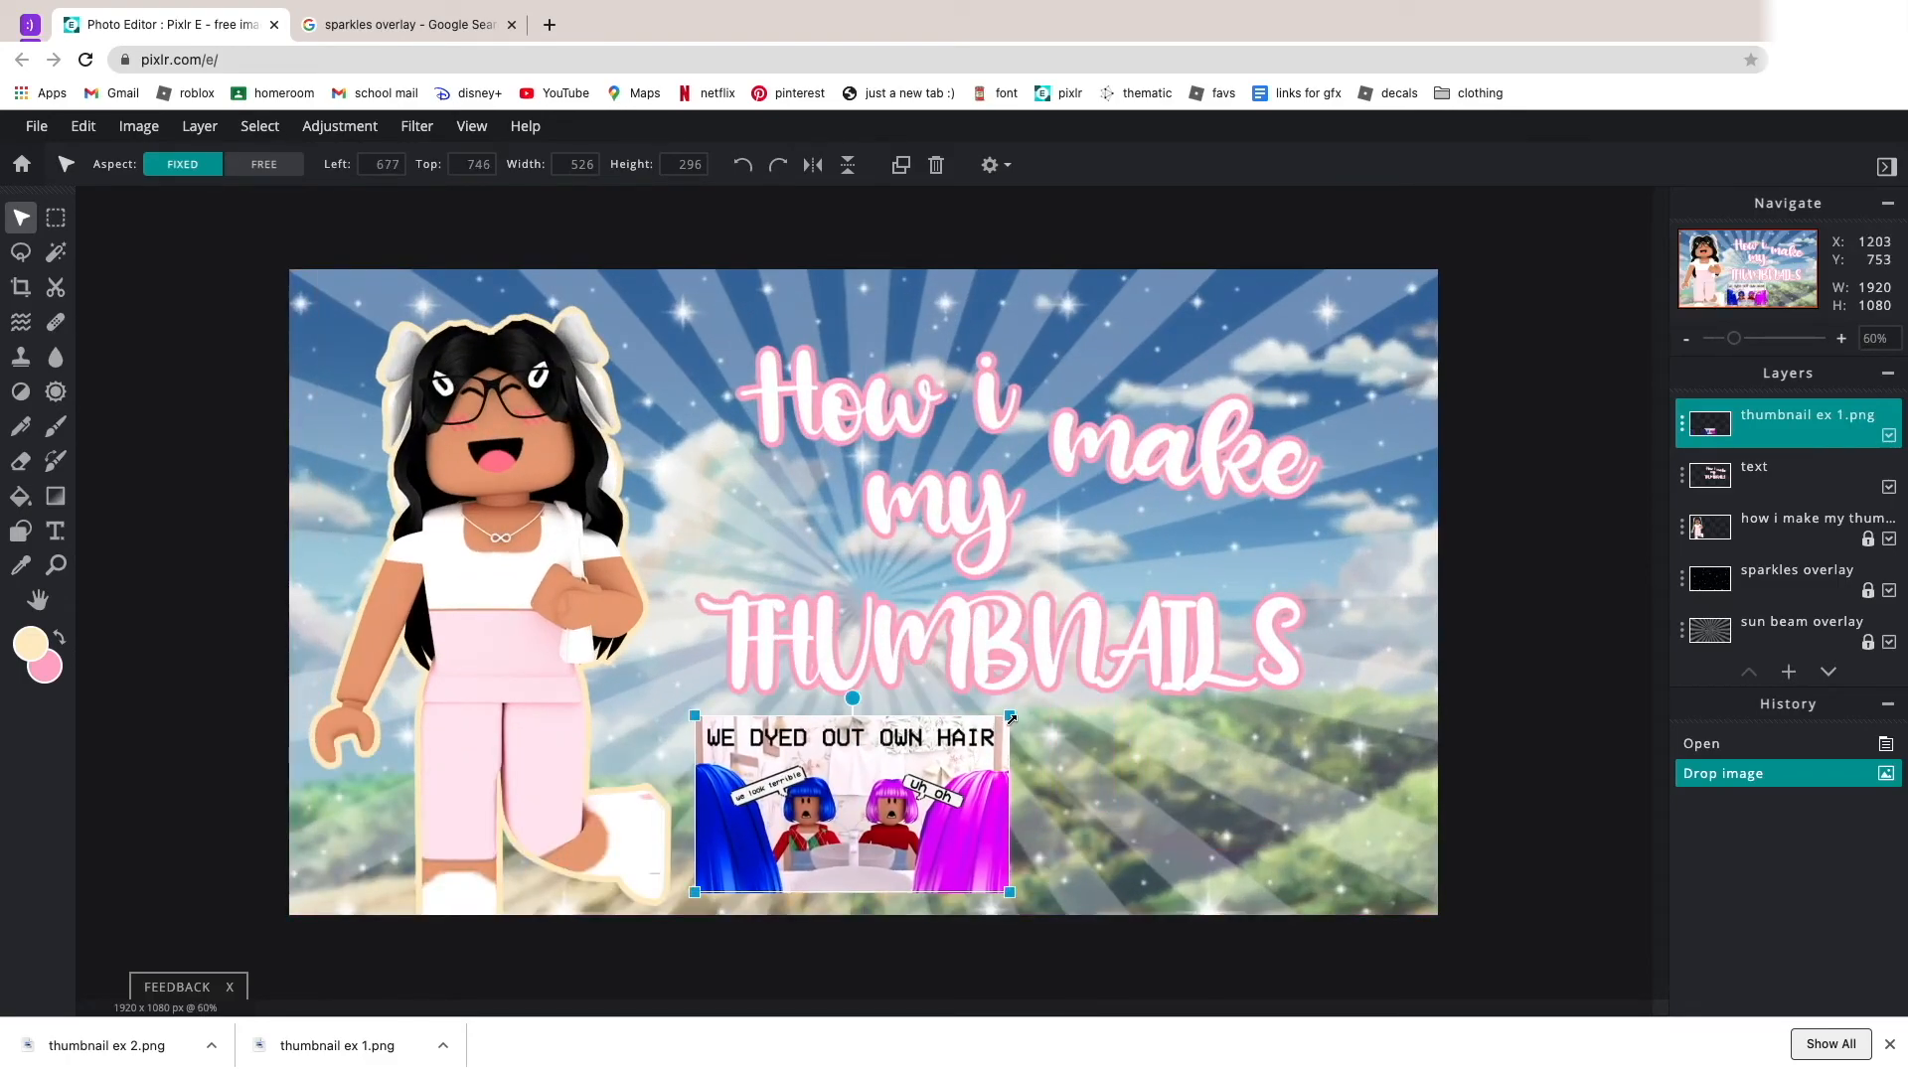
Try enlarging the thumbnail ex 1 image to about 999 × 562 px.
drag(1012, 717, 1290, 556)
scroll(1170, 675, up, 2)
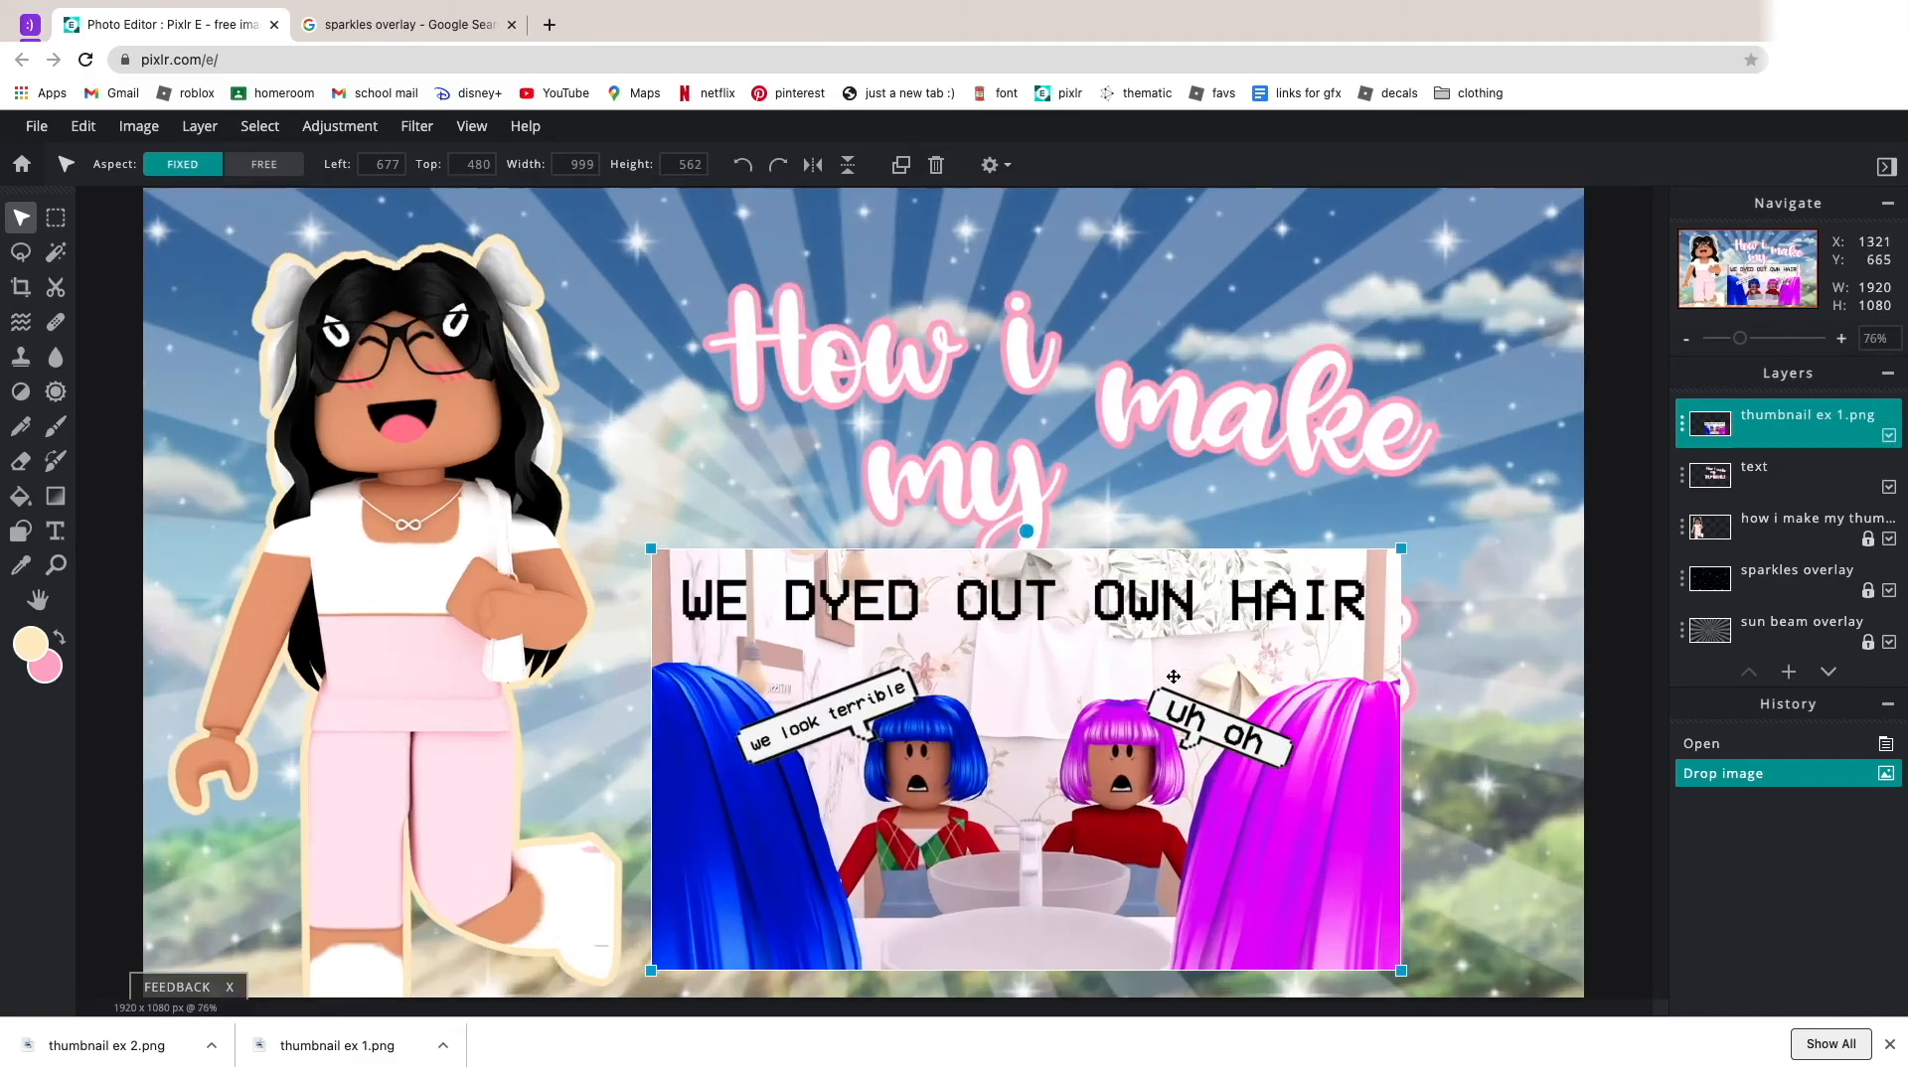
scroll(1171, 675, up, 3)
scroll(1063, 777, down, 4)
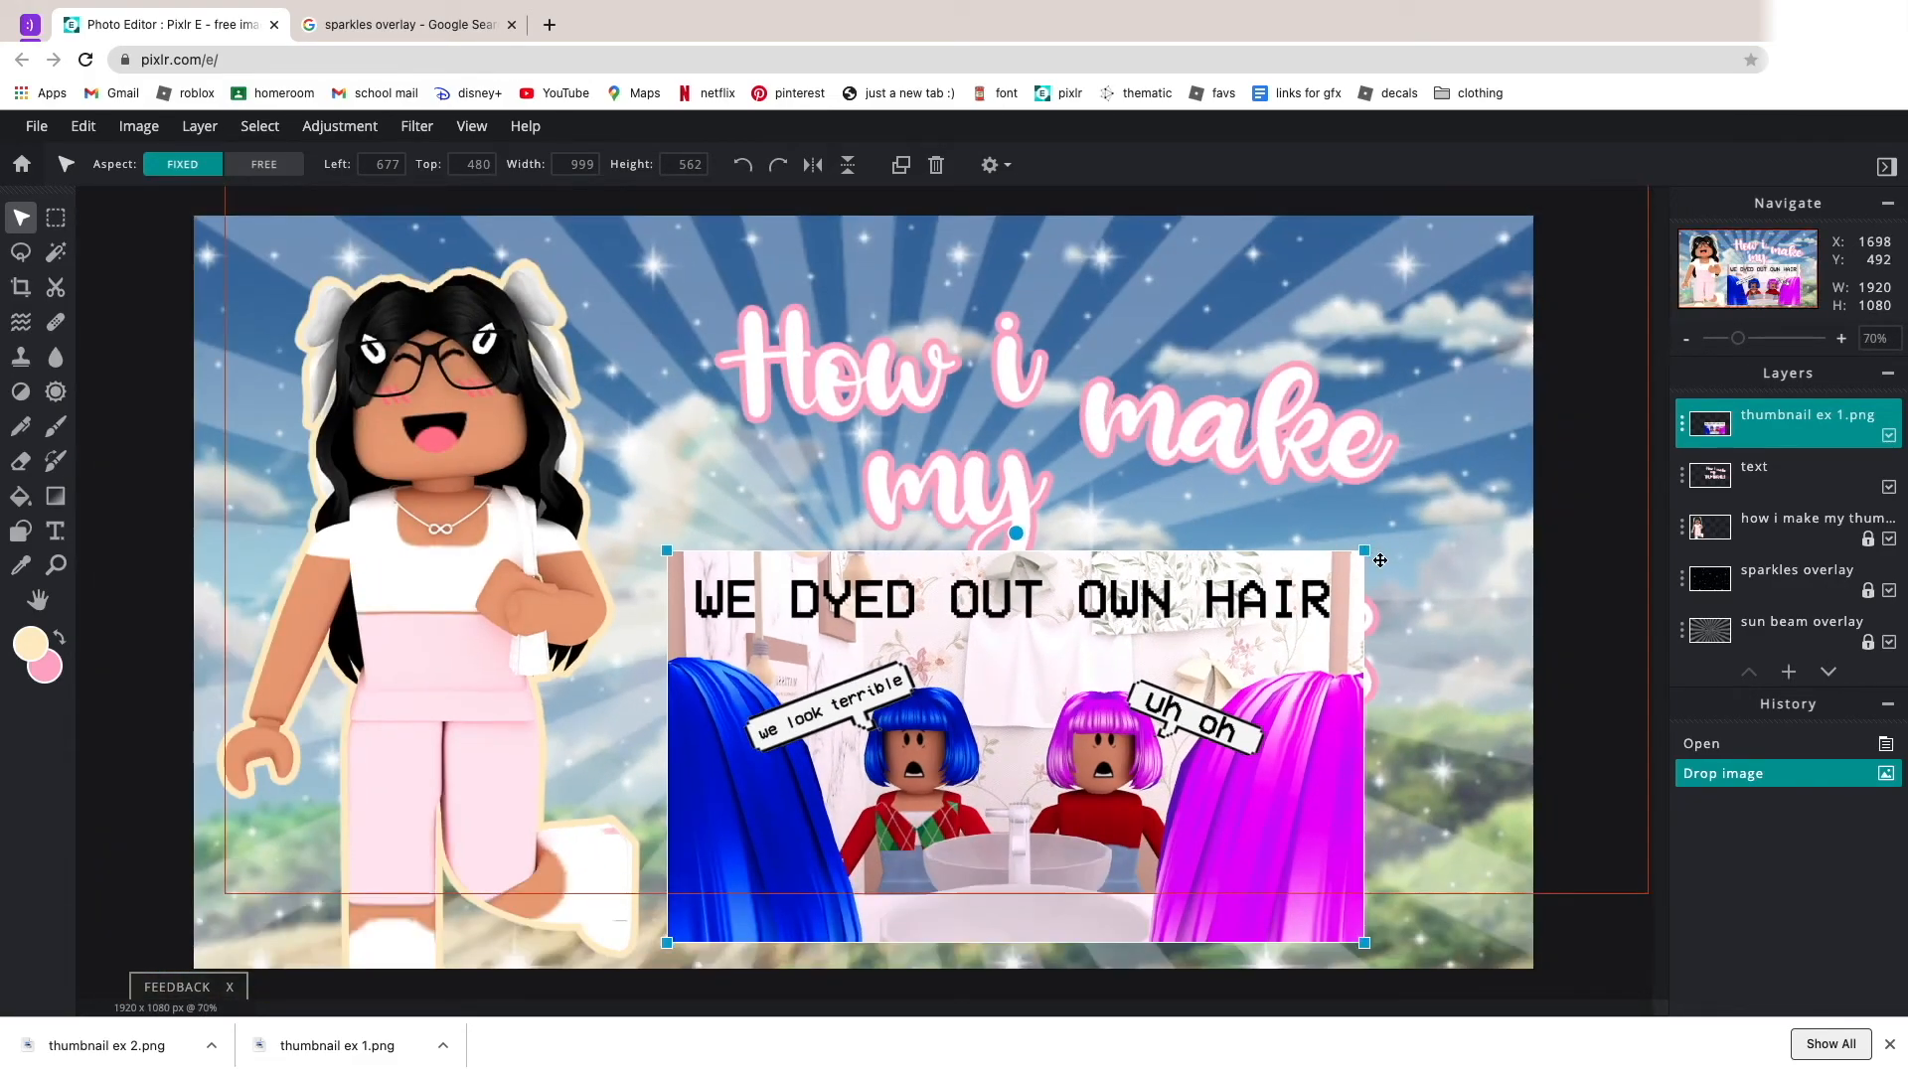
Shrink the thumbnail ex 1 image to about 502 × 282 px and tilt it slightly counterclockwise under the title.
drag(1367, 549, 1024, 712)
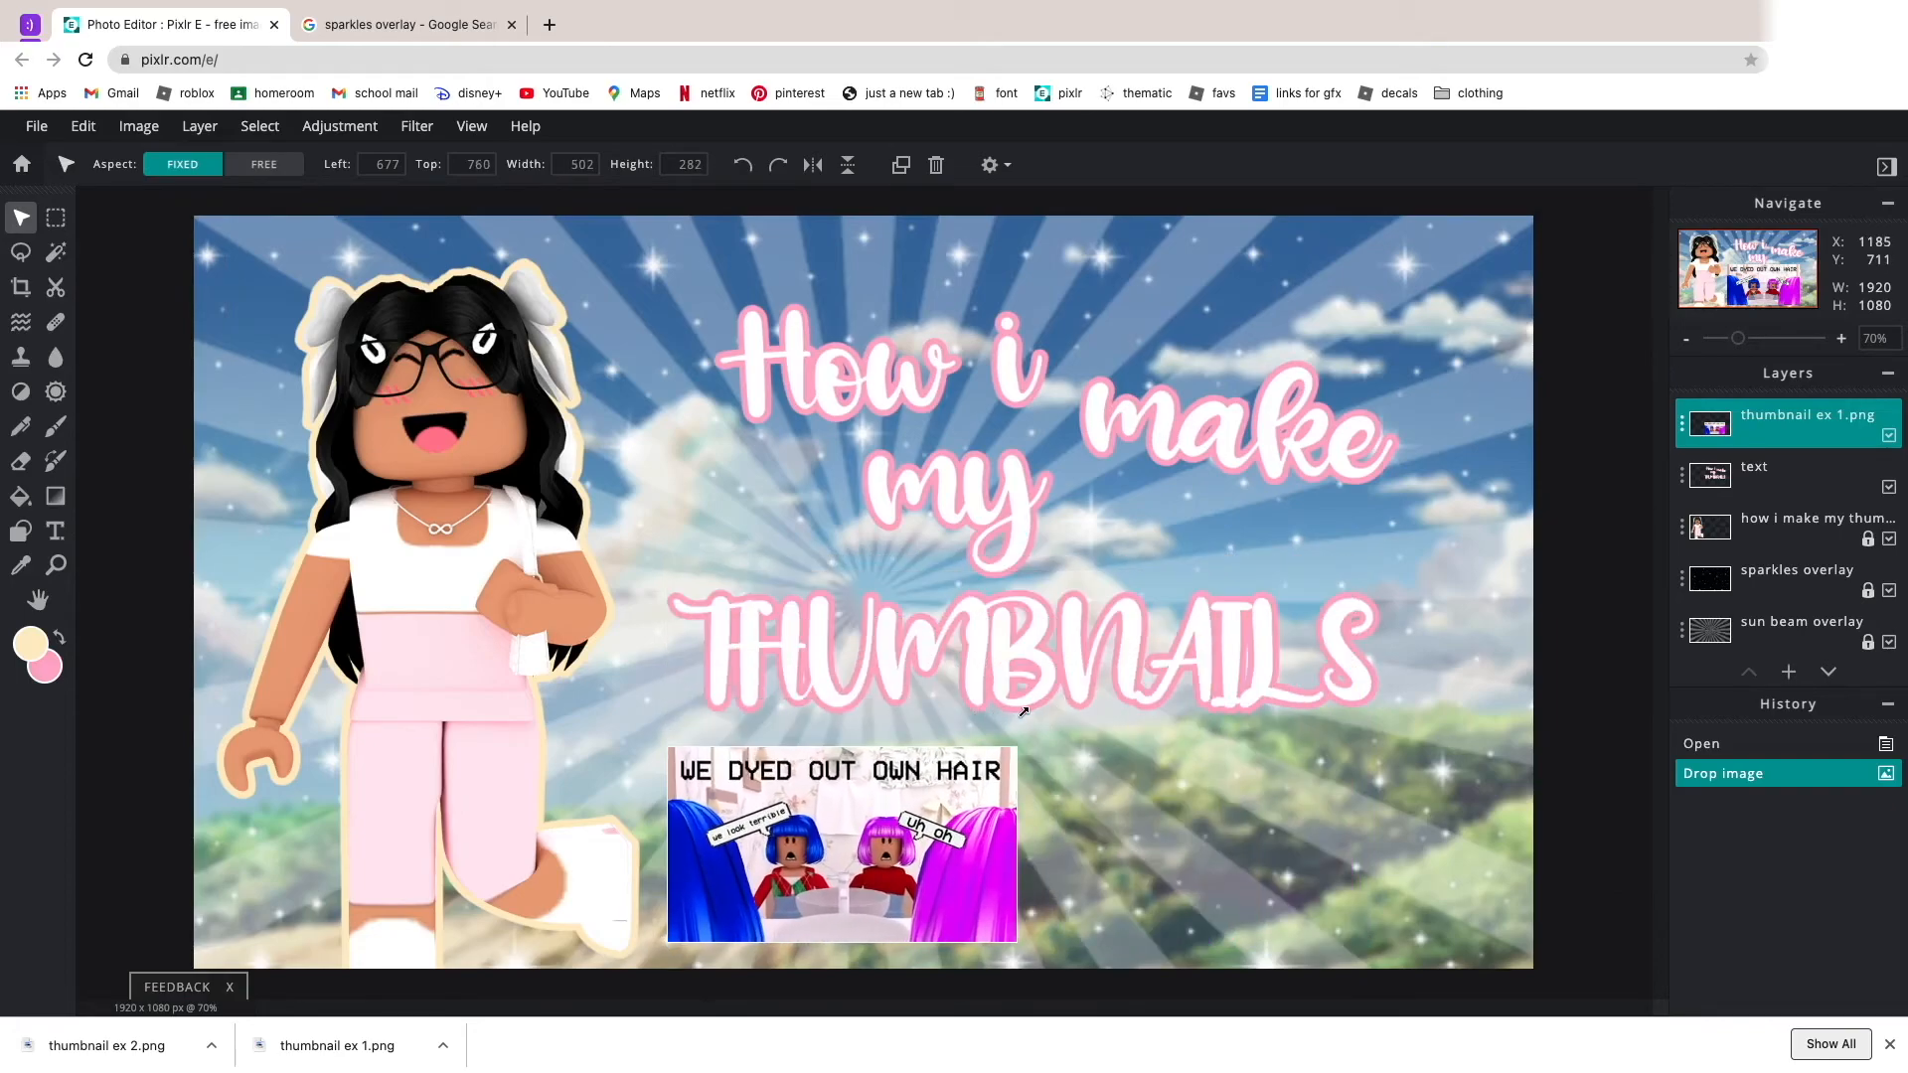
drag(882, 790, 872, 726)
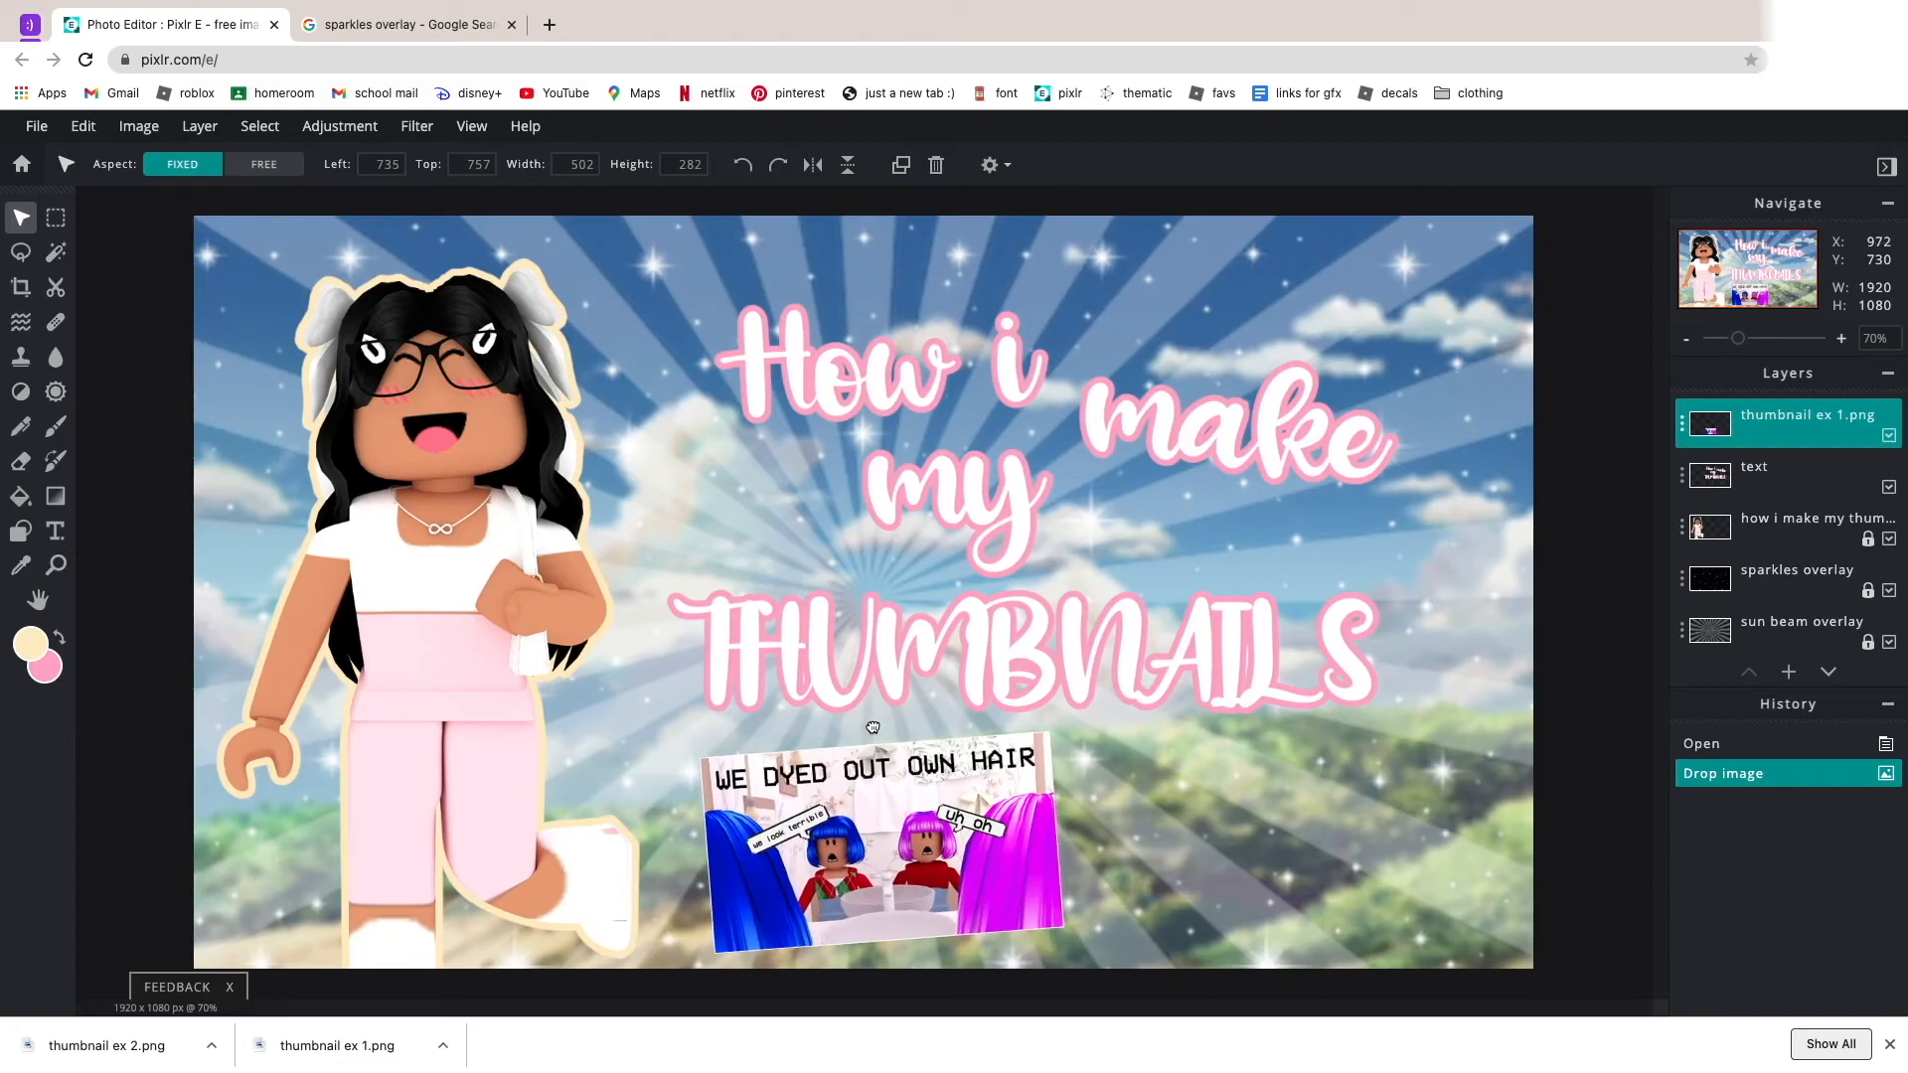
click(1222, 947)
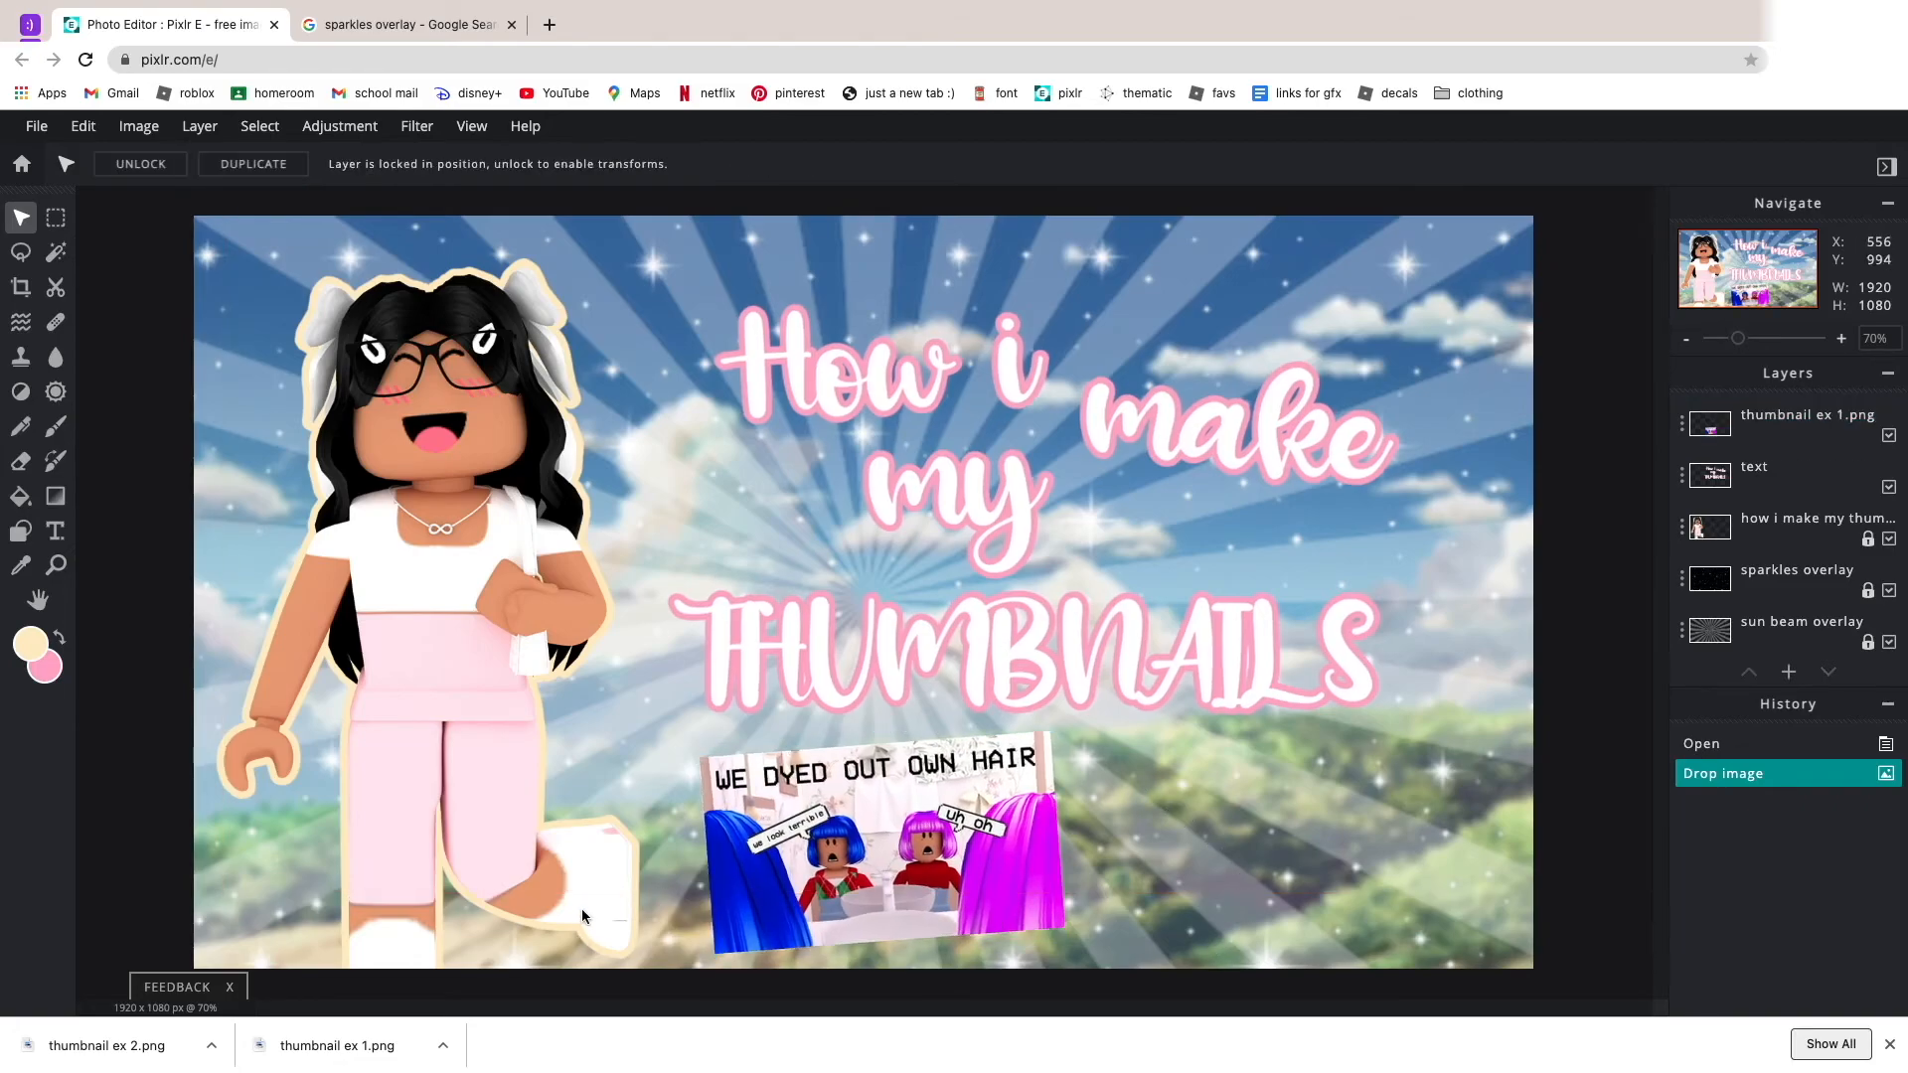
Add thumbnail ex 2.png, shrink it to about 473 × 266 px and place it to the right of the first example thumbnail.
drag(50, 1055, 1053, 628)
drag(1315, 338, 748, 659)
drag(650, 747, 1320, 849)
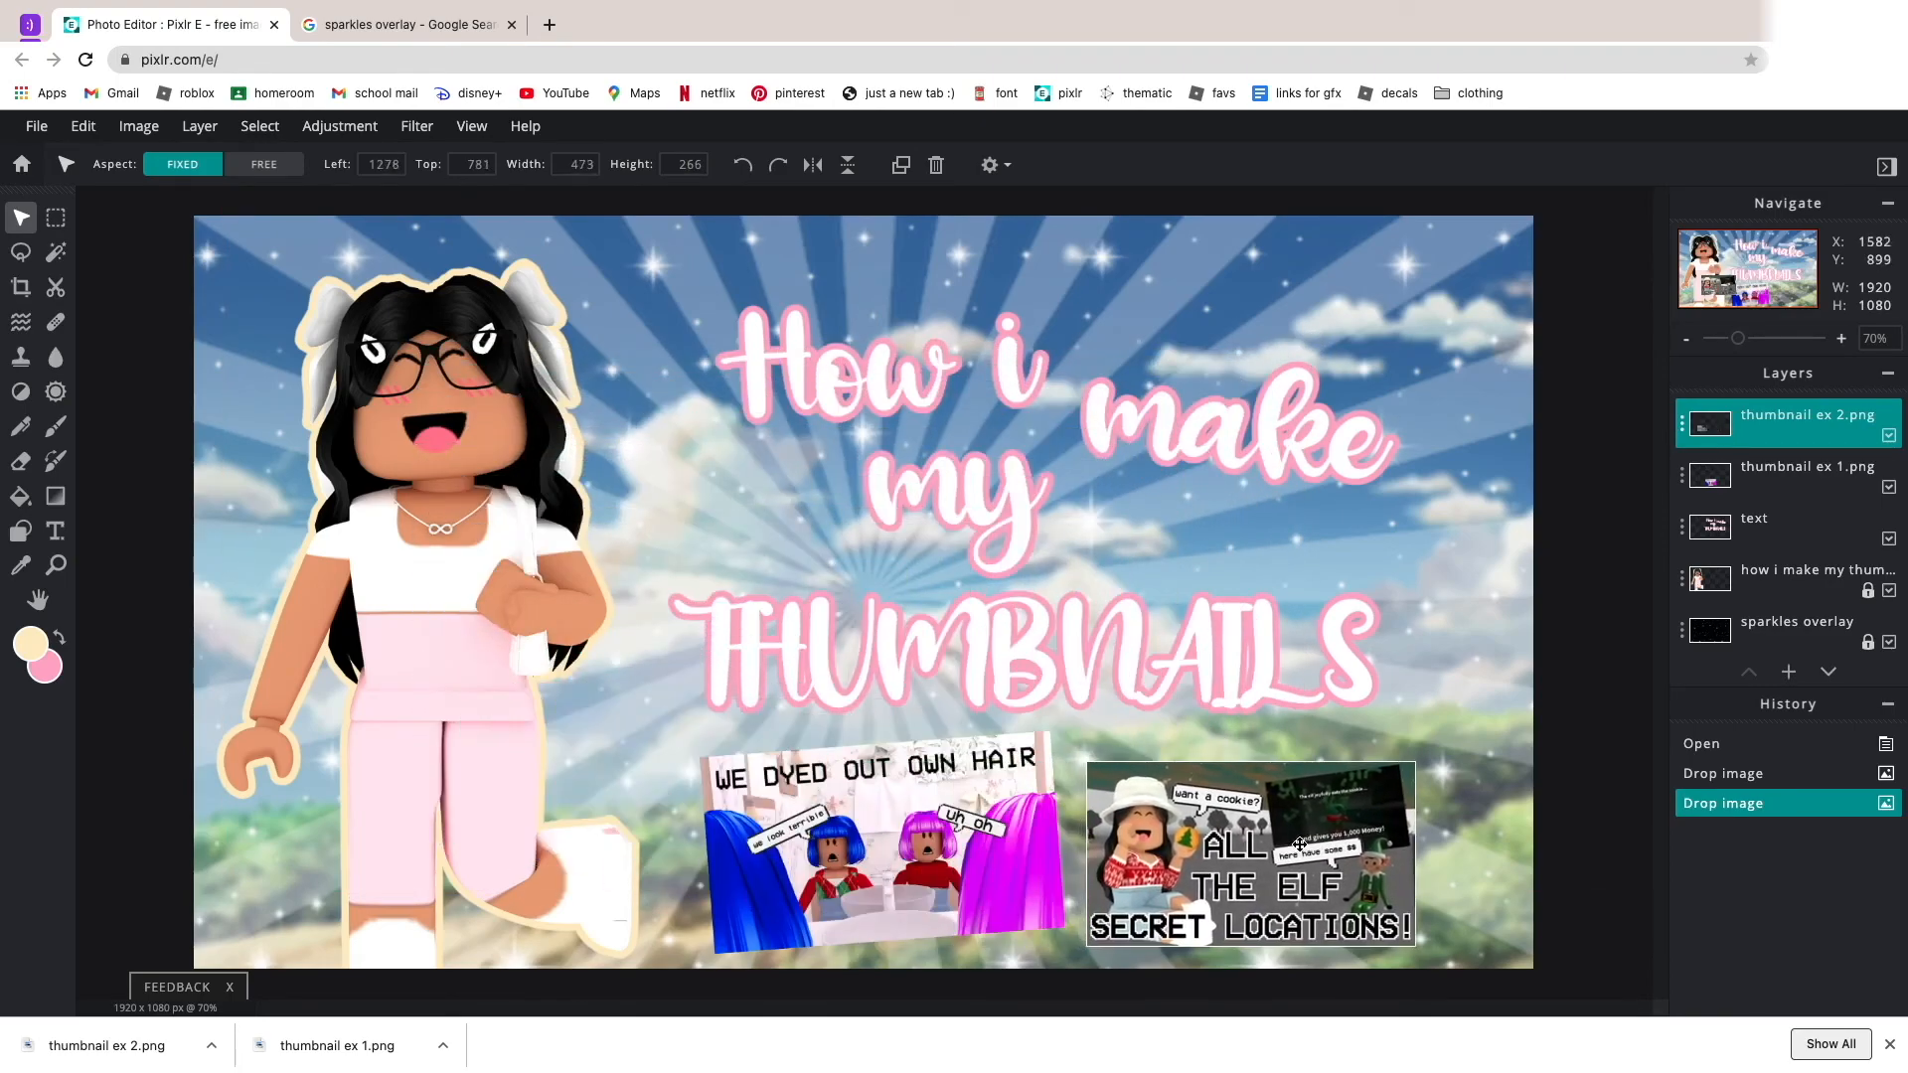
Tilt the thumbnail ex 2 image slightly clockwise and adjust the positions of both example thumbnails under the title.
drag(1253, 743, 1264, 745)
drag(1237, 860, 1274, 859)
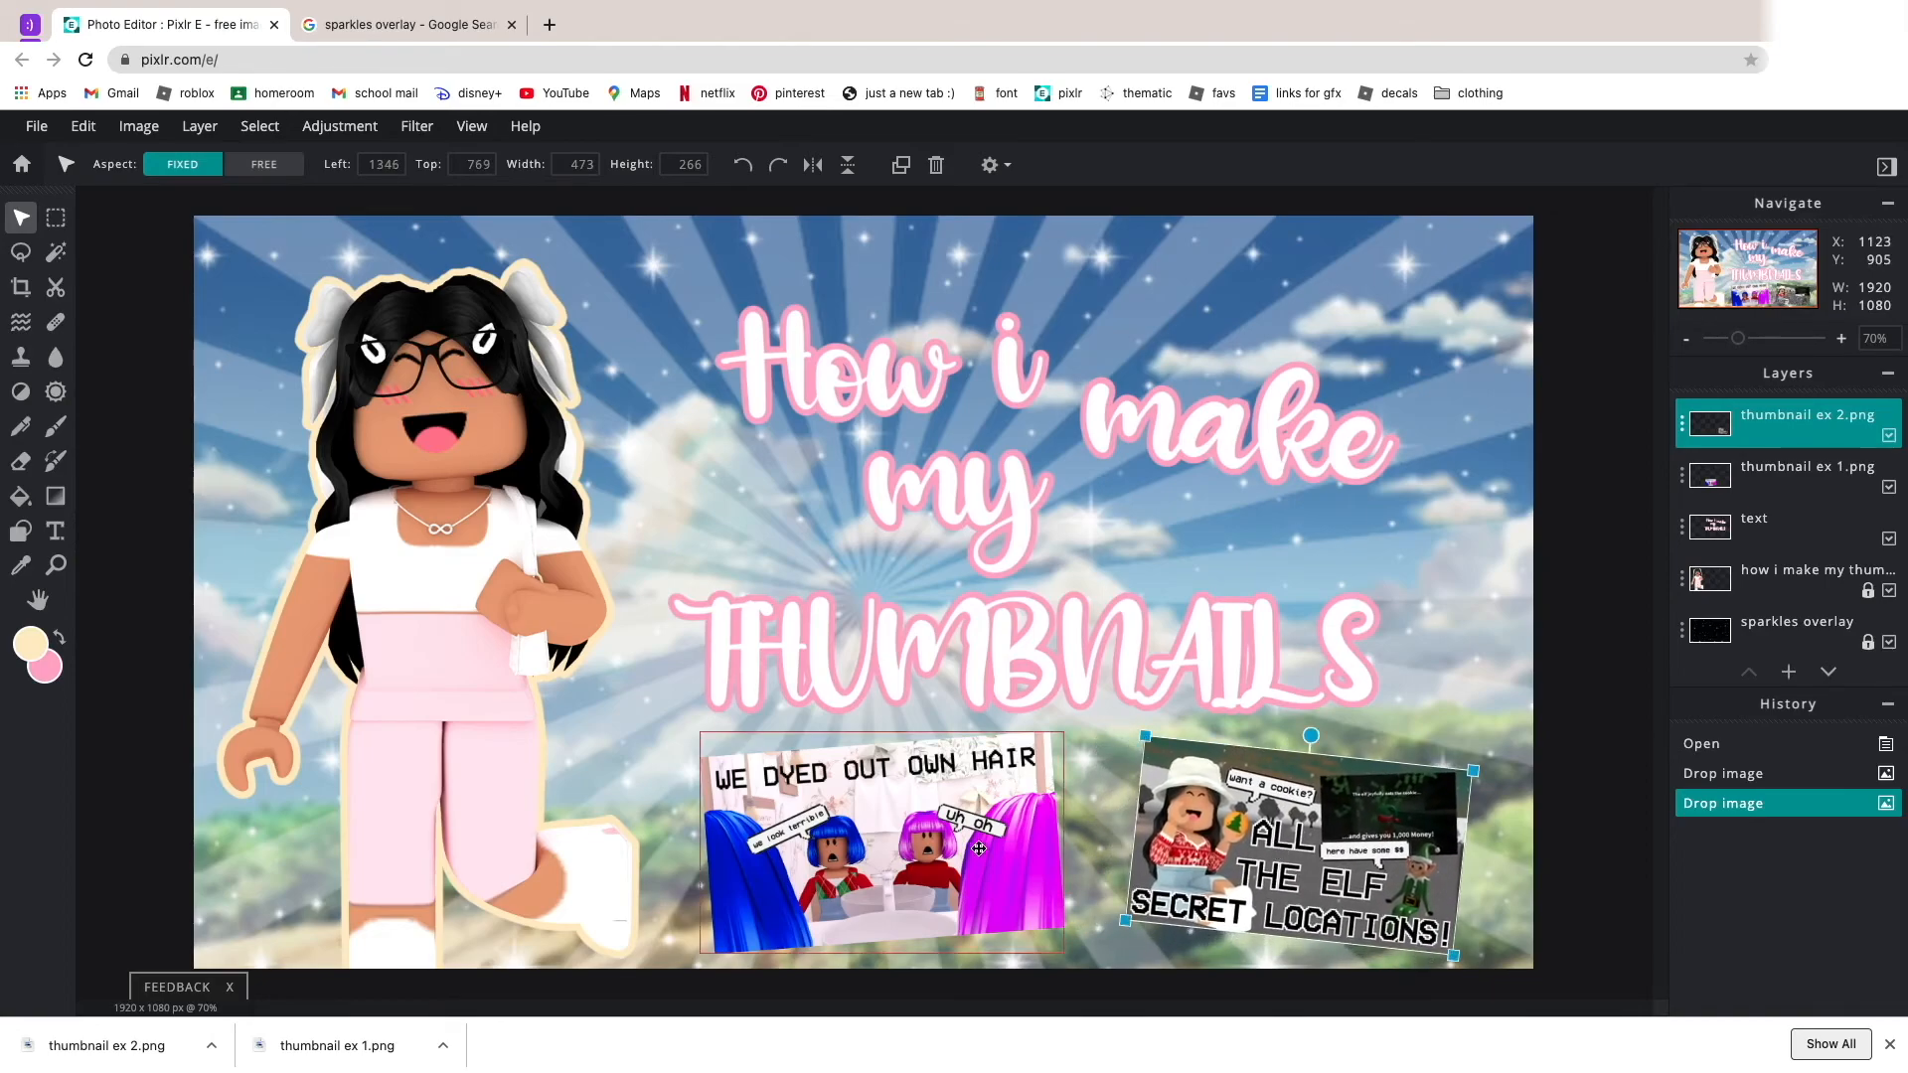
drag(976, 865, 959, 859)
drag(1264, 867, 1267, 864)
click(1474, 873)
Merge the thumbnail ex 2 layer down into the thumbnail ex 1 layer.
click(968, 863)
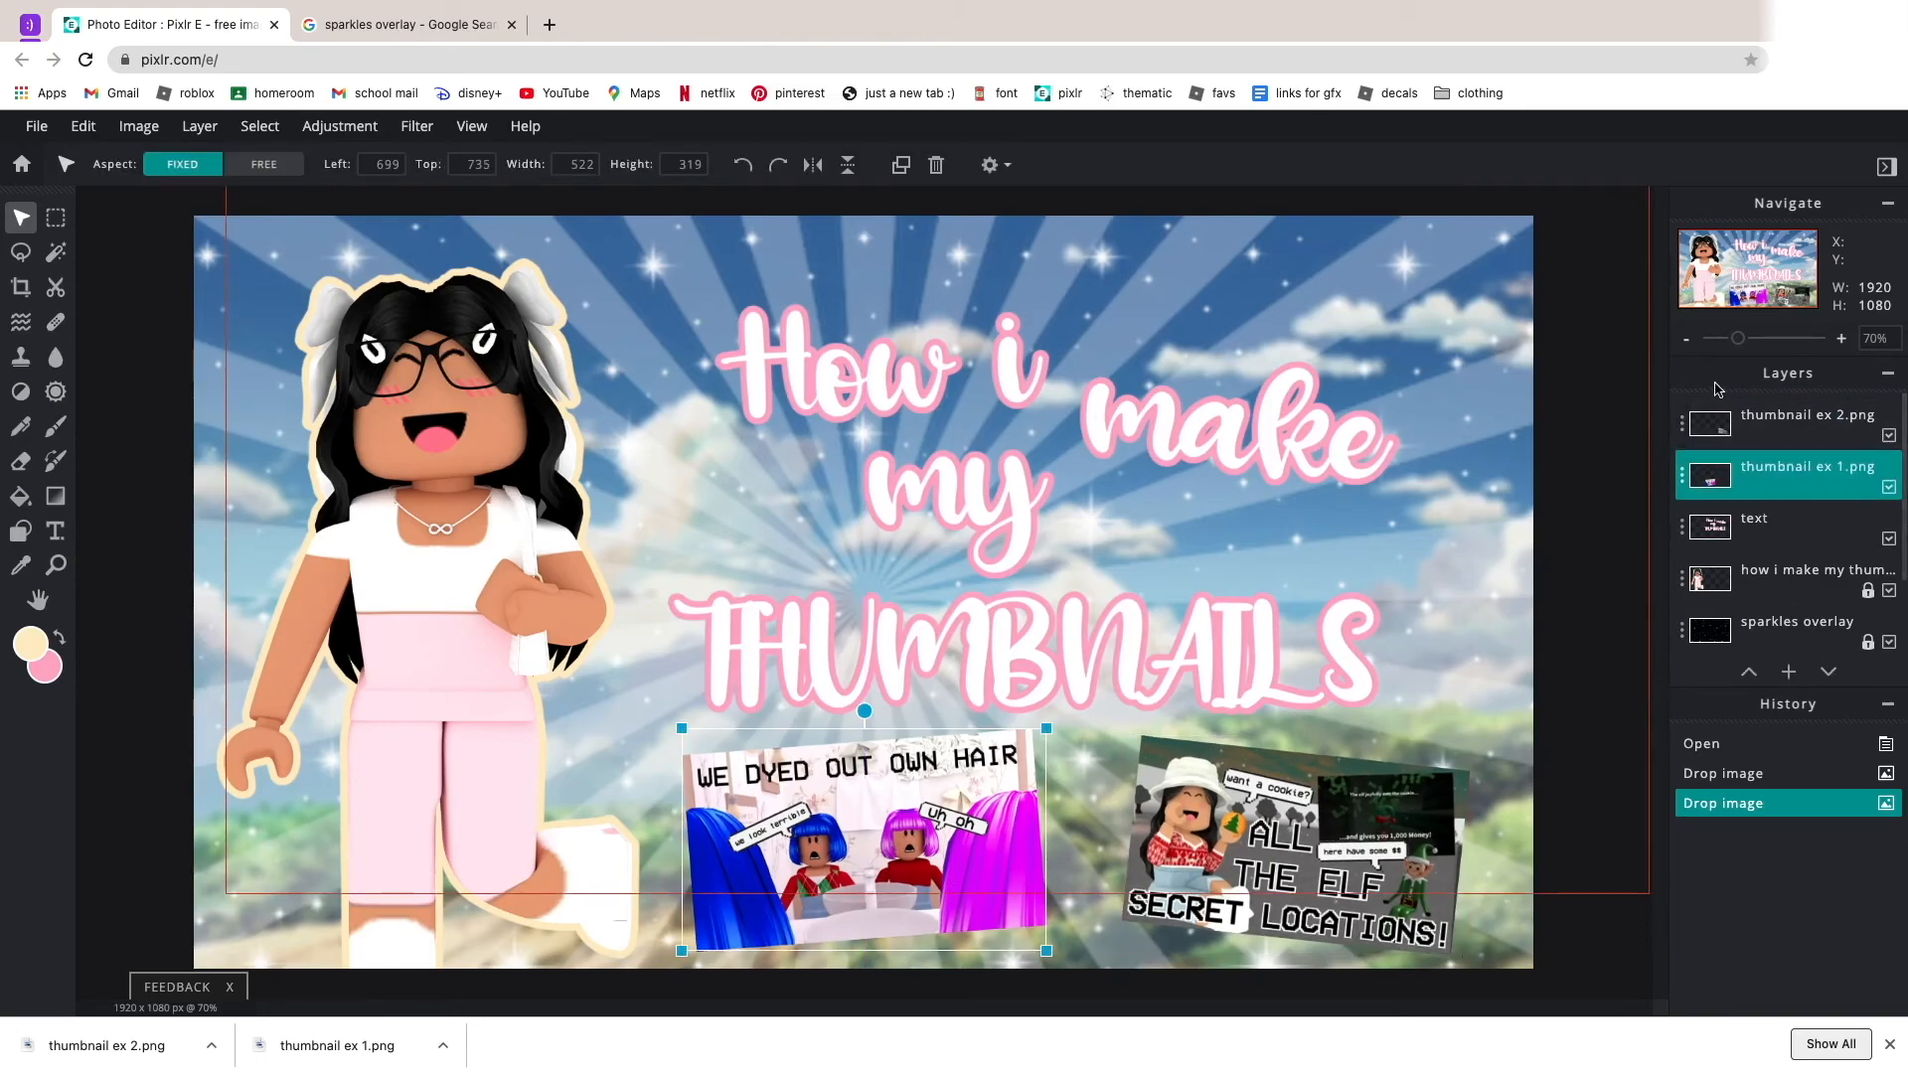
click(1681, 424)
click(1553, 696)
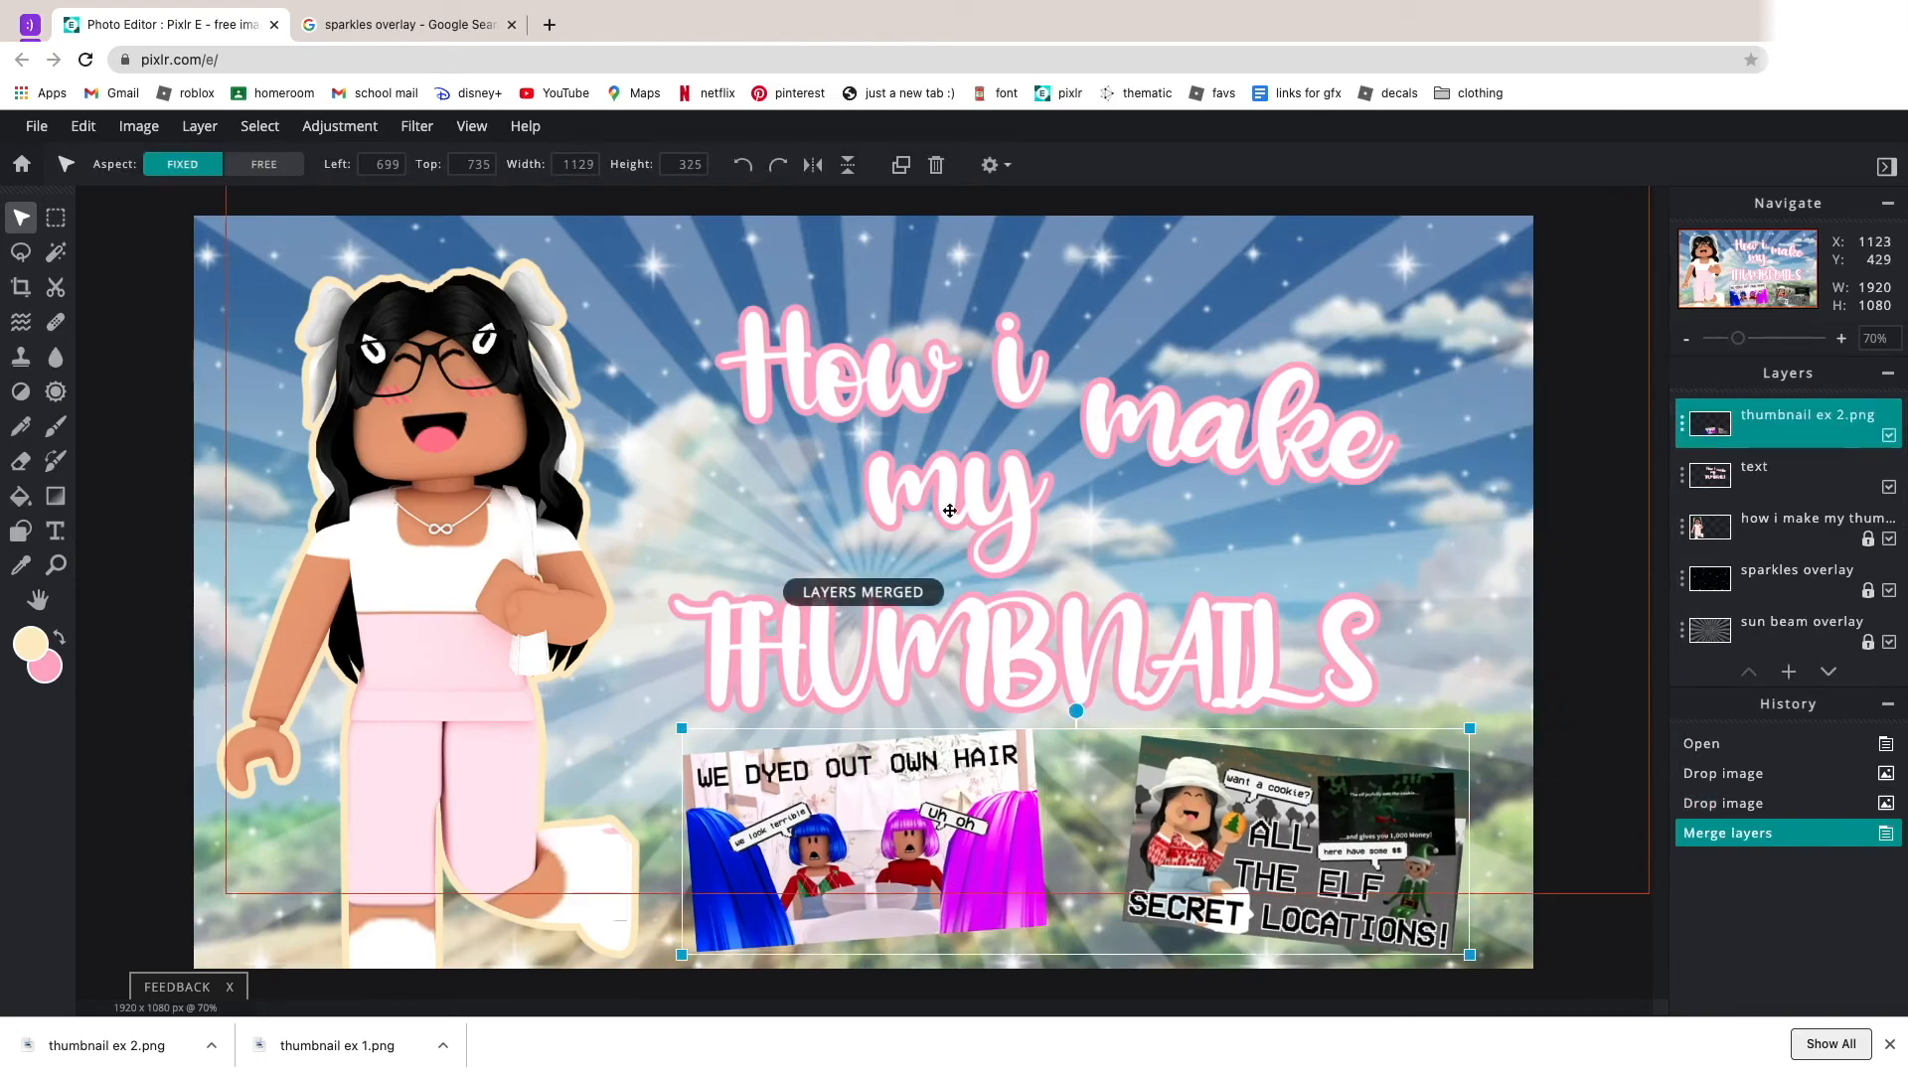
Apply a cream stroke of size 10 at 100% opacity around the merged example thumbnails.
click(79, 129)
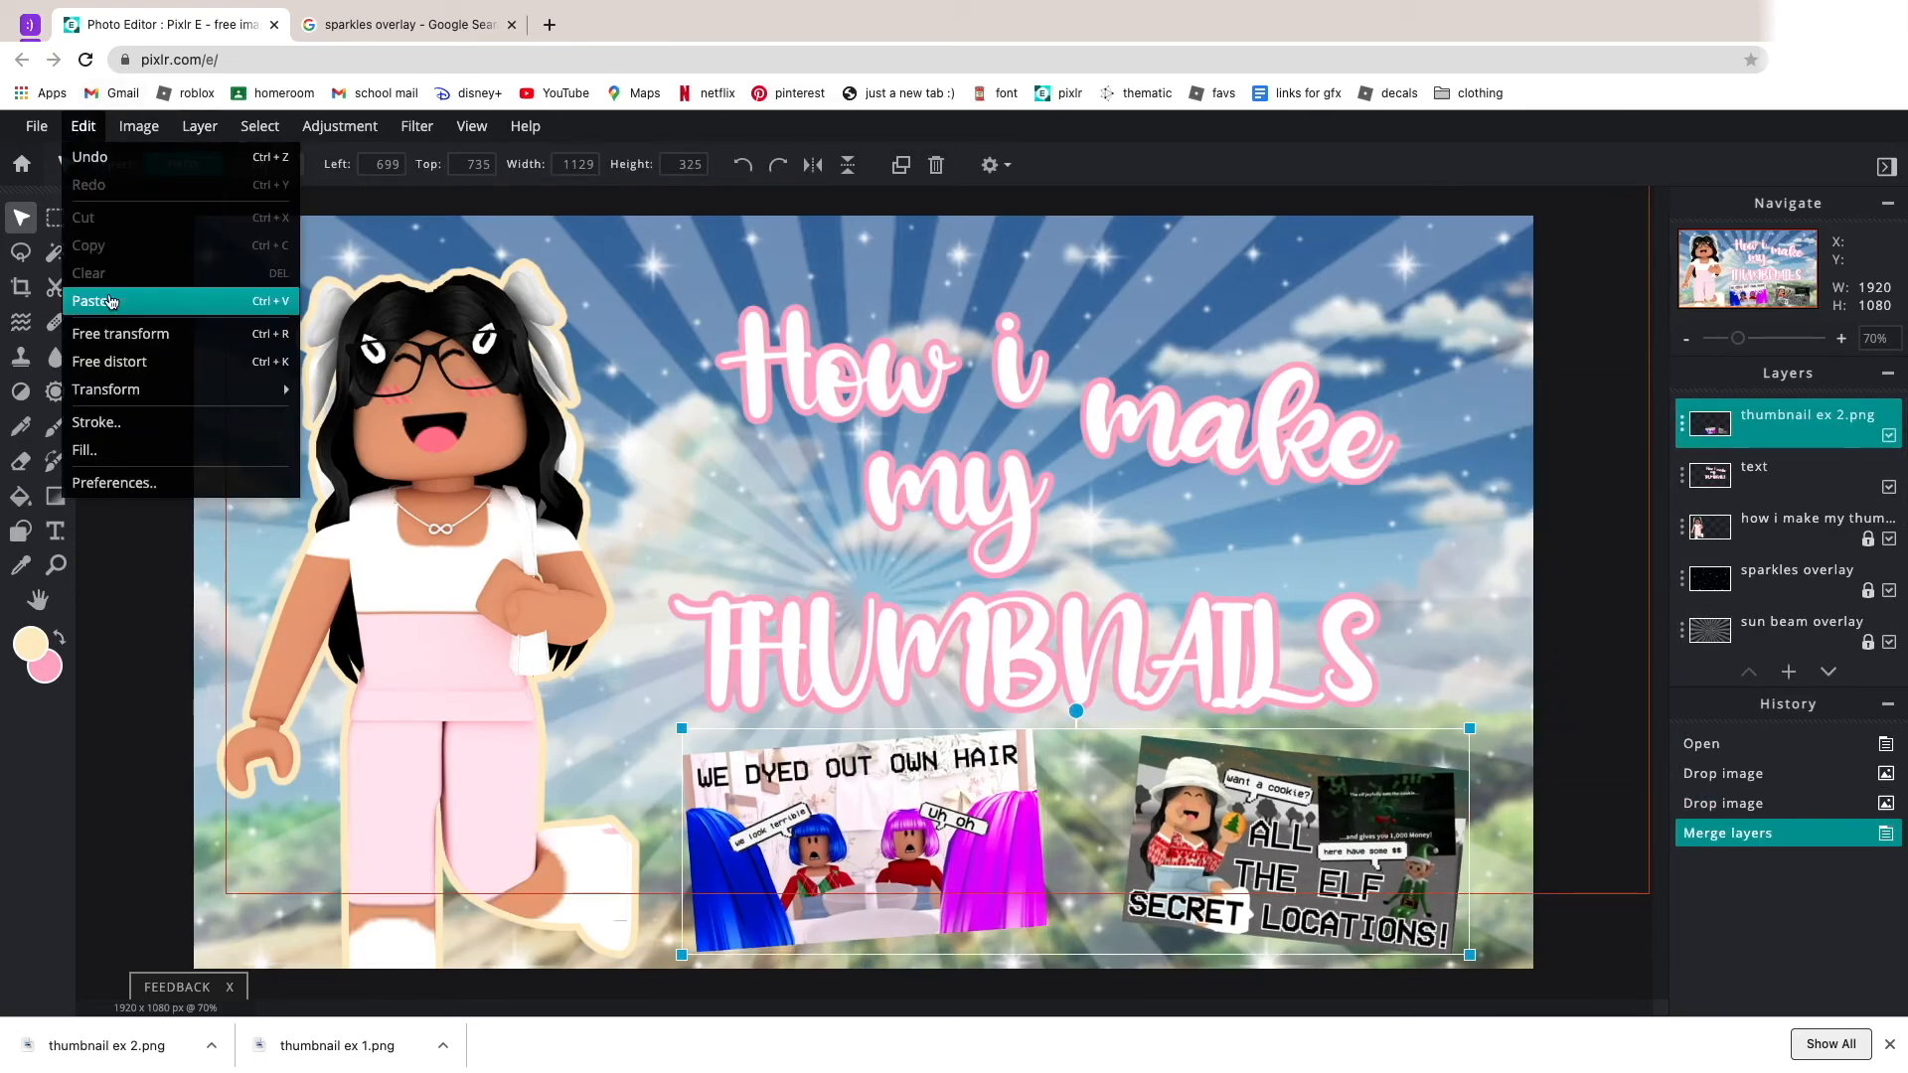
click(110, 423)
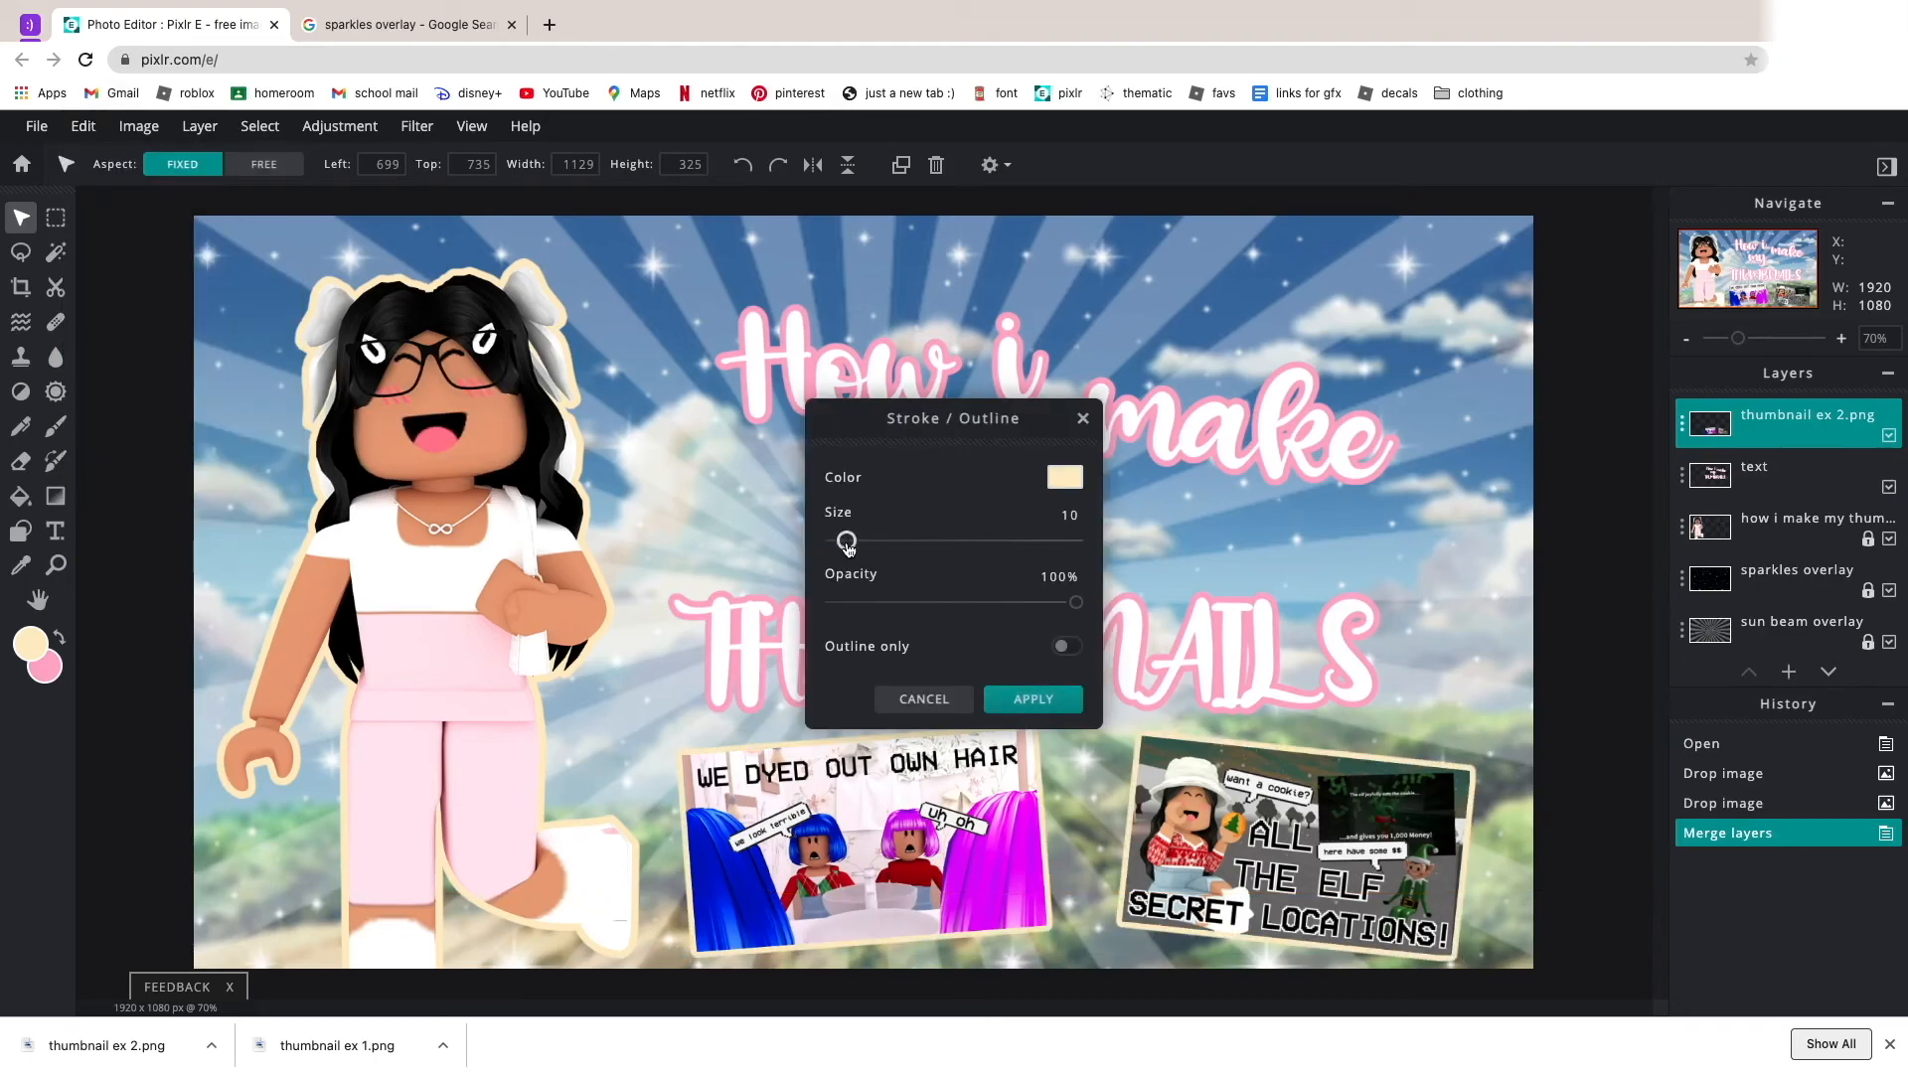
click(1064, 697)
Move the outlined example thumbnails and the title slightly up and fine-tune their positions.
scroll(767, 585, down, 3)
drag(1043, 833, 1052, 792)
drag(1062, 610, 1071, 588)
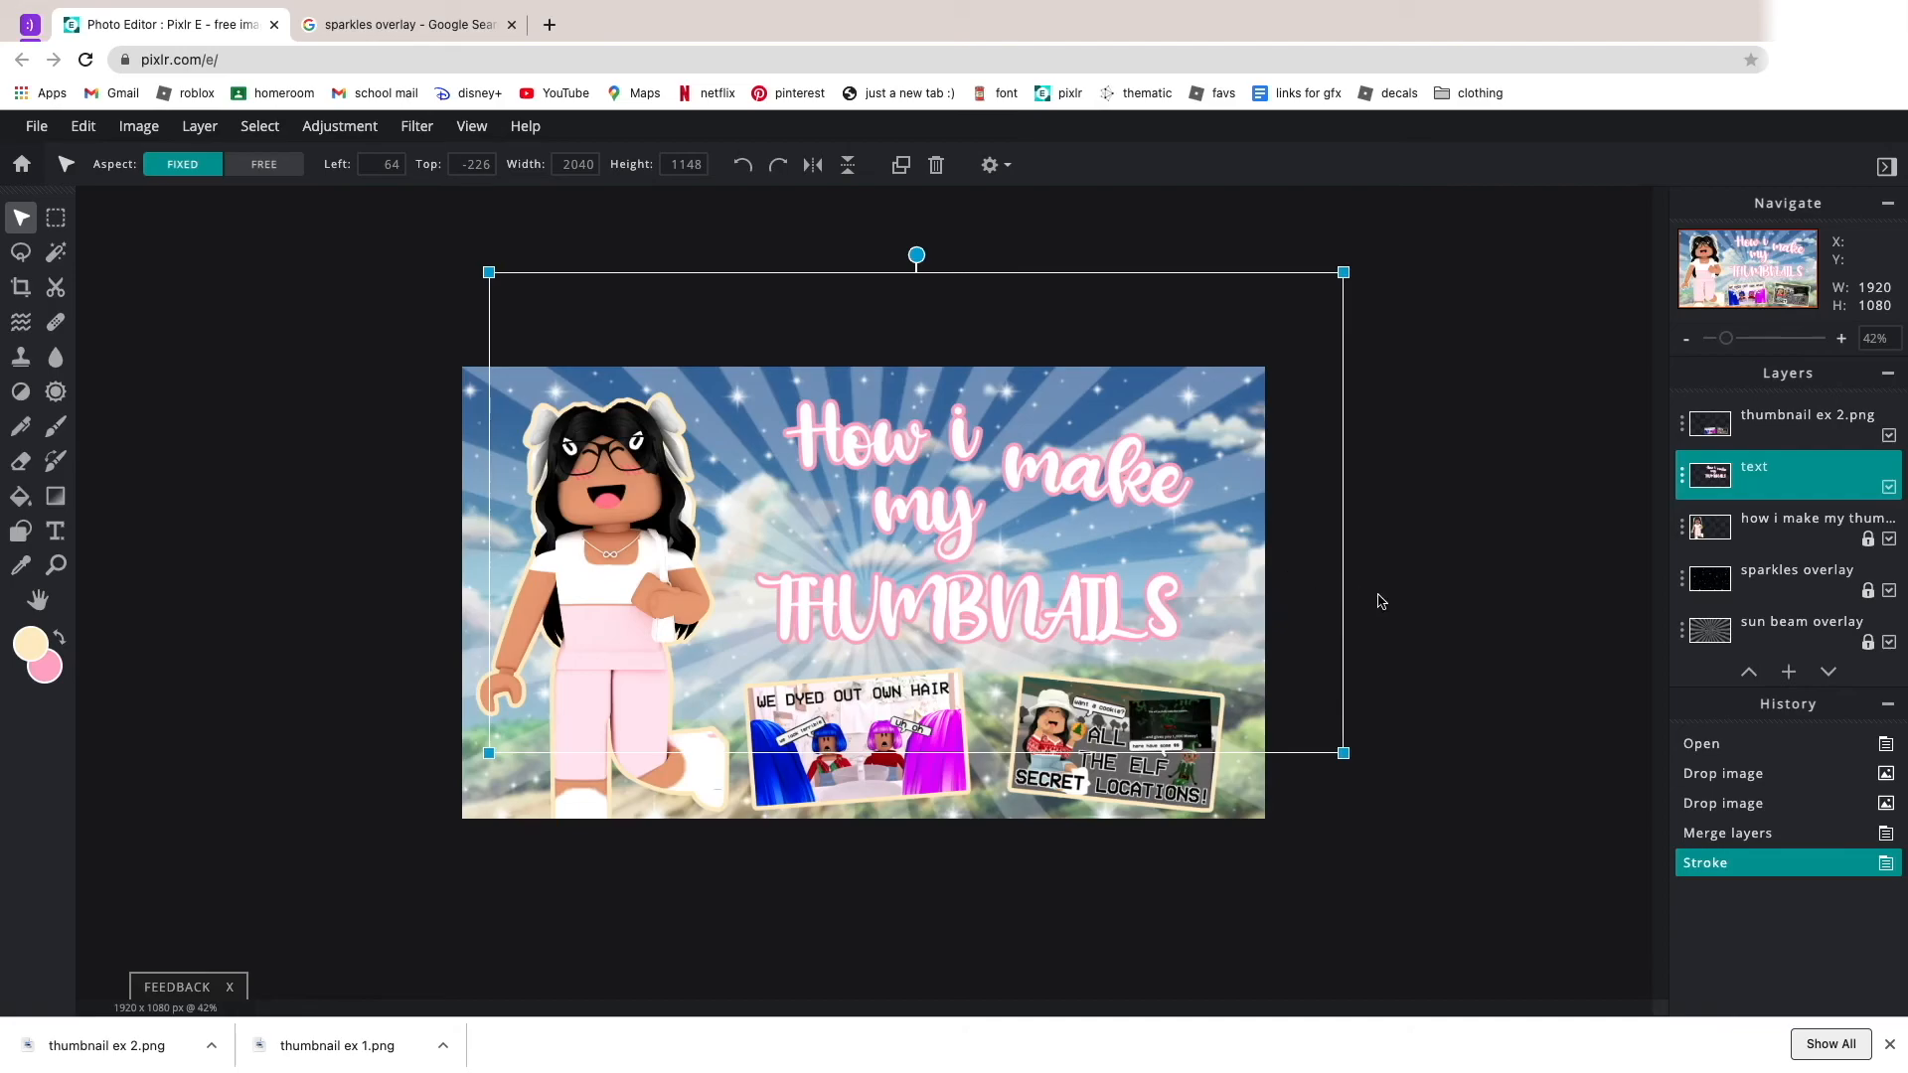
click(1431, 603)
scroll(1418, 604, down, 3)
scroll(1417, 602, up, 2)
drag(950, 435, 961, 443)
drag(1064, 699, 1062, 693)
click(1256, 714)
click(1242, 827)
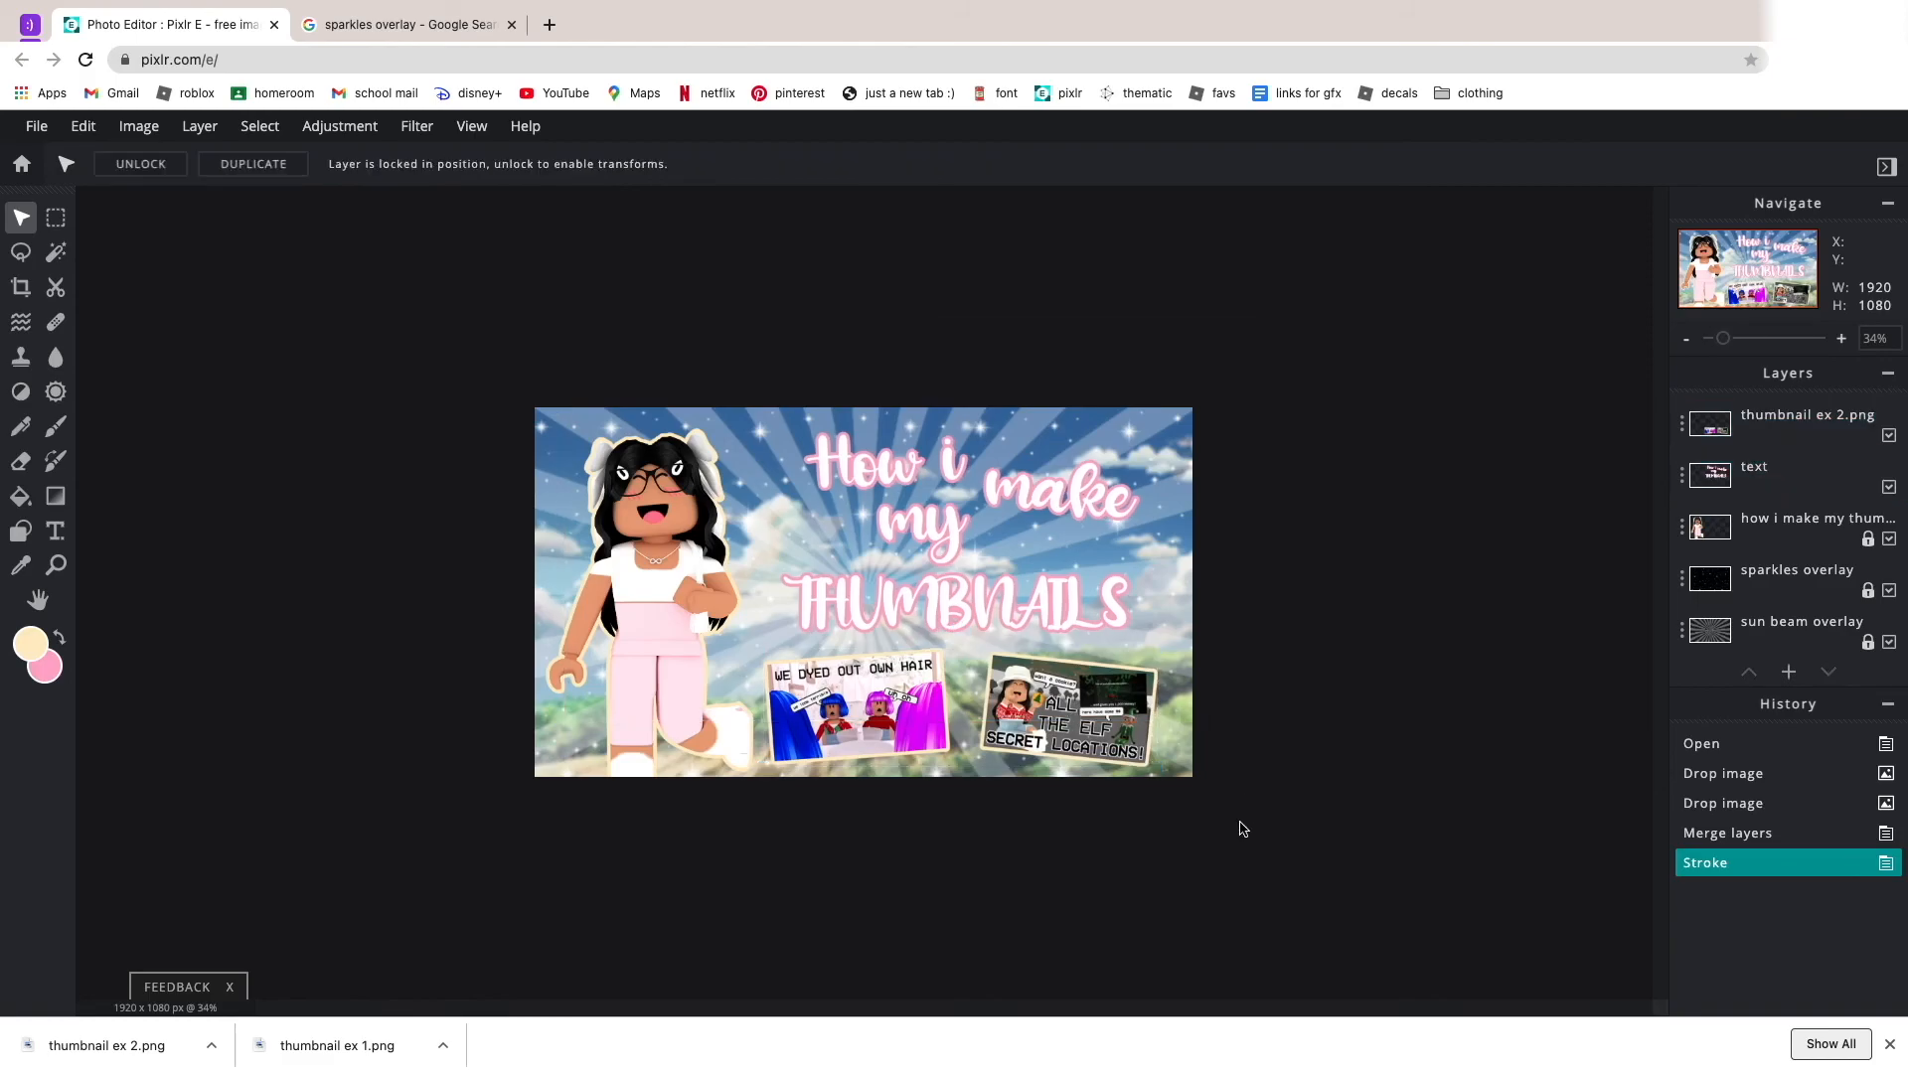
Lock the position of the thumbnail ex 2 and text layers.
scroll(1232, 810, down, 2)
scroll(1227, 797, up, 5)
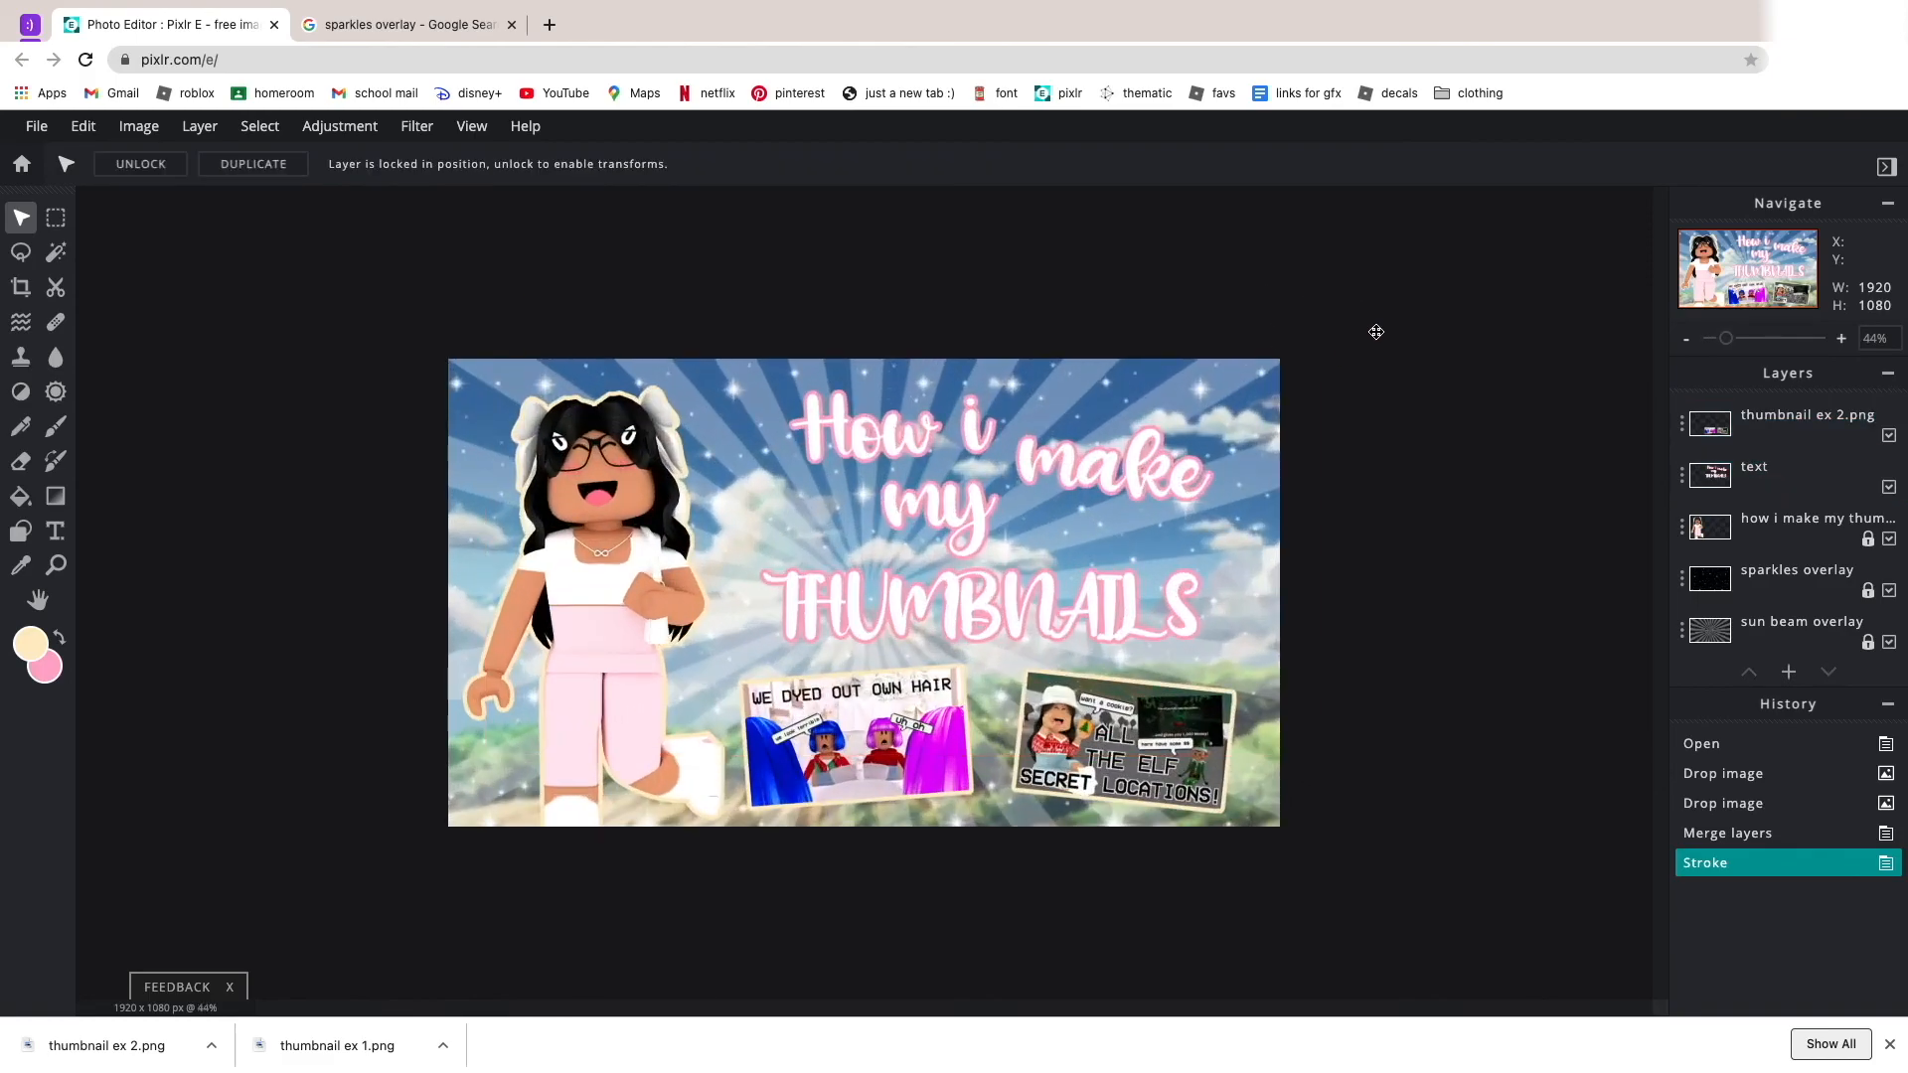
click(1683, 424)
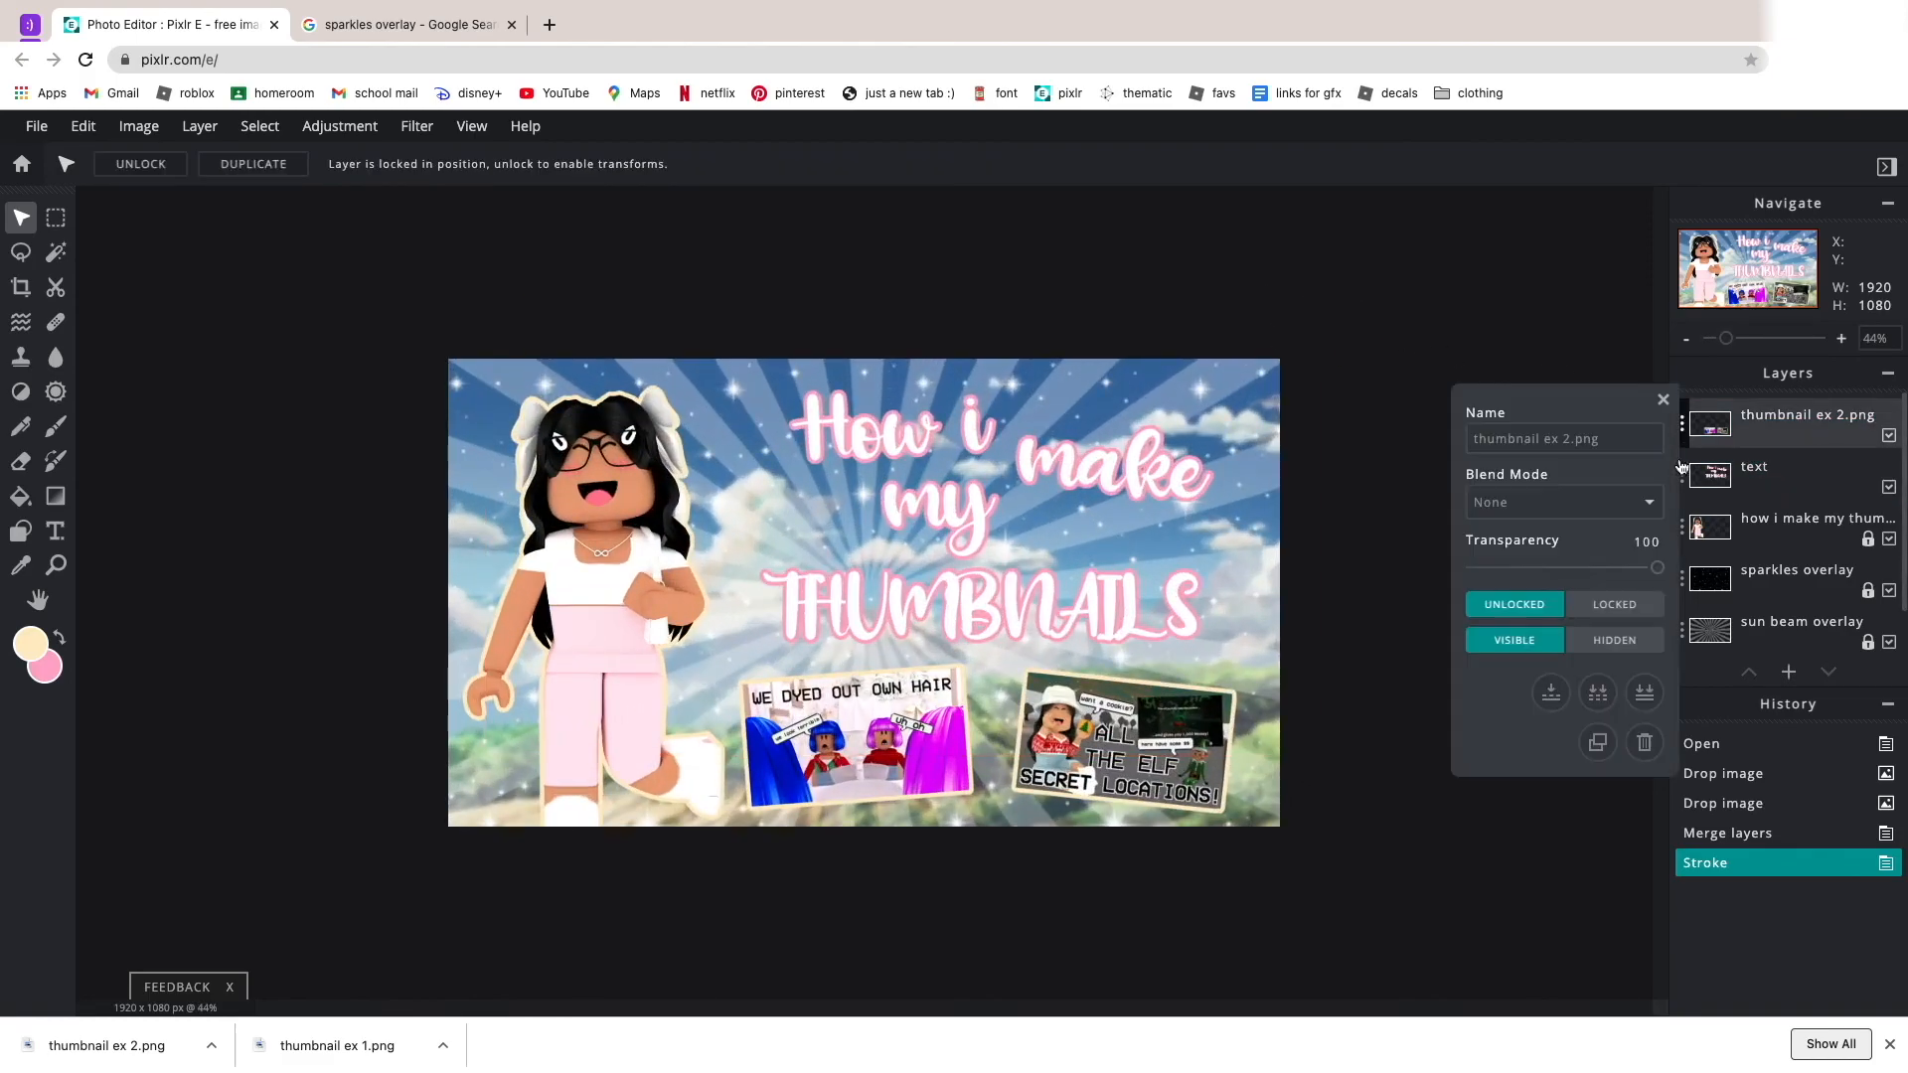
click(1602, 606)
click(1683, 476)
click(1614, 656)
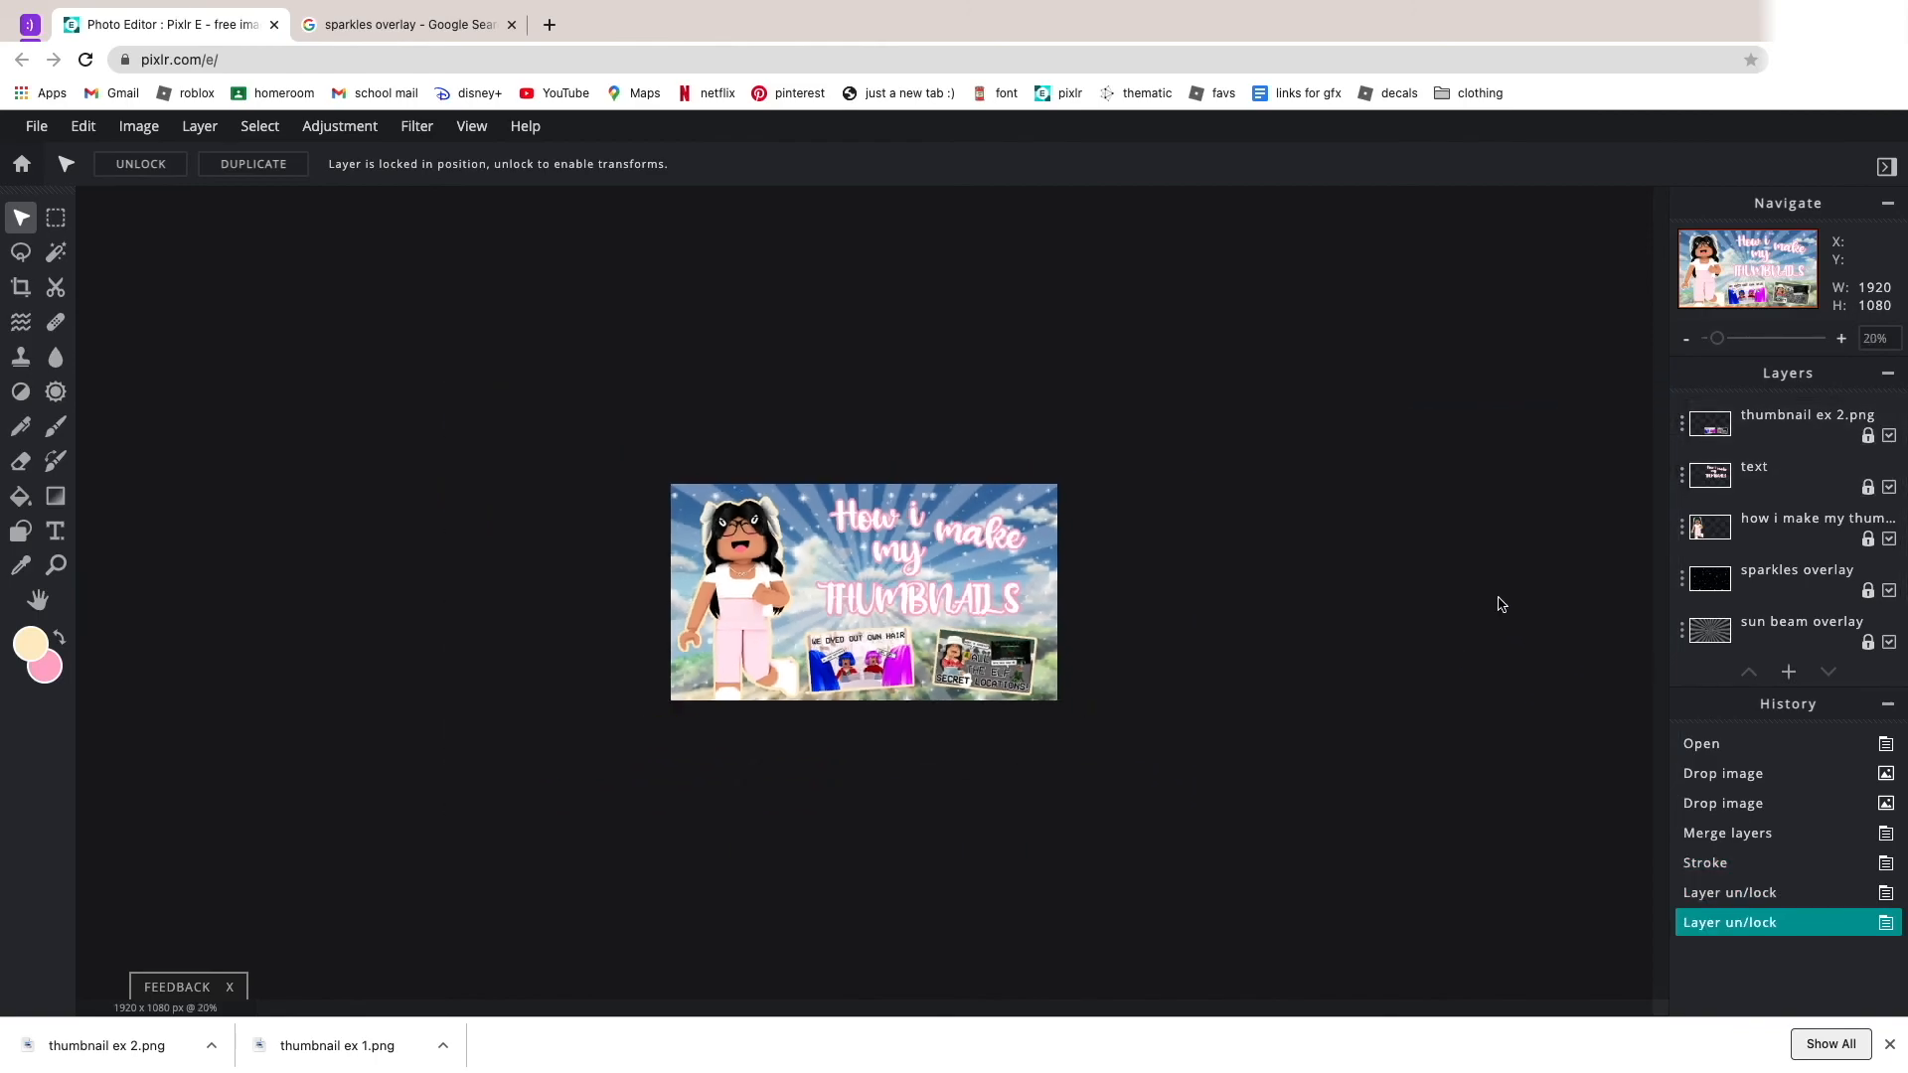
scroll(1435, 487, up, 3)
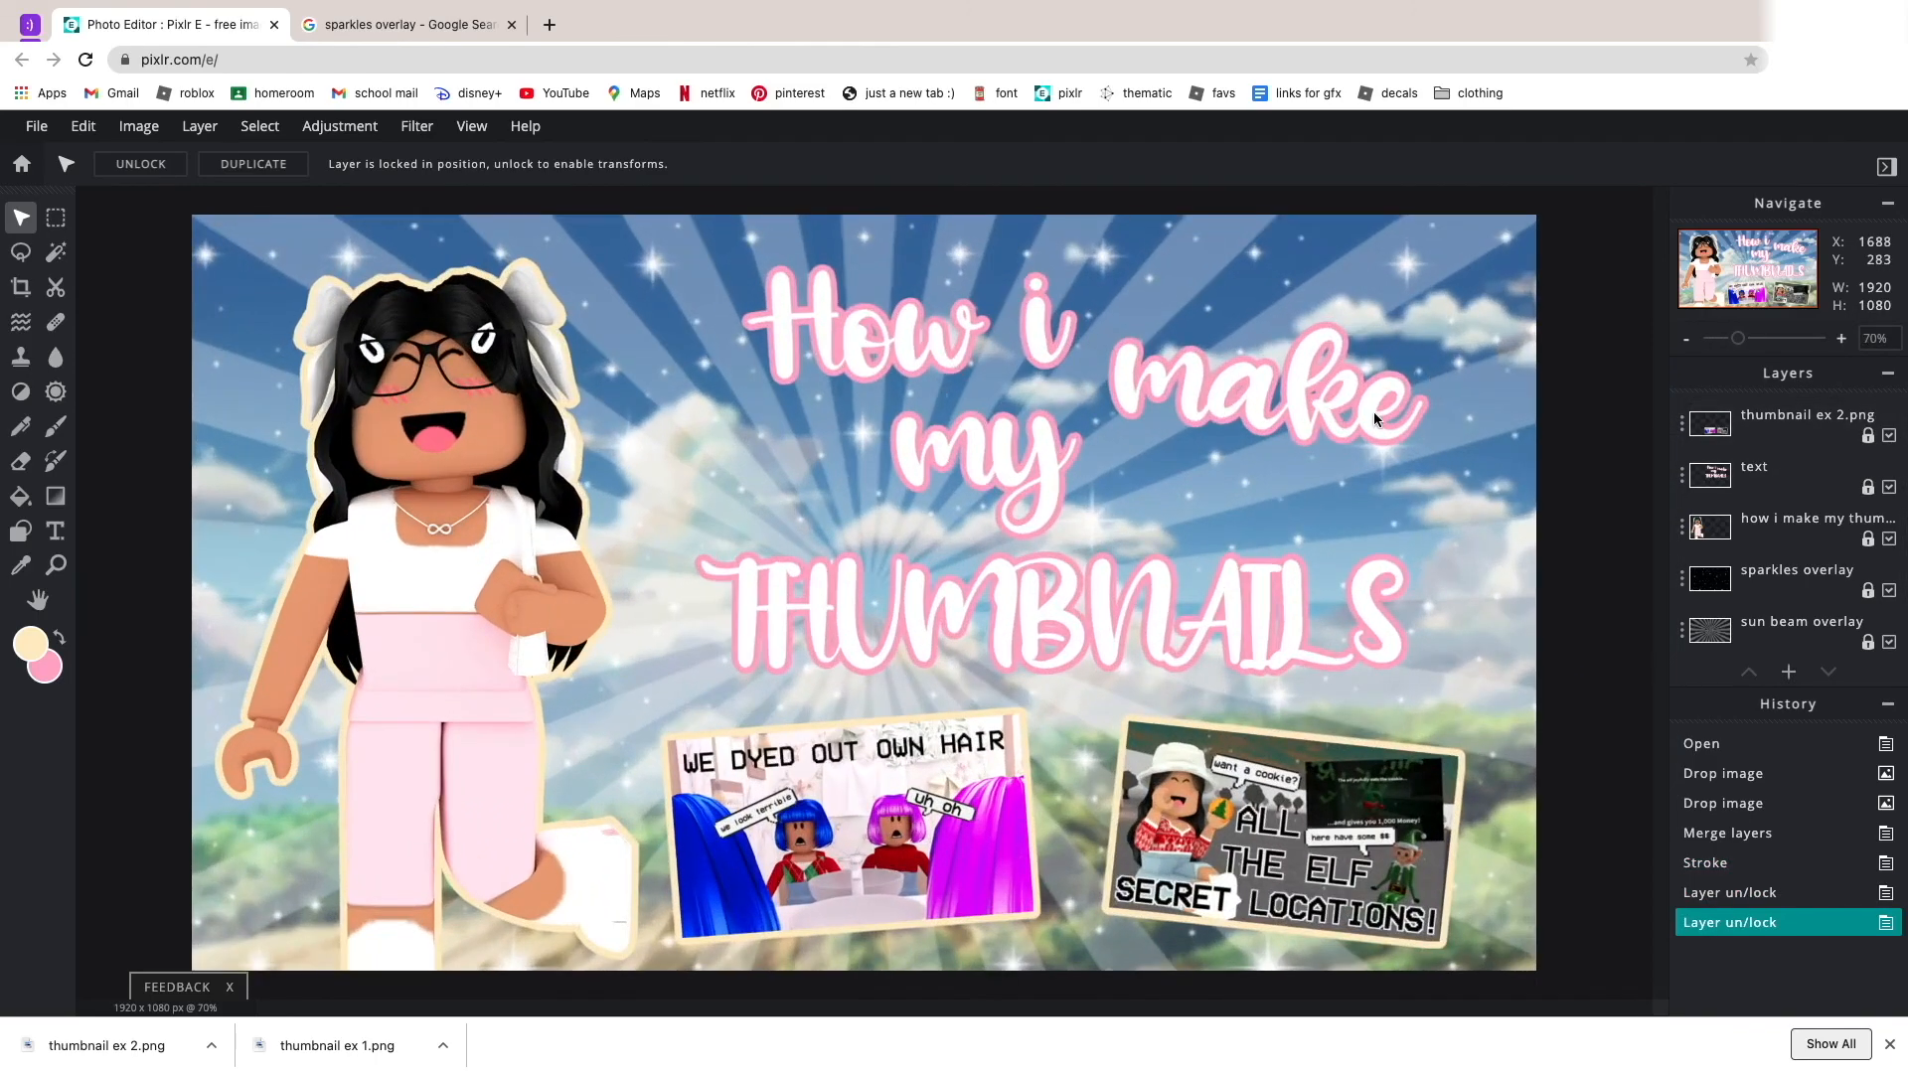